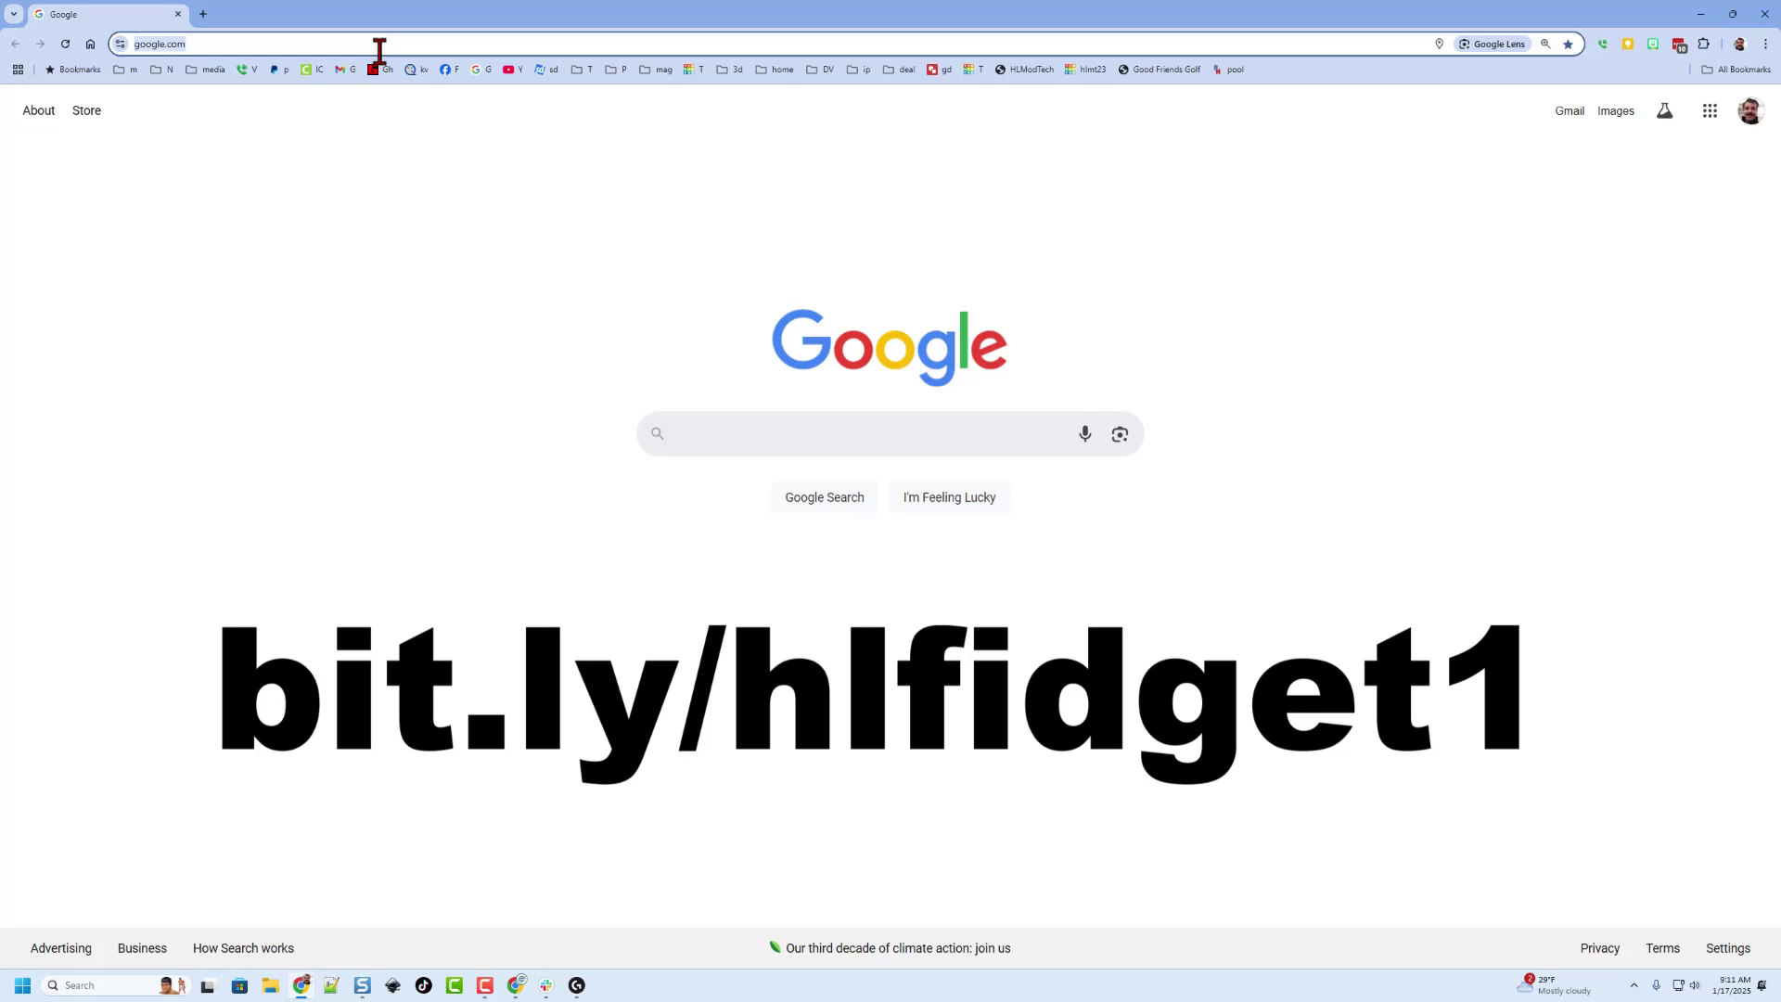
Go to bit.ly/hlfidget1 in Chrome to reach the Gingy clicky fidget design page.
text(bit.ly/hlfidget1)
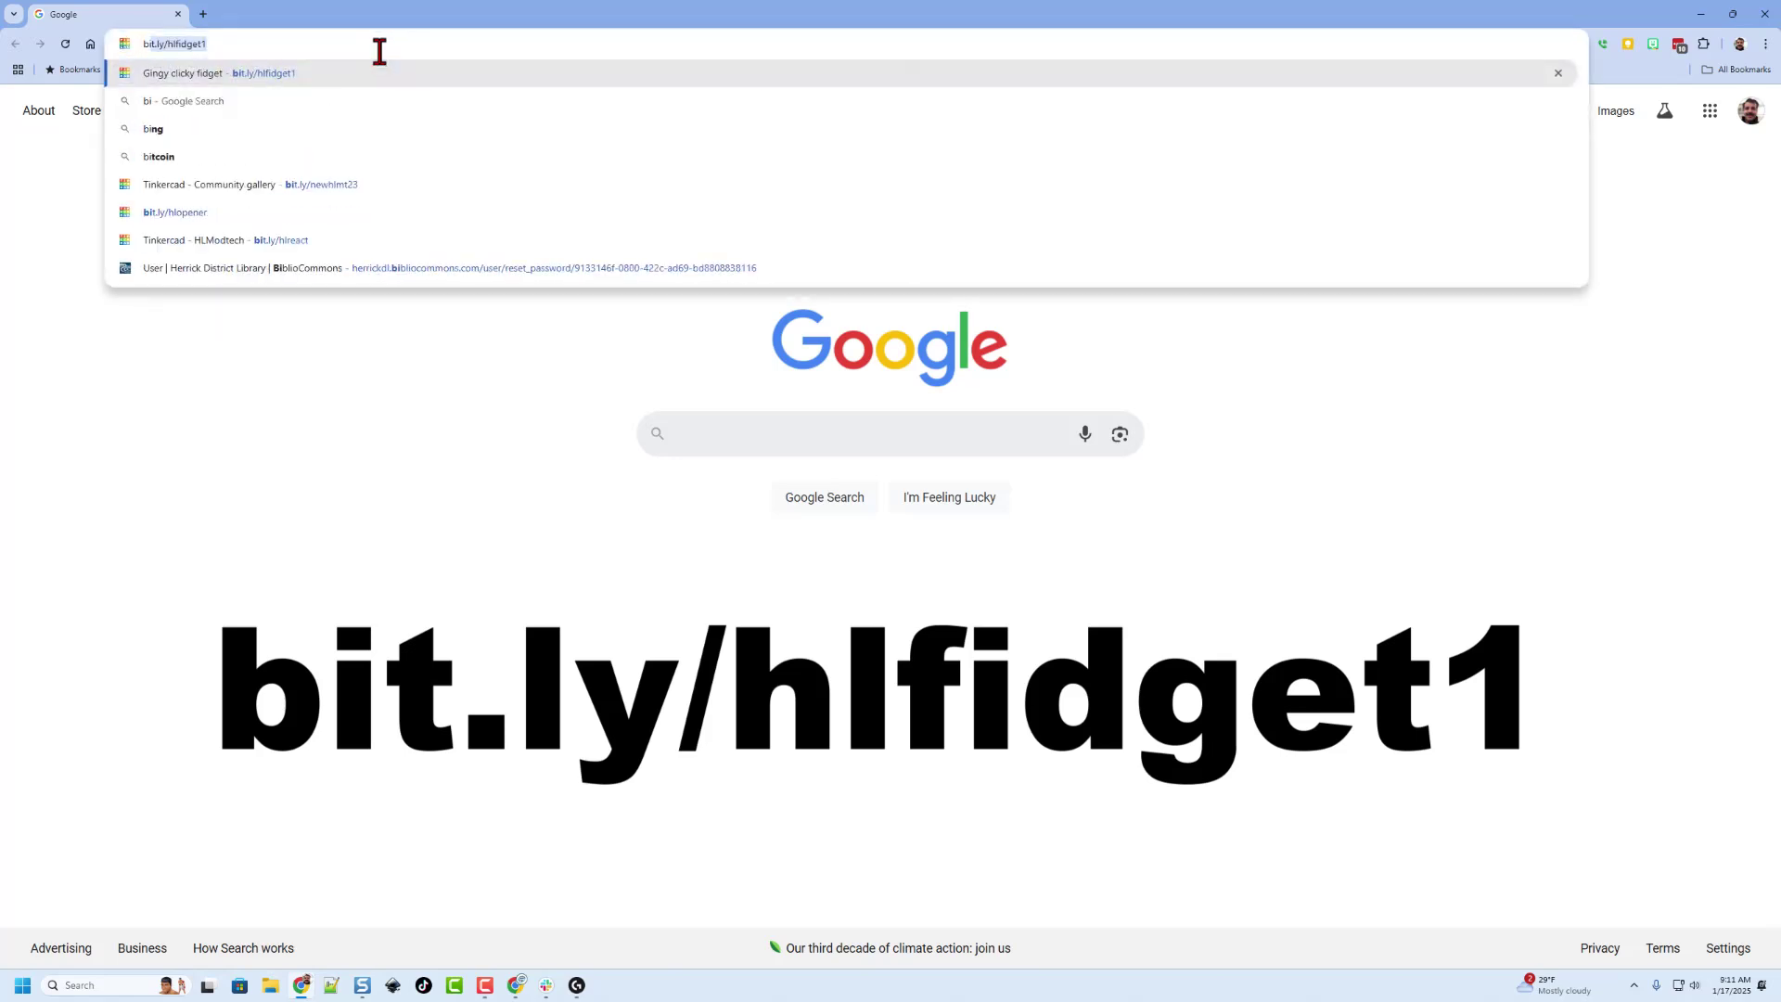
key(Return)
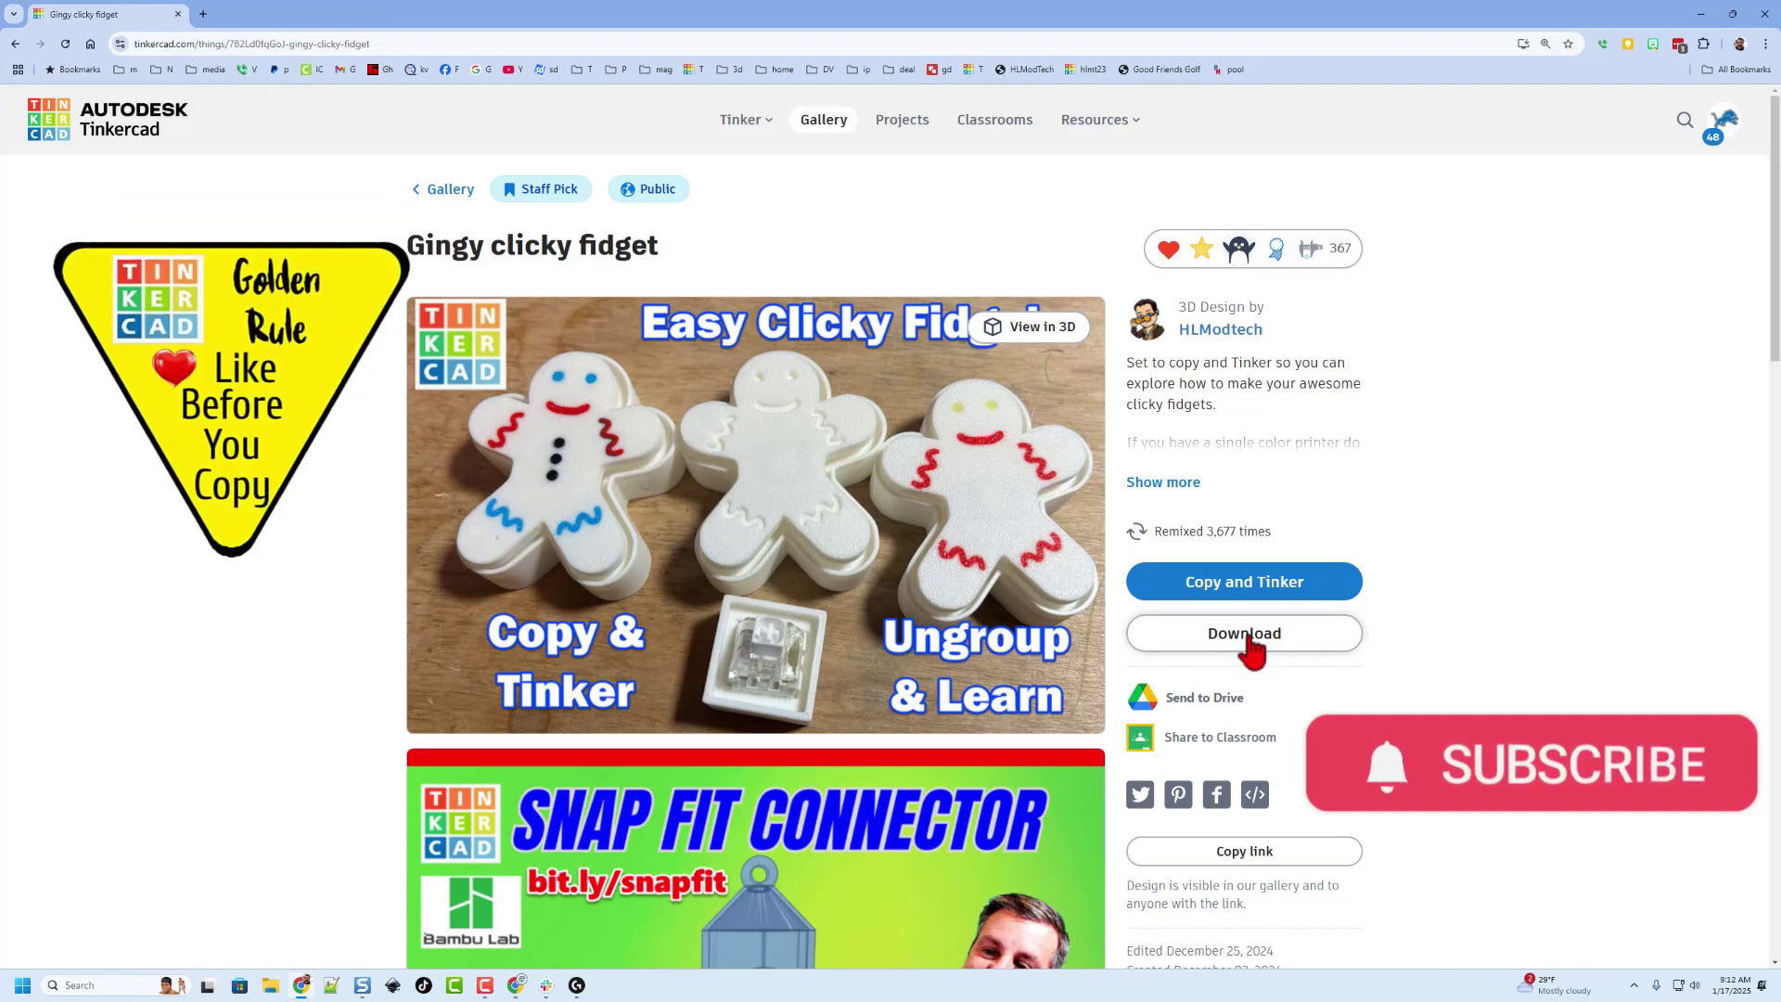
Use Copy and Tinker on the Gingy clicky fidget page to open an editable copy.
mouse_move(1262, 249)
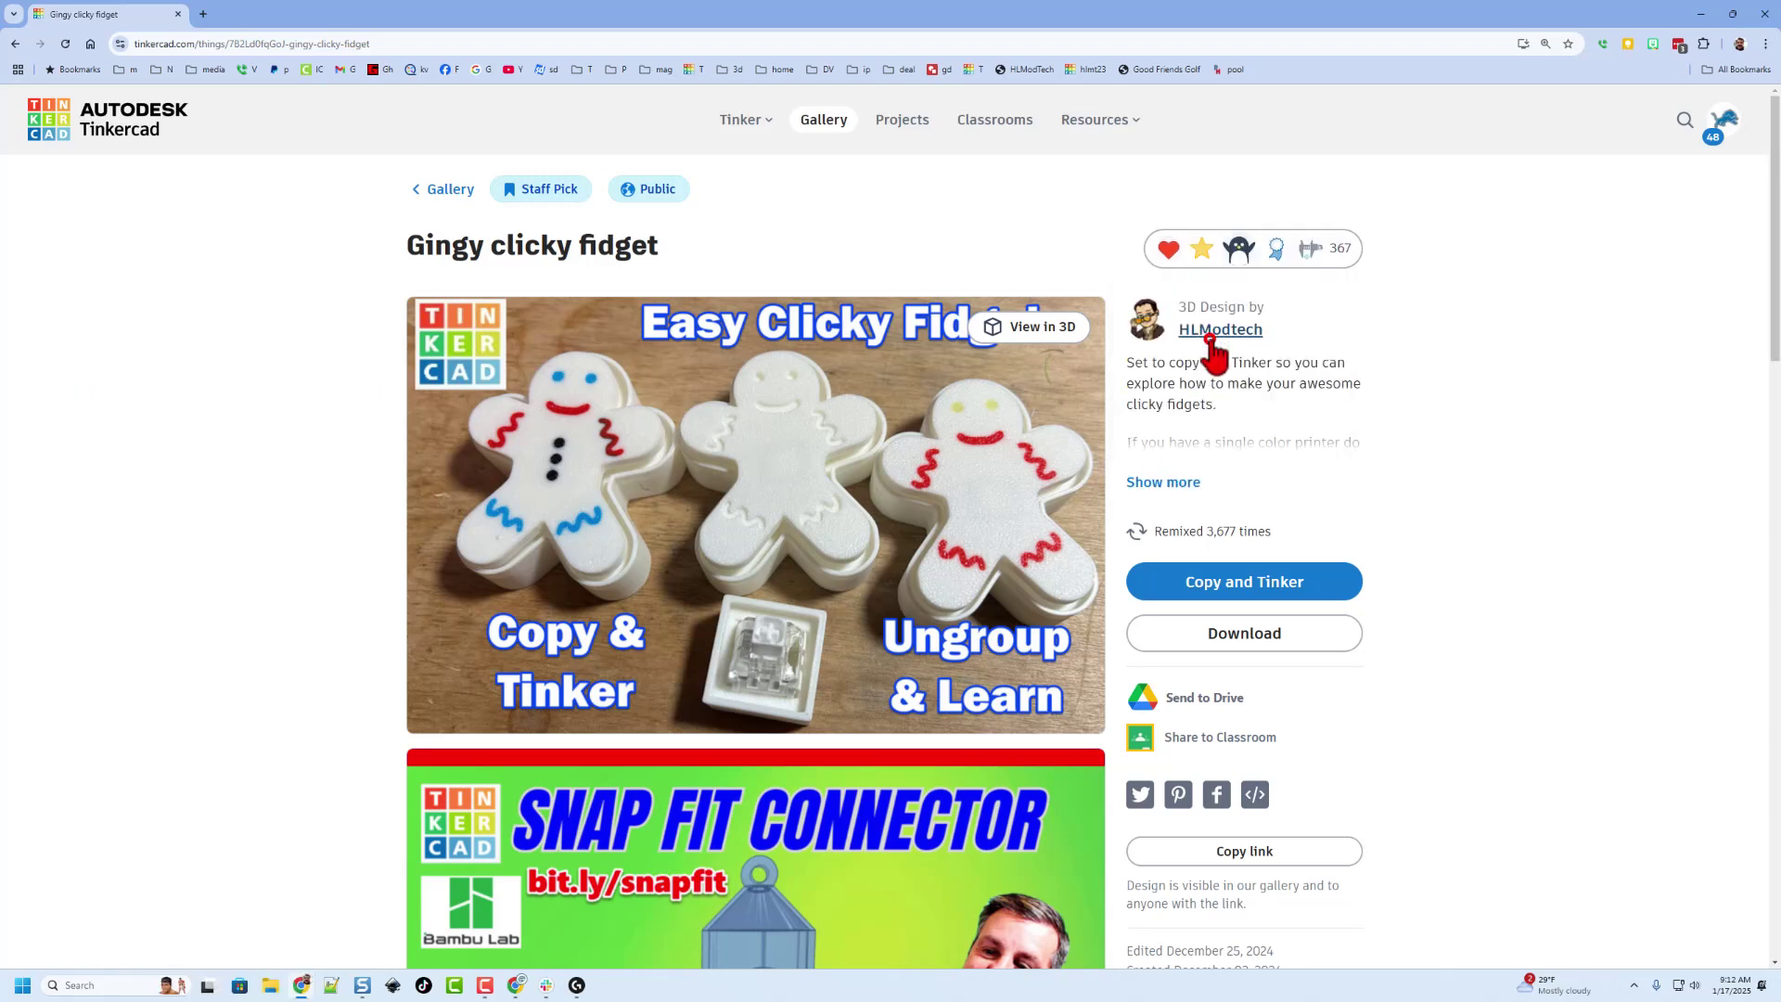
click(1210, 341)
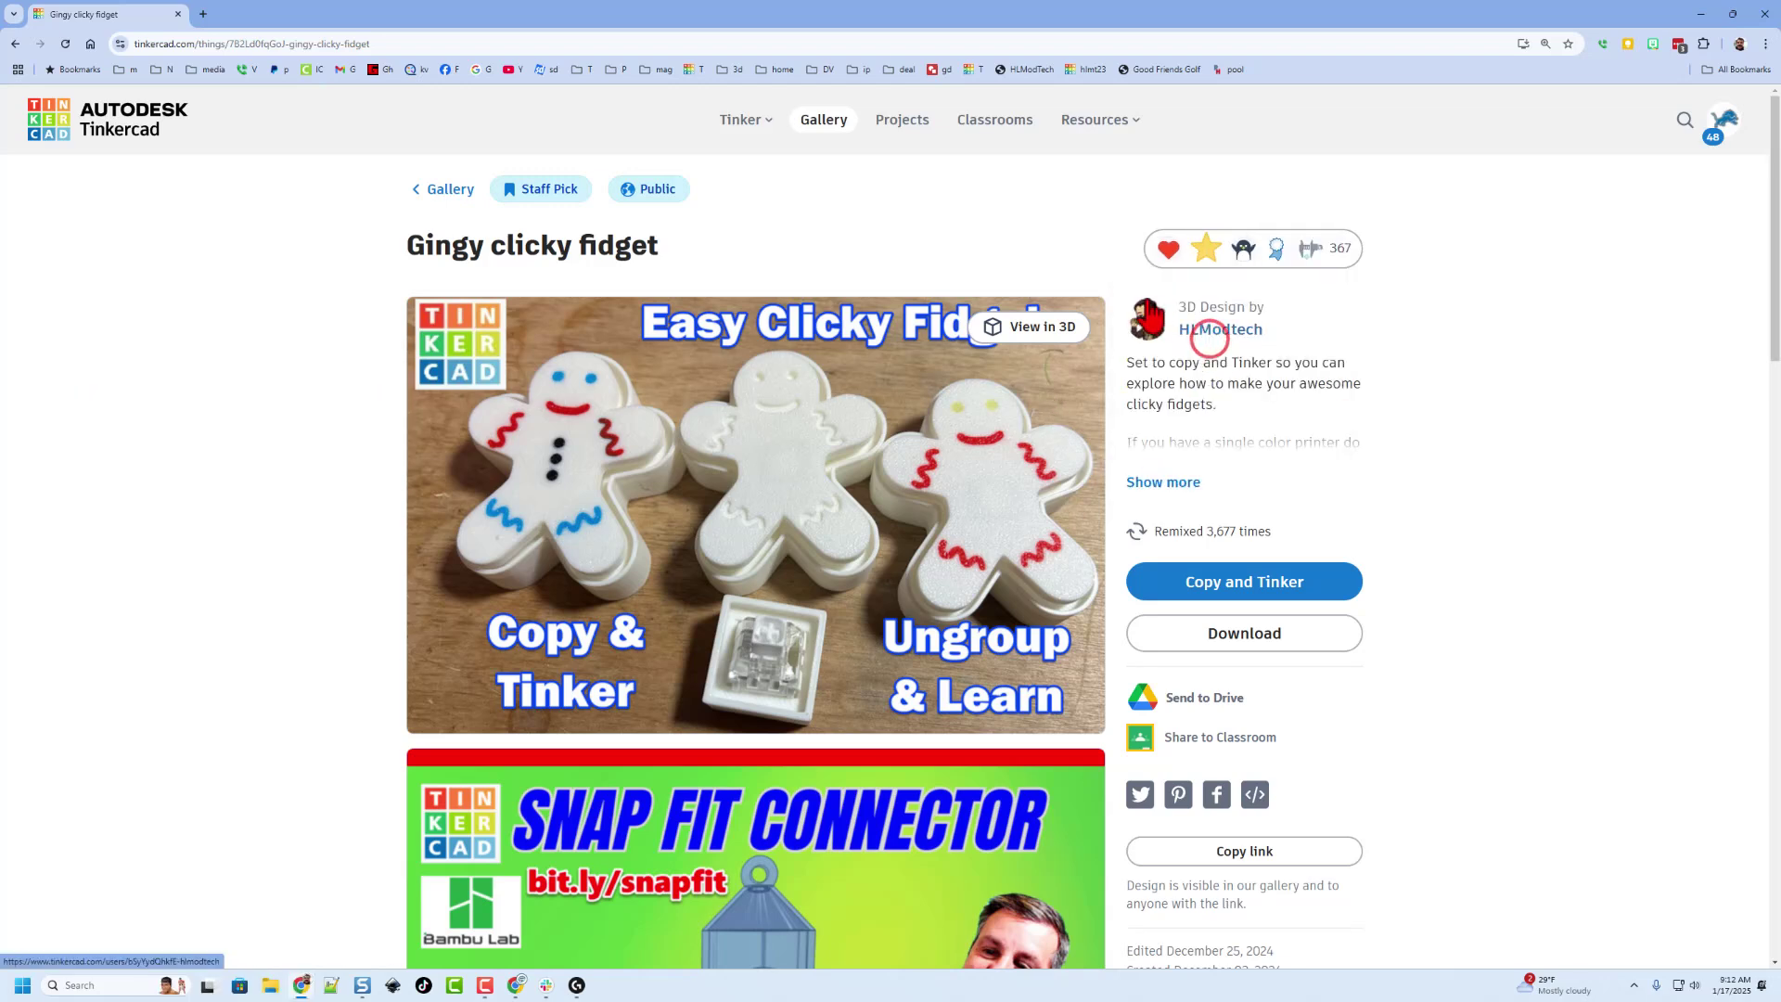
click(1232, 587)
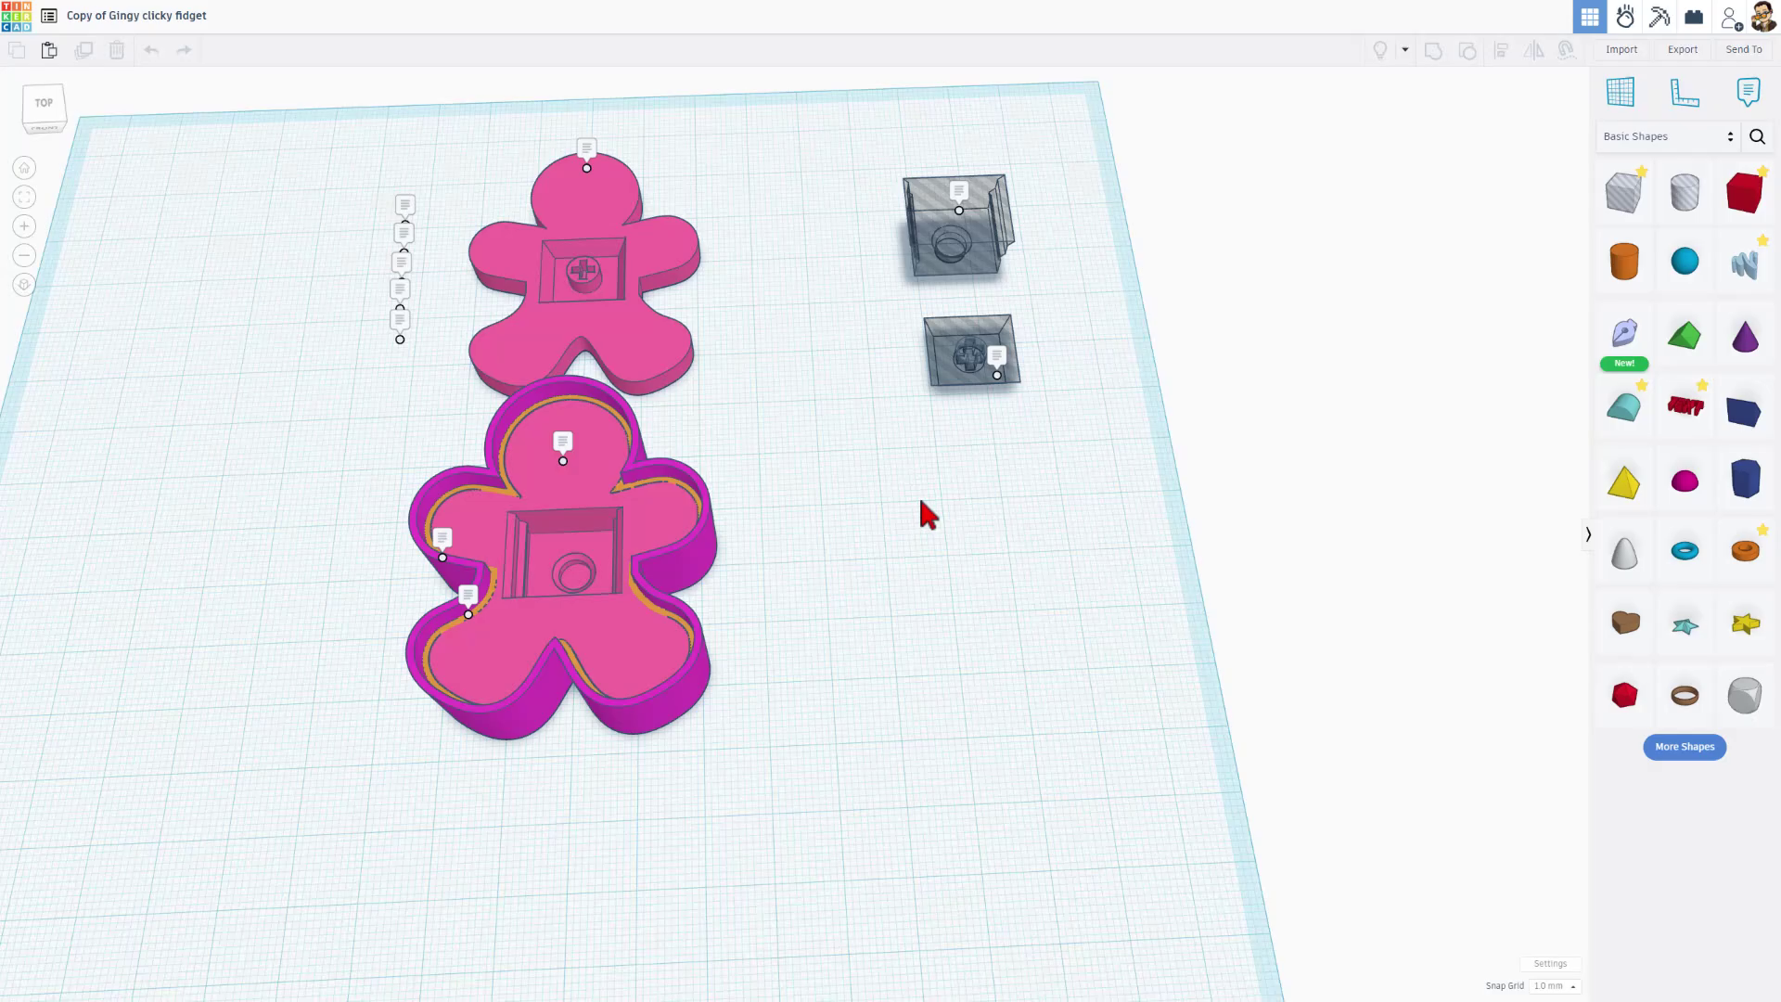
right_drag(918, 501, 771, 332)
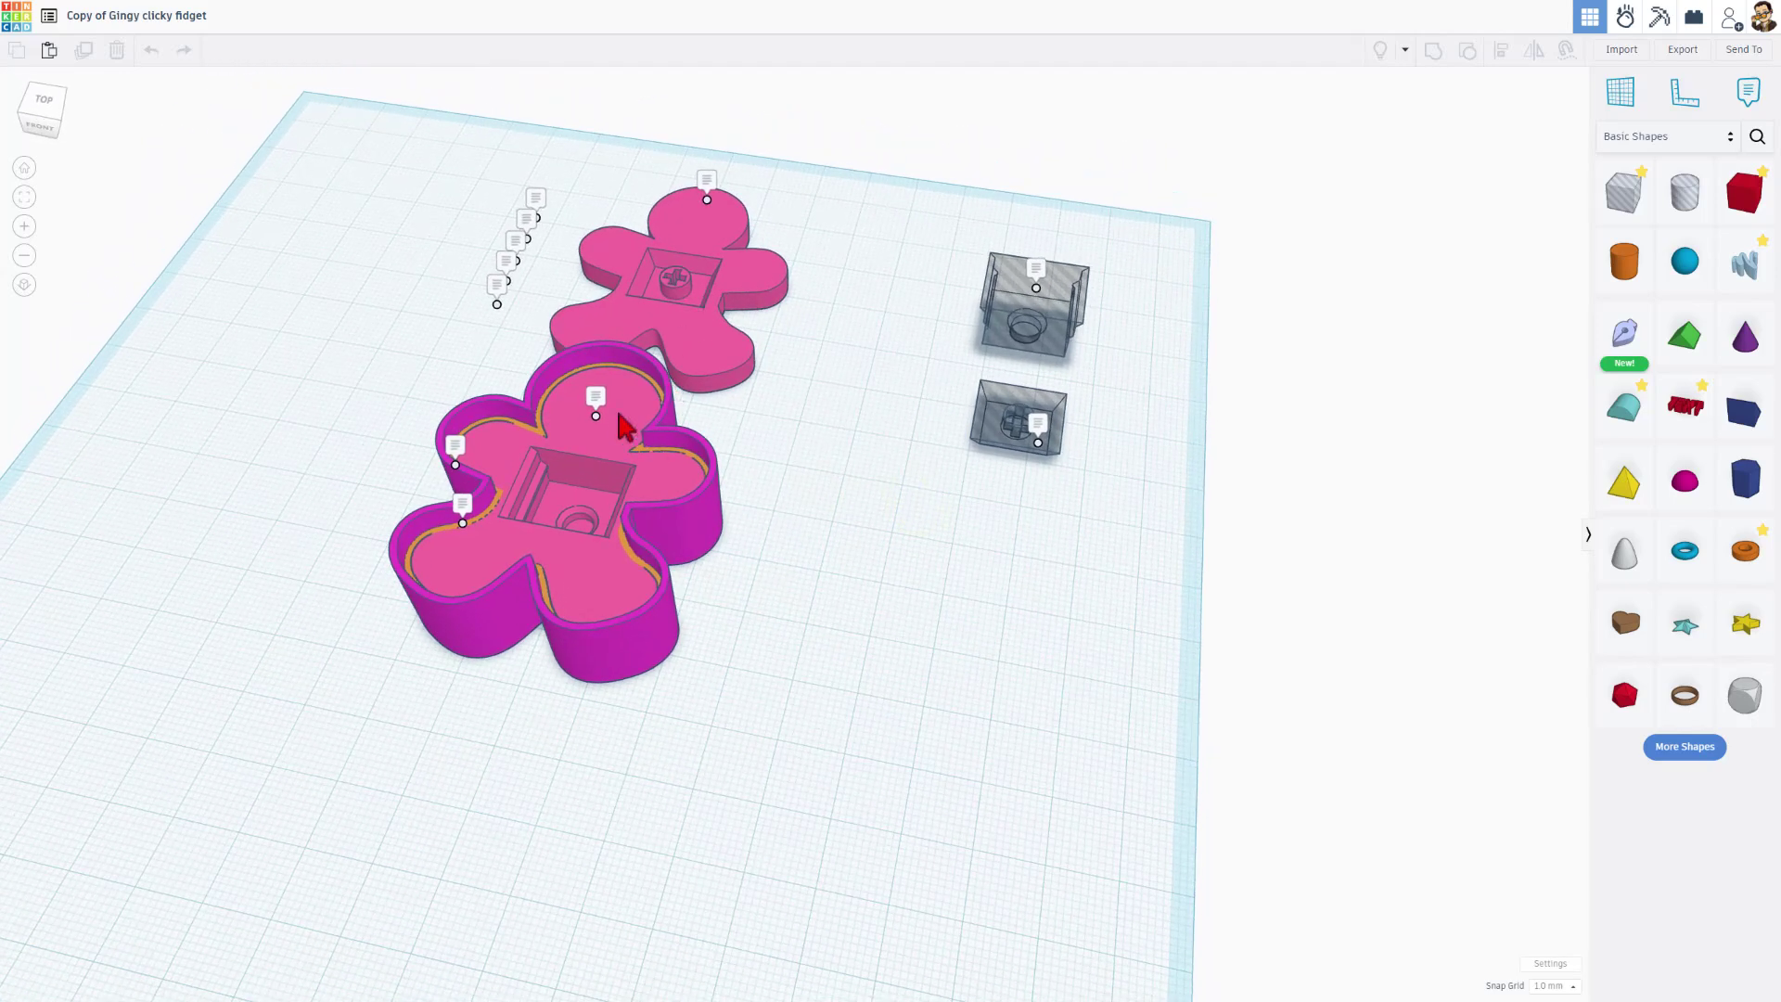
Select the grey key socket hole box and switch the shapes library to Your Creations.
right_drag(610, 492, 751, 429)
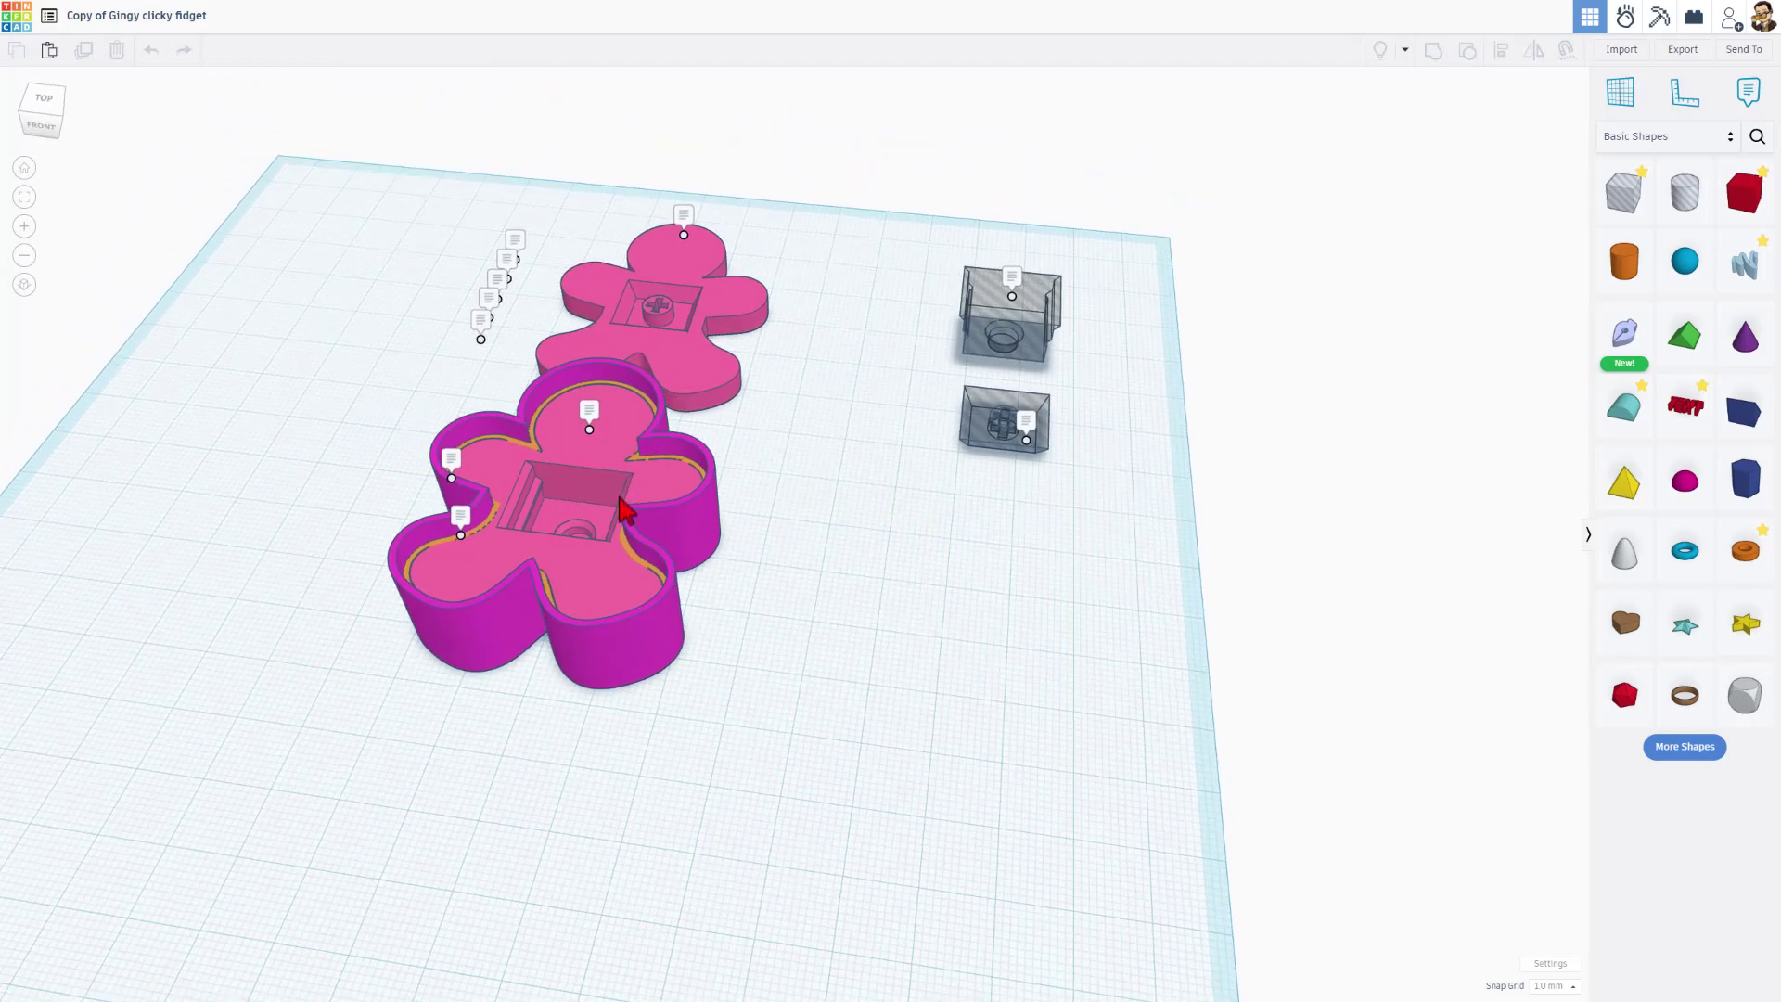
right_drag(828, 483, 868, 493)
right_drag(854, 388, 938, 338)
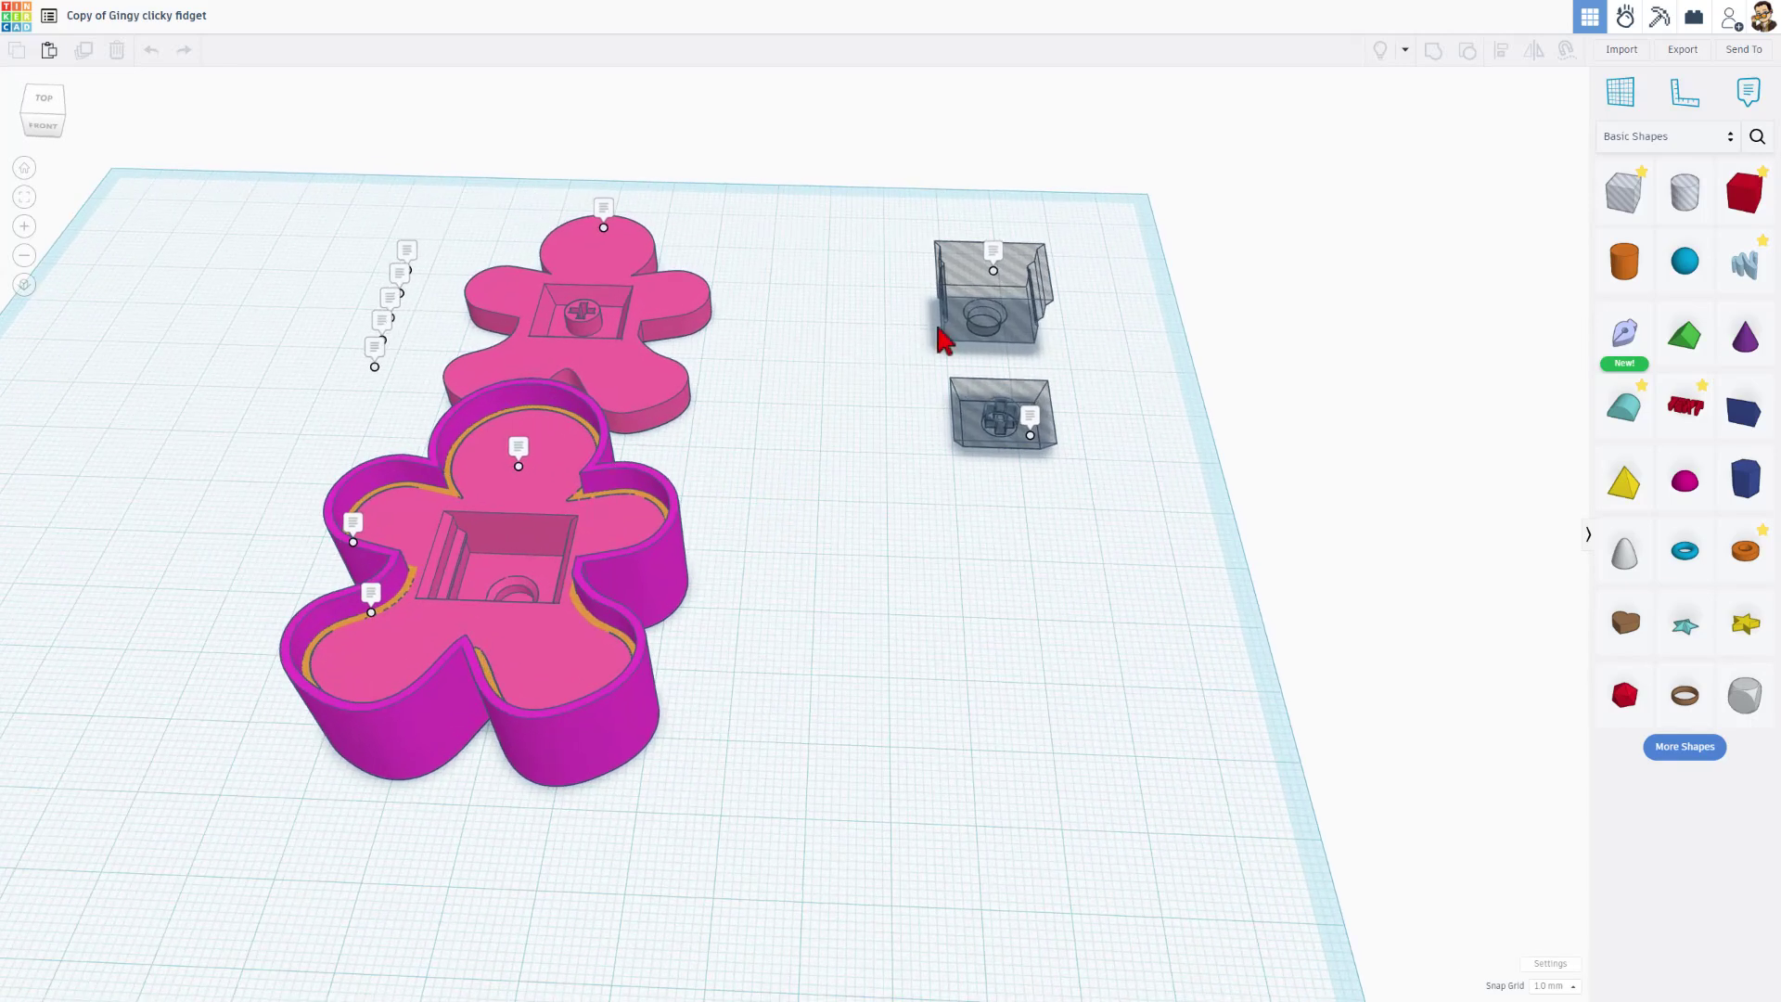
click(995, 318)
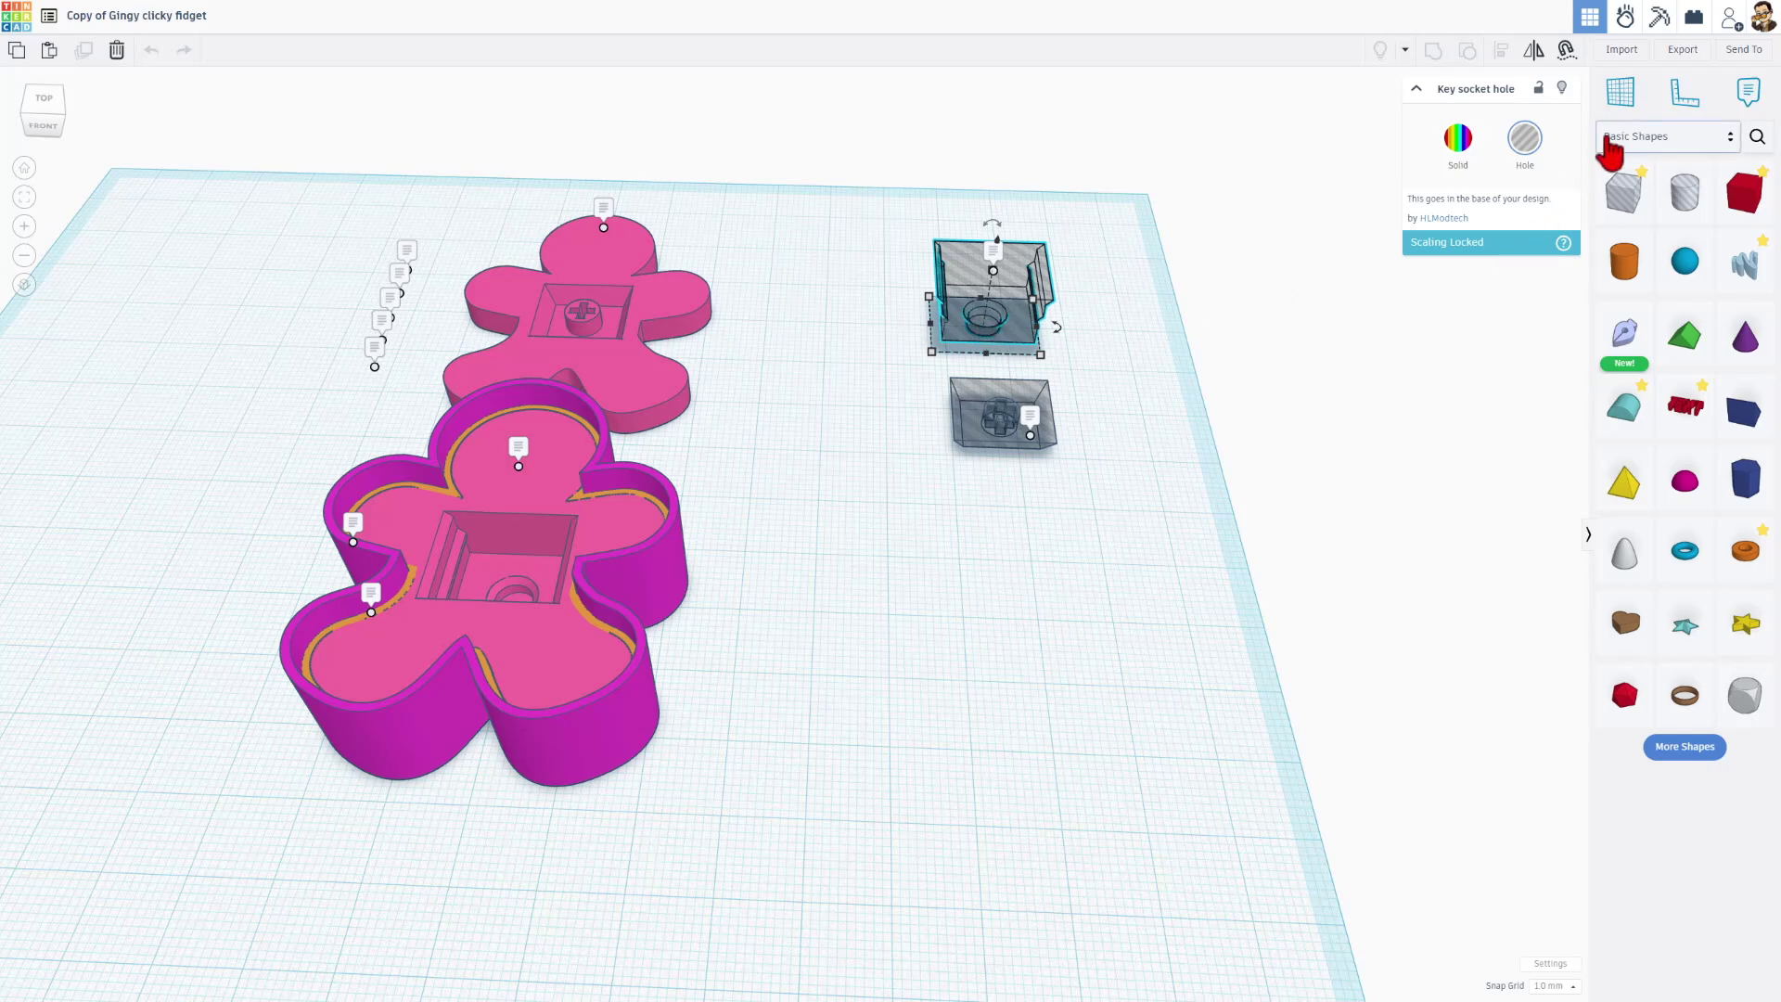
click(1622, 139)
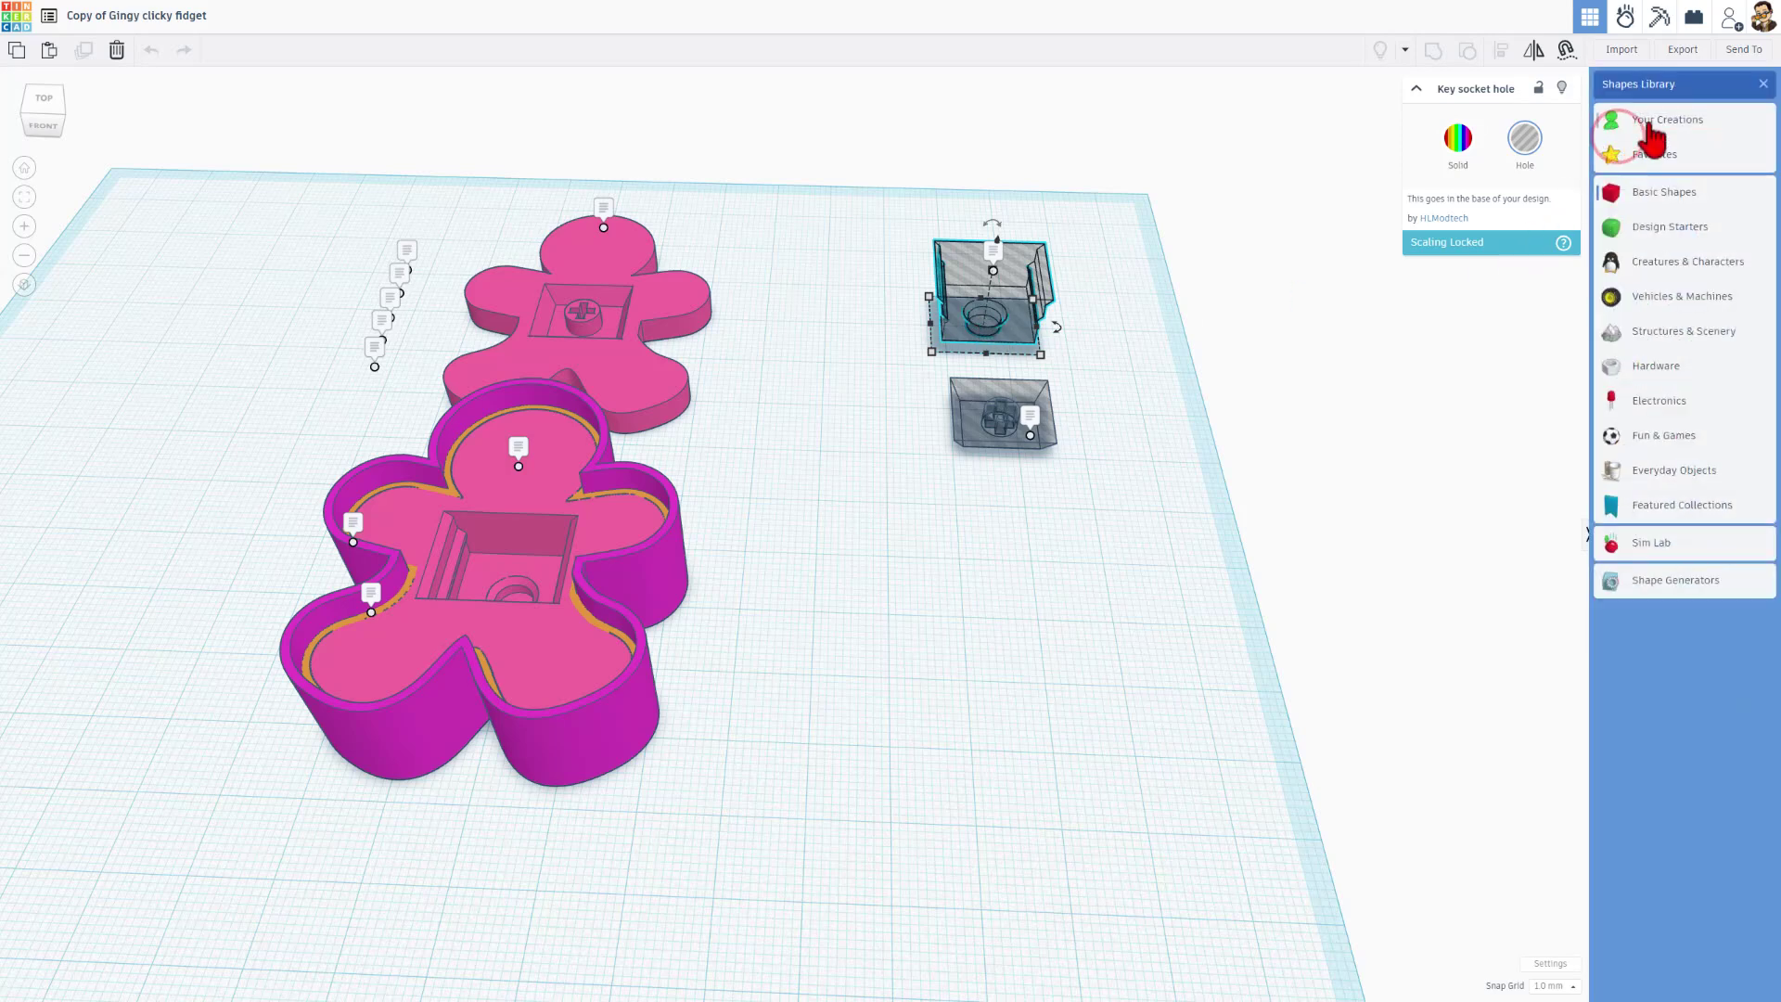
click(1652, 121)
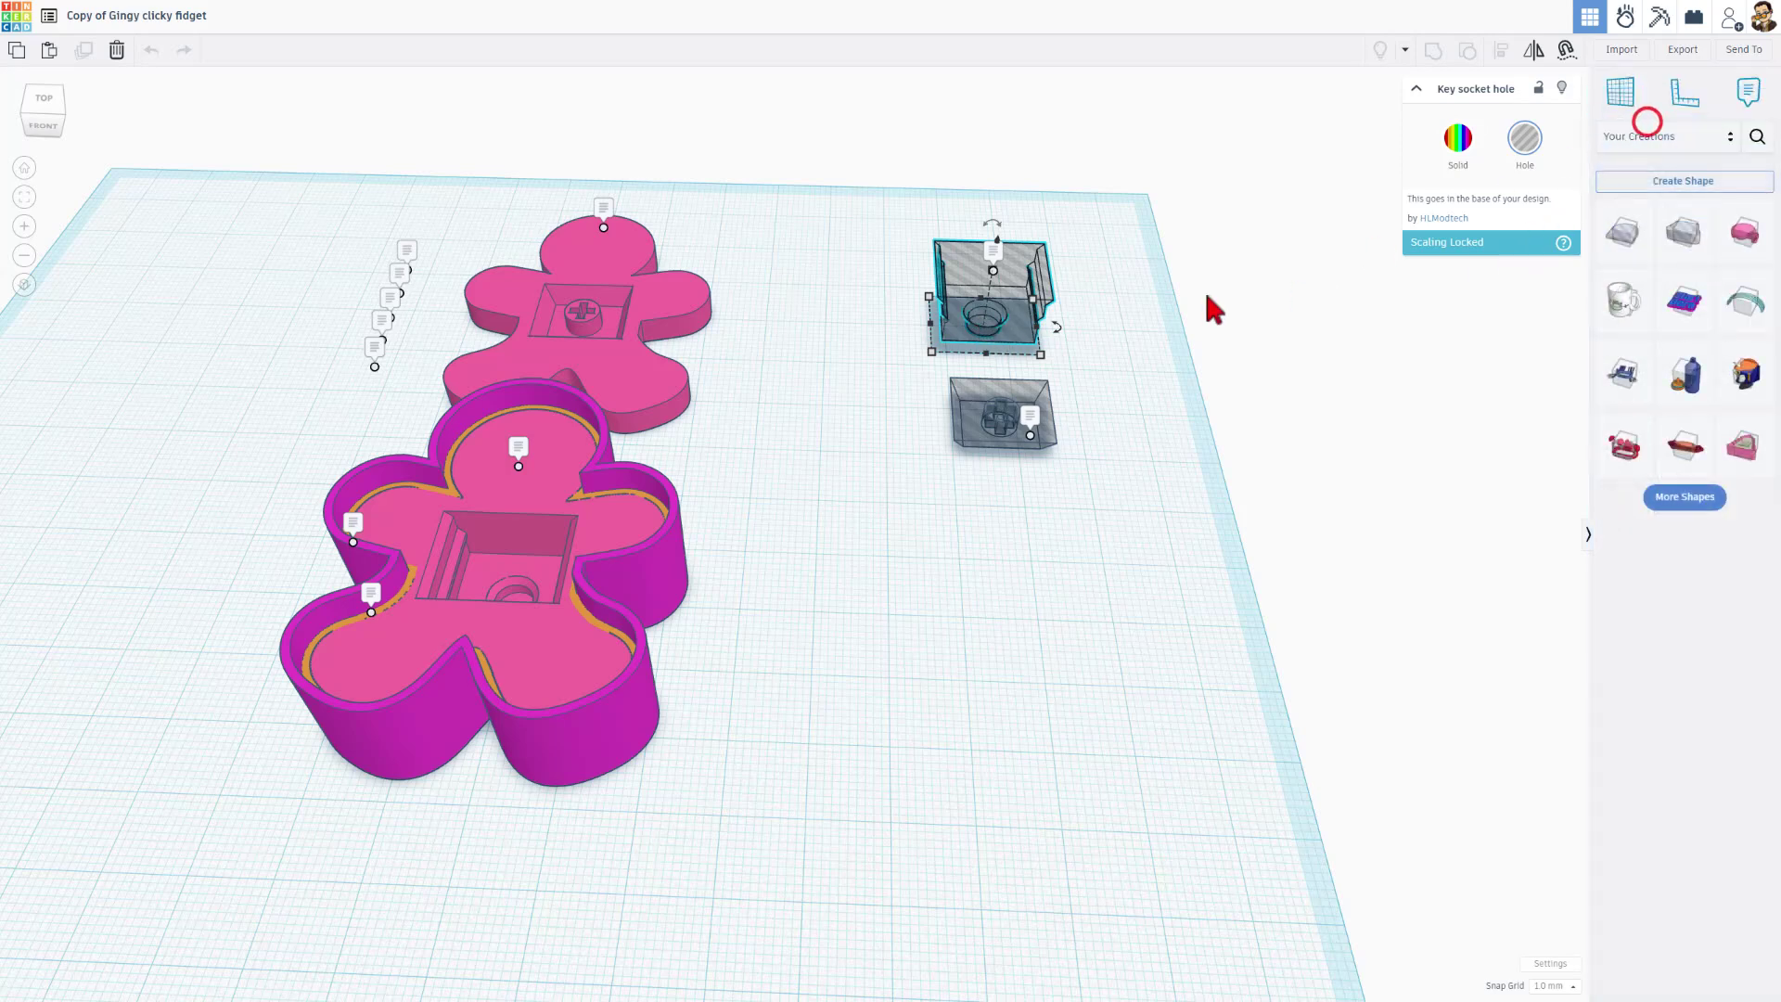
Save the selected key socket hole as a size-locked custom shape named Key Hole.
click(1654, 185)
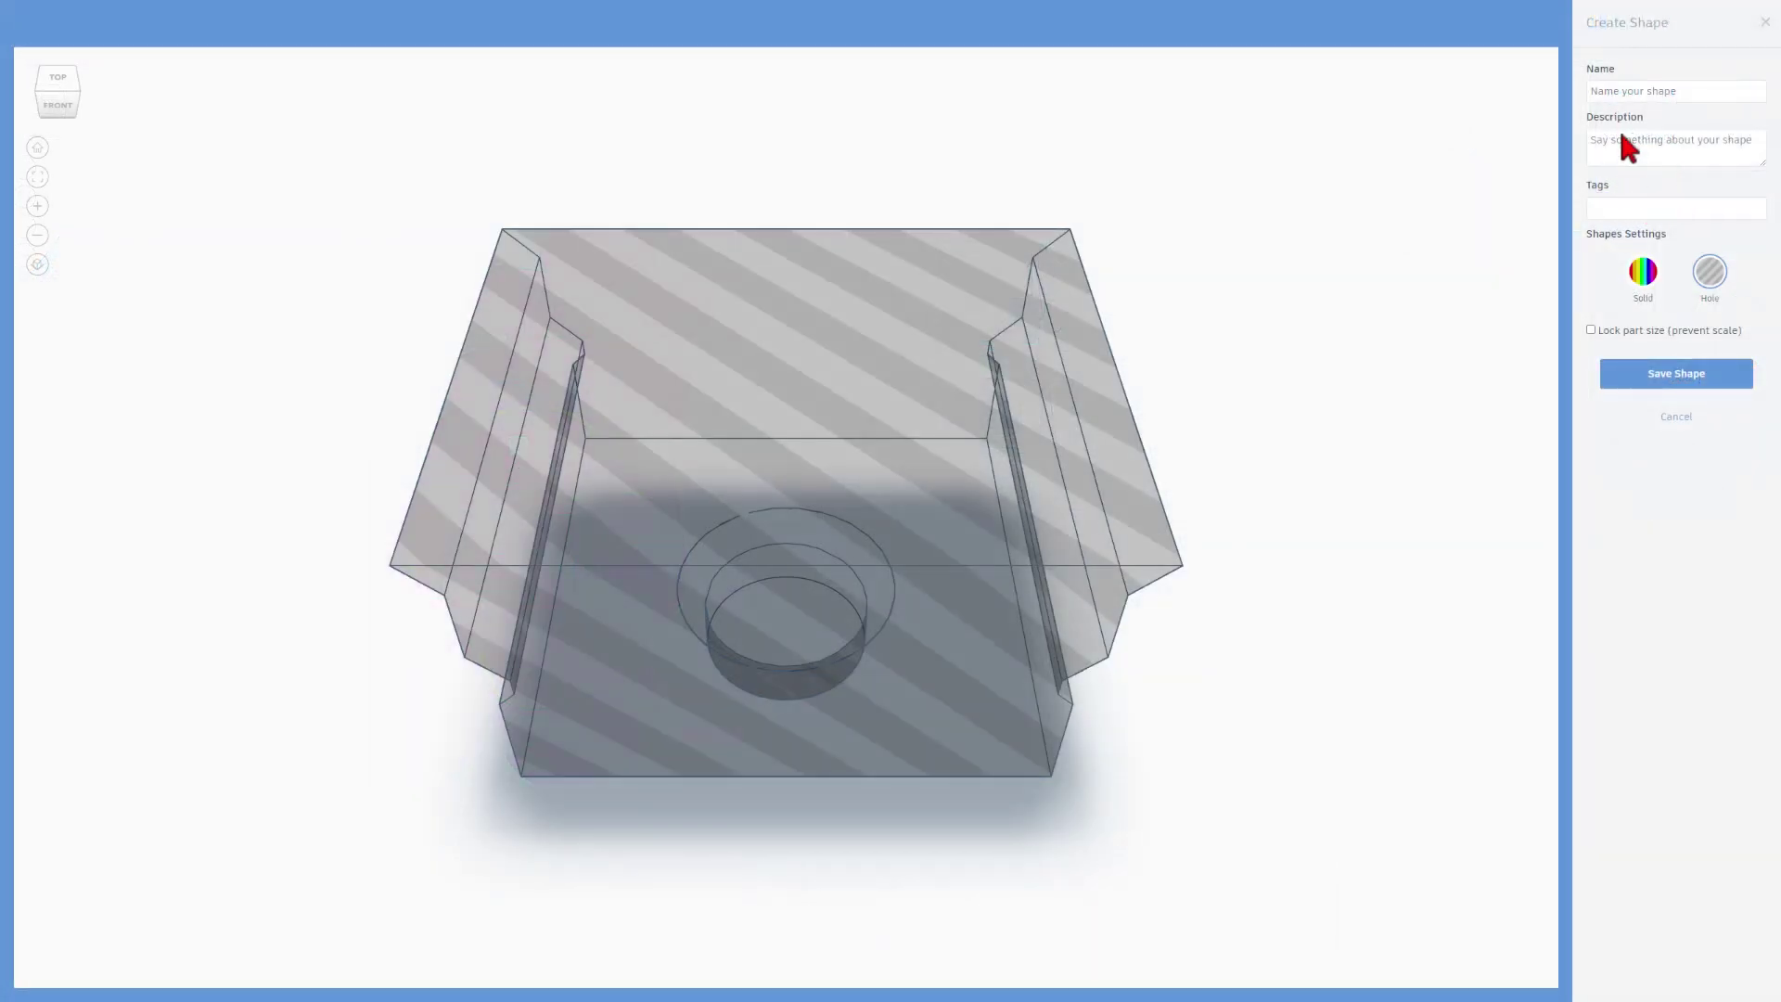
click(1614, 91)
text(Key Hole)
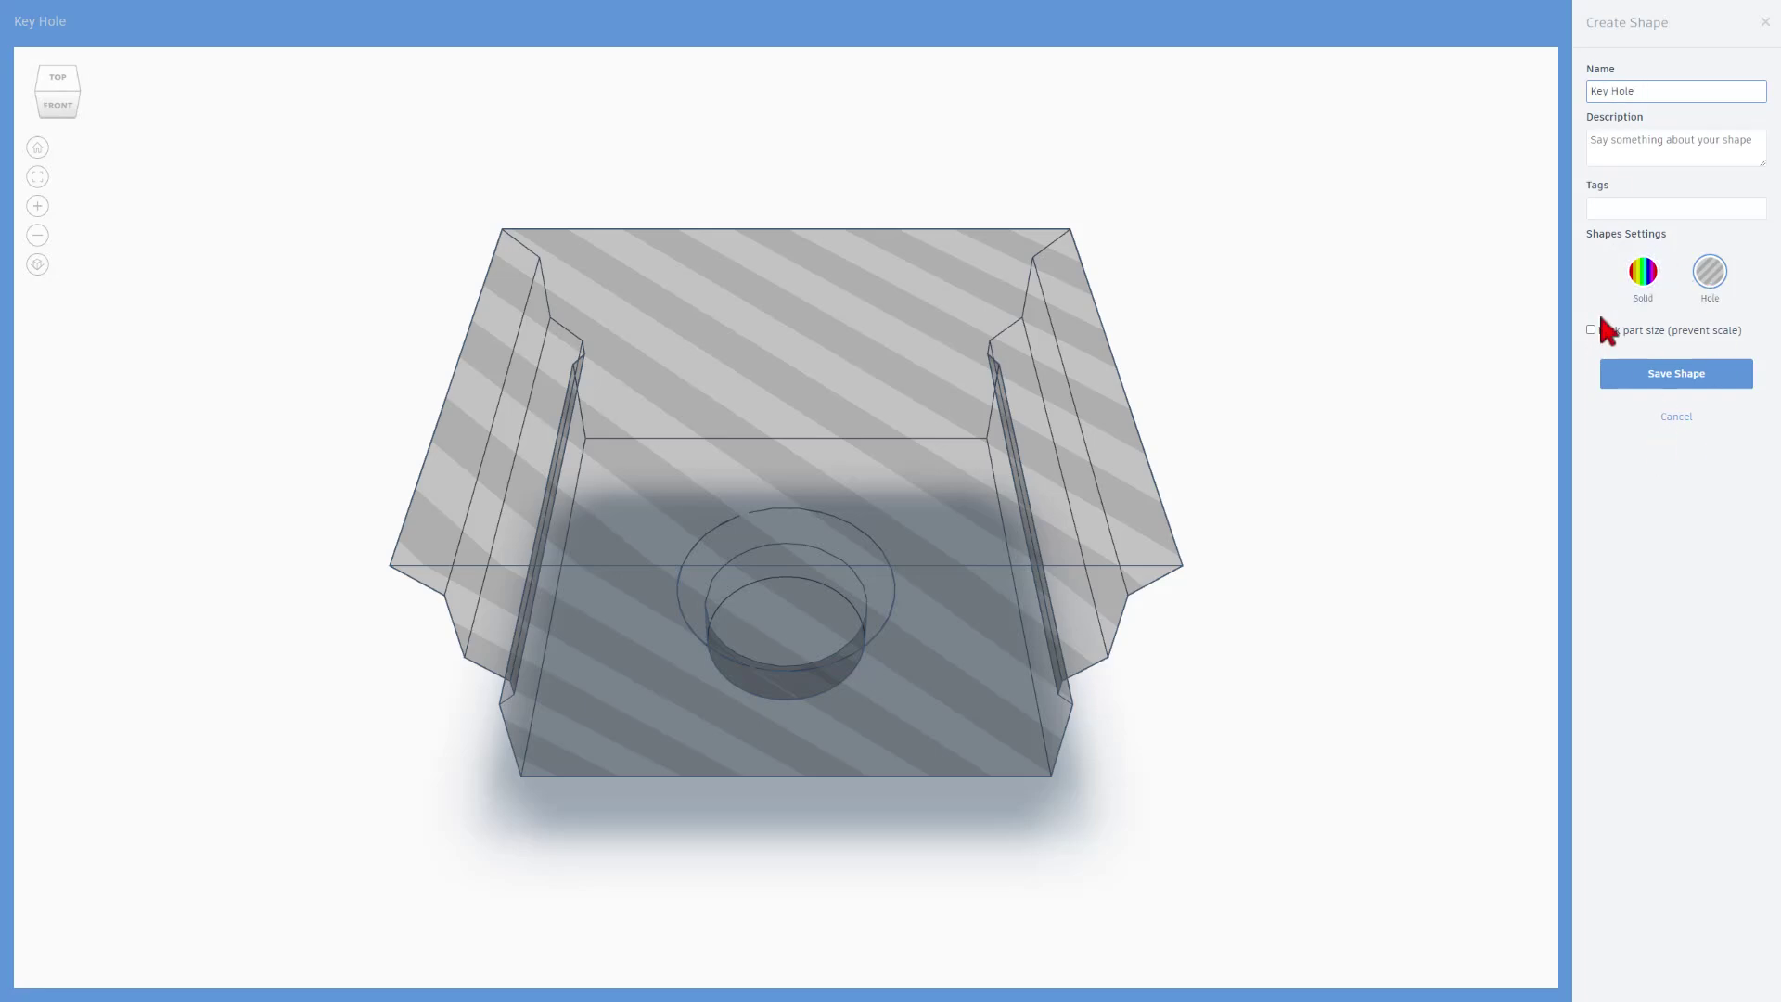
click(1591, 330)
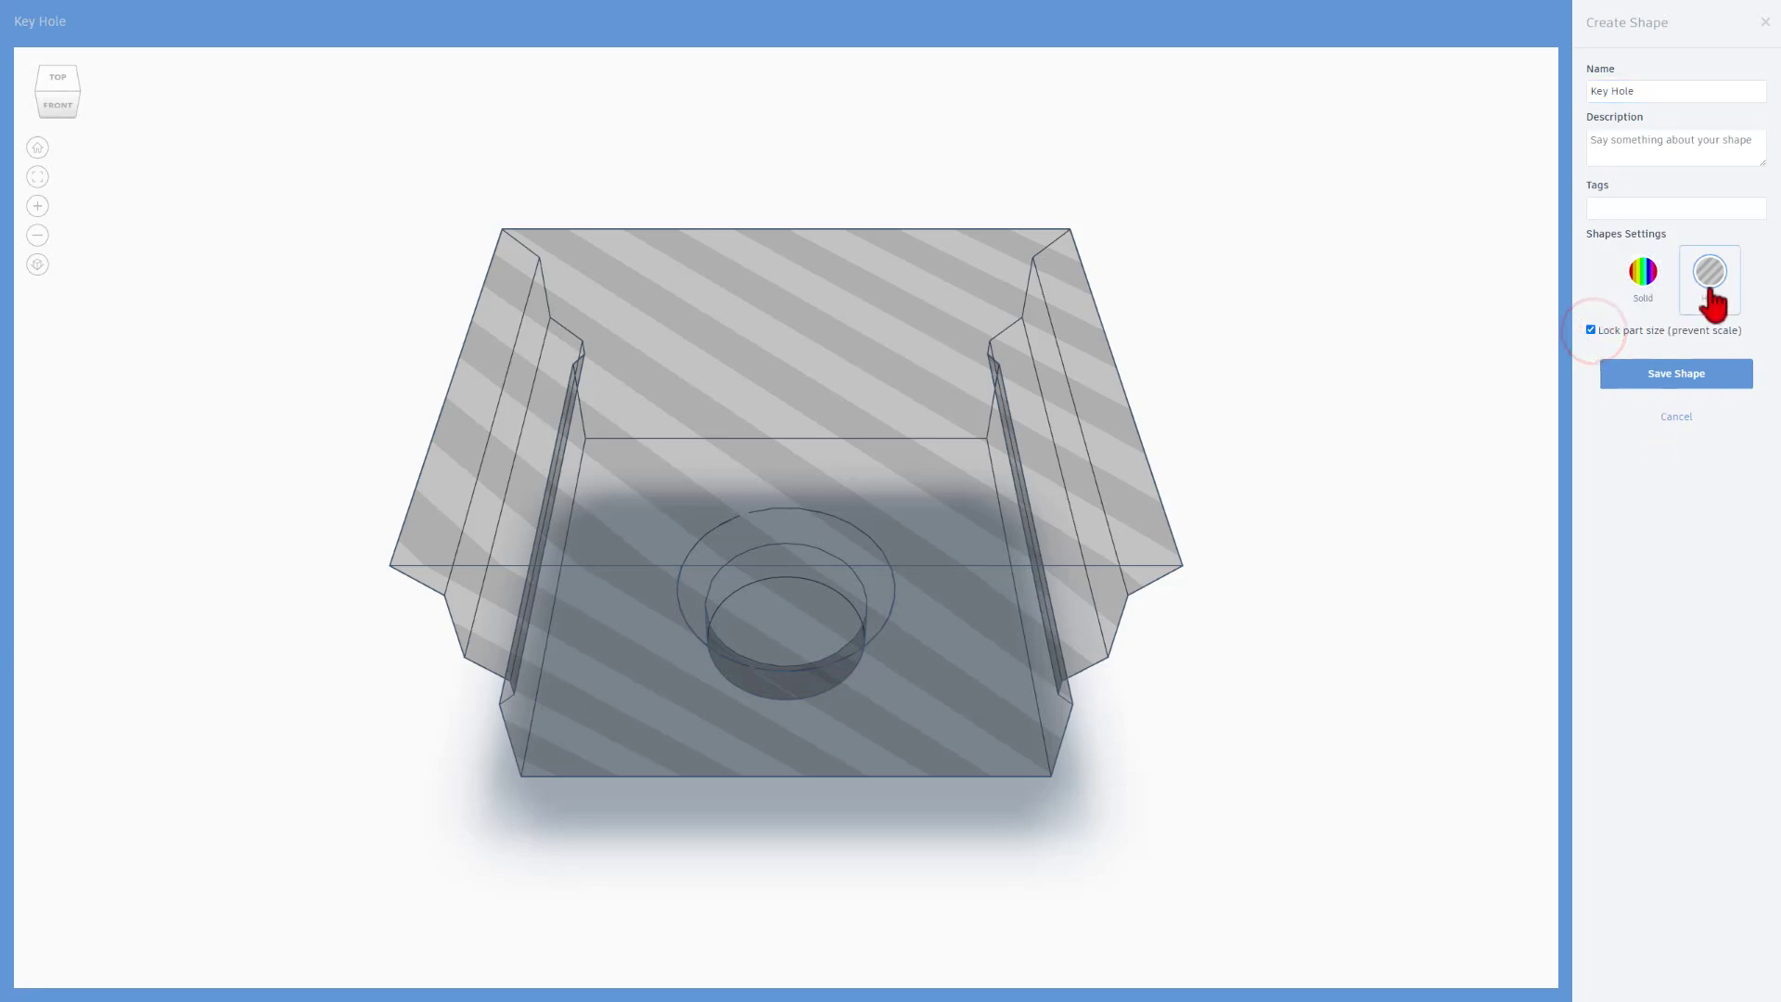
click(1649, 382)
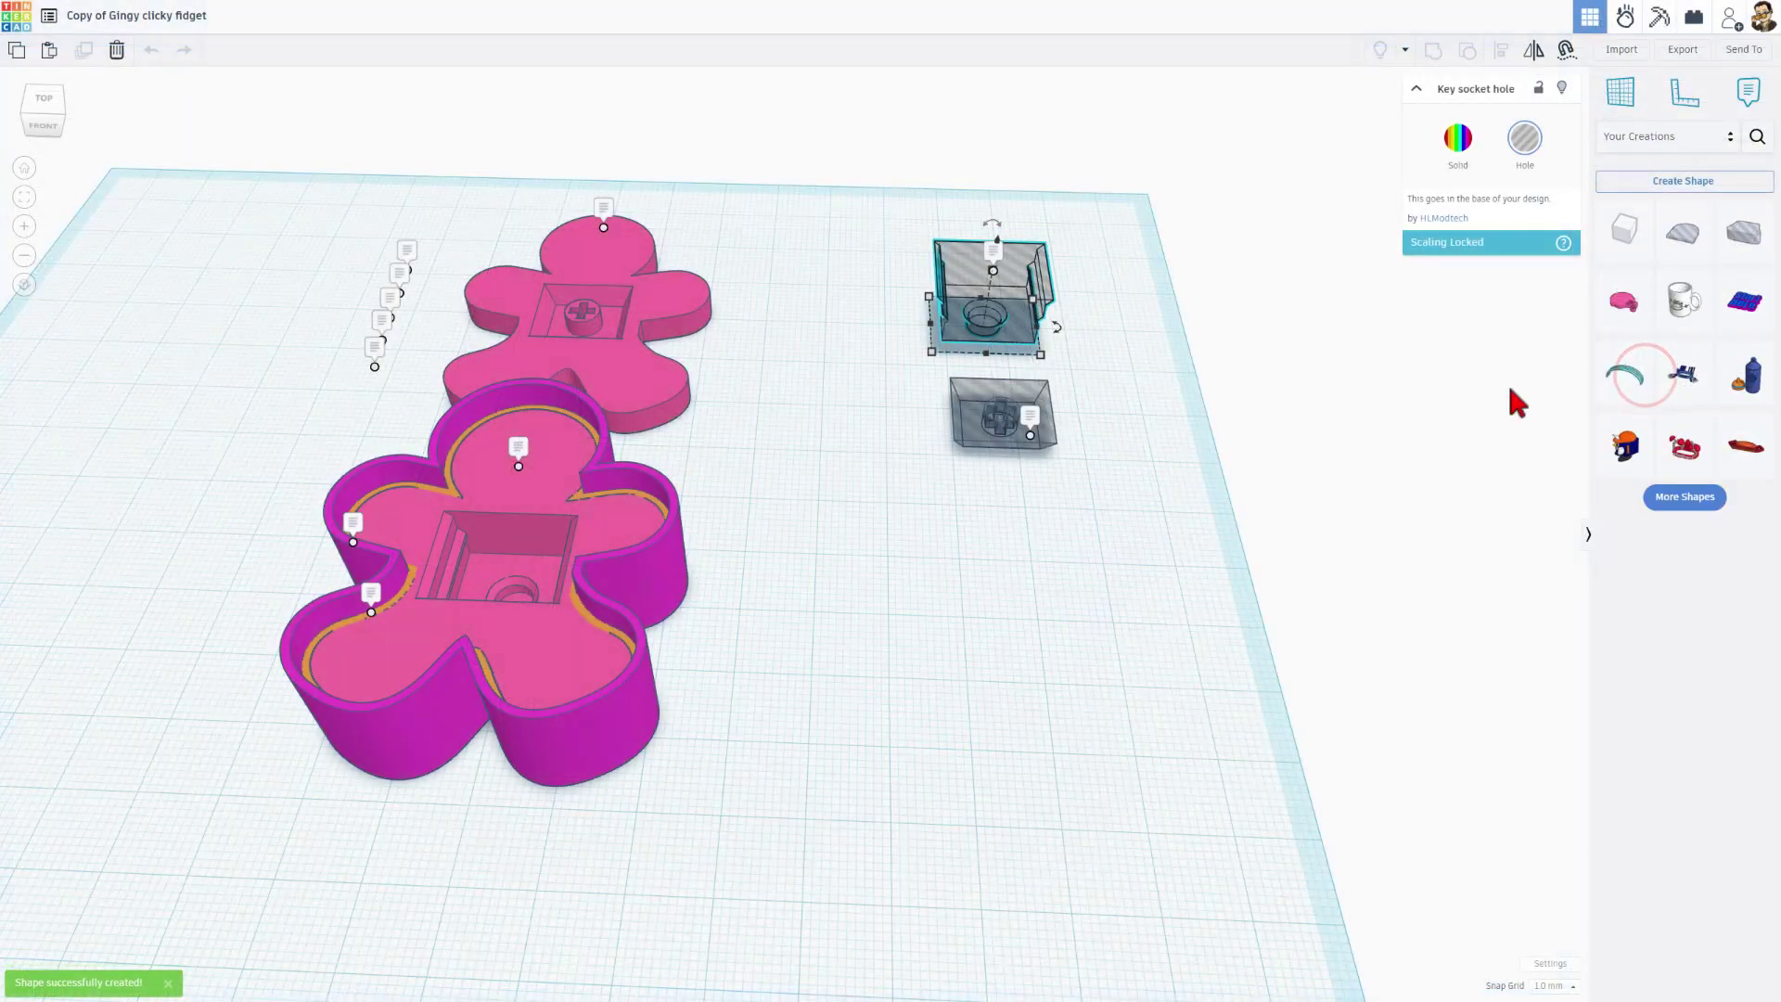
Delete the Key Hole shape from the Your Creations collection.
click(975, 446)
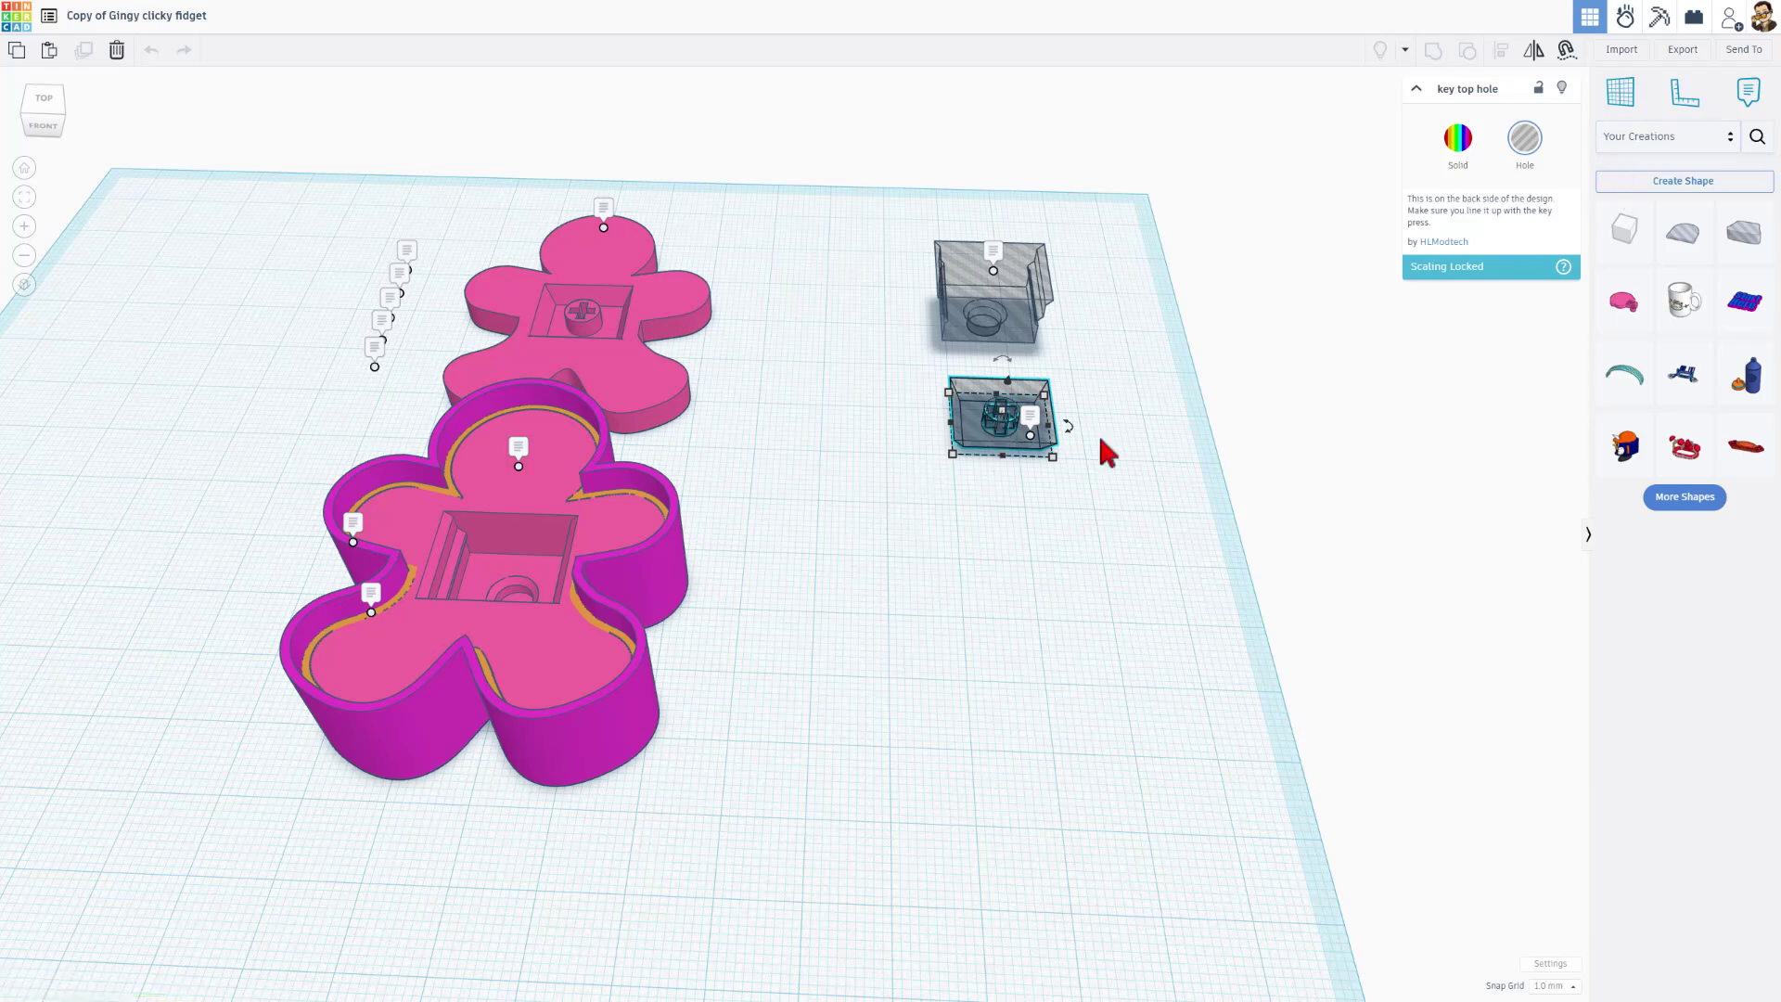
click(1670, 497)
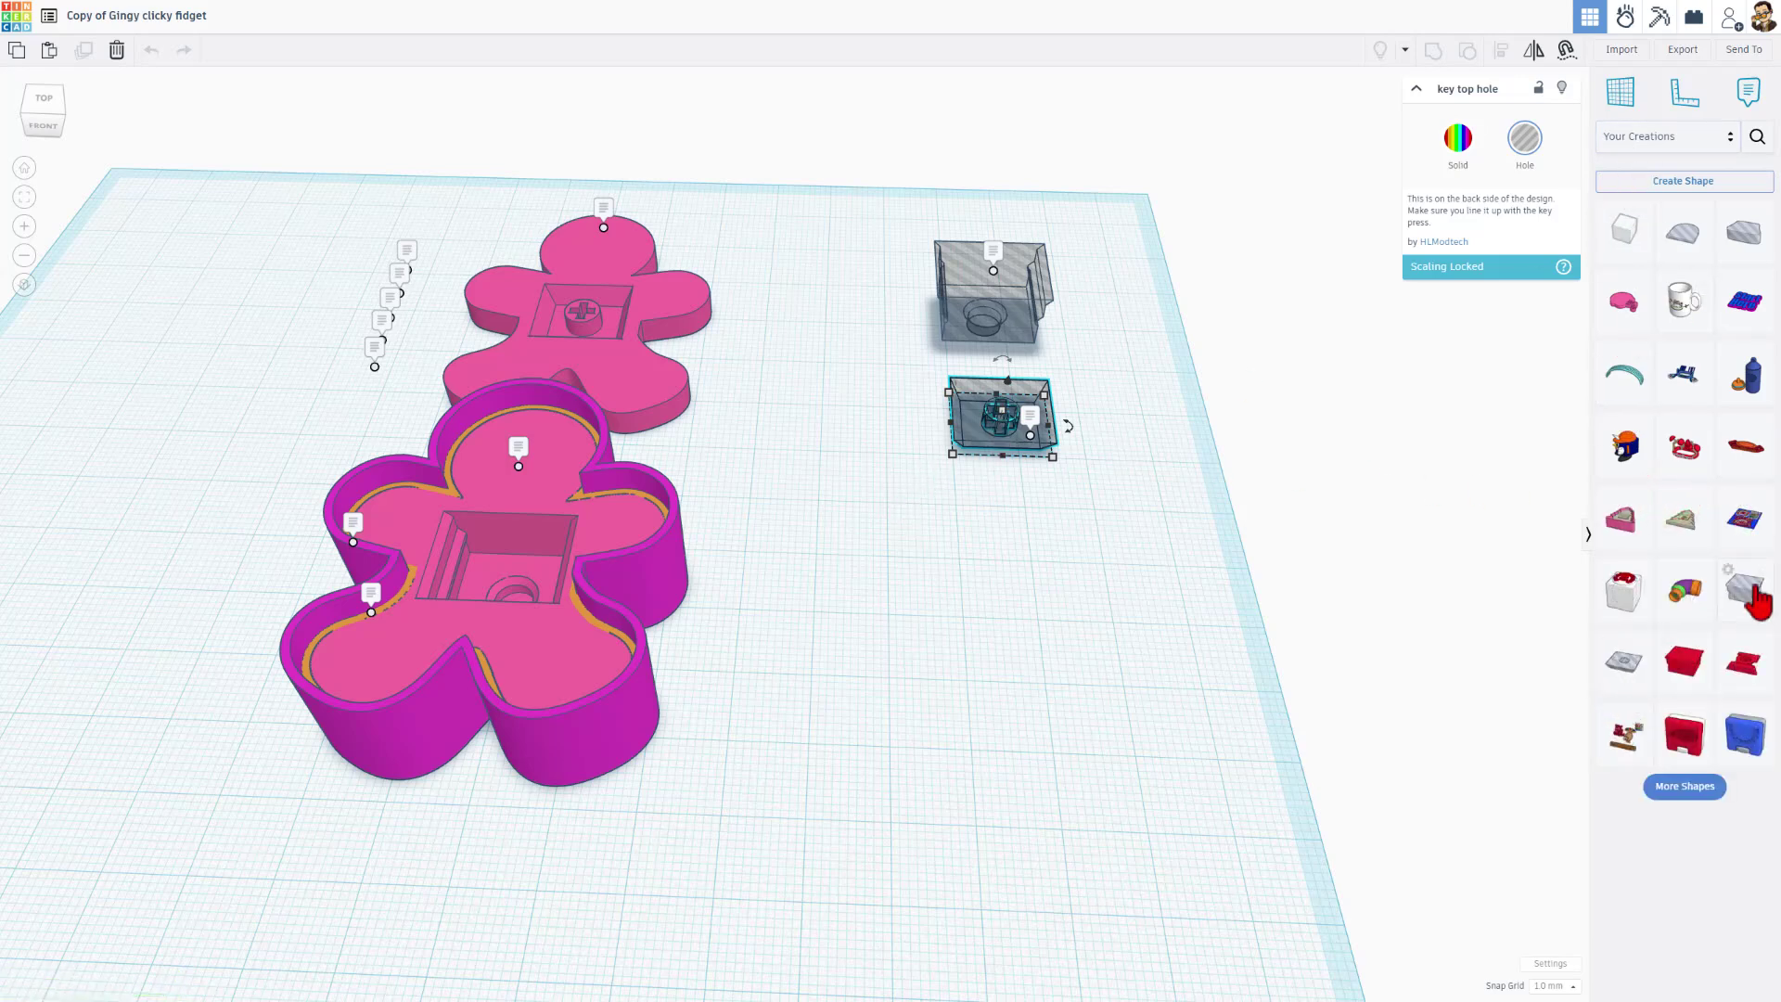
click(1607, 211)
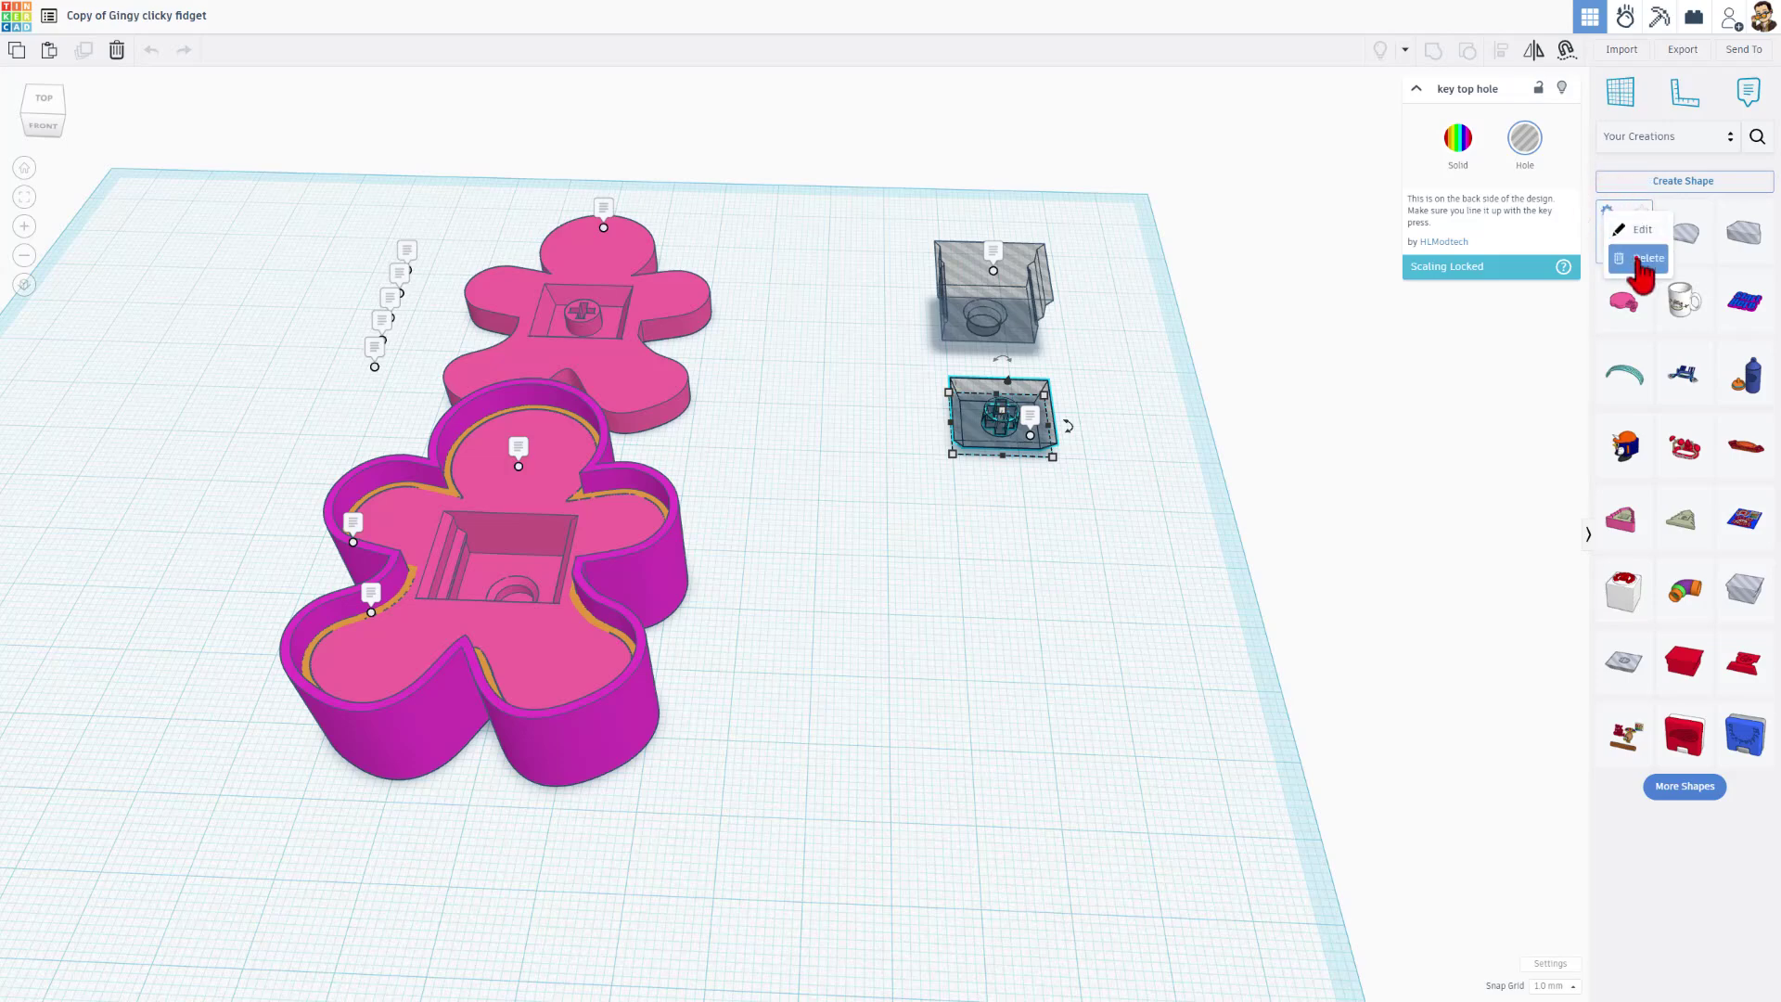
click(1640, 259)
click(1032, 537)
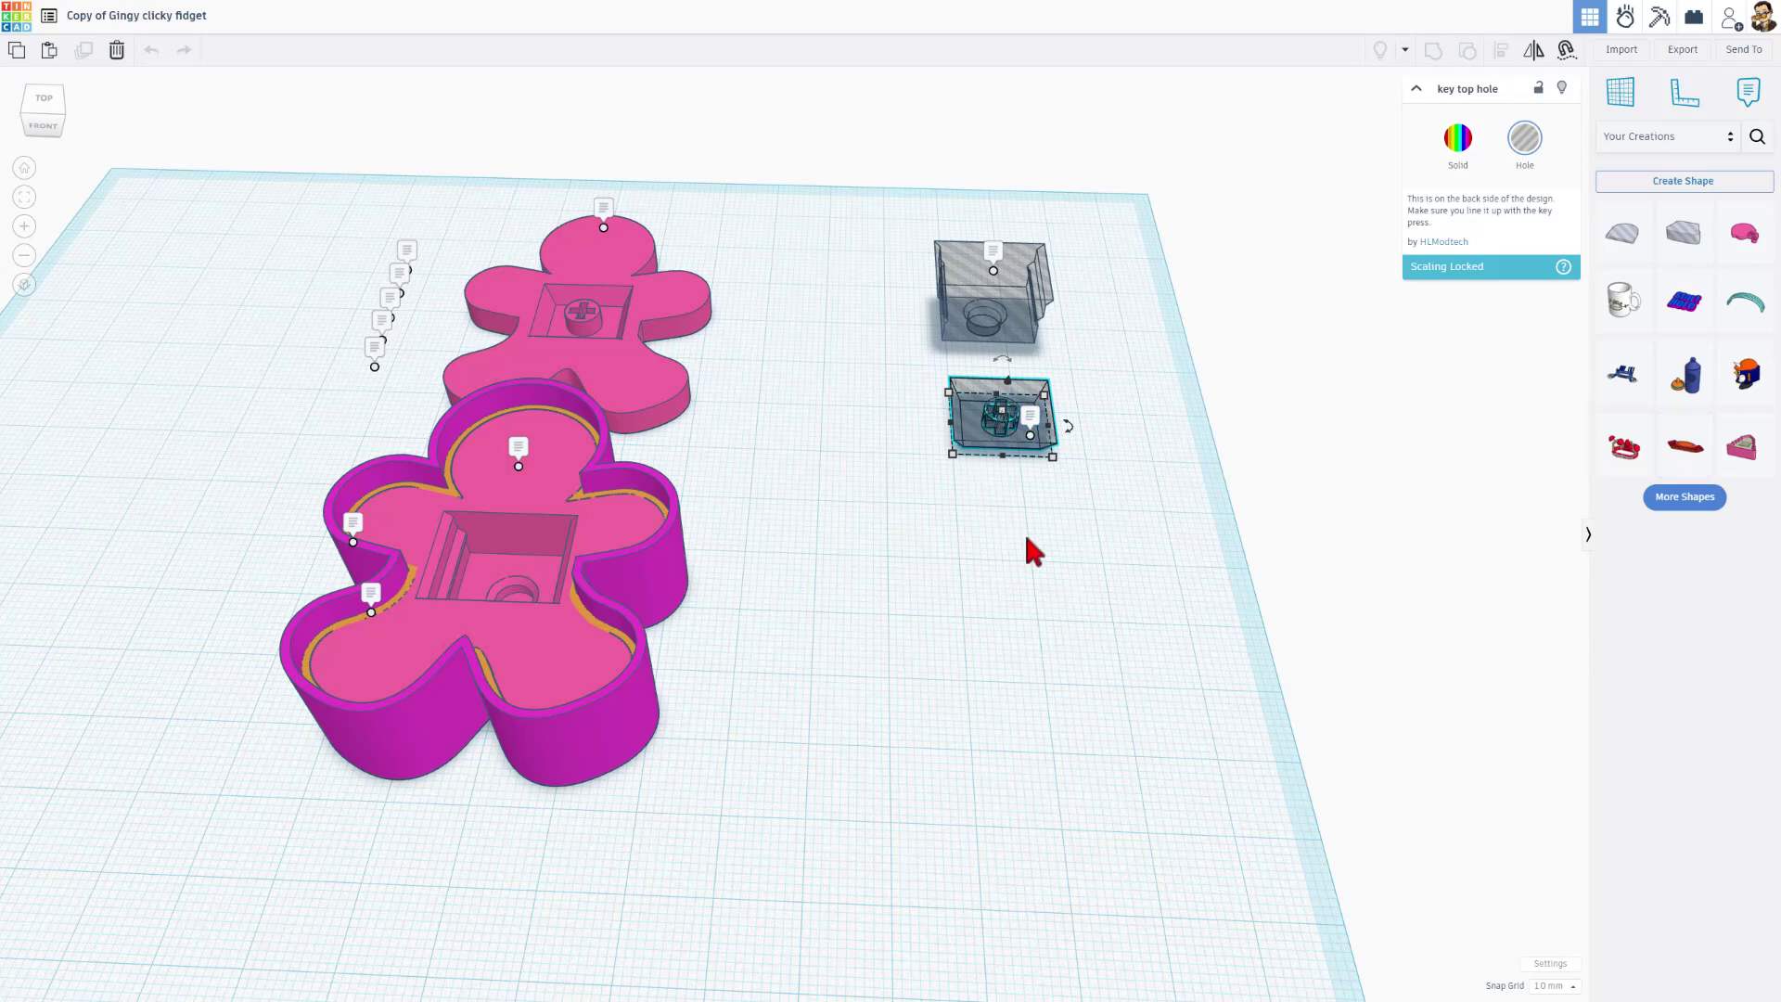
right_drag(1026, 540, 1020, 477)
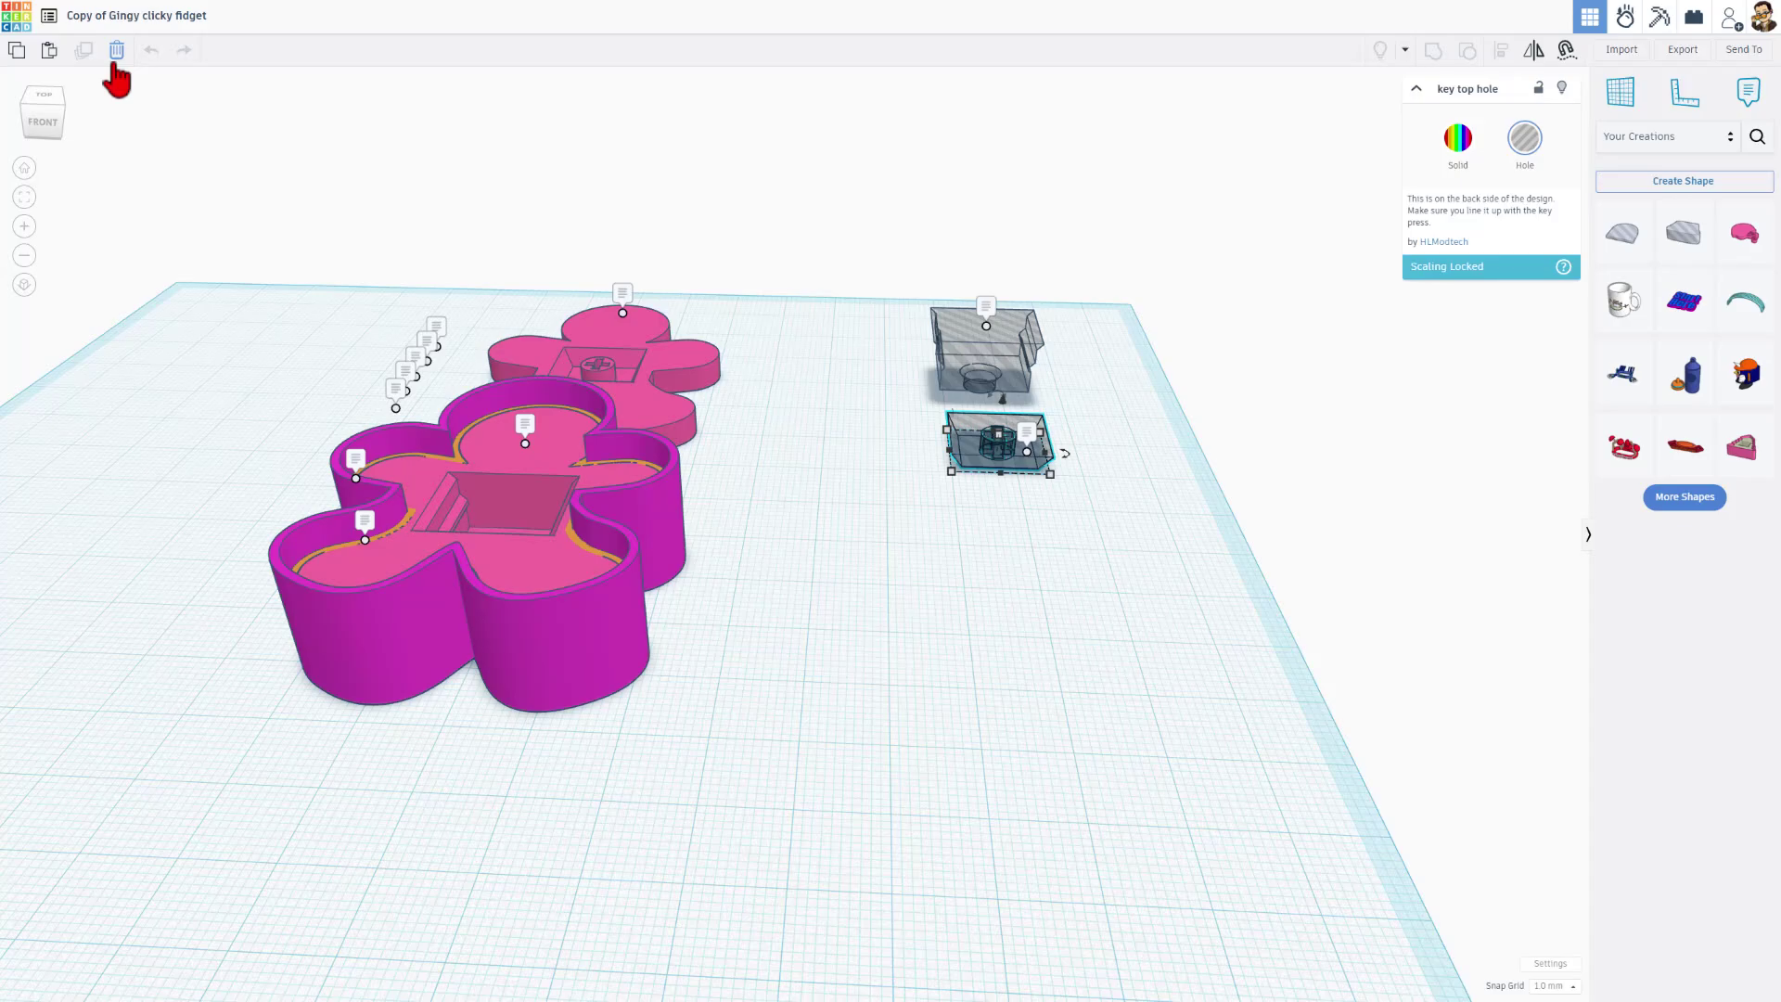
Start a new blank 3D design named 'heart fidget'.
click(19, 28)
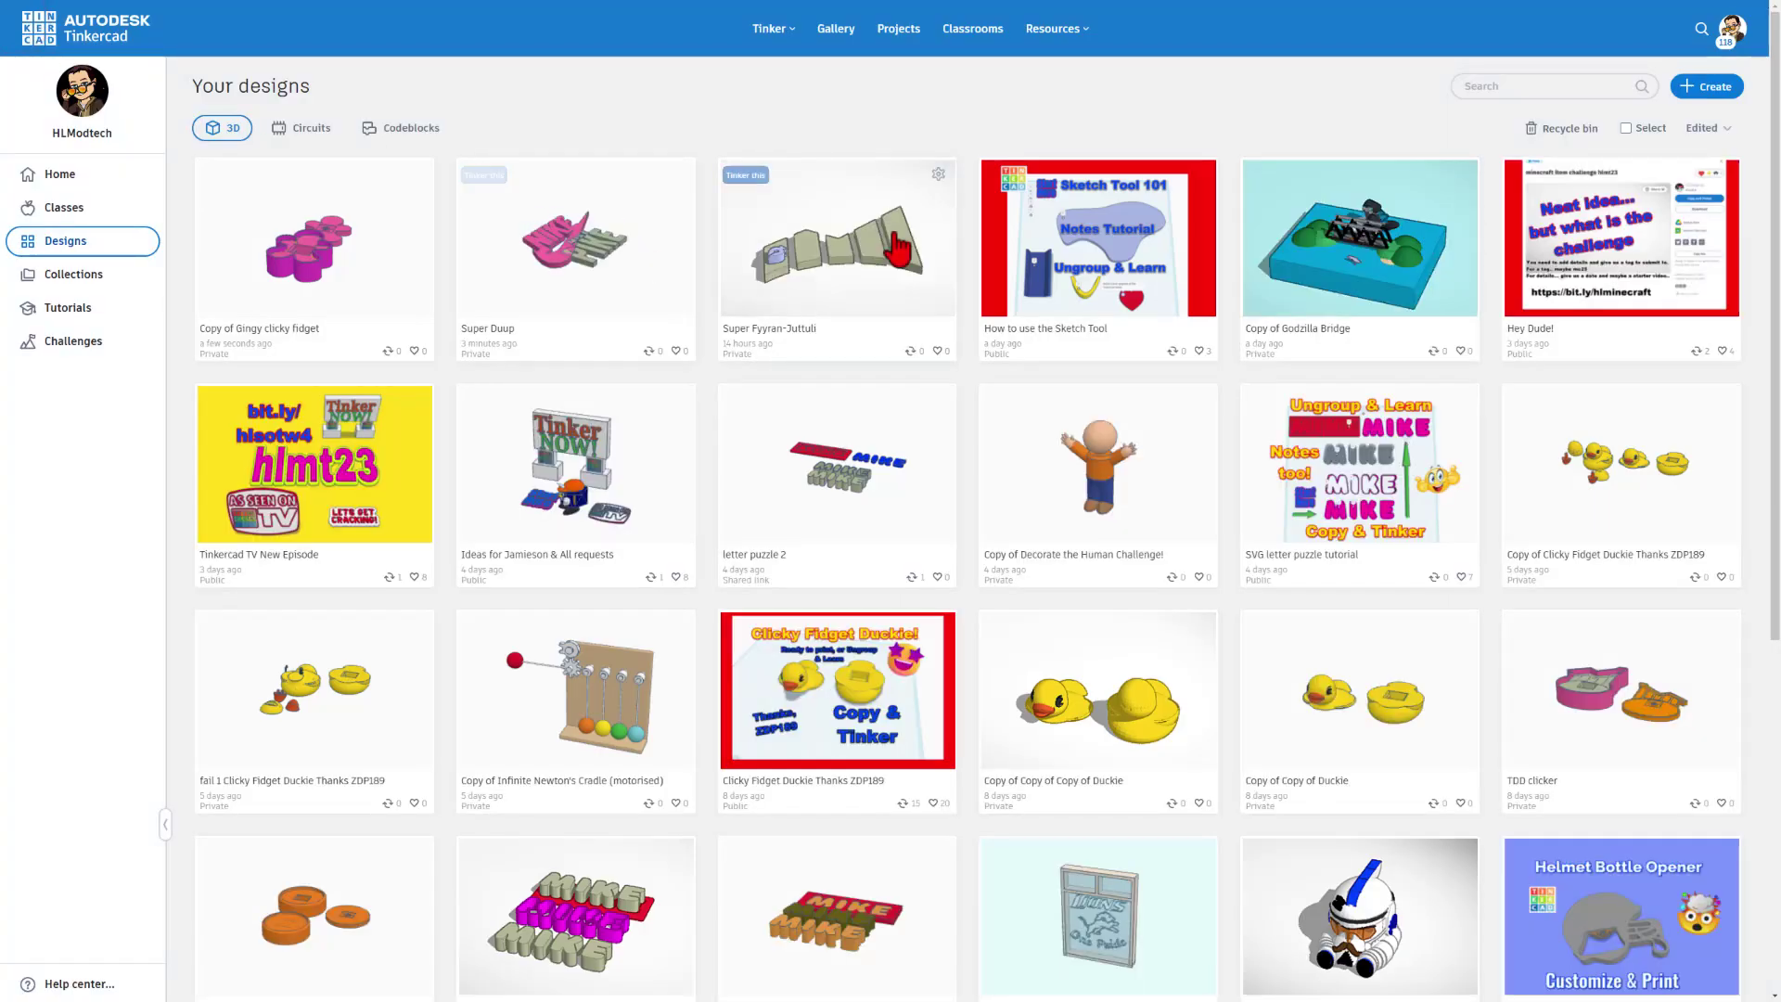
click(1716, 87)
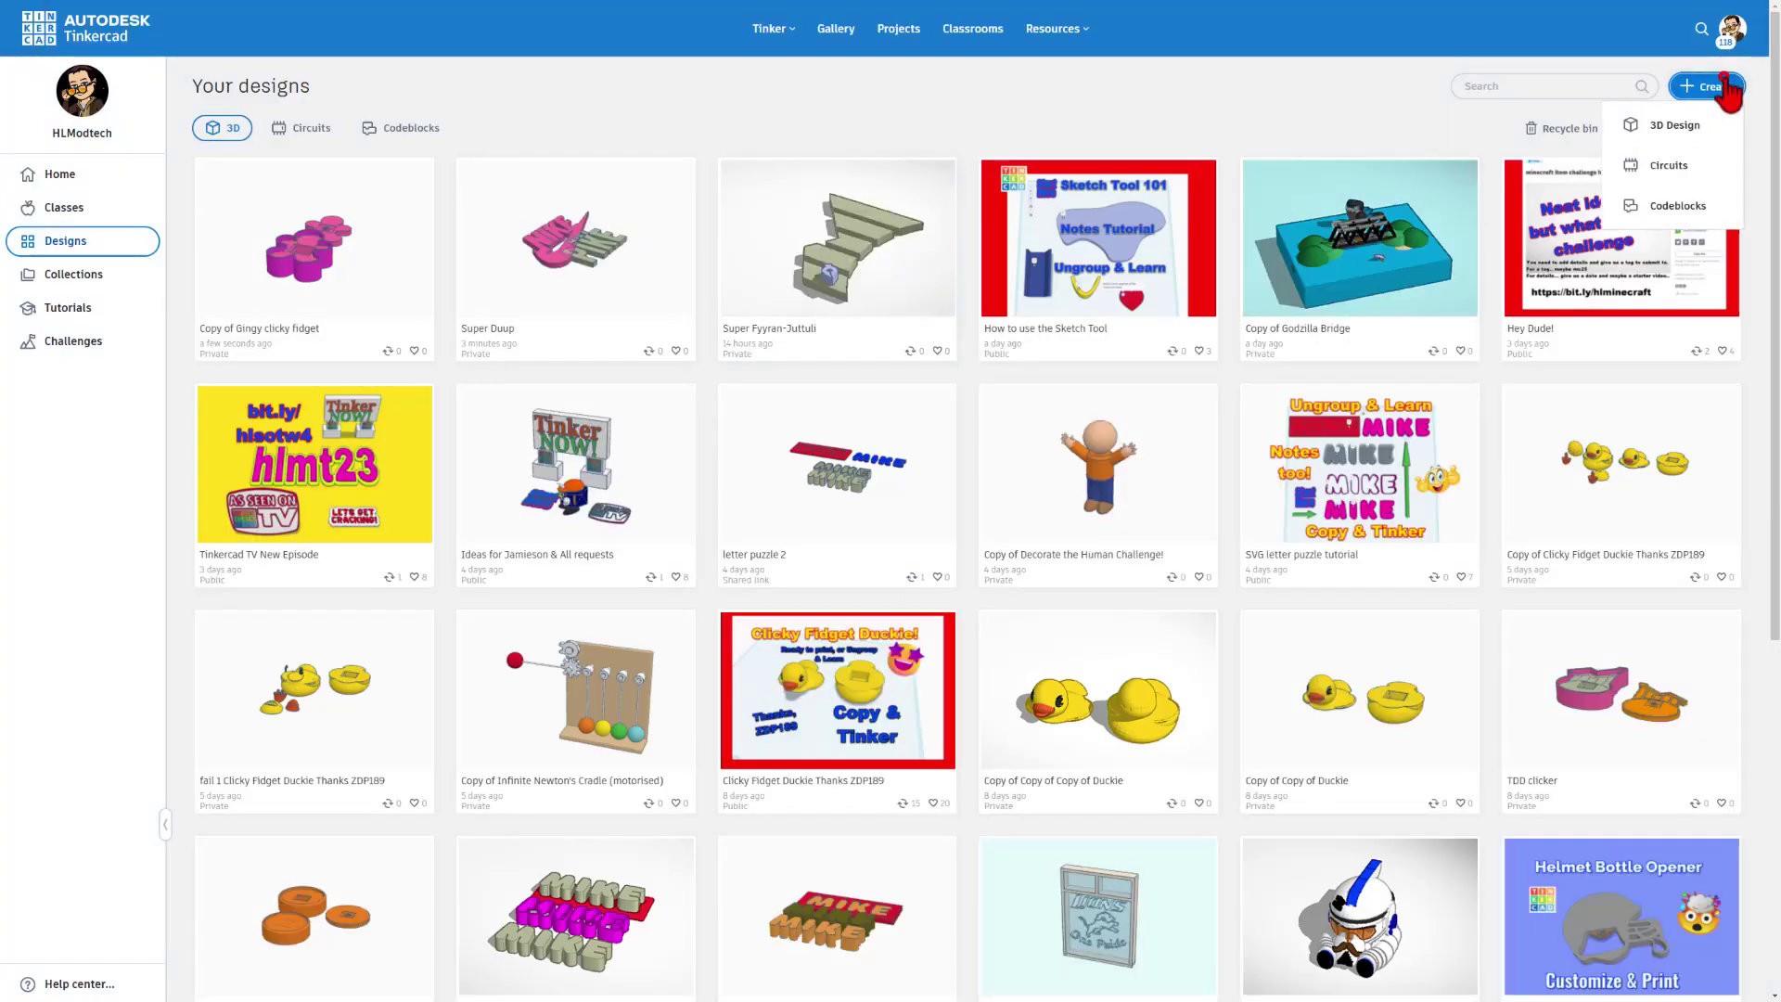
click(1670, 127)
click(137, 18)
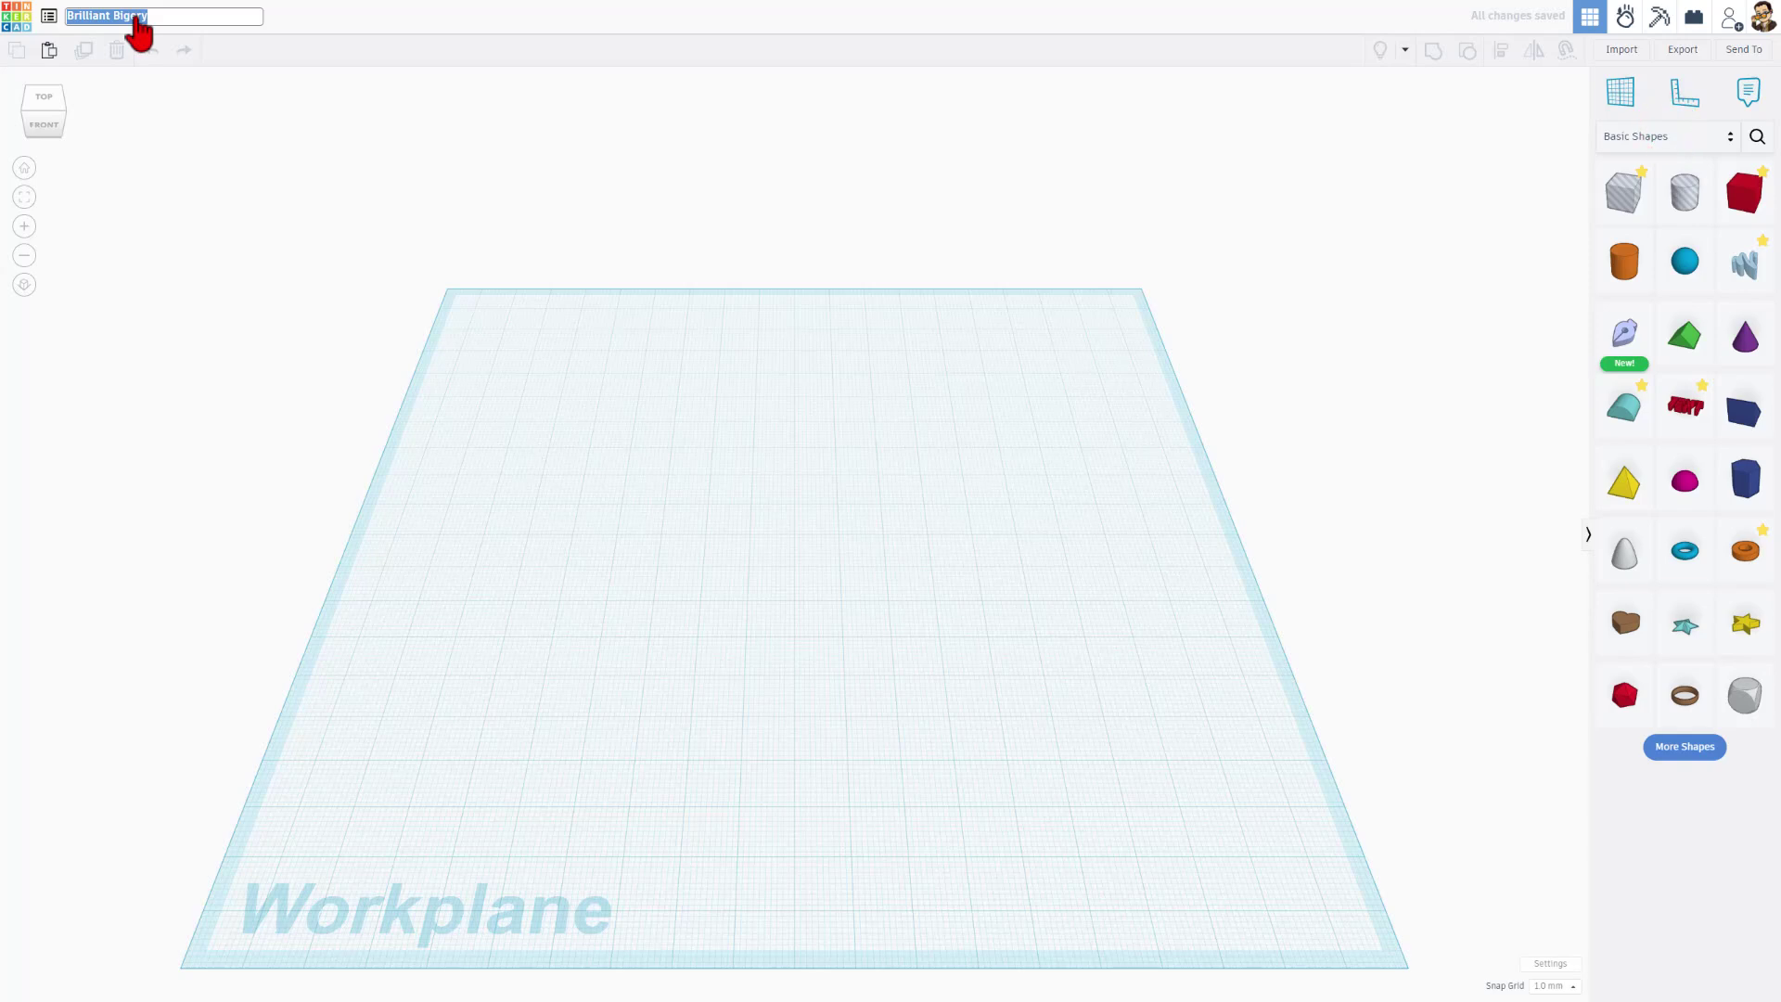
text(heat)
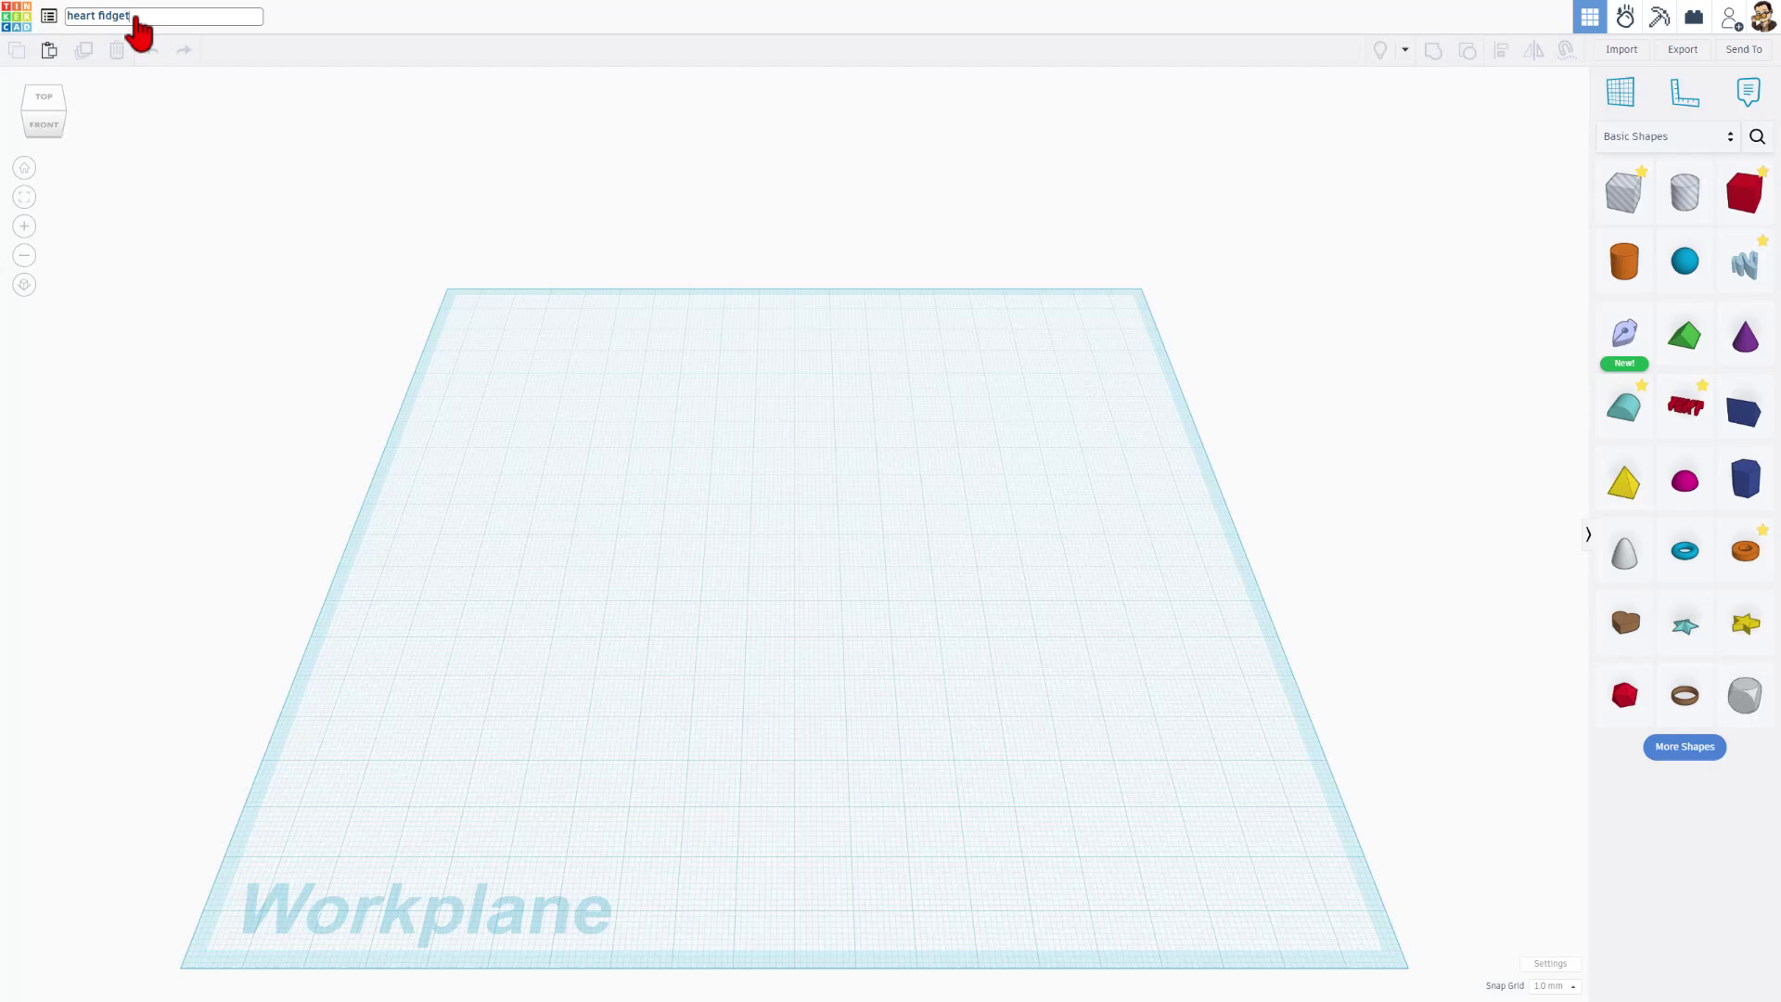
click(649, 378)
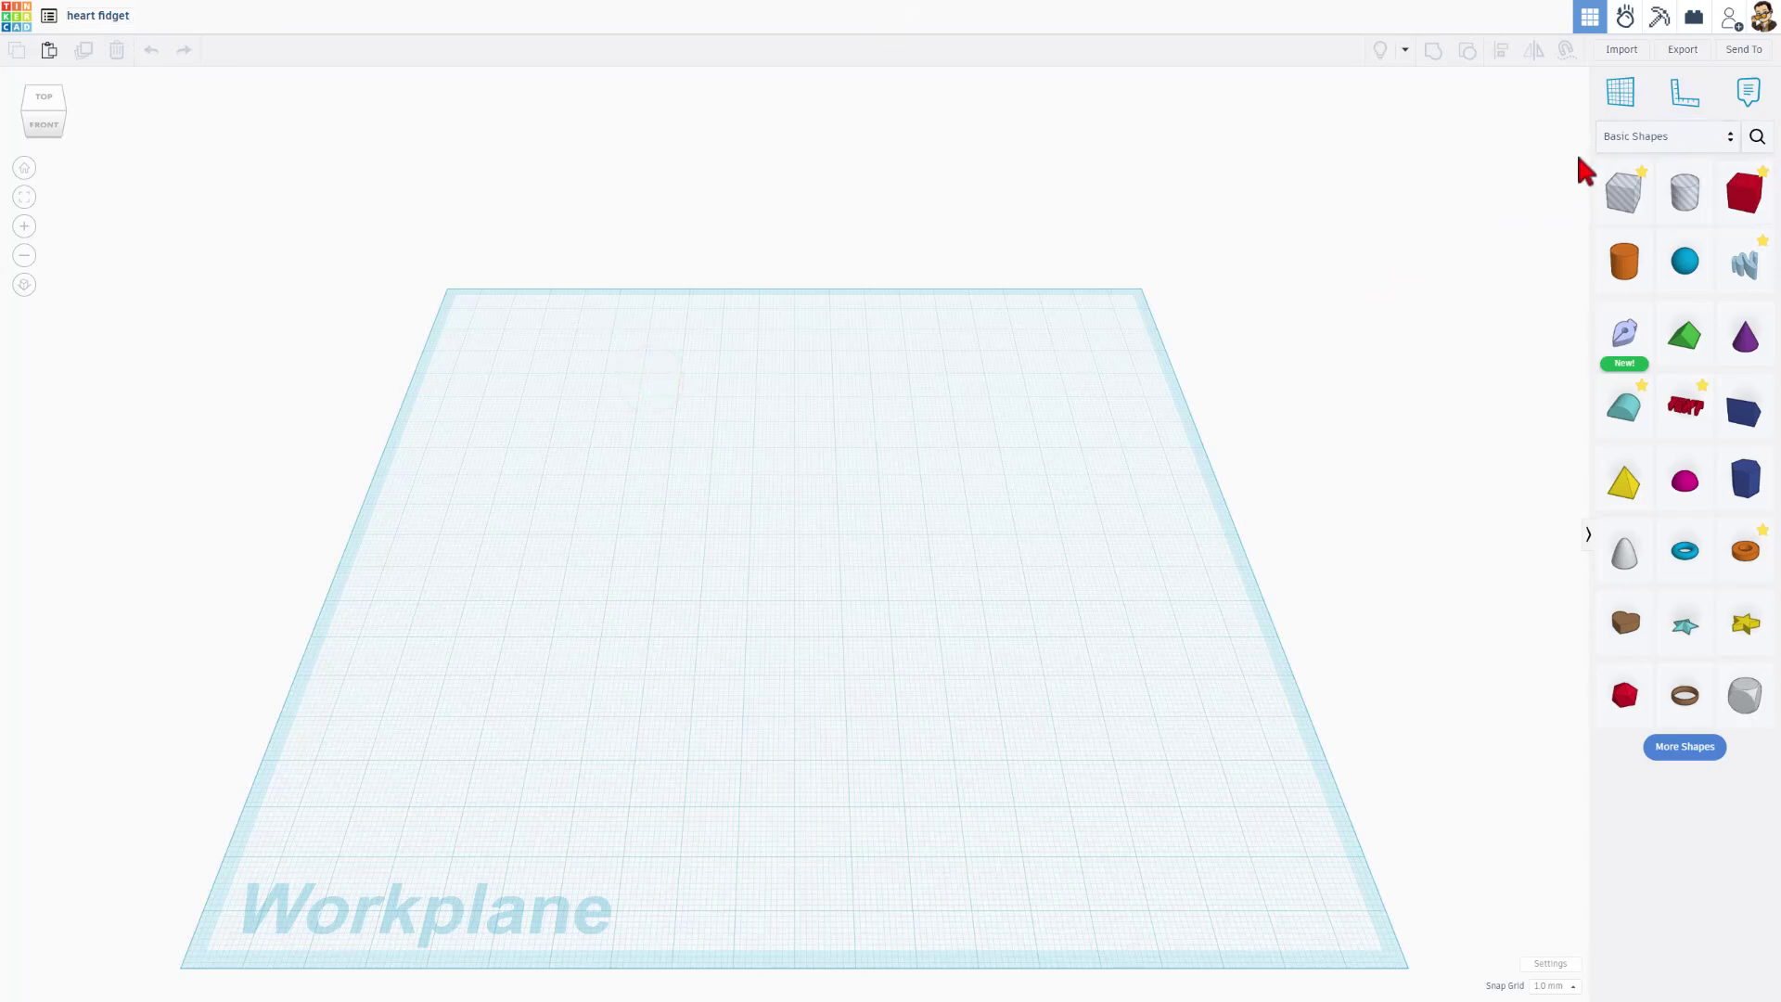
Place the key socket hole and key top hole from Your Creations on the workplane.
click(1625, 141)
click(1660, 119)
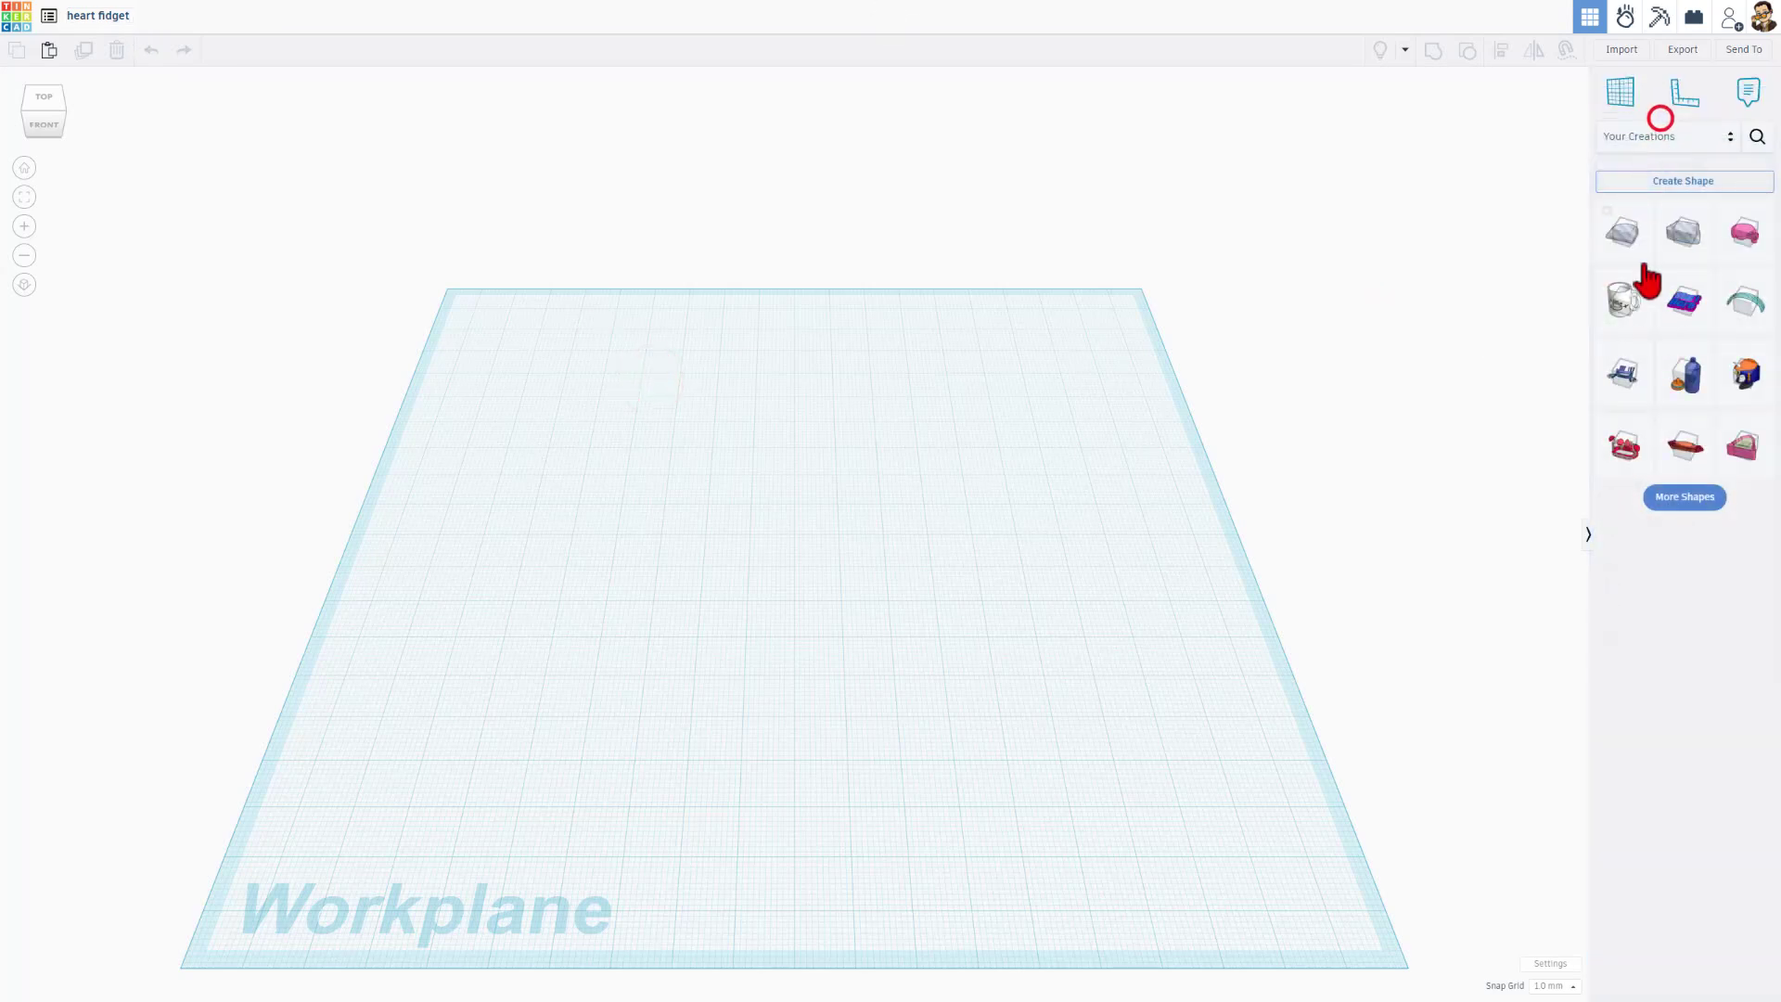
click(1684, 498)
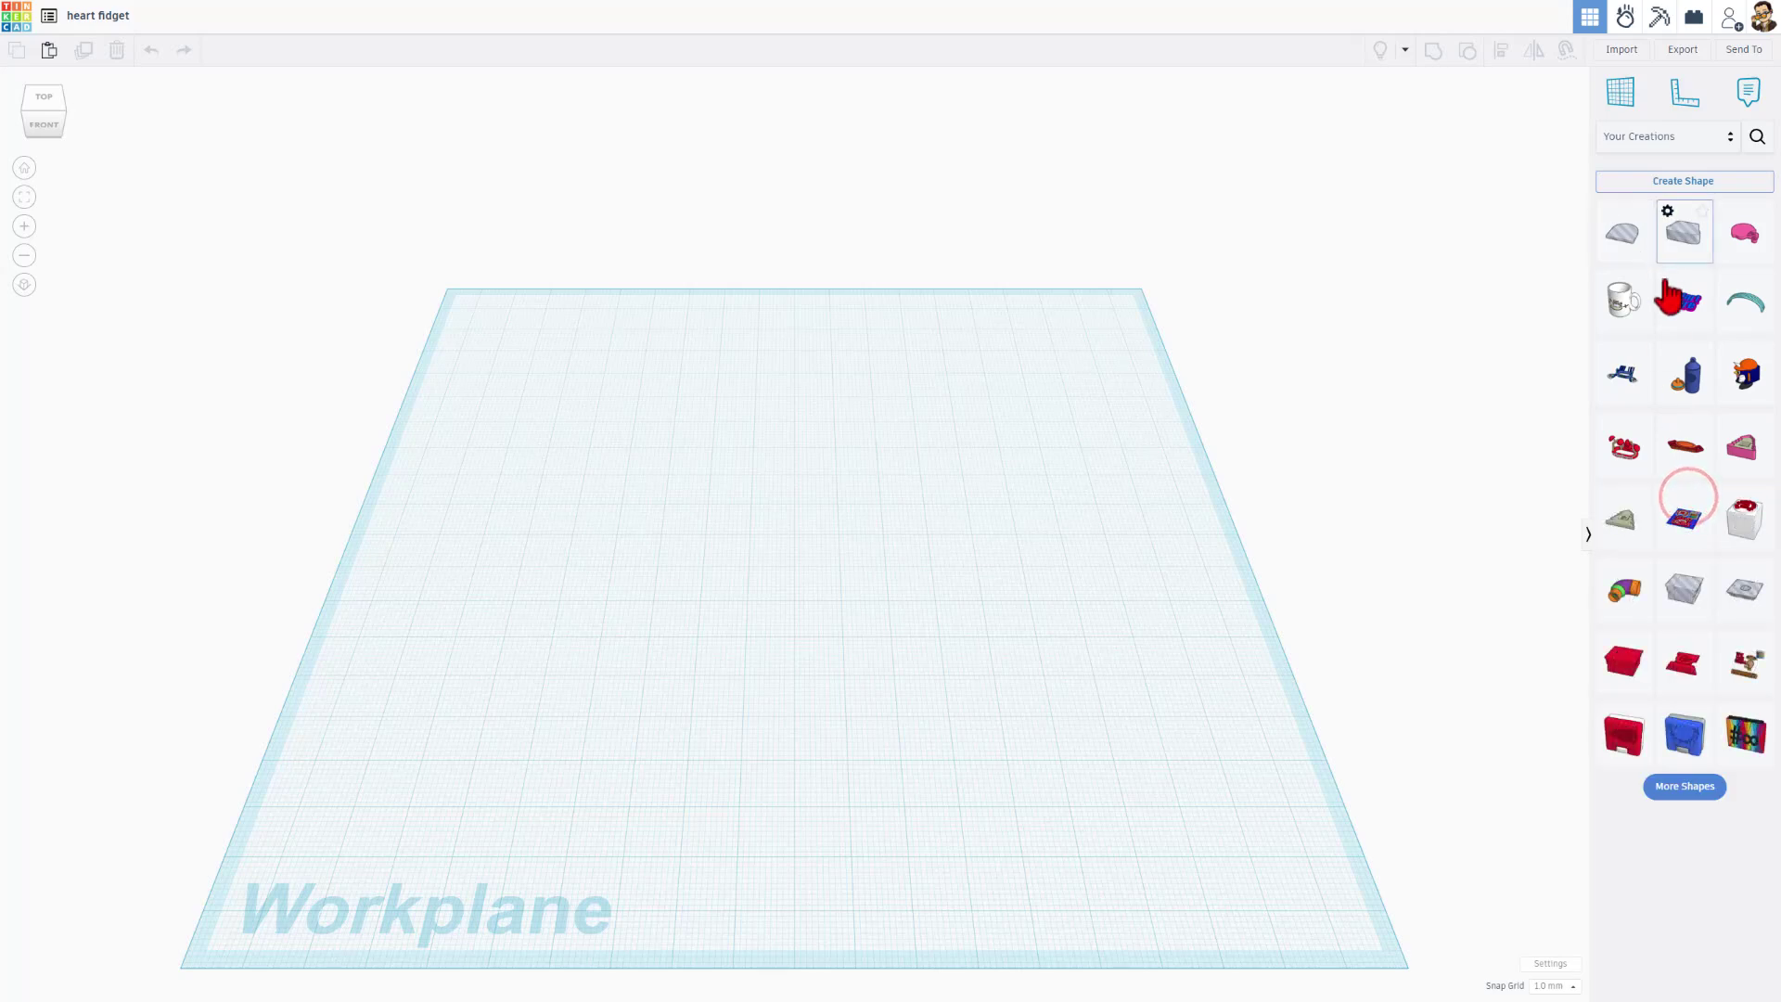
drag(1686, 559, 1061, 364)
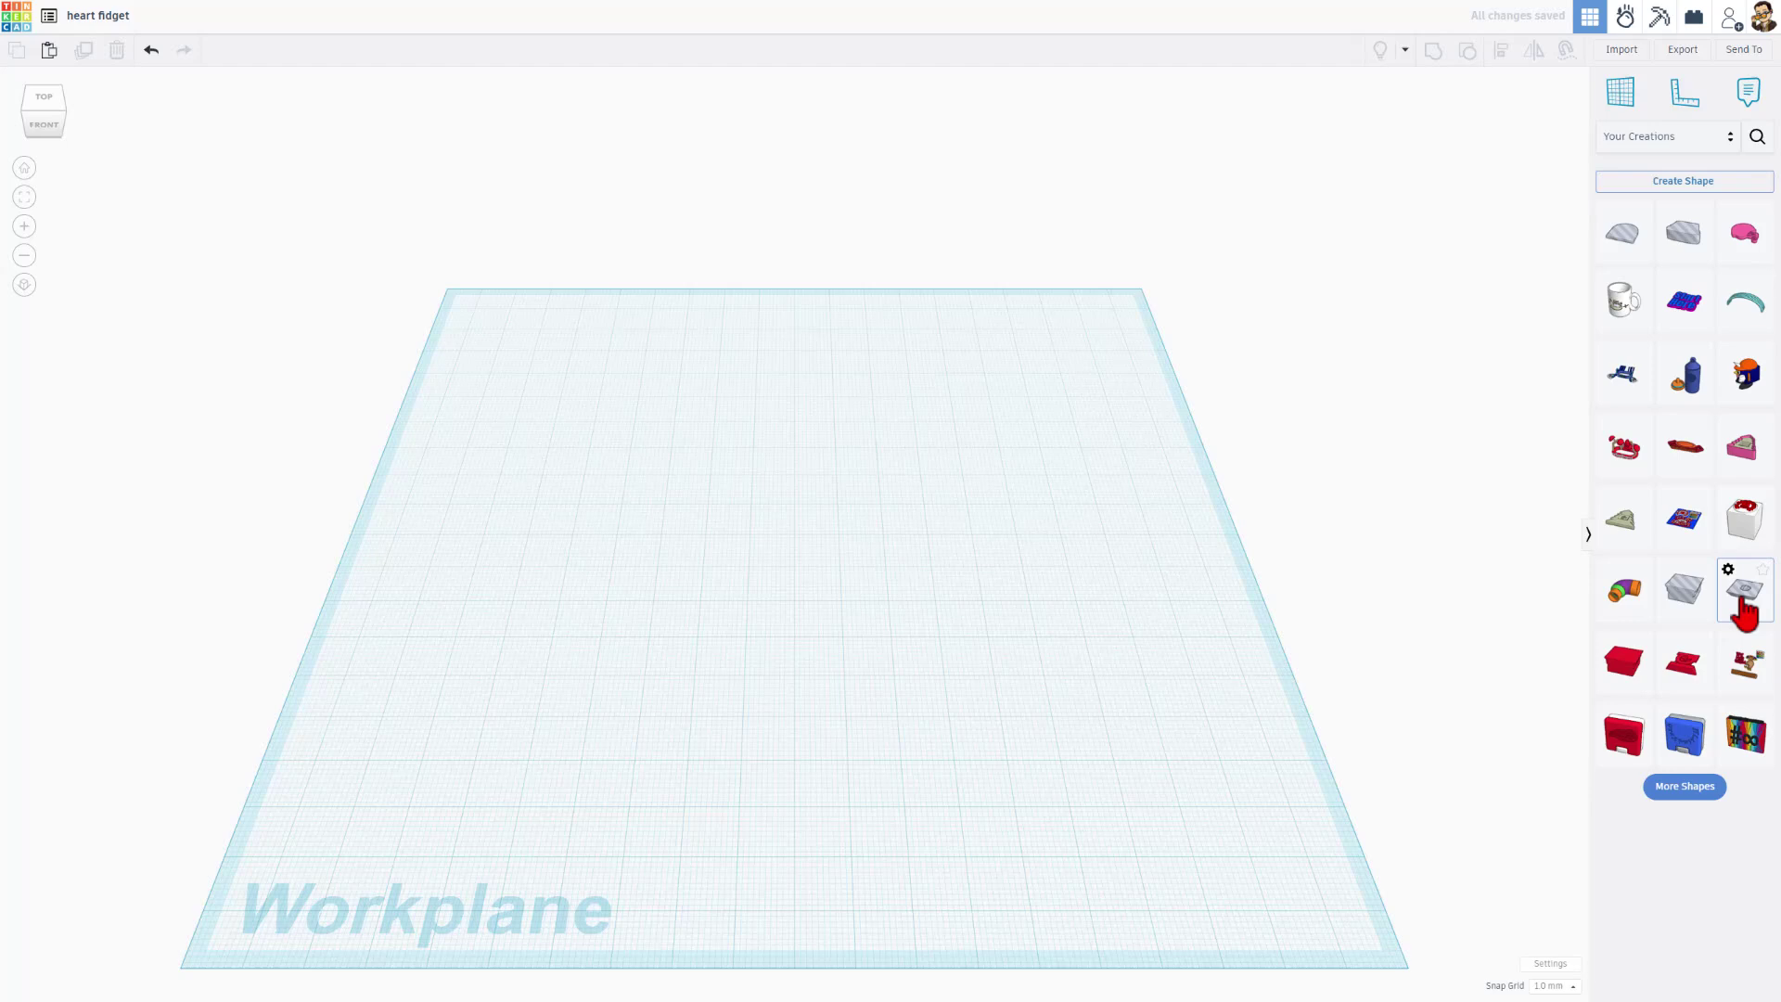
drag(1748, 612, 1077, 437)
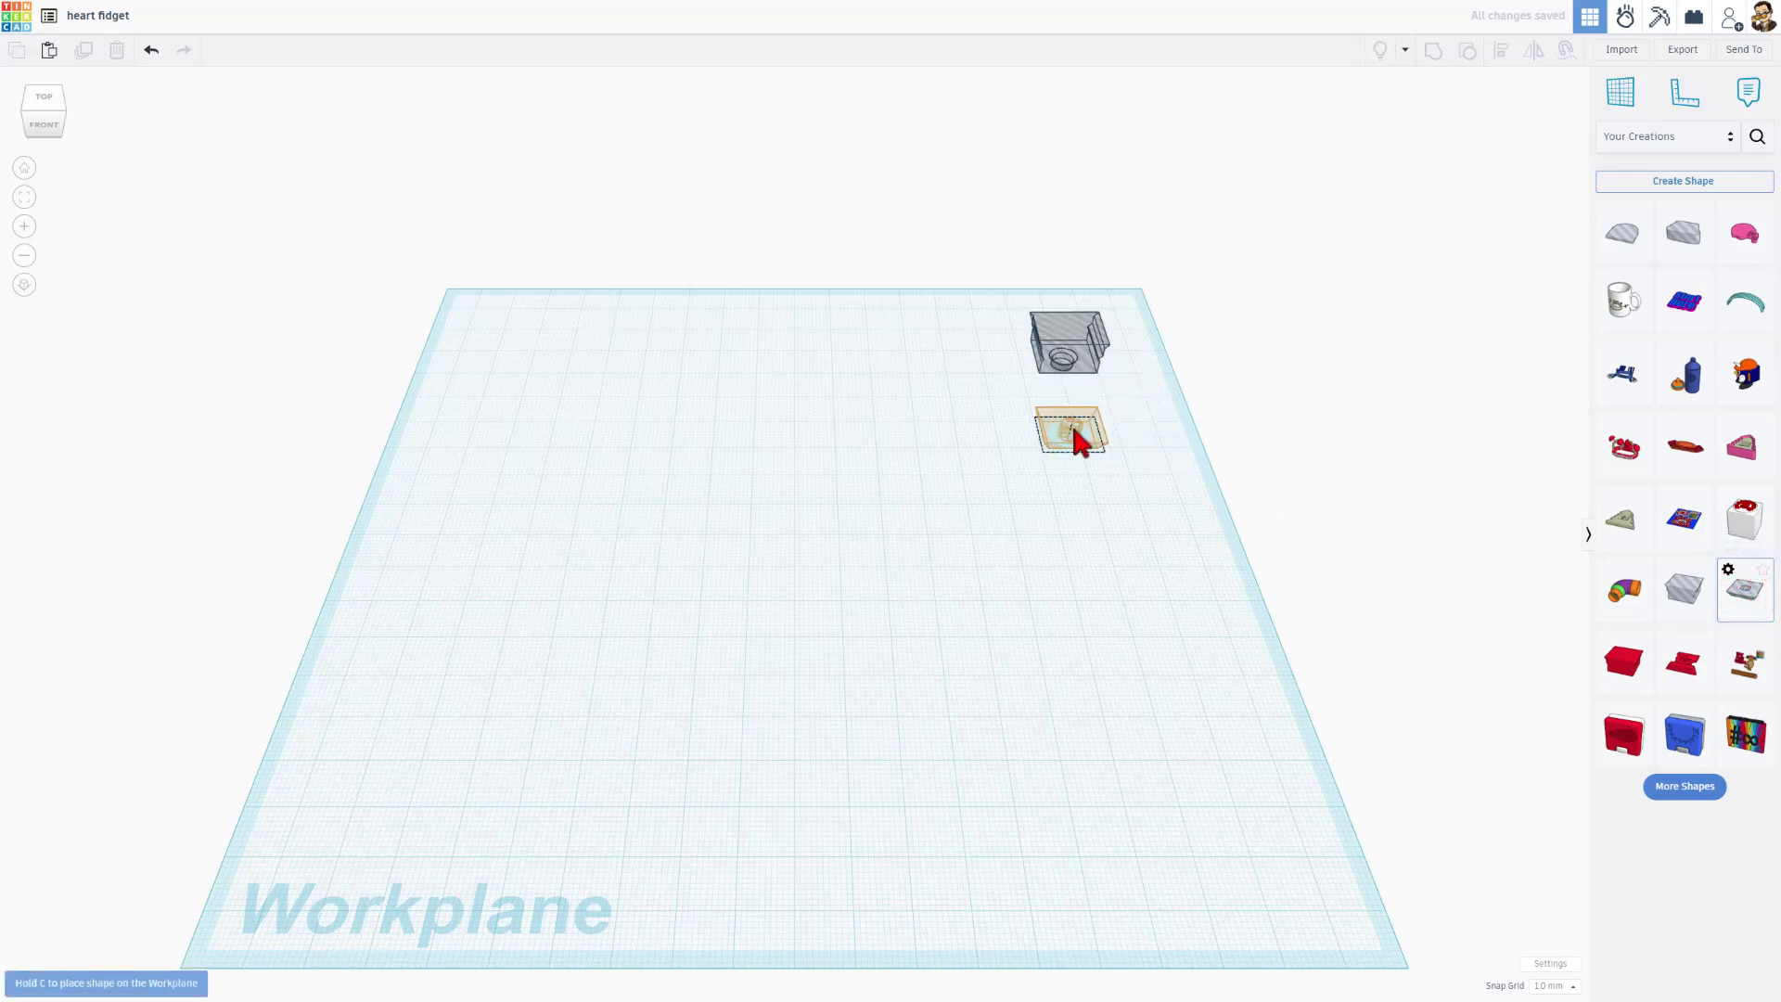
right_drag(915, 529, 1122, 447)
click(1121, 448)
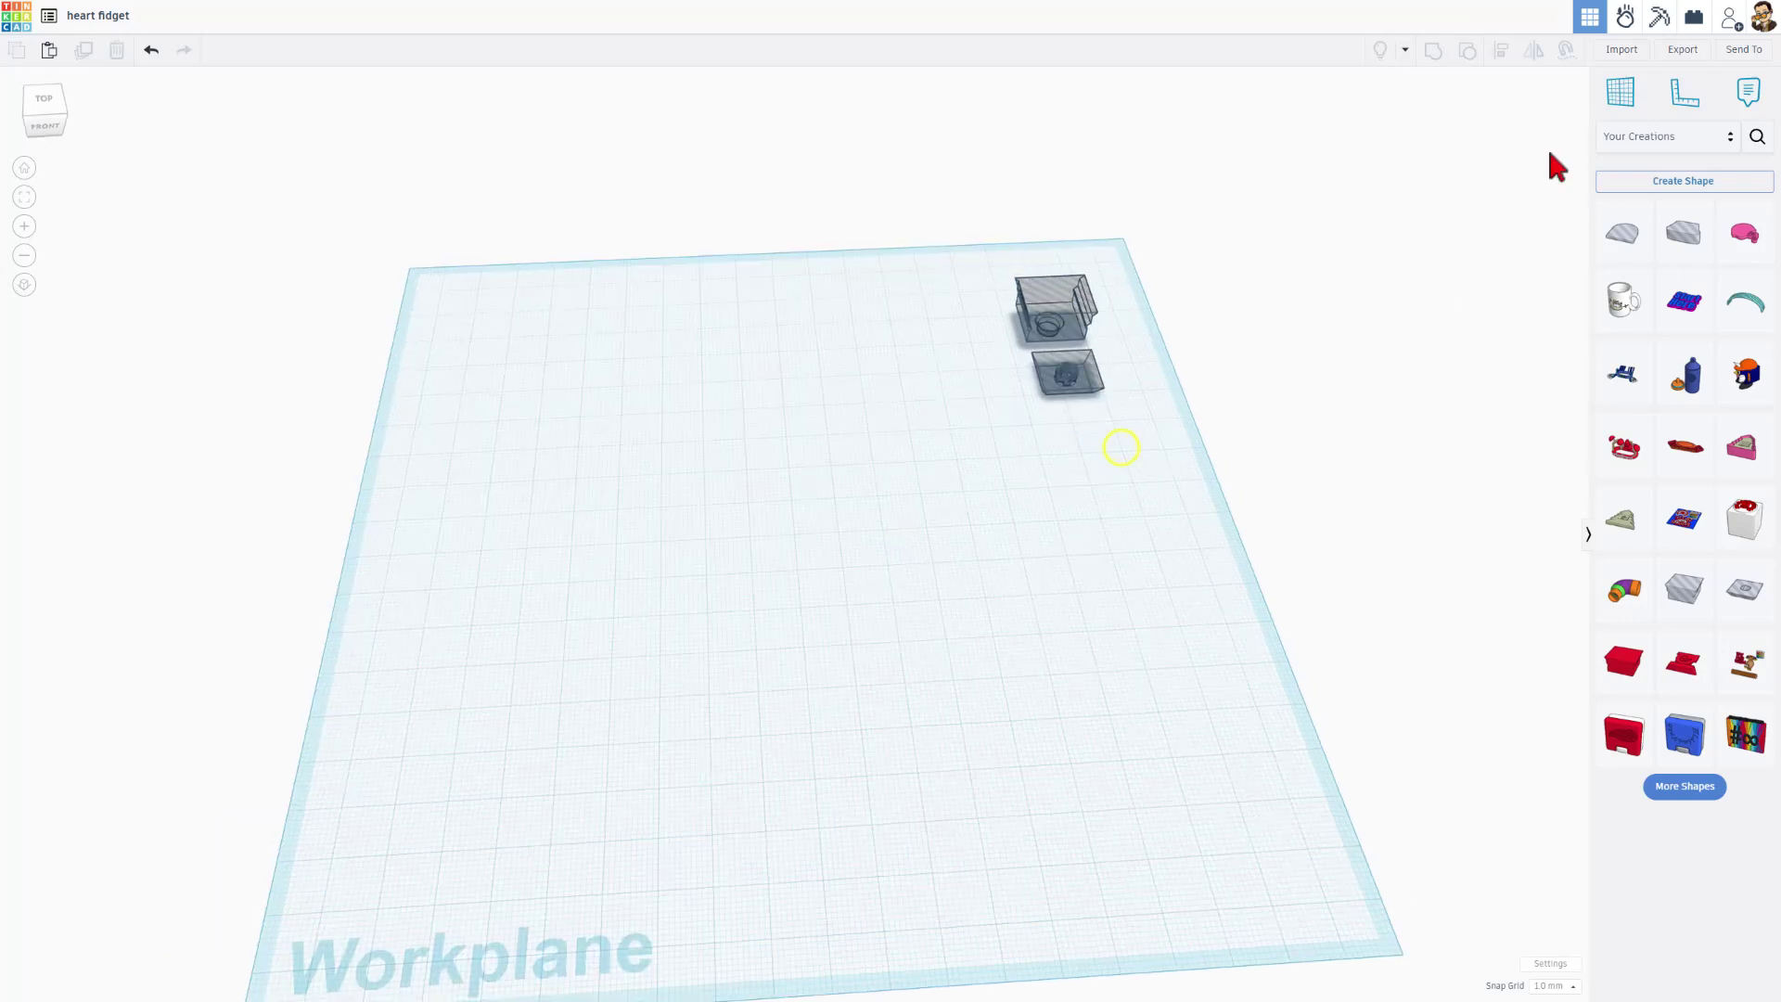
right_drag(1071, 629, 1033, 623)
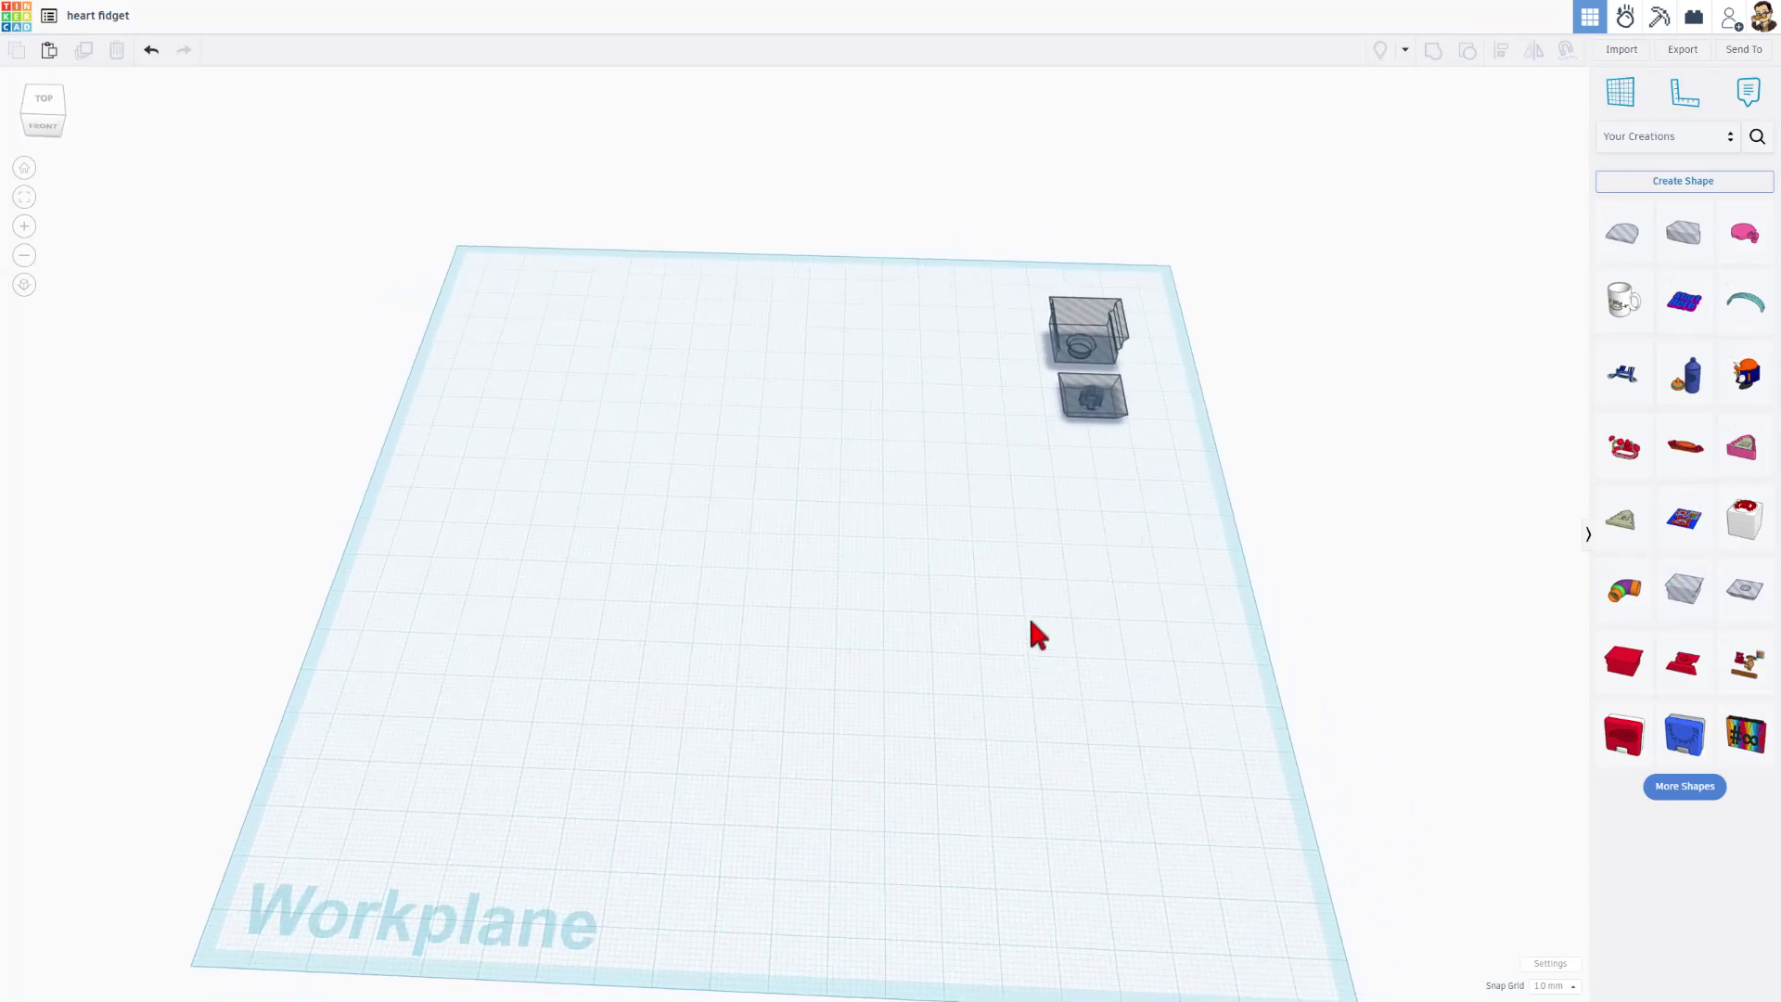
Switch the shapes library back to Basic Shapes and open the Sketch feature preview.
click(1640, 139)
click(1650, 197)
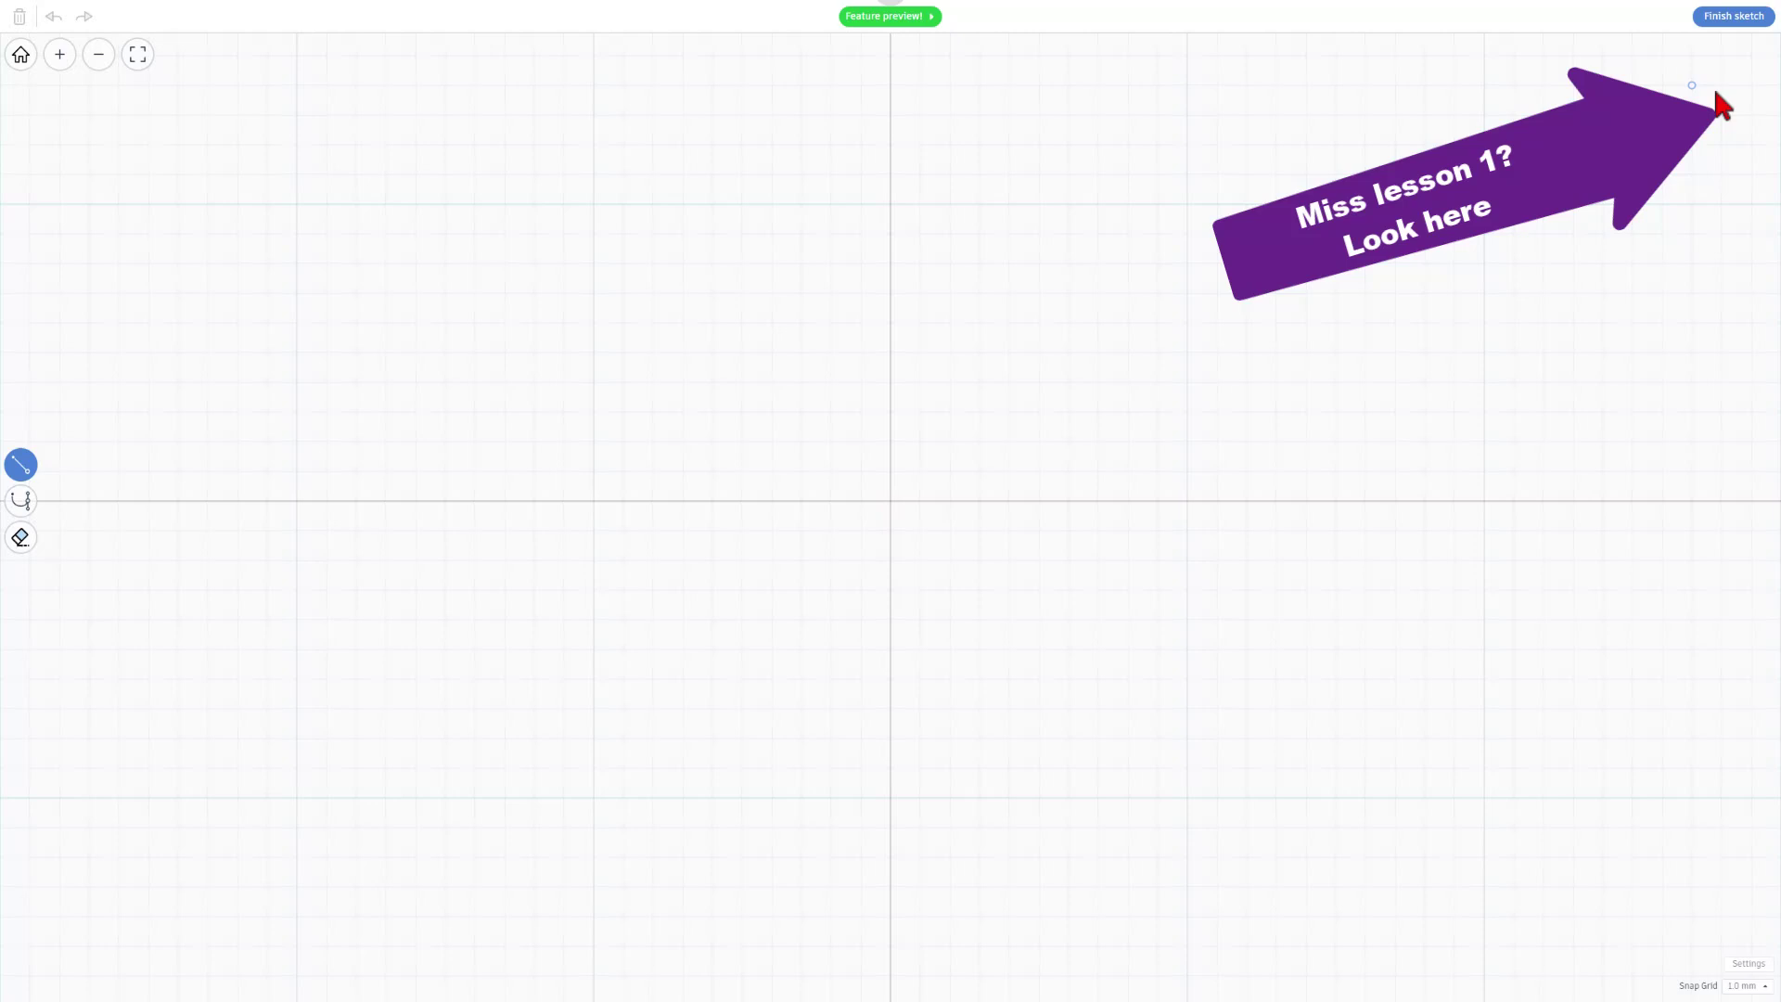
click(892, 19)
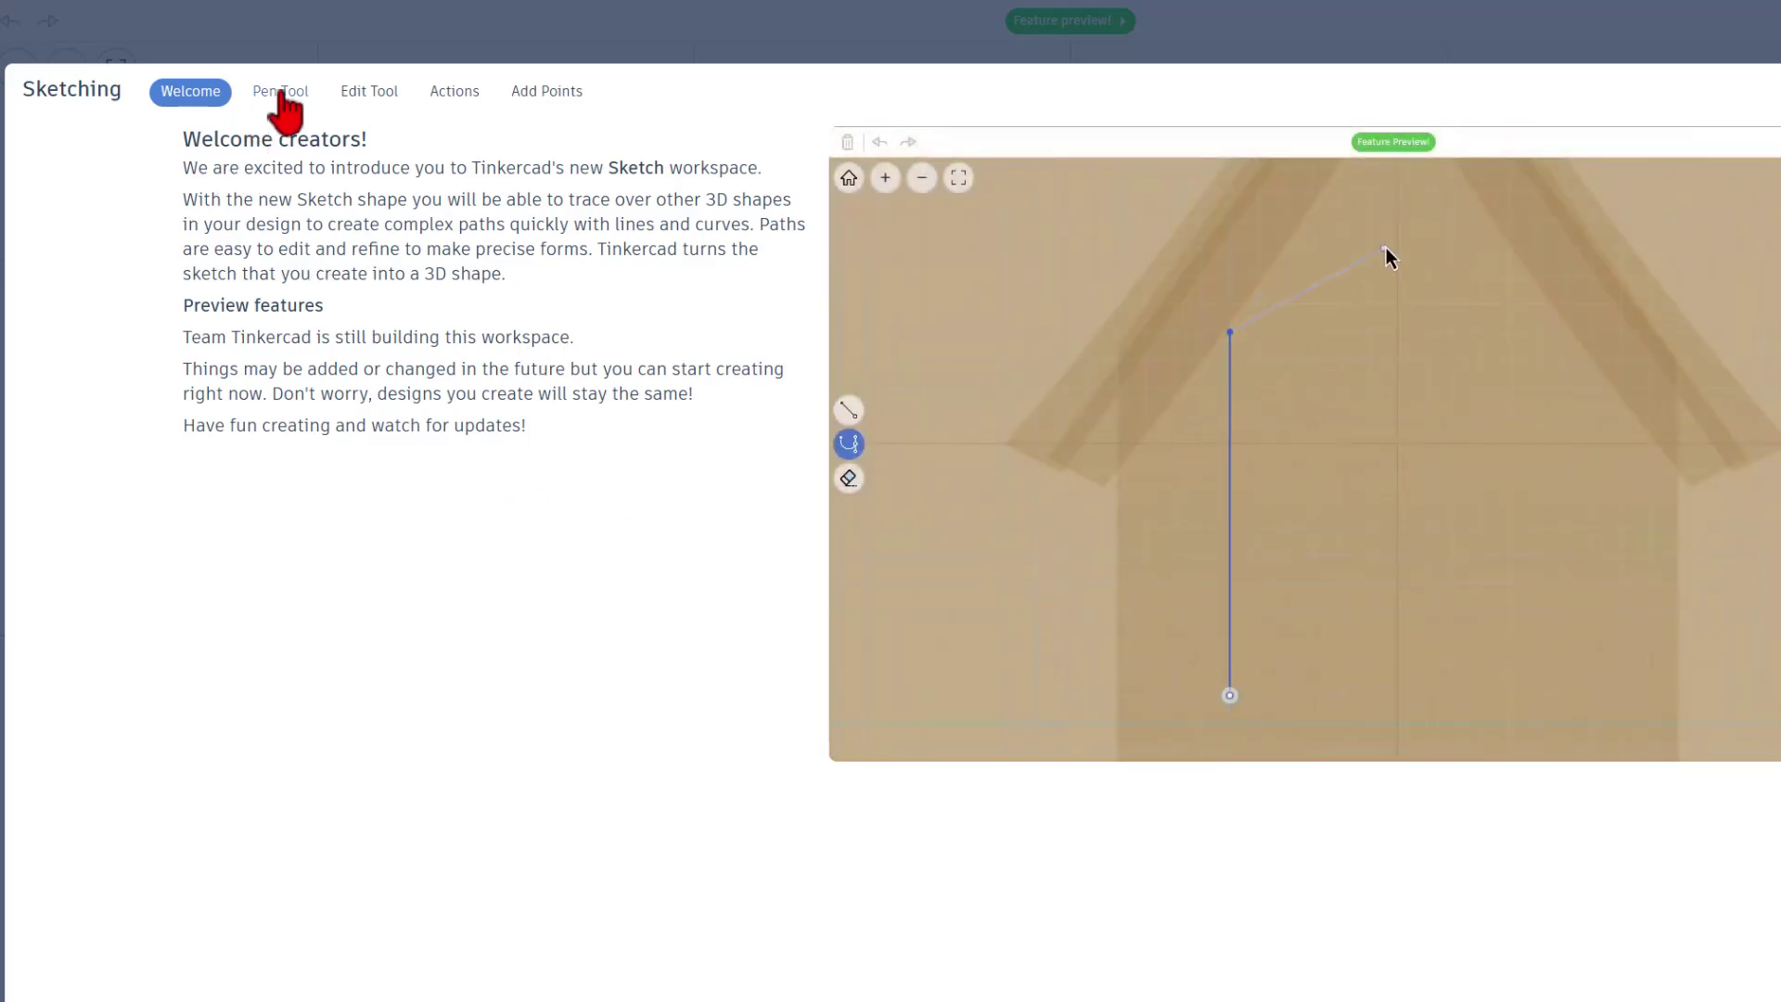
Read the sketch guide on lines, editing points, curves and adding points, then continue to sketching.
click(280, 91)
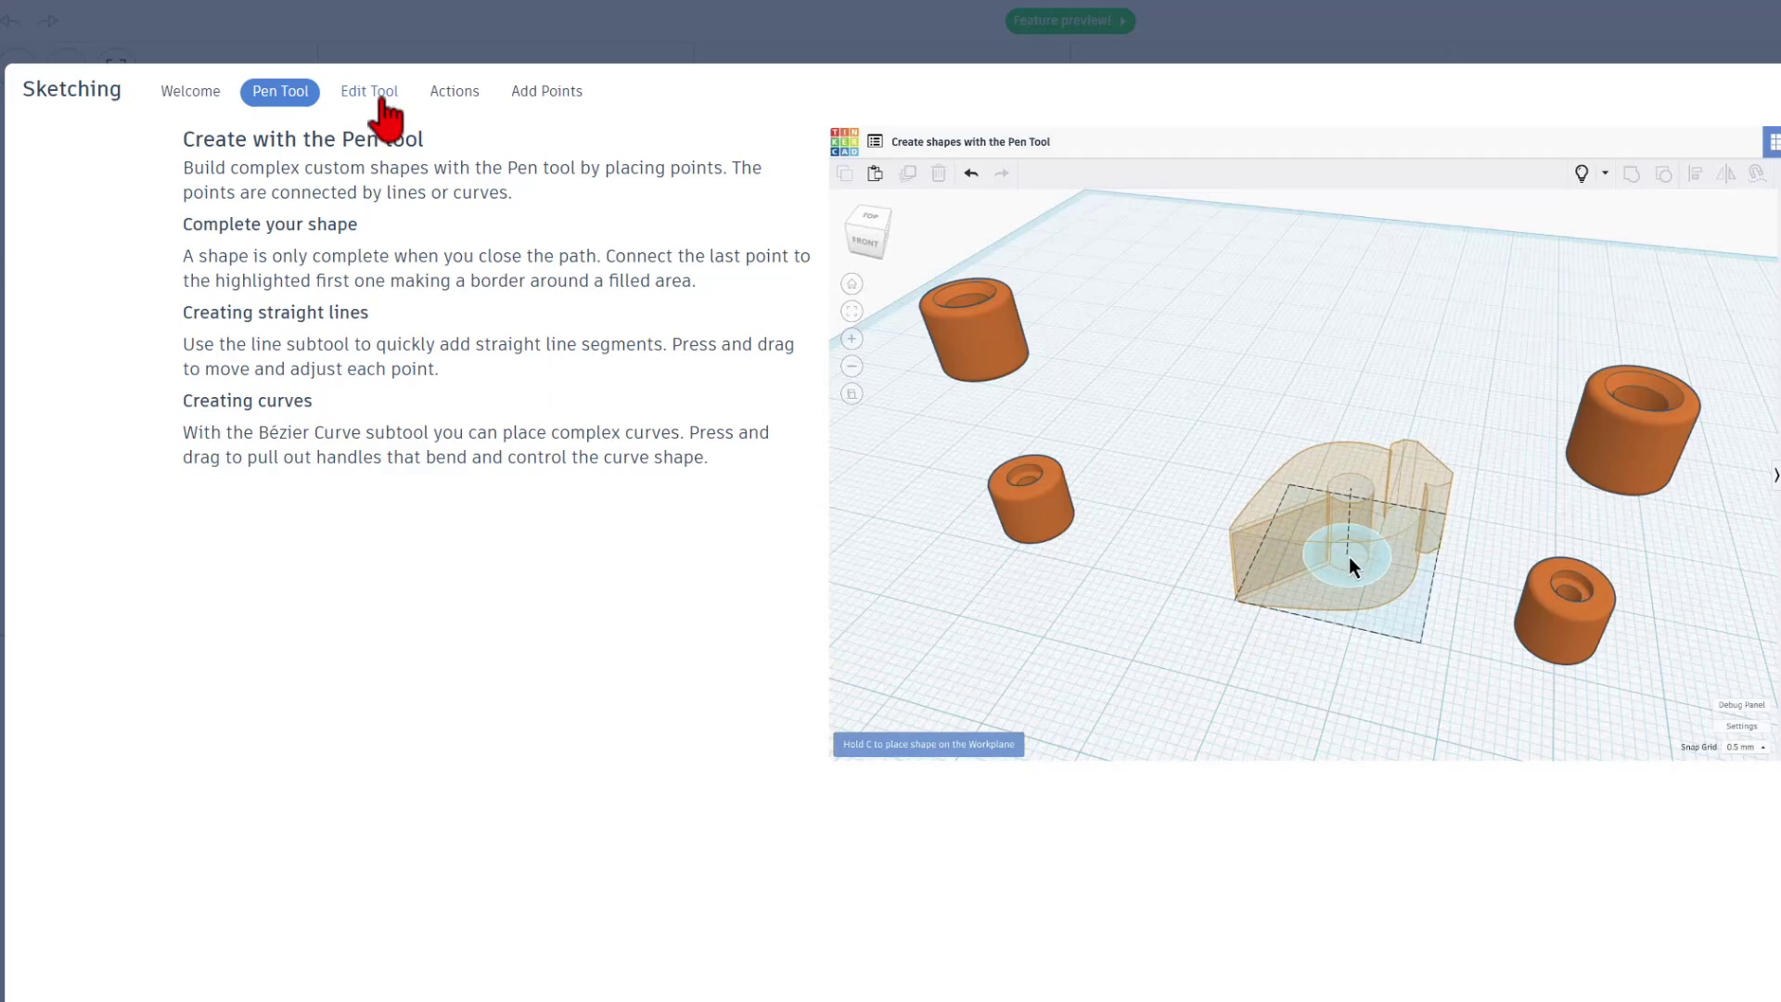
click(379, 94)
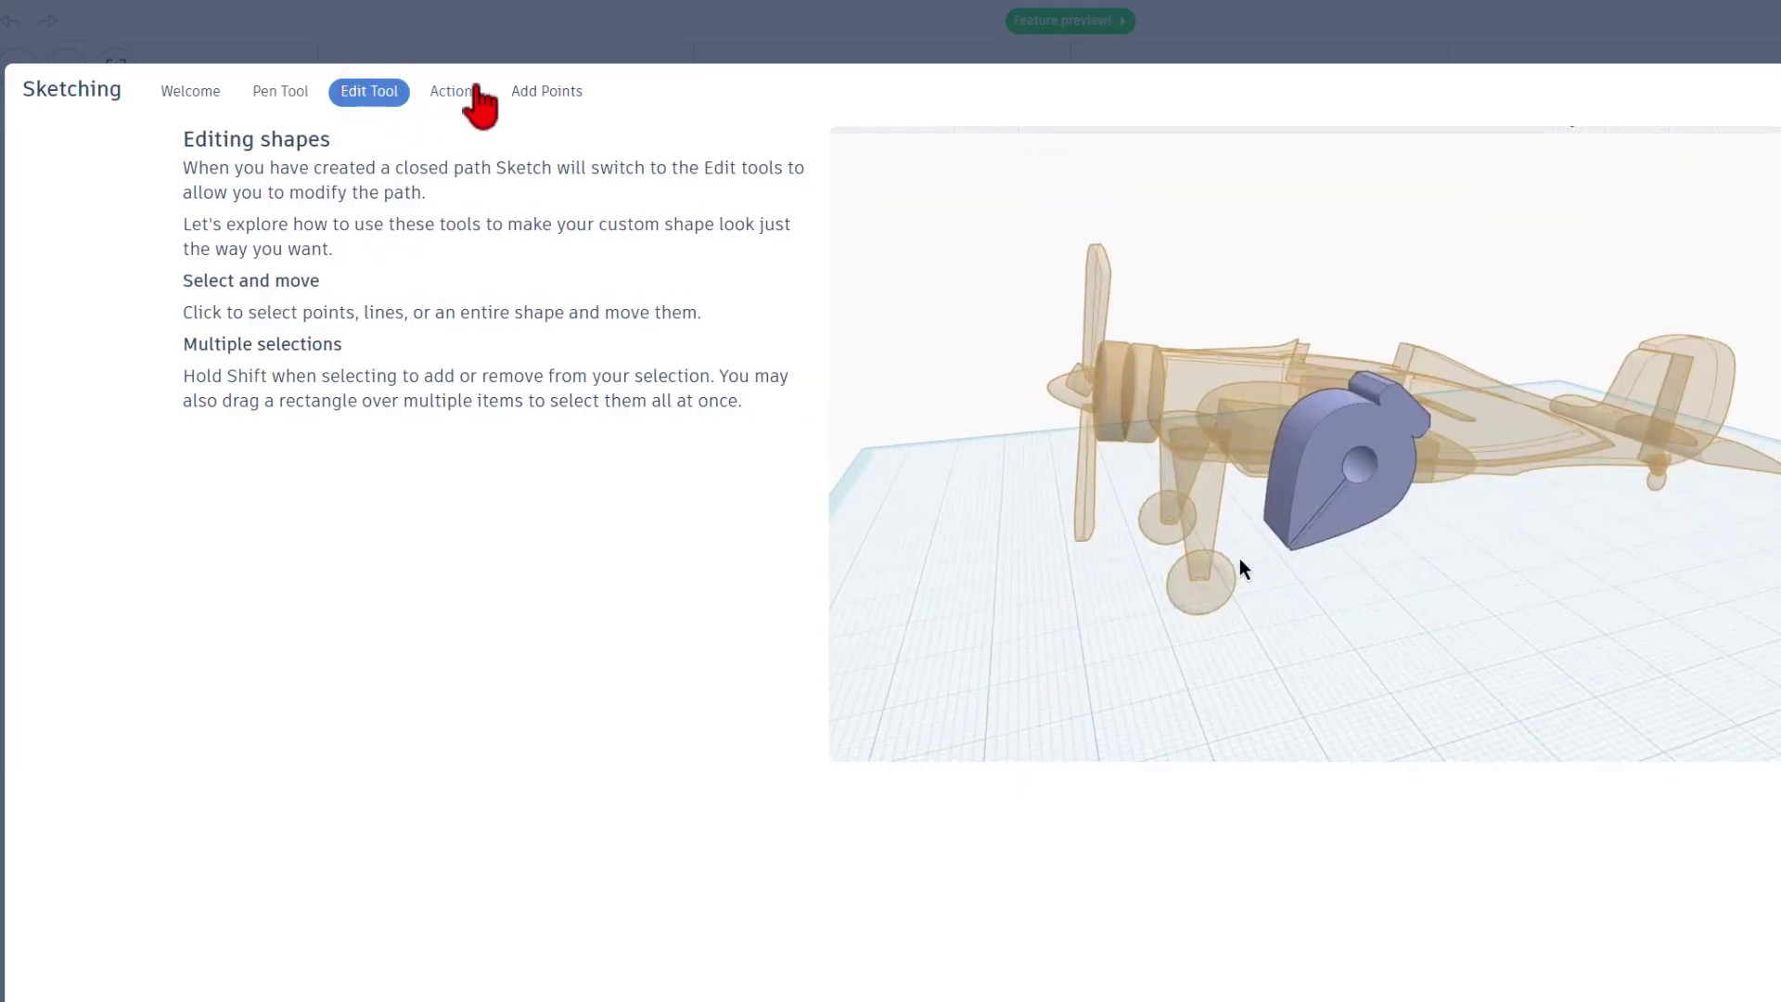
click(456, 100)
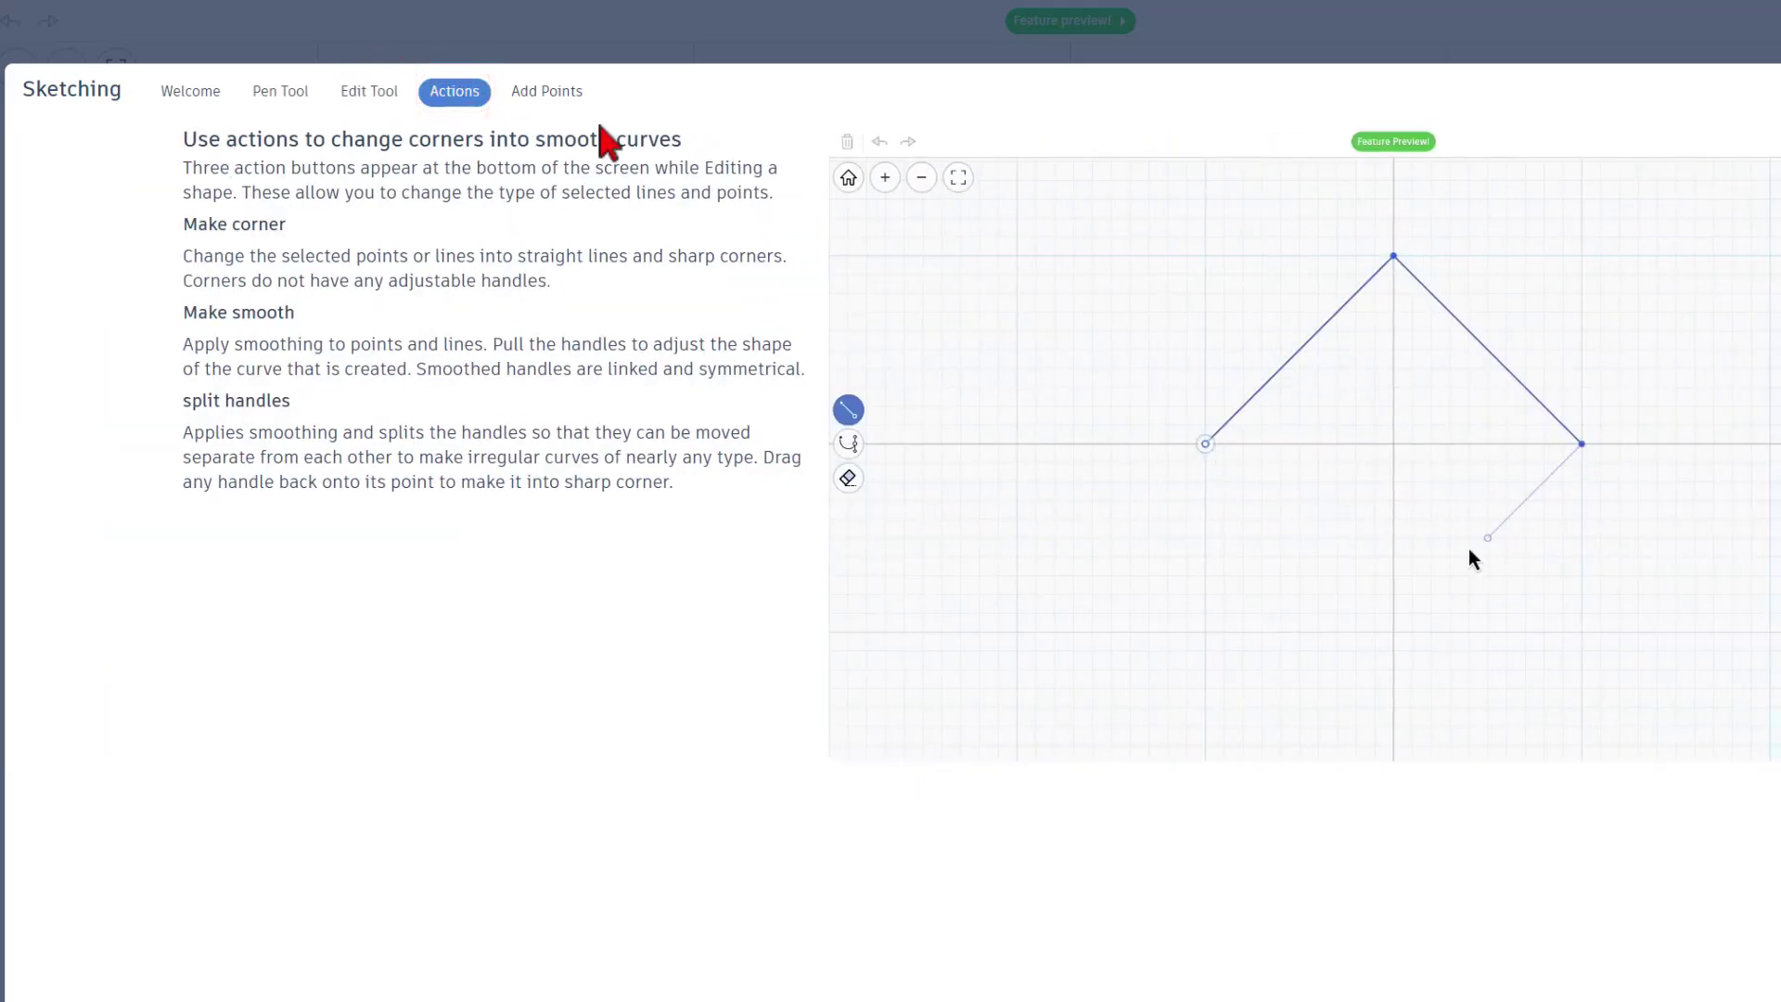
click(546, 92)
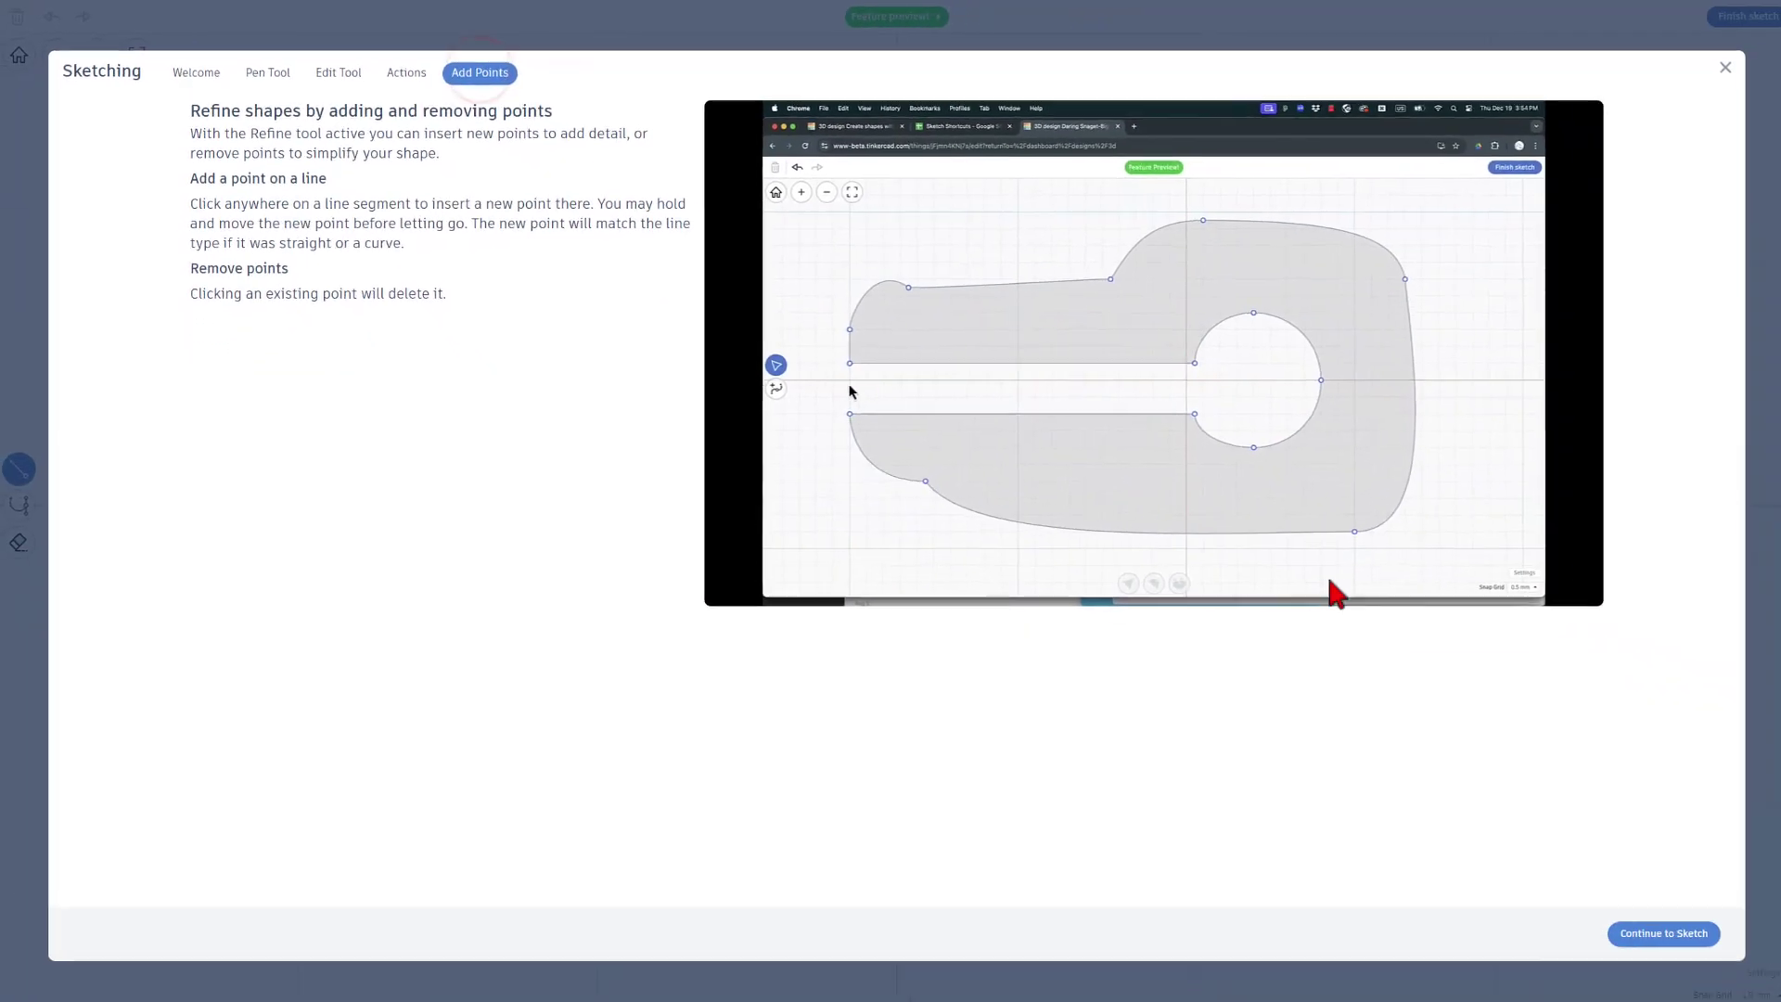
click(1650, 924)
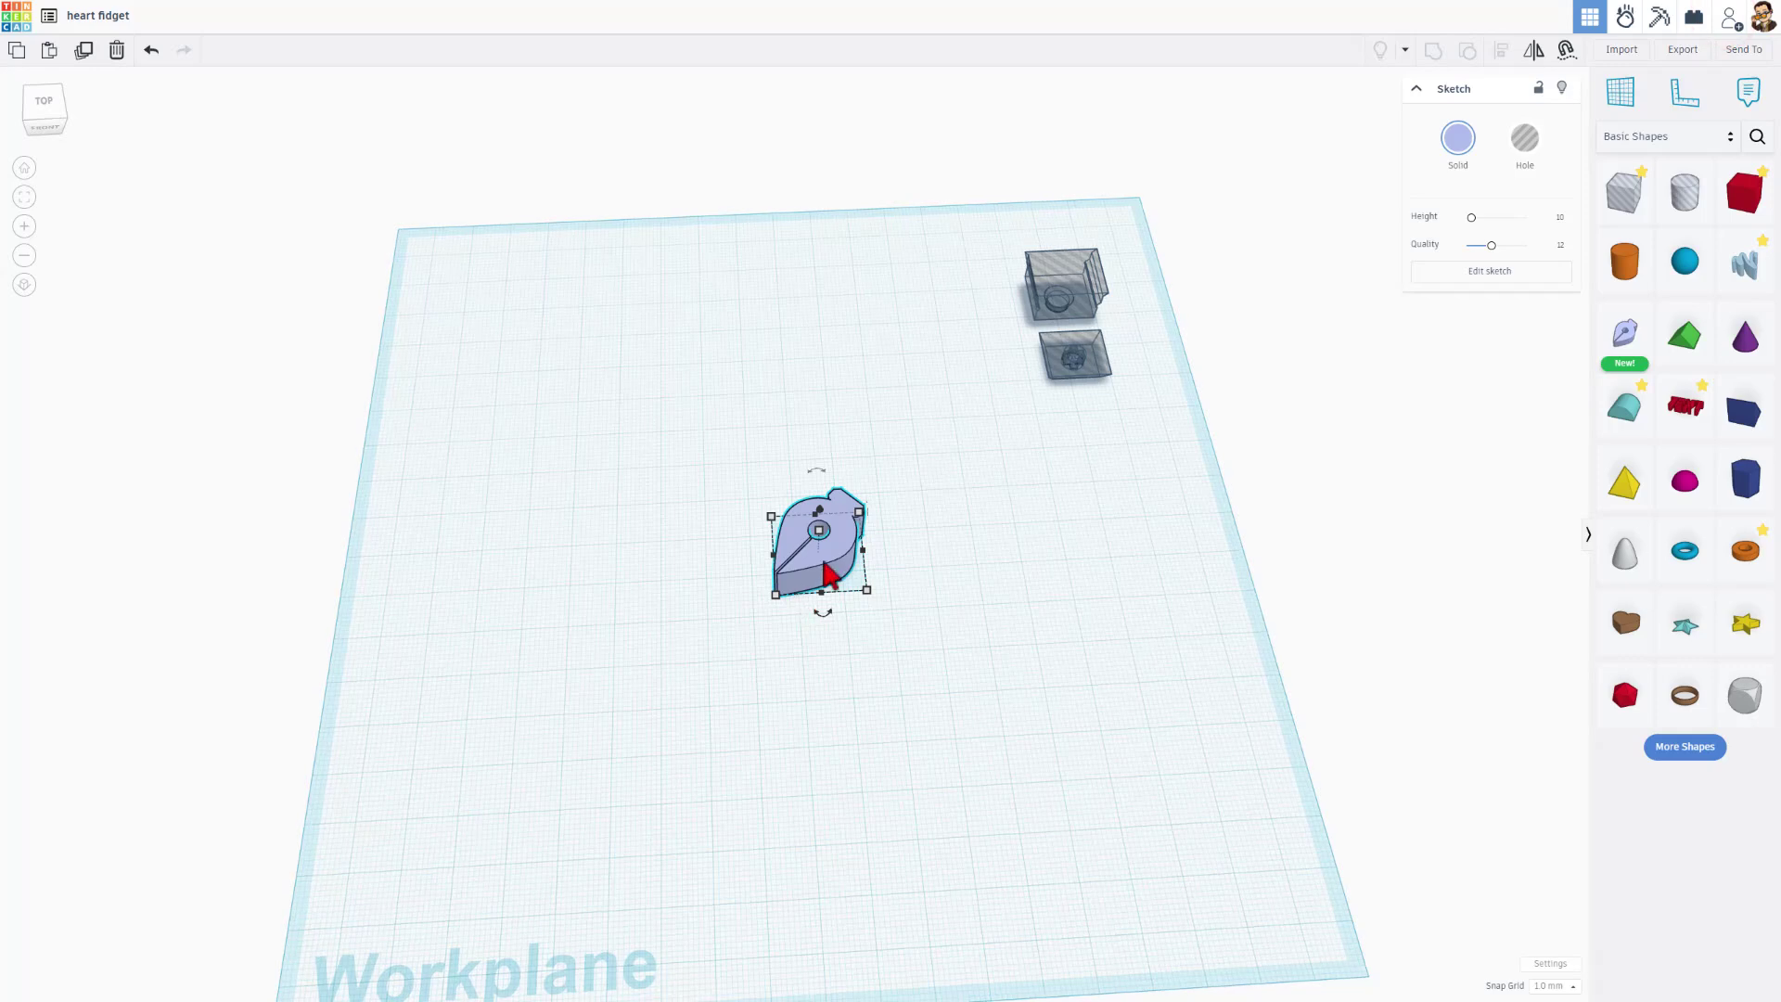
Delete the leftover sketch and place a Heart from Basic Shapes near the workplane centre.
click(823, 561)
key(Delete)
right_drag(1086, 616, 806, 520)
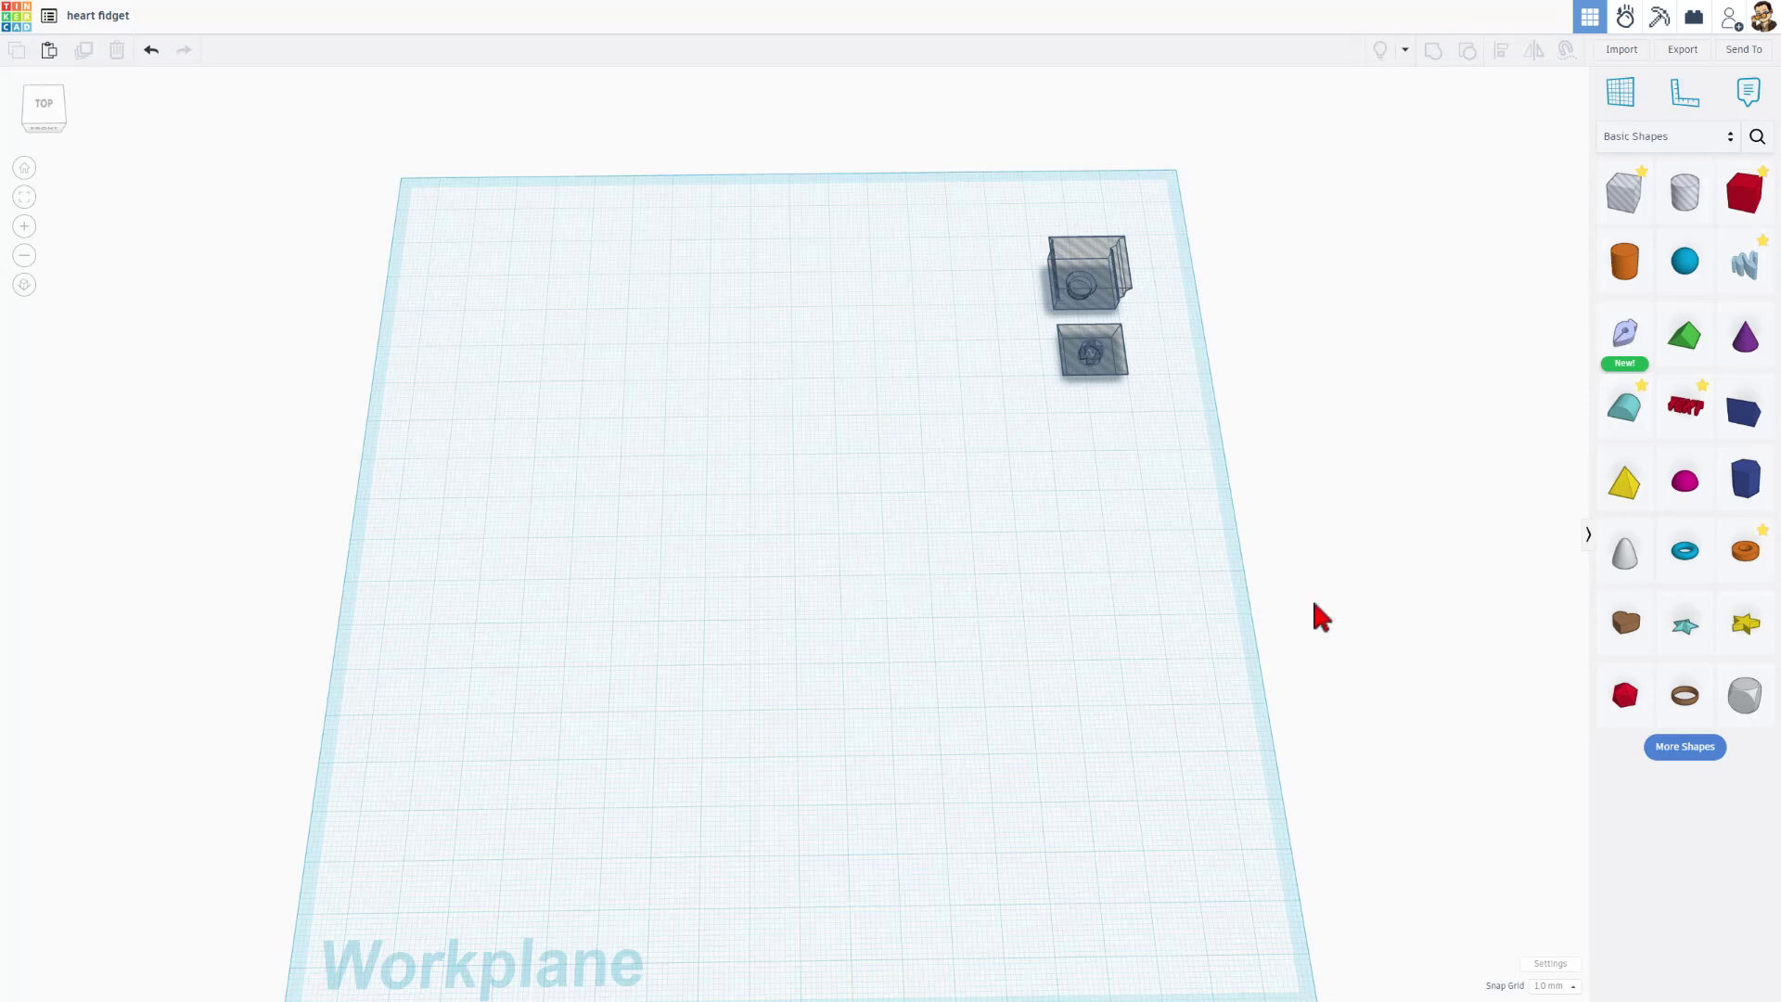
drag(1625, 621, 866, 657)
right_drag(977, 668, 939, 705)
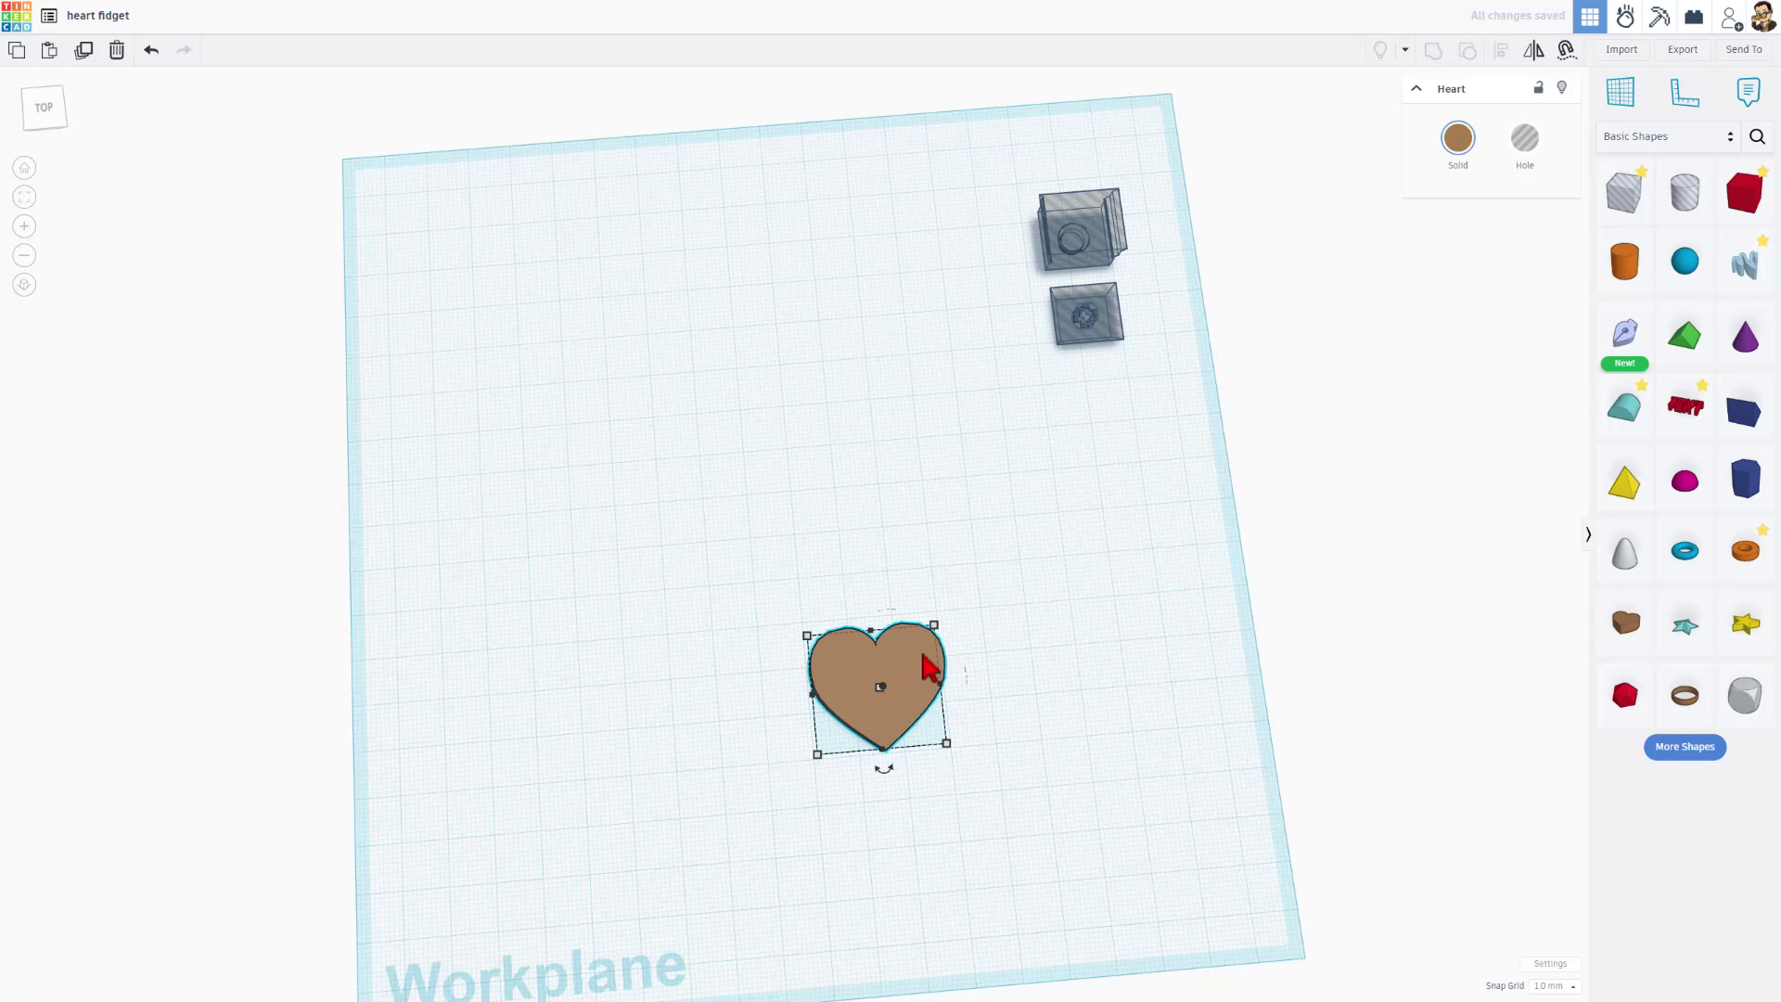
Import TDD orange.svg centred on the art at a width of 200.
click(1625, 54)
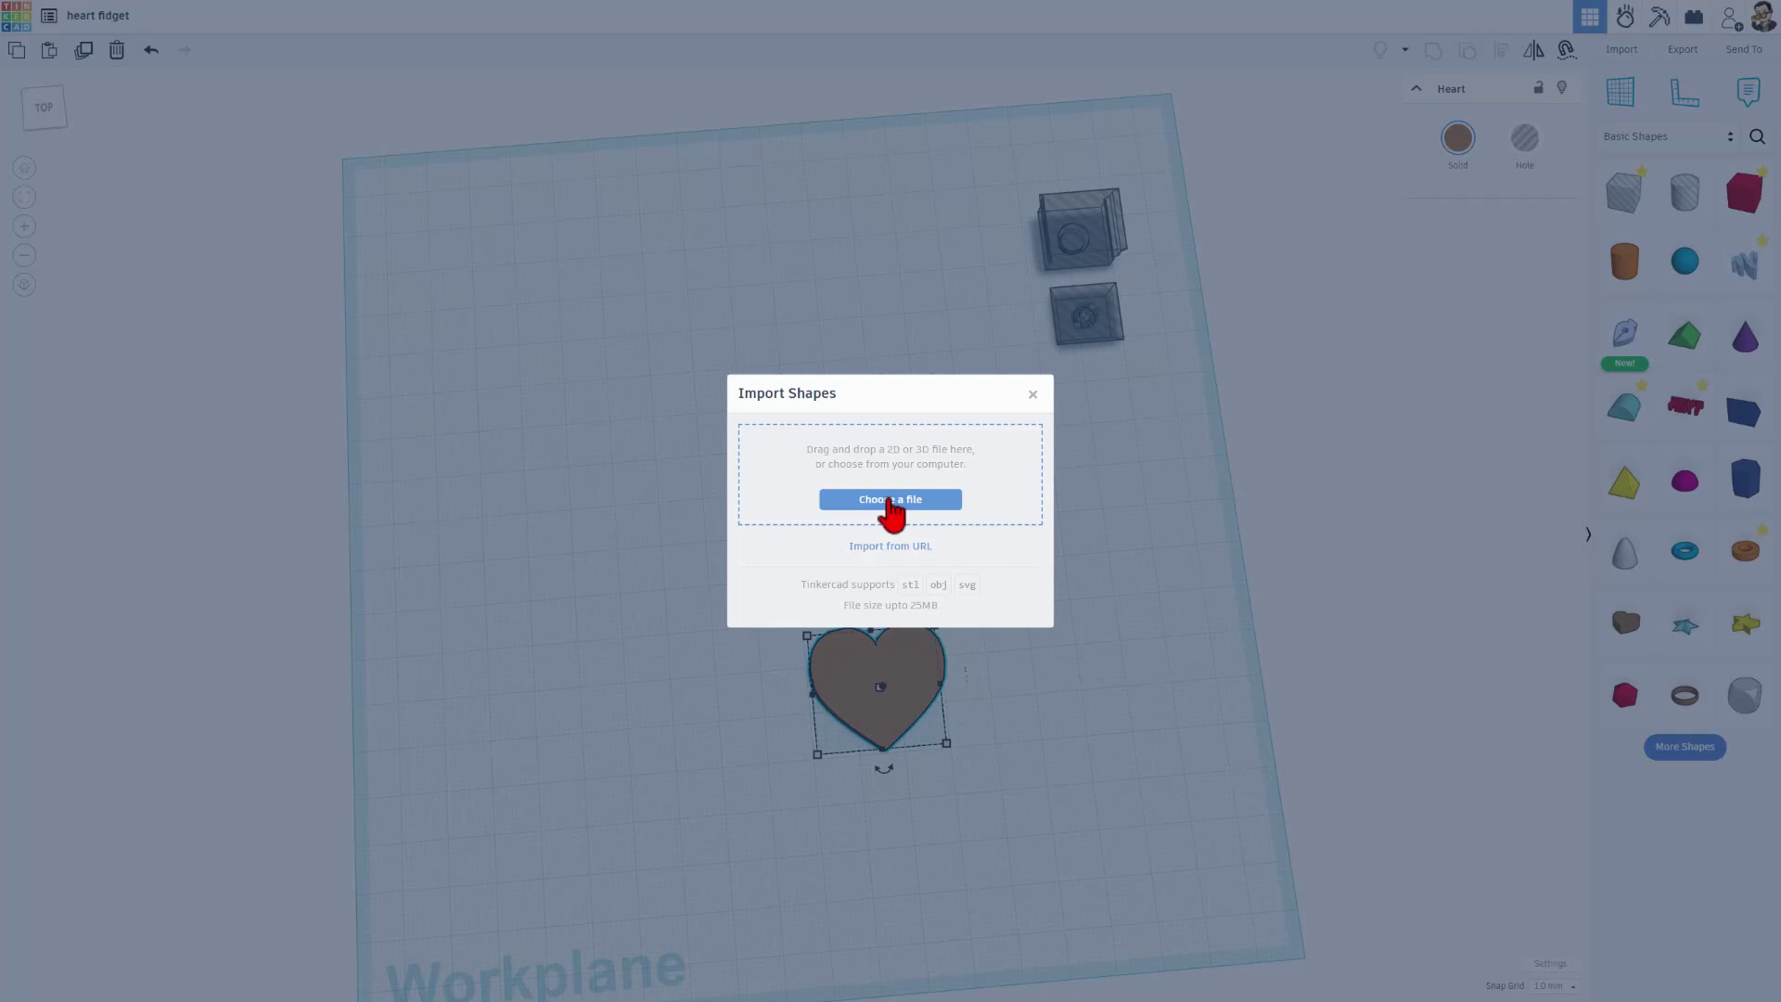
click(885, 501)
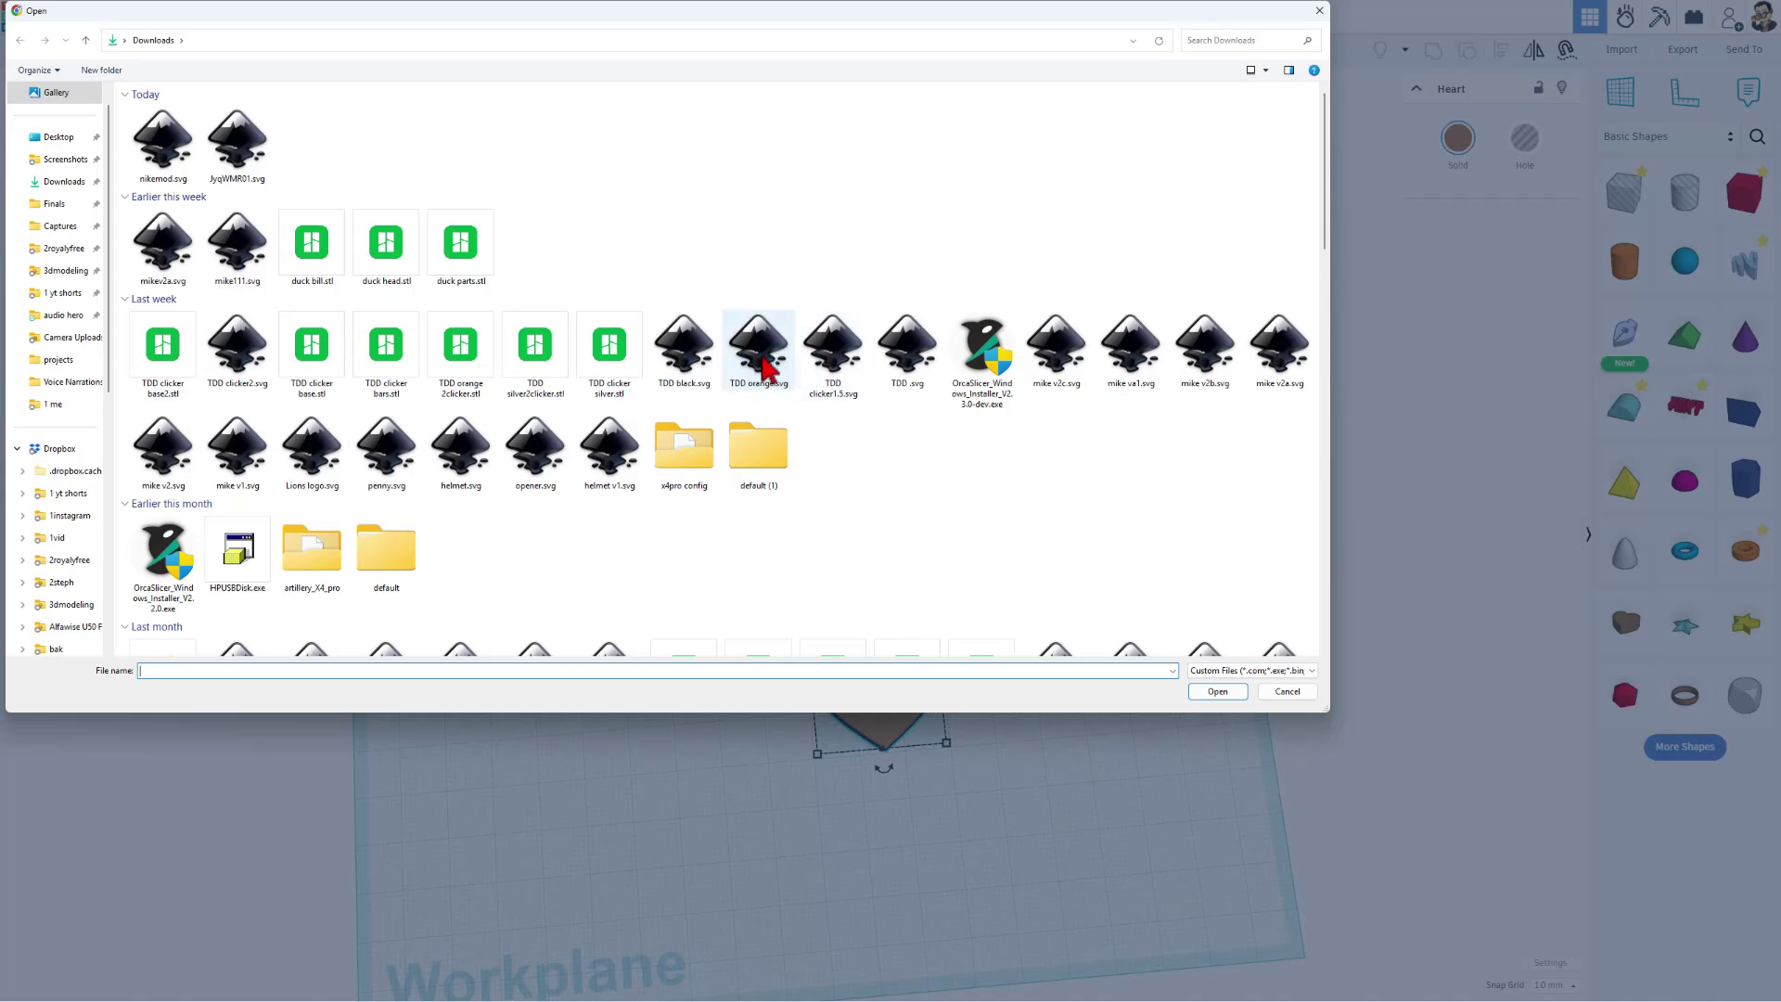
double_click(759, 348)
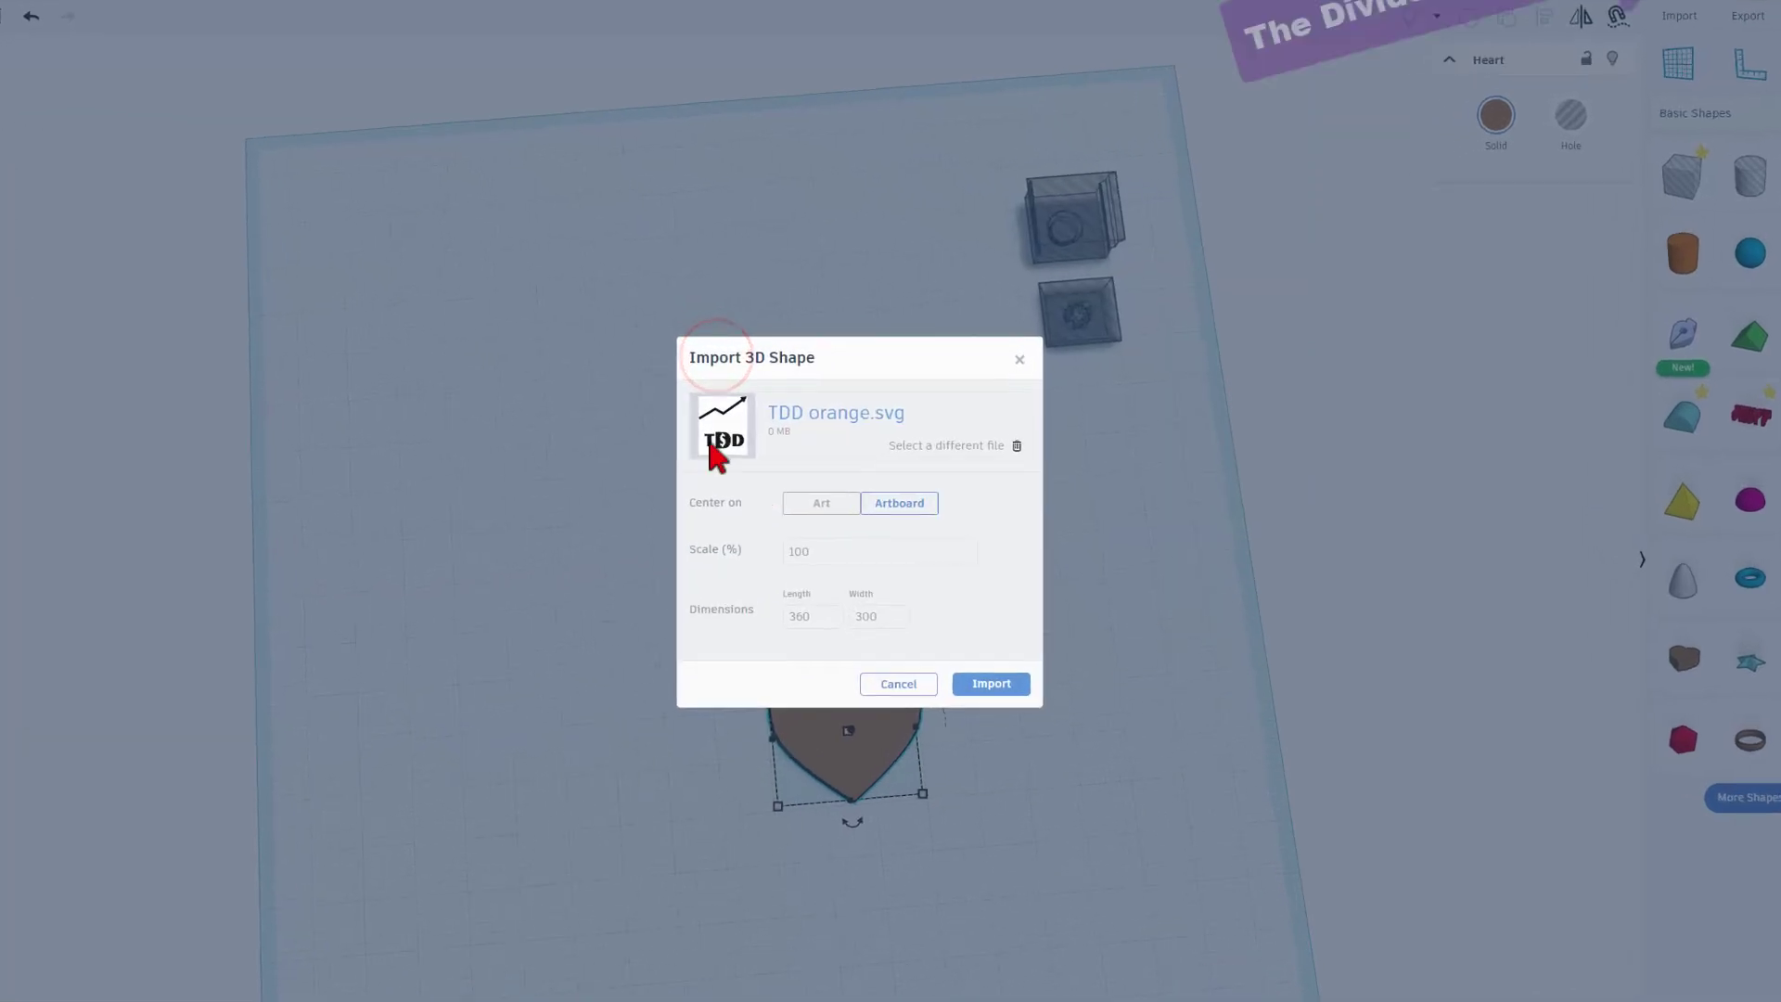
click(697, 566)
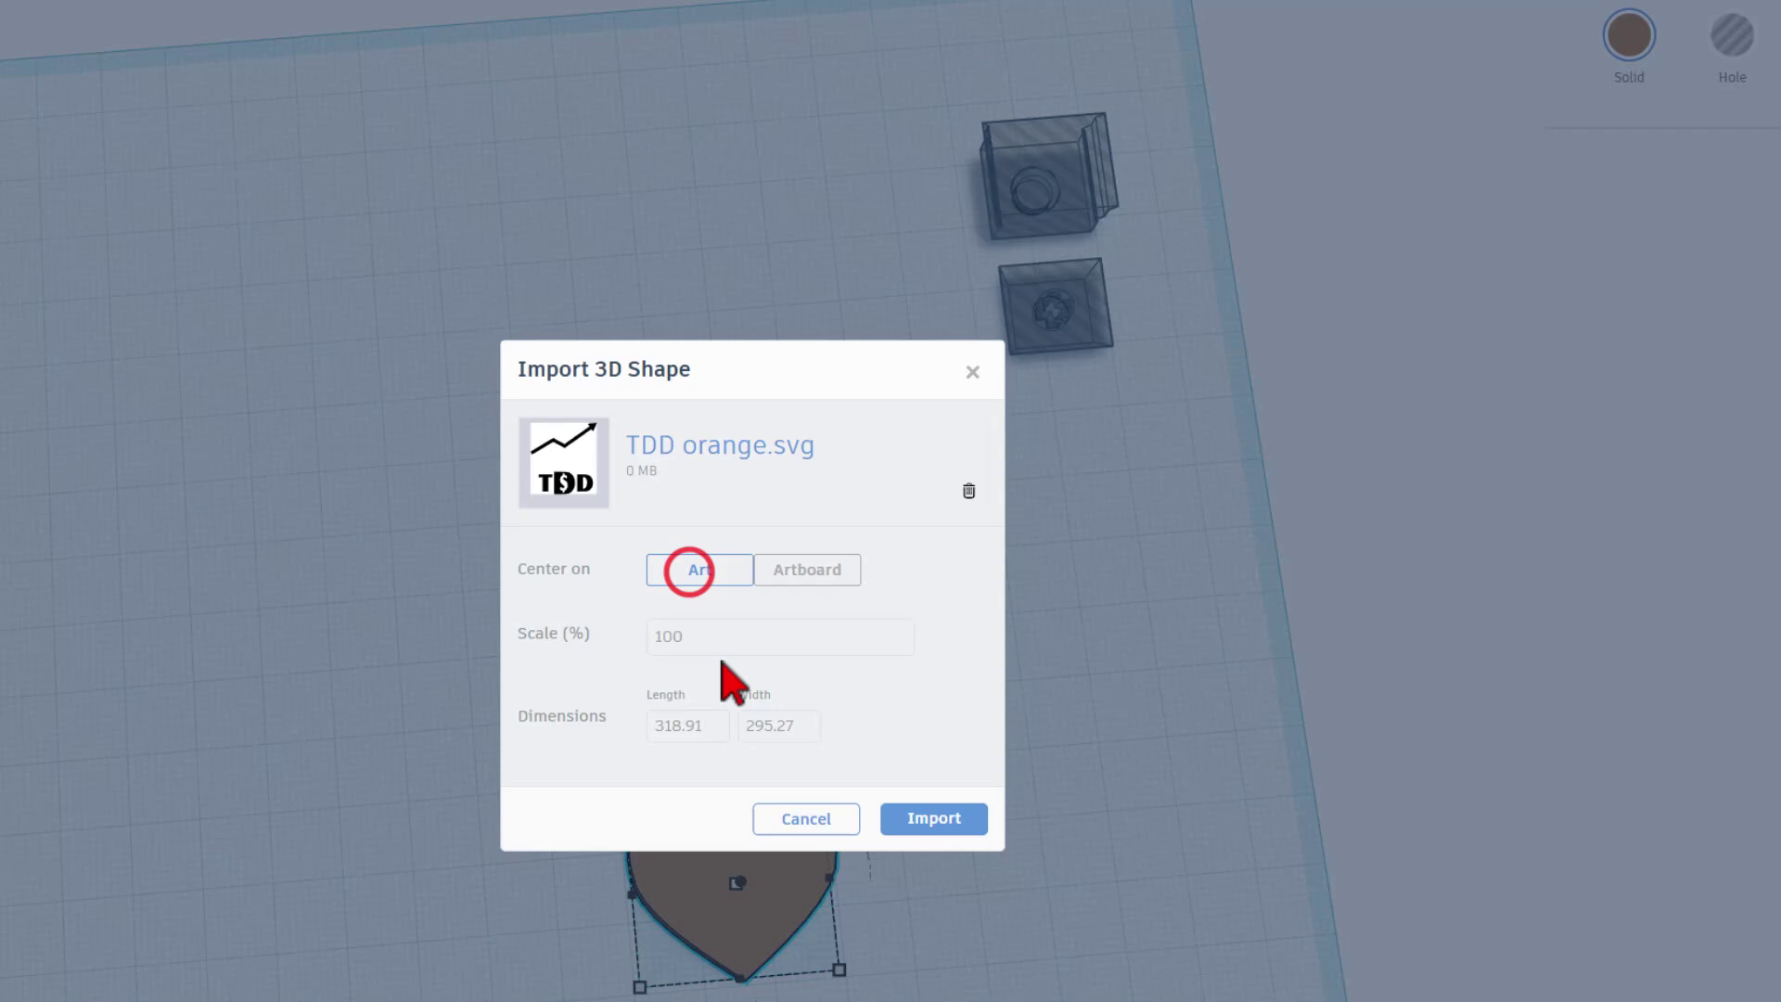
double_click(759, 723)
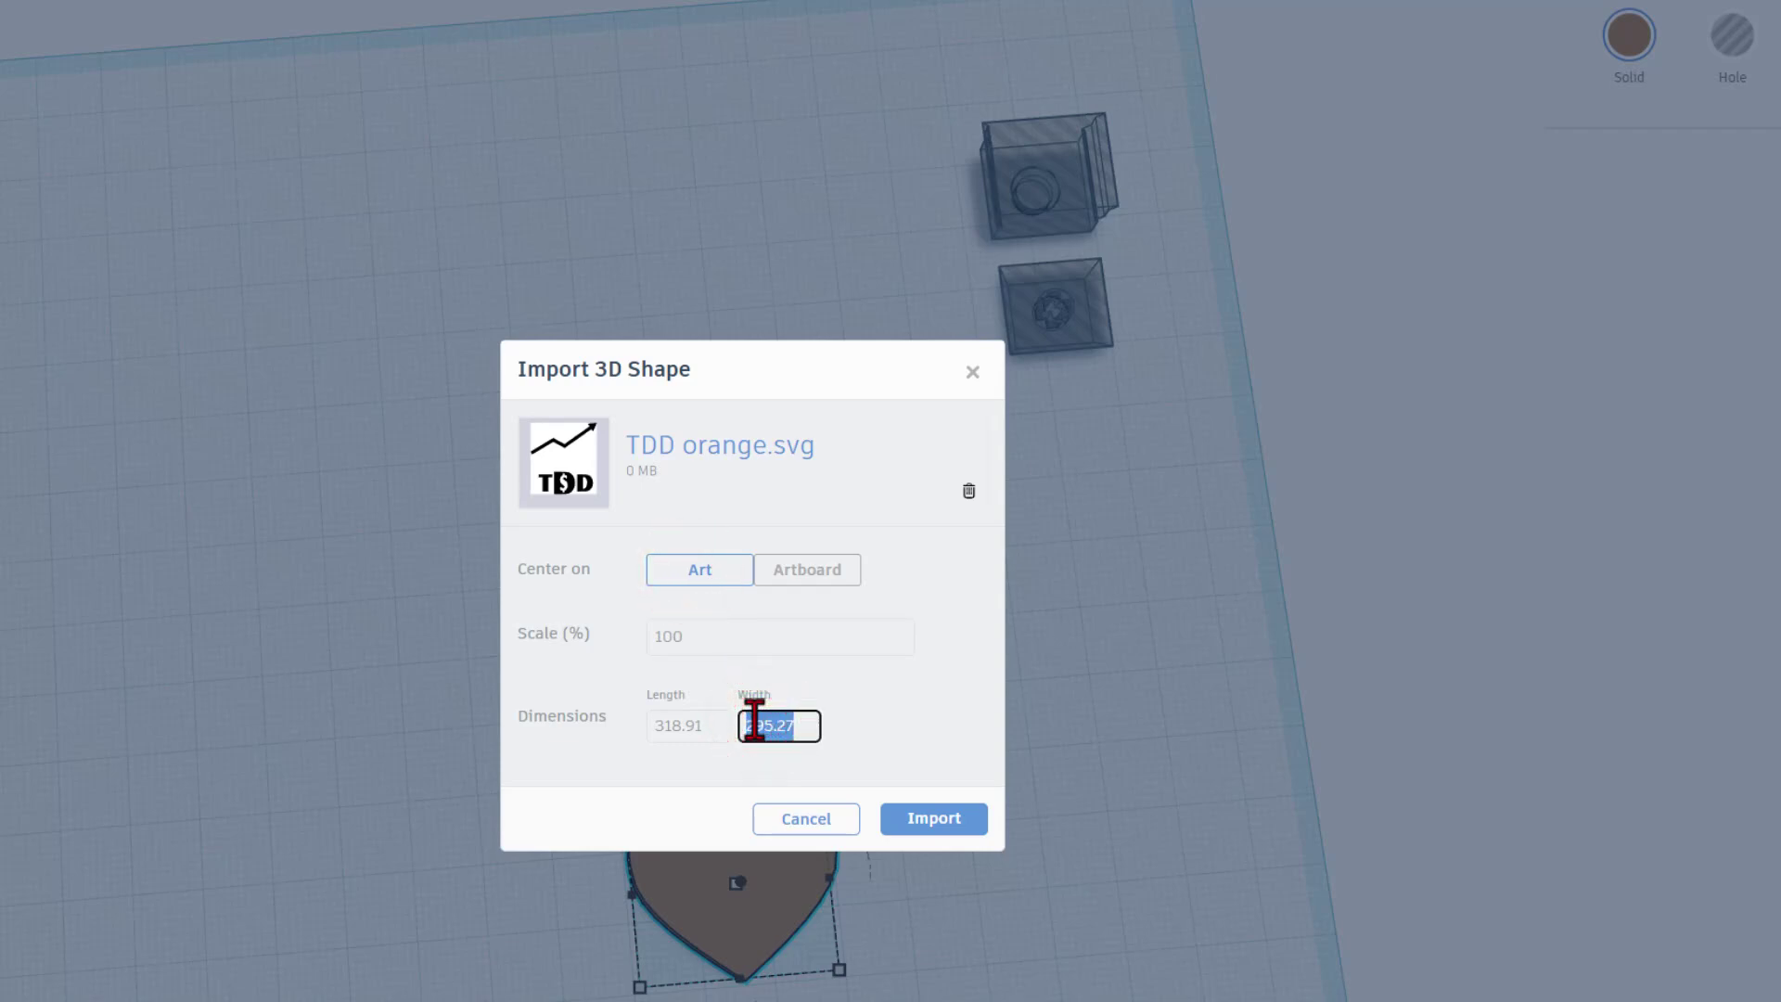
text(200)
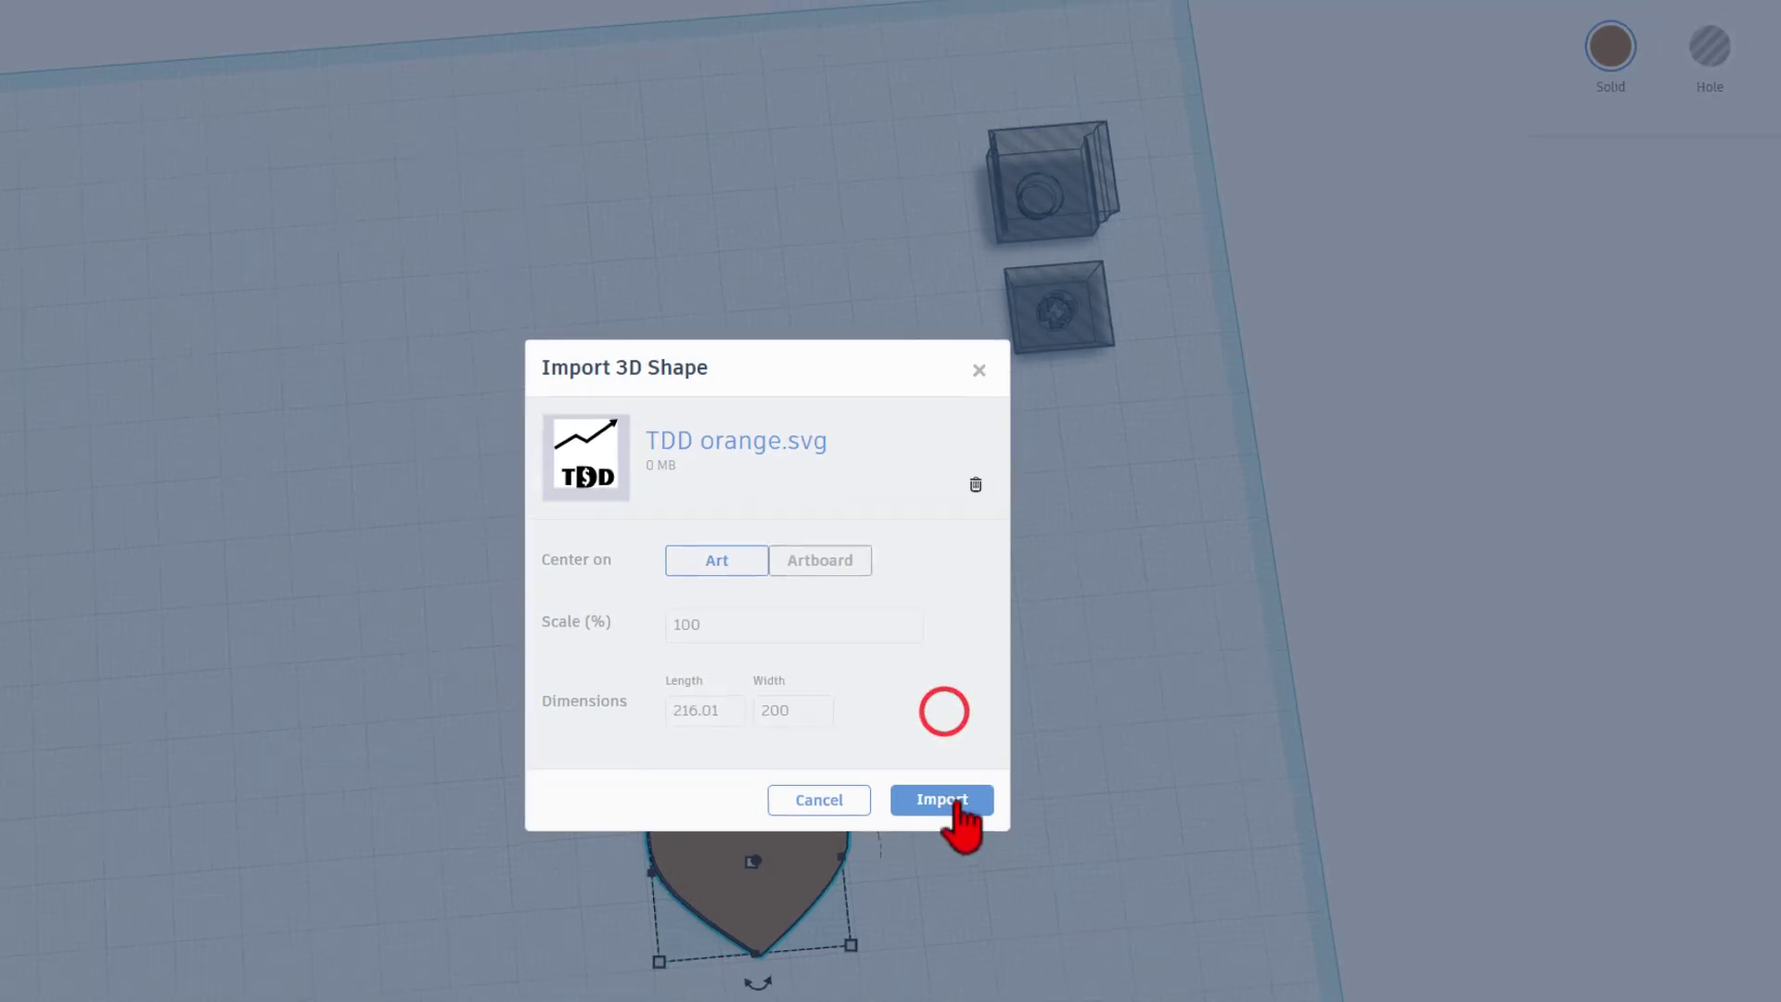
click(934, 818)
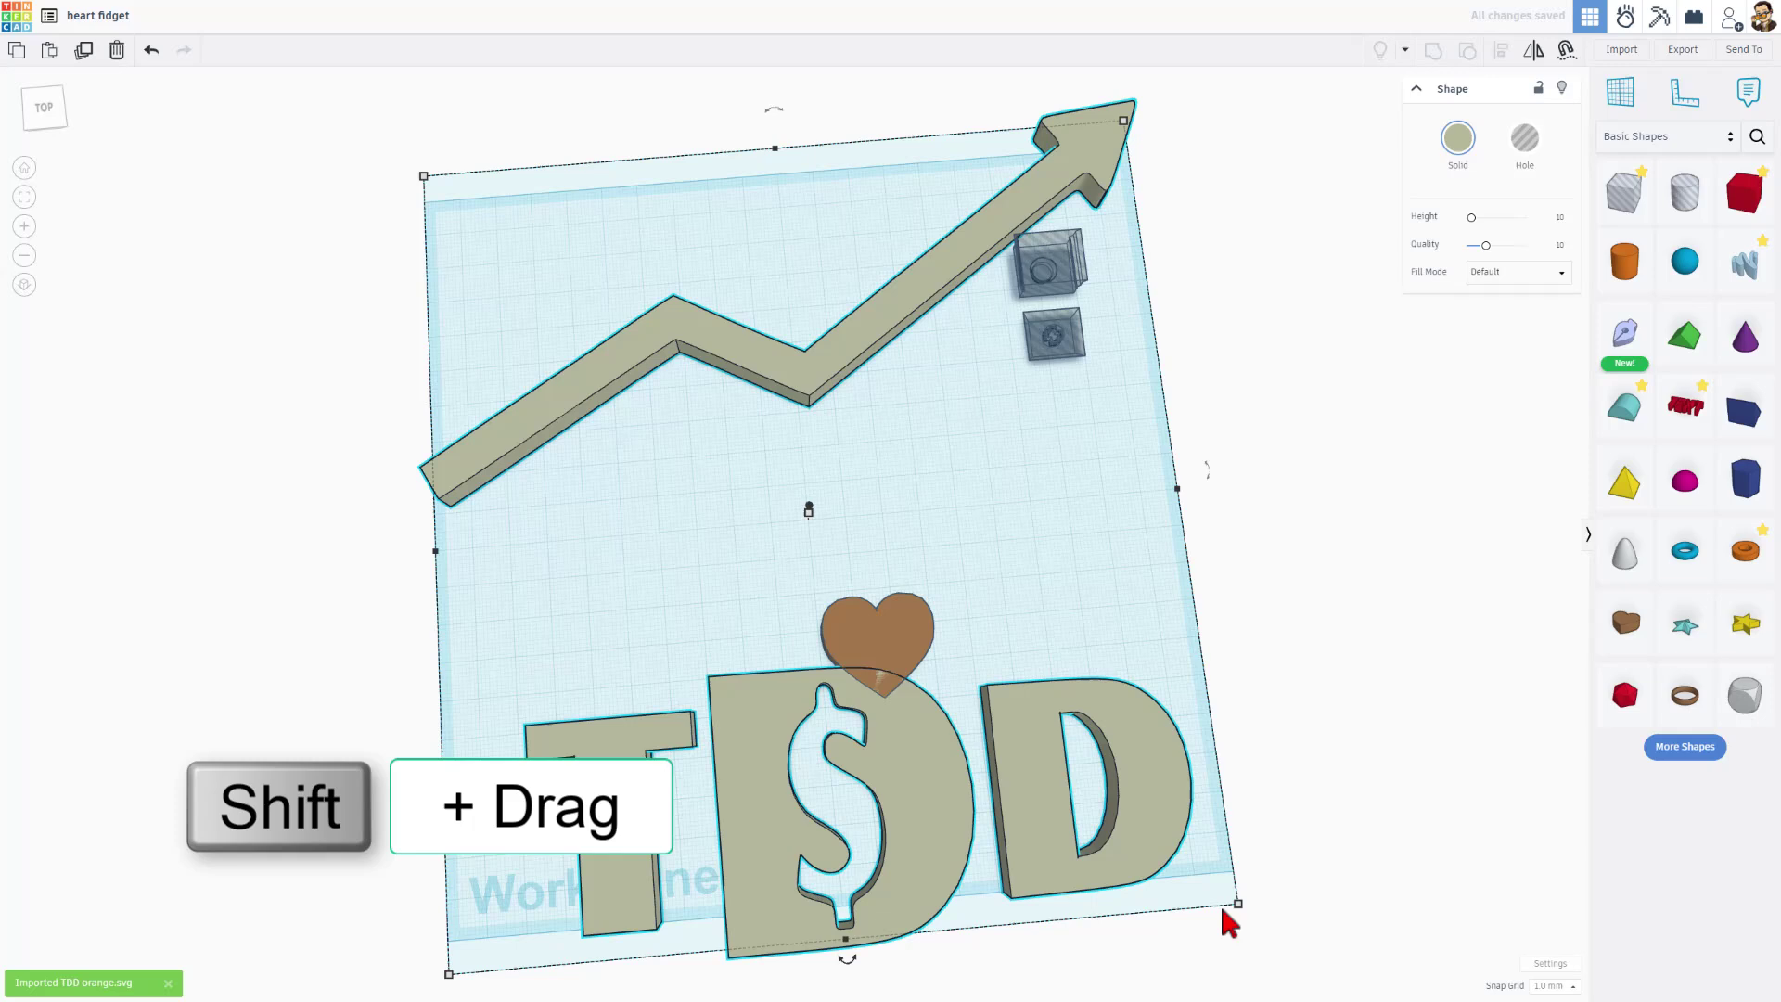
Shrink the TDD logo proportionally and move it above the heart.
shift+drag(1239, 914, 919, 577)
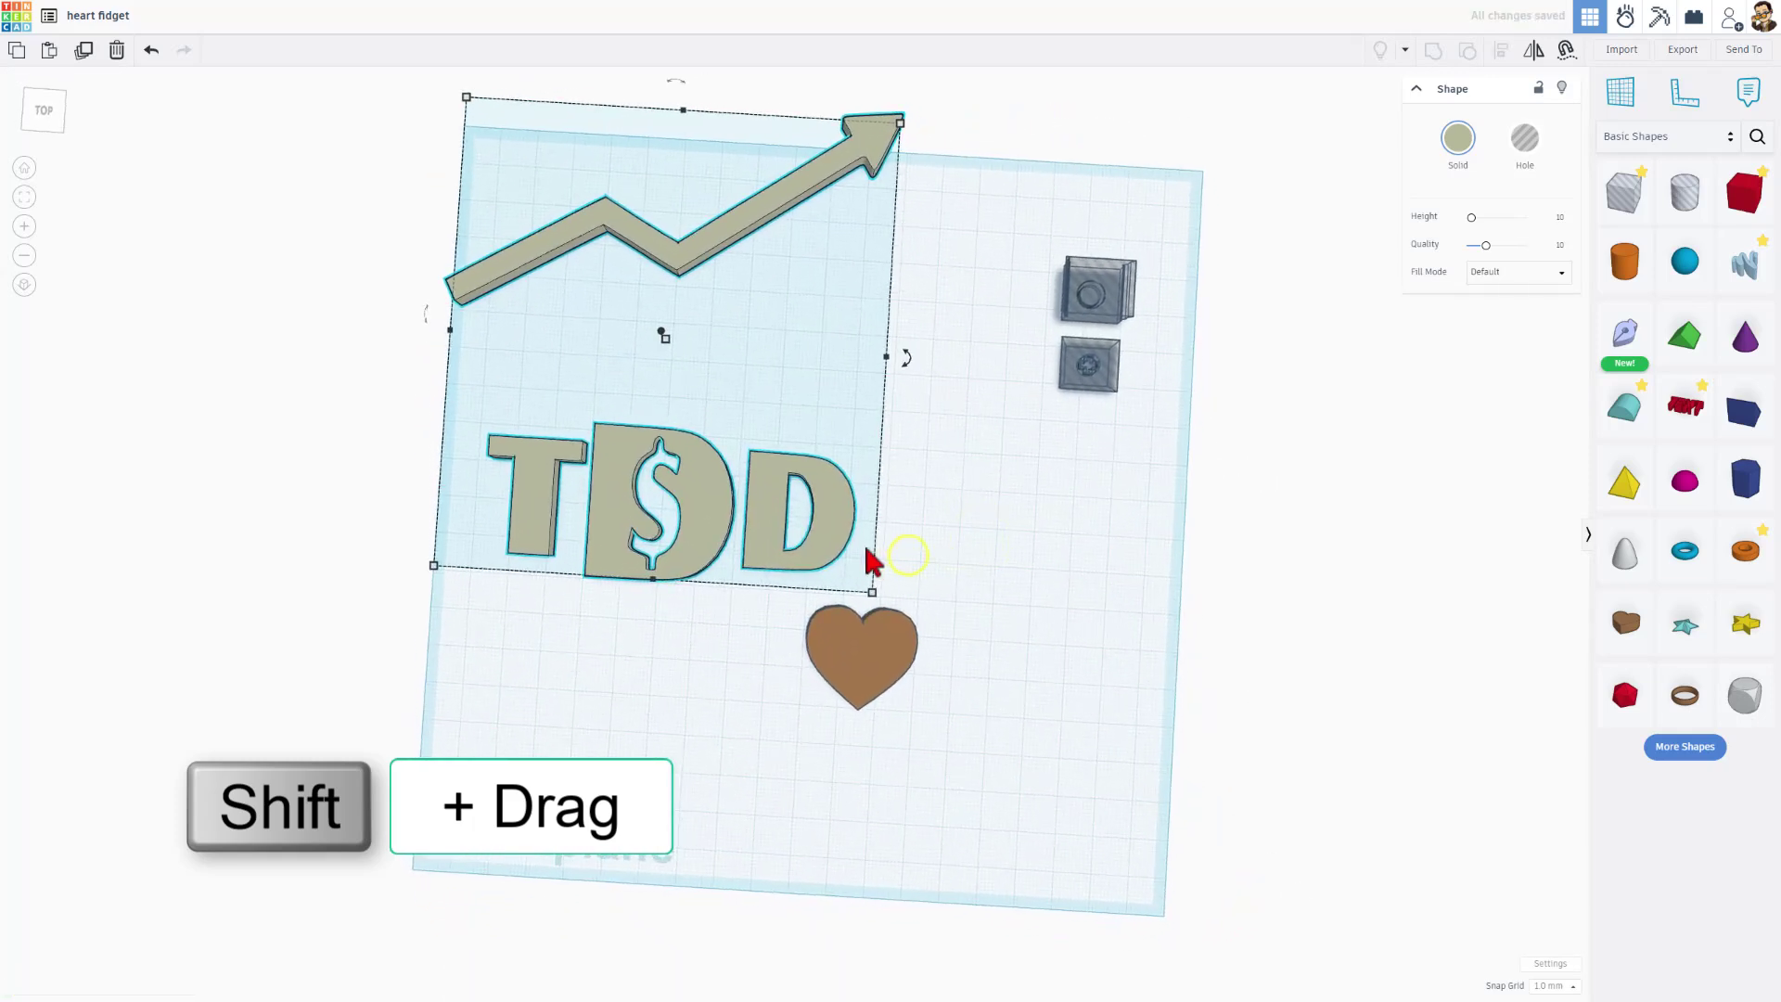
drag(826, 531, 877, 547)
right_drag(942, 533, 1299, 425)
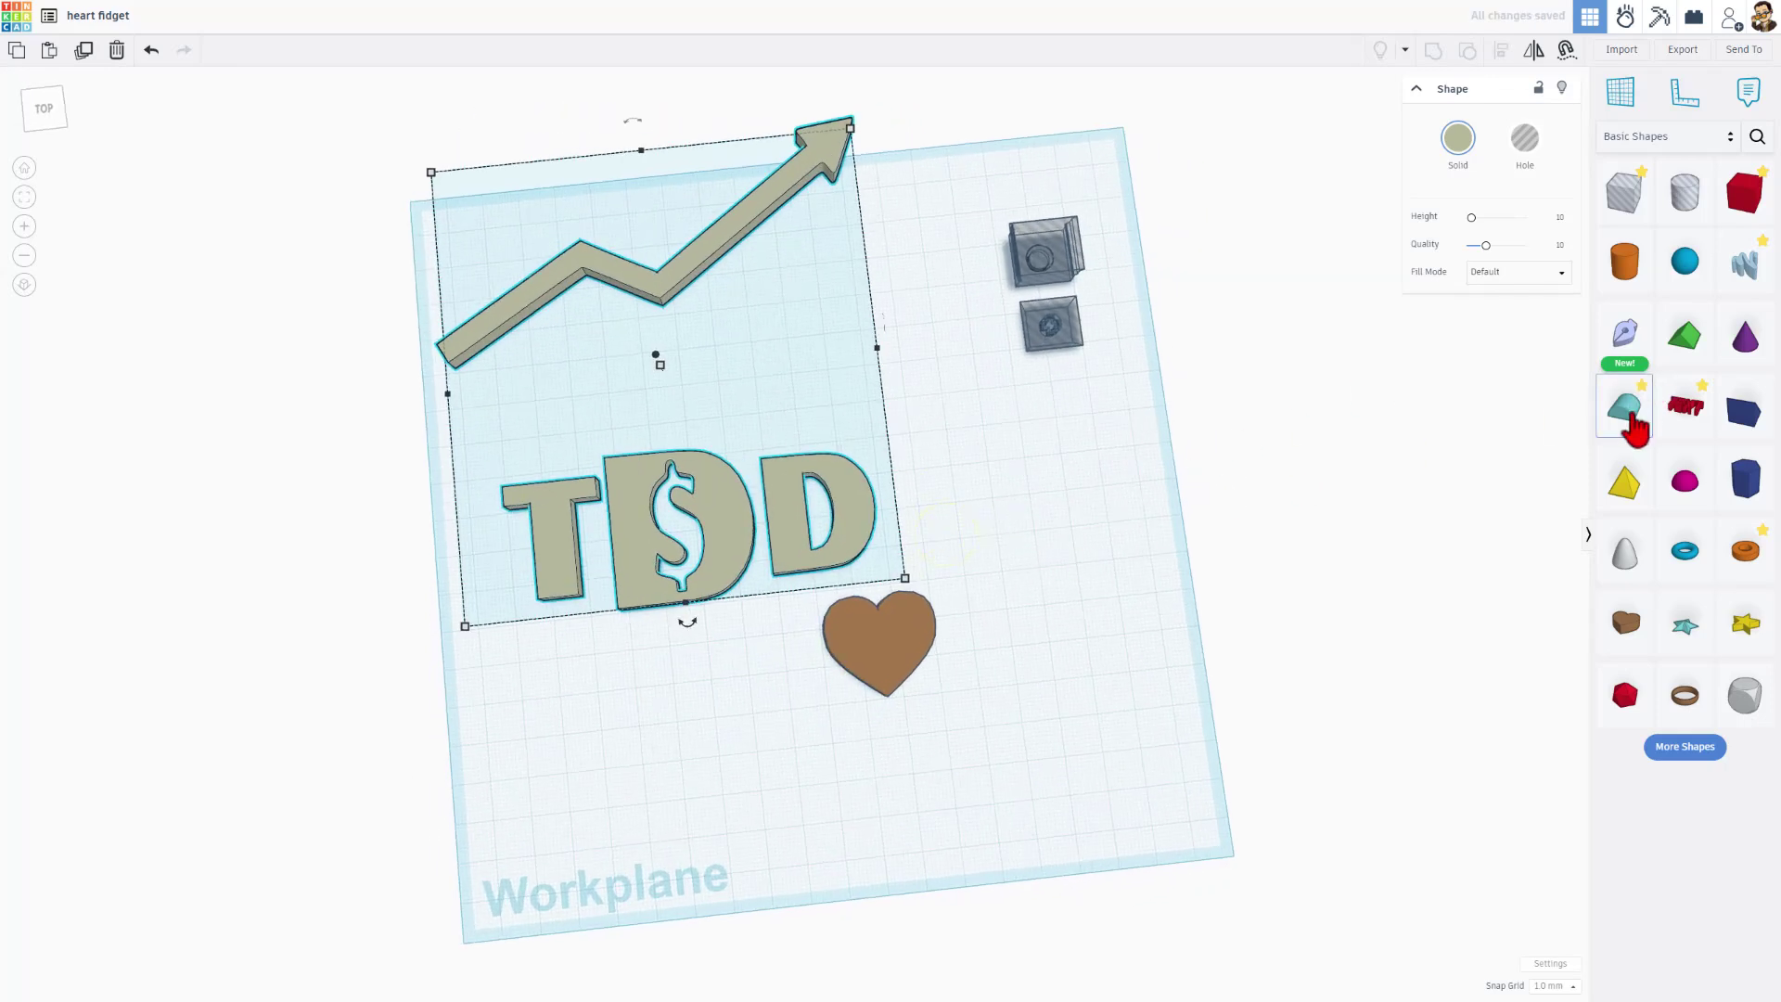
Add a new Sketch shape to the design and zoom to frame the TDD logo.
mouse_move(1625, 345)
mouse_down()
mouse_move(1320, 381)
mouse_move(720, 509)
mouse_up()
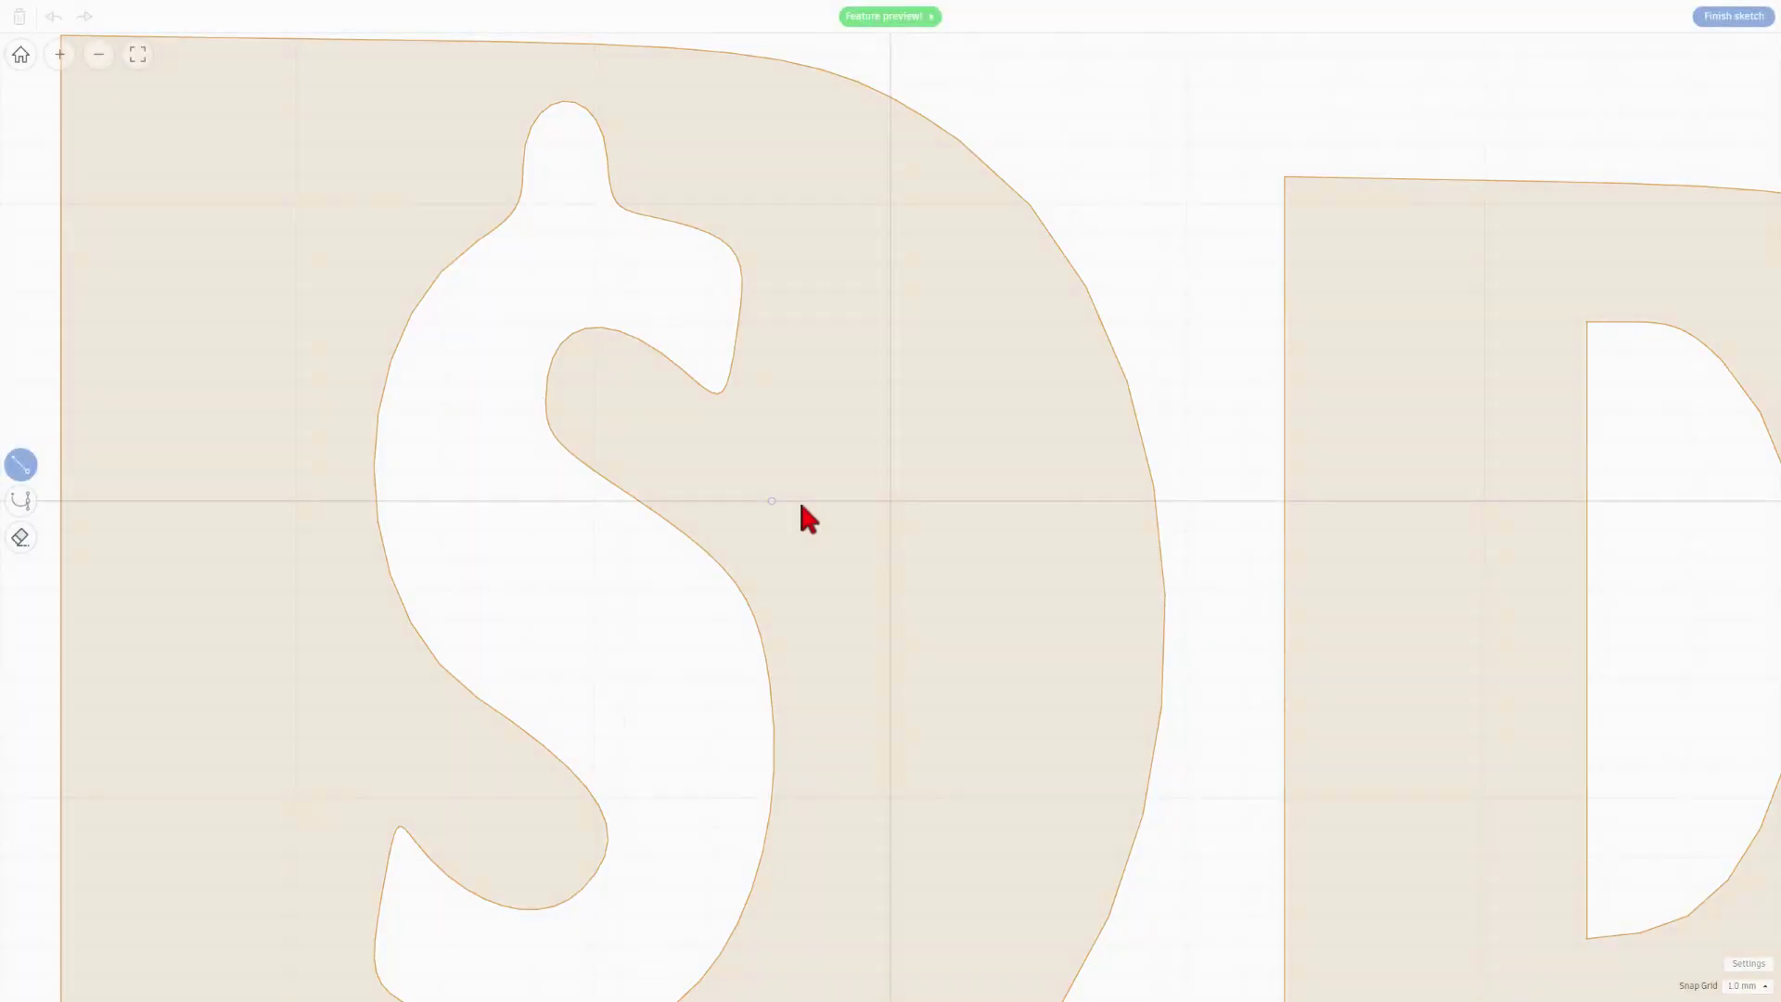
scroll(909, 399, down, 10)
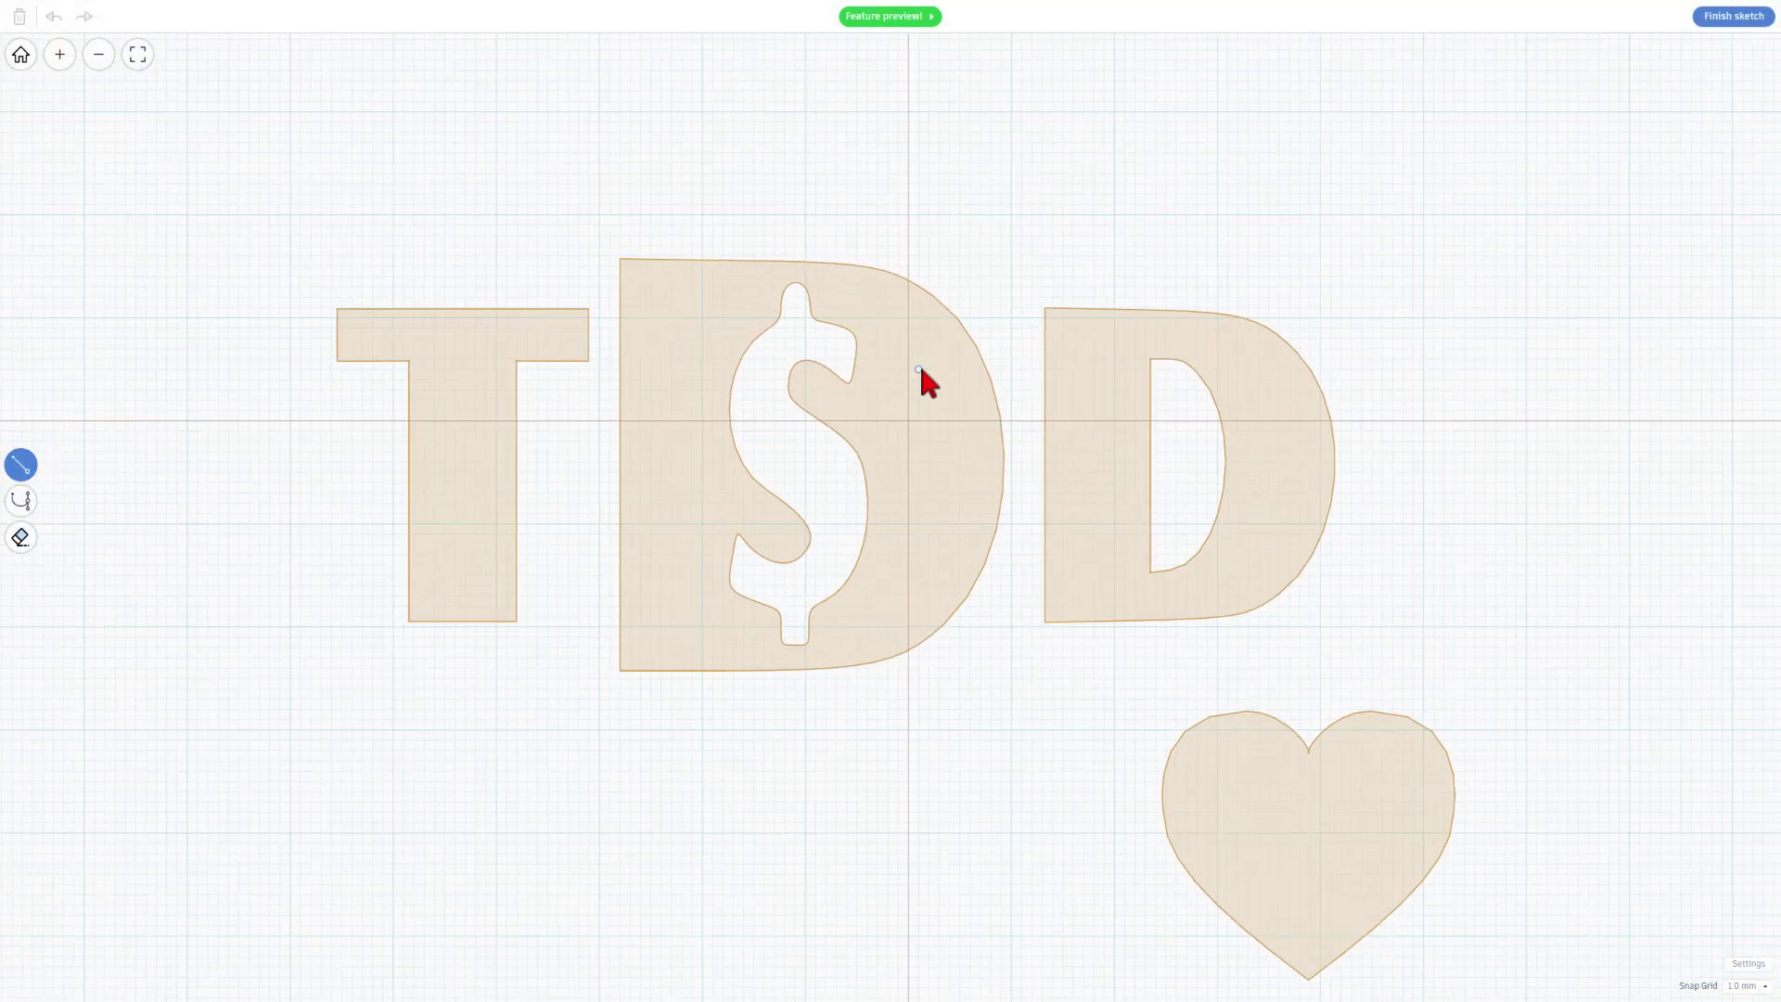
scroll(920, 369, down, 6)
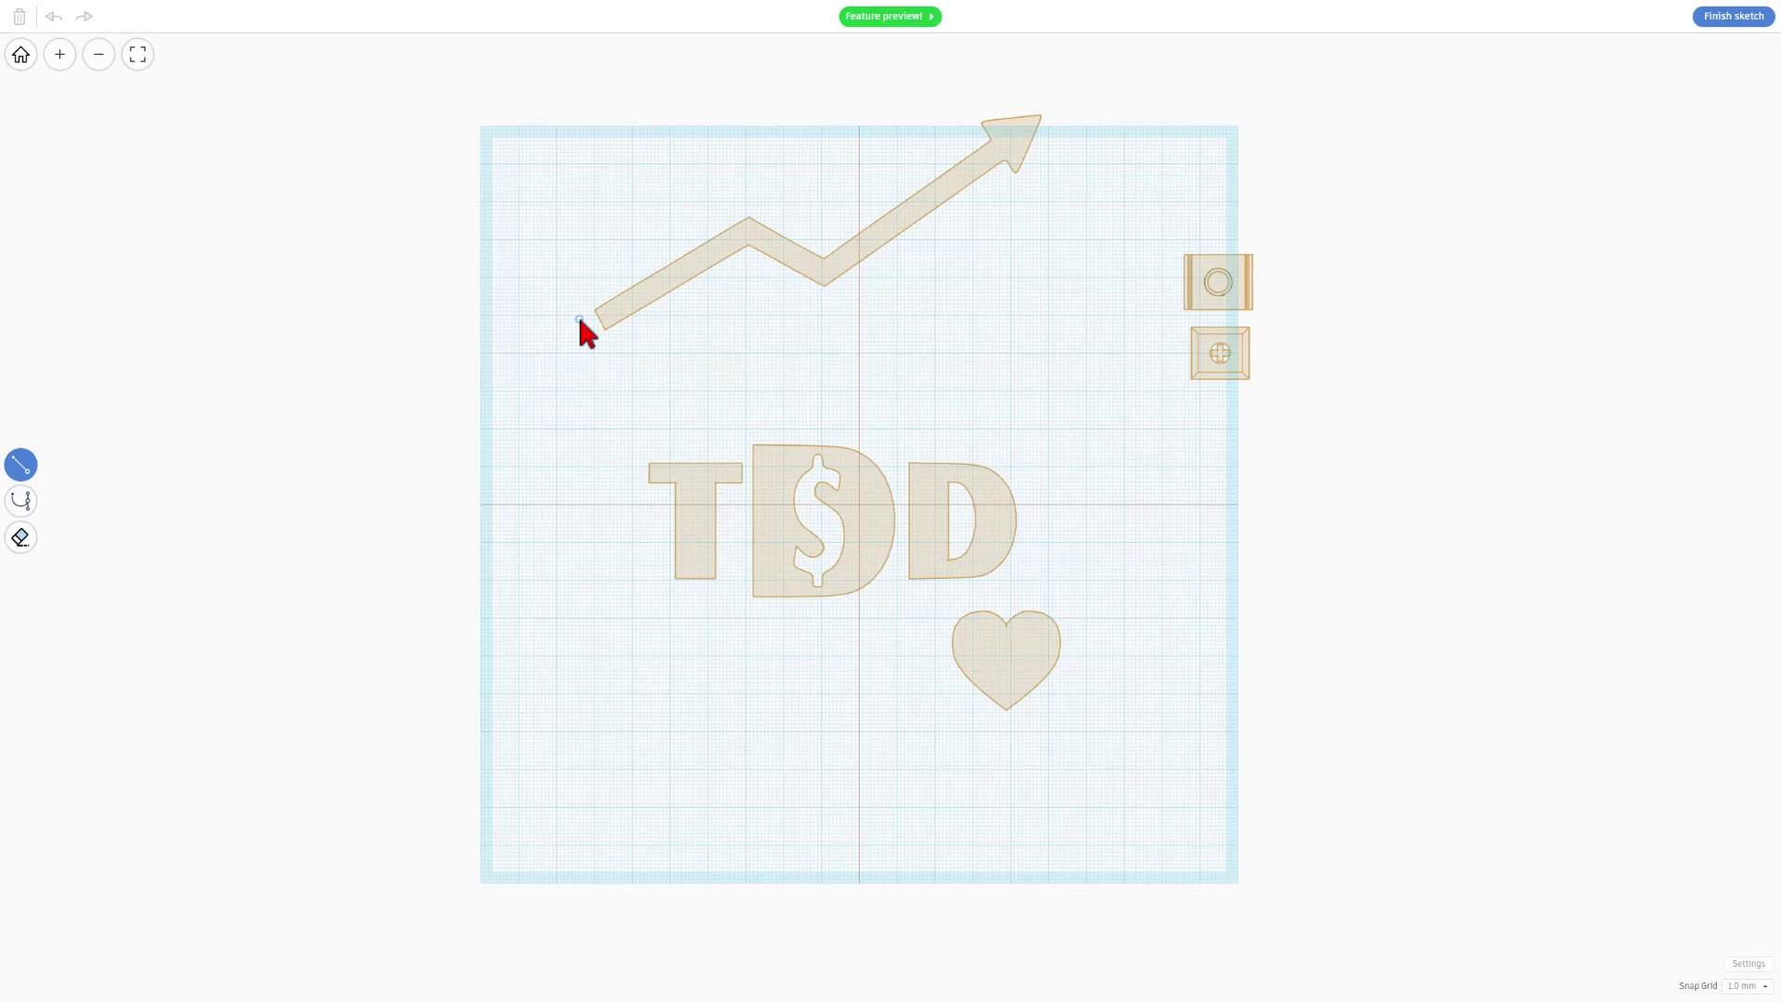
scroll(579, 319, up, 3)
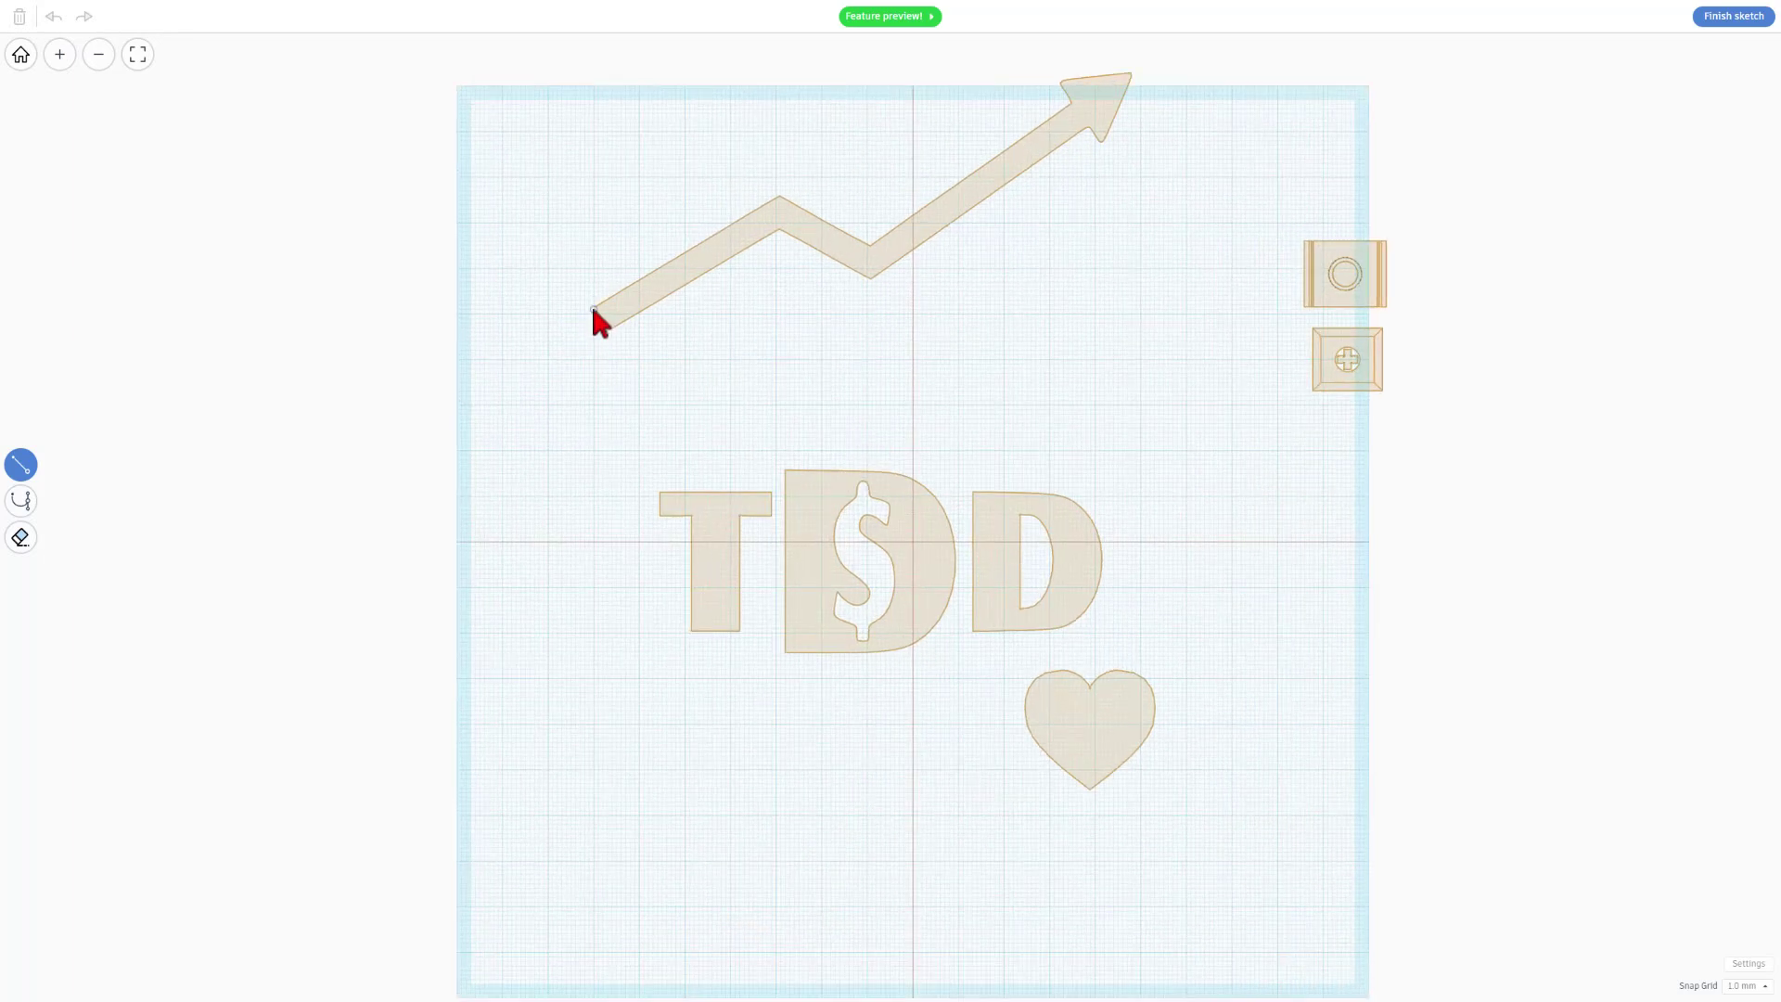
Trace a closed outline around the rising arrow's peaks, dips and arrowhead, then finish the sketch.
click(608, 331)
click(776, 232)
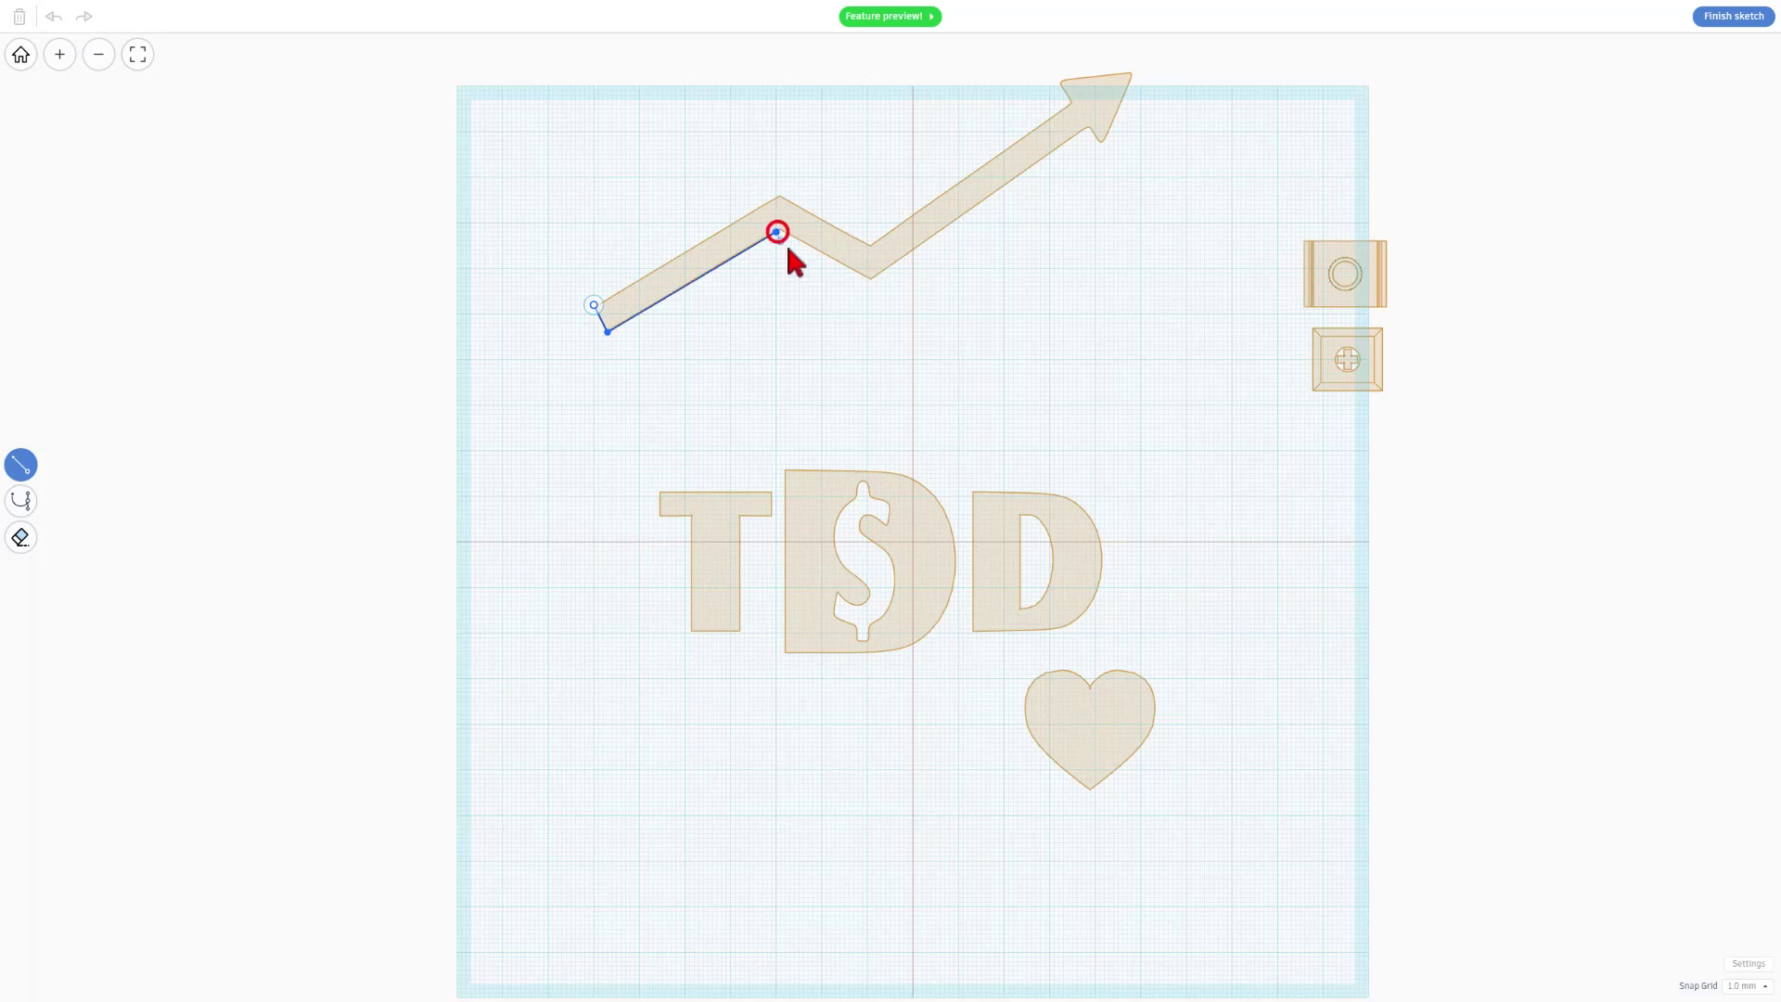
click(867, 281)
click(1085, 125)
click(1099, 144)
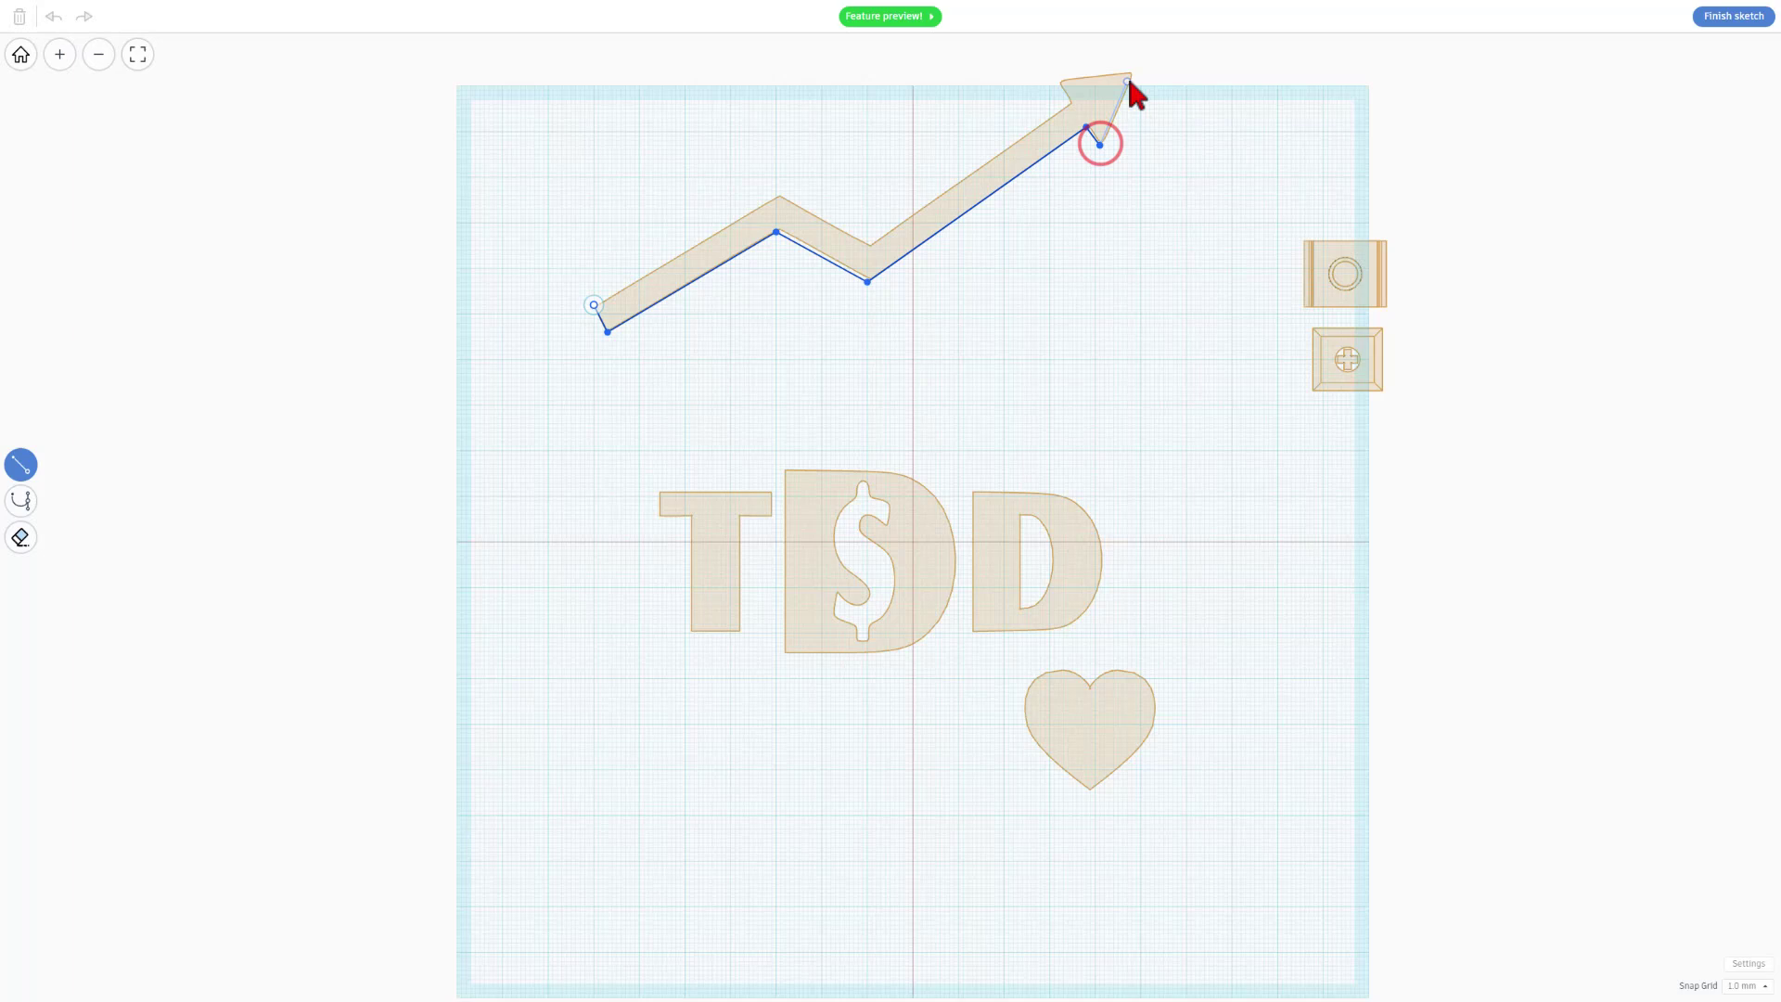
click(1130, 71)
click(1059, 81)
click(1072, 104)
click(872, 246)
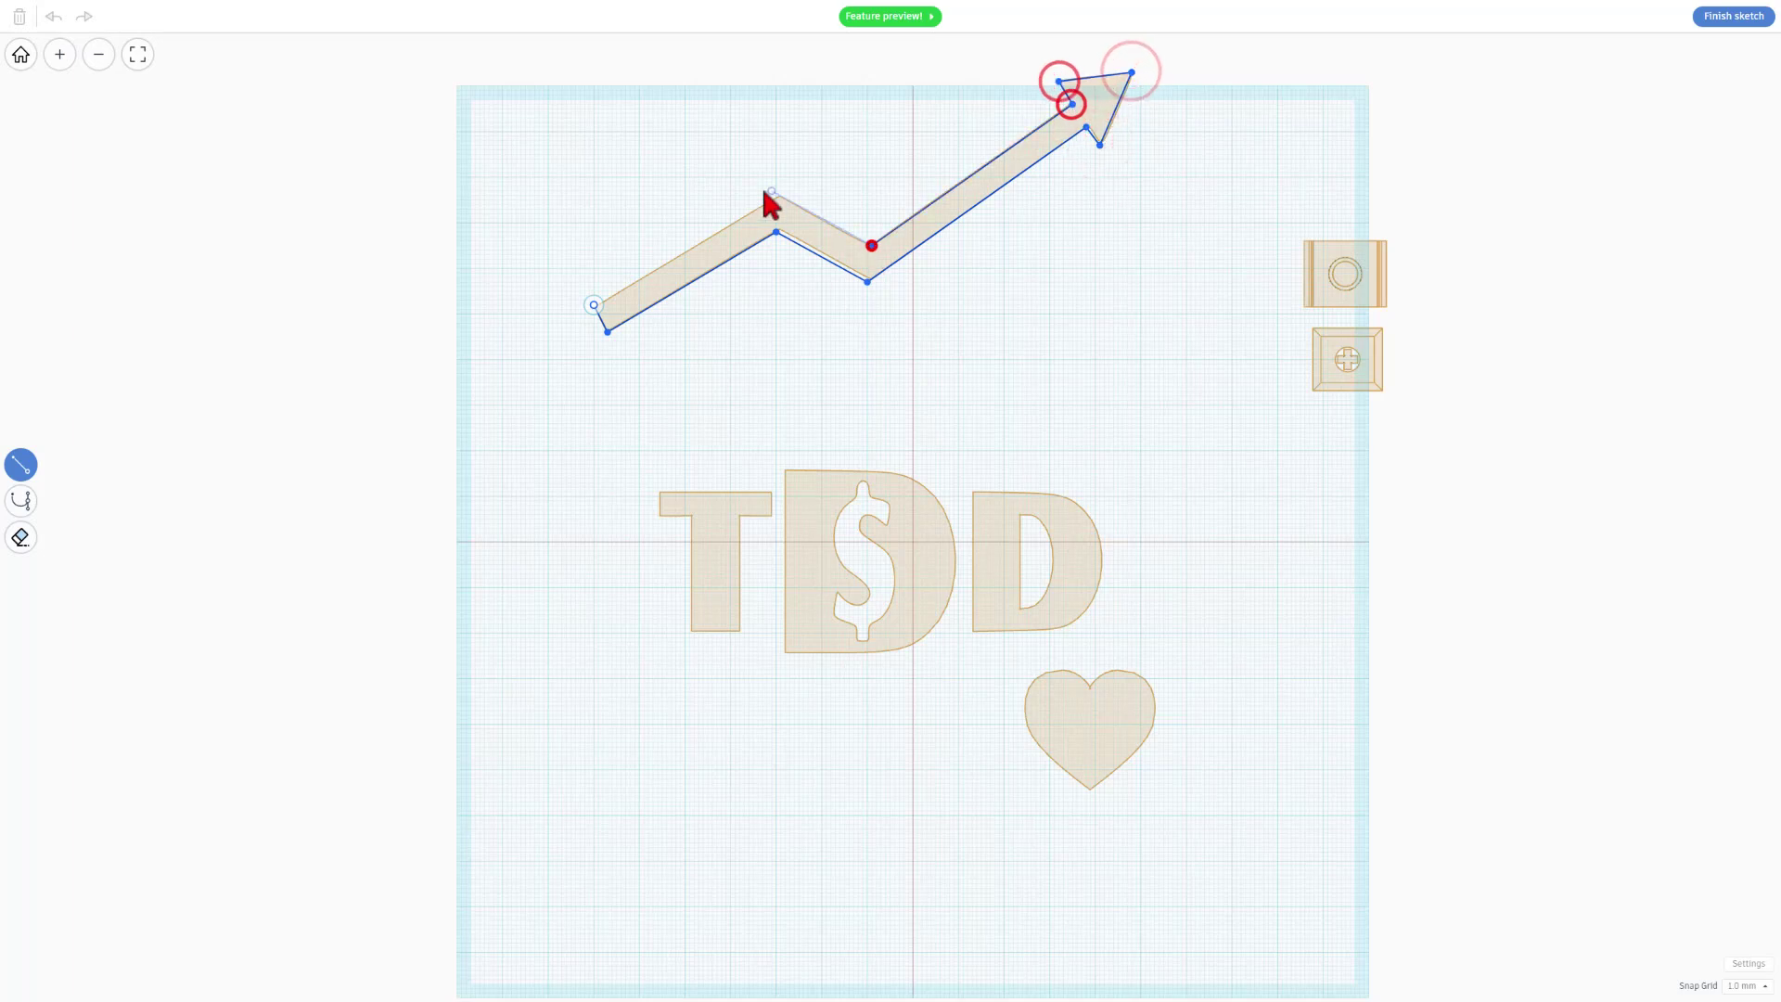
click(781, 195)
click(594, 304)
scroll(1197, 239, up, 3)
scroll(887, 441, down, 1)
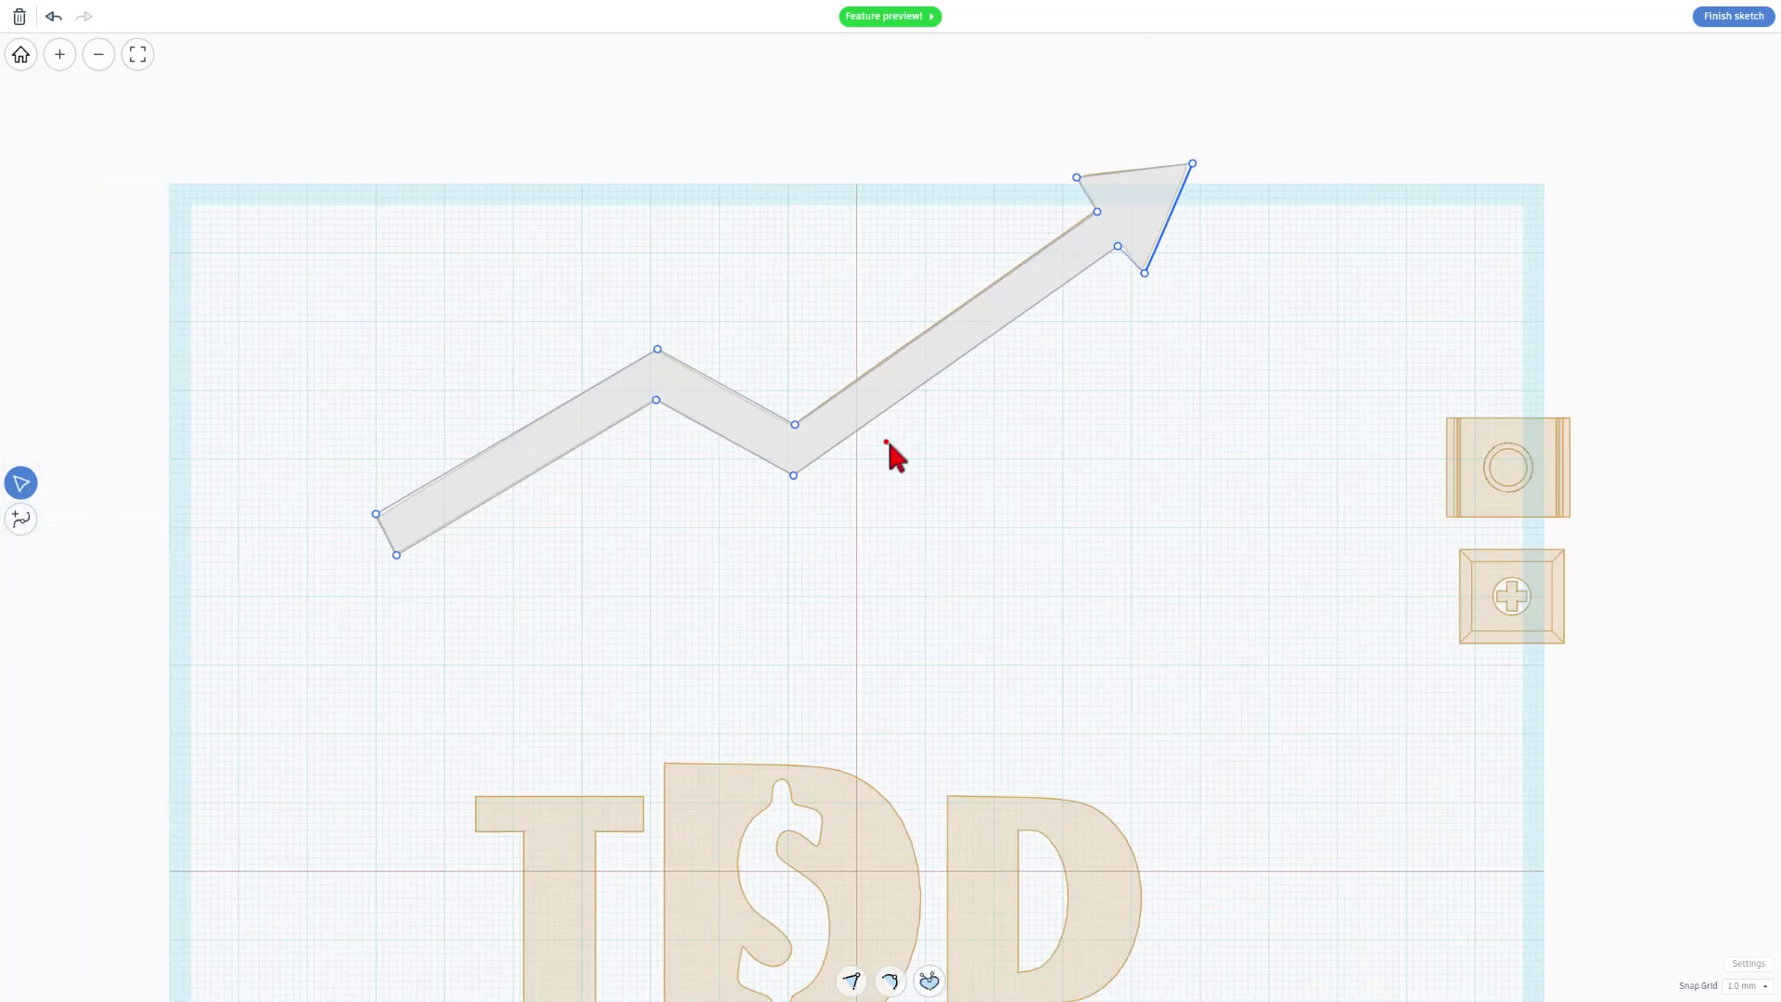
click(885, 442)
click(1728, 17)
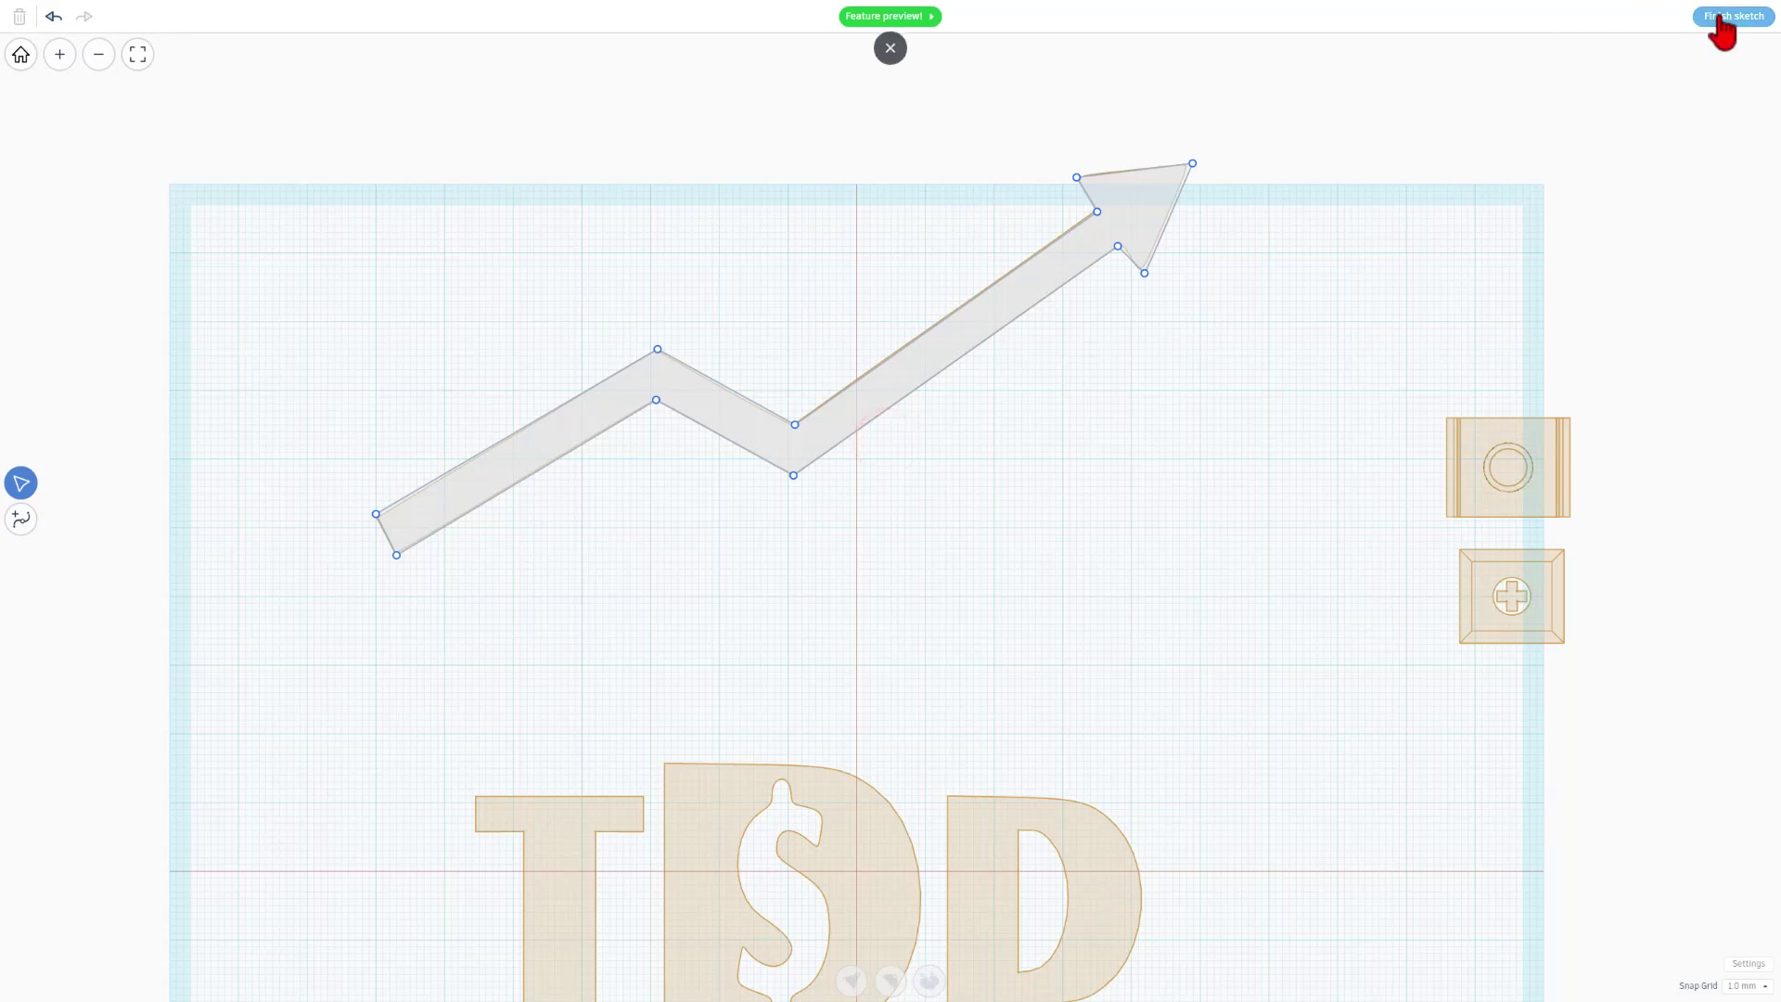
Scale the brown heart evenly to about 56.65 by 52 mm.
right_drag(931, 311, 672, 371)
click(710, 272)
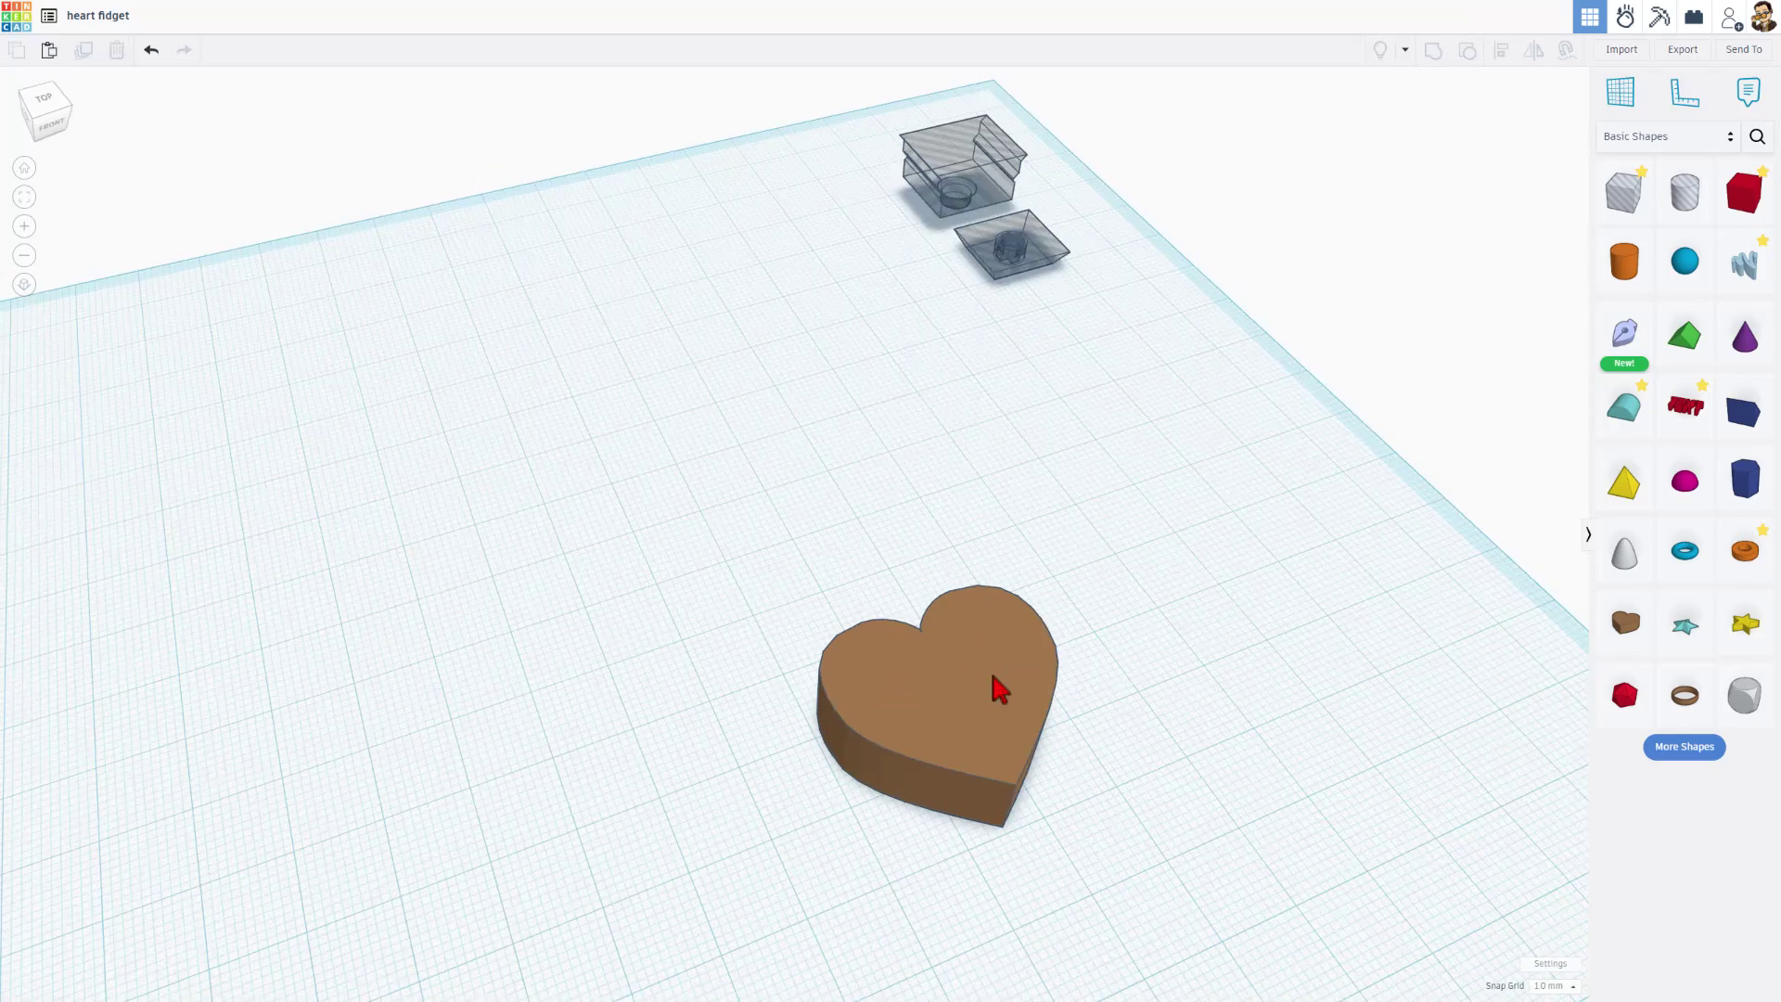
right_drag(989, 666, 936, 598)
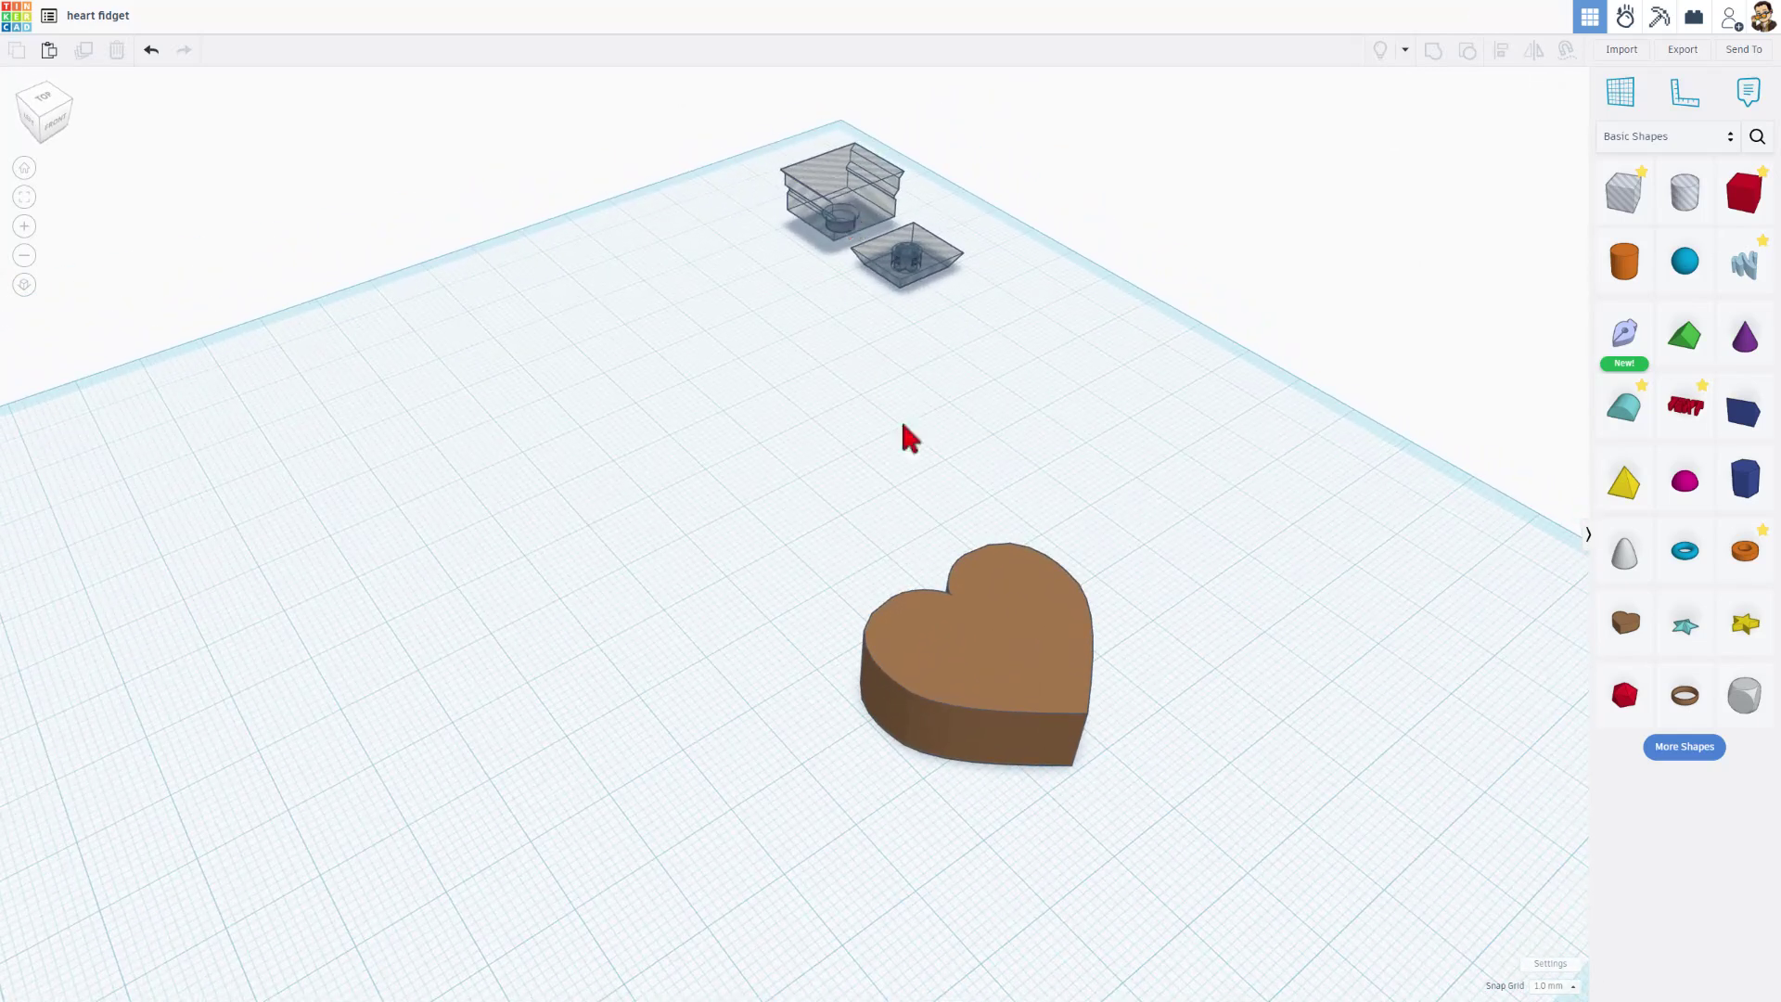
click(965, 640)
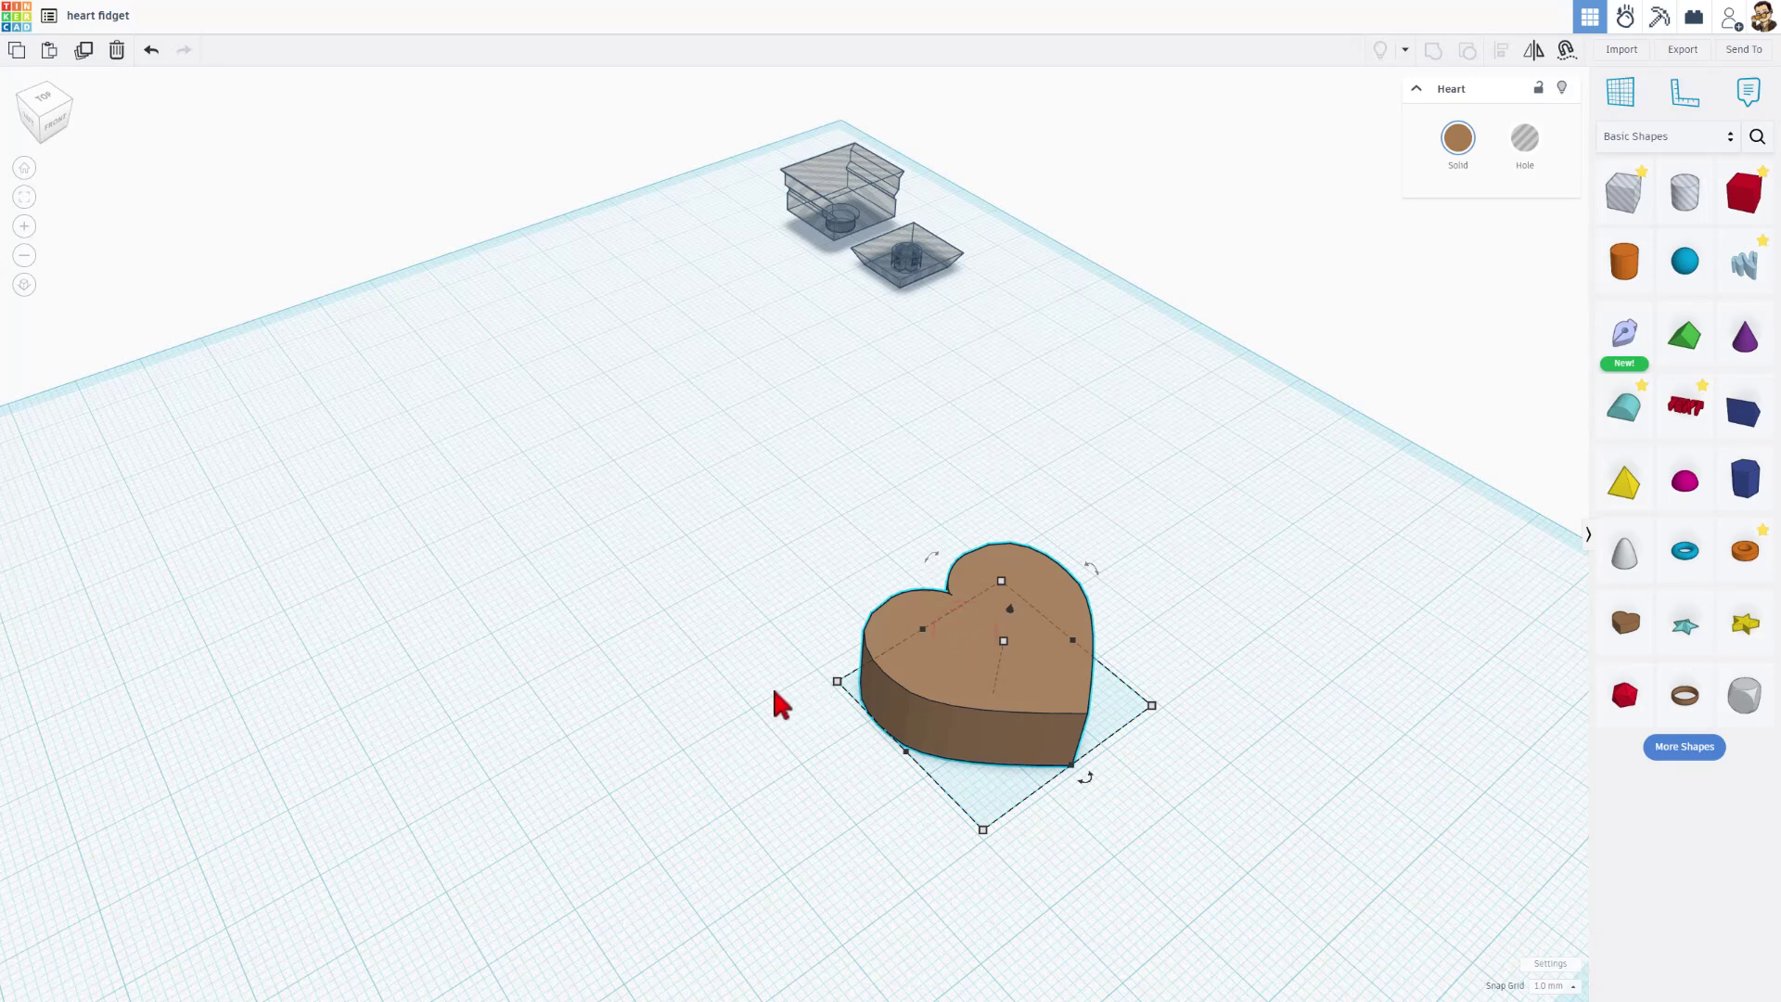
shift+drag(838, 689, 603, 664)
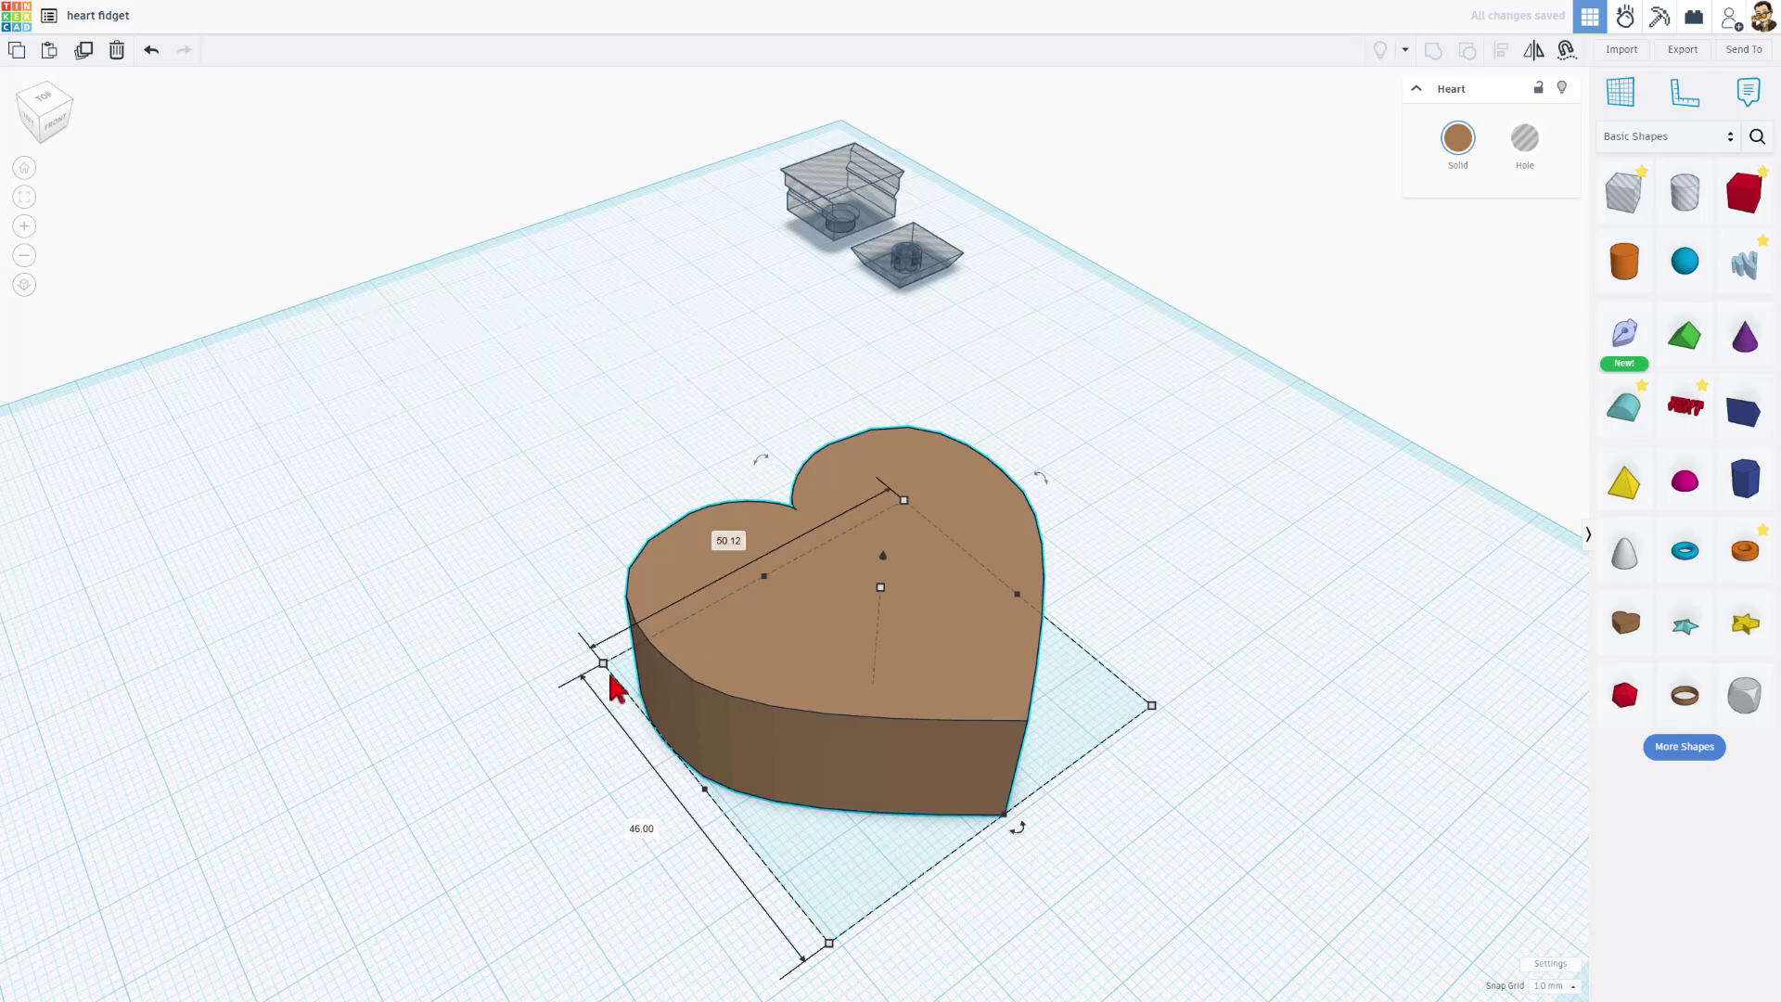
shift+drag(604, 666, 577, 654)
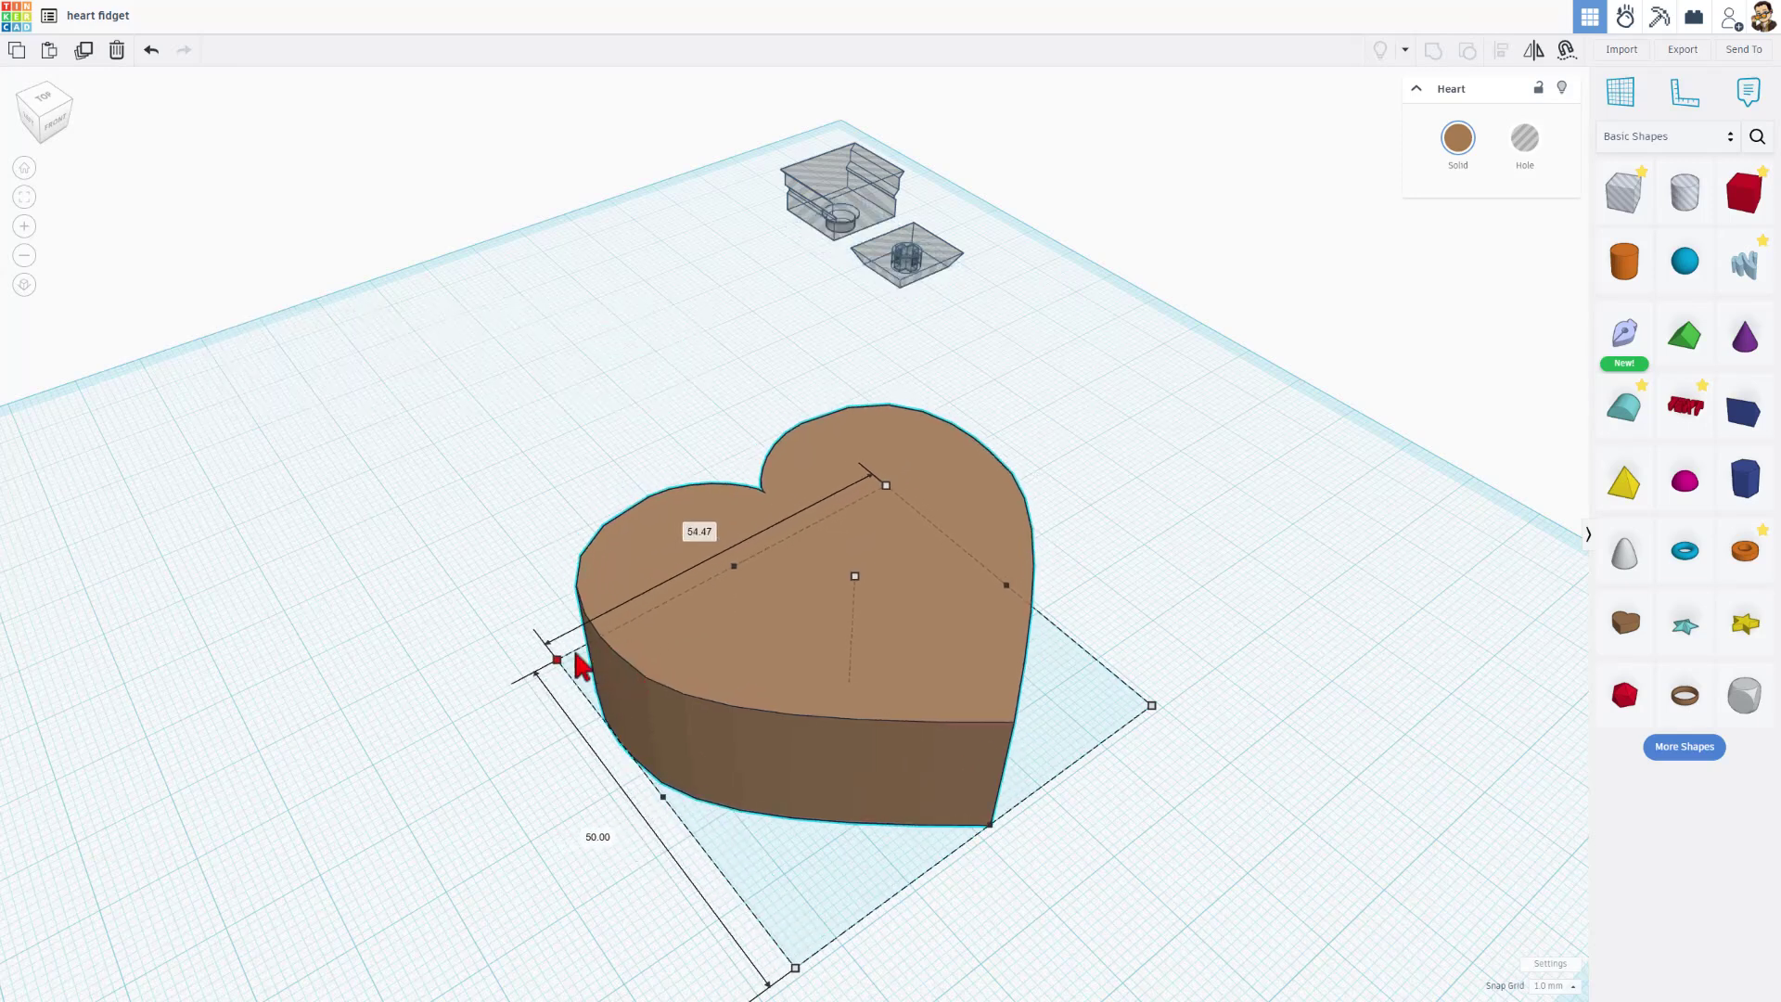
Reselect the heart and view it straight from the top.
click(1133, 637)
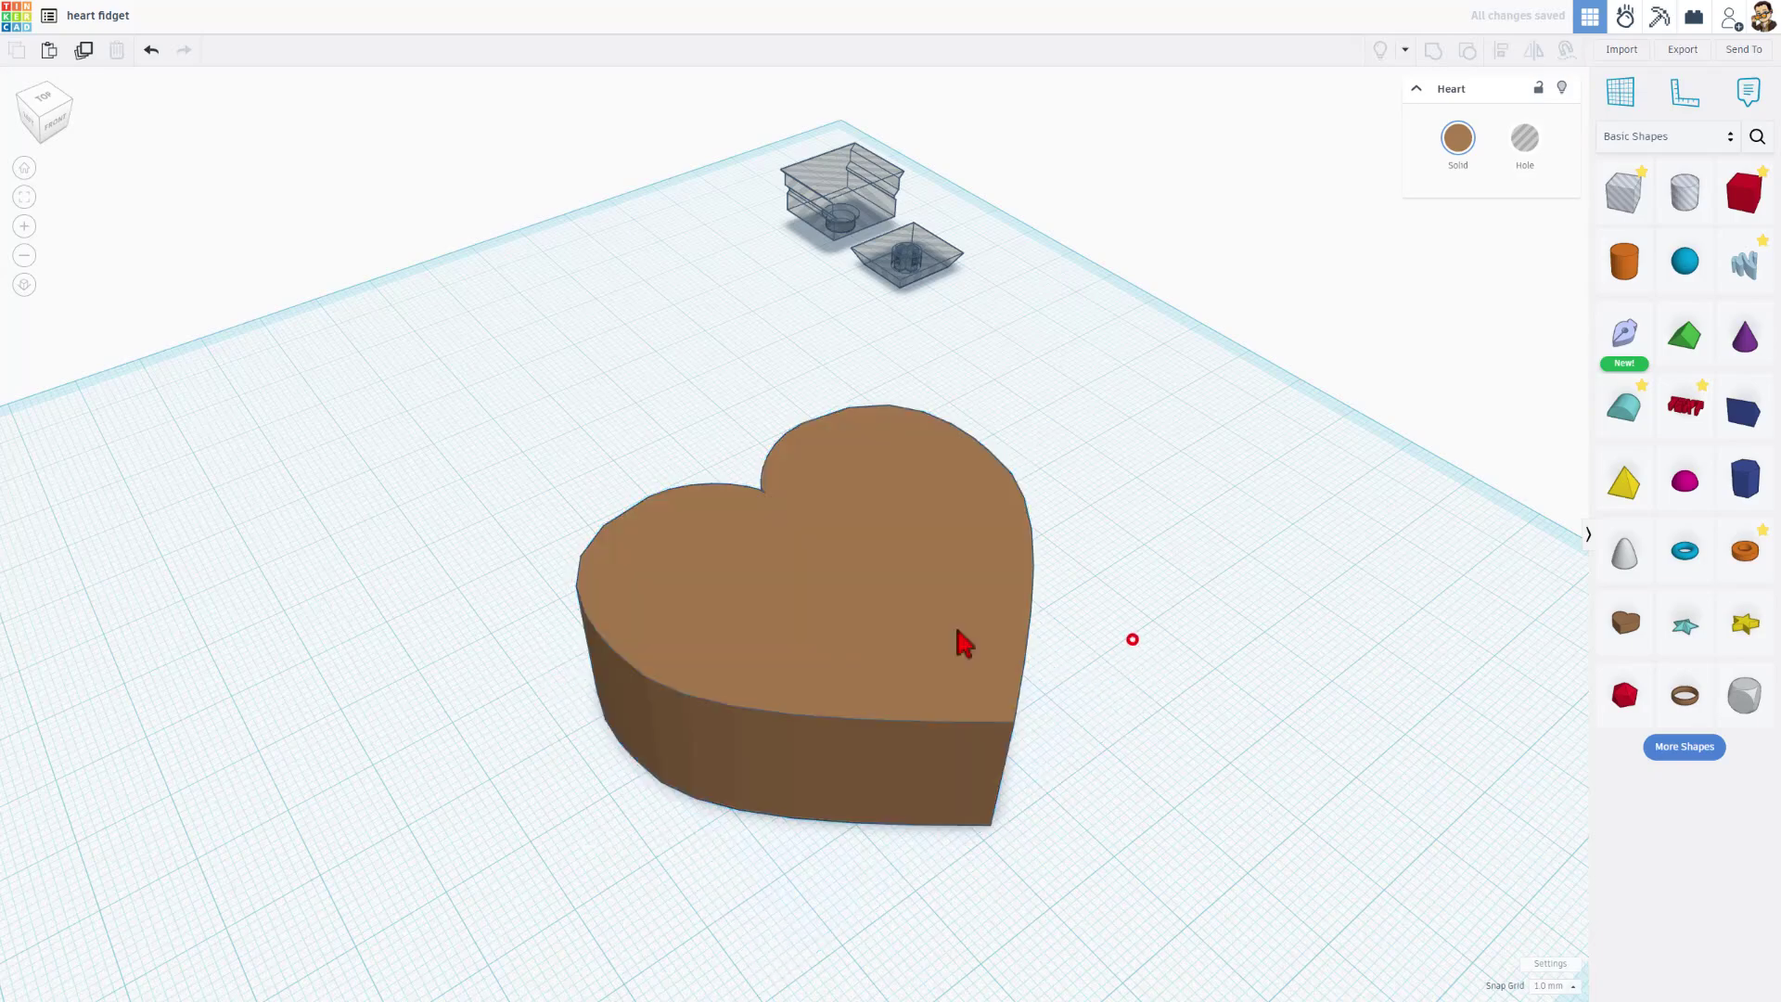
click(847, 576)
right_drag(1262, 694, 851, 485)
scroll(839, 565, up, 5)
click(847, 566)
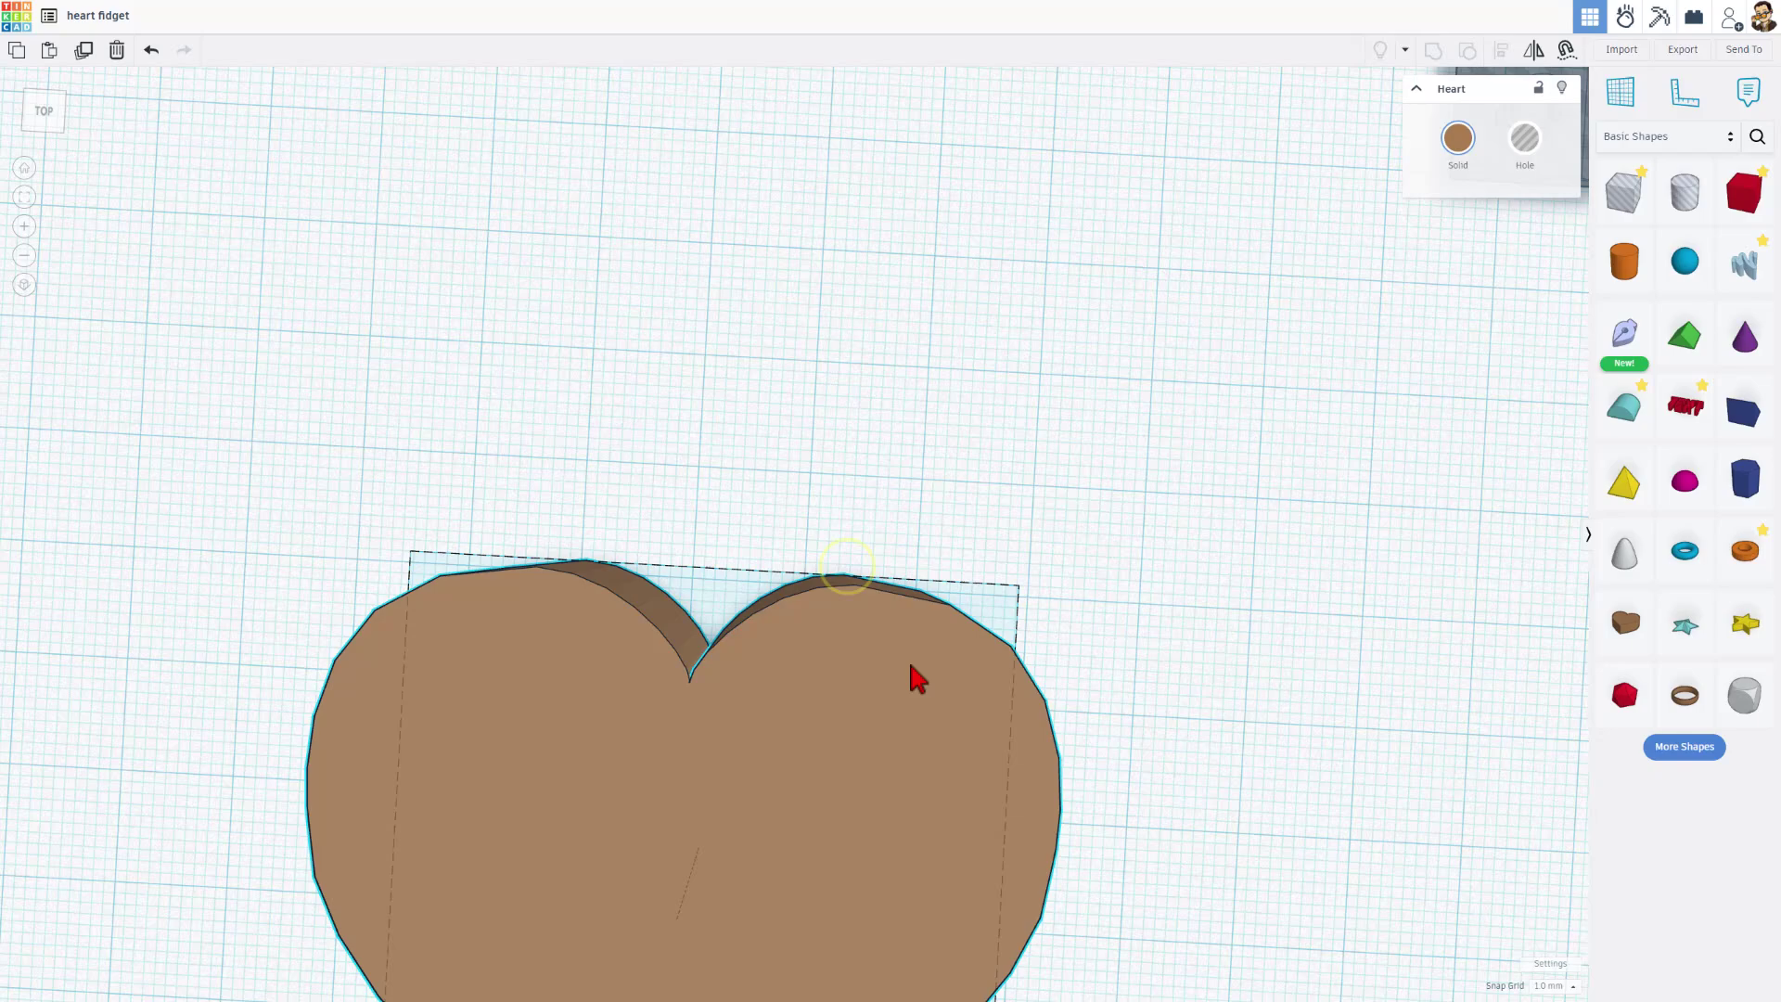
scroll(988, 381, down, 5)
right_drag(1084, 461, 1030, 469)
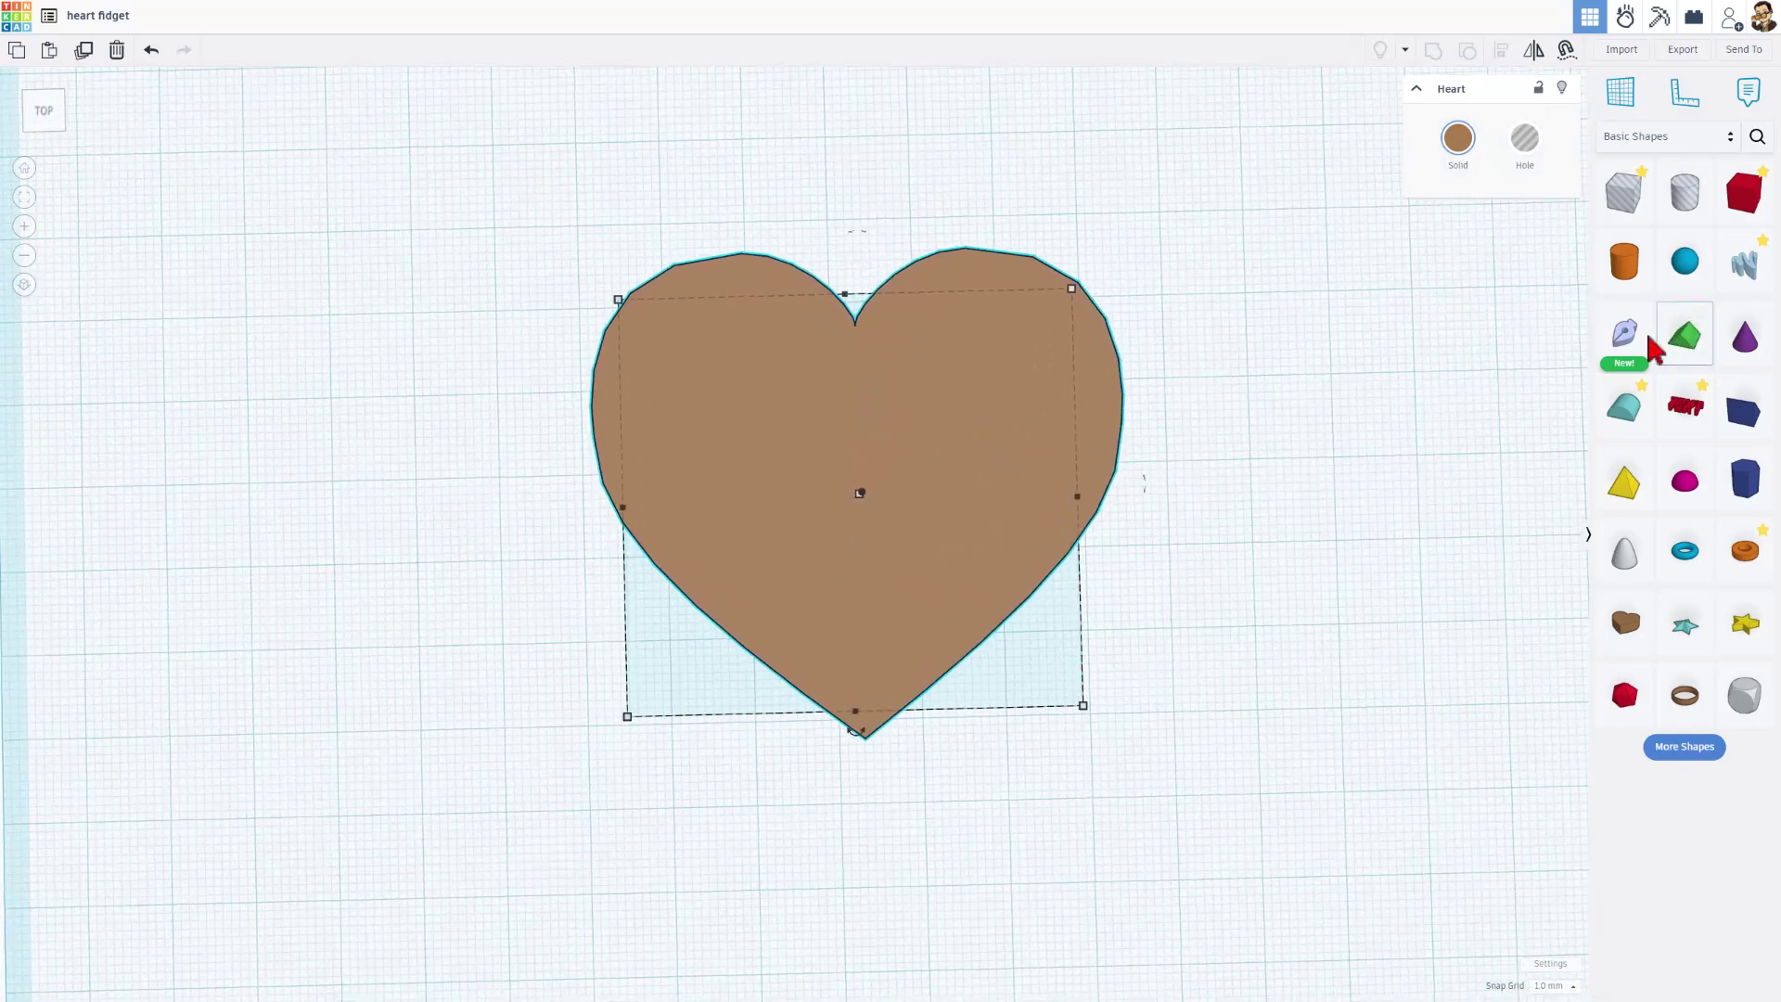
Drop a new sketch onto the brown heart and draw a centre line from top notch to bottom tip.
drag(1630, 350, 856, 453)
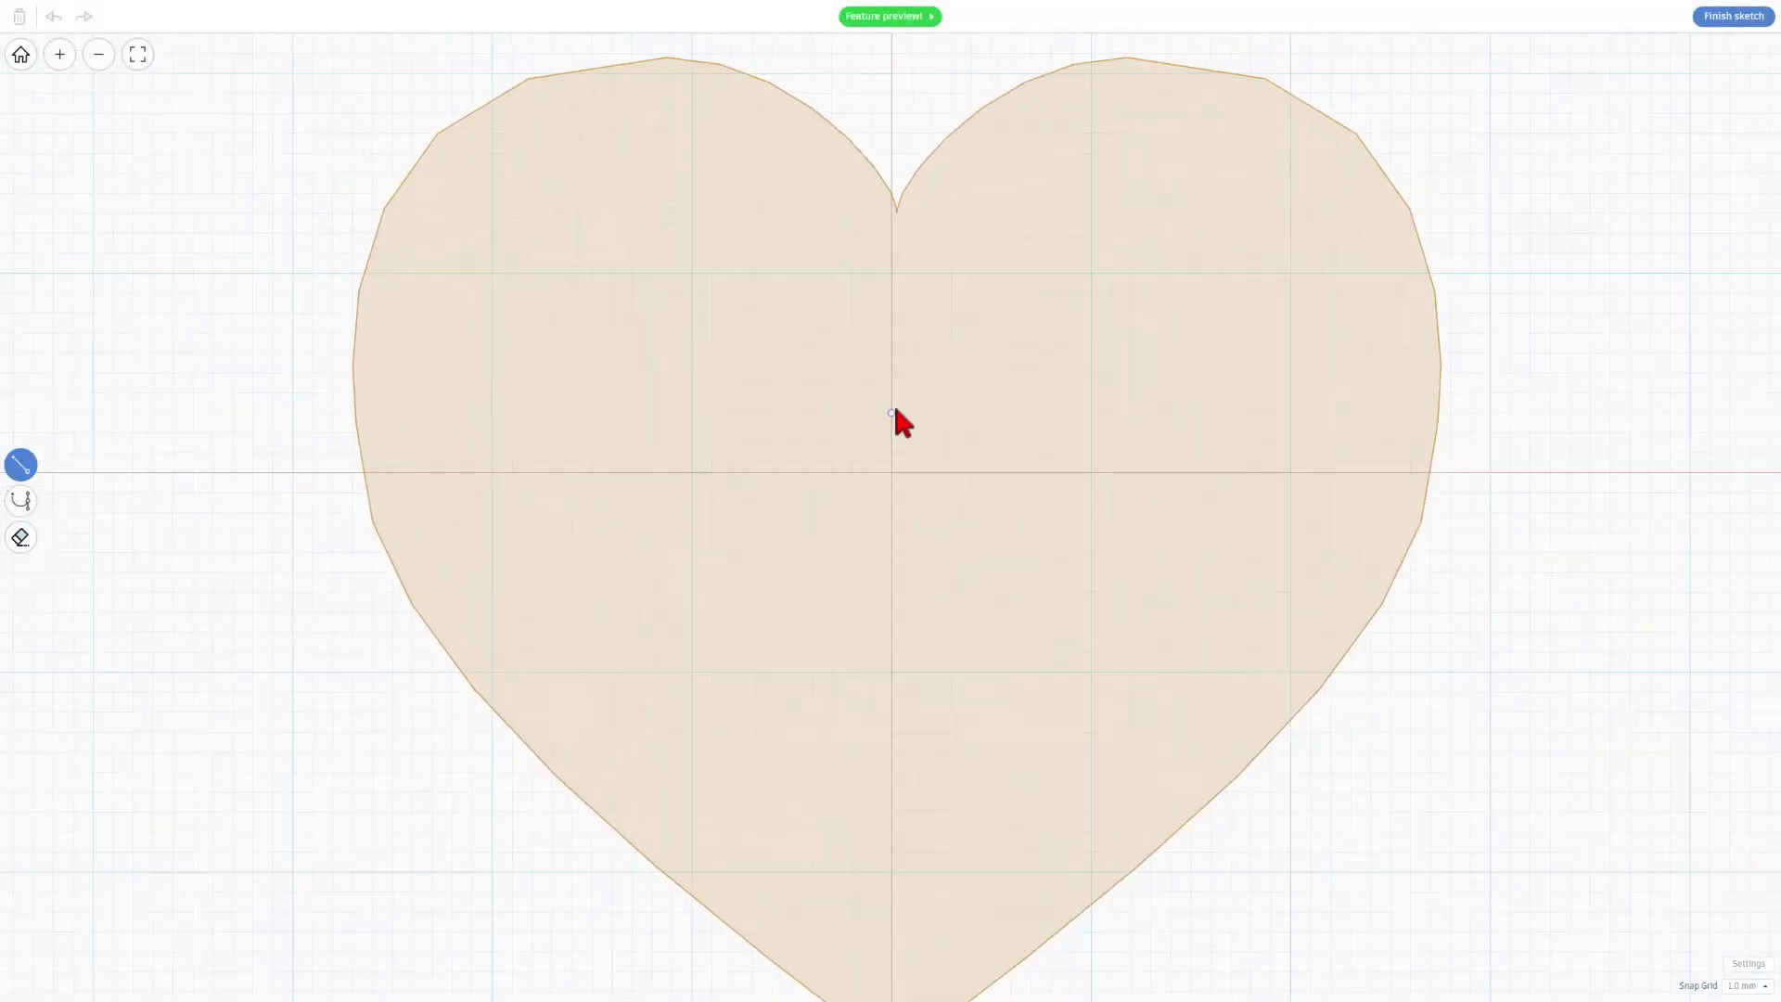
scroll(894, 403, down, 3)
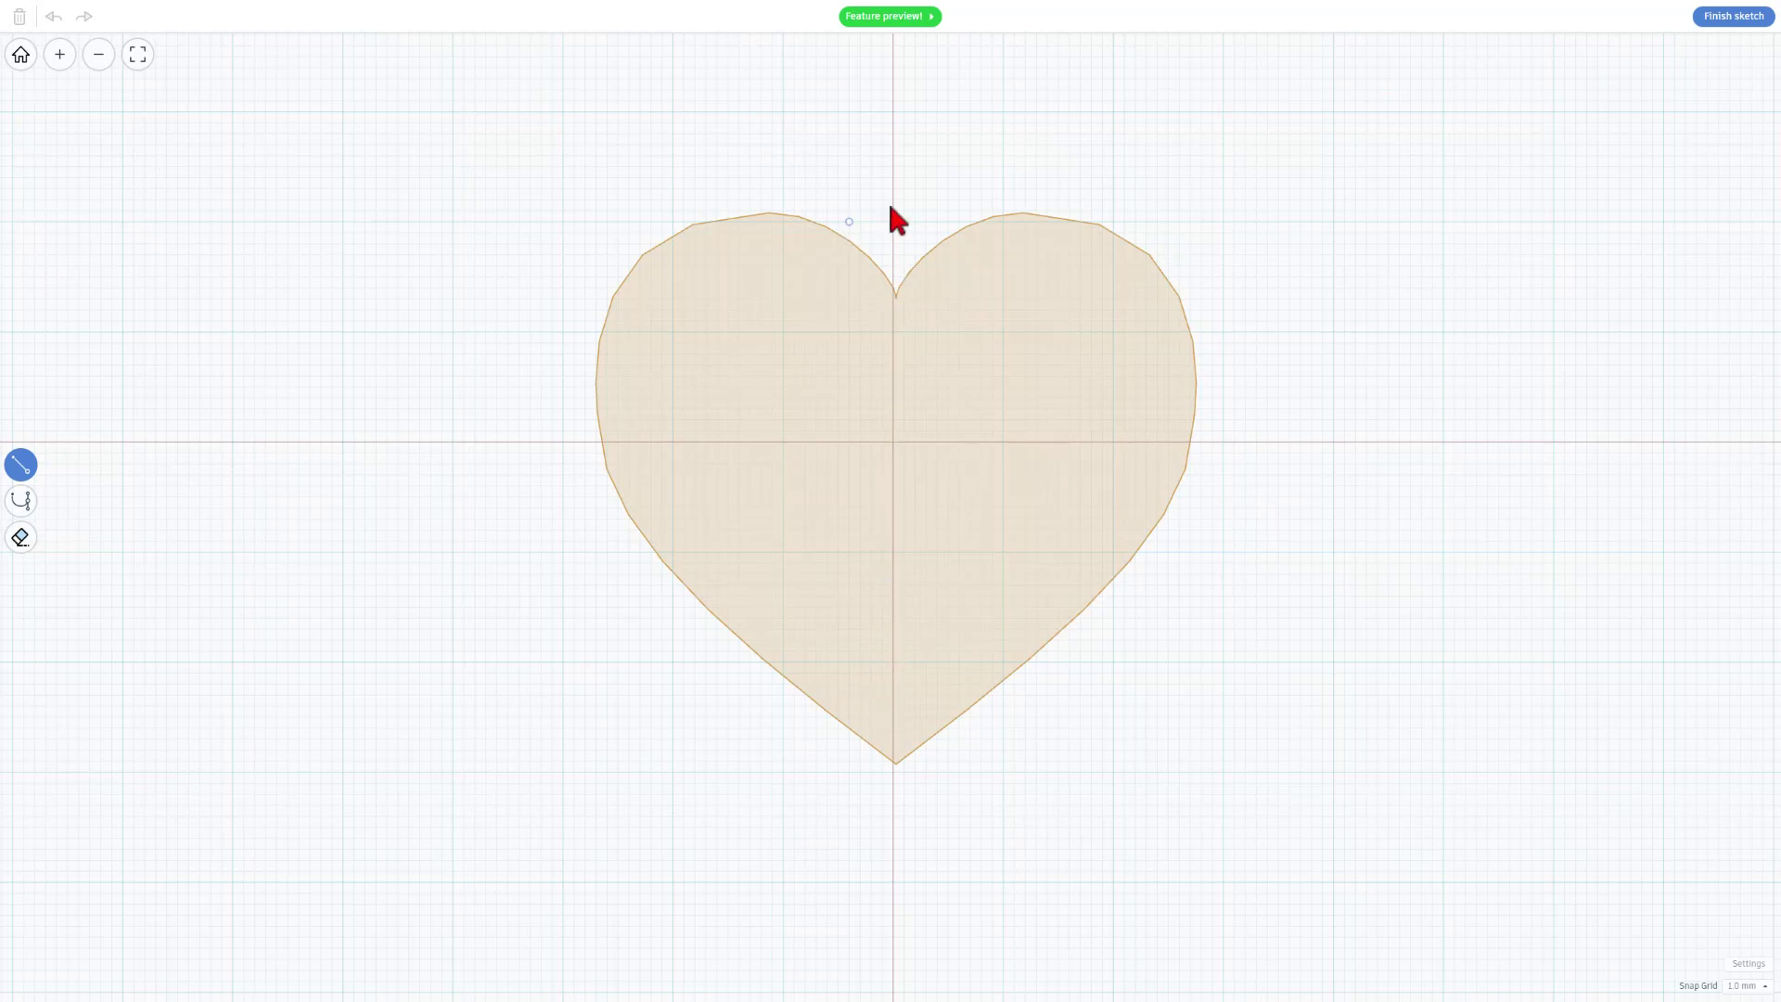
click(893, 299)
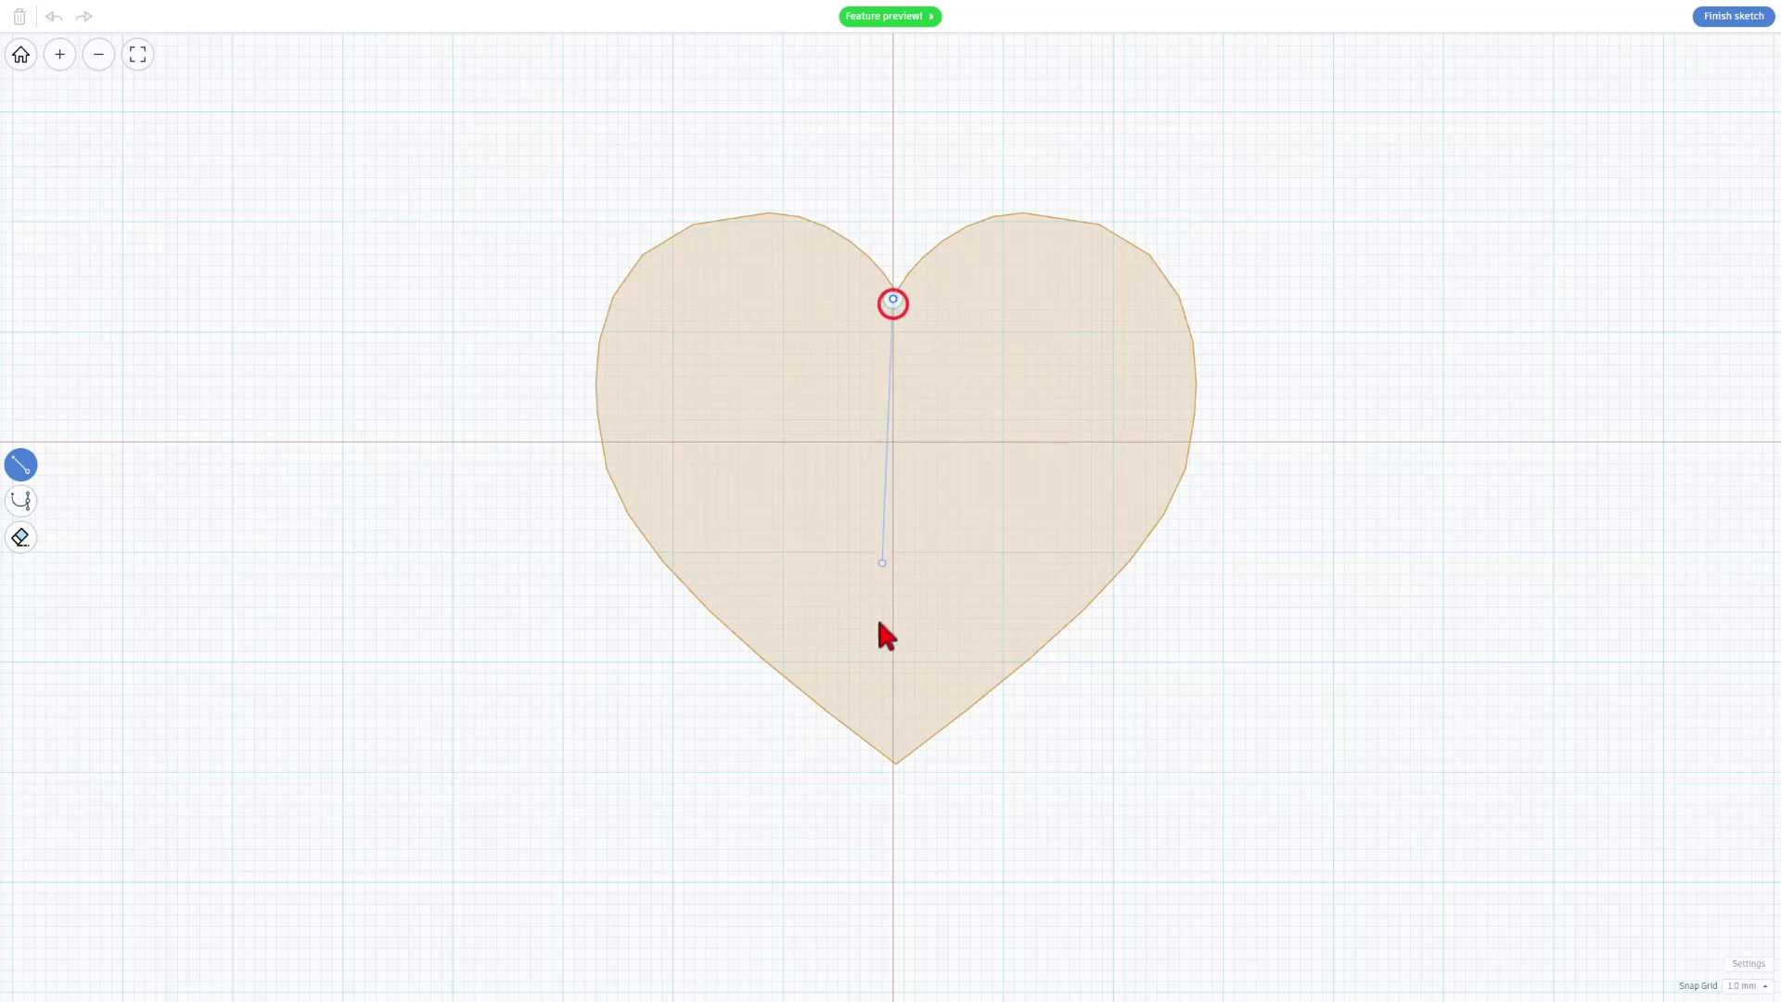
click(894, 772)
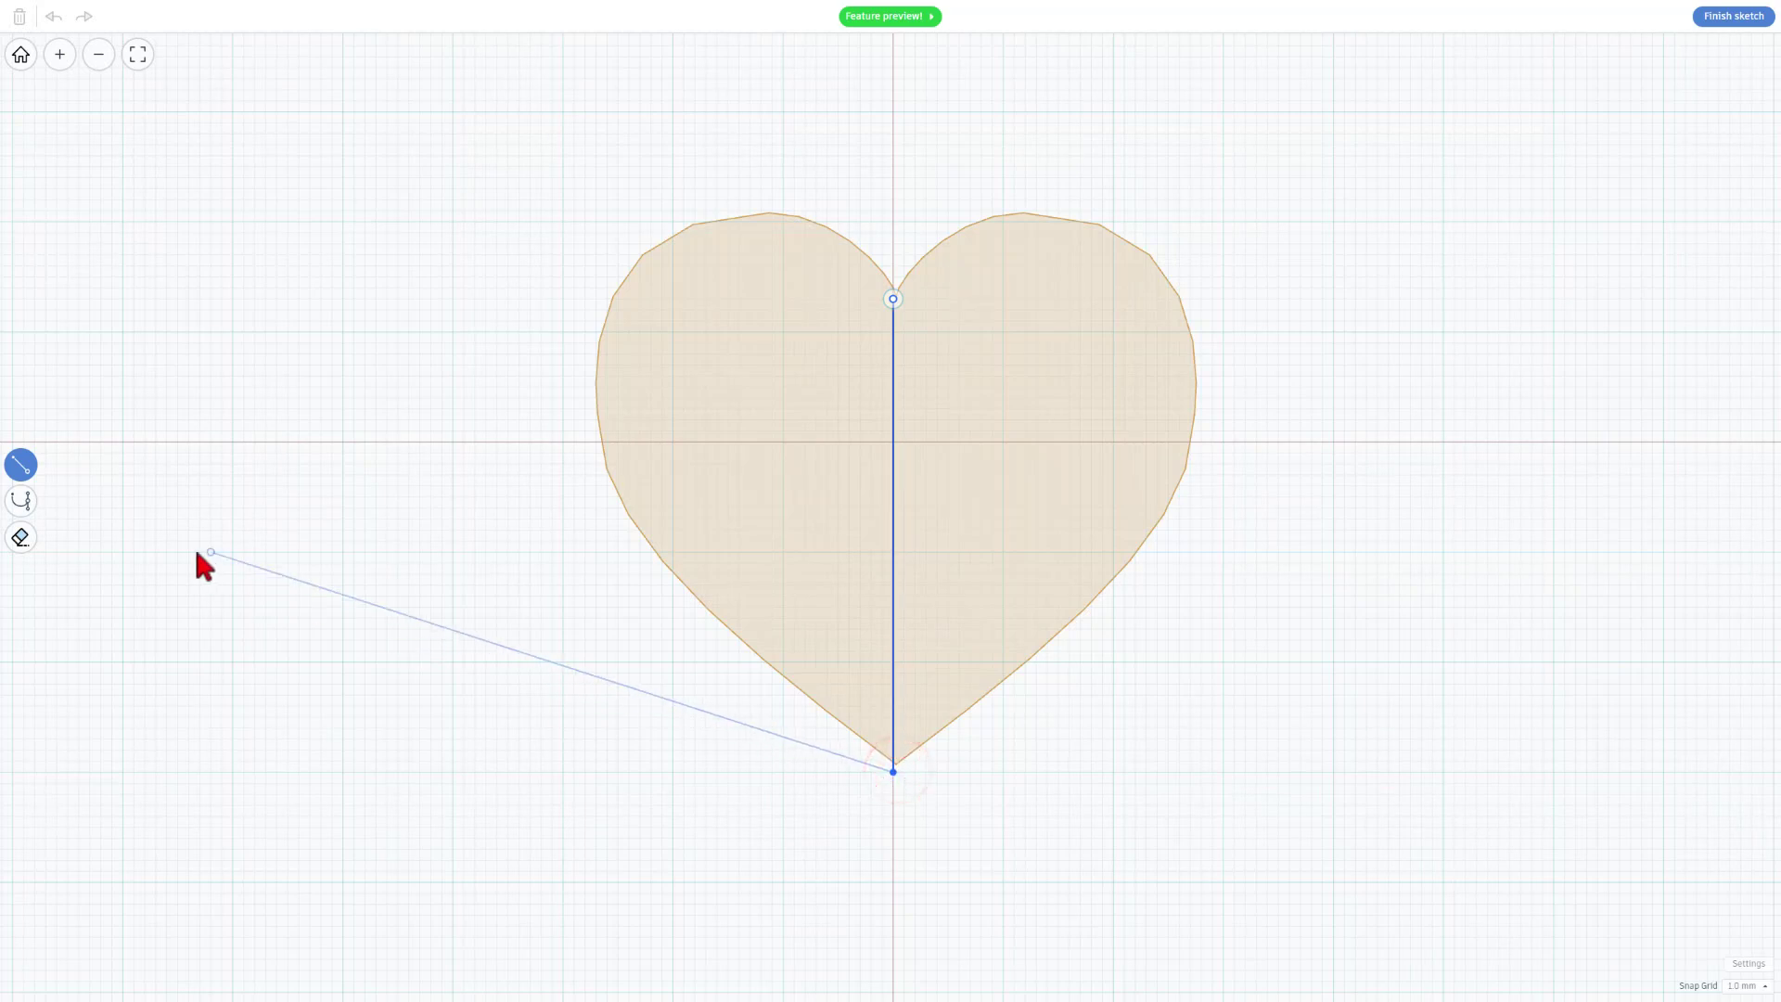
Trace the heart's right edge with curve points, closing the half outline at the top notch.
click(36, 507)
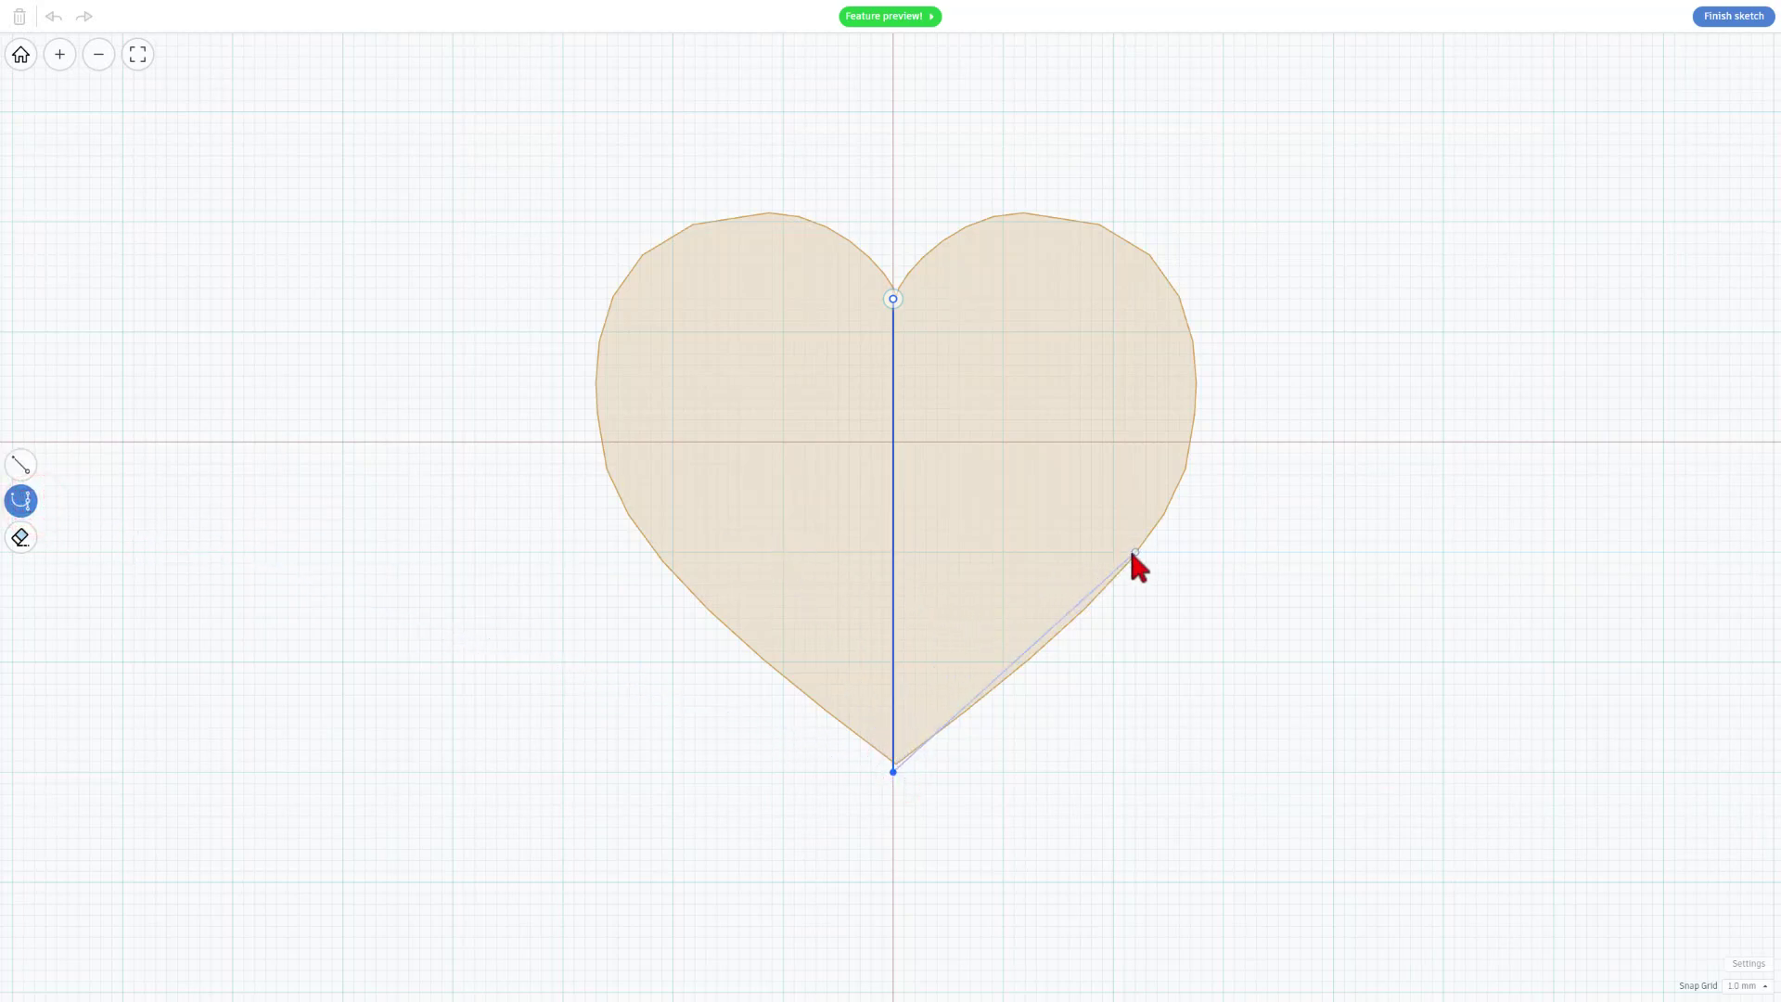
drag(1135, 553, 1191, 462)
drag(1190, 321, 1169, 260)
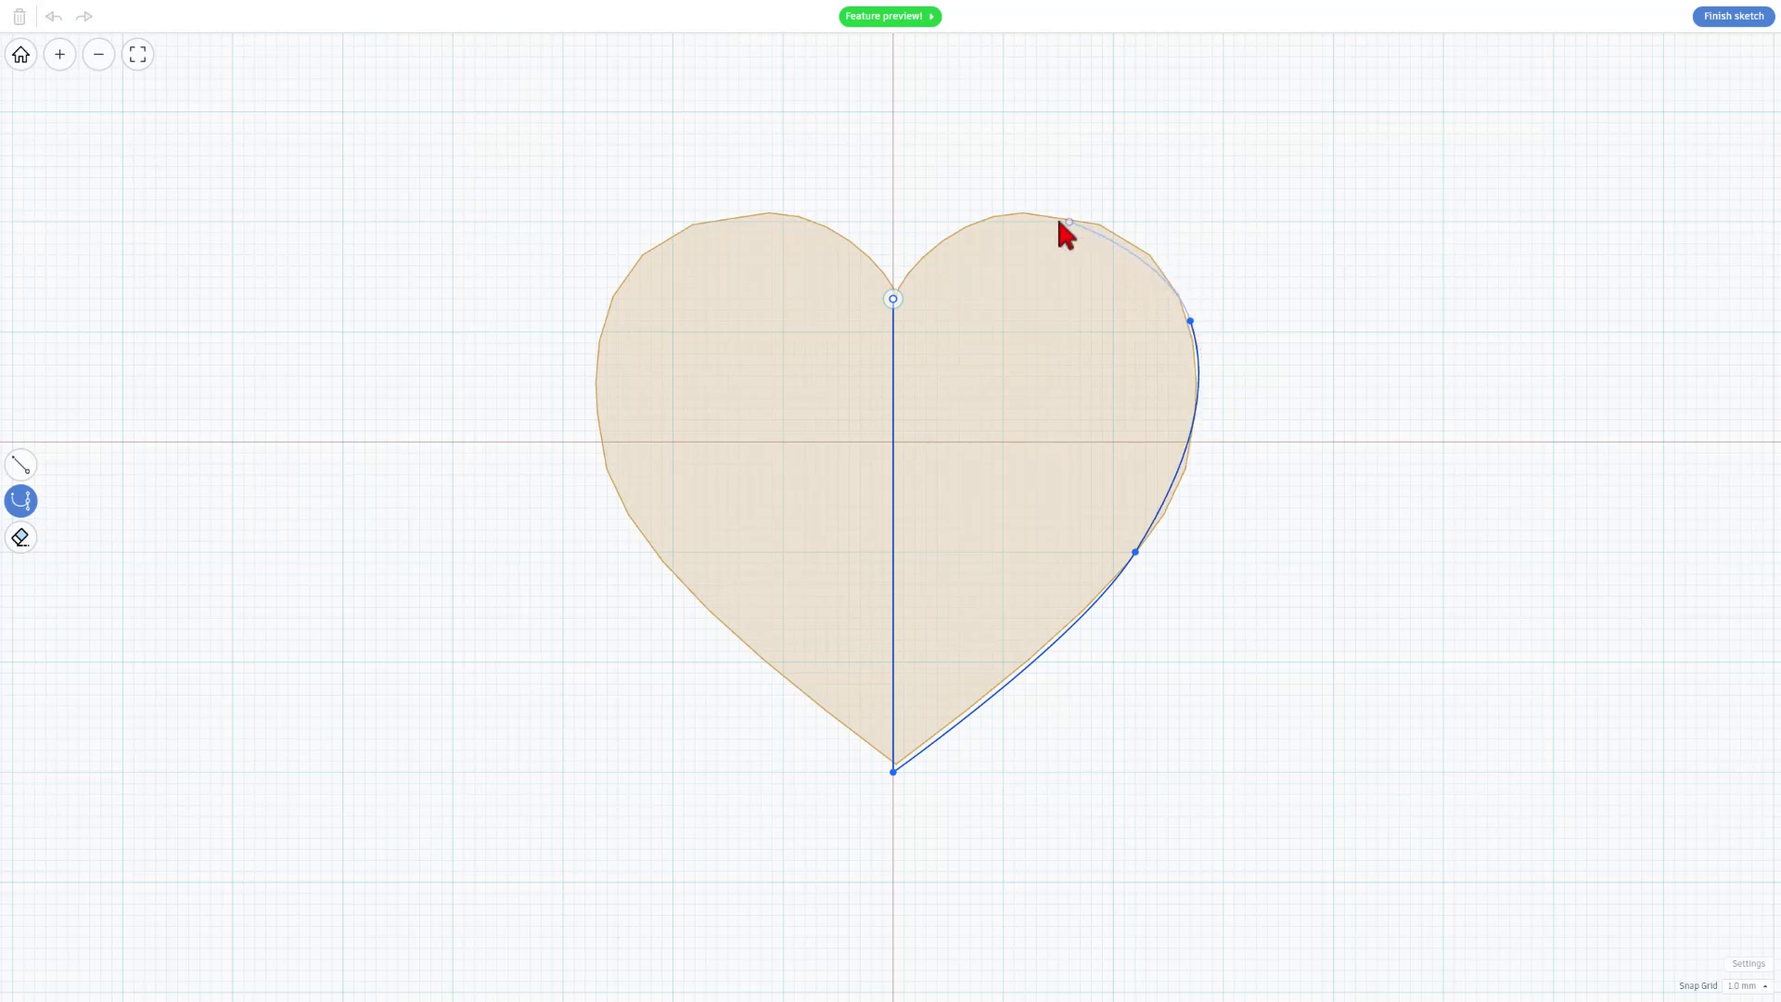
drag(1037, 210, 998, 221)
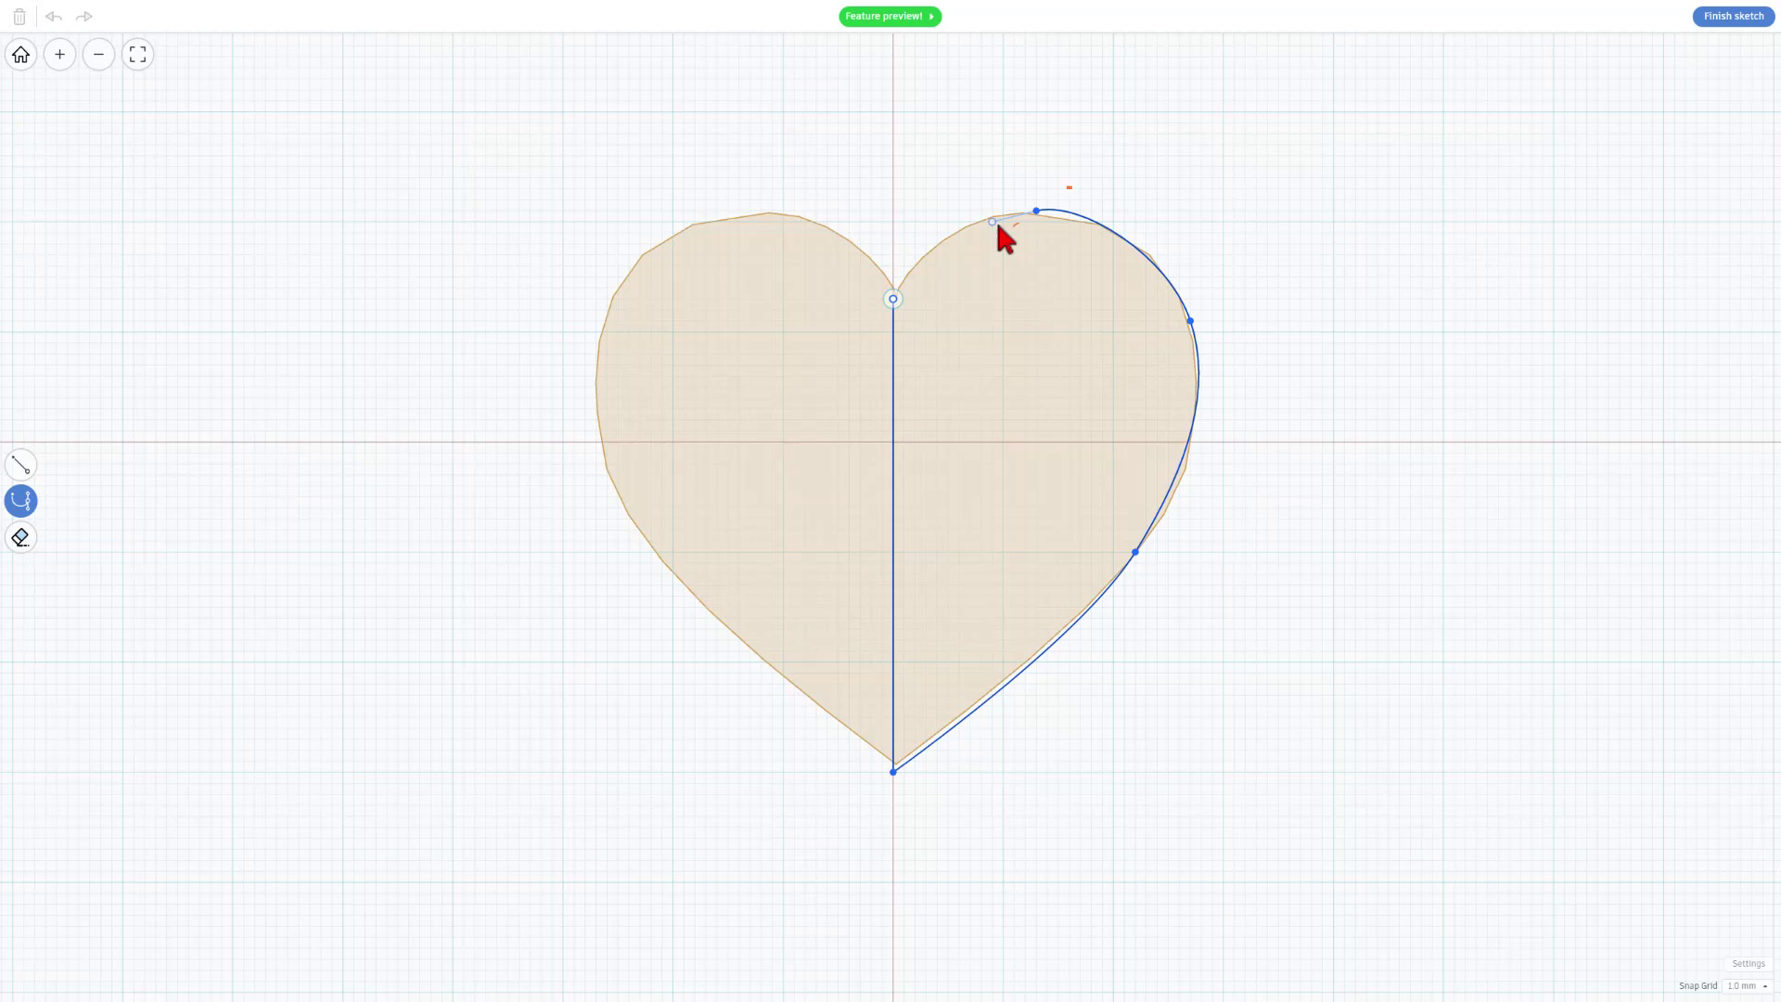
click(892, 299)
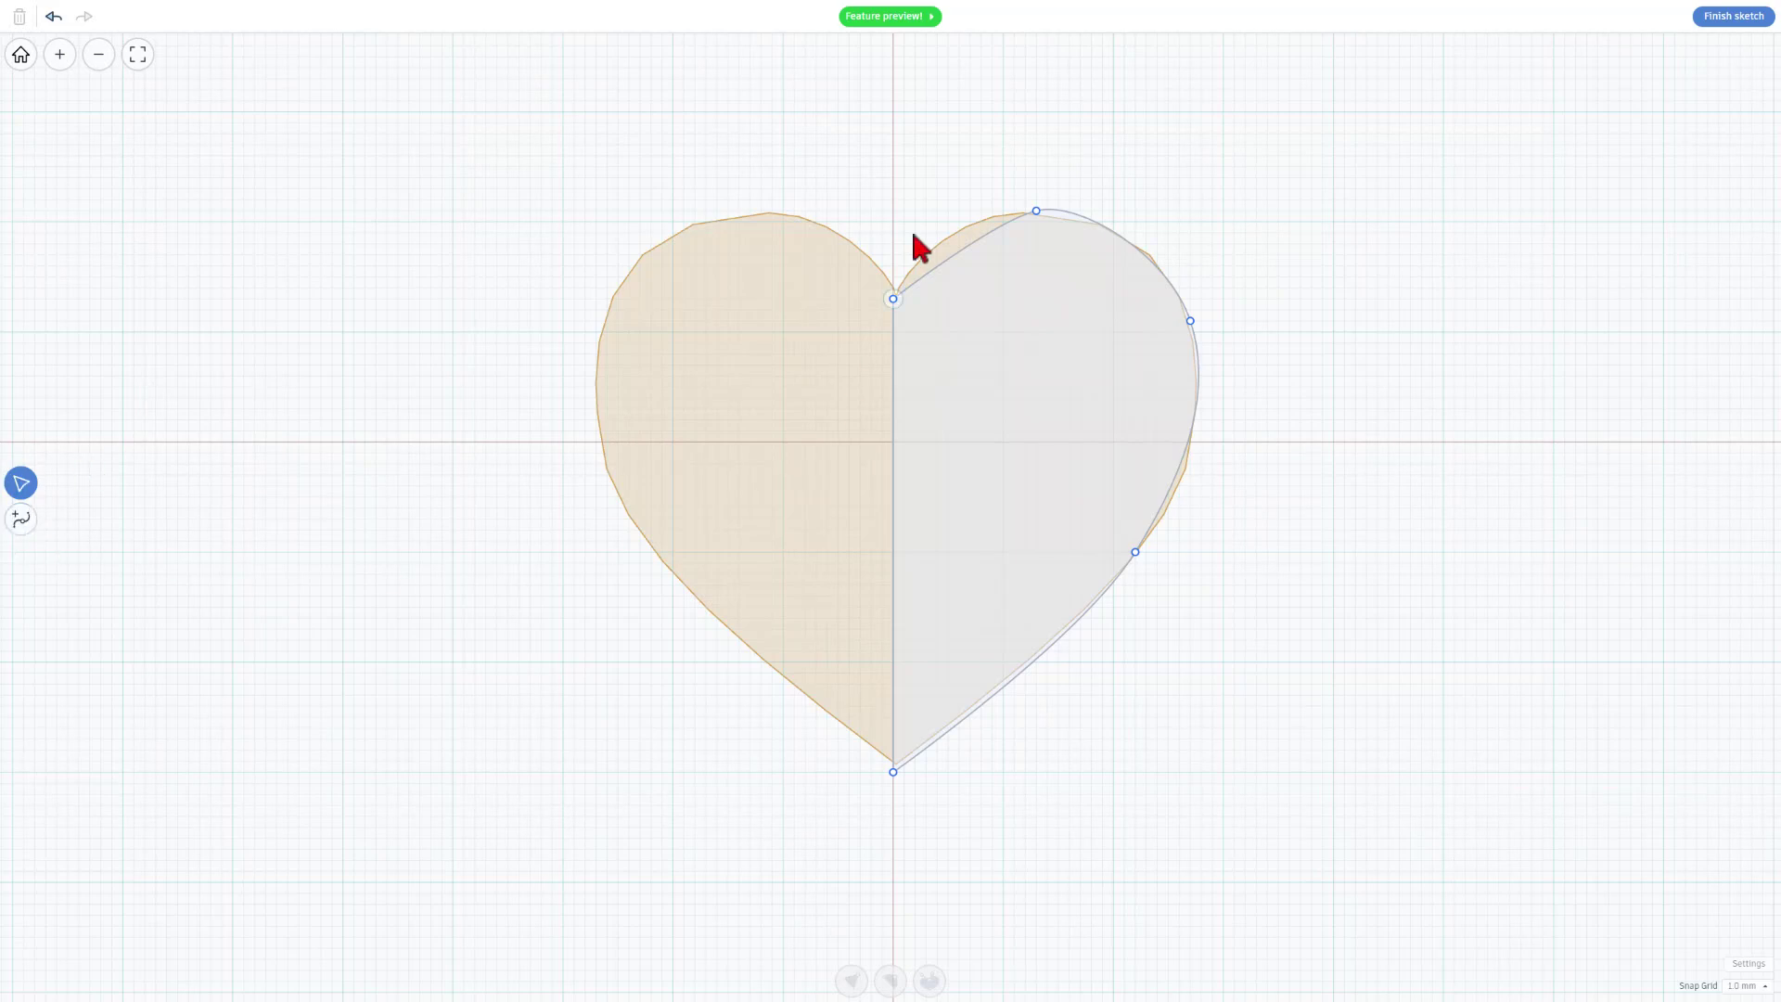
Bend the top curve, nudge the right-side point down, and finish the sketch.
drag(1037, 211, 937, 211)
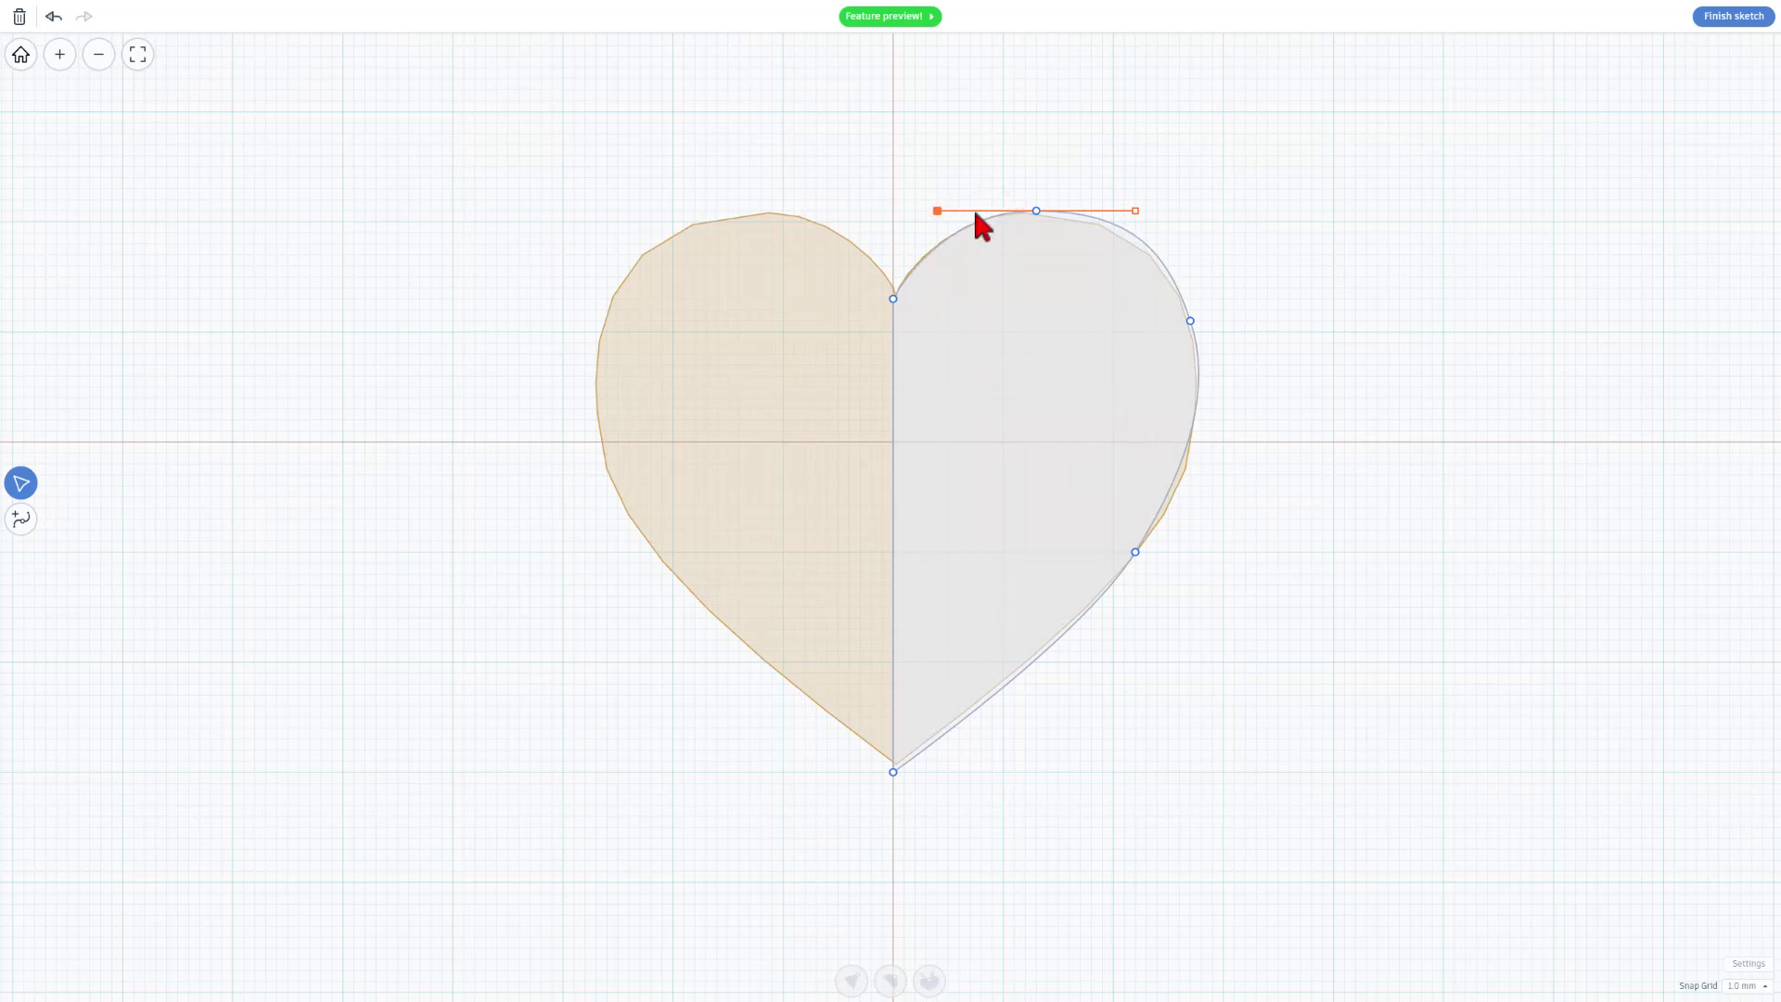
click(1036, 211)
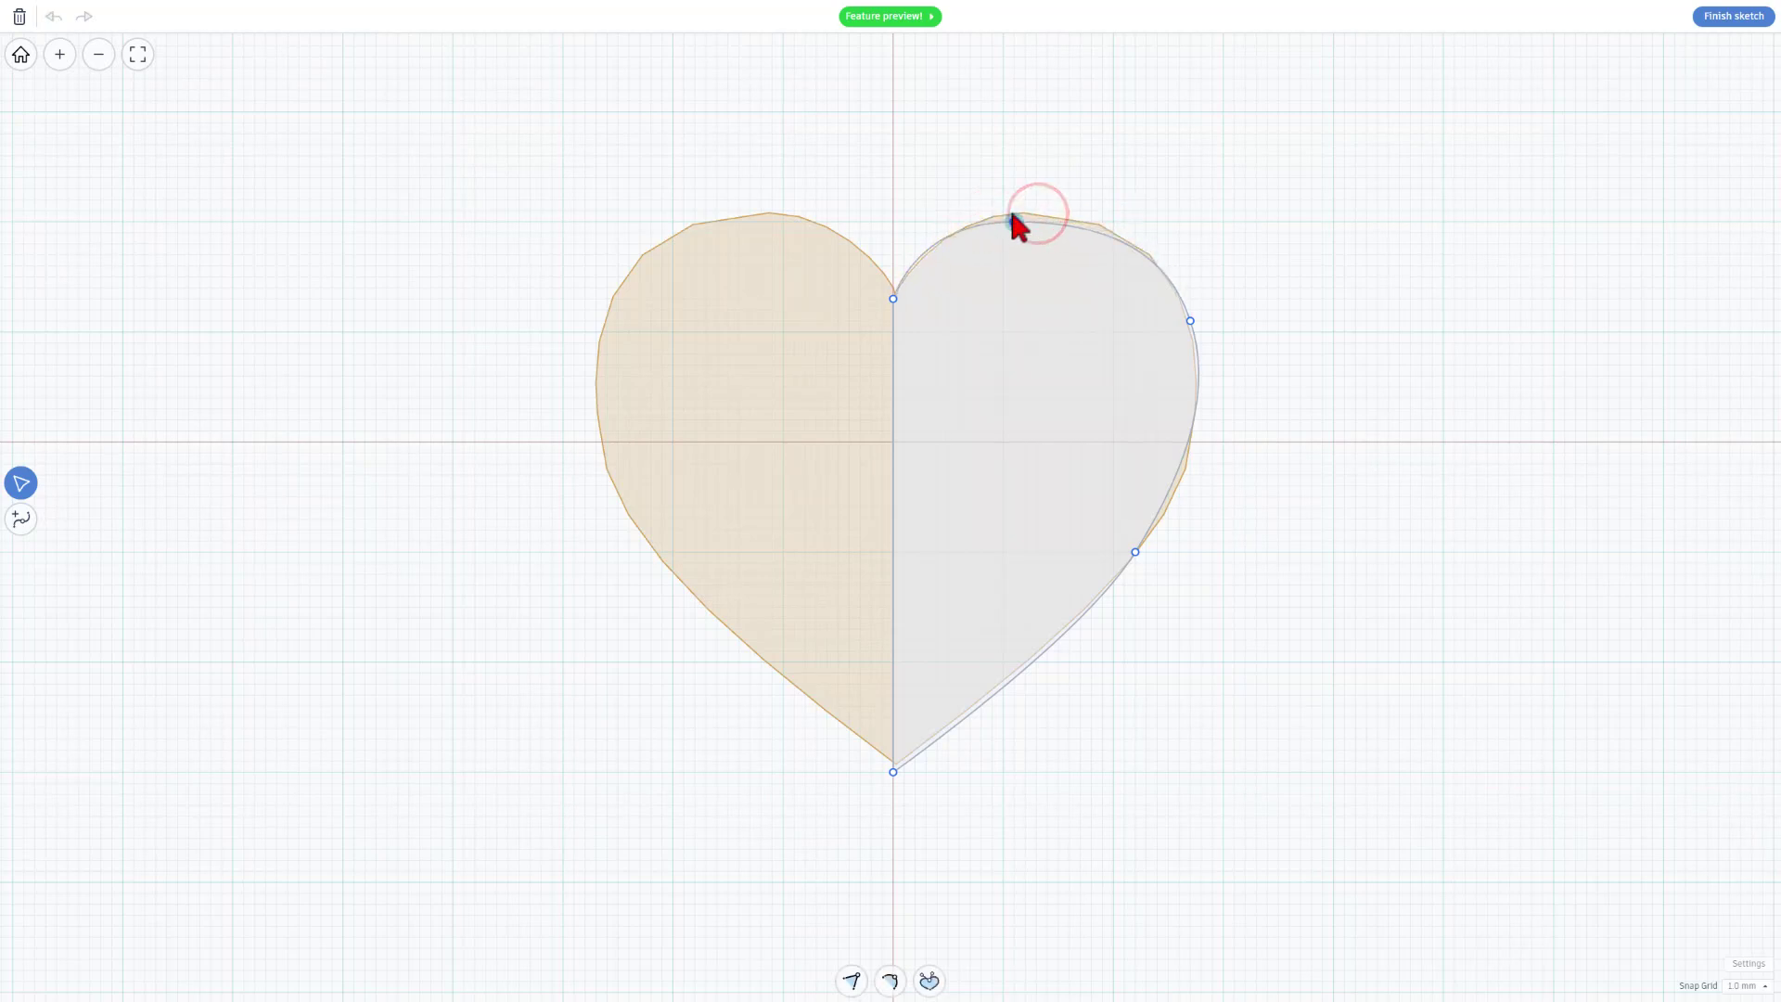
click(1025, 212)
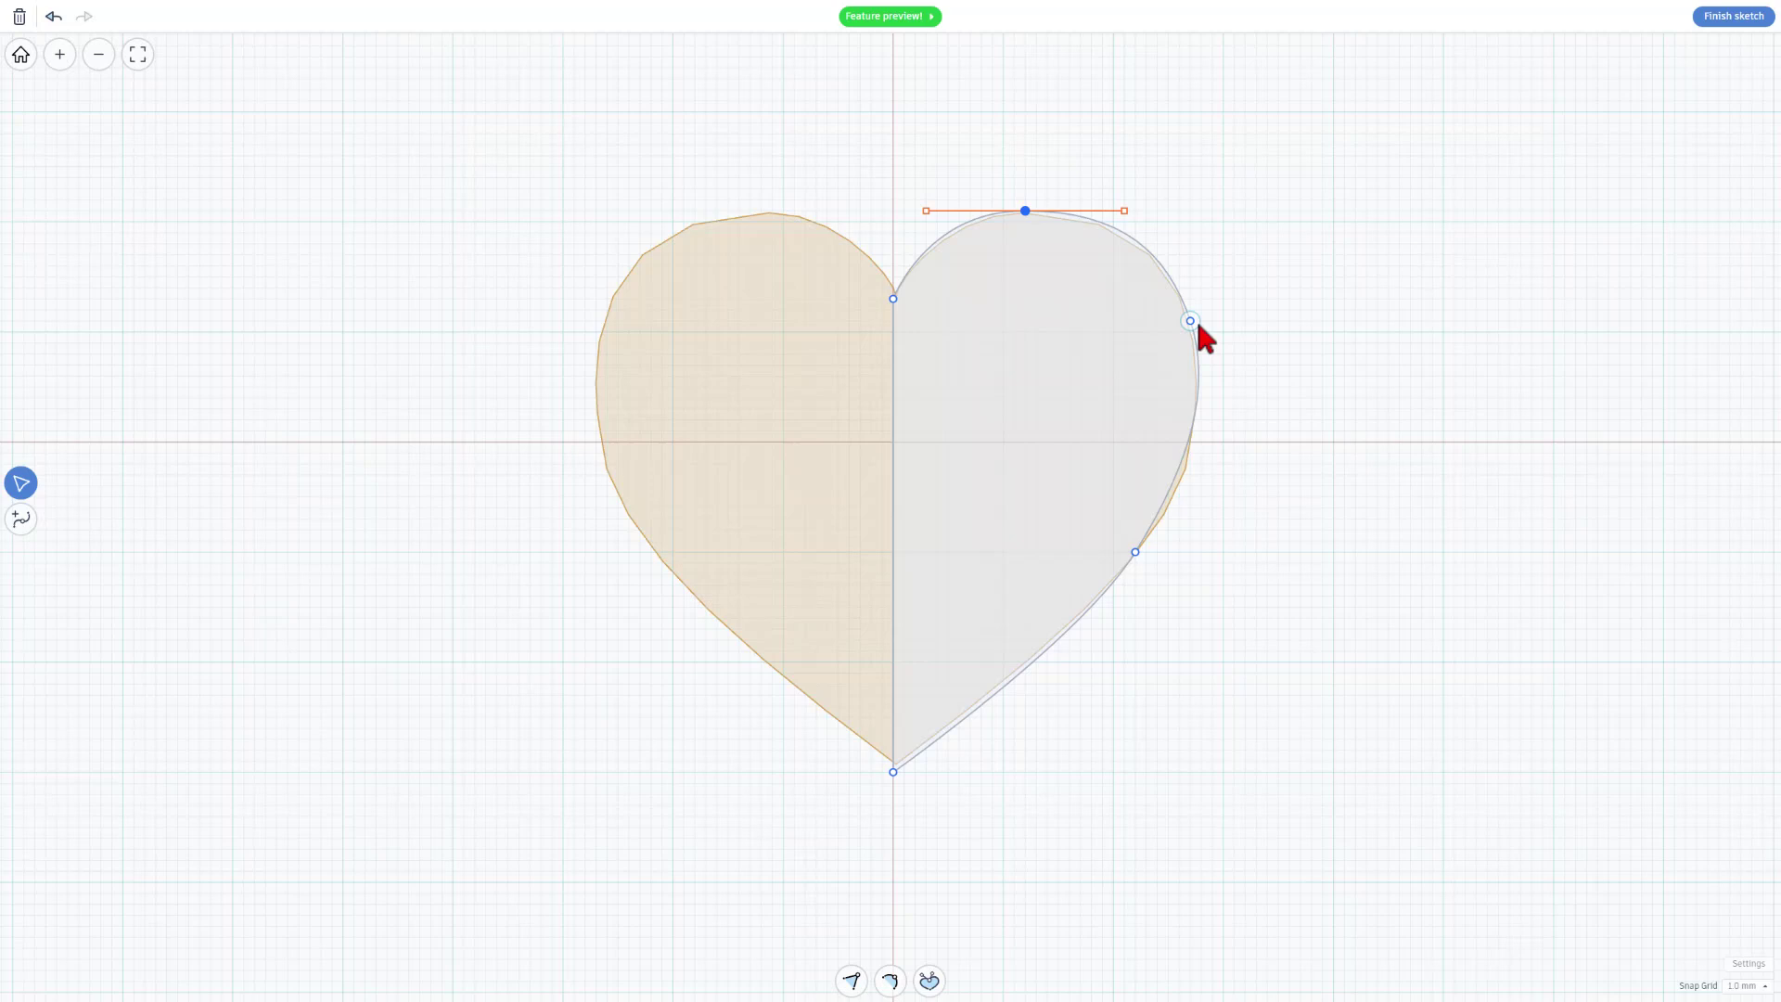
click(1191, 321)
drag(1191, 321, 1191, 331)
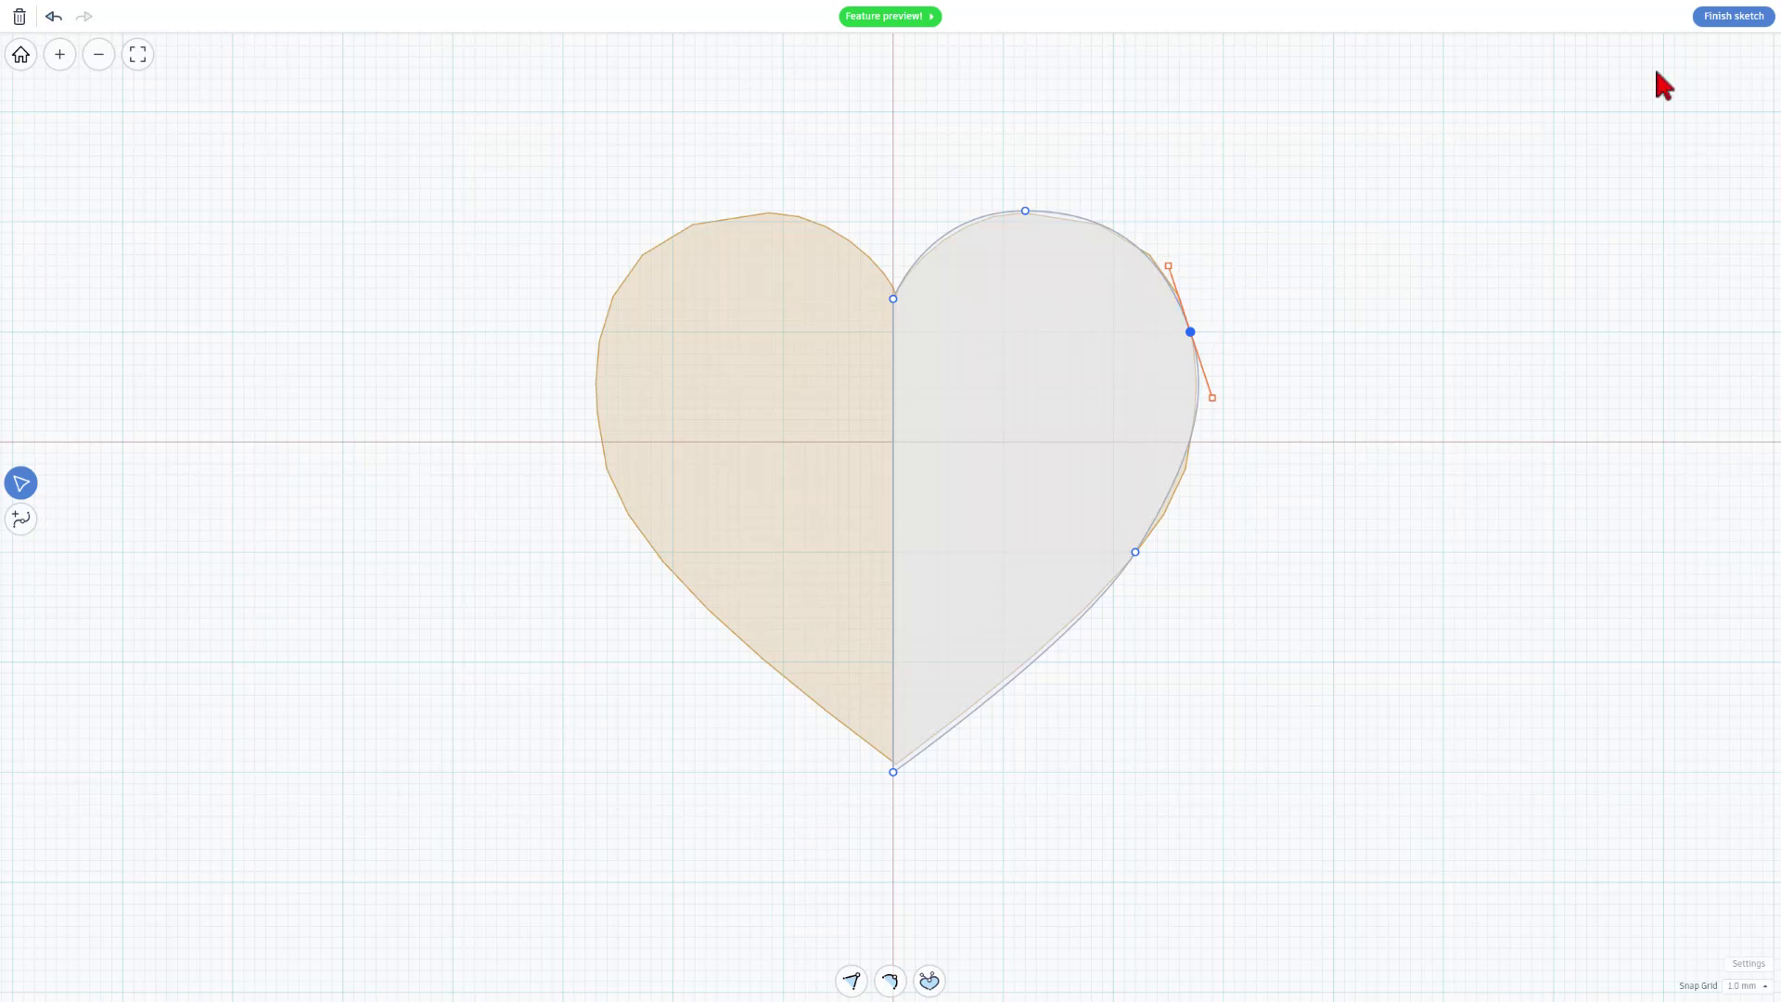
click(1732, 18)
Delete the original brown heart and select the blue sketched heart half.
mouse_move(1067, 590)
right_down()
mouse_move(845, 387)
mouse_move(959, 321)
mouse_move(1094, 418)
mouse_move(770, 519)
right_up()
click(755, 542)
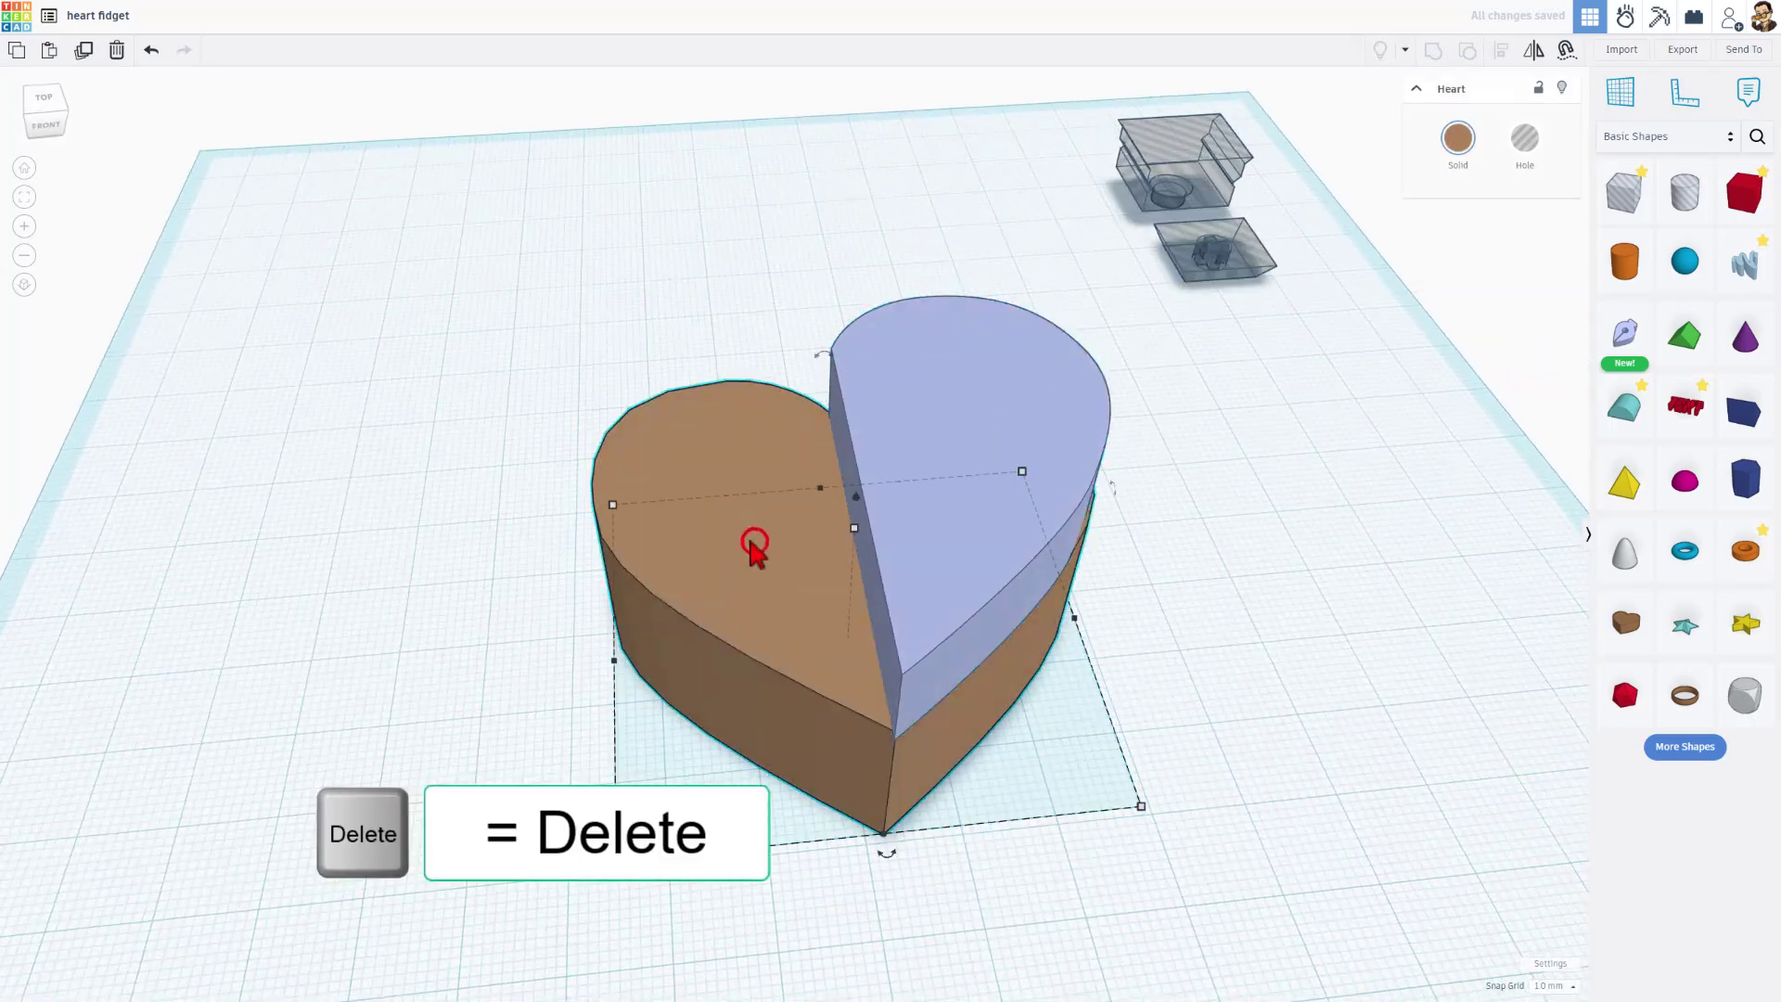
key(d)
key(Delete)
click(914, 475)
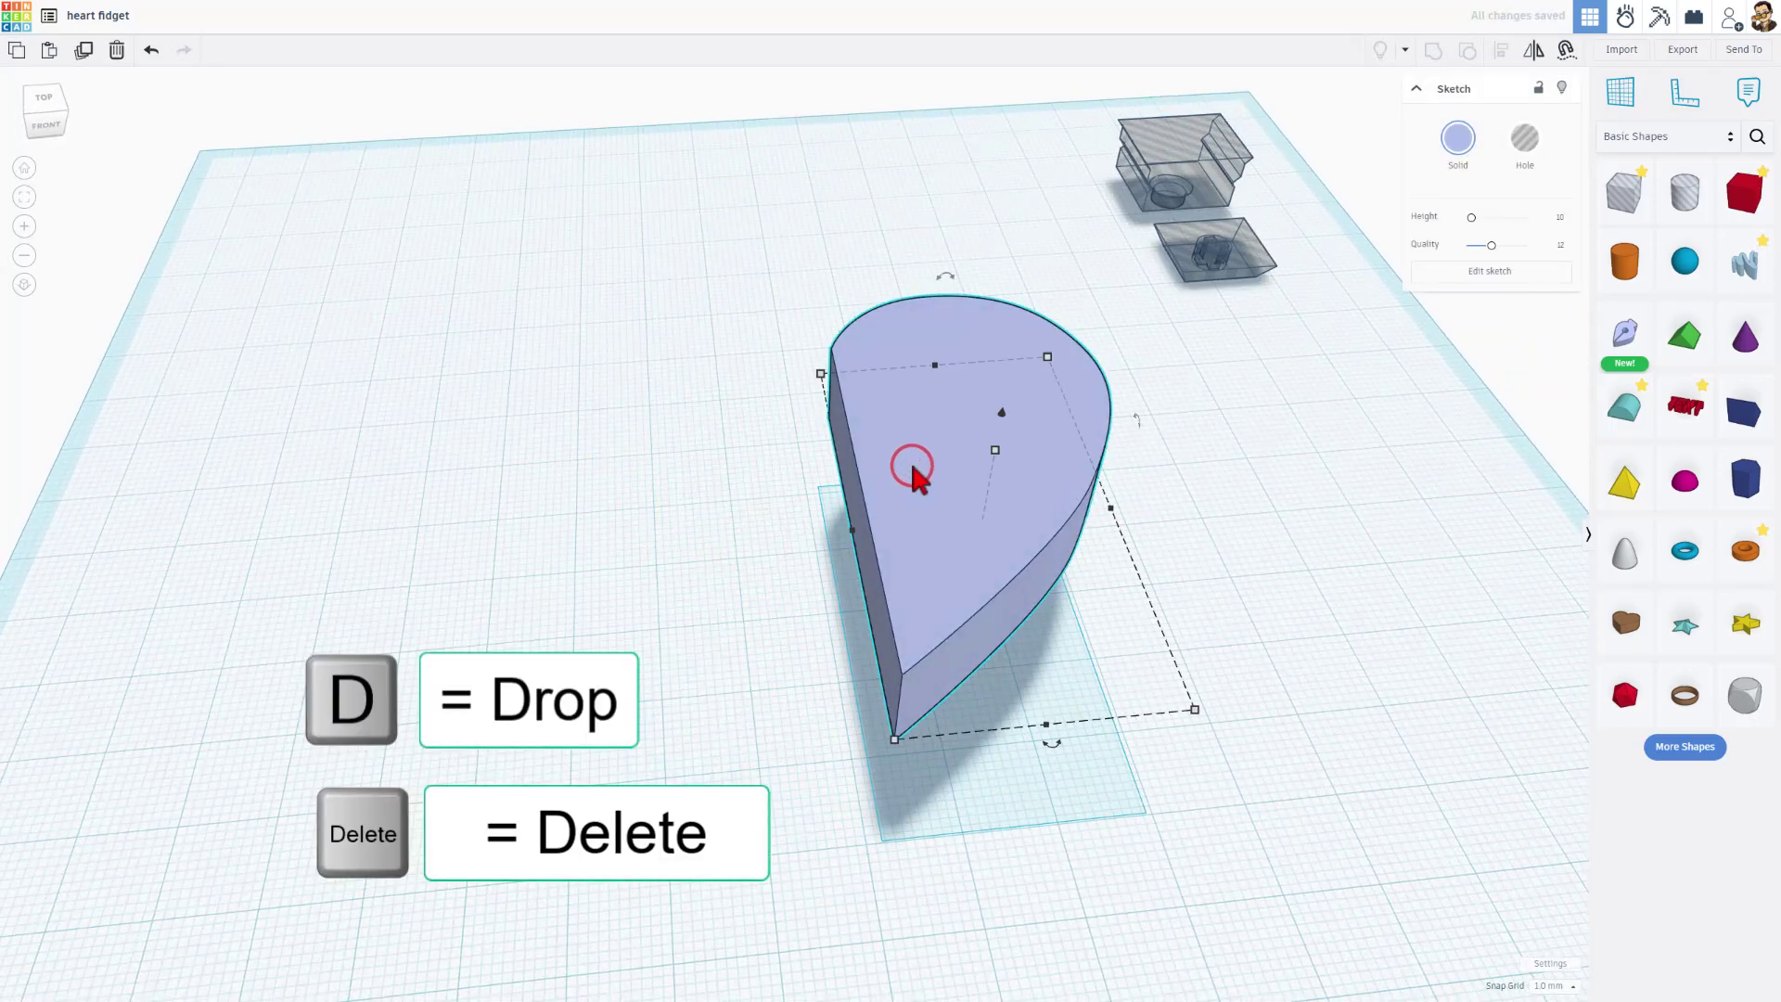
mouse_move(922, 472)
right_down()
mouse_move(970, 609)
mouse_move(922, 620)
right_up()
Duplicate the heart half, shift the copy left, and mirror it left to right.
key(ctrl+d)
click(921, 617)
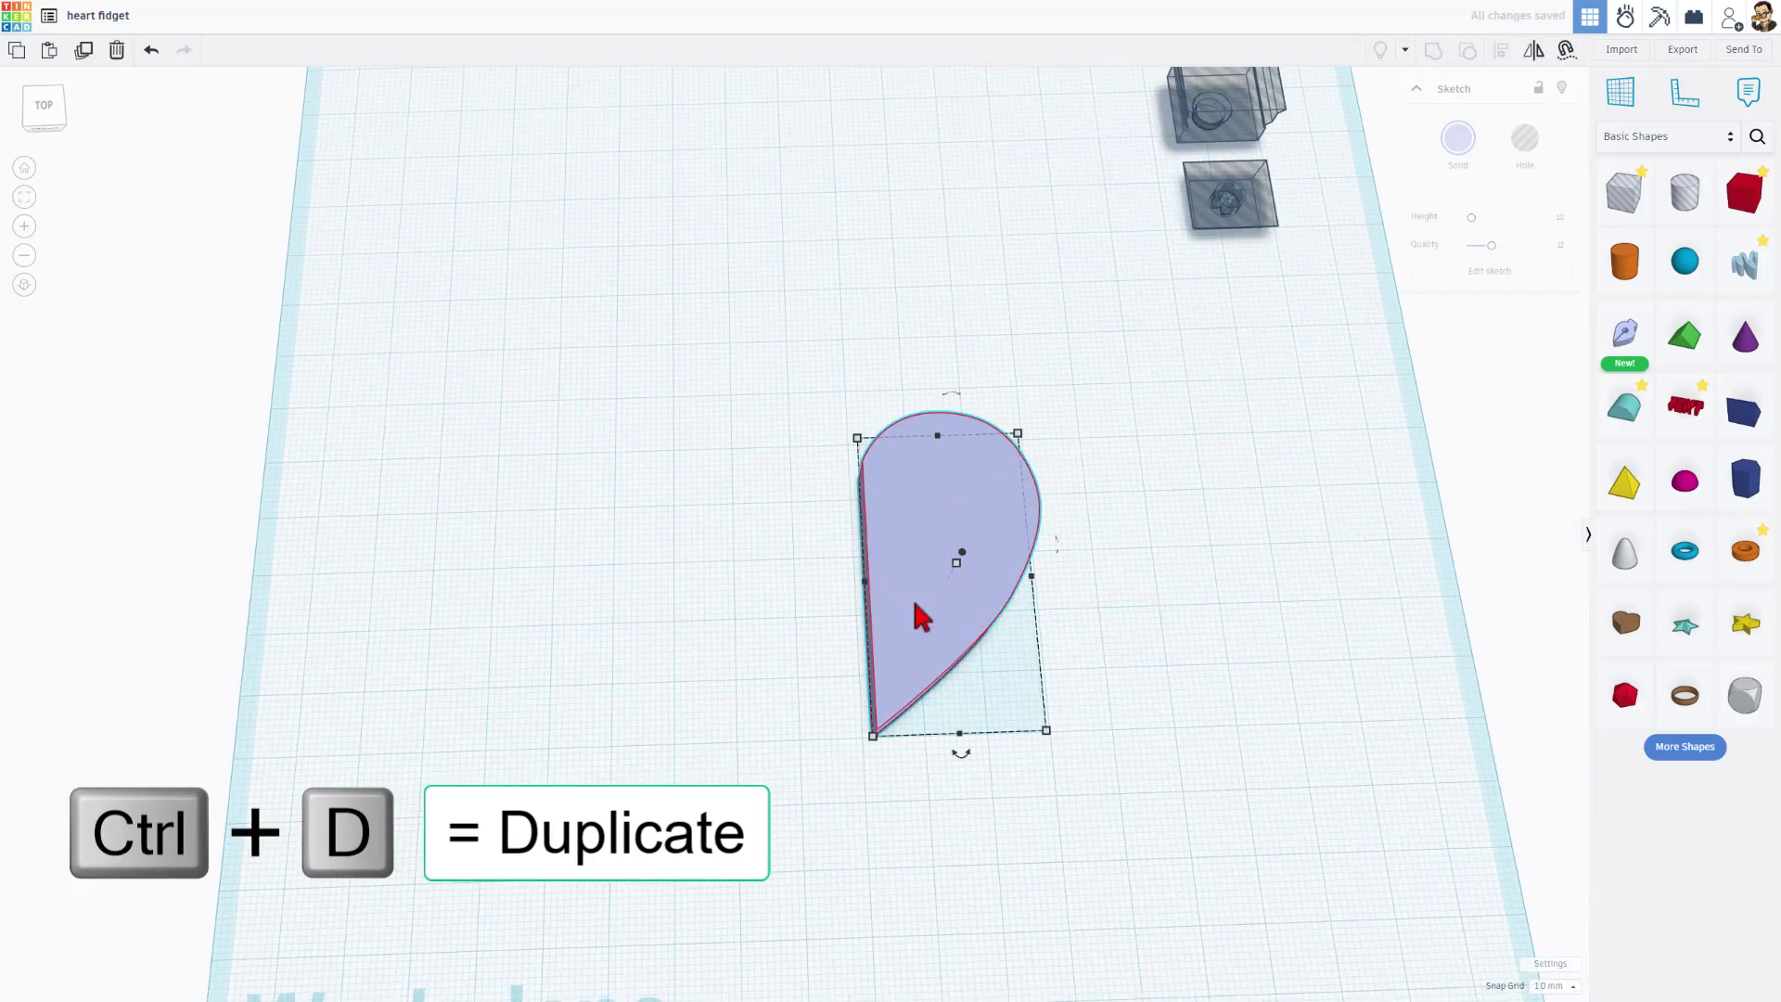
key(shift+Left)
key(shift+Left)
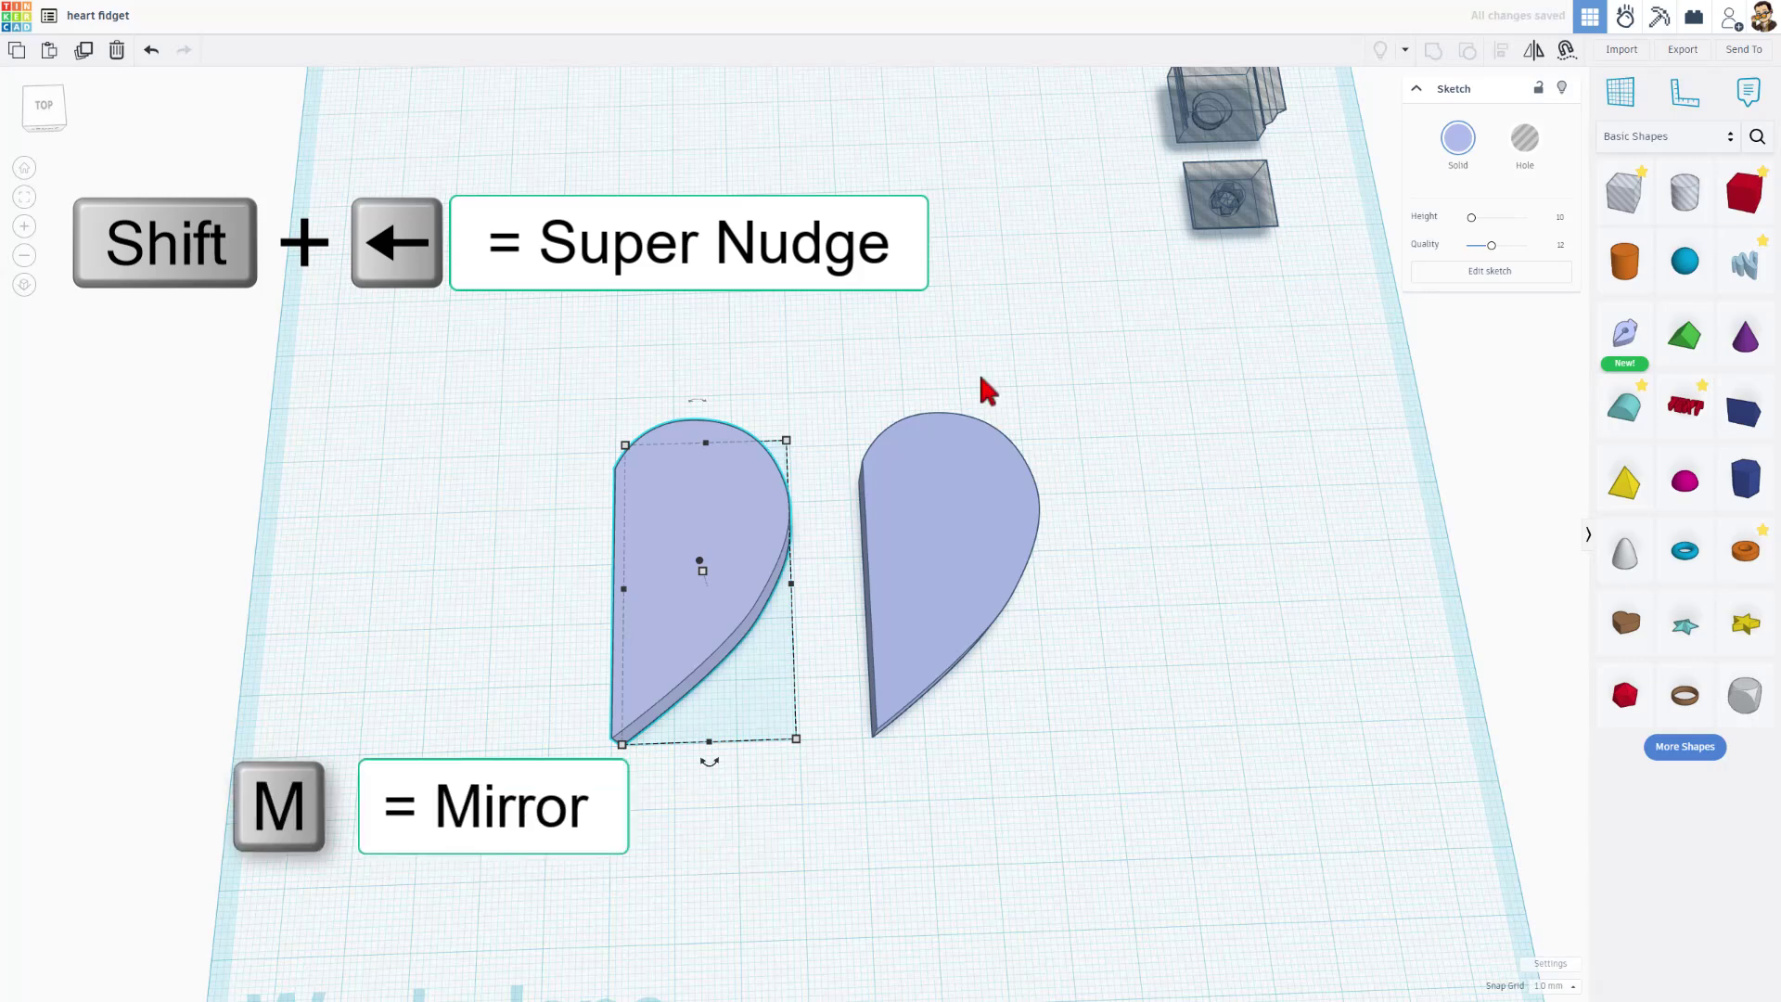
key(m)
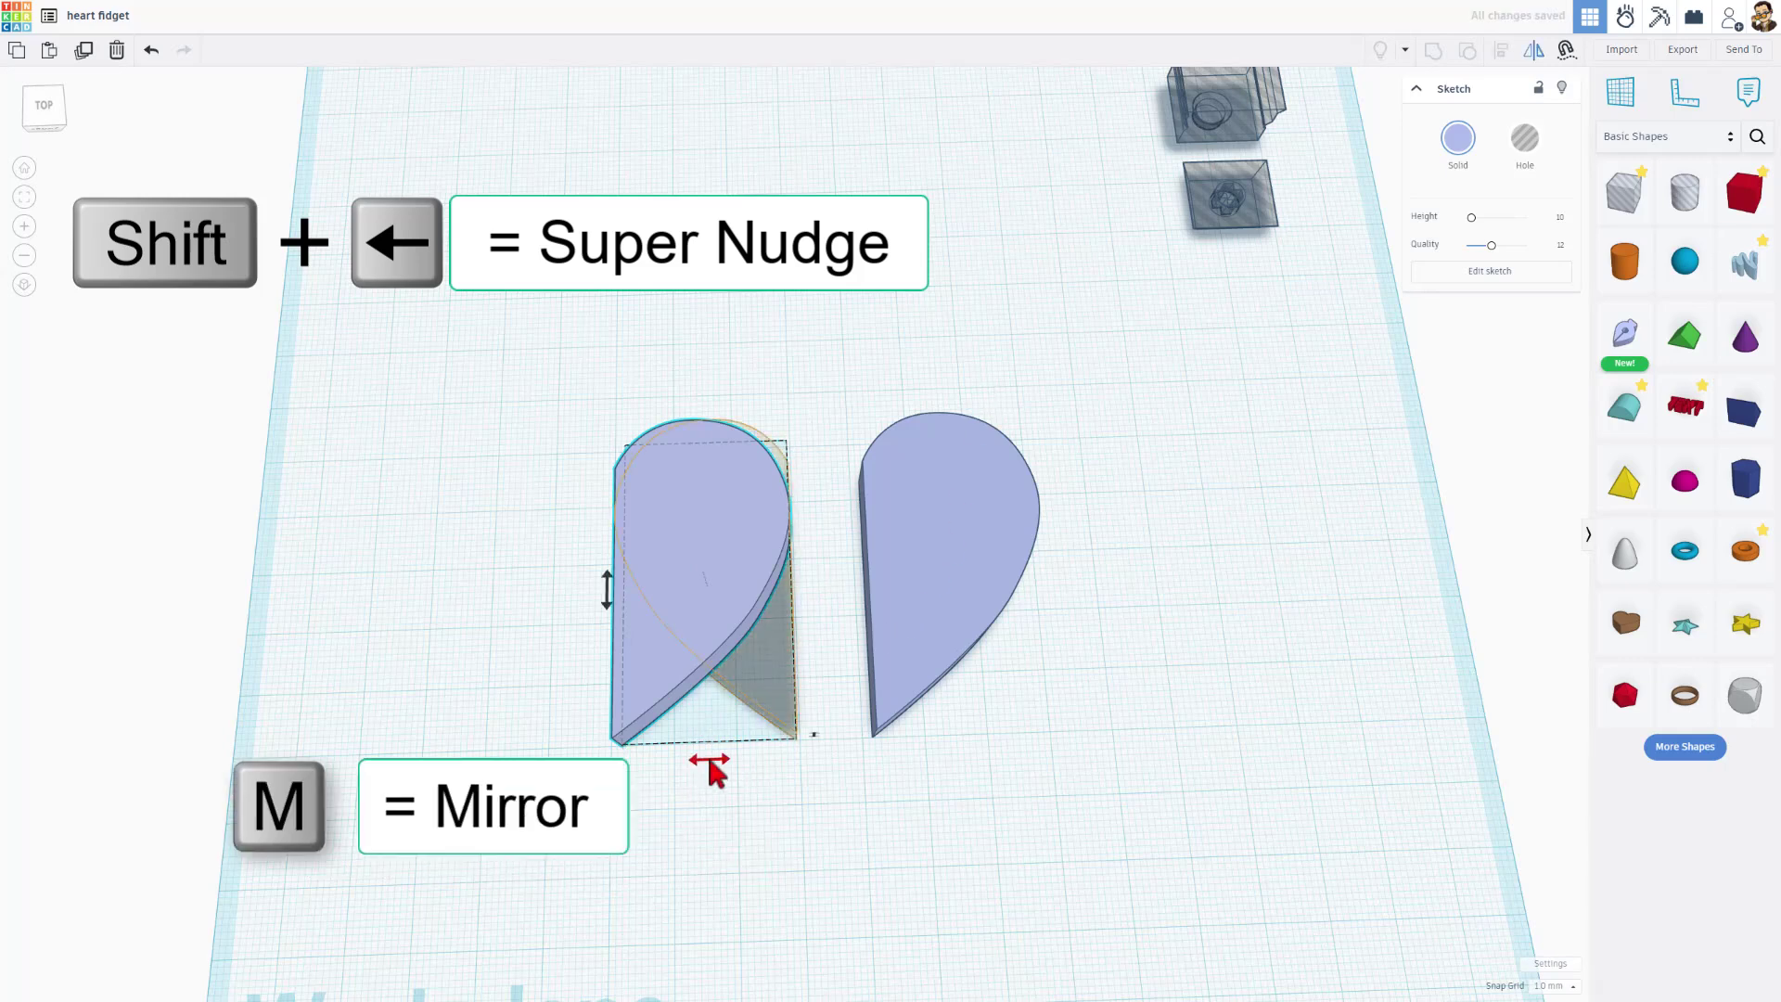
click(711, 761)
right_drag(825, 723, 988, 687)
click(992, 691)
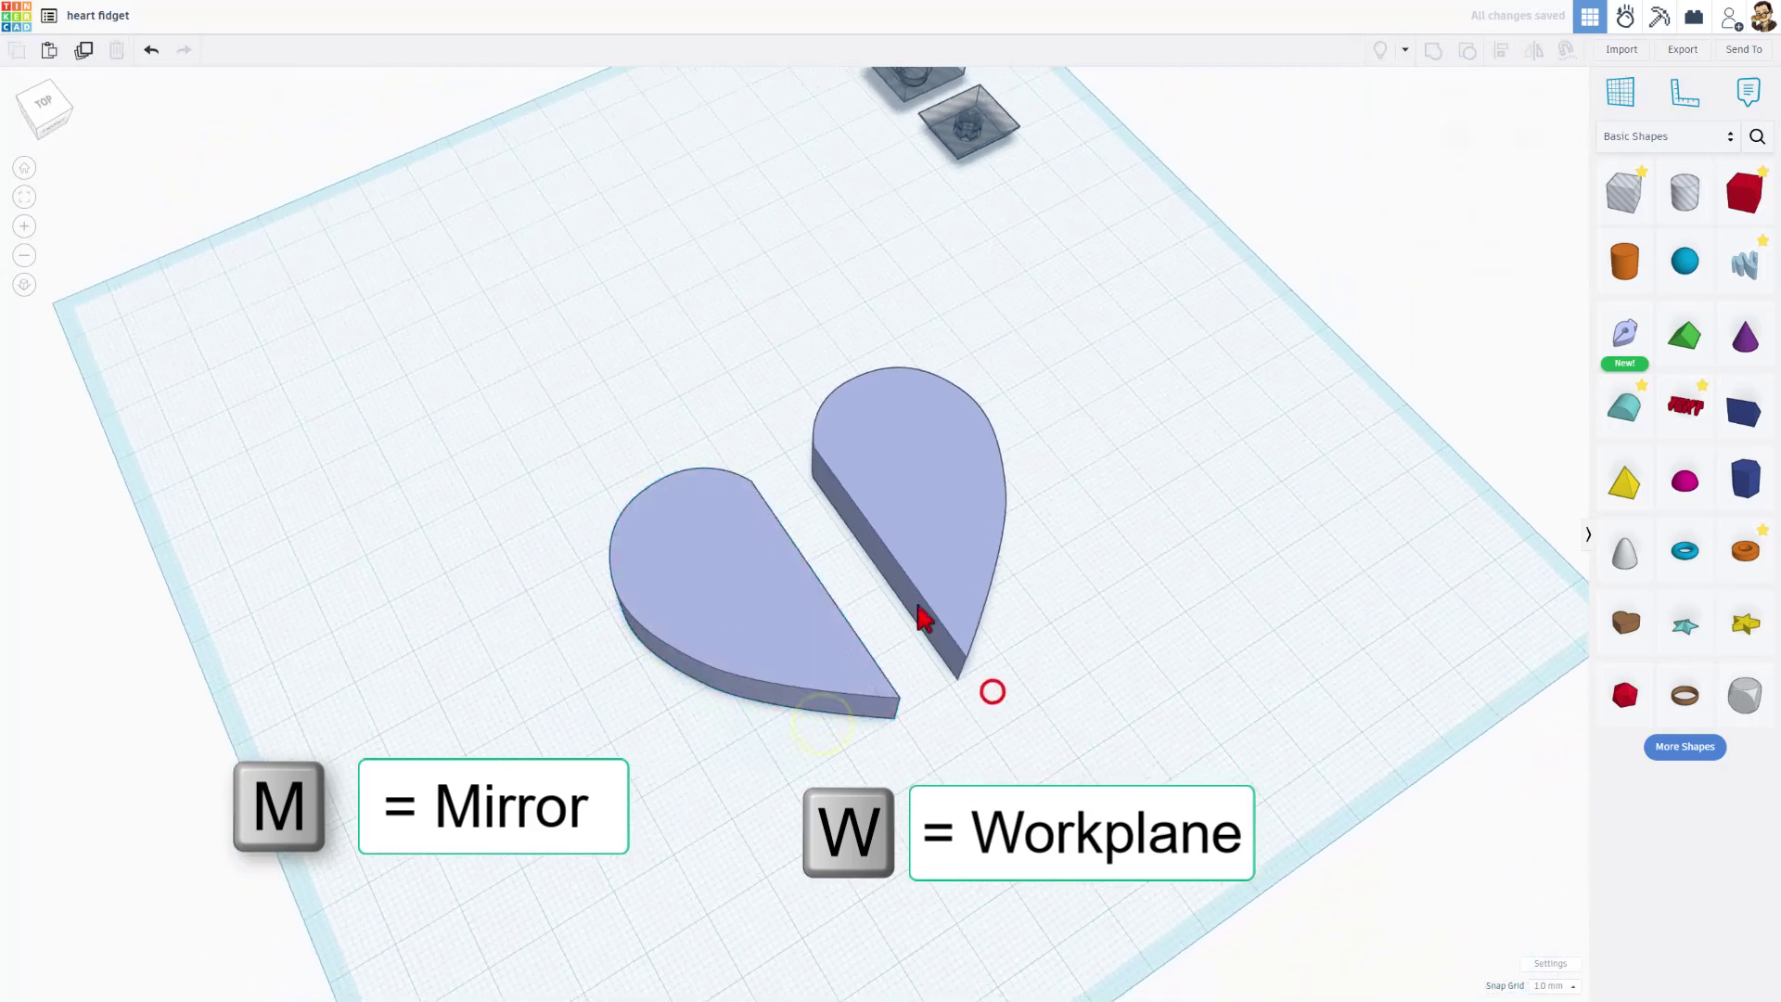
Drop the left half against the right half's flat side, then reset the workplane.
key(w)
click(898, 577)
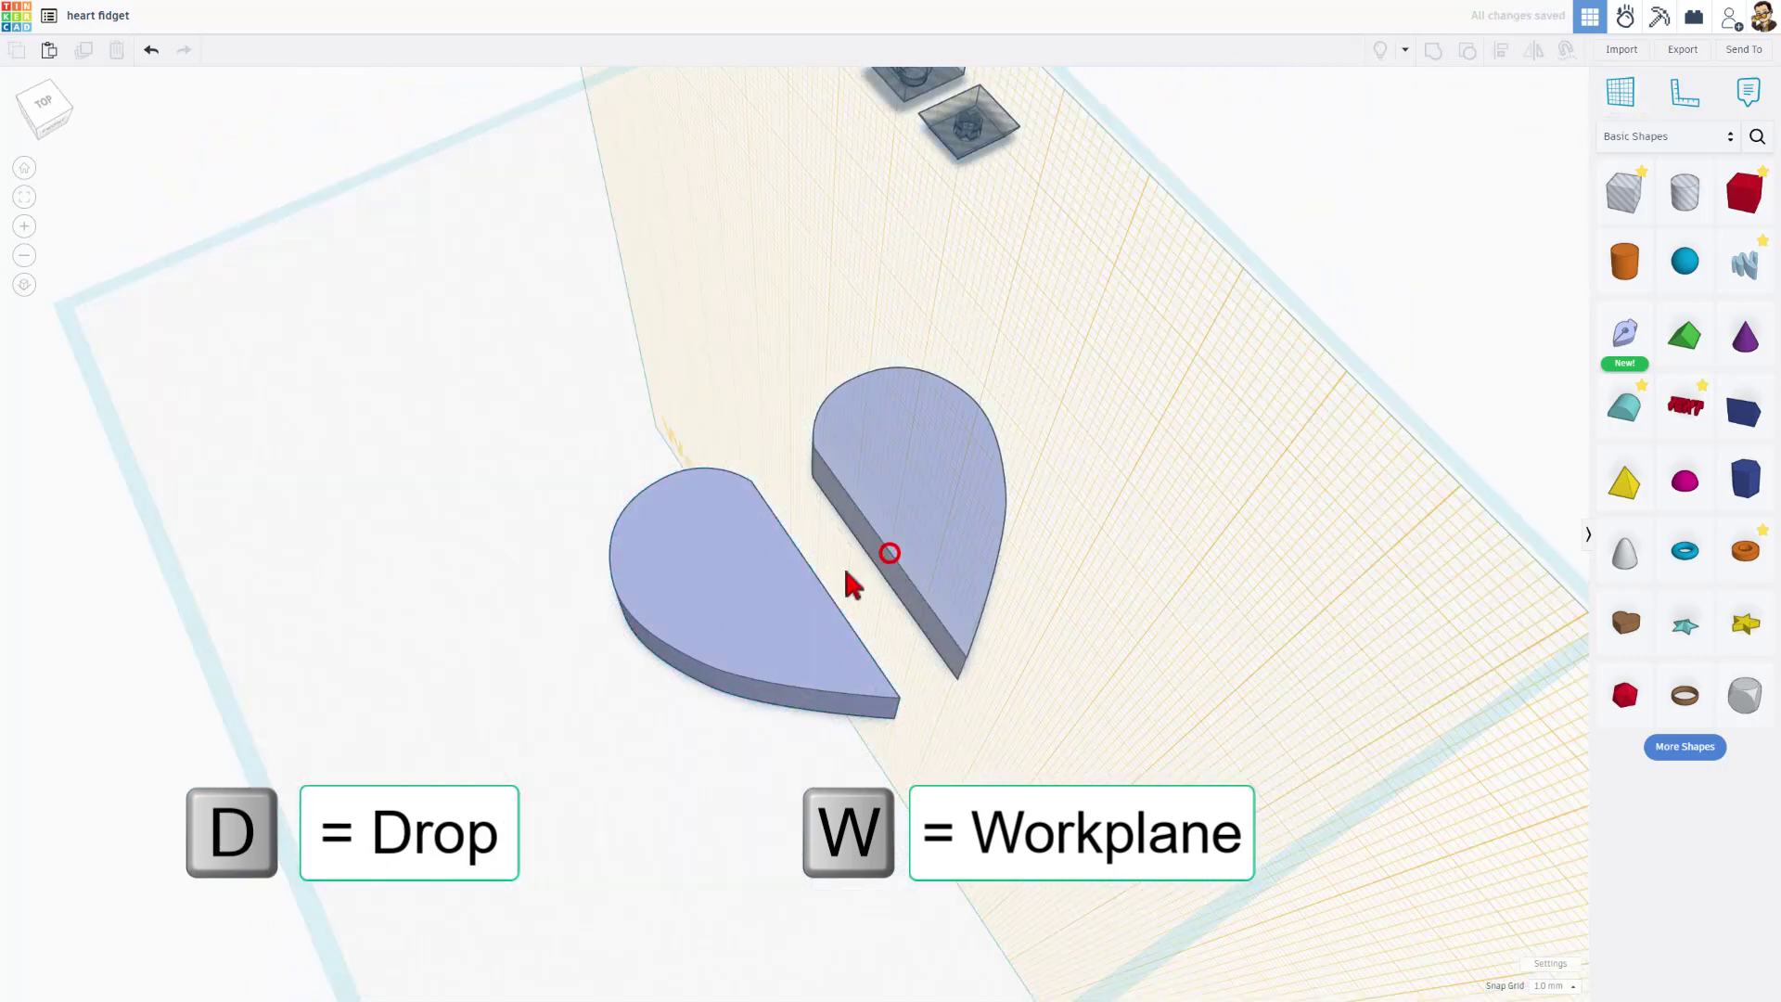
click(782, 605)
key(d)
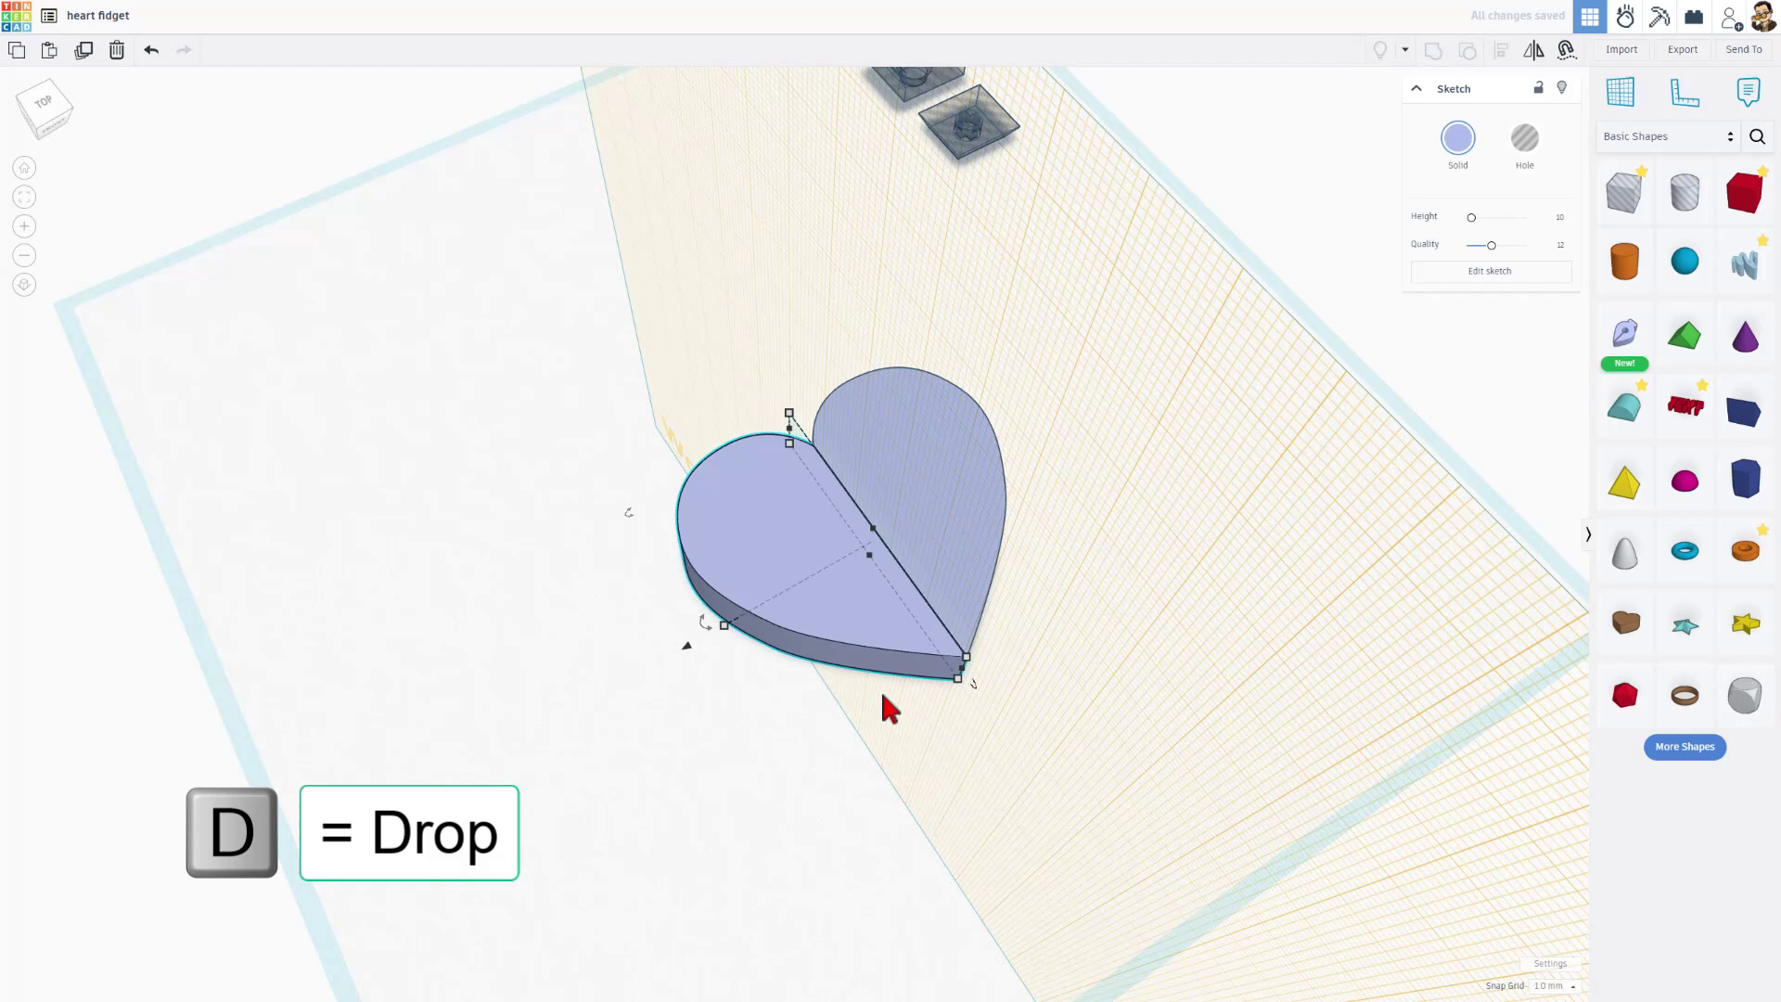
key(w)
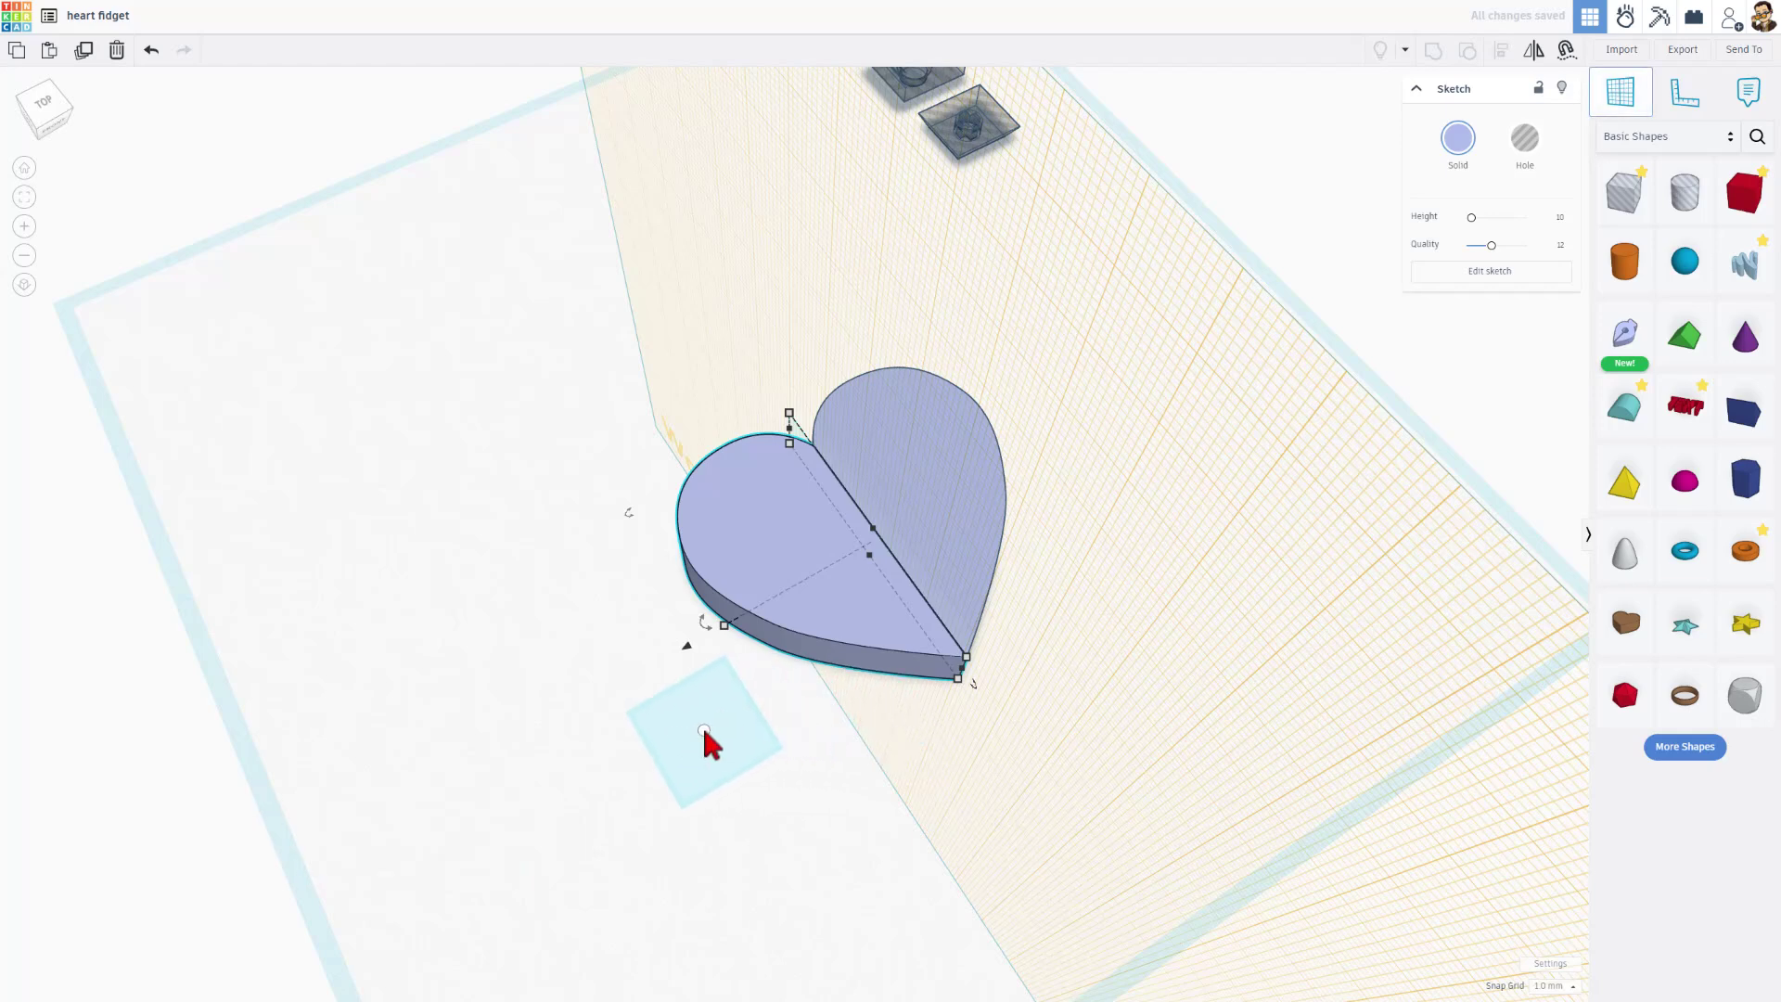
click(677, 729)
Select both heart halves and group them into one heart.
right_drag(686, 753, 668, 625)
drag(659, 516, 1022, 696)
key(ctrl+g)
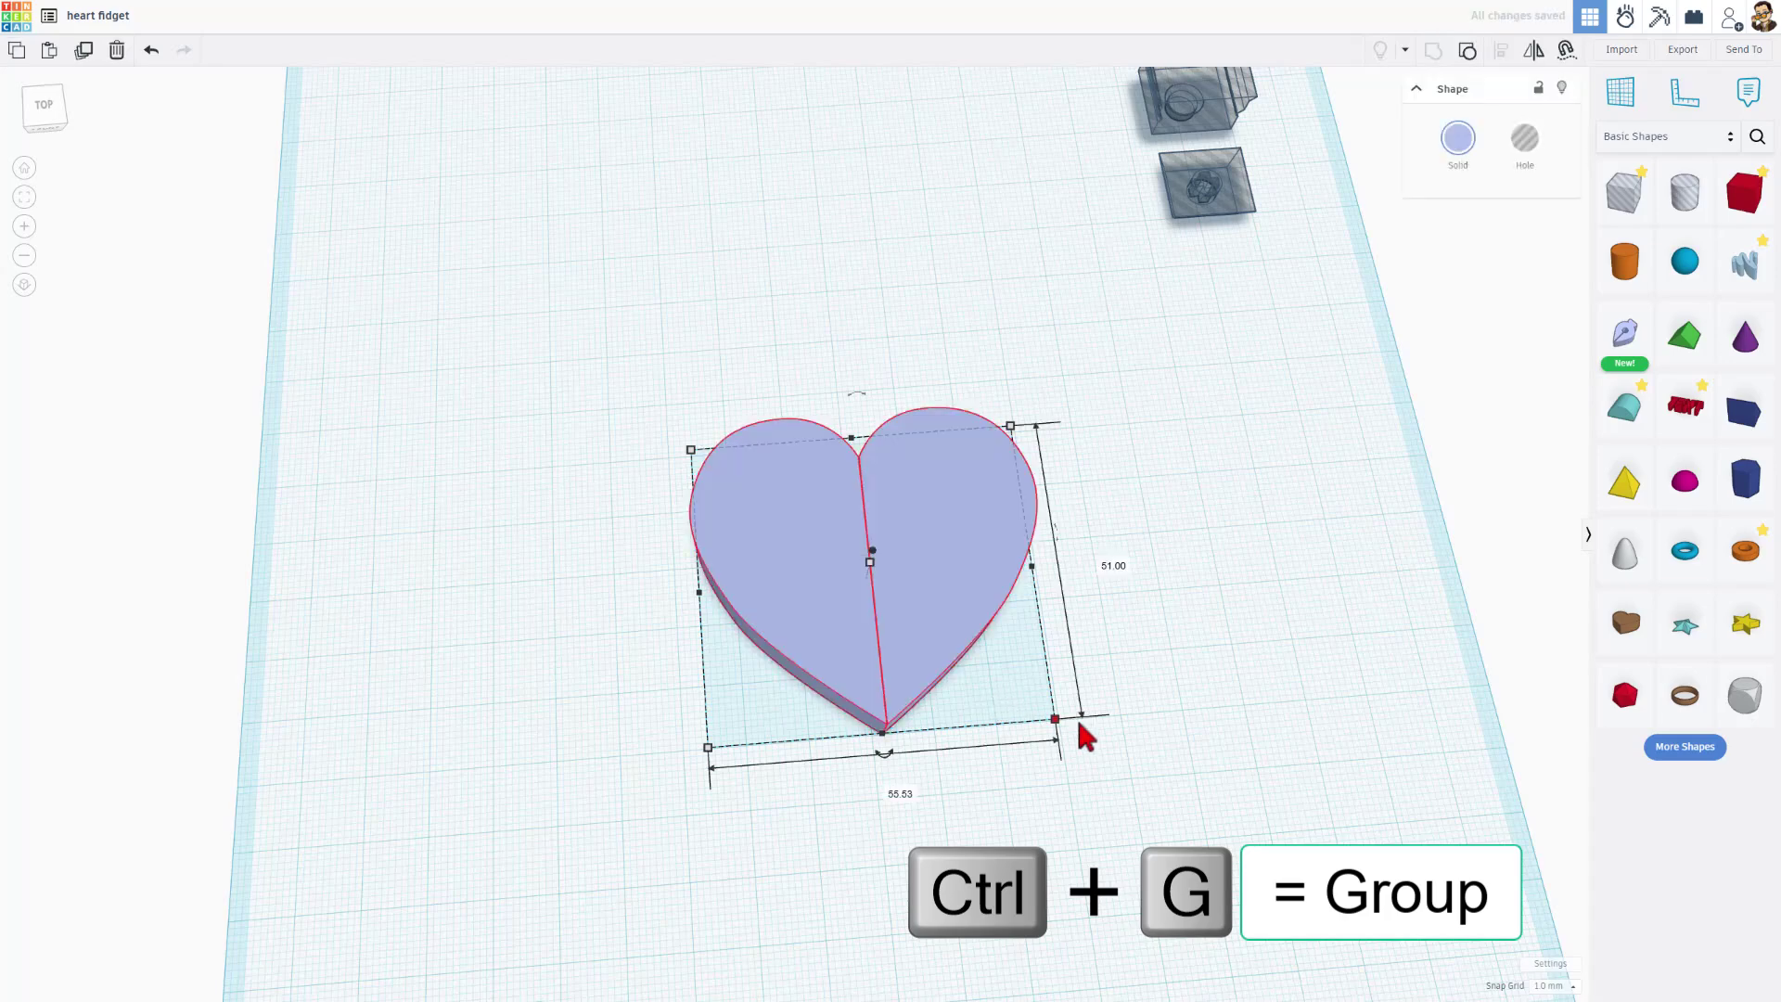
right_drag(1106, 702, 1067, 482)
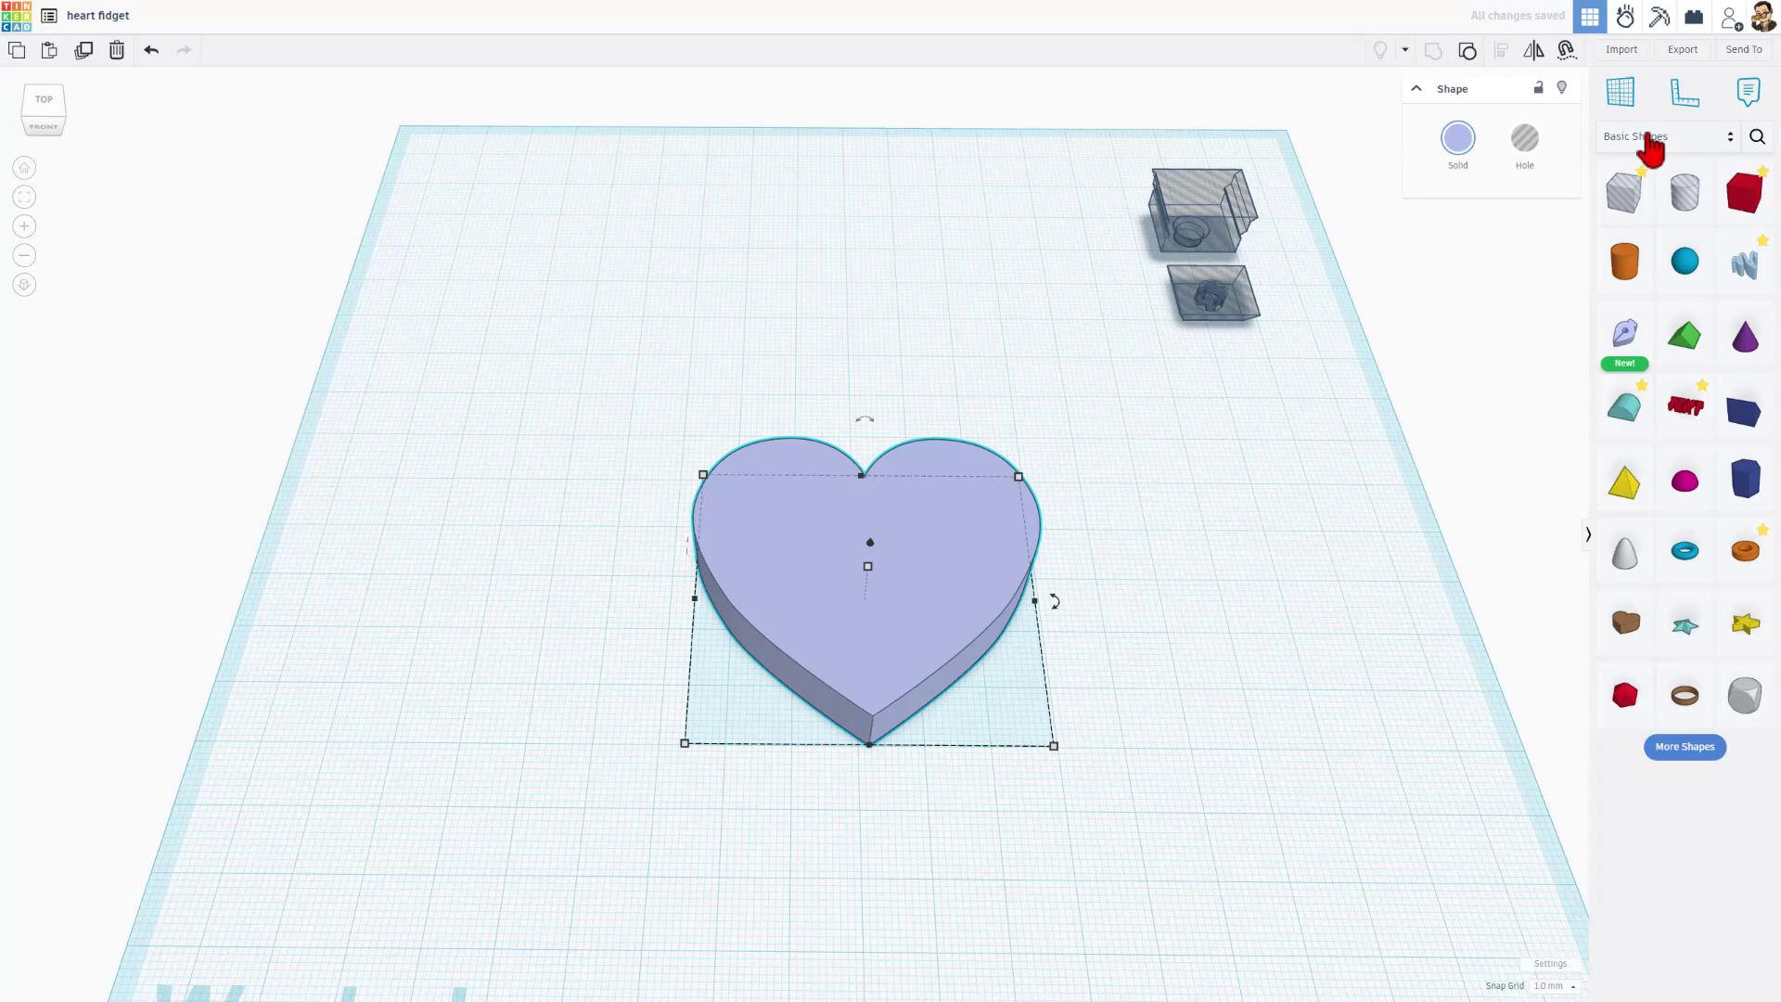
Export the blue heart as an SVG for lasercutting, saving heart fidget.svg to Downloads.
right_drag(1011, 570, 1078, 606)
click(1082, 609)
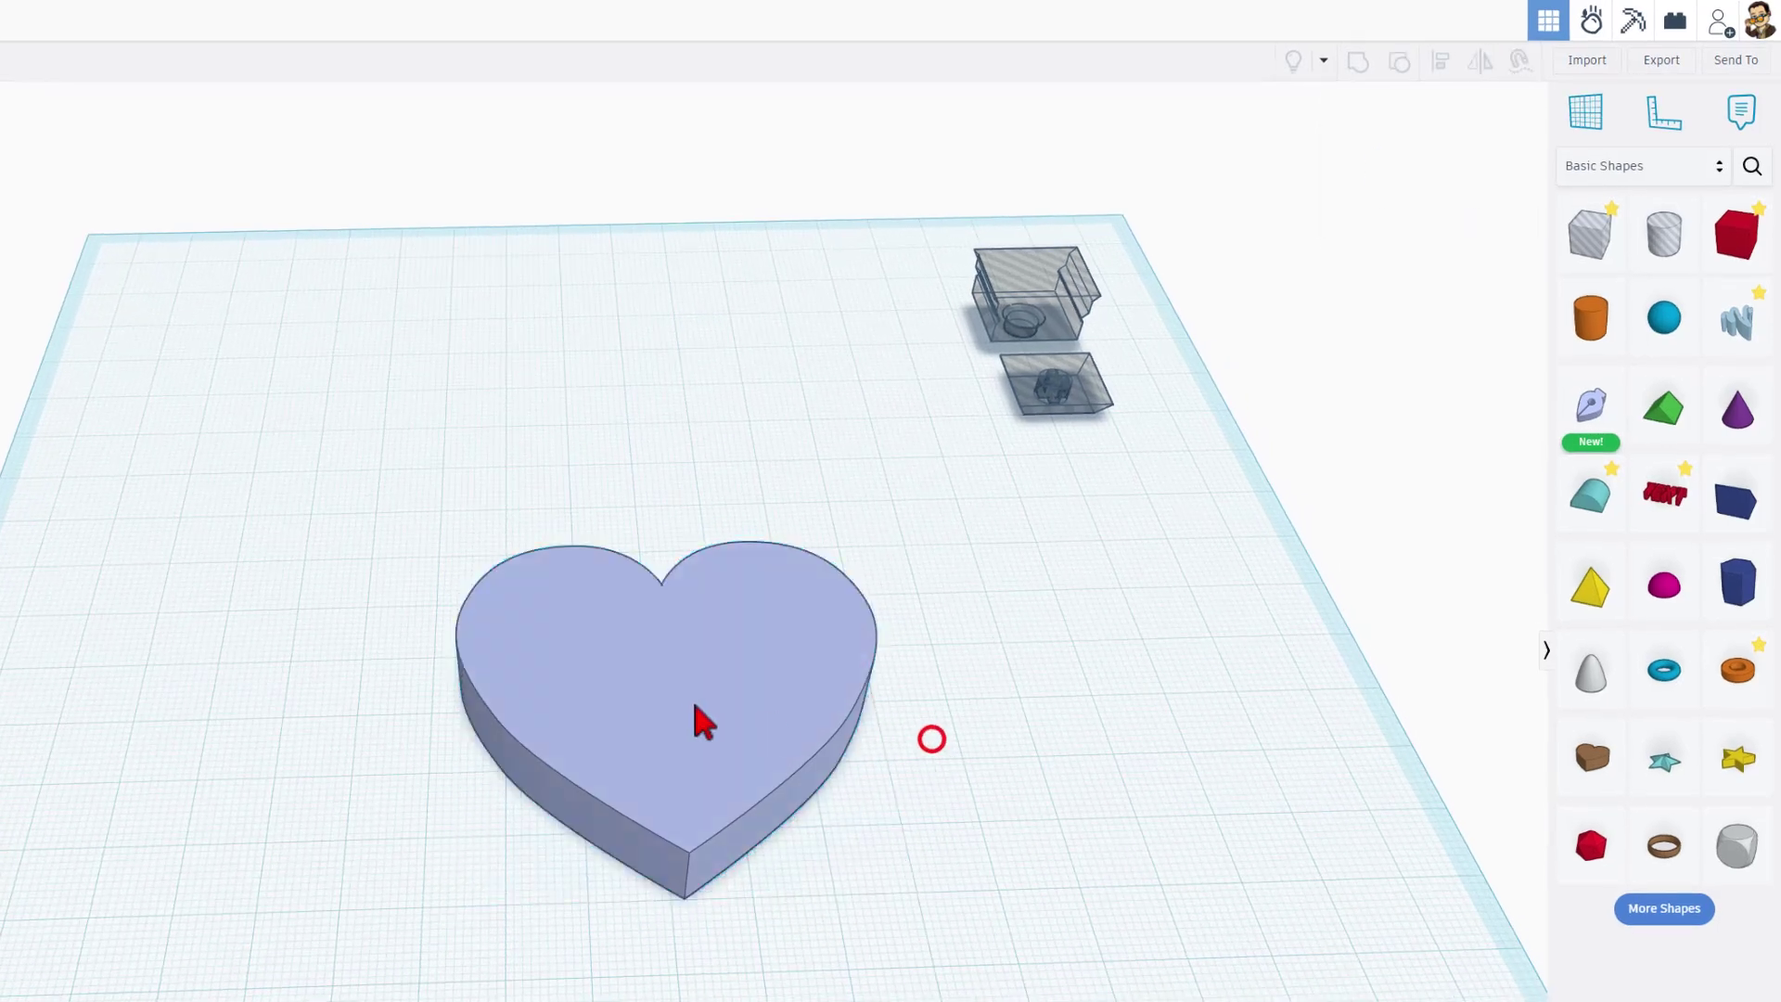
click(698, 716)
right_drag(739, 748, 687, 738)
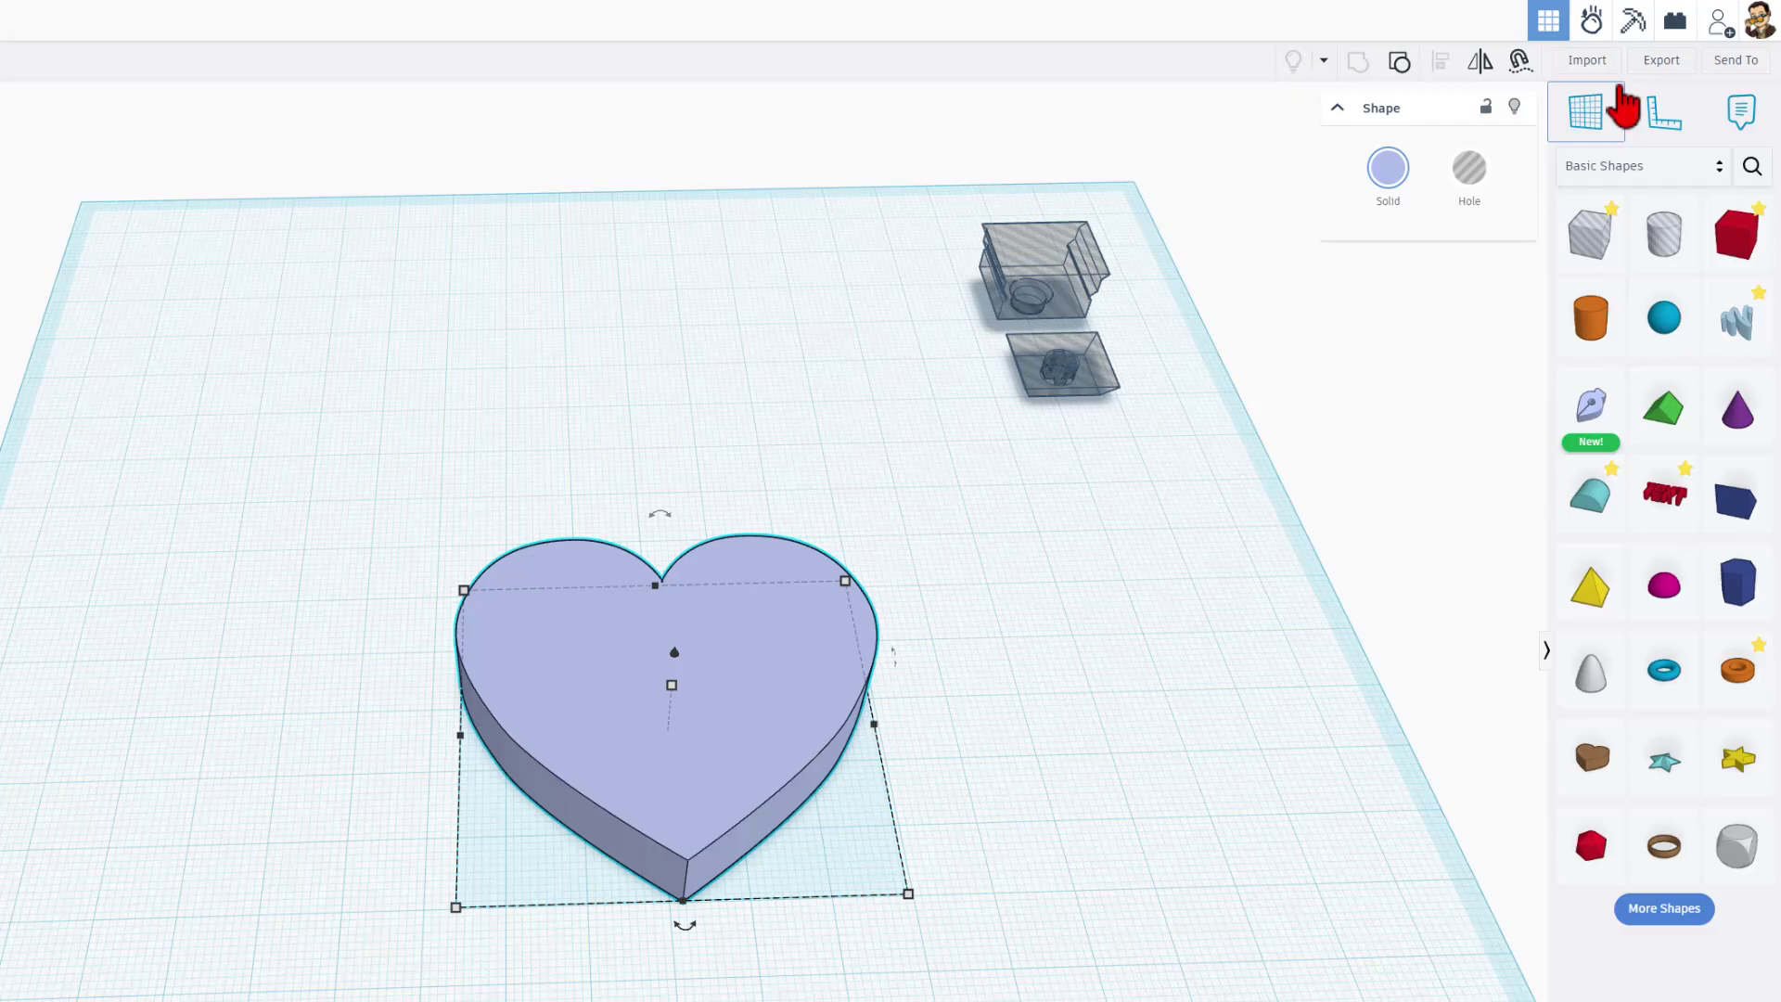
click(1658, 59)
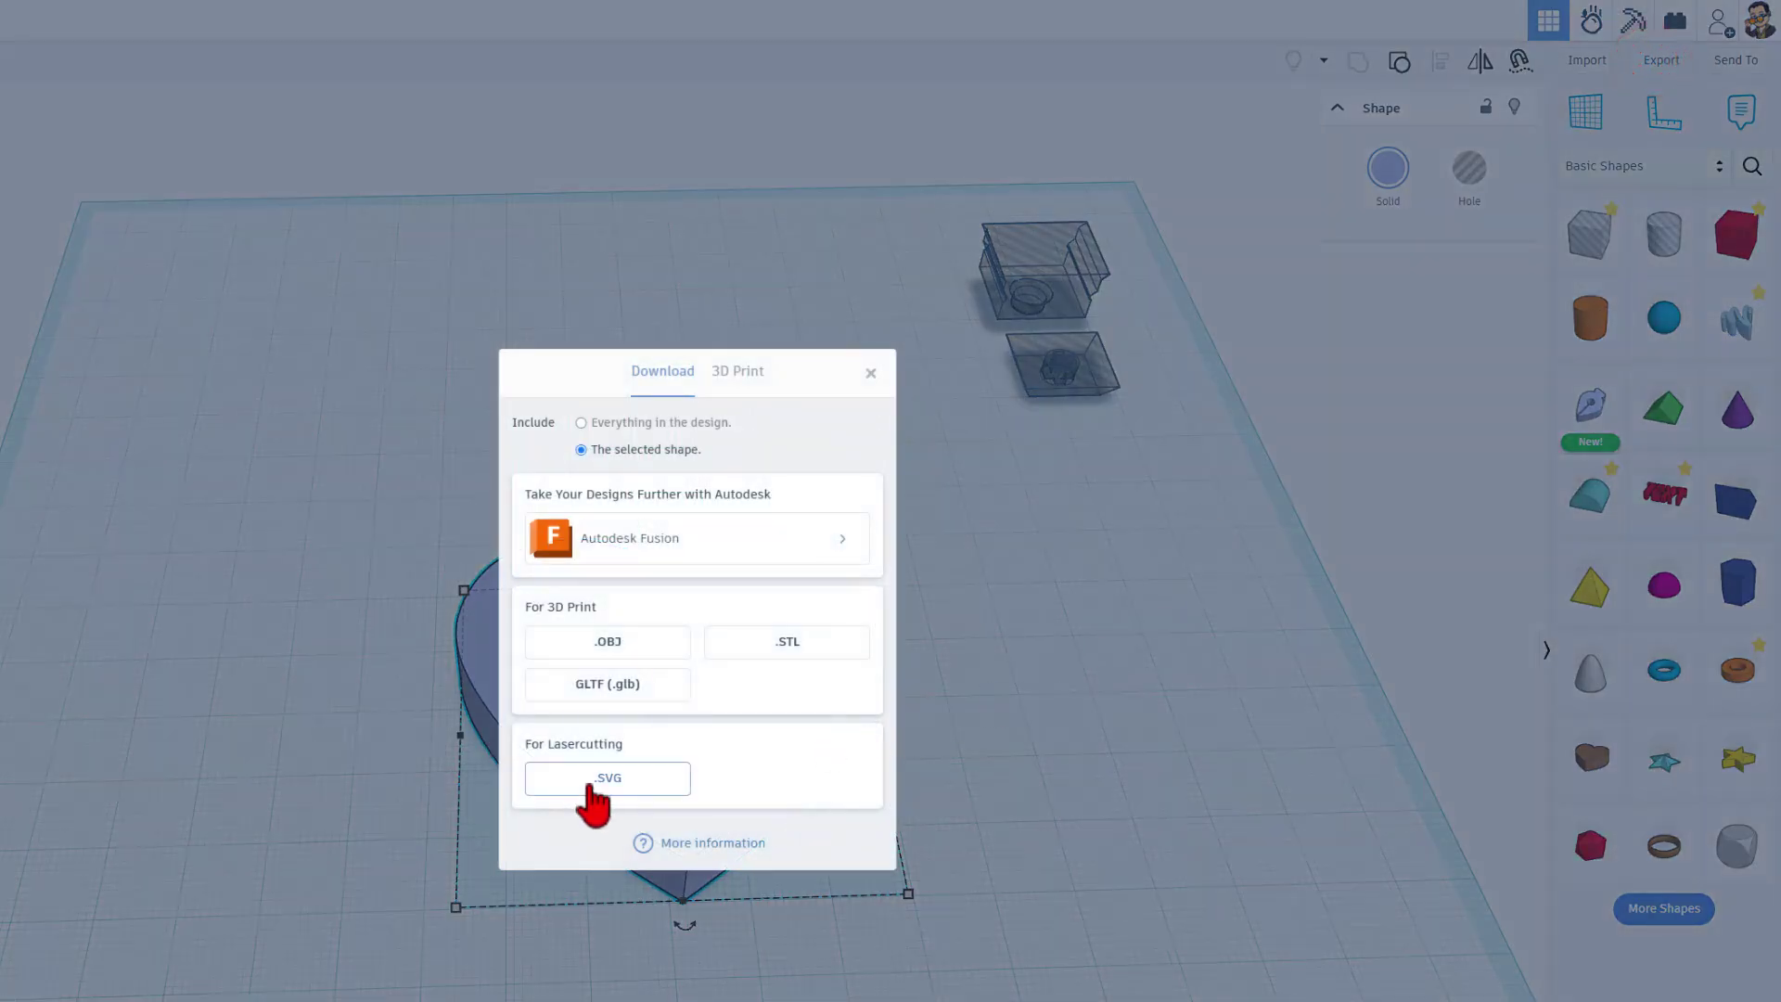
click(588, 782)
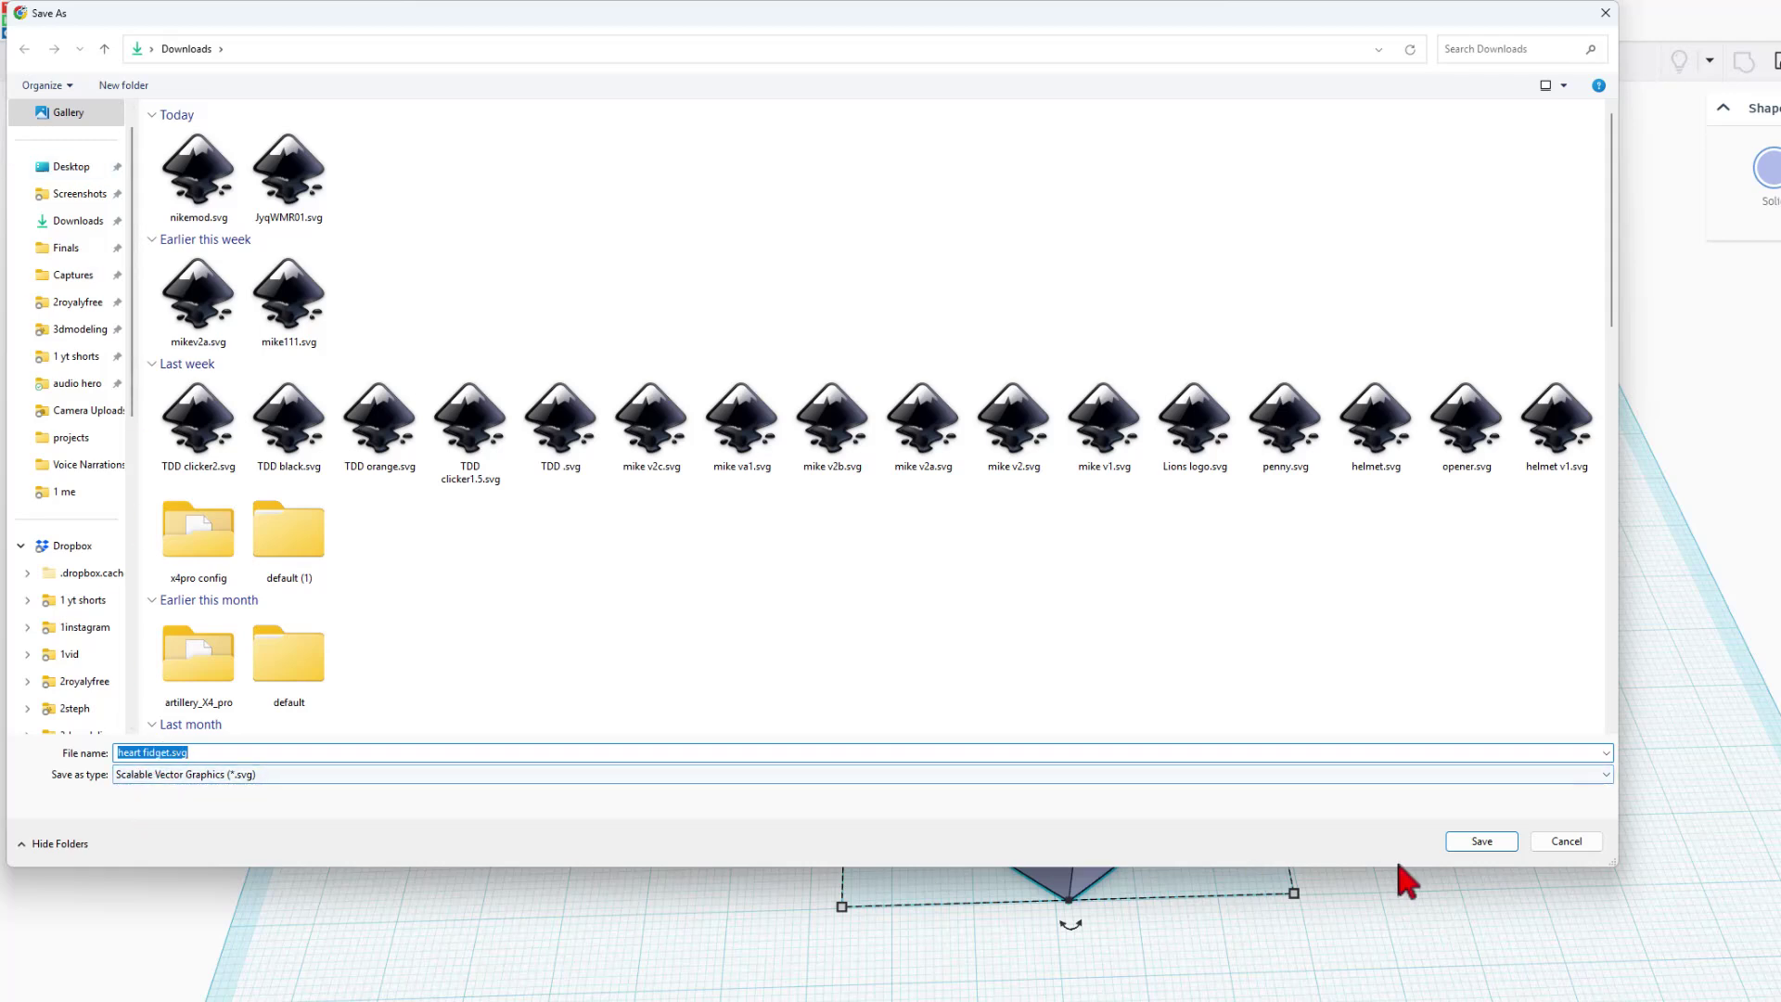
click(1498, 840)
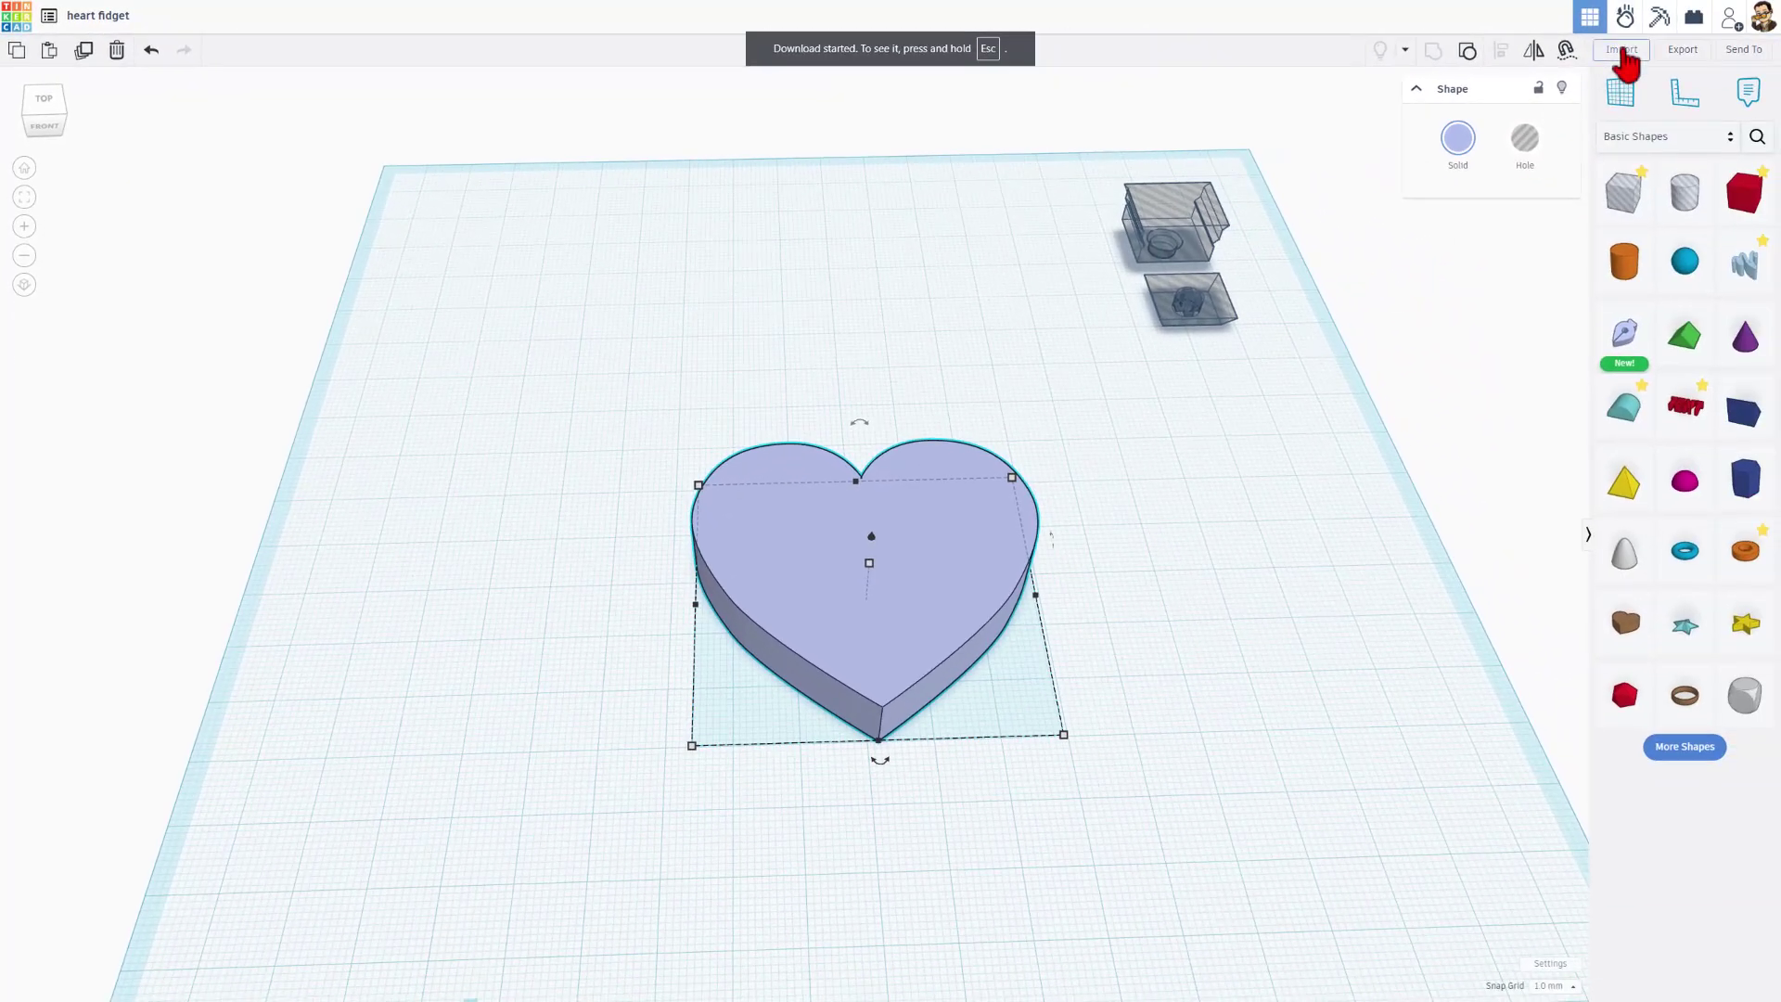
Import heart fidget.svg centred on Art and move the pink heart up off the original.
click(1622, 50)
click(911, 496)
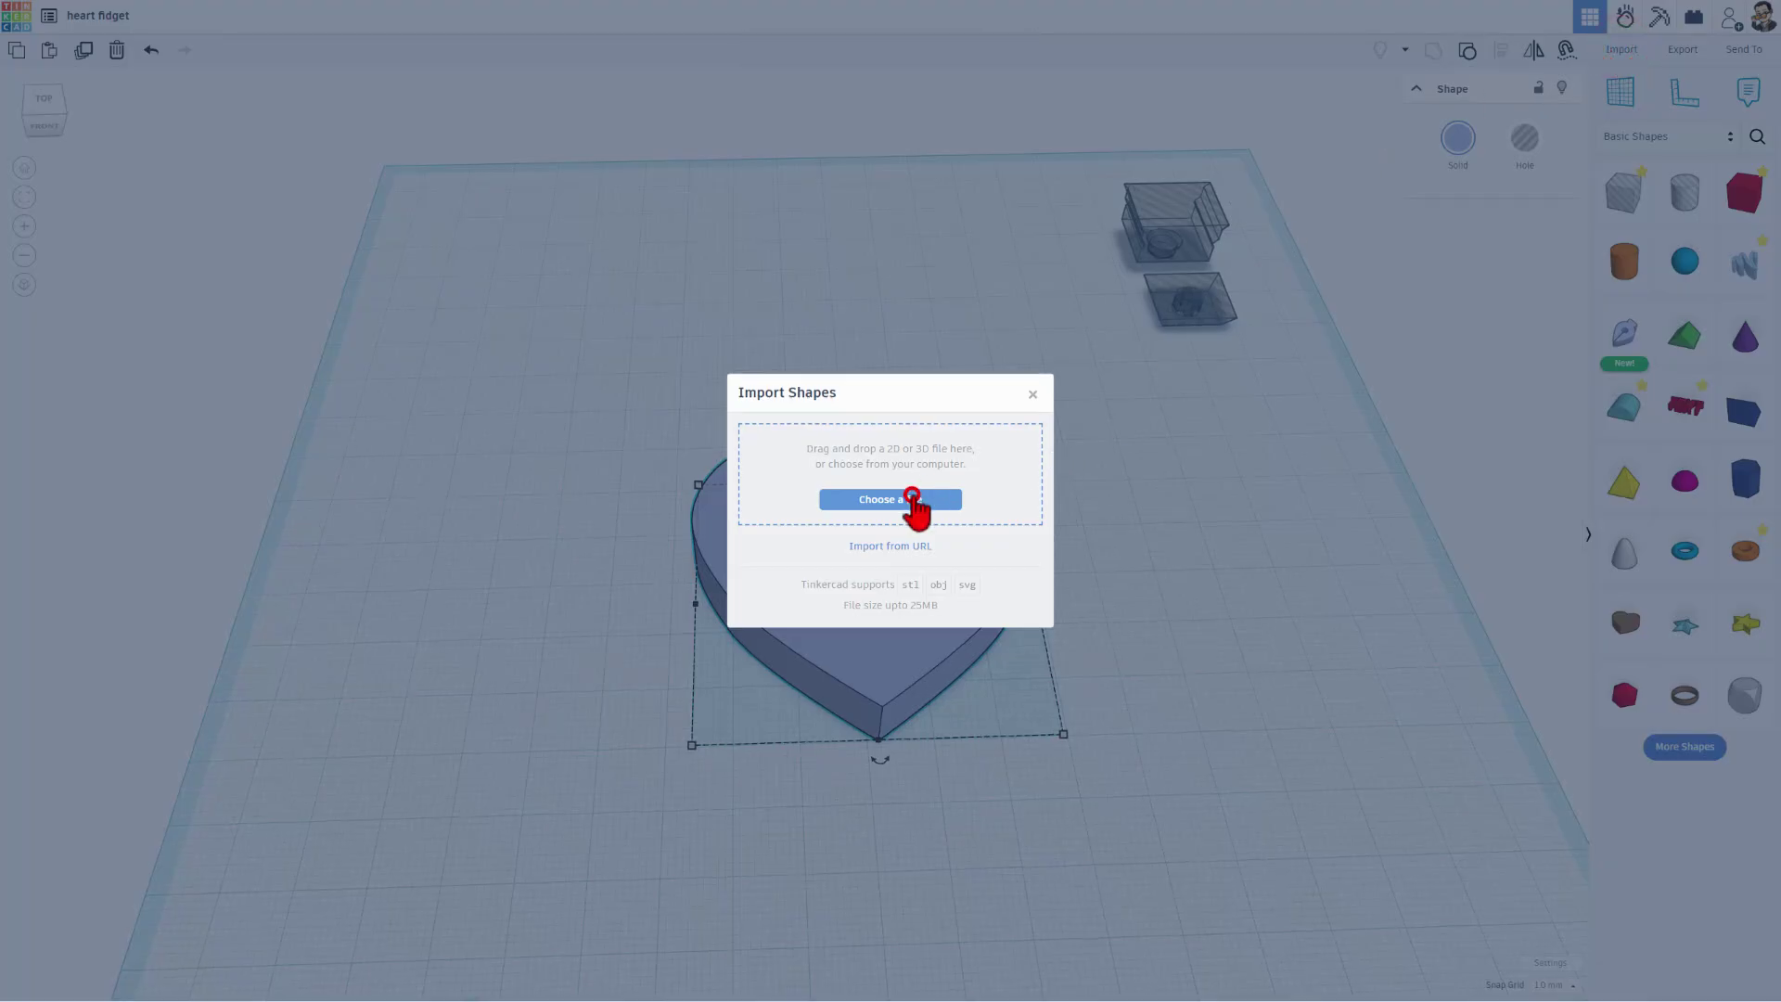
double_click(158, 156)
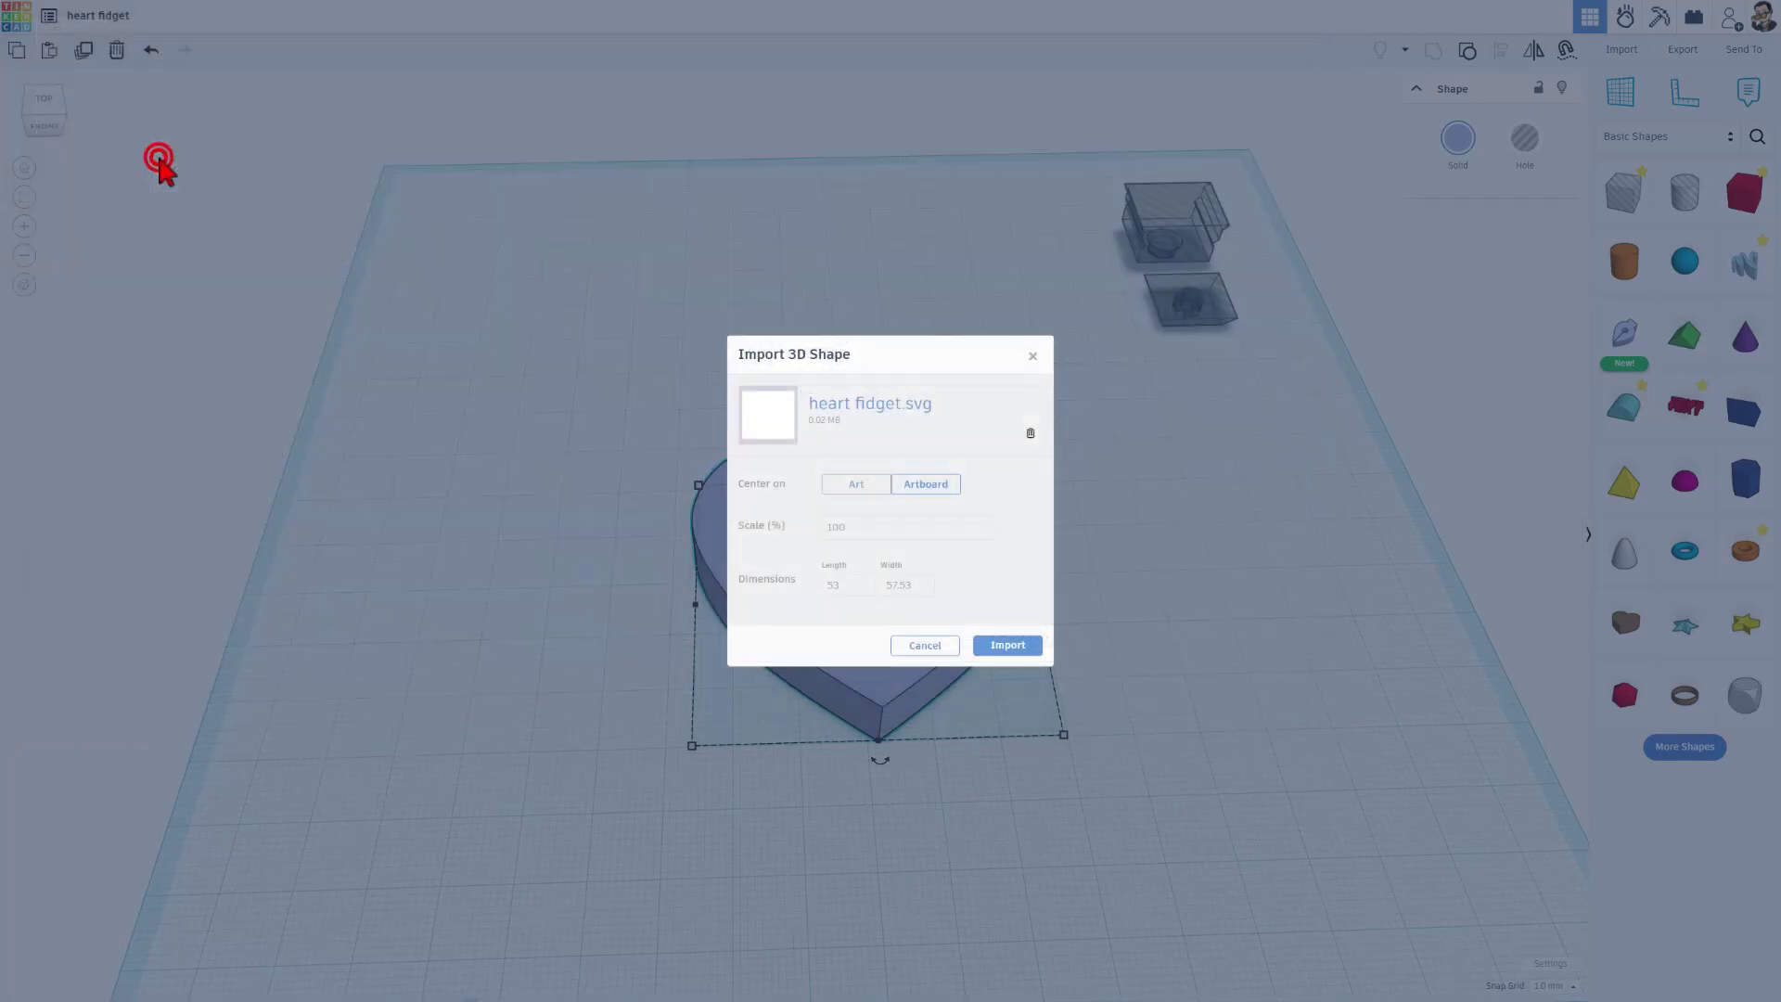
click(838, 484)
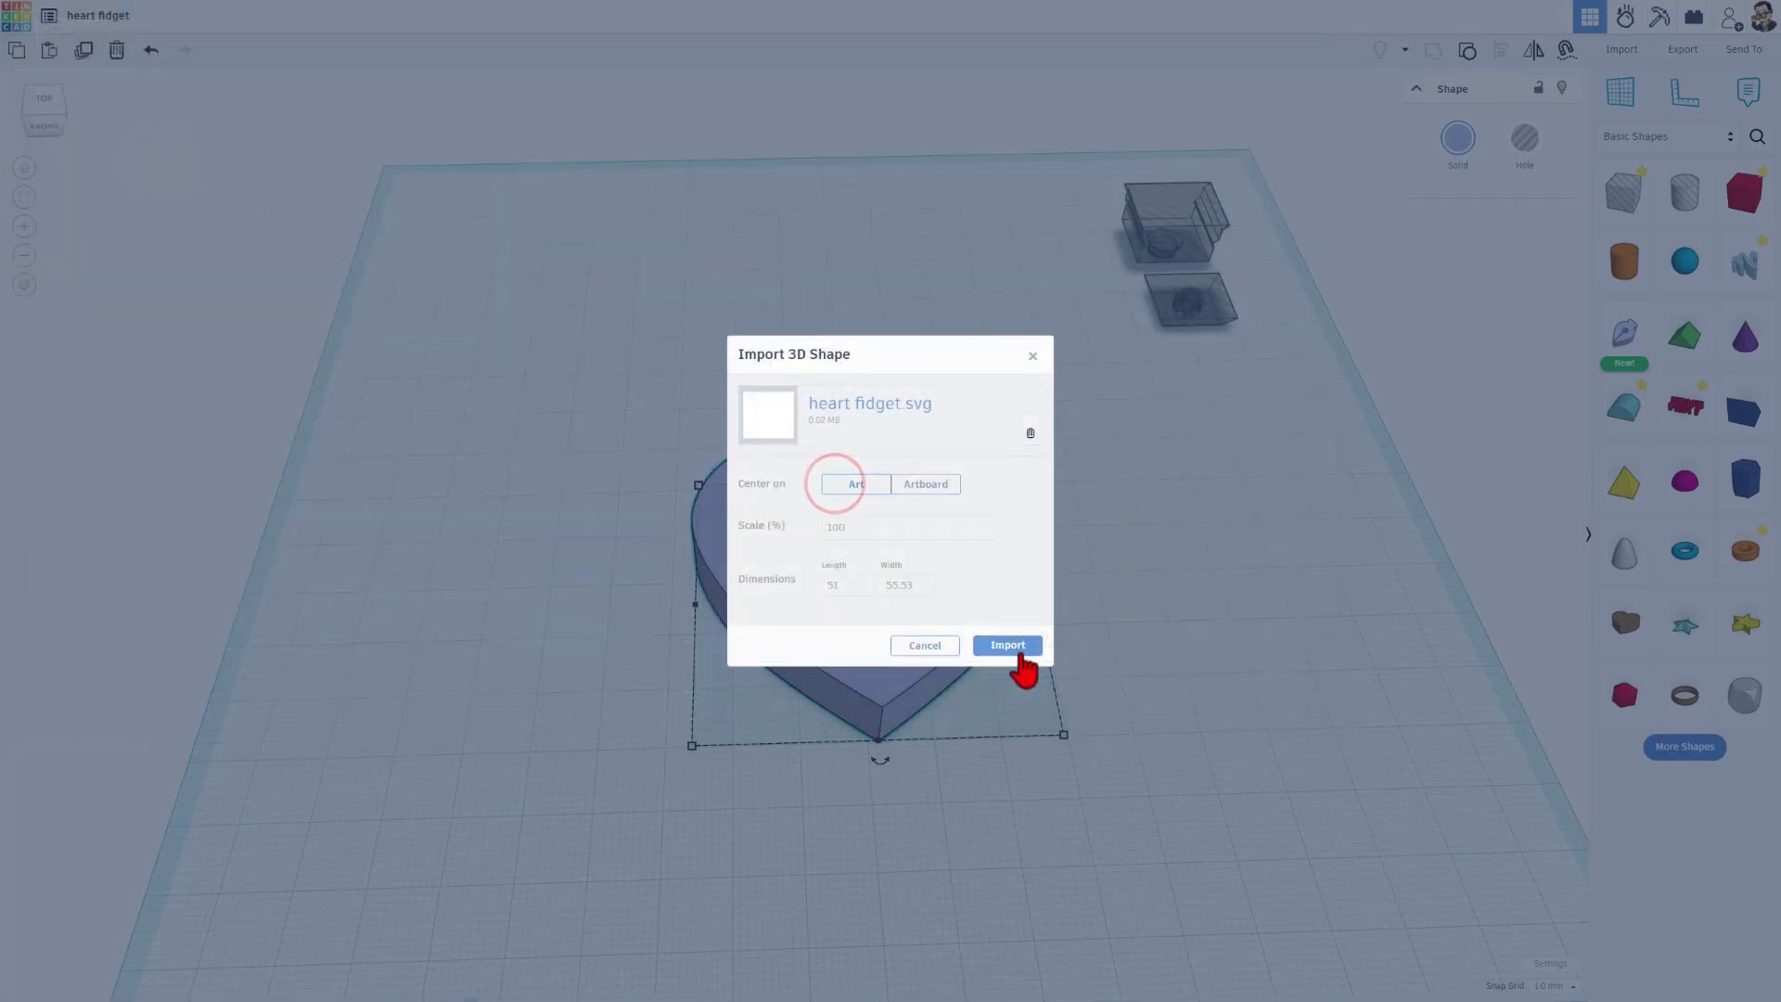
click(1028, 647)
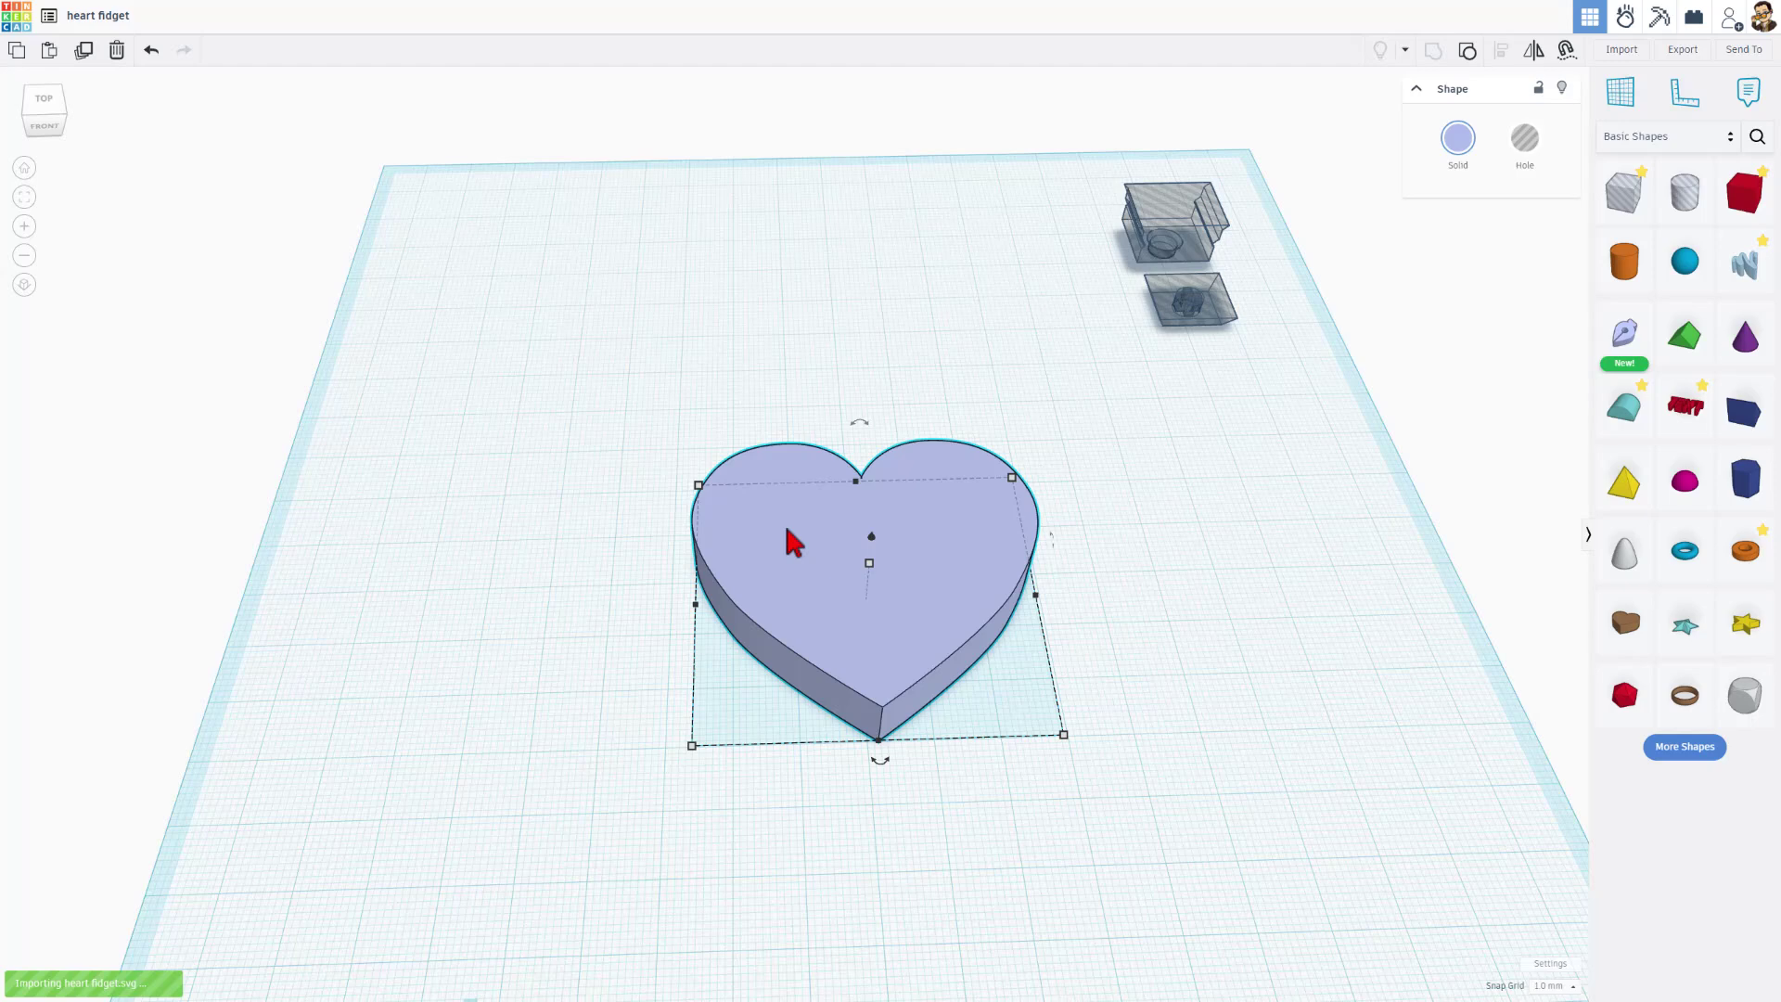
drag(793, 543, 794, 397)
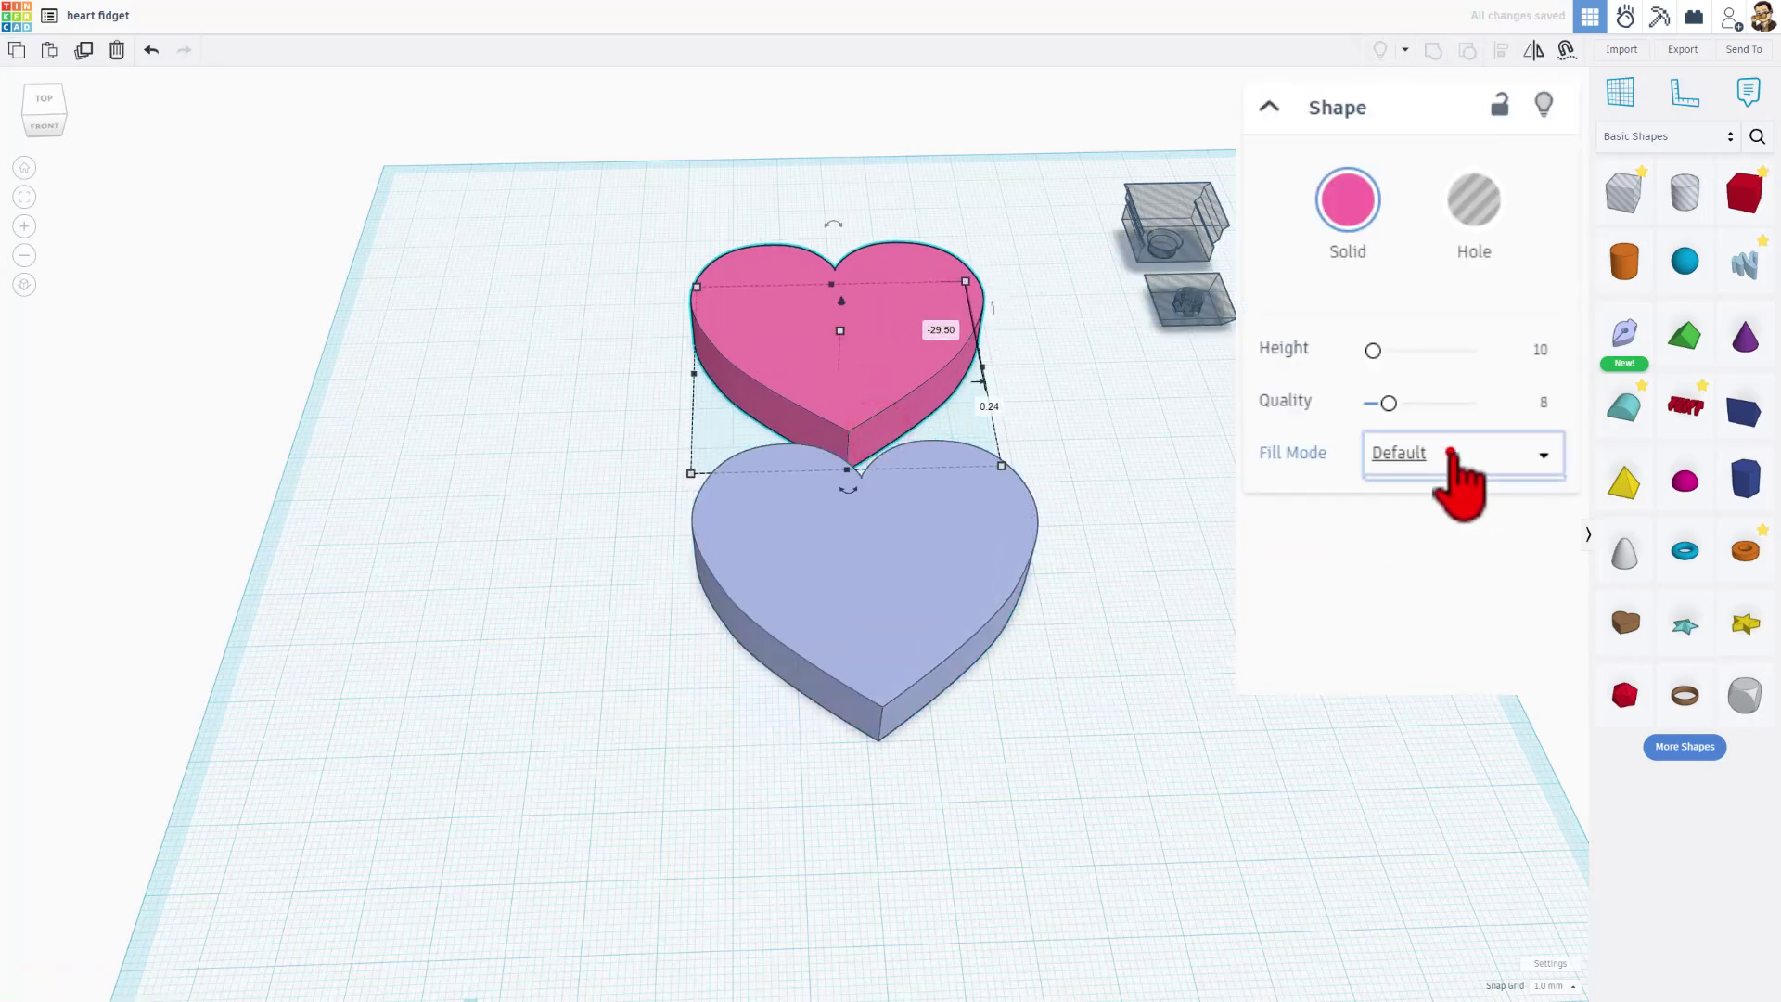
Set the pink heart to Outer Line fill, line width 1, Round corners and quality 24.
click(1511, 271)
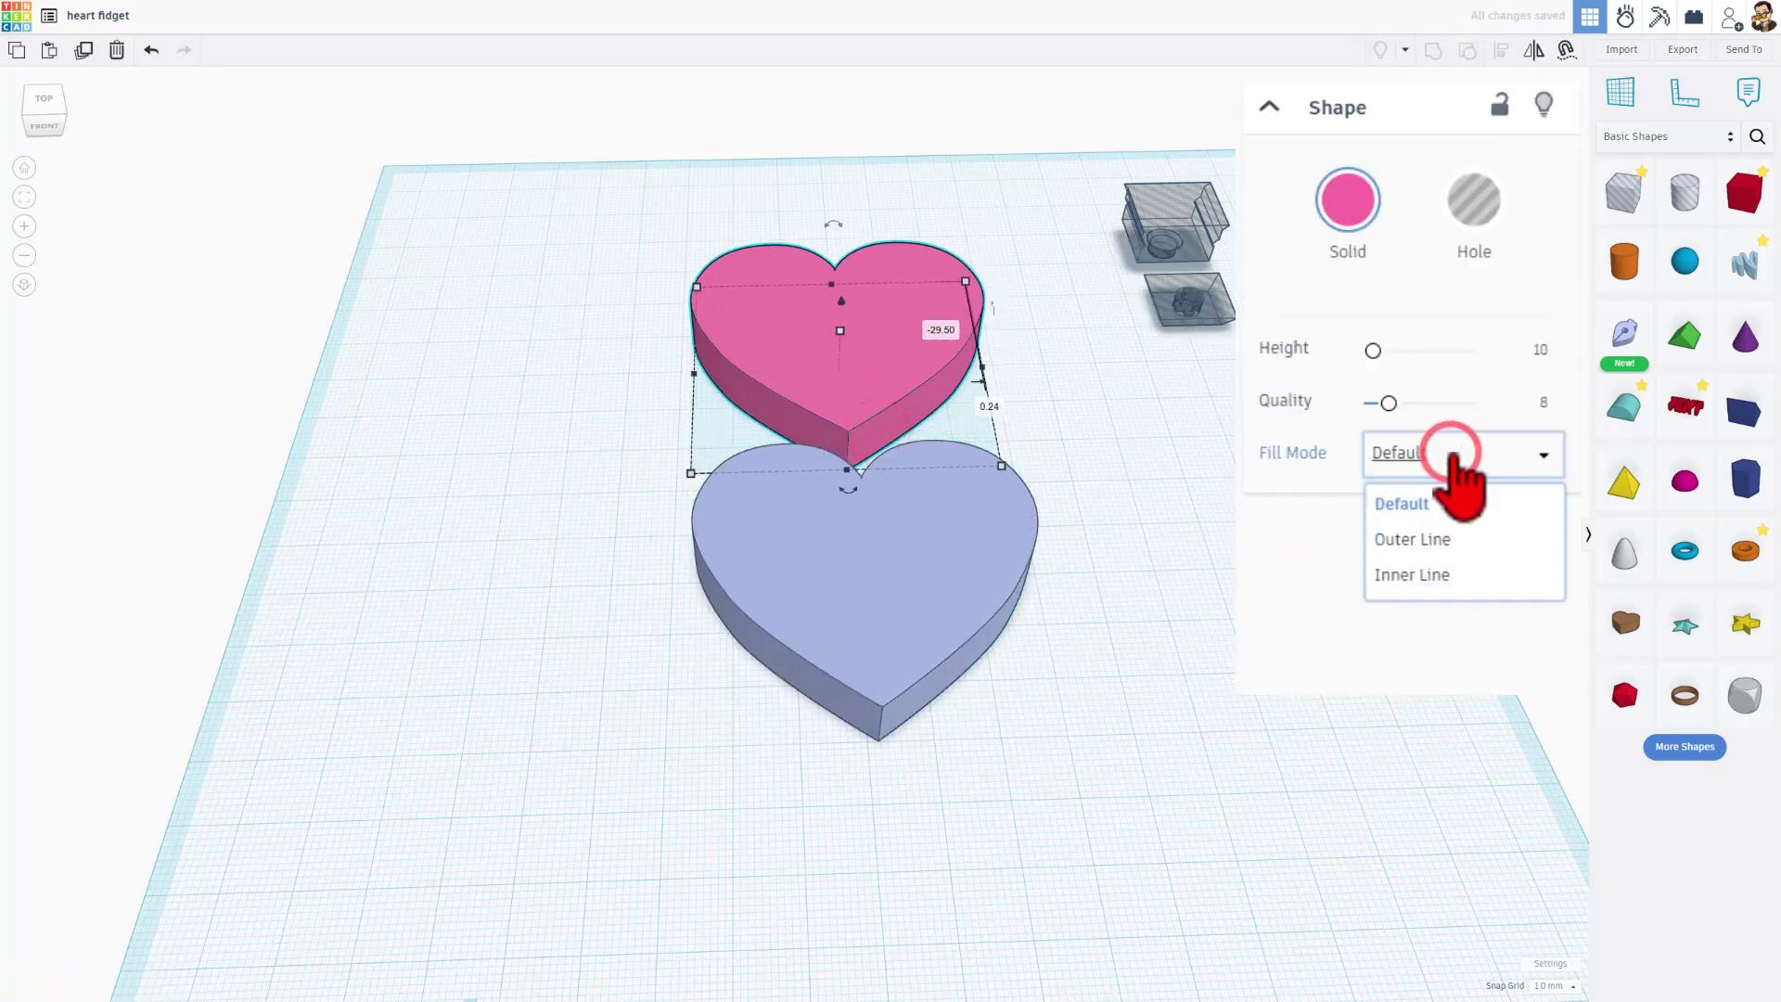
click(1428, 547)
click(1534, 568)
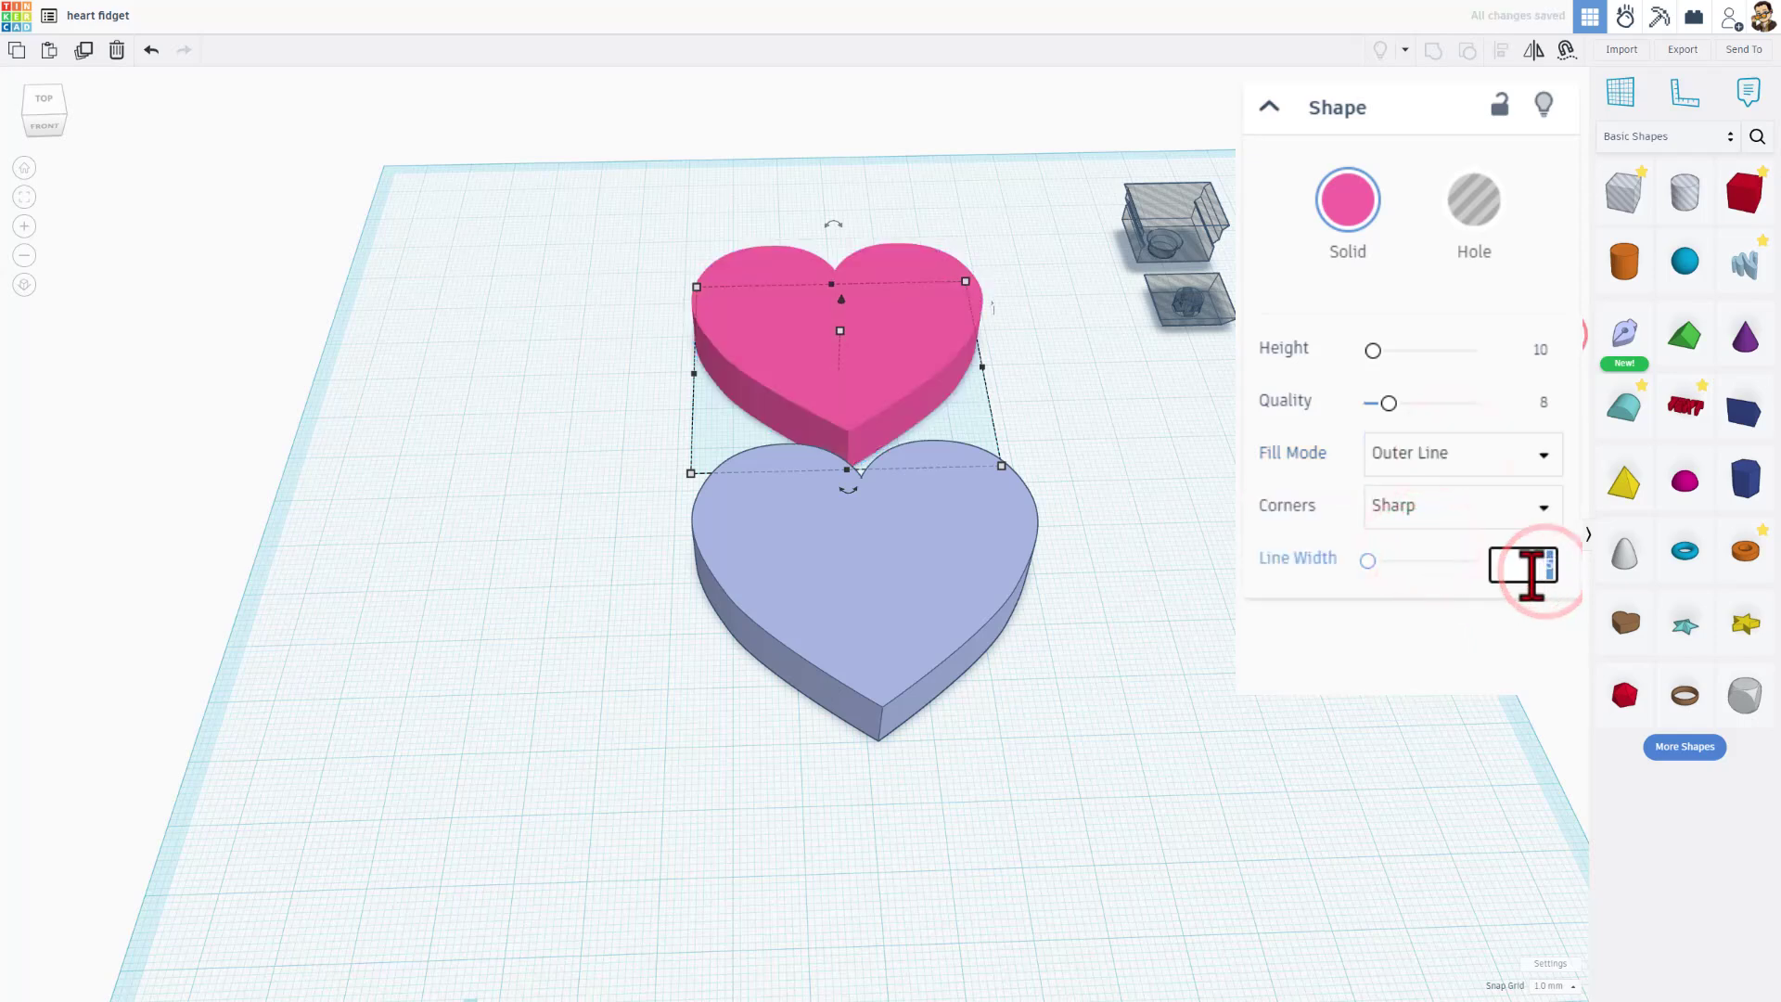
text(1)
click(1435, 506)
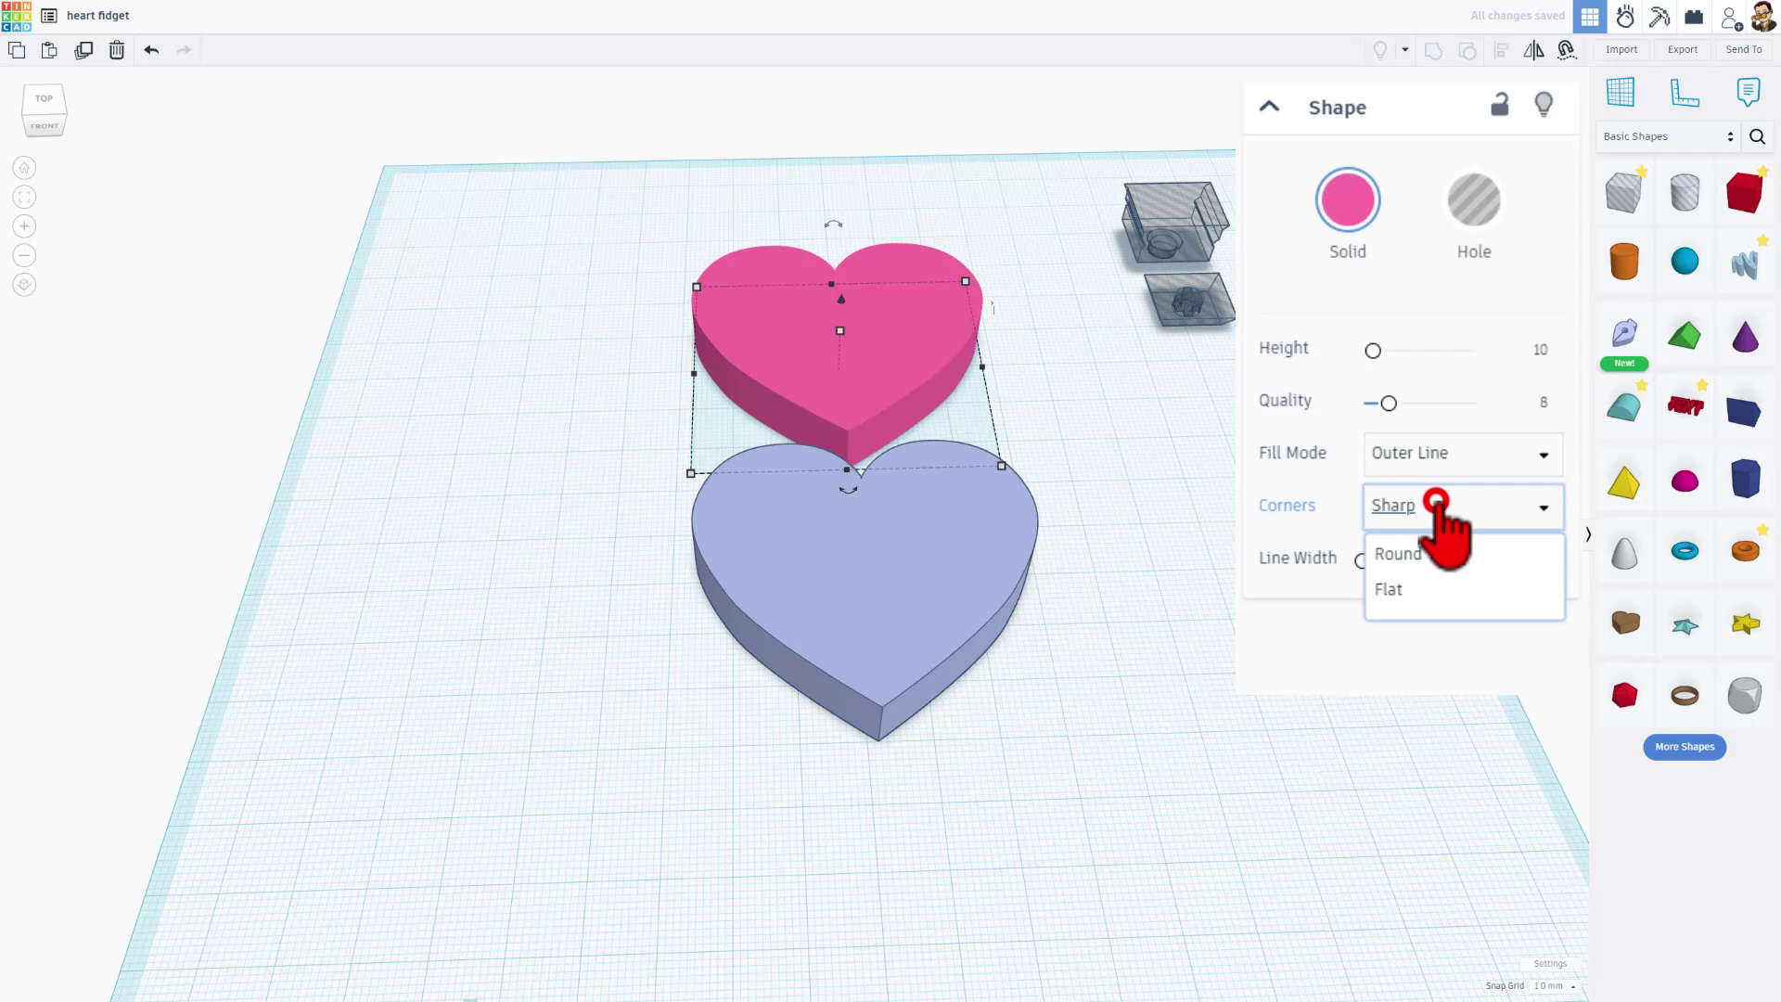
click(1425, 553)
drag(1389, 403, 1477, 402)
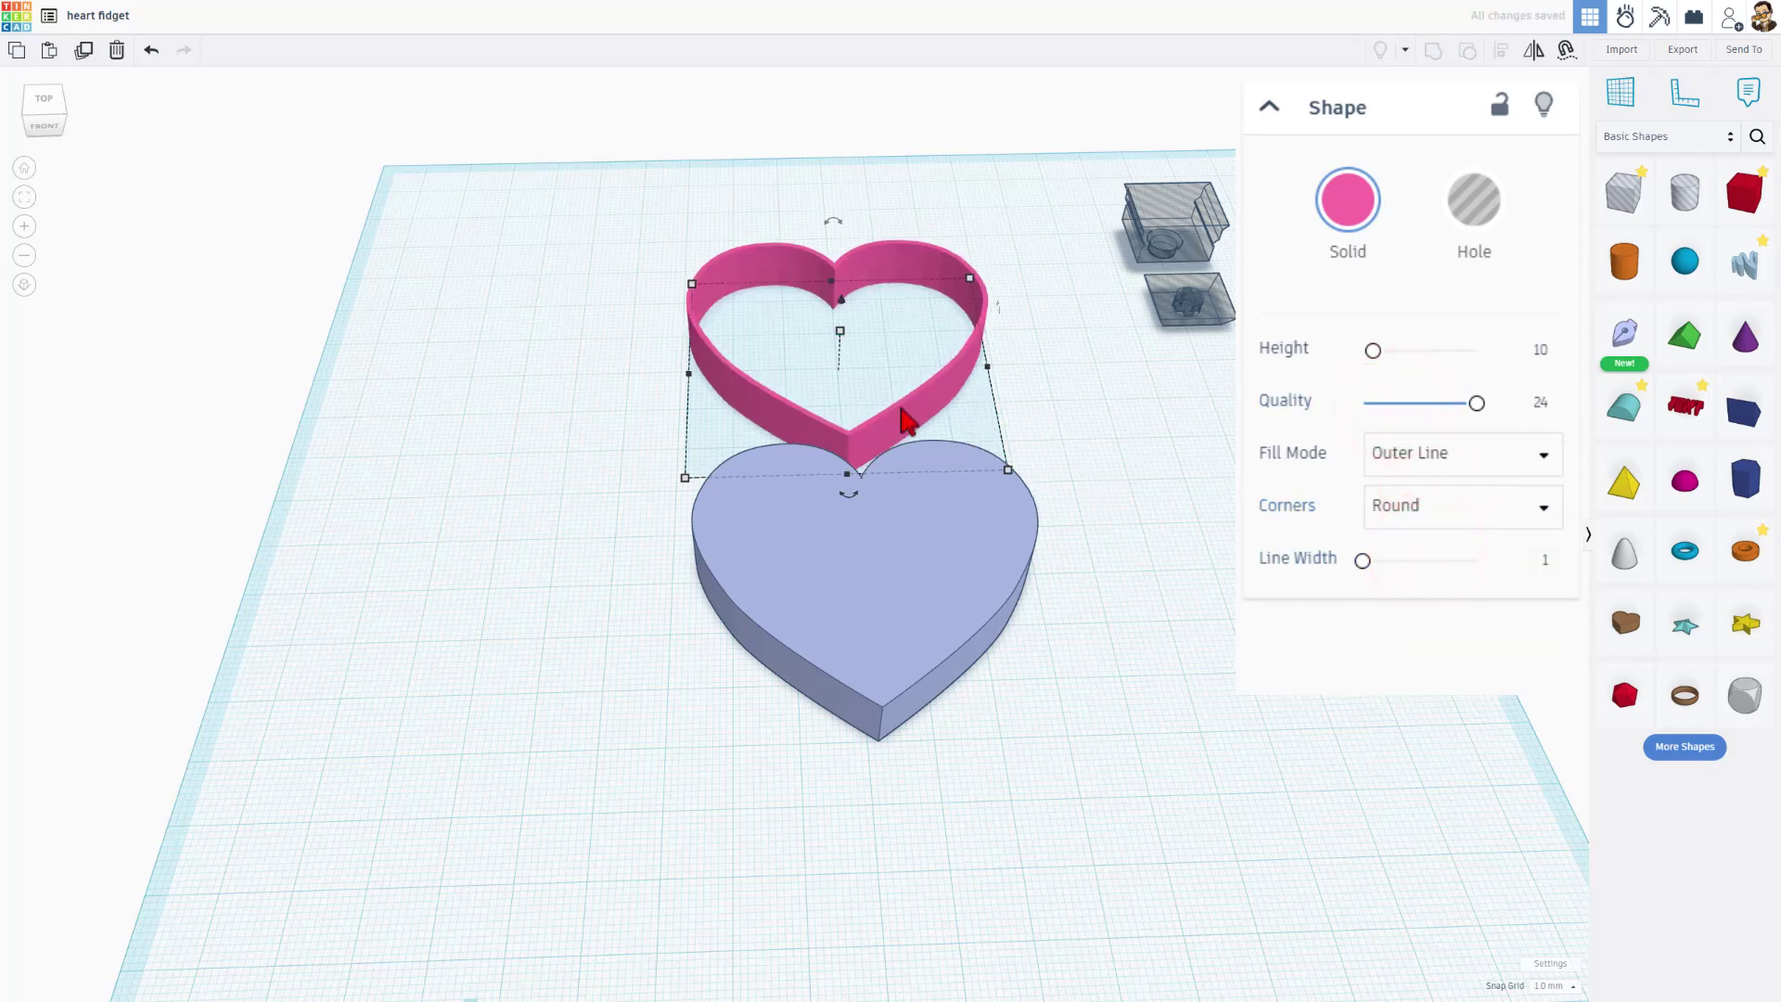
Move the pink outline onto the solid heart to check the fit, then back off.
drag(907, 417, 913, 700)
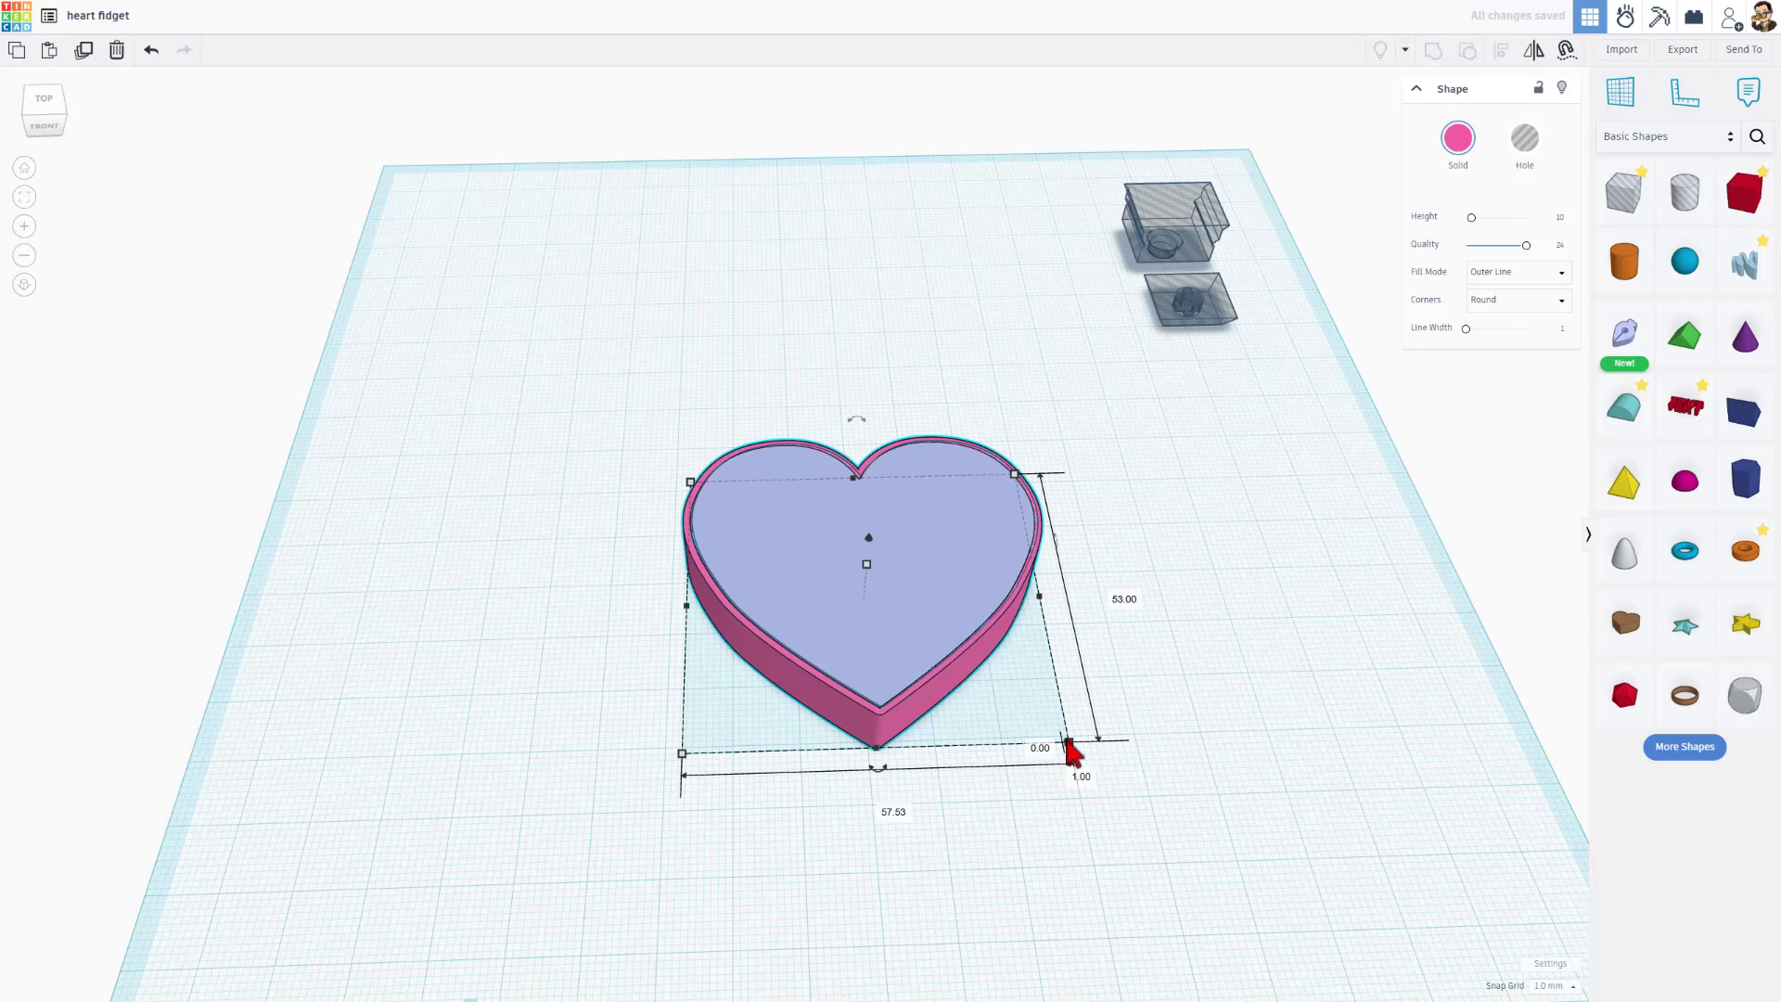
click(995, 825)
drag(908, 722, 923, 446)
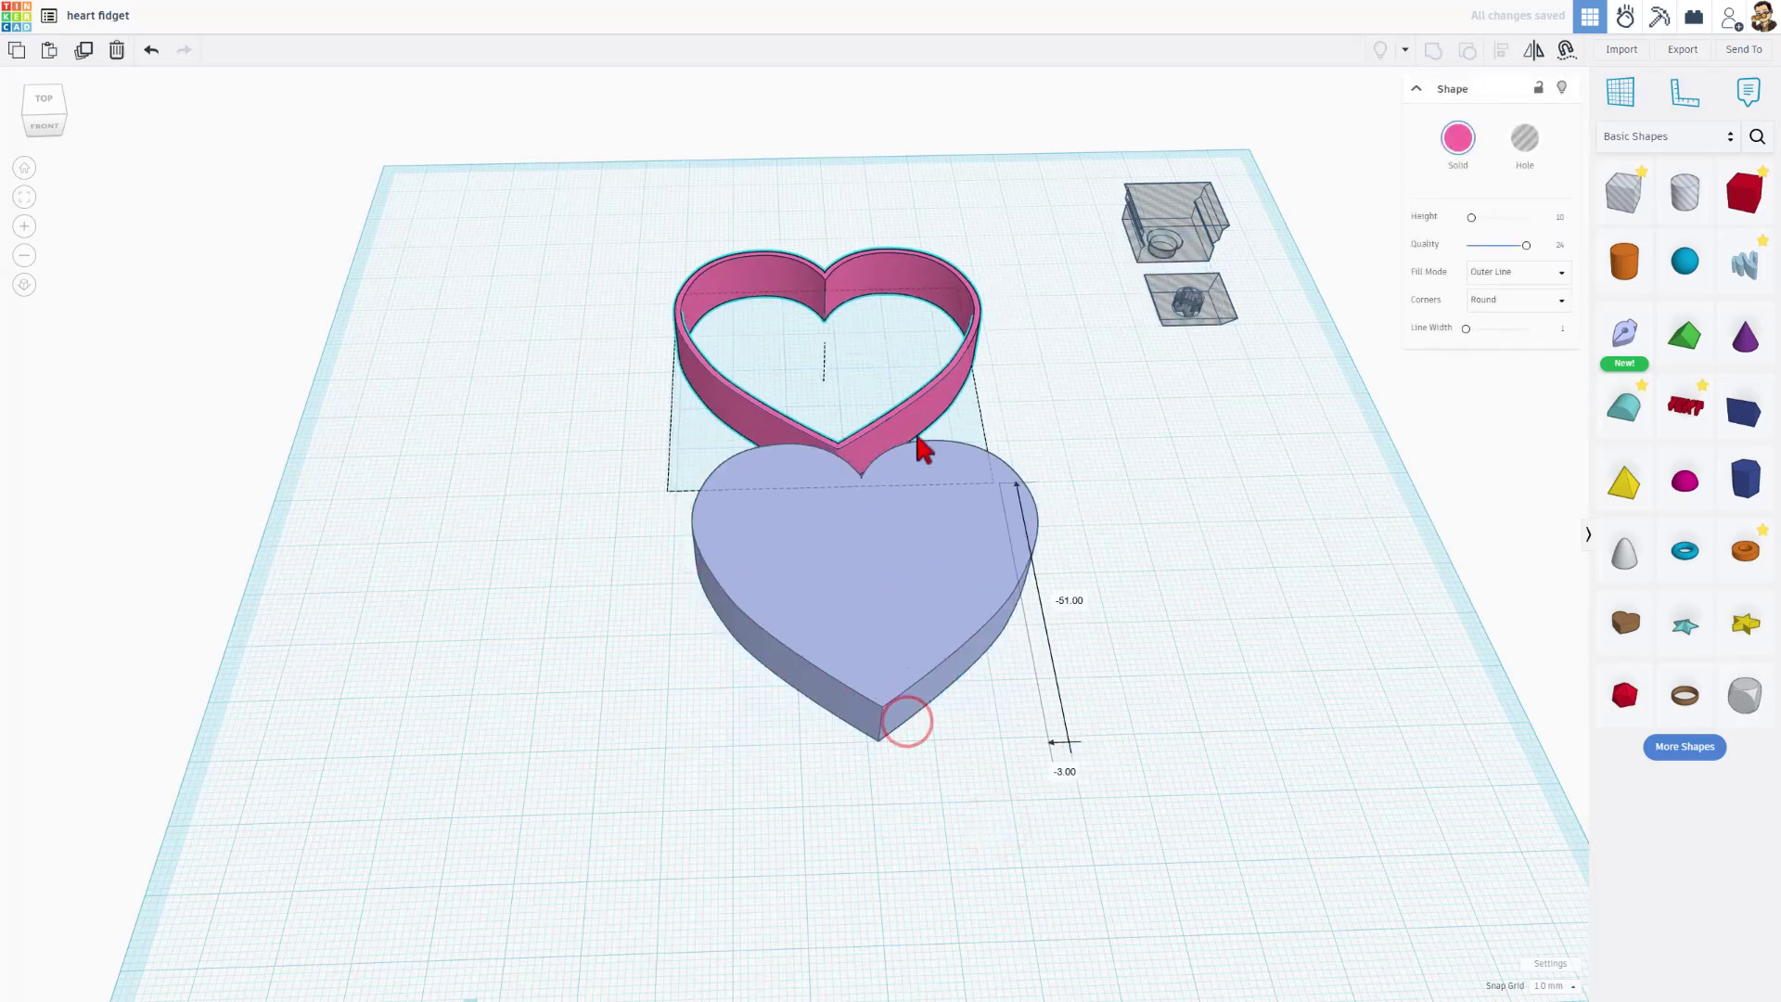
right_drag(922, 446, 951, 403)
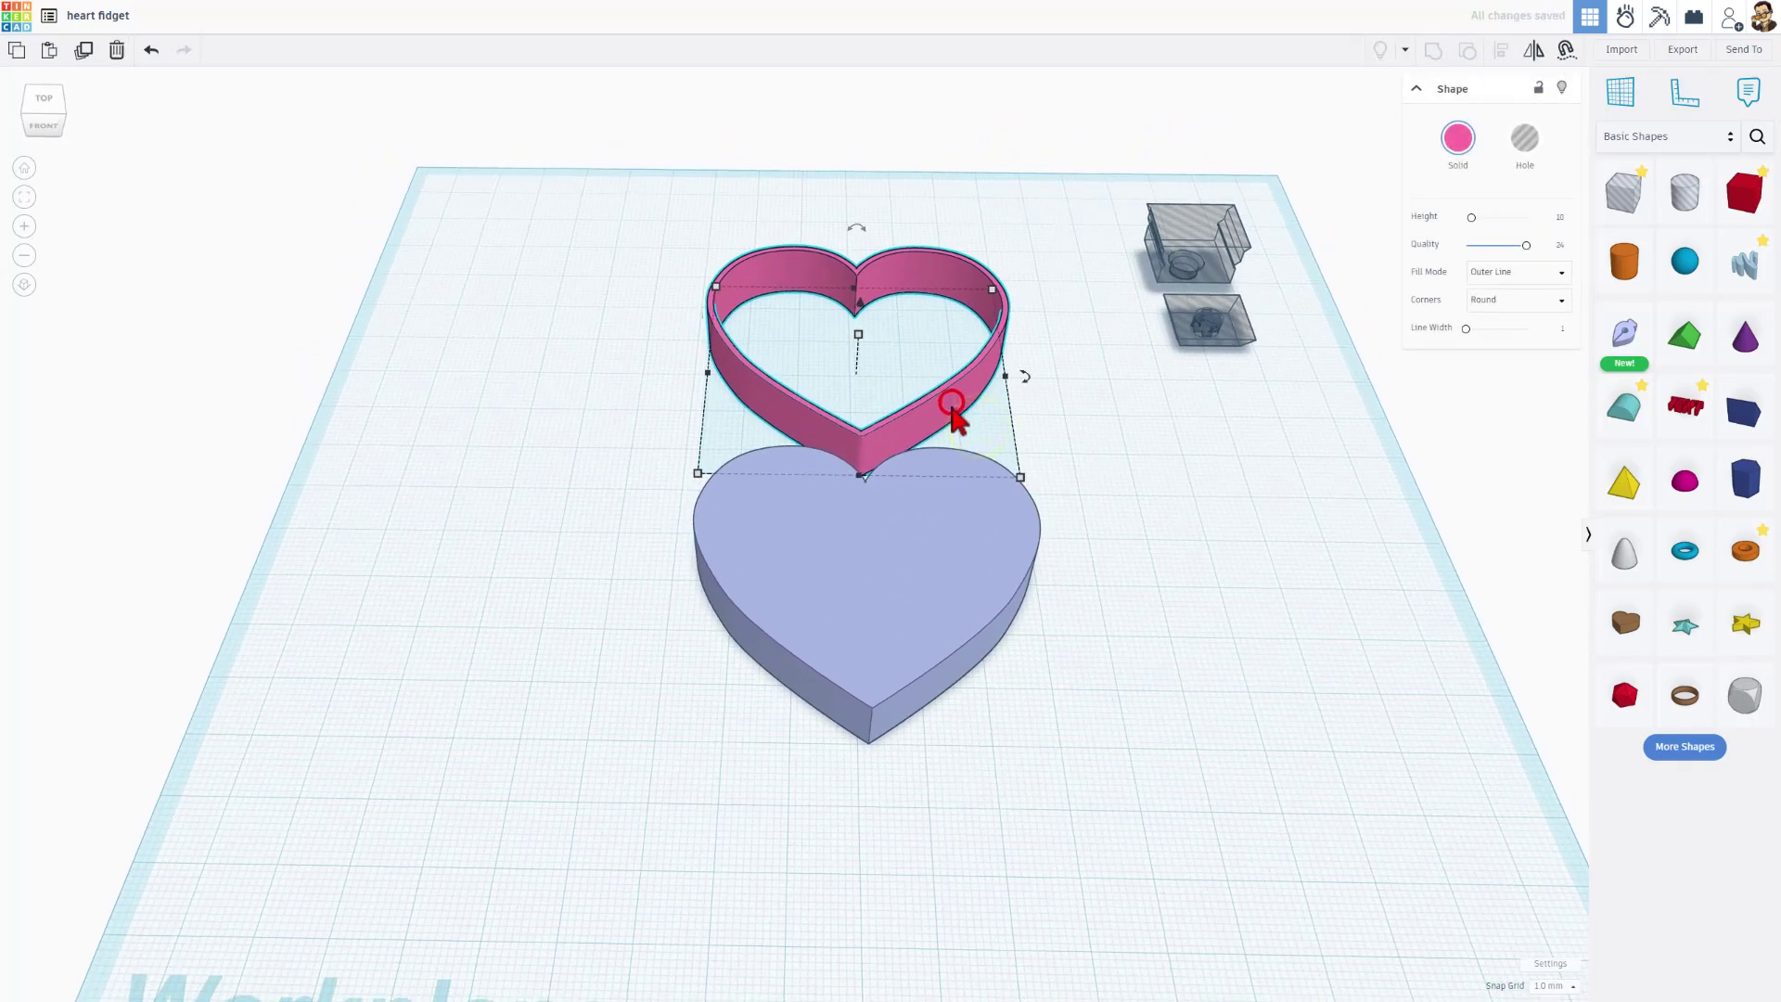
Export the pink outline as heart fidget (1).svg to Downloads.
click(1681, 50)
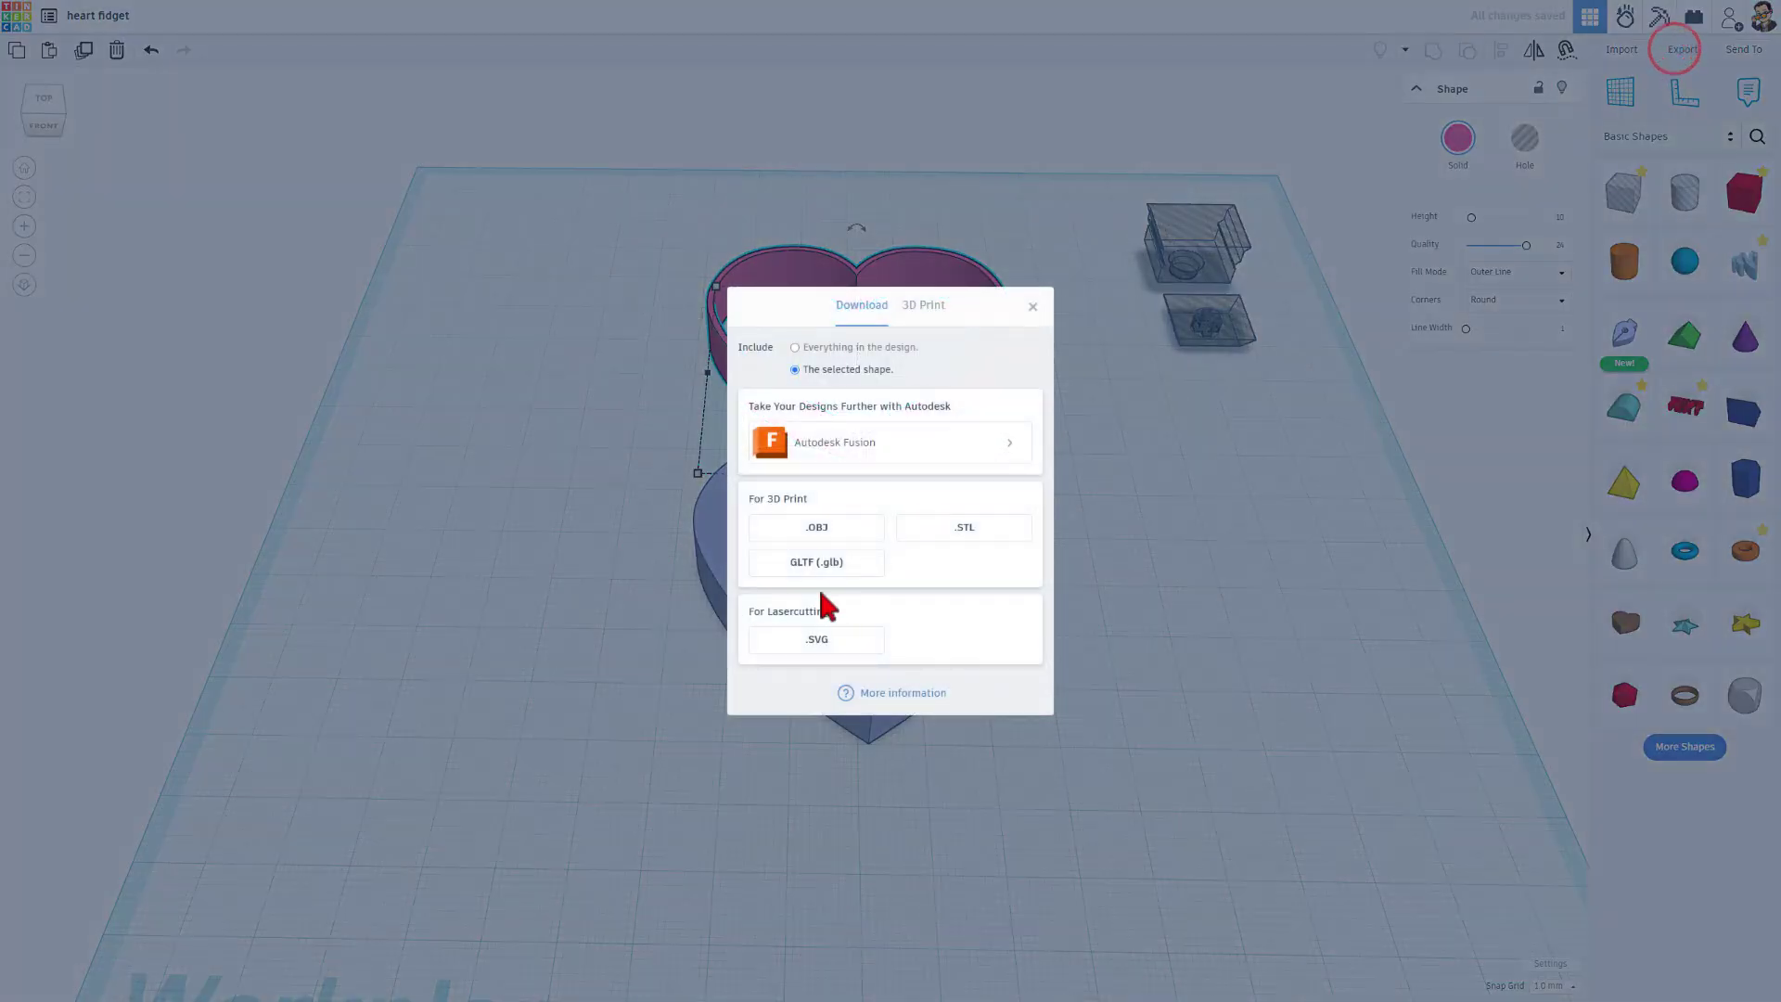
click(817, 640)
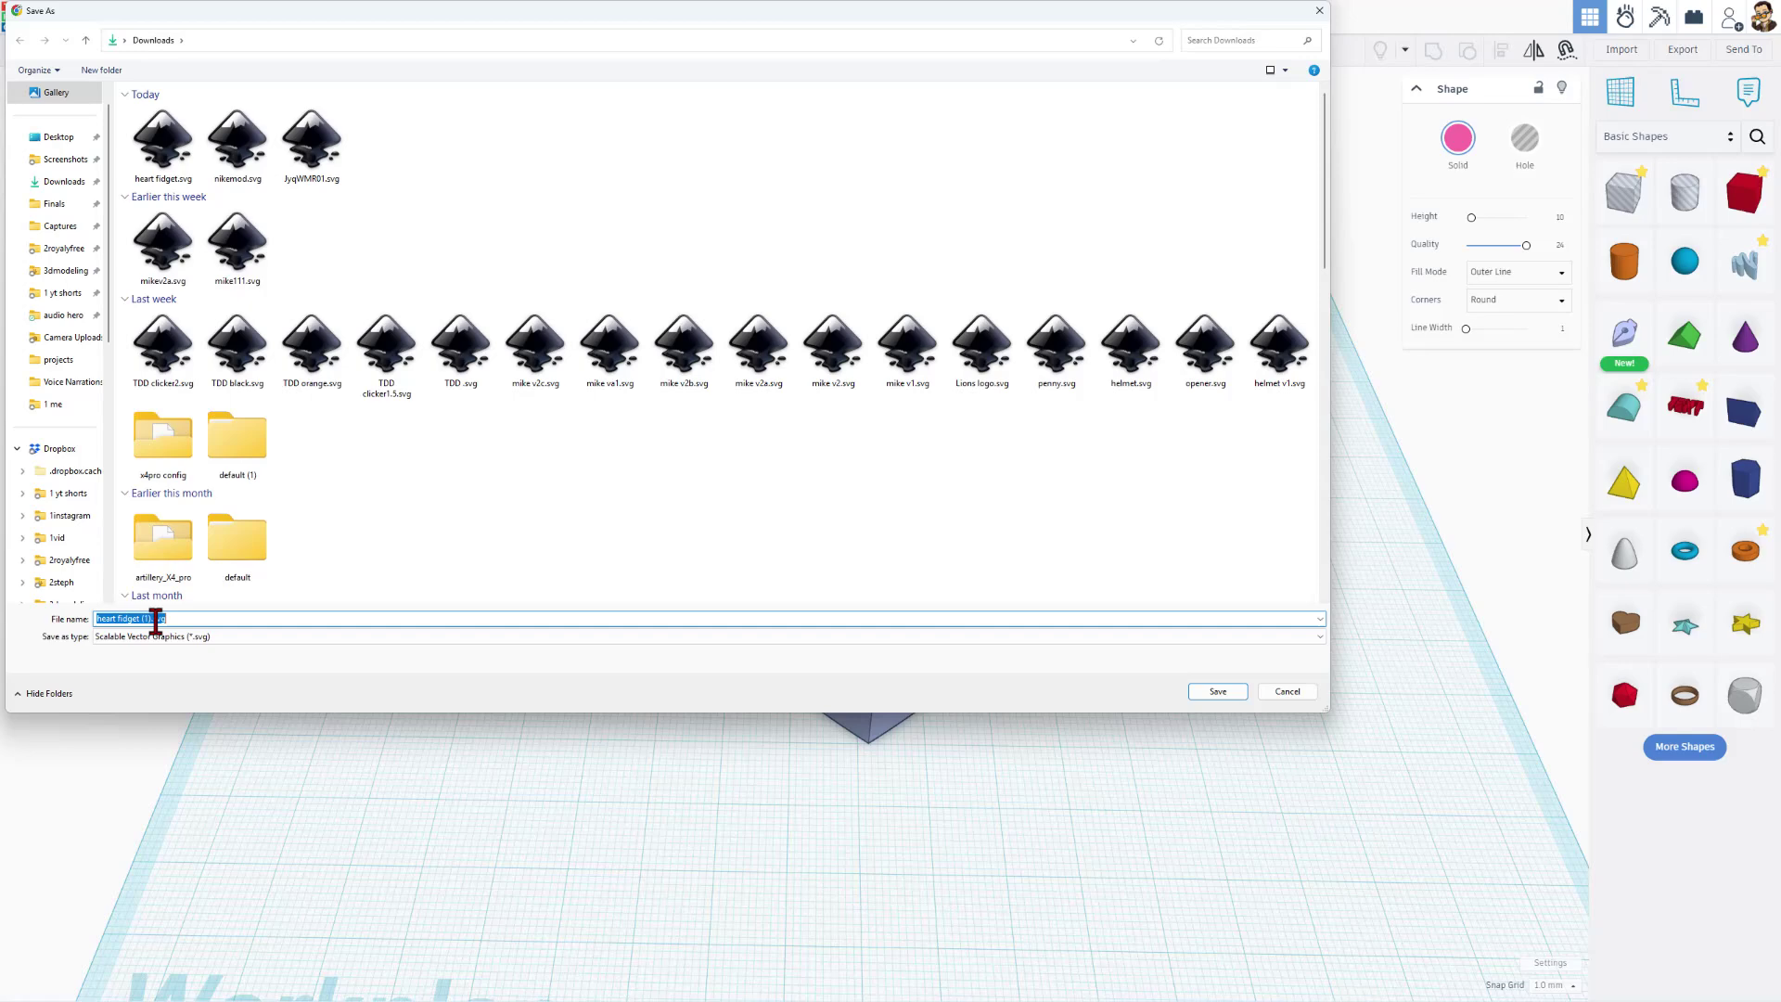
click(1202, 694)
Import heart fidget (1).svg centred on Art as a new heart.
click(1624, 52)
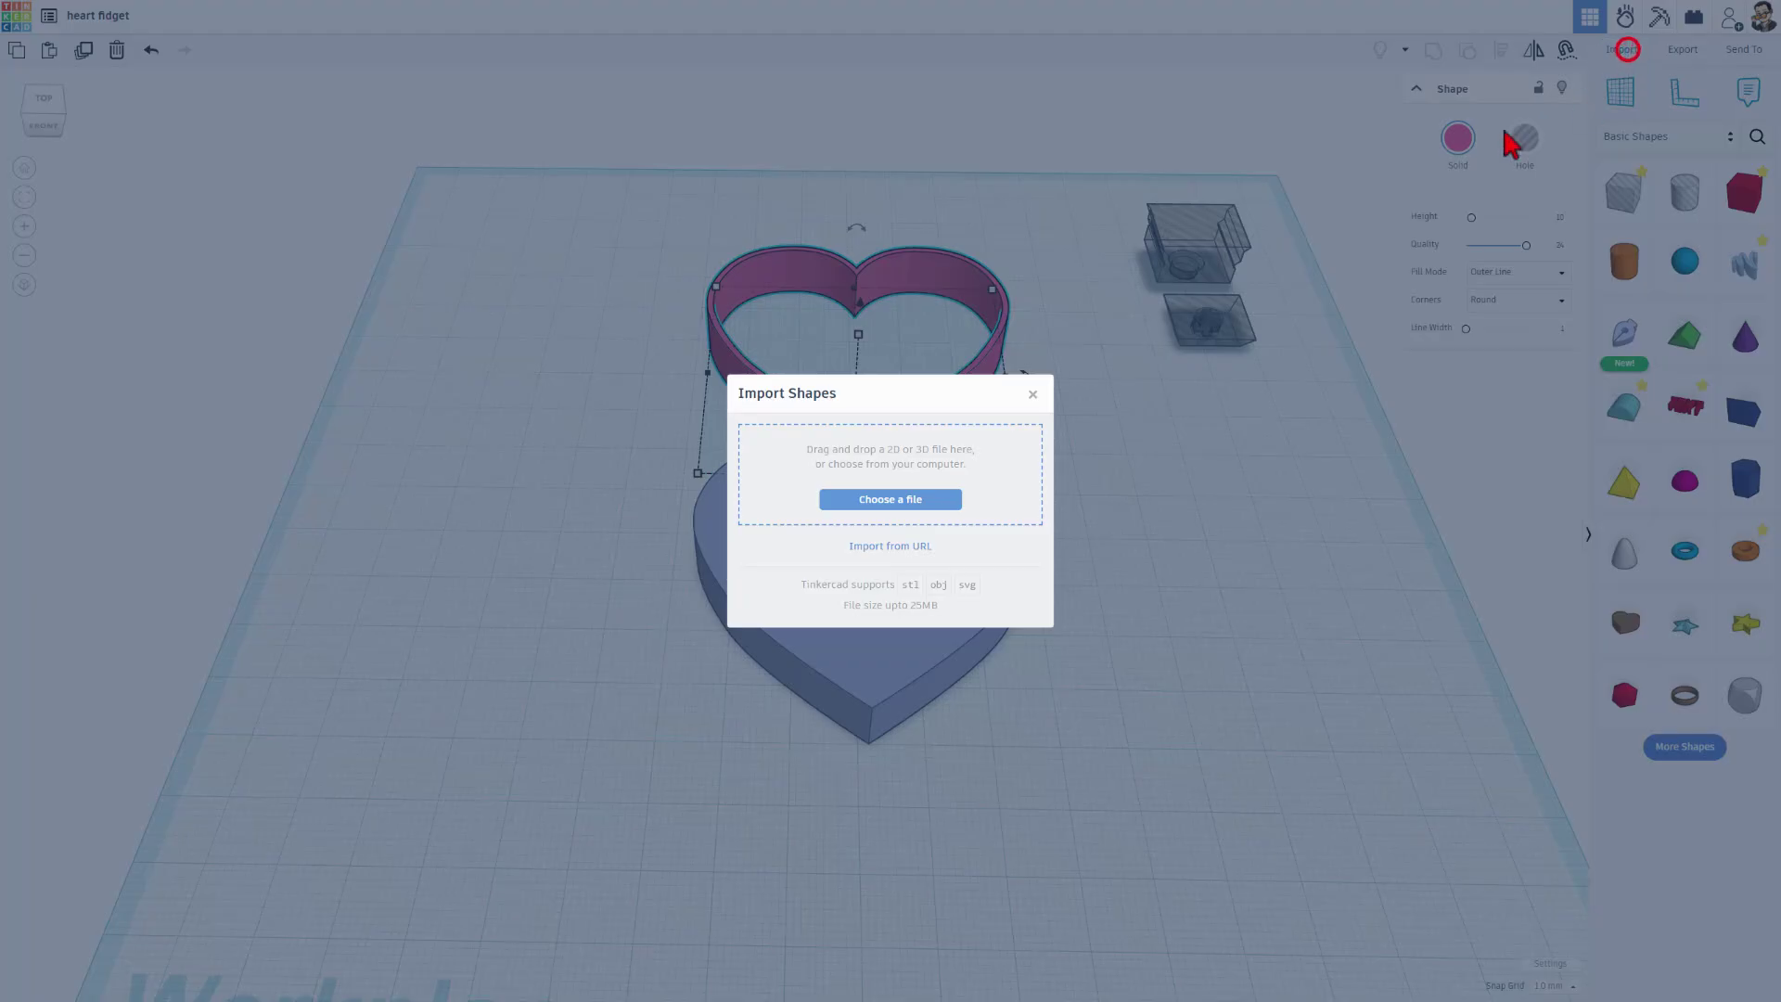
click(901, 501)
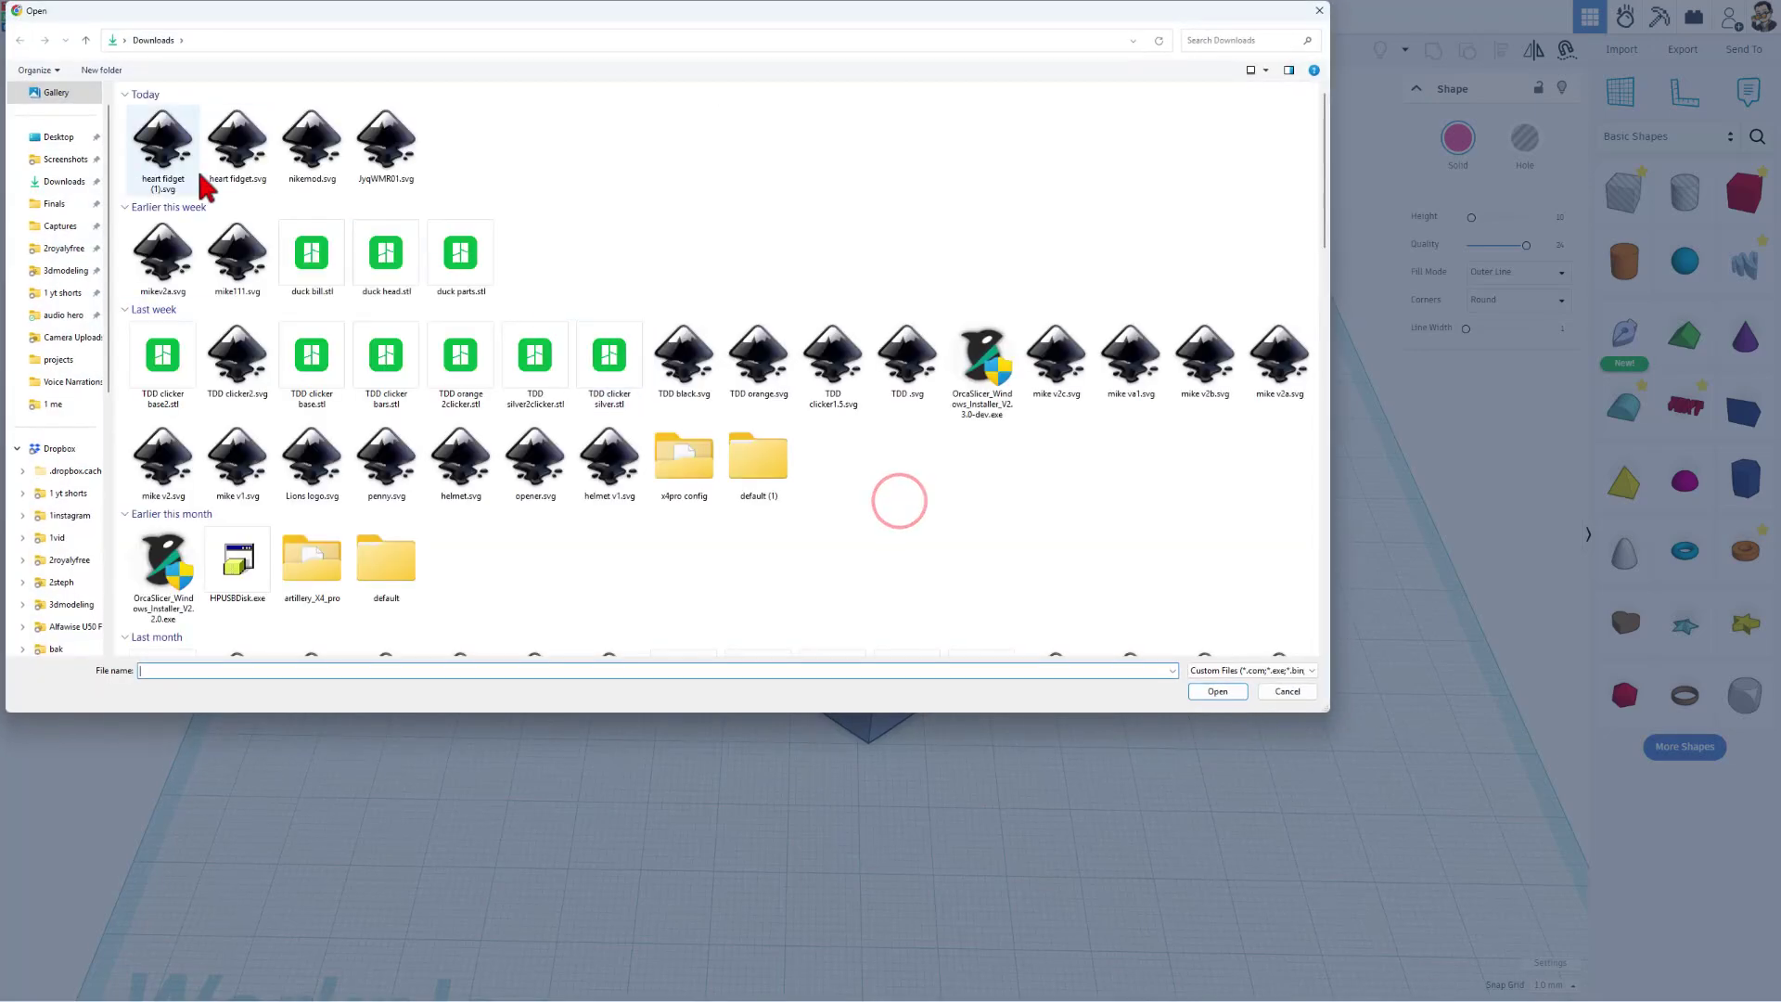
click(163, 160)
double_click(164, 159)
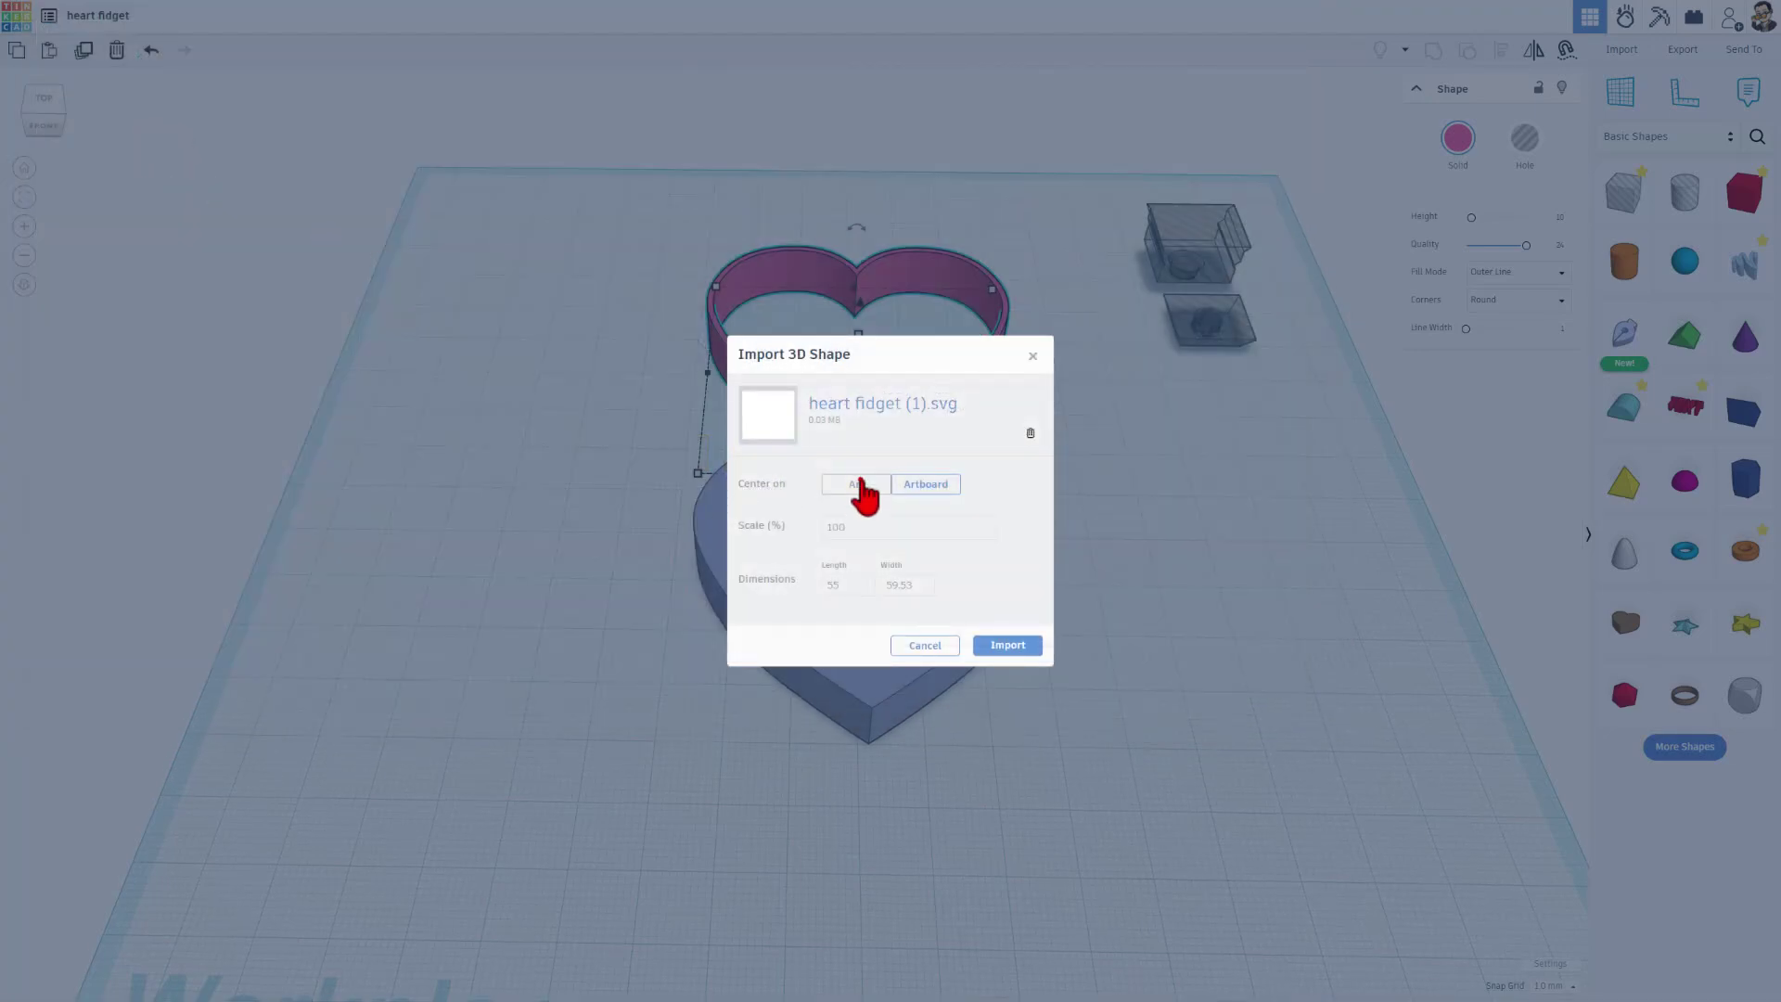
click(858, 484)
click(1010, 646)
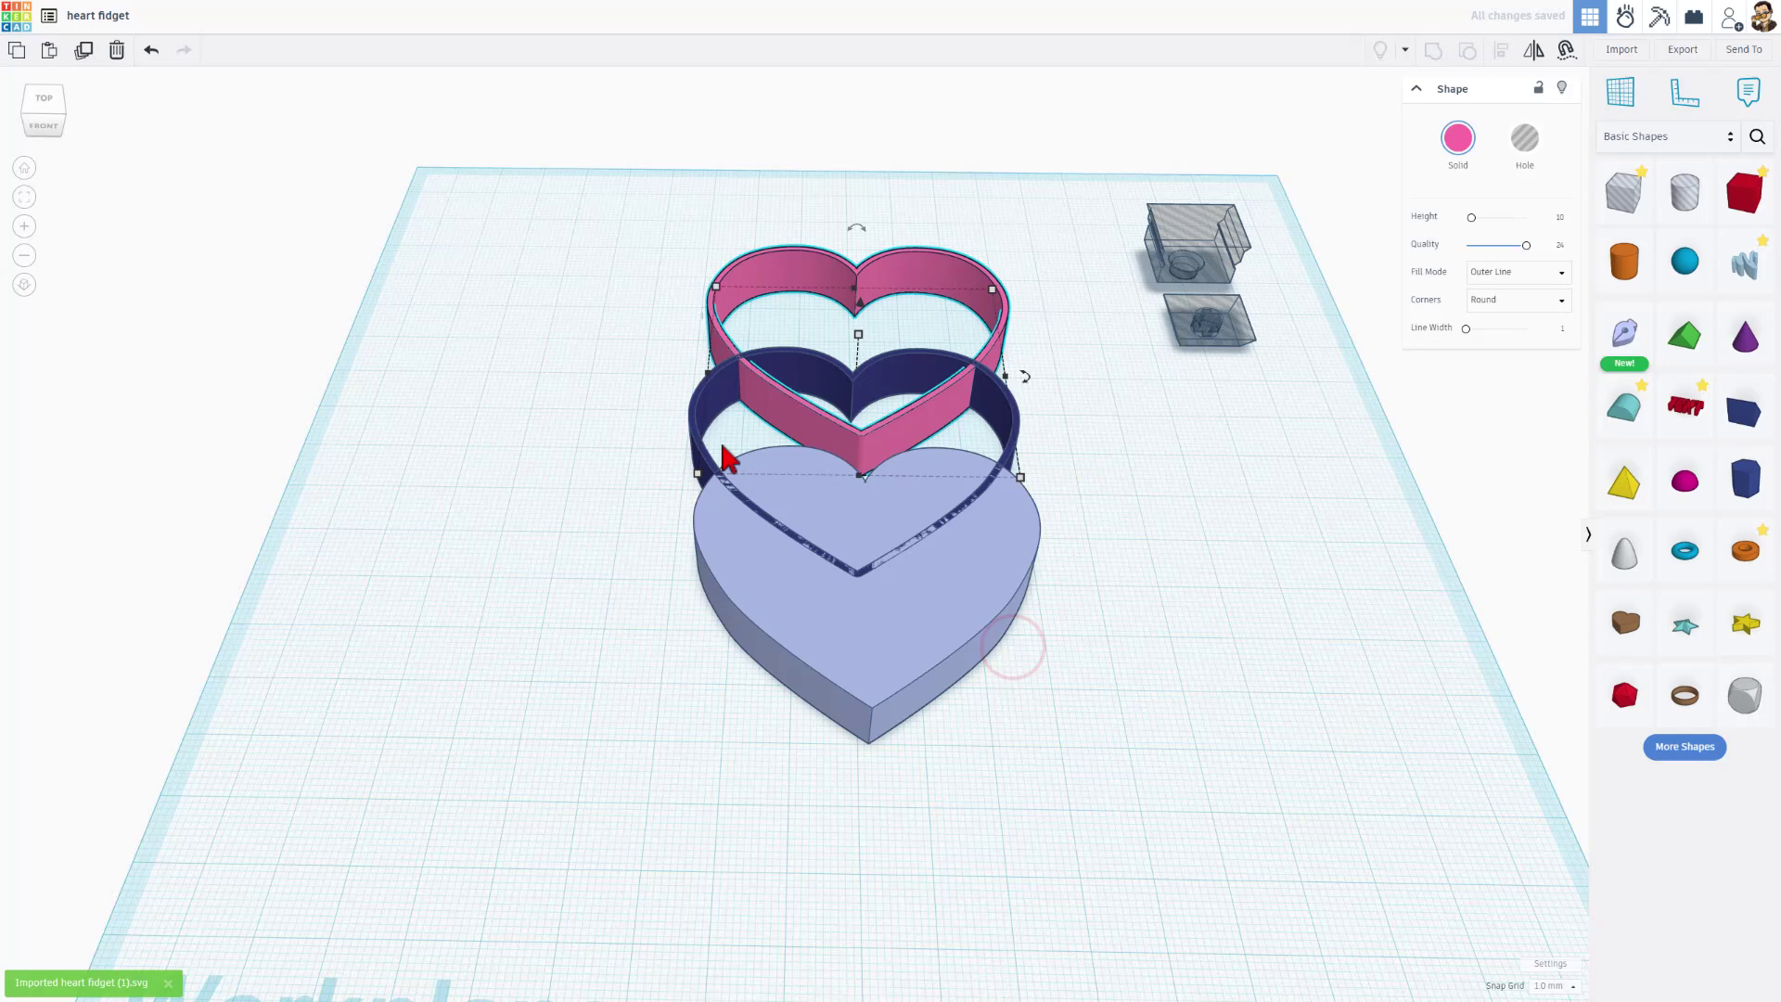
Move the dark blue heart left and set Outer Line, Round corners, quality 24, line width 1.
drag(710, 436, 425, 520)
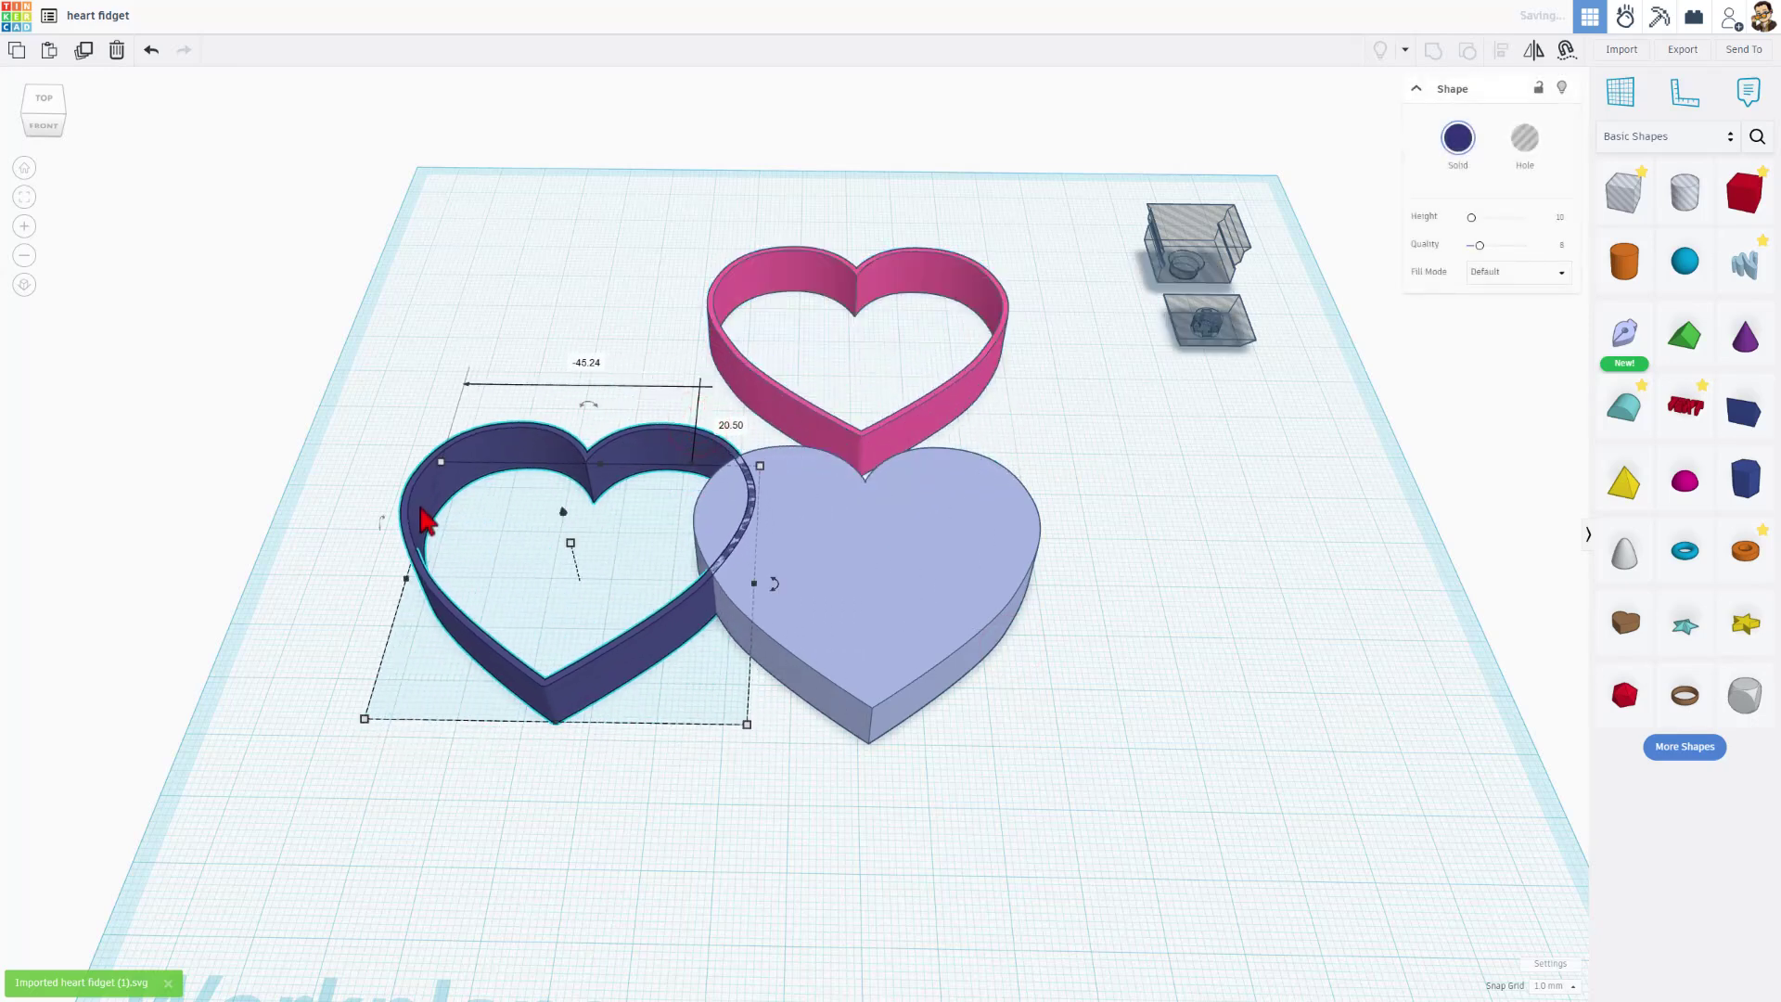
click(1498, 274)
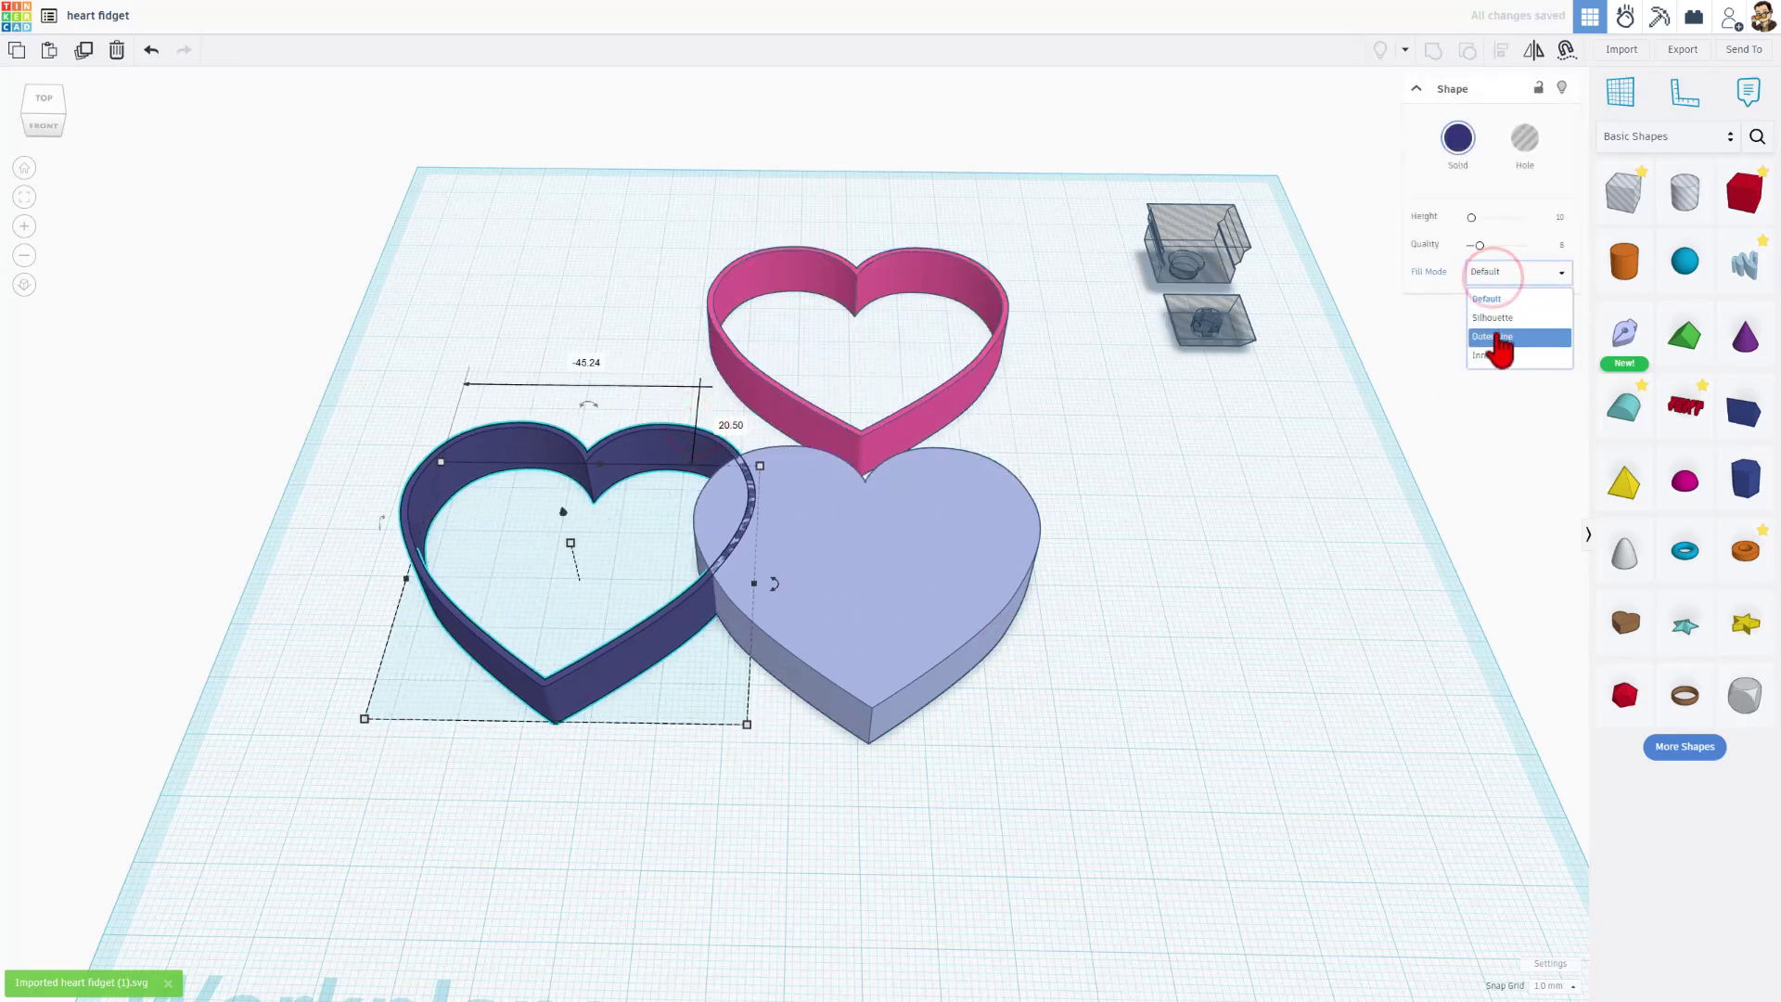
click(1498, 349)
click(1503, 302)
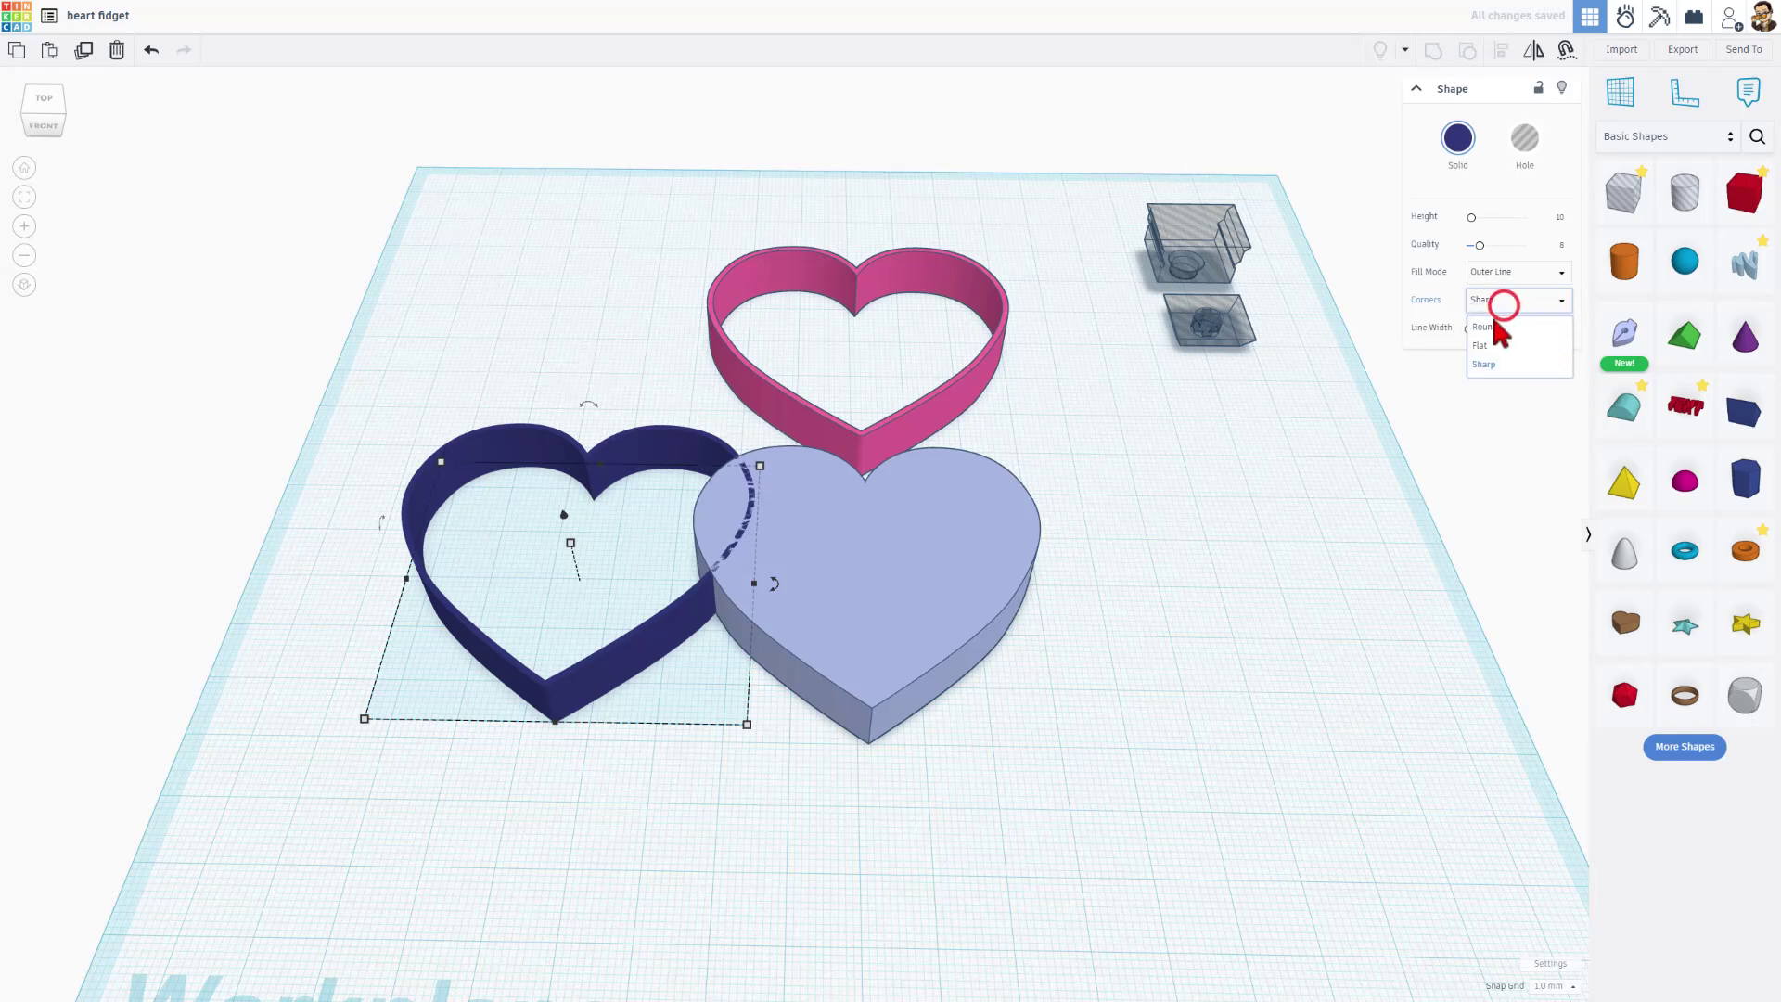
click(1492, 320)
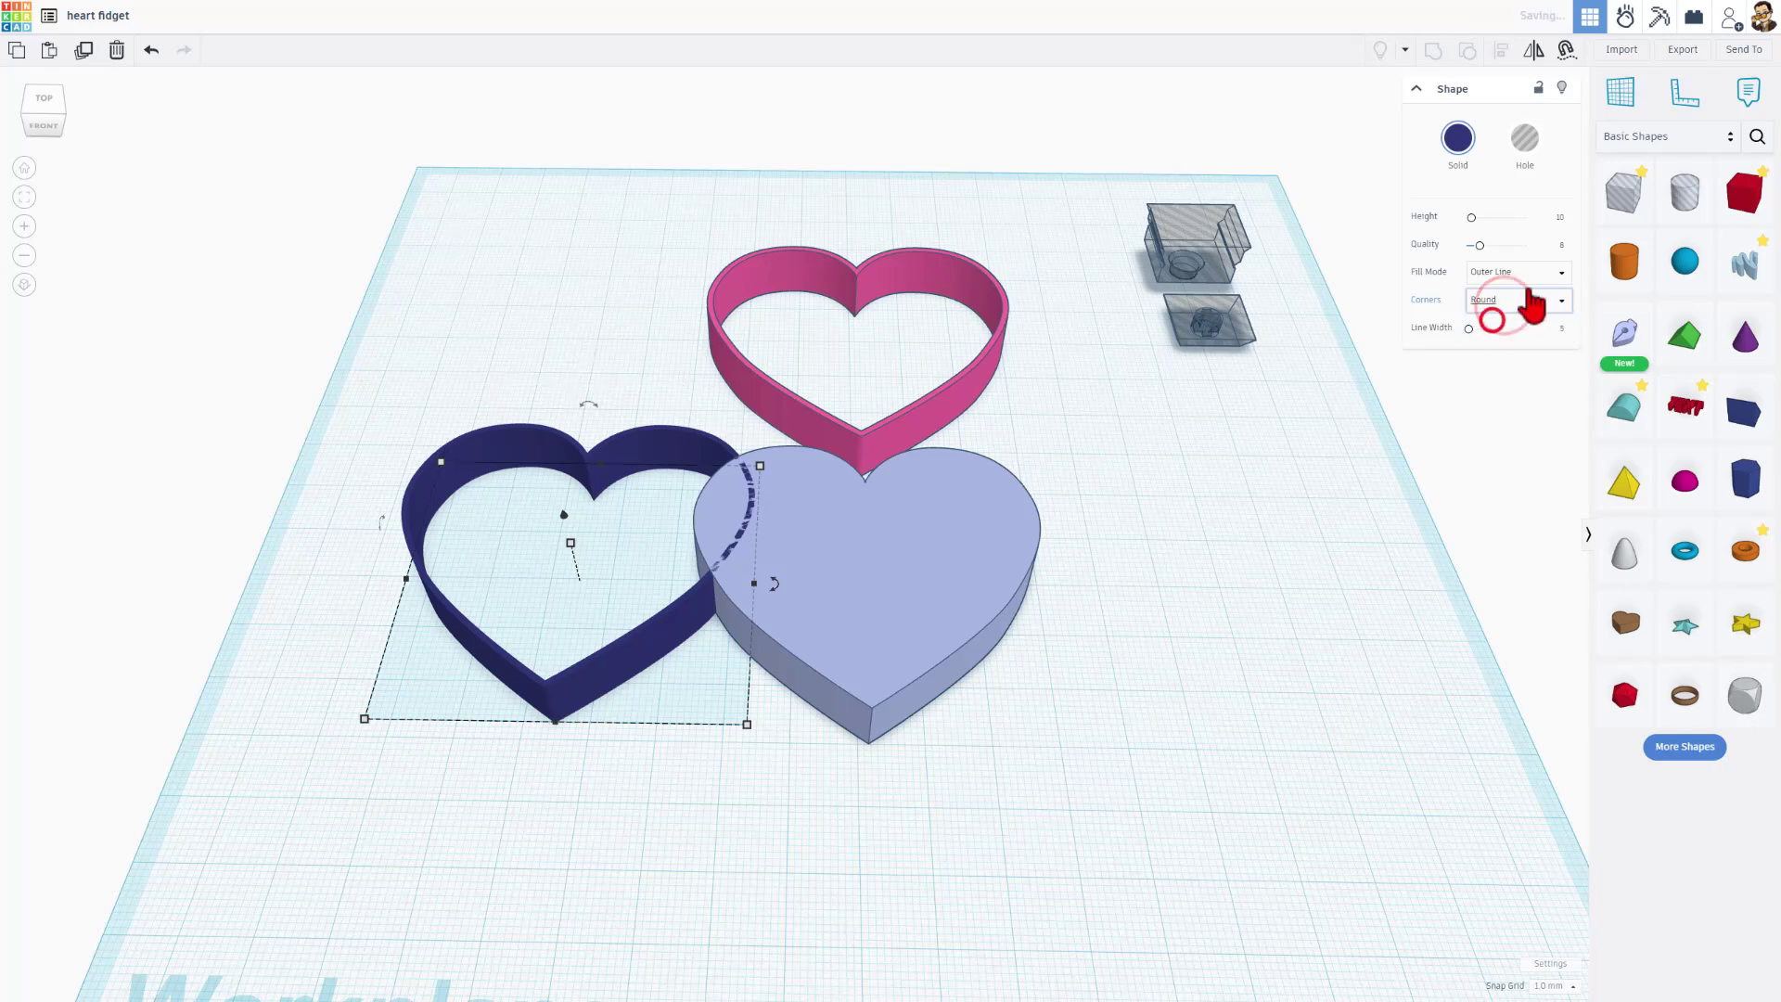
click(1477, 241)
drag(1477, 243, 1570, 259)
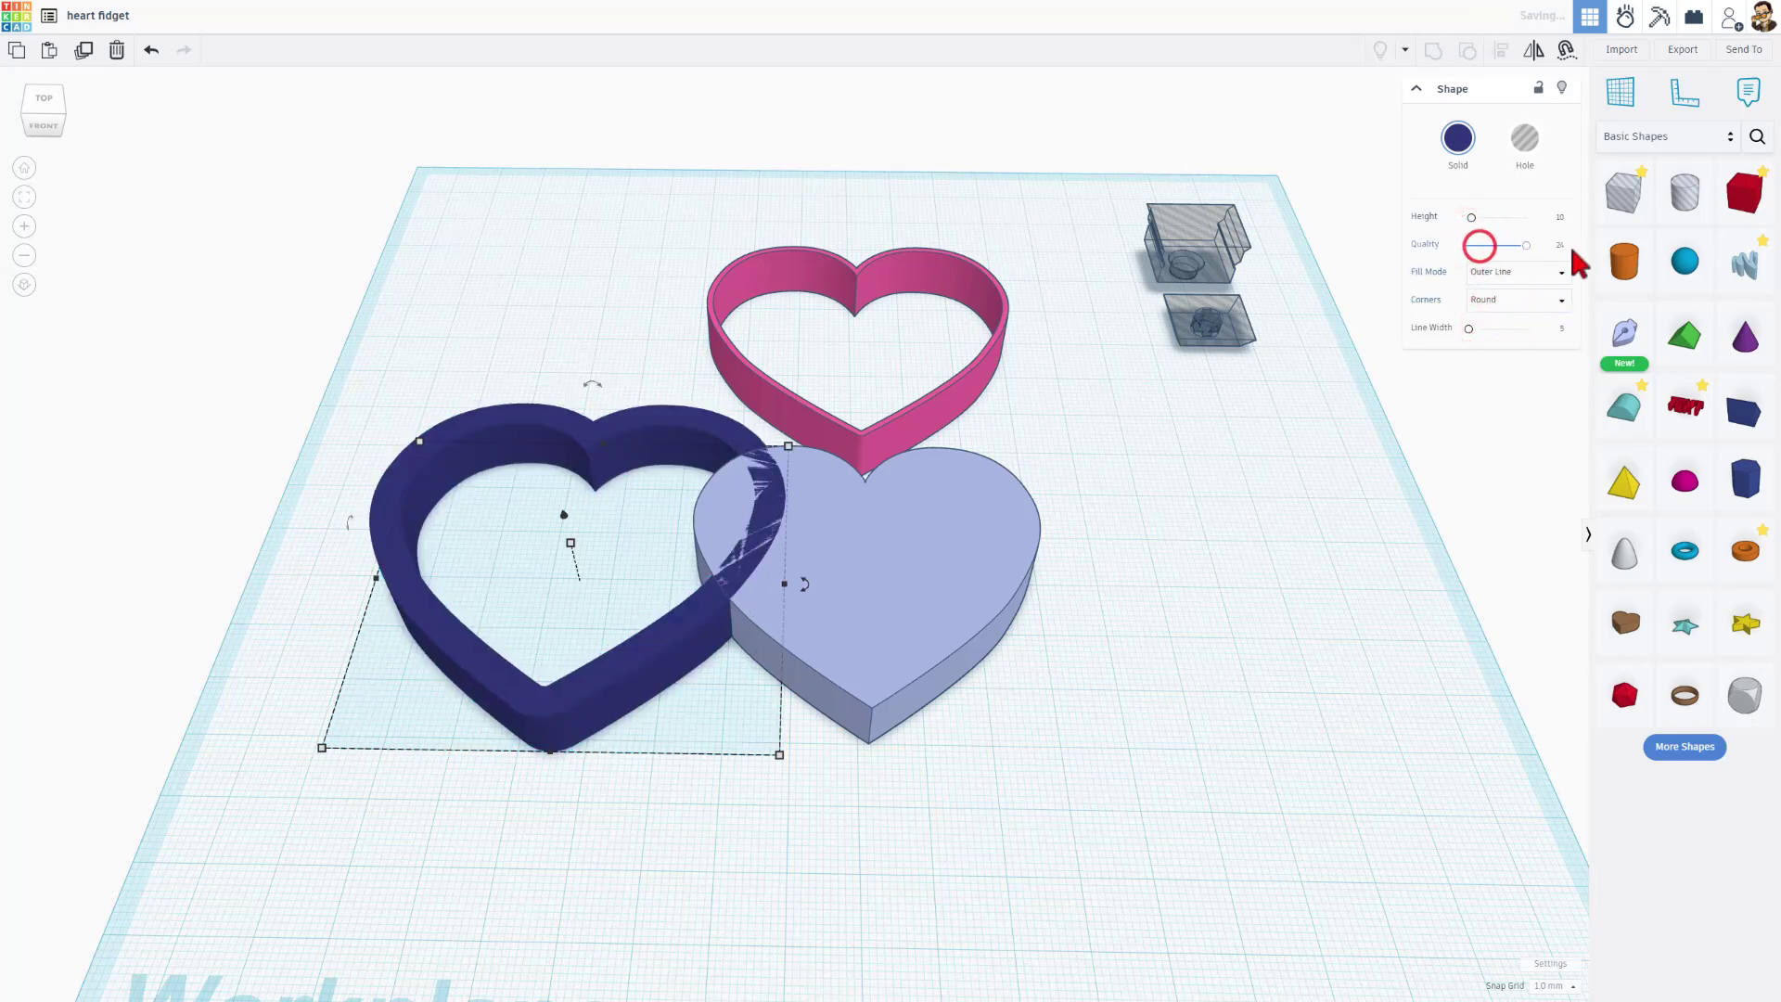
click(1563, 332)
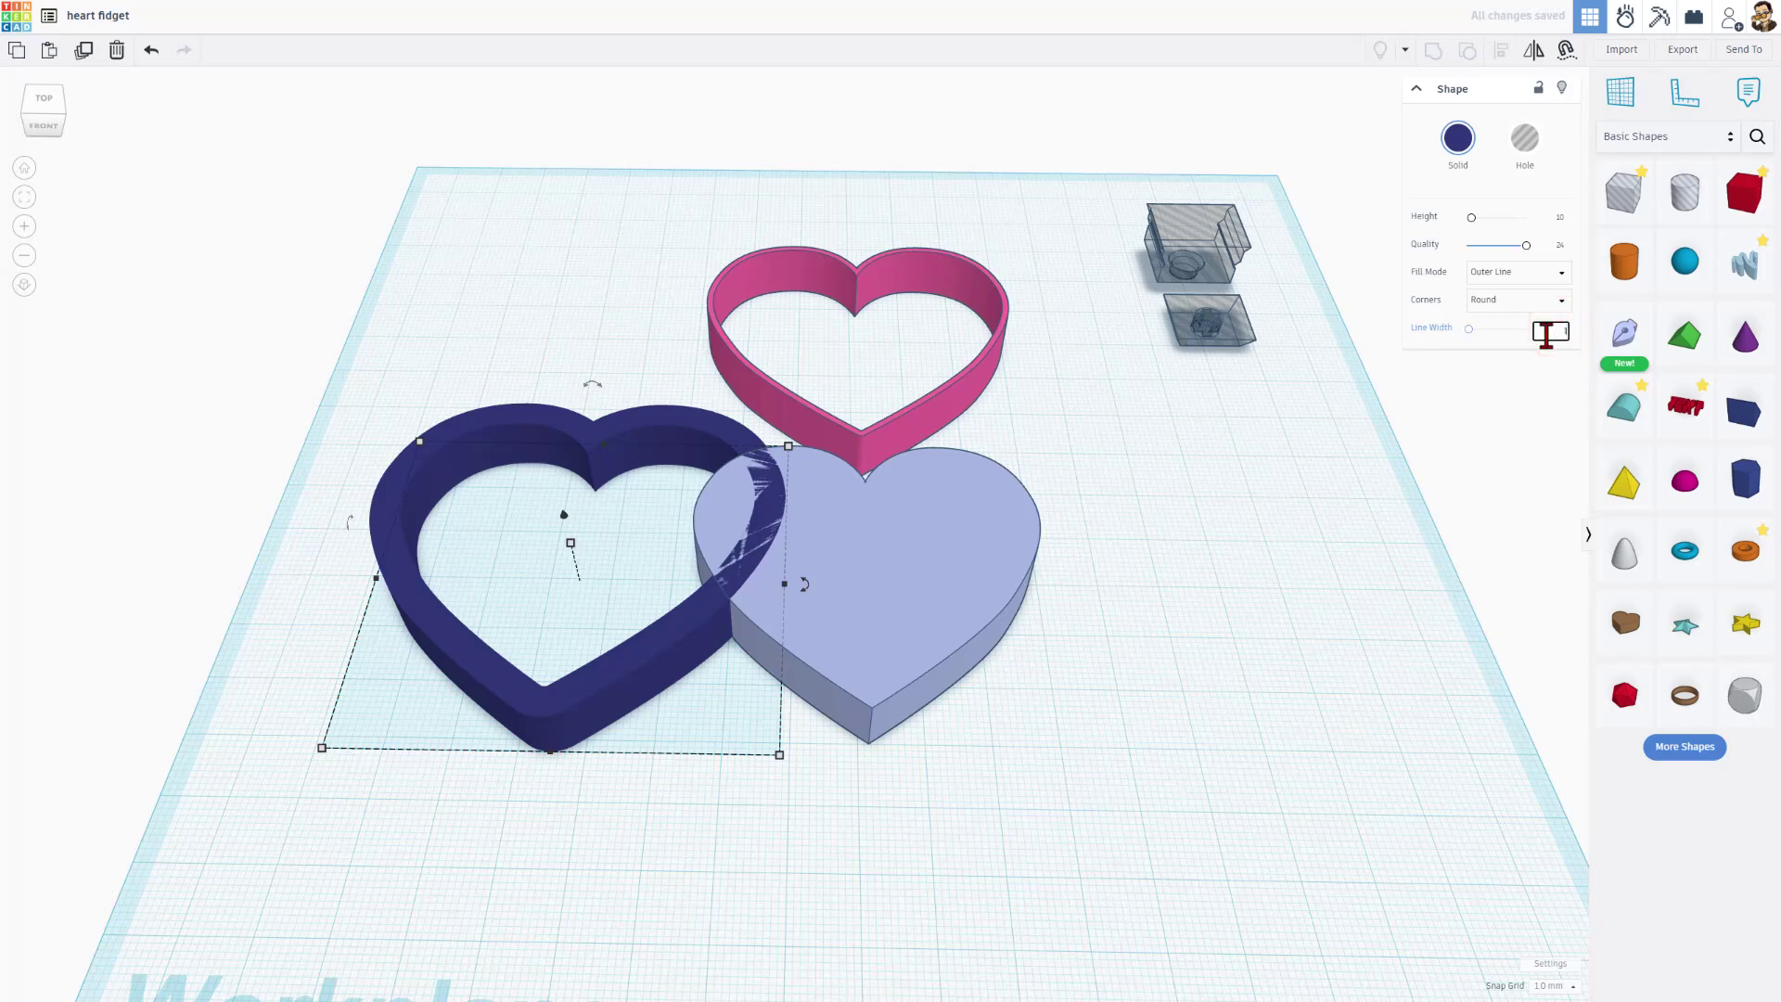
key(Return)
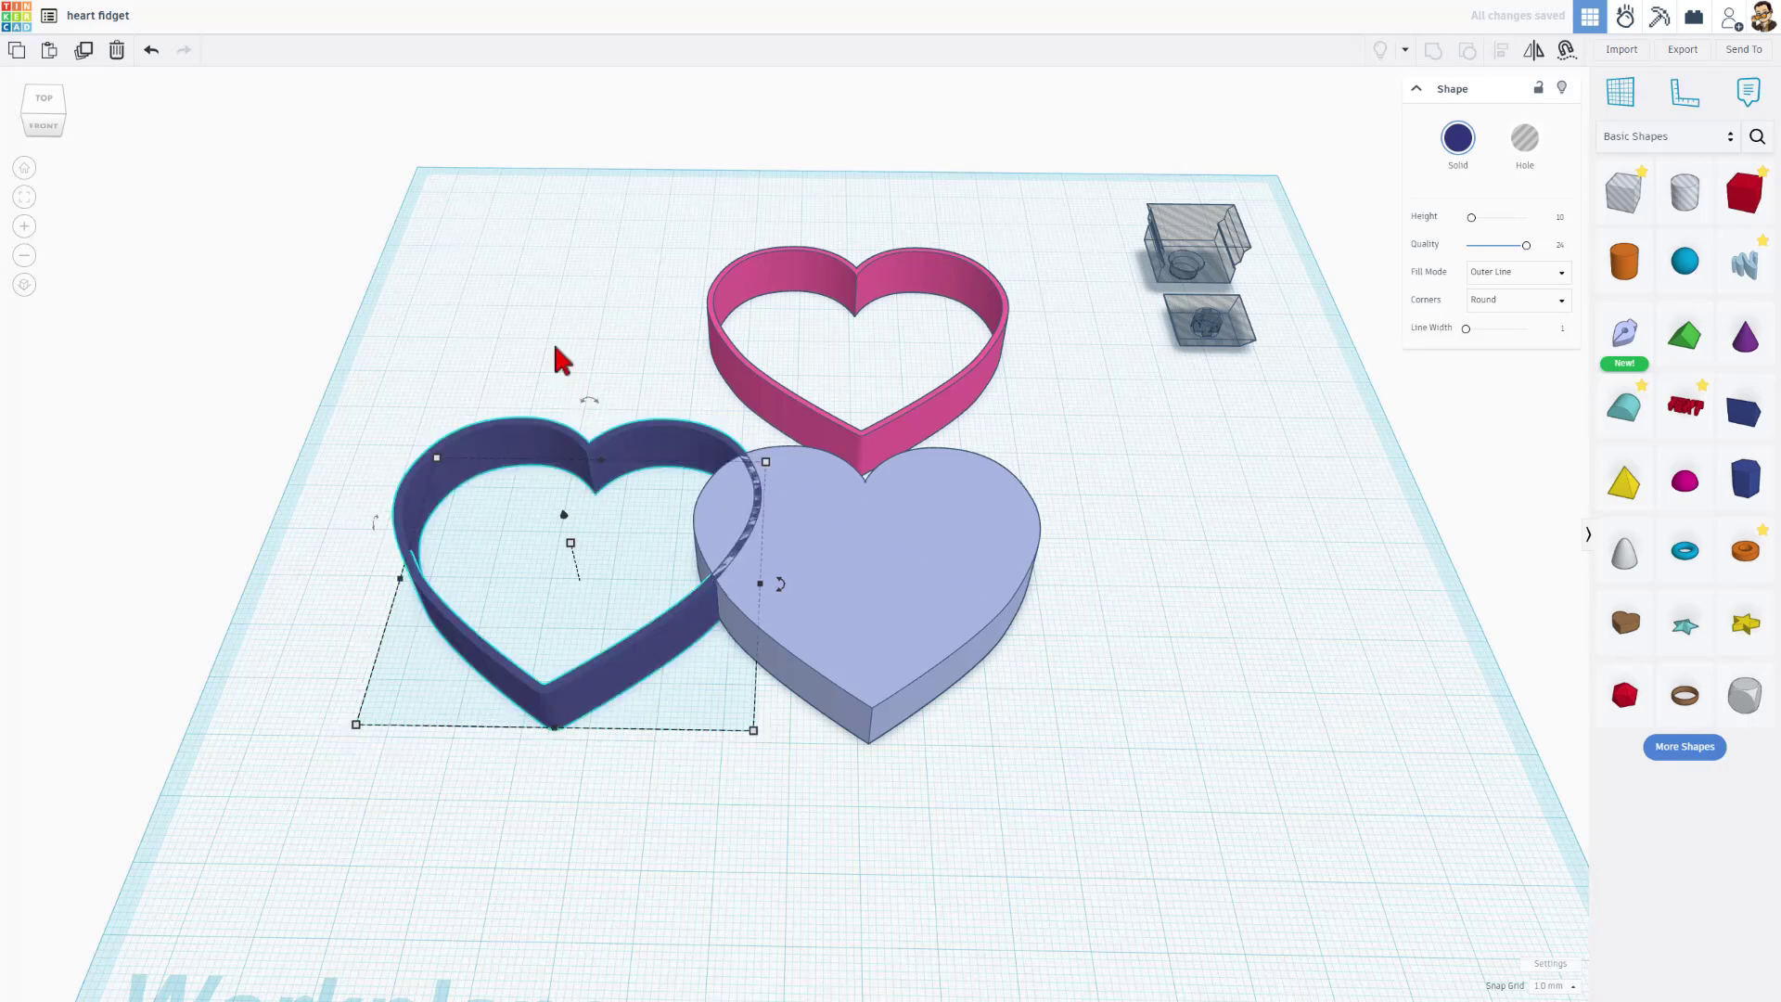
Align all three hearts centred on each other along both axes.
drag(493, 315, 827, 561)
key(l)
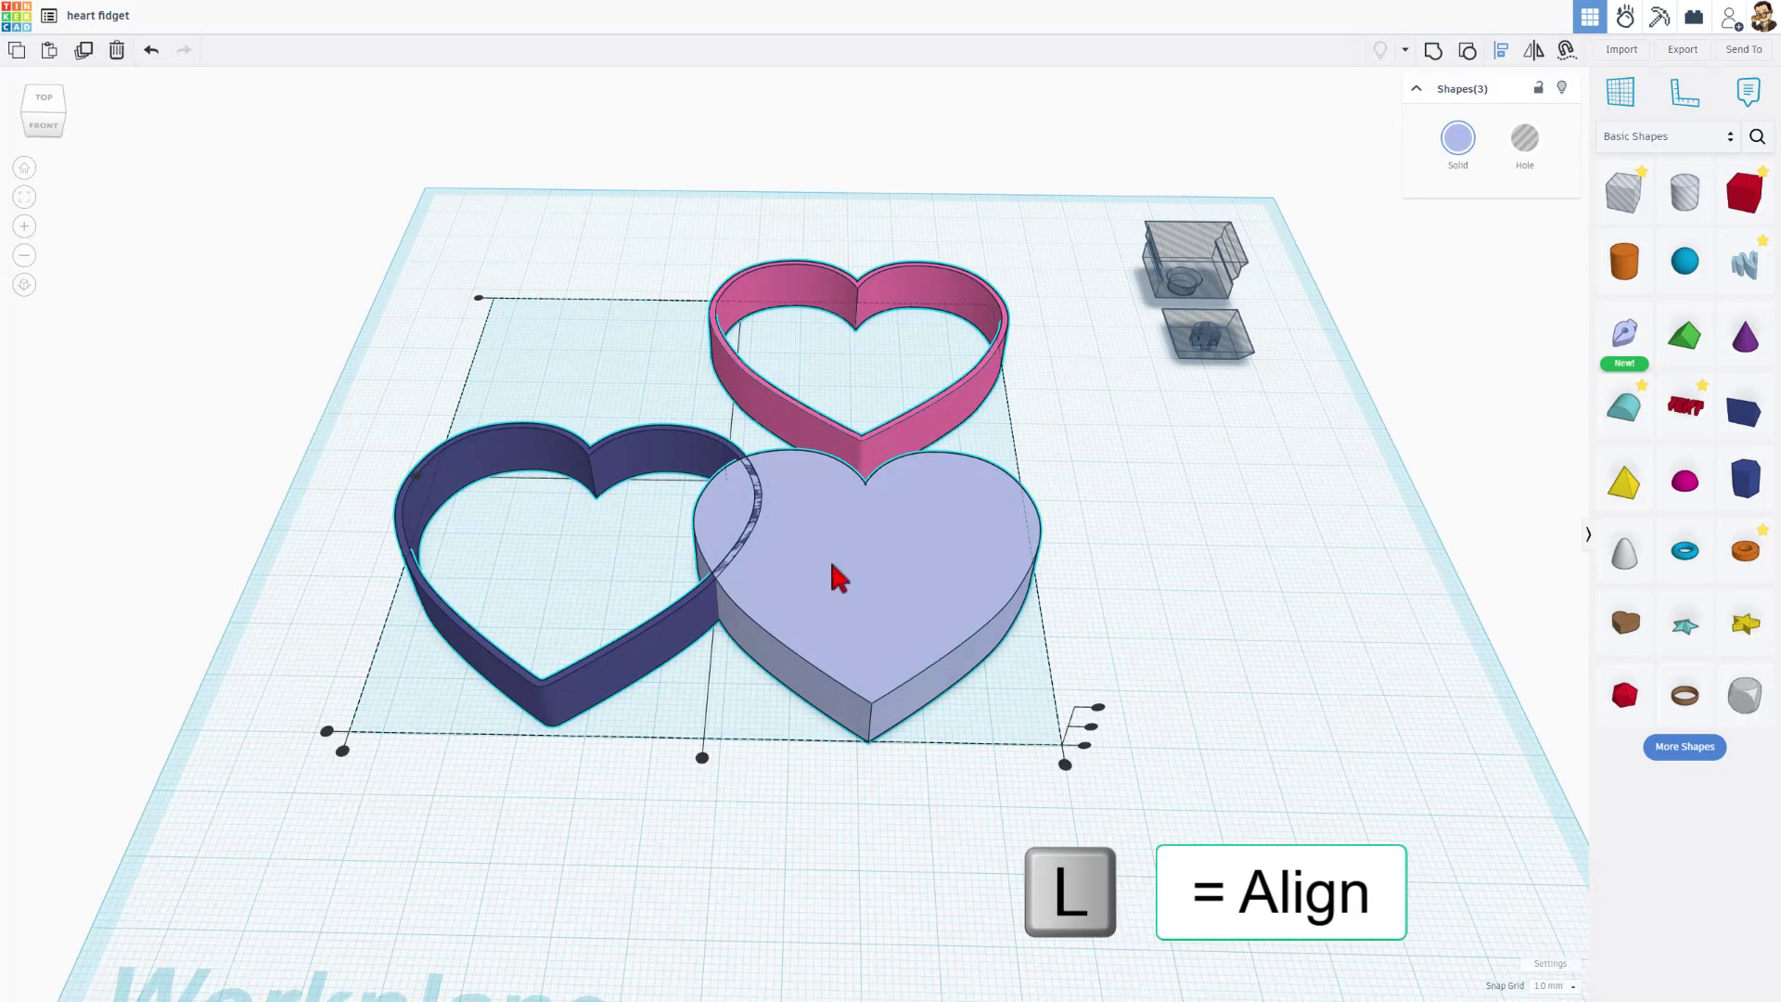
click(909, 580)
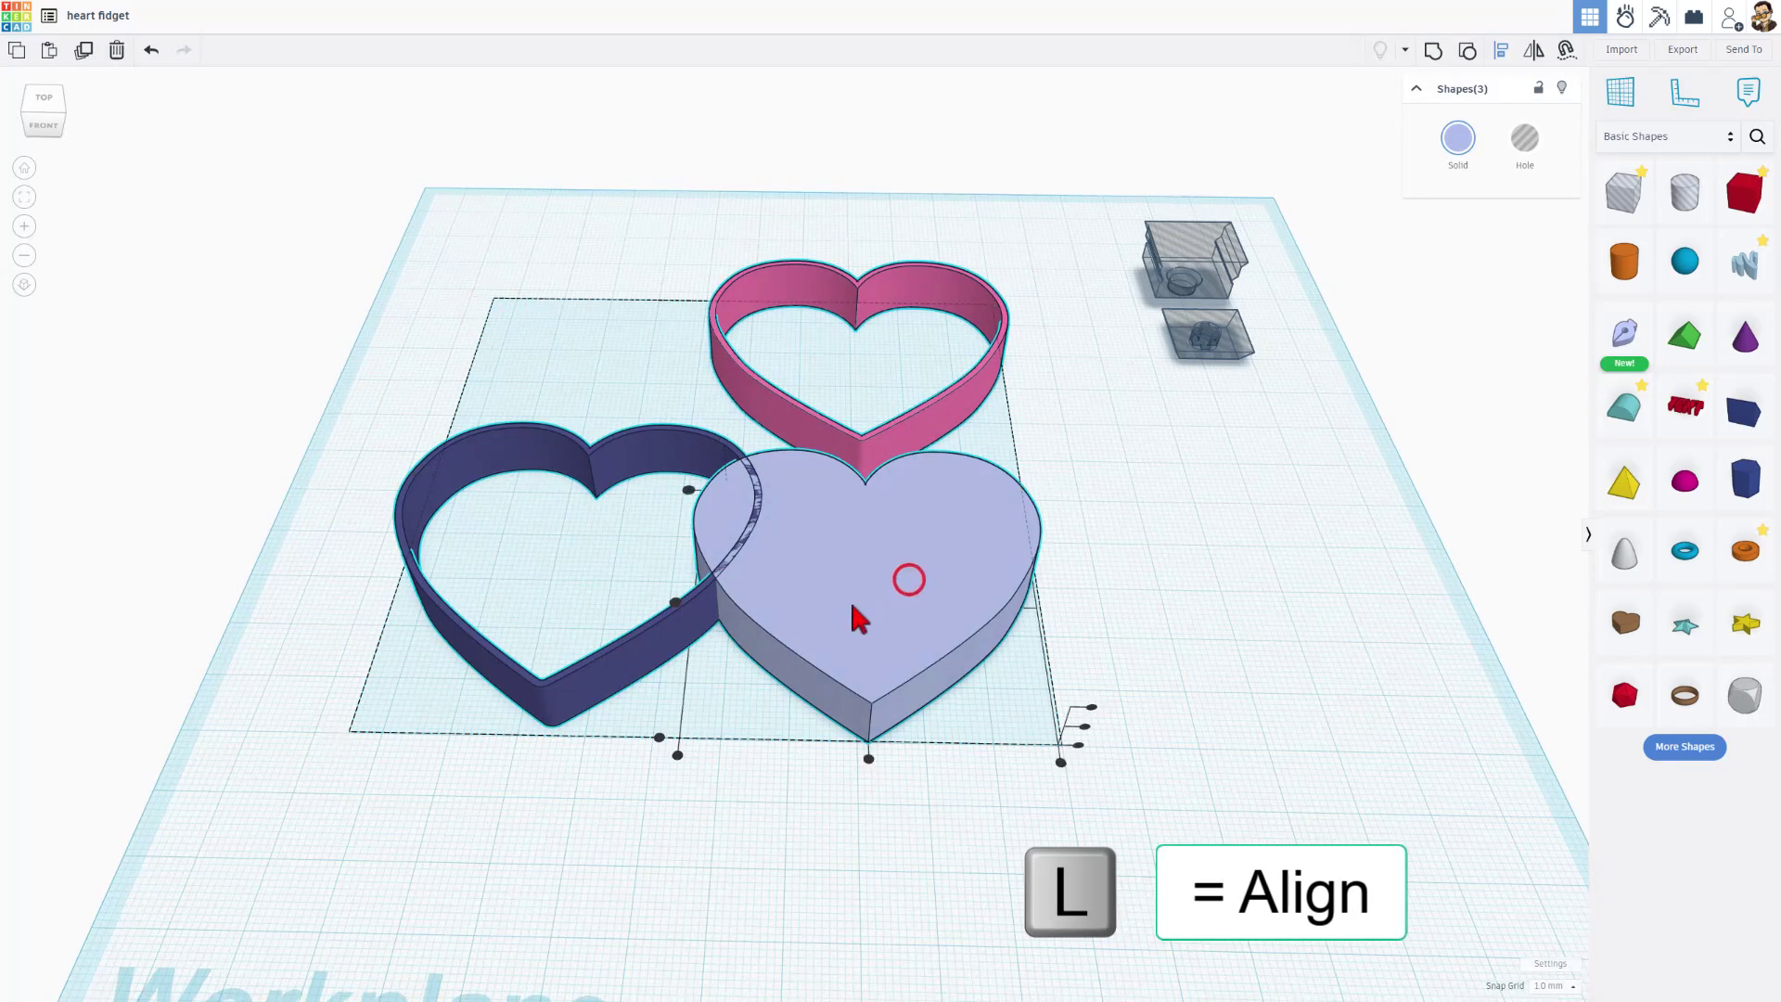
click(868, 758)
click(675, 604)
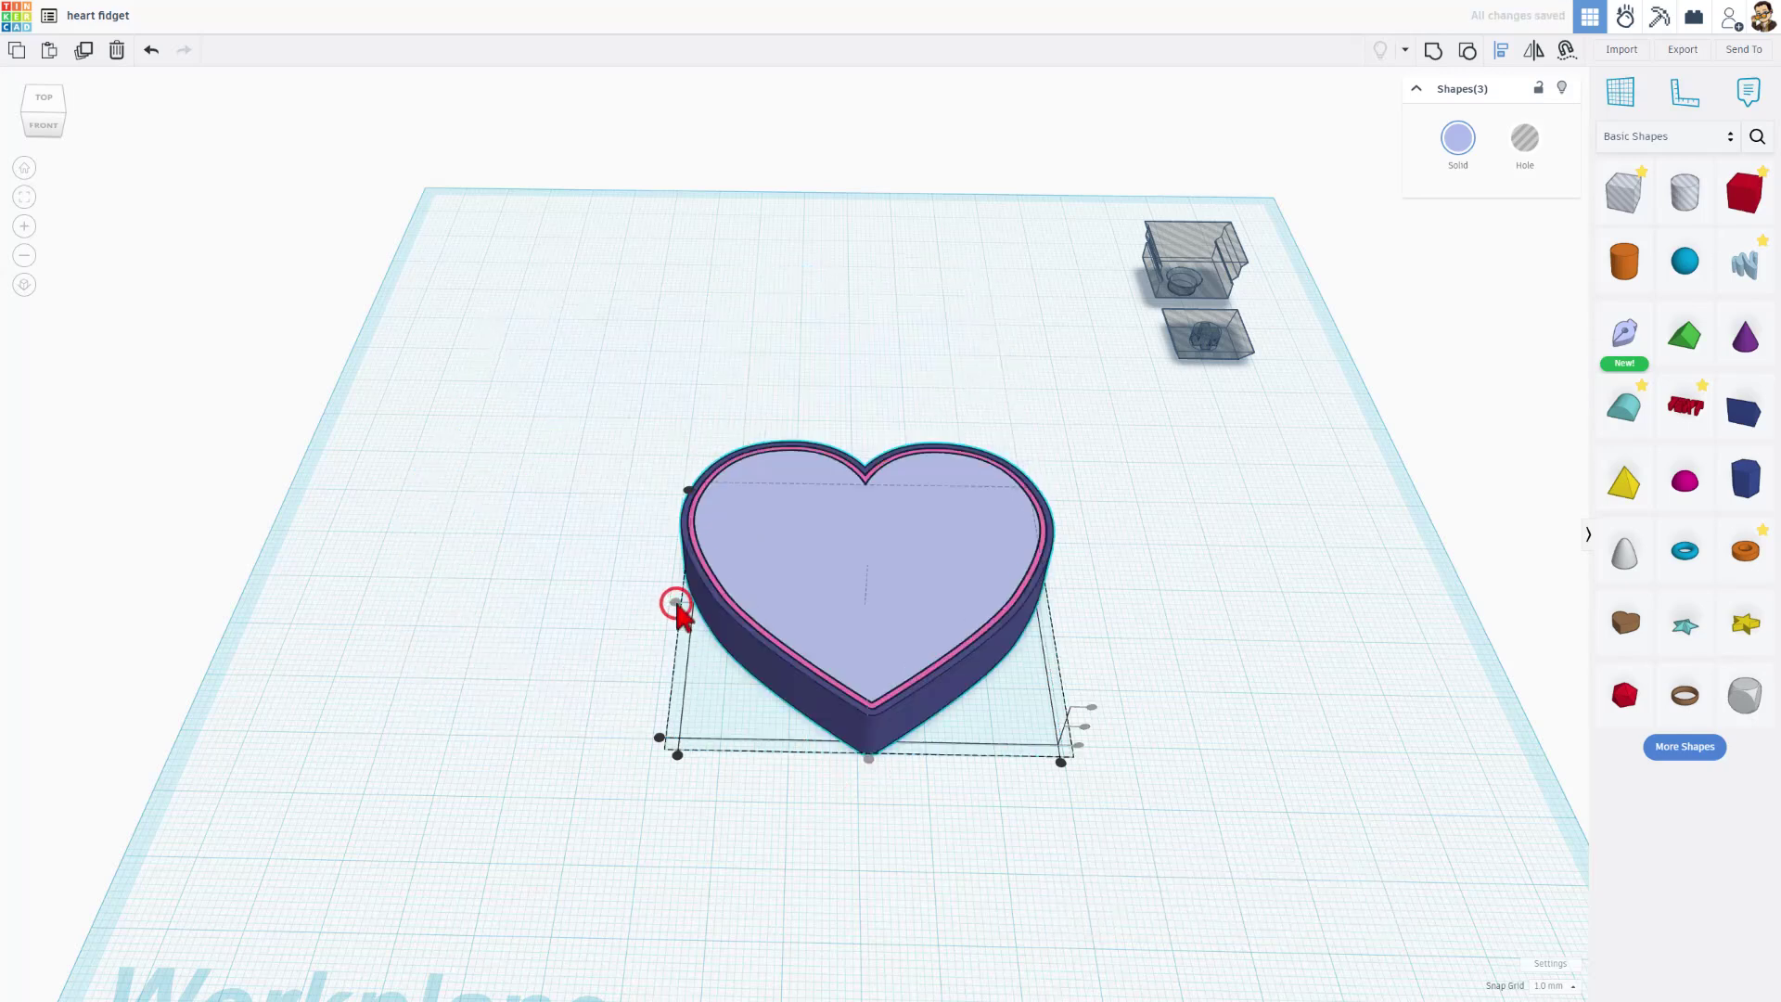
click(716, 673)
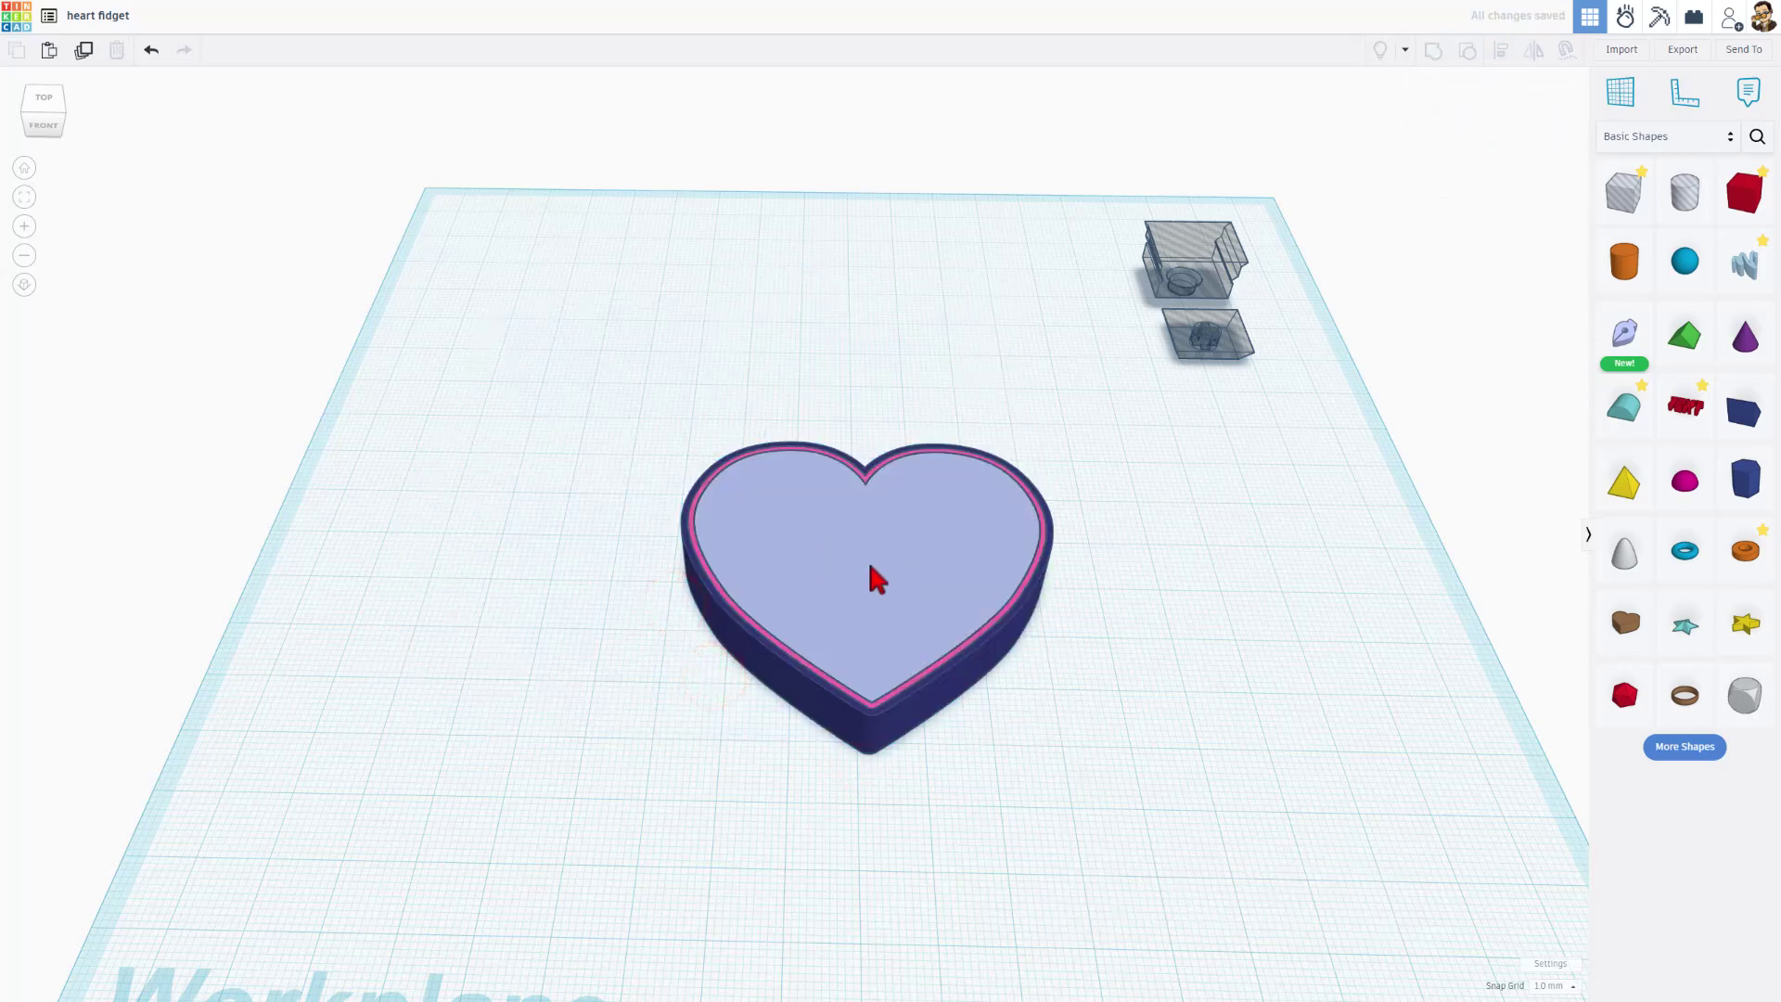
Drag the heart shell's top height handle upward to raise its walls.
click(789, 677)
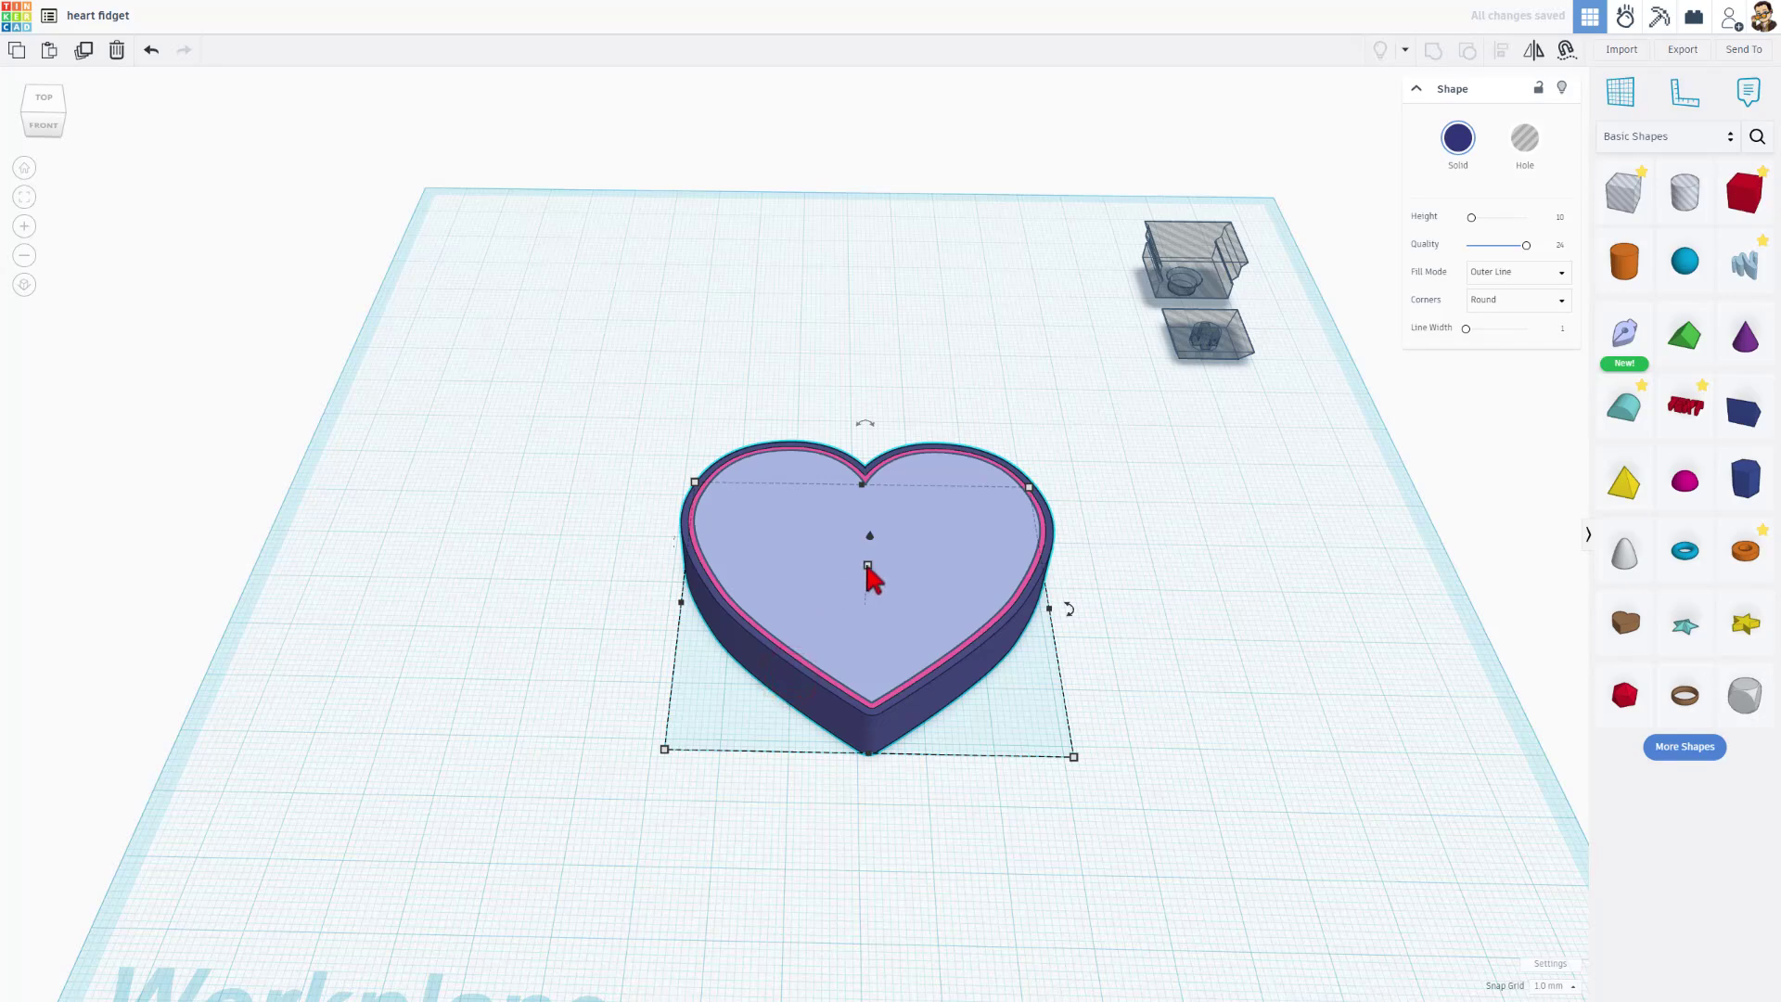
drag(868, 565, 883, 529)
mouse_move(885, 535)
right_down()
mouse_move(1090, 553)
mouse_move(955, 556)
mouse_move(915, 520)
right_up()
Set the blue heart shell's height to 15 and hide the shell.
right_drag(1082, 639, 842, 575)
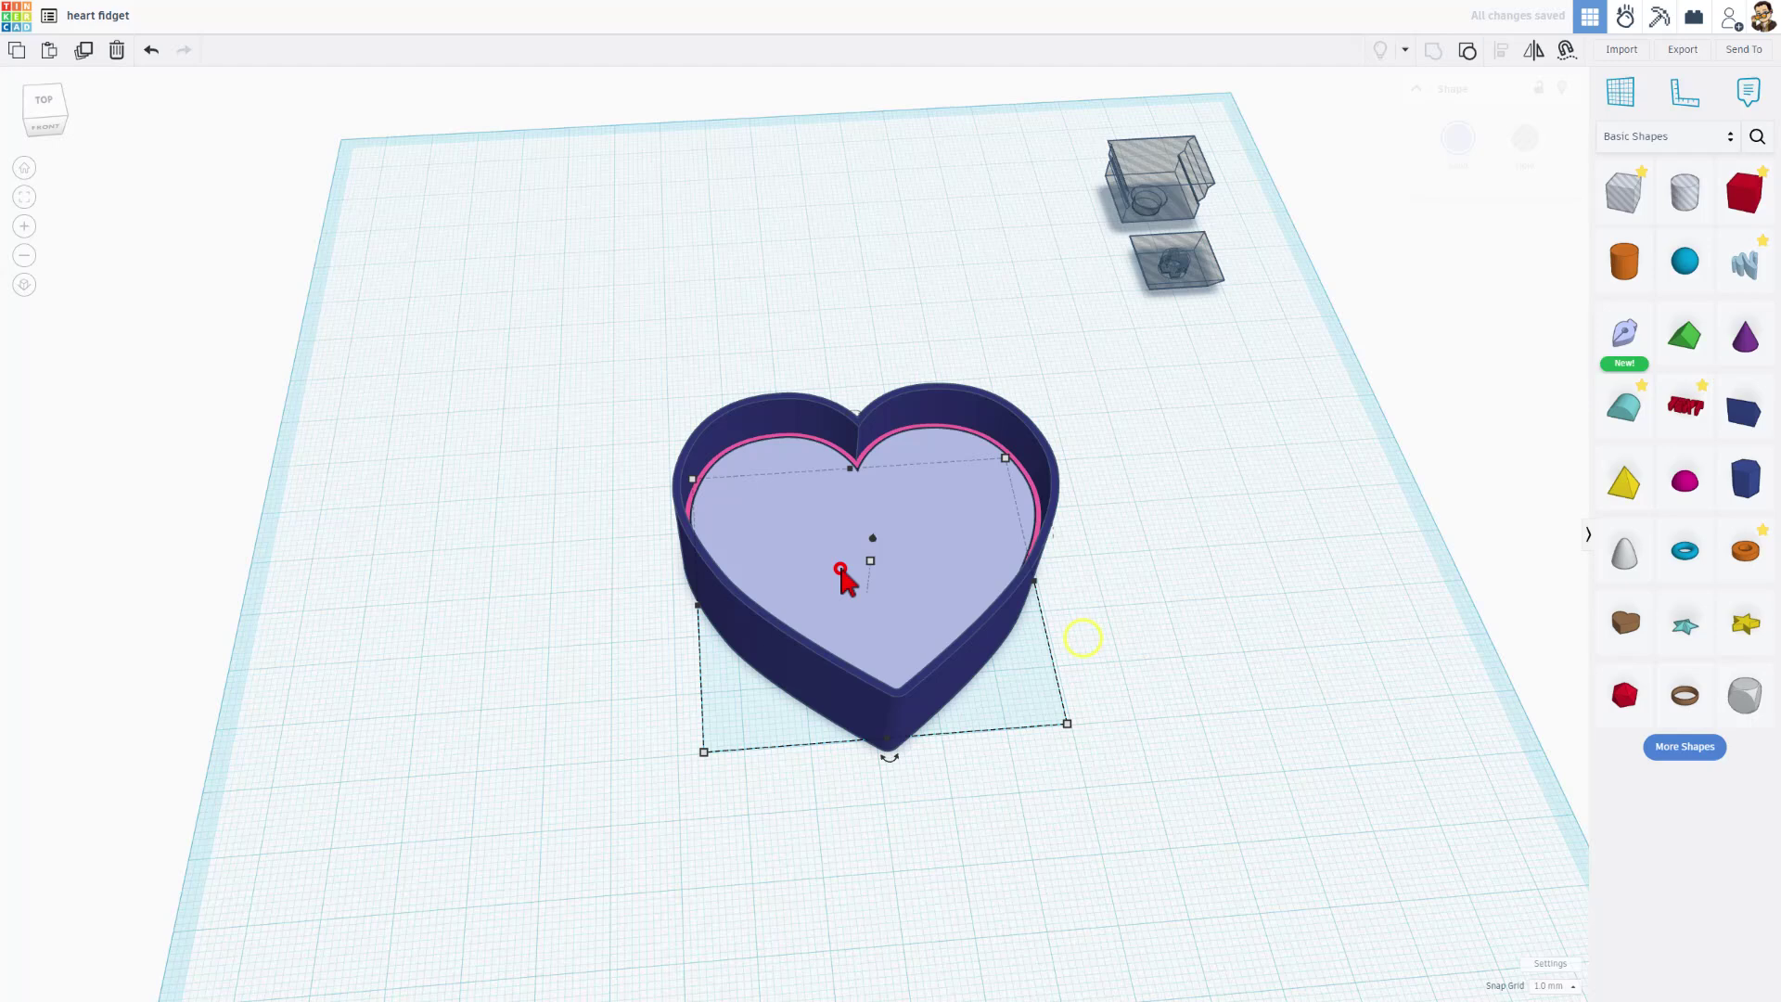
click(868, 560)
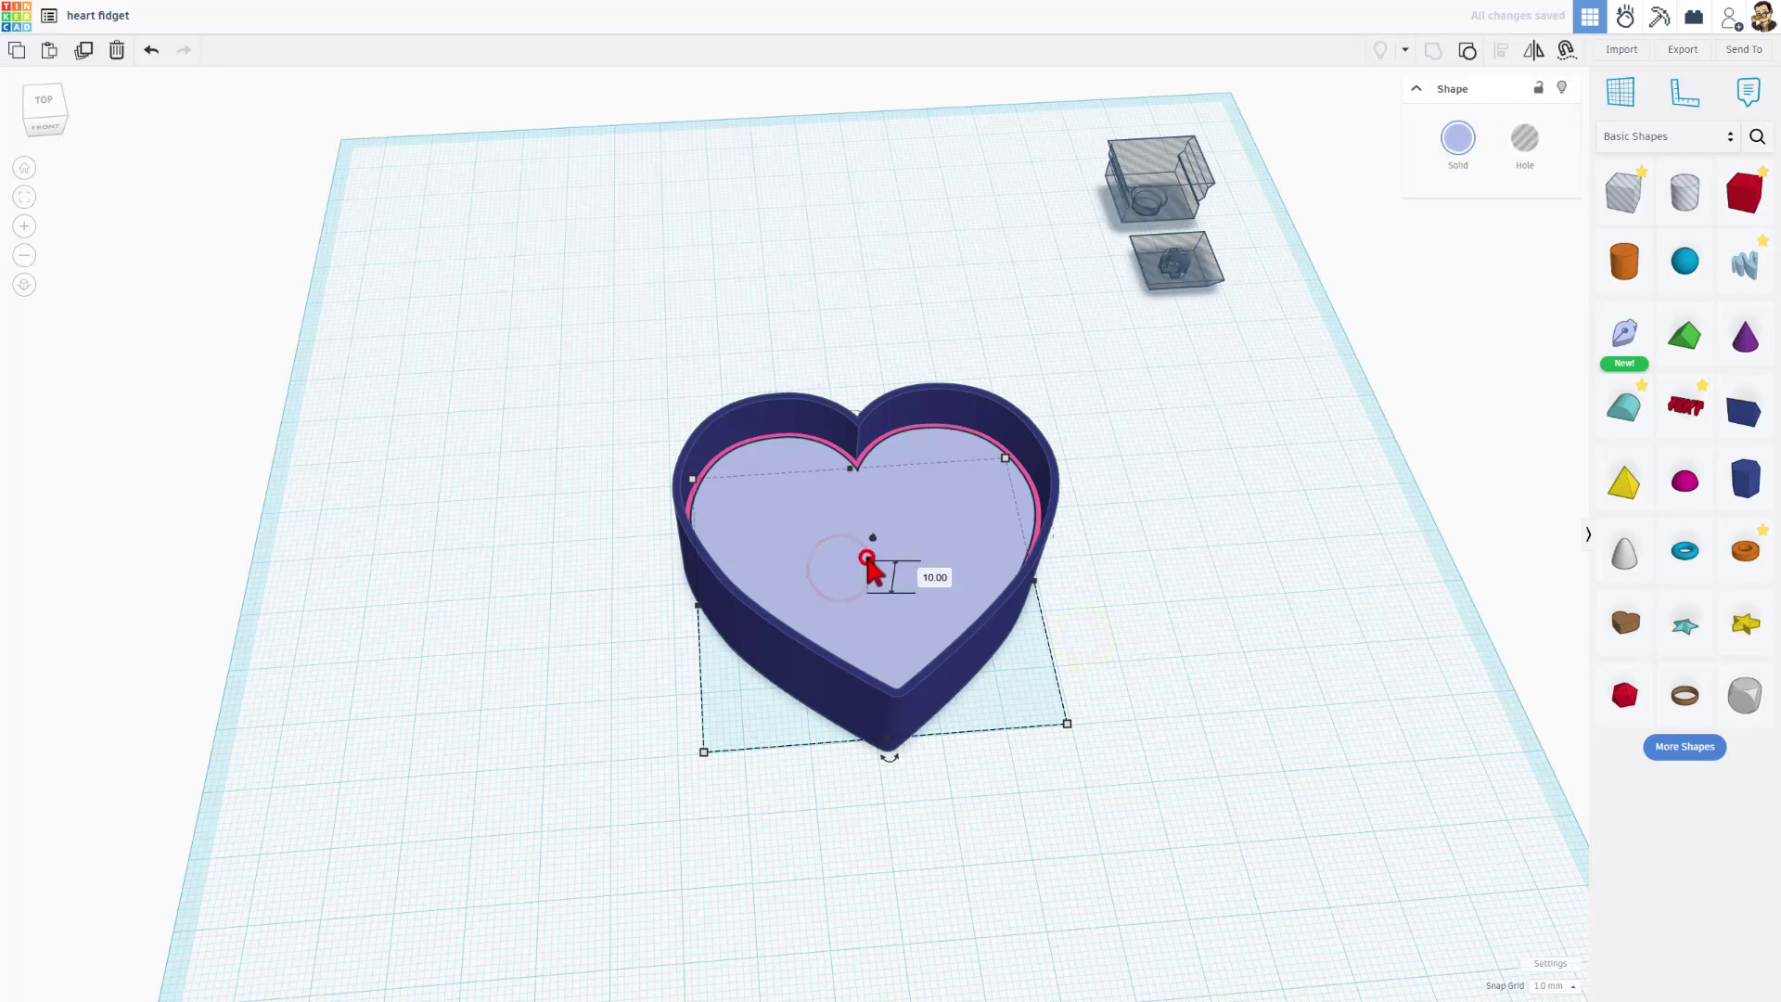
click(1161, 176)
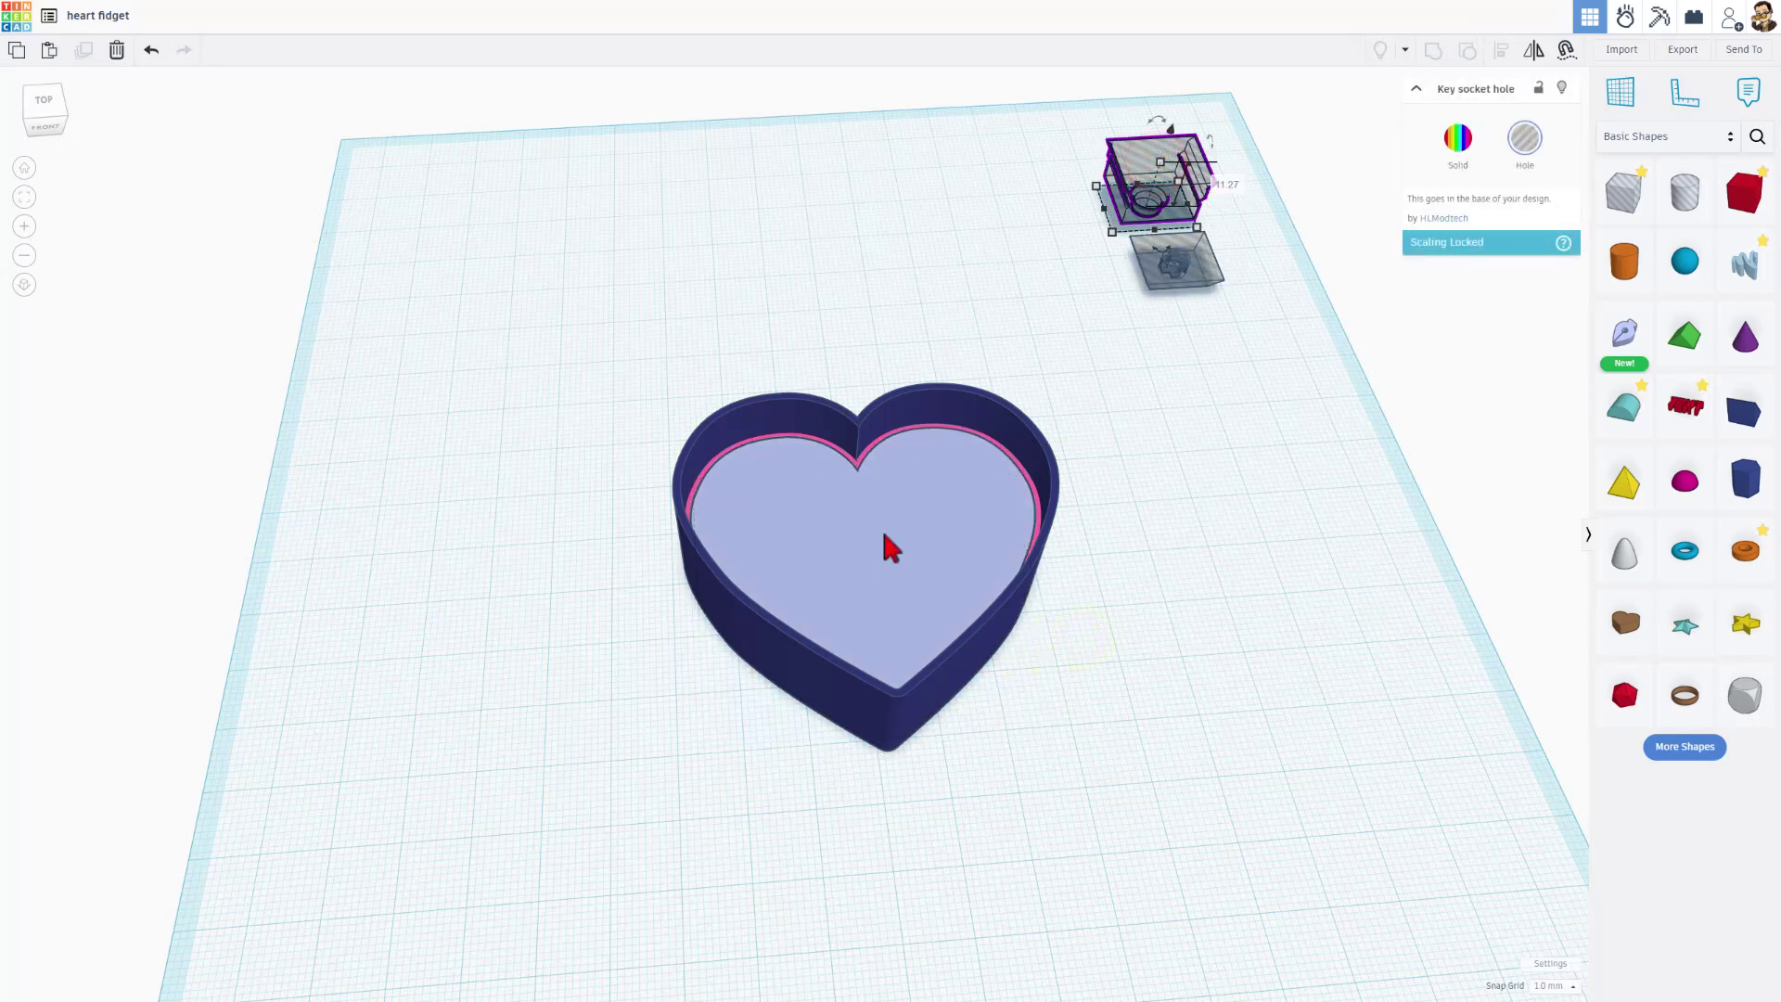
click(878, 552)
mouse_move(912, 582)
right_down()
mouse_move(946, 517)
mouse_move(938, 585)
right_up()
click(938, 578)
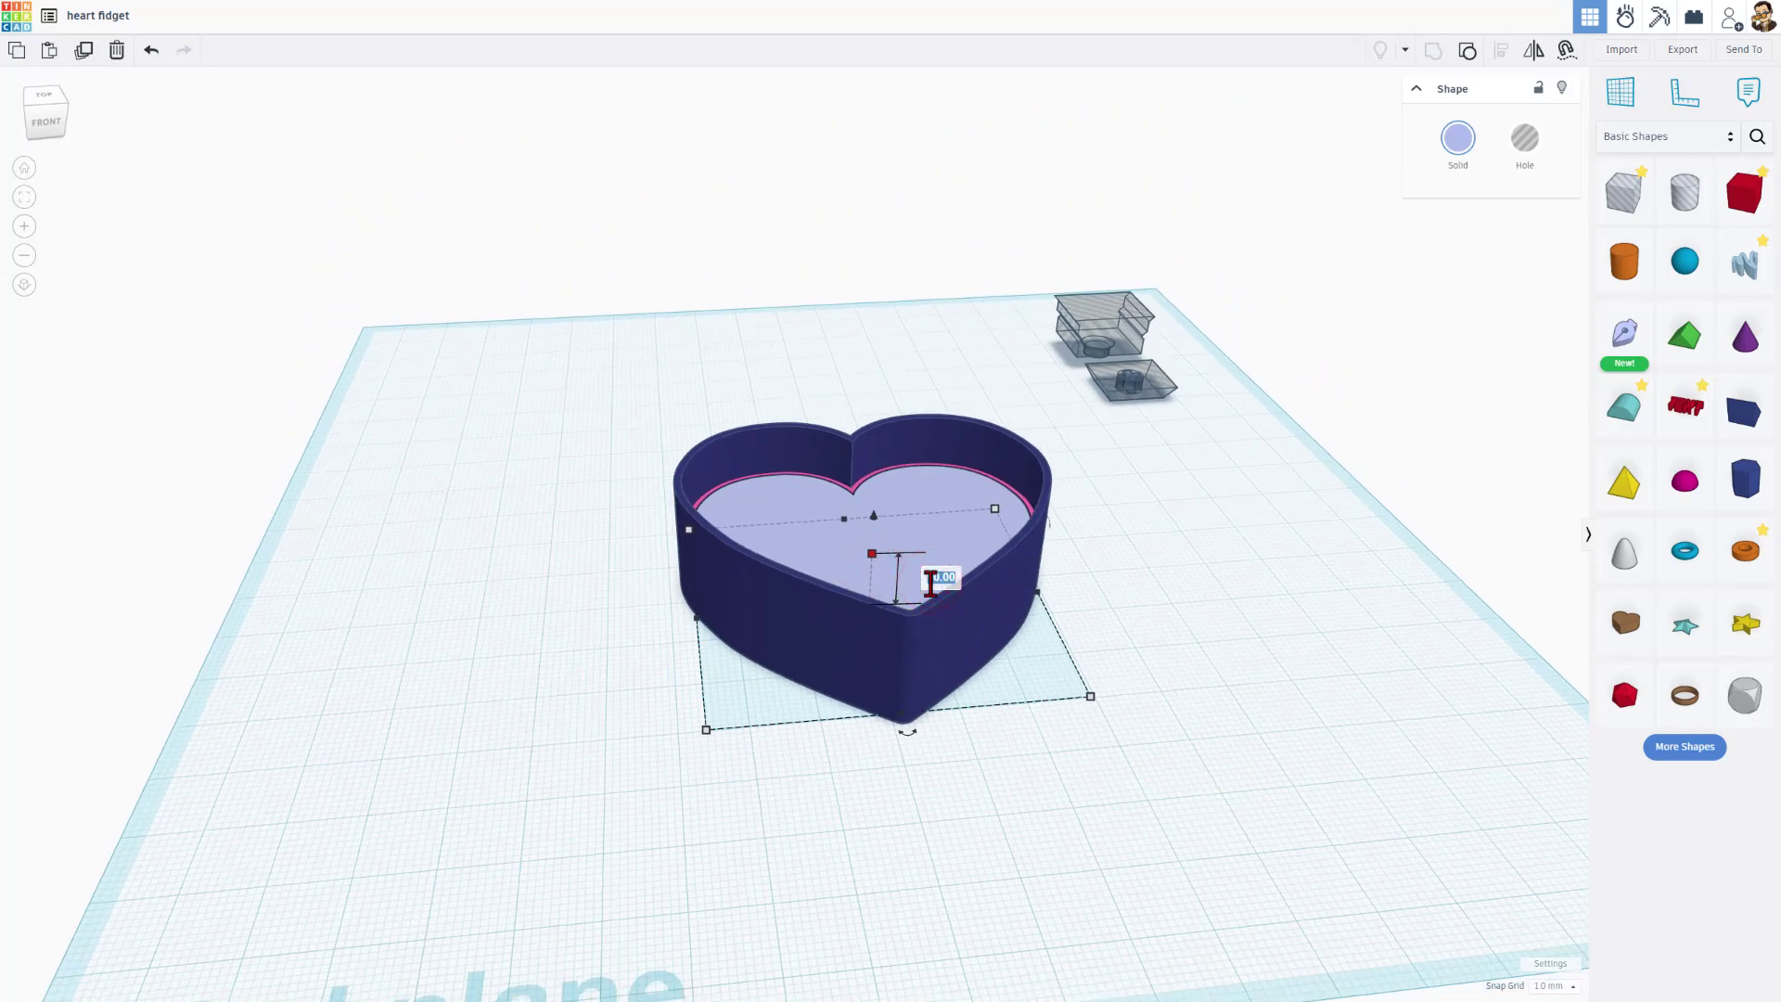
text(15)
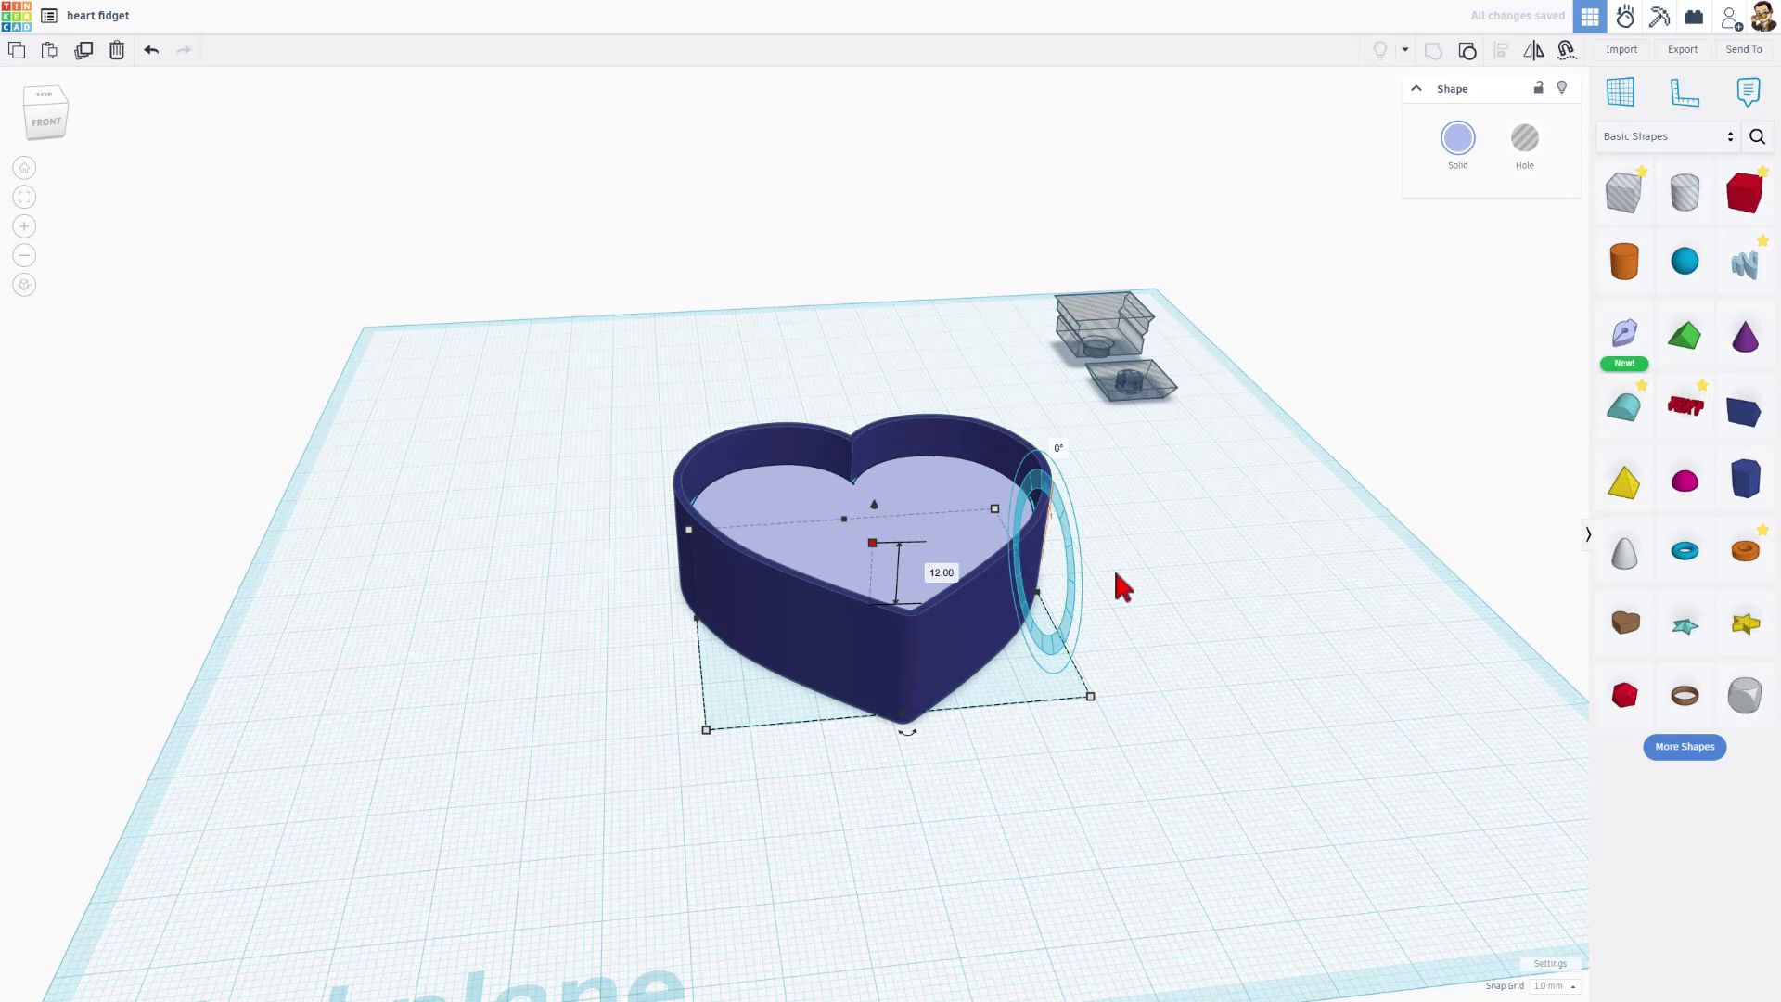
click(1116, 605)
click(1011, 587)
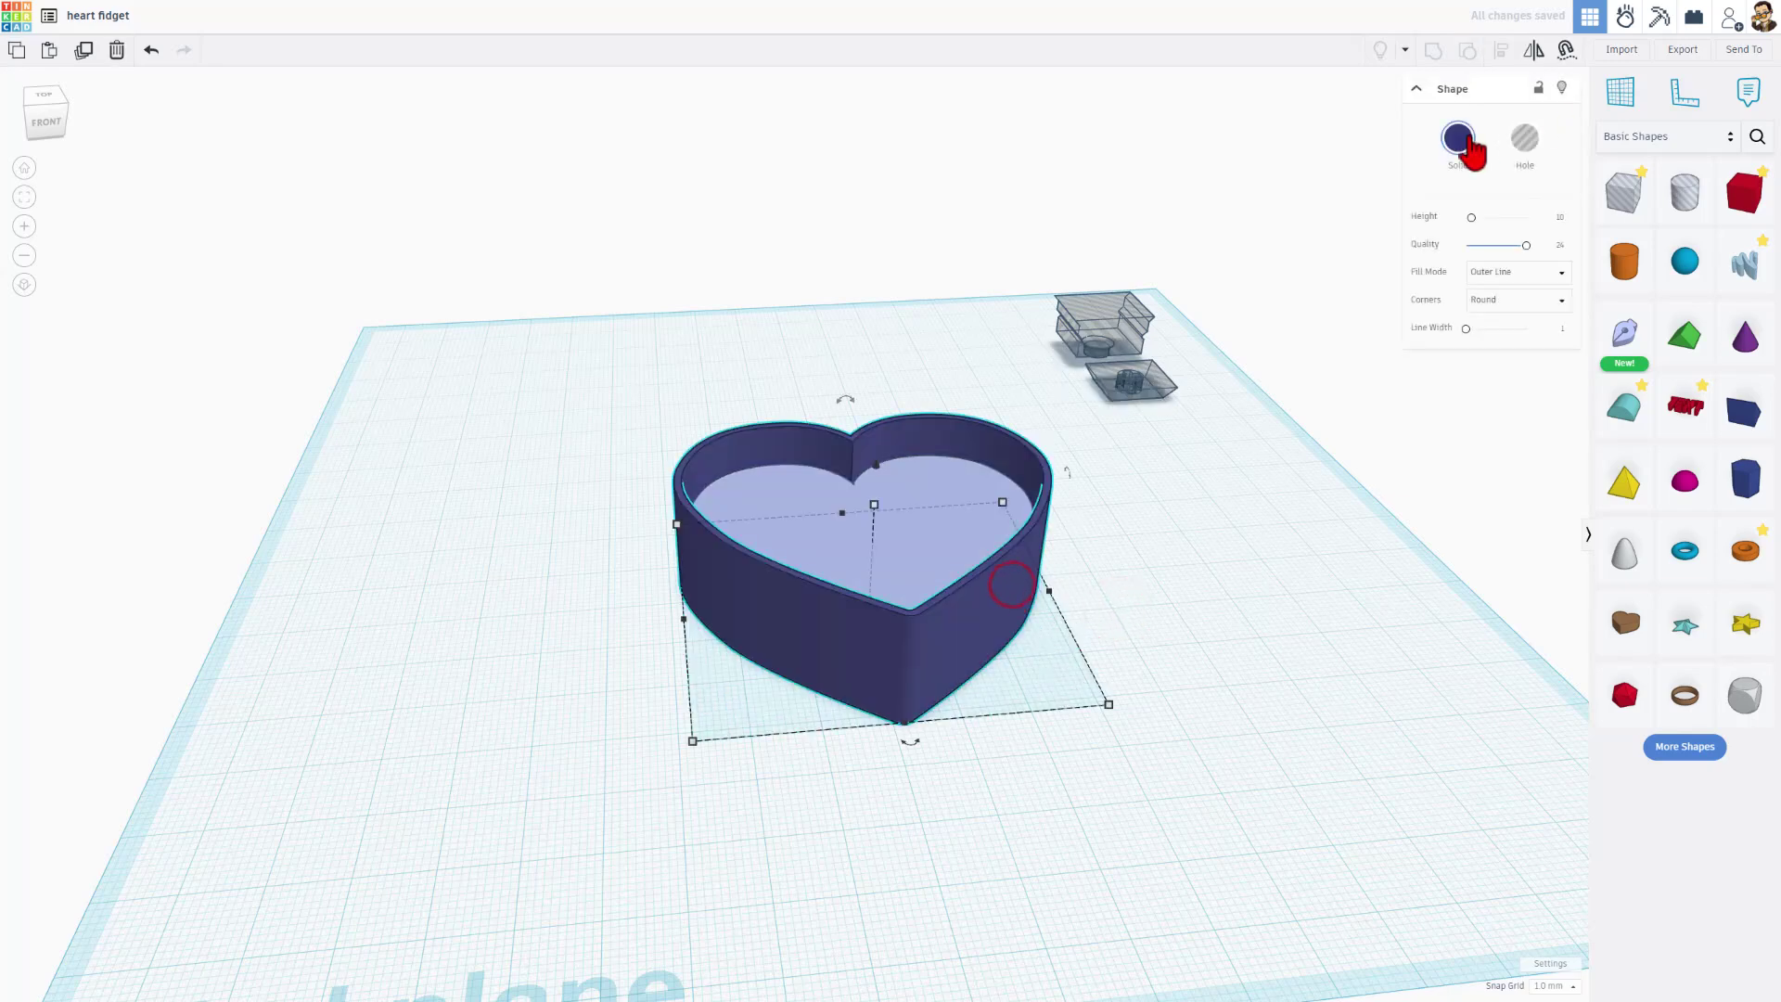
click(1562, 87)
Set the pink heart underneath to a height of 12 mm.
click(1013, 613)
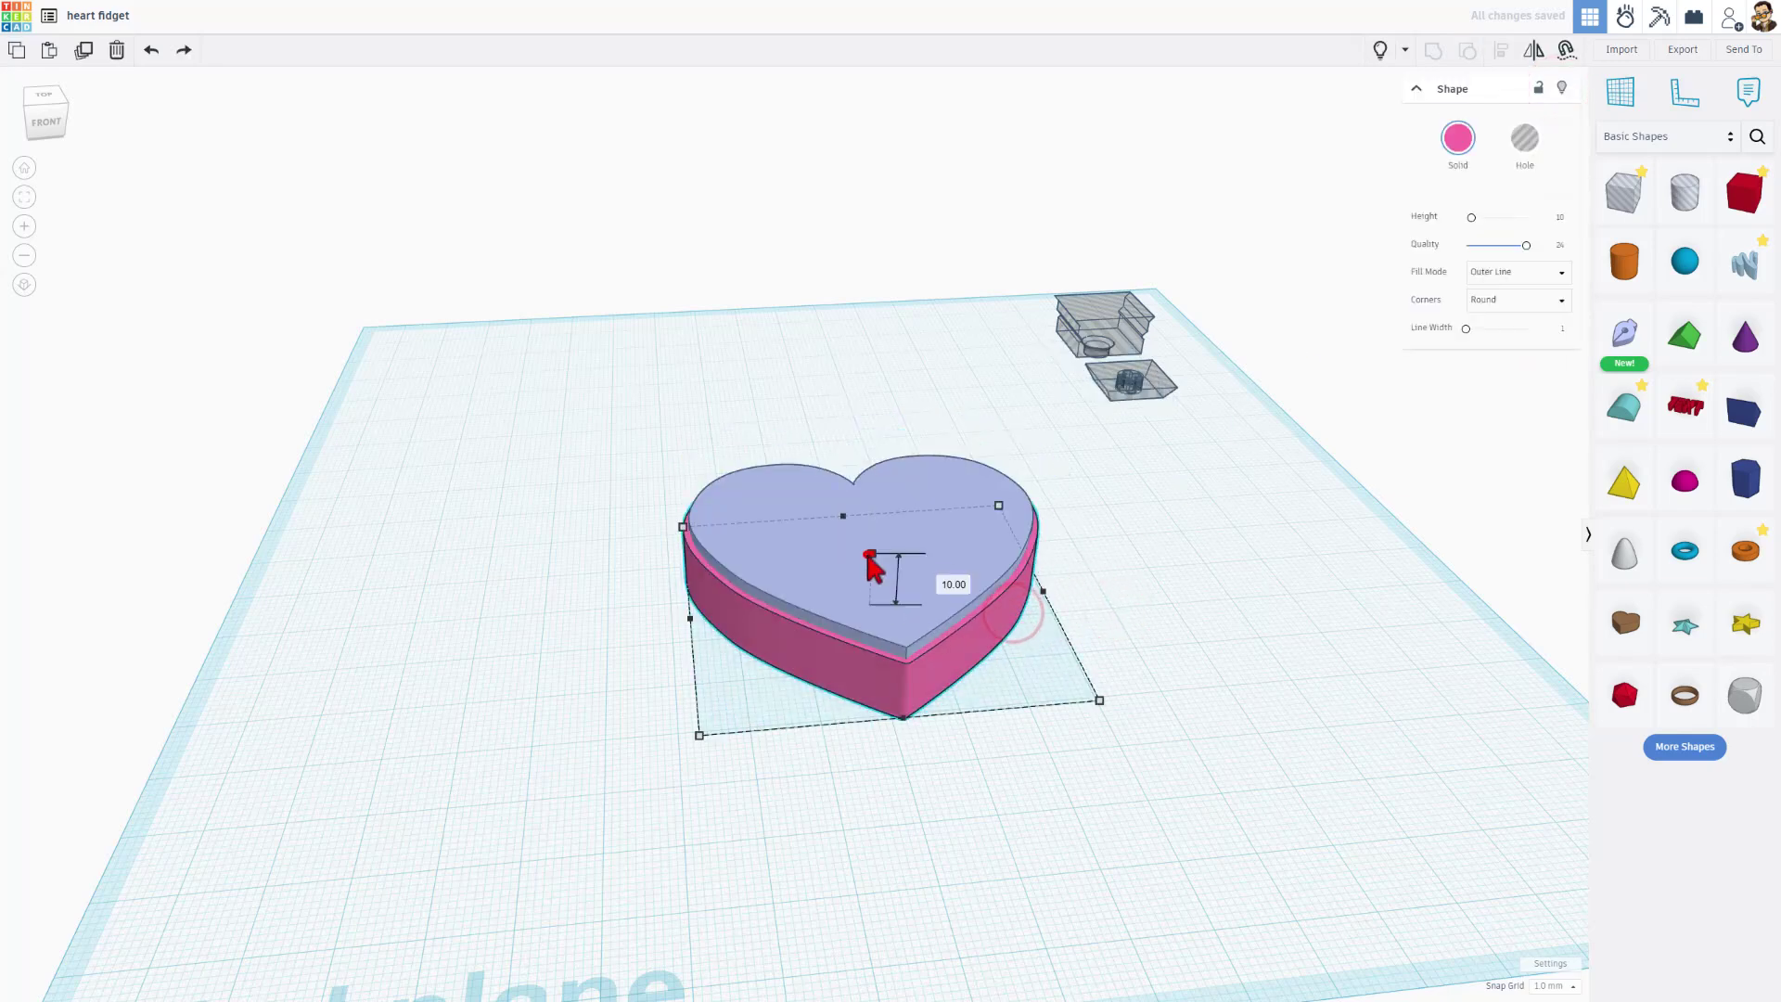
click(933, 585)
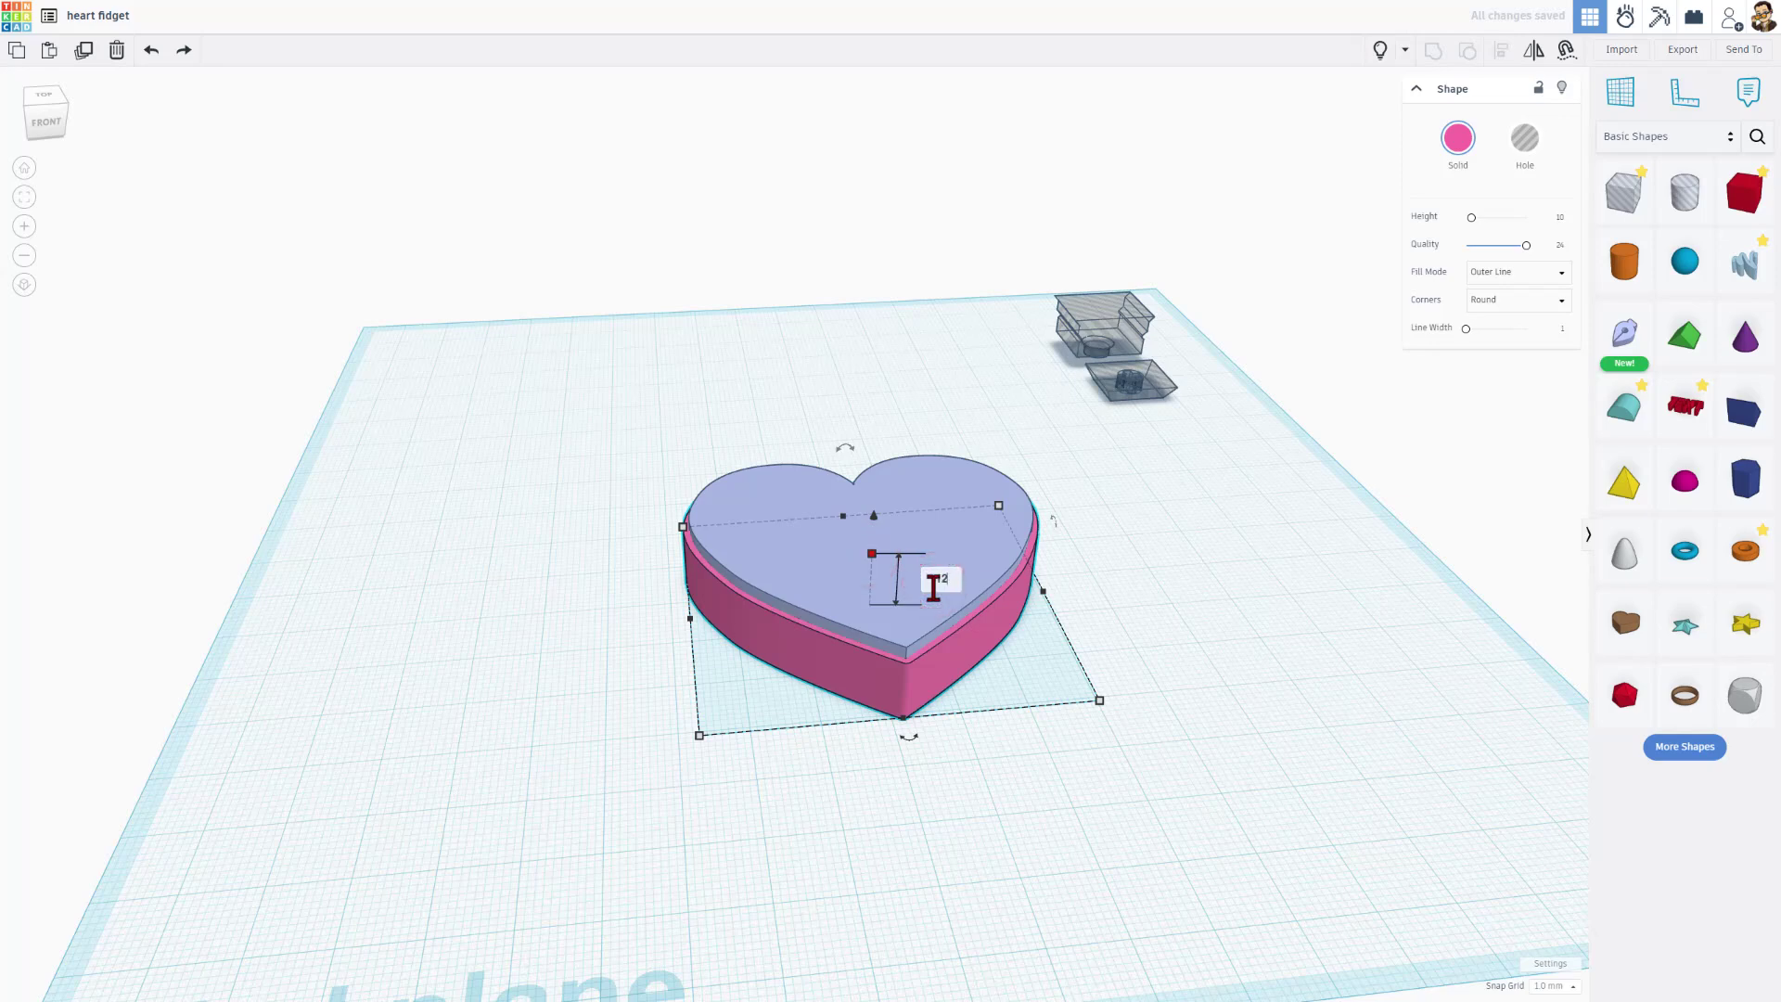
text(12)
key(Return)
Centre the key socket hole front-to-back and side-to-side on the pink heart.
click(1233, 306)
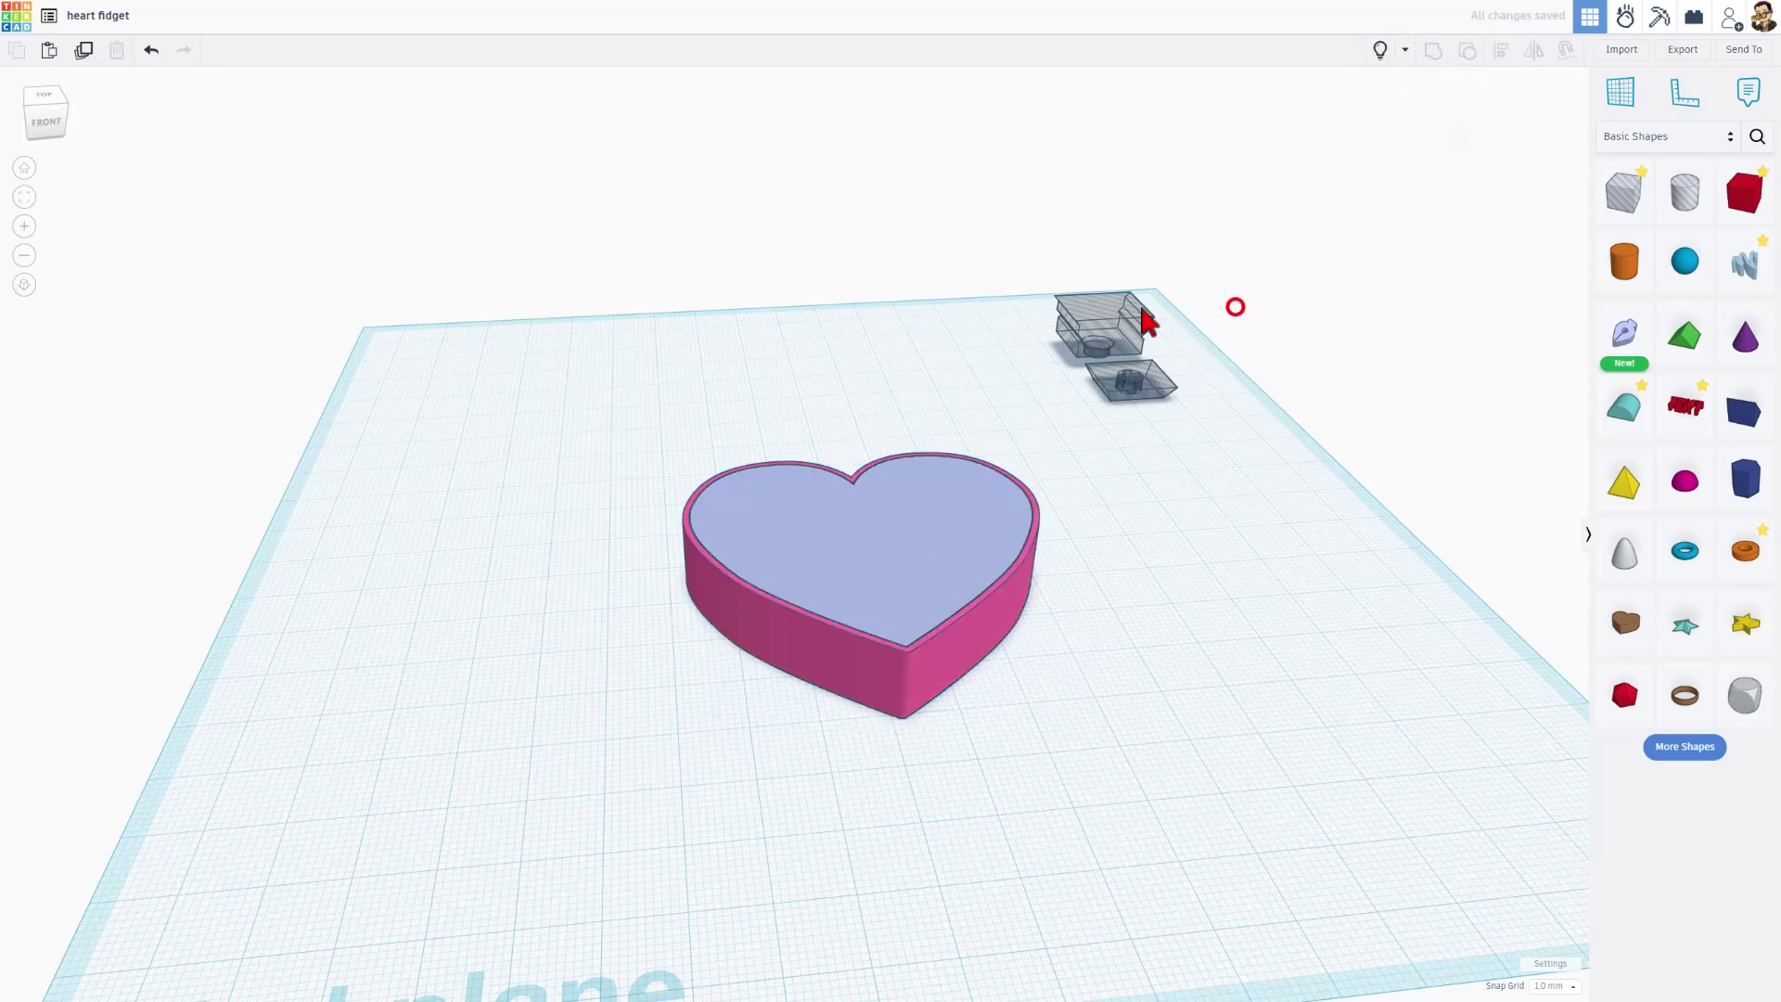
click(1127, 310)
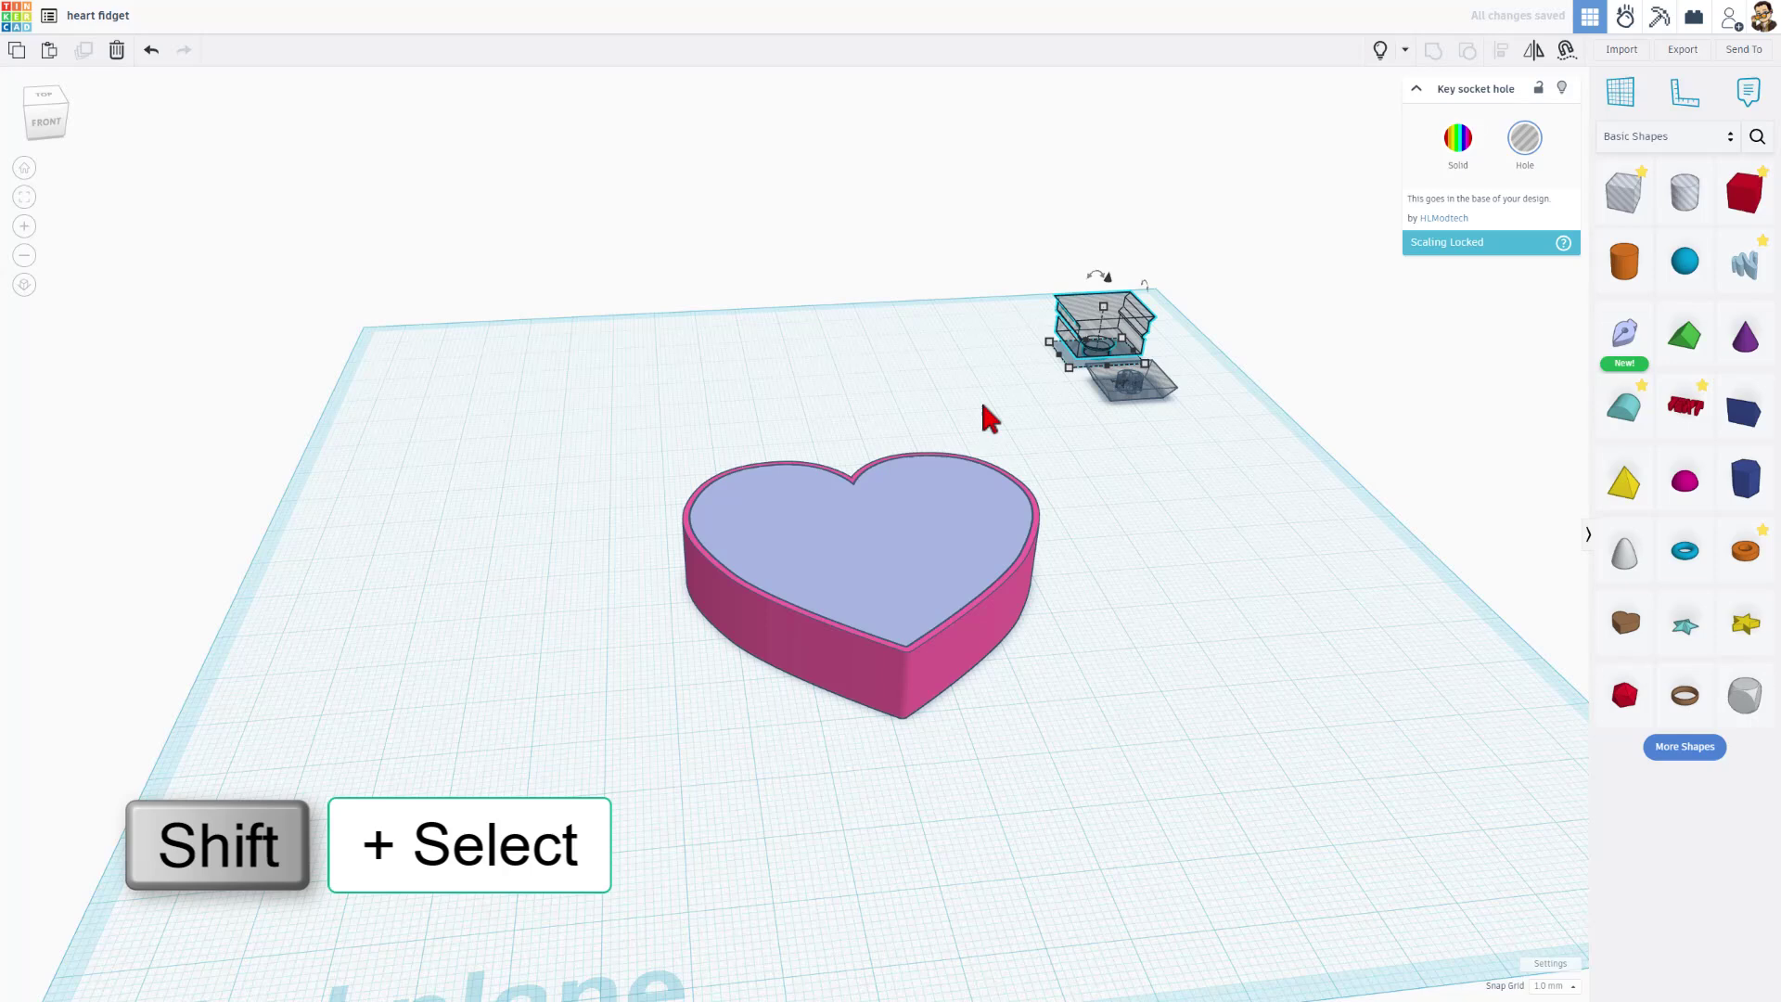
shift+click(887, 566)
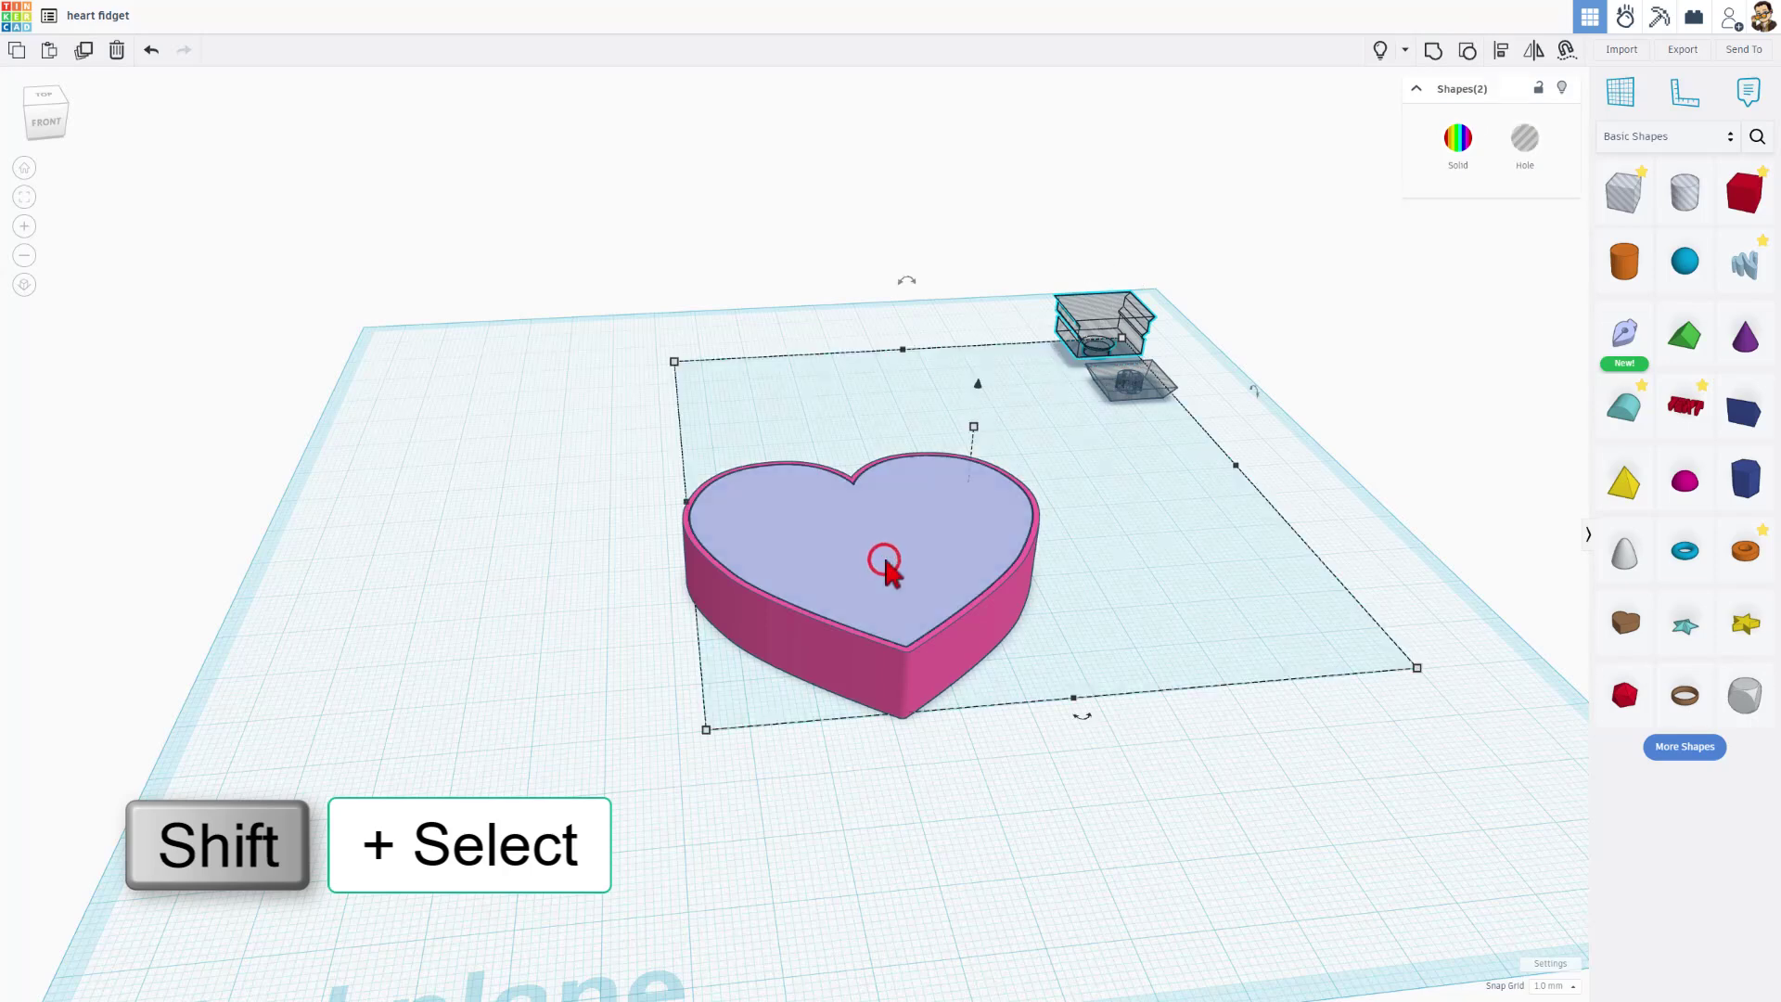
key(l)
click(887, 571)
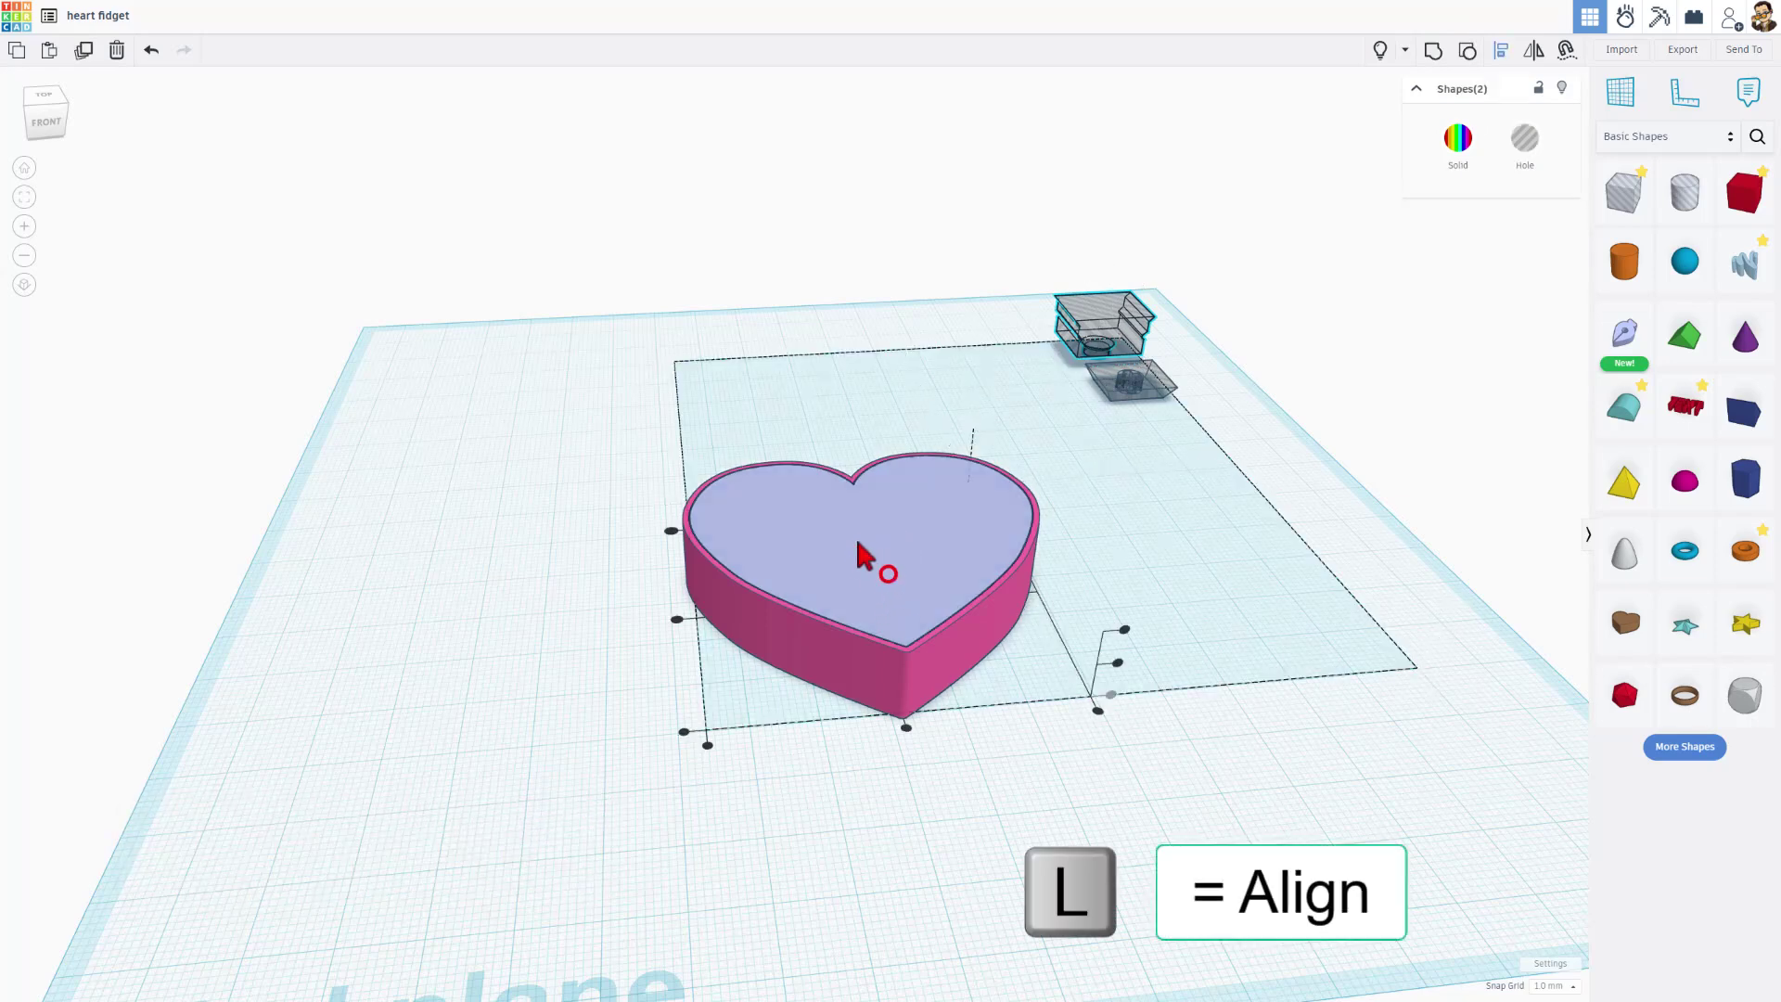
click(907, 728)
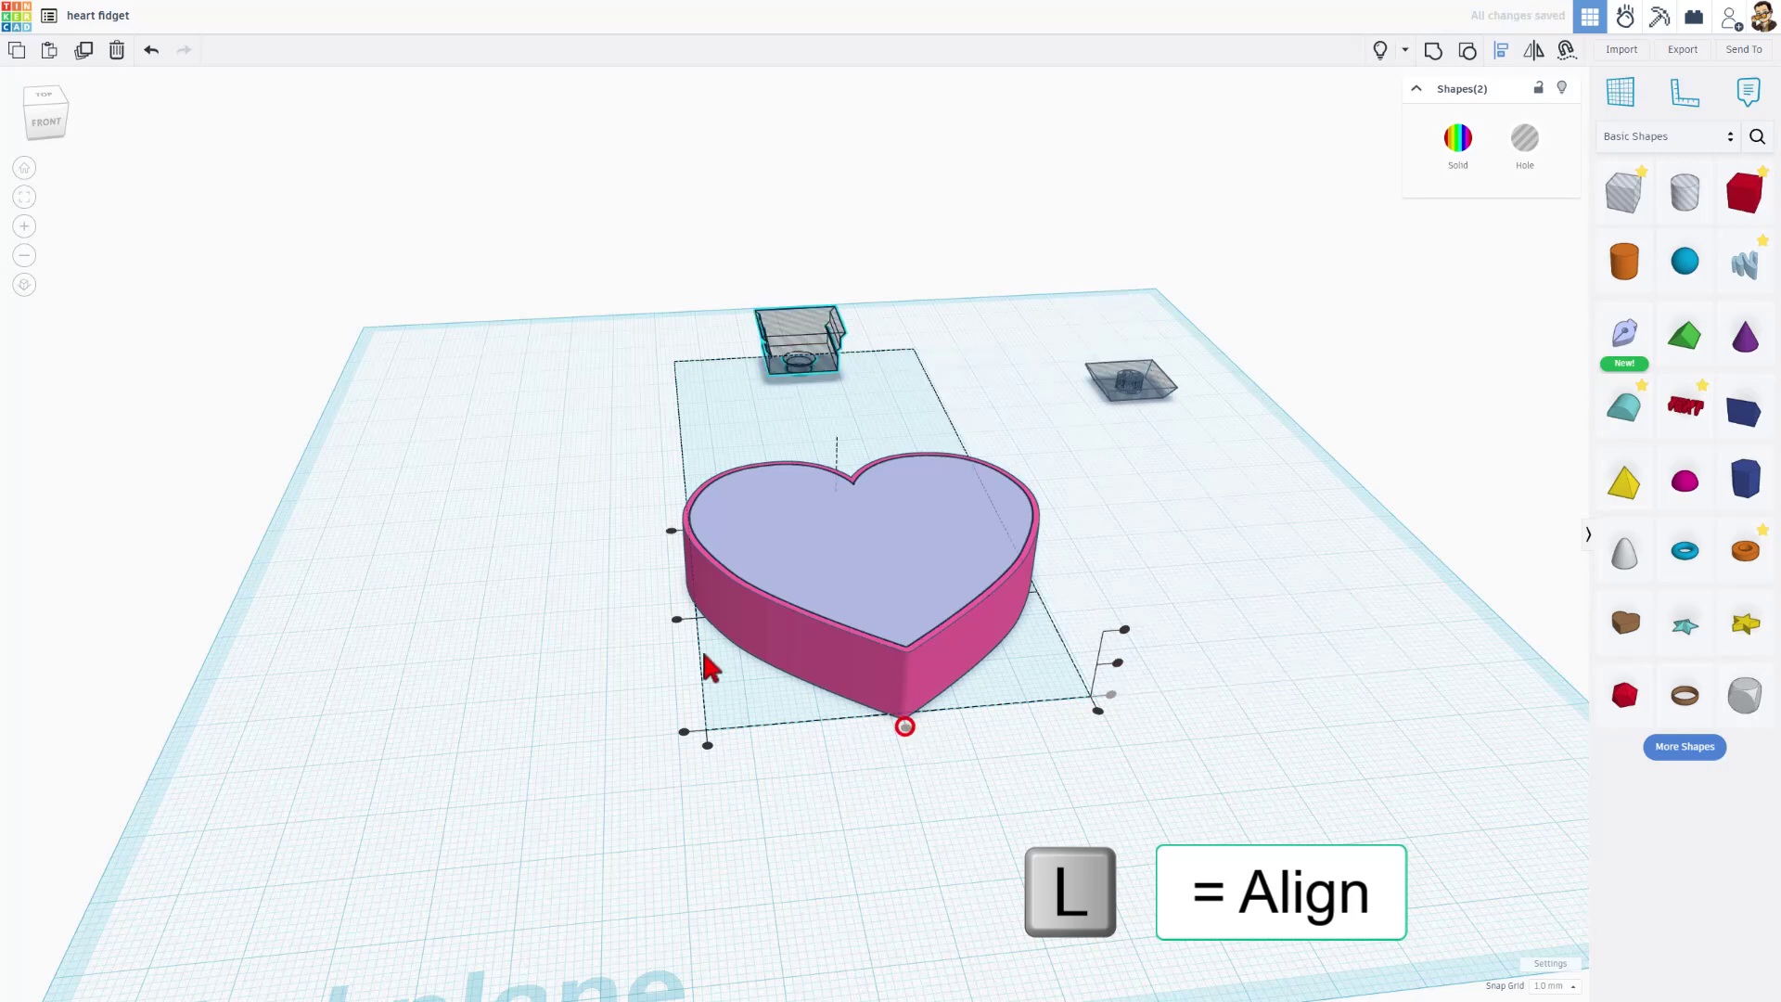
click(678, 618)
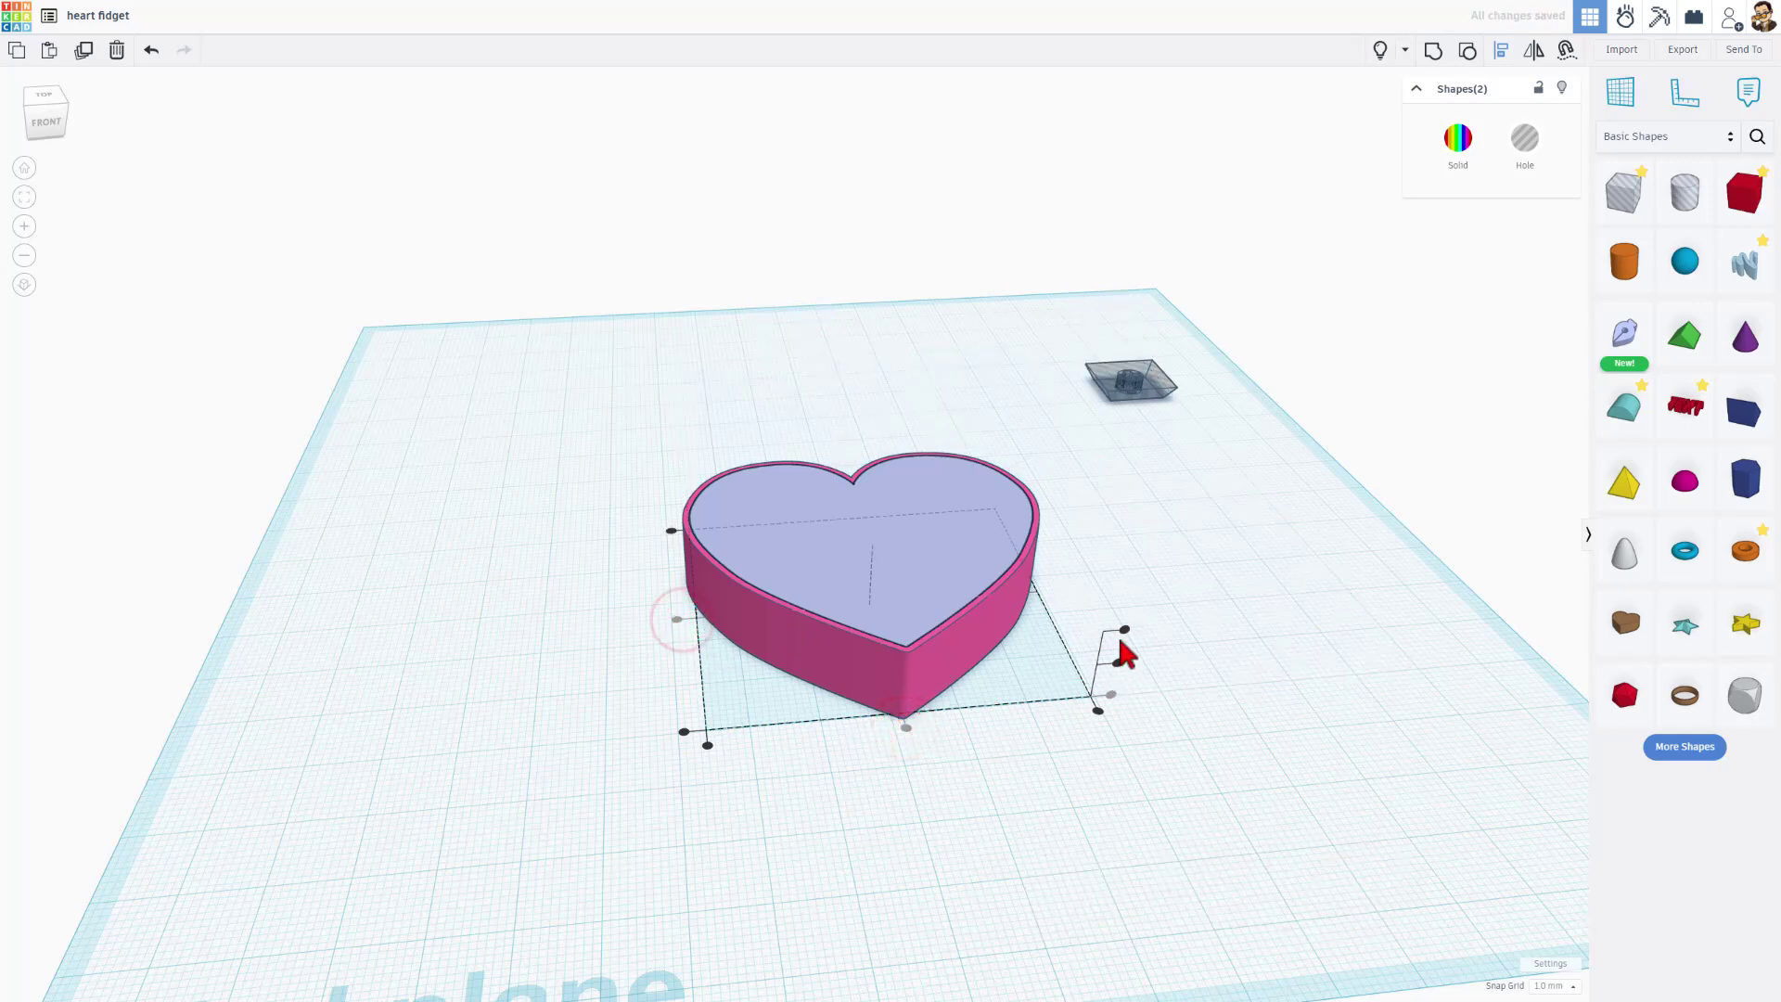
click(1122, 629)
Set the snap grid to 0.1 mm and raise the socket hole one step.
right_drag(1182, 564, 1155, 684)
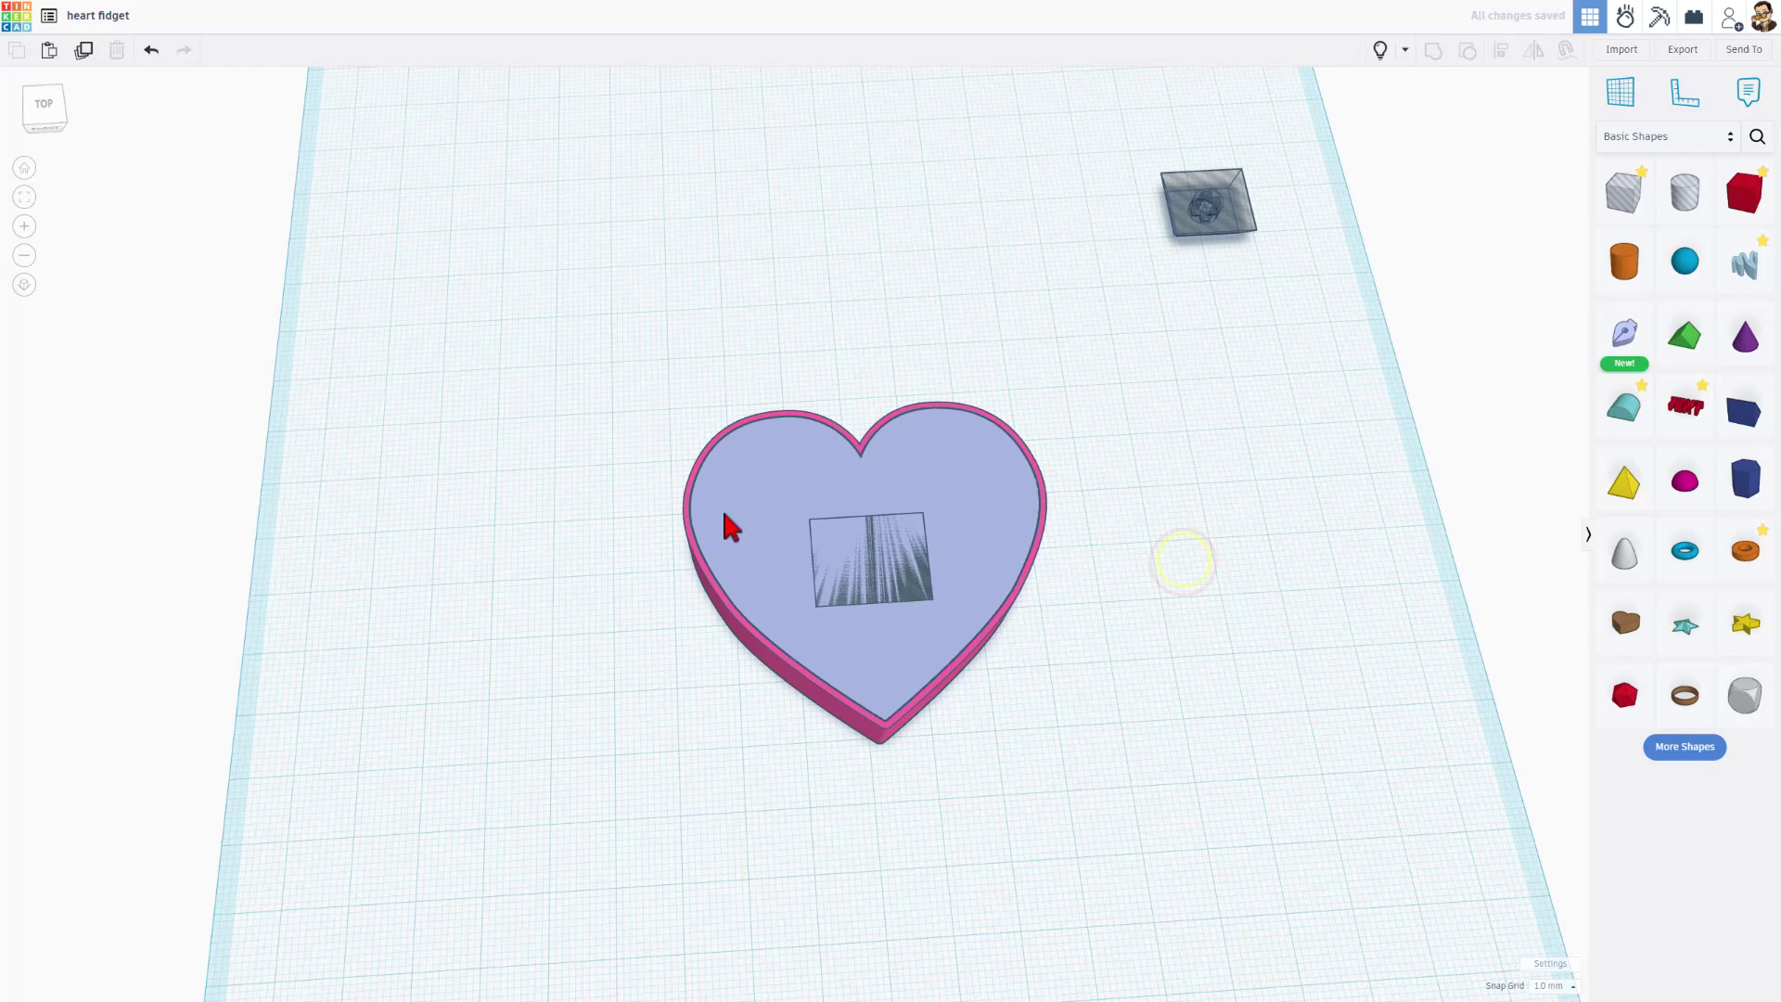
click(914, 593)
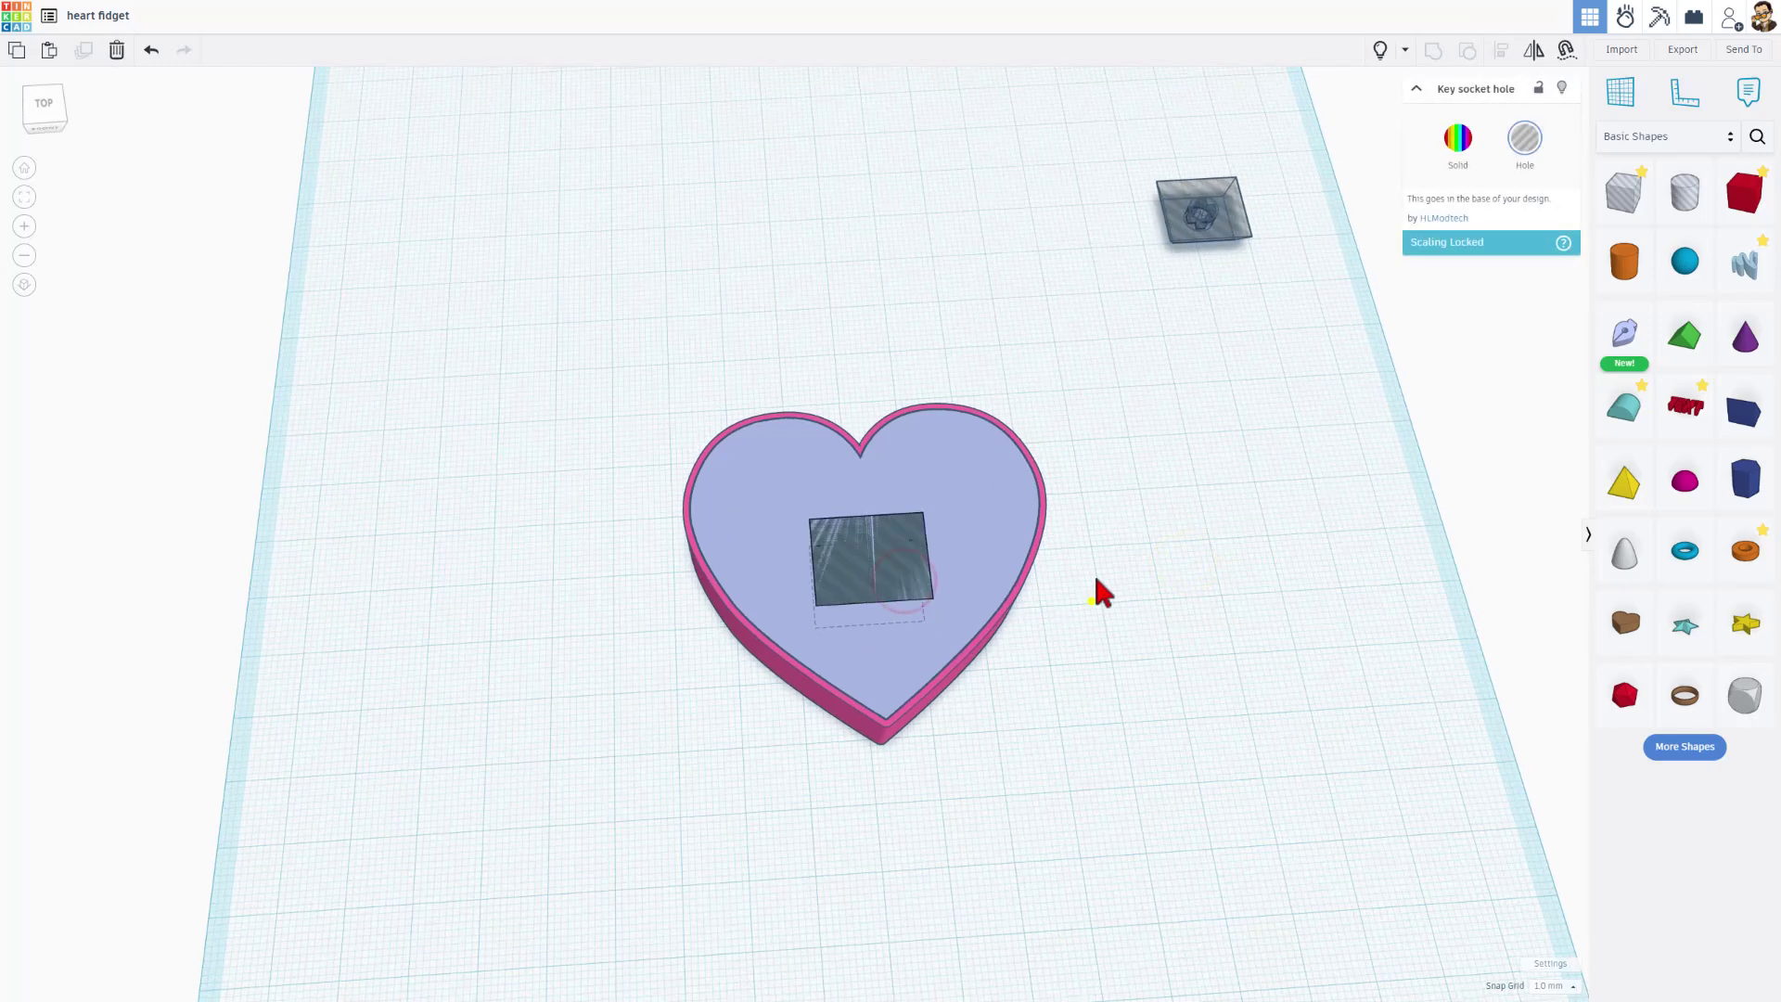
right_drag(1093, 593, 1067, 580)
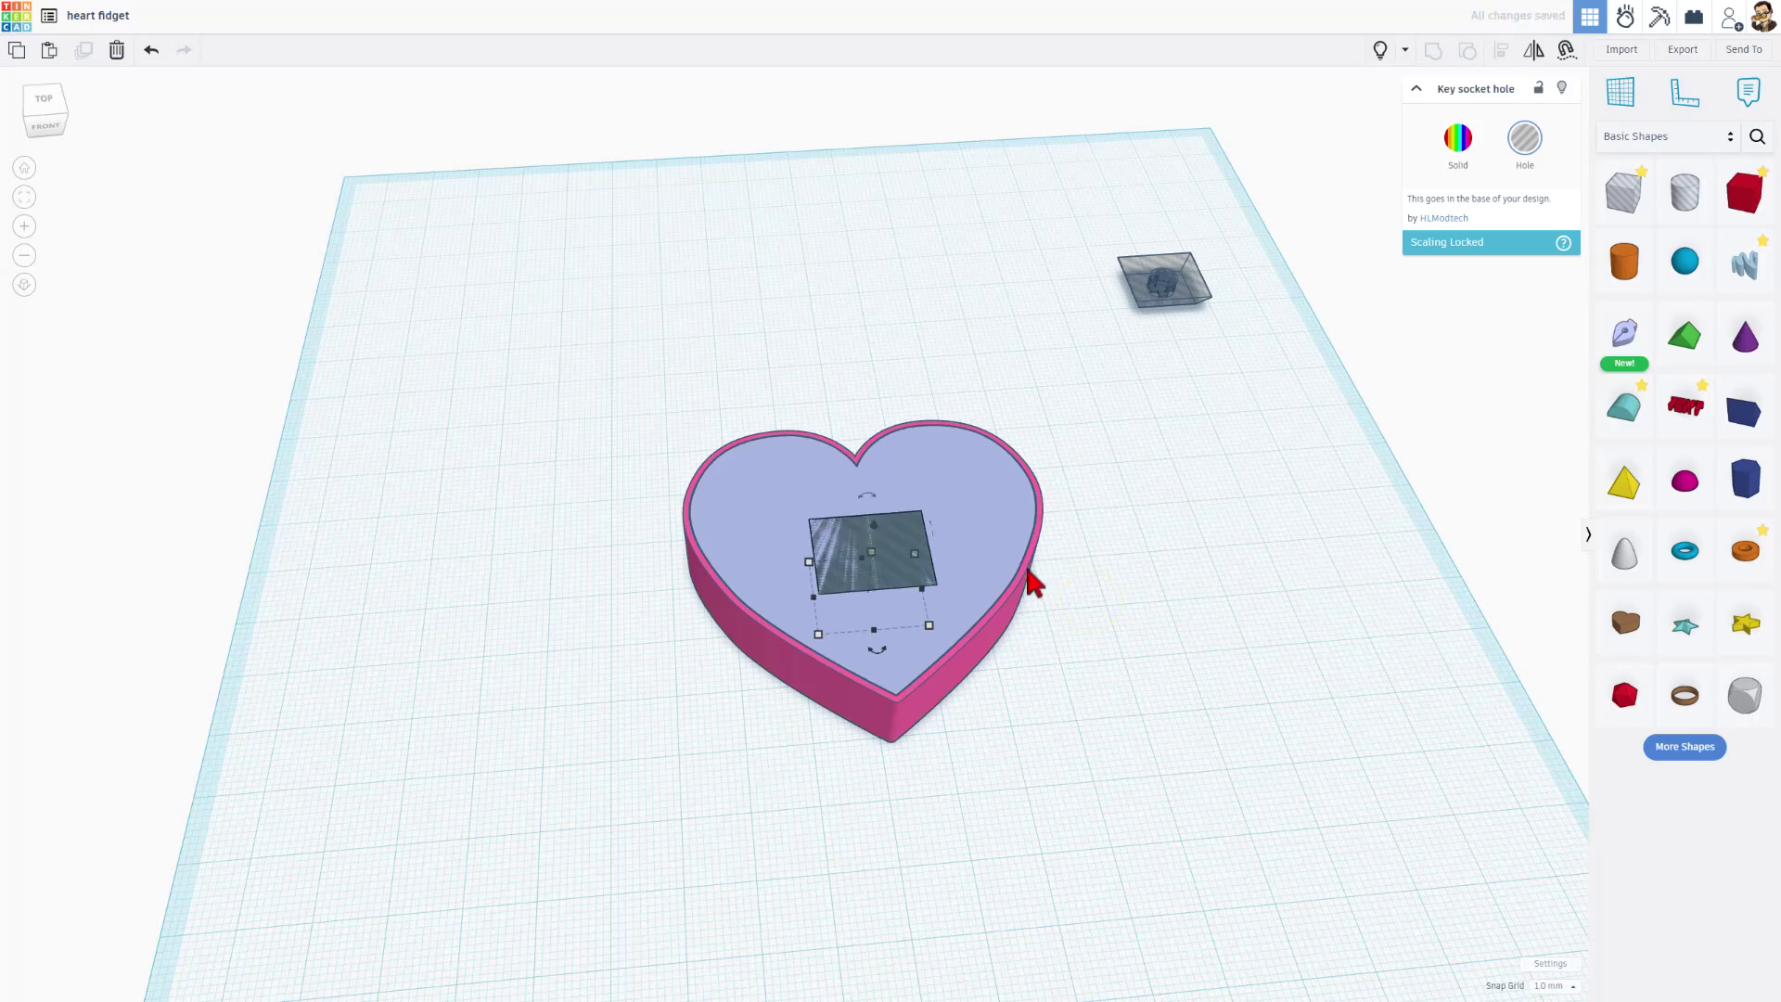
mouse_move(908, 557)
right_down()
mouse_move(1065, 561)
mouse_move(882, 604)
mouse_move(877, 546)
right_up()
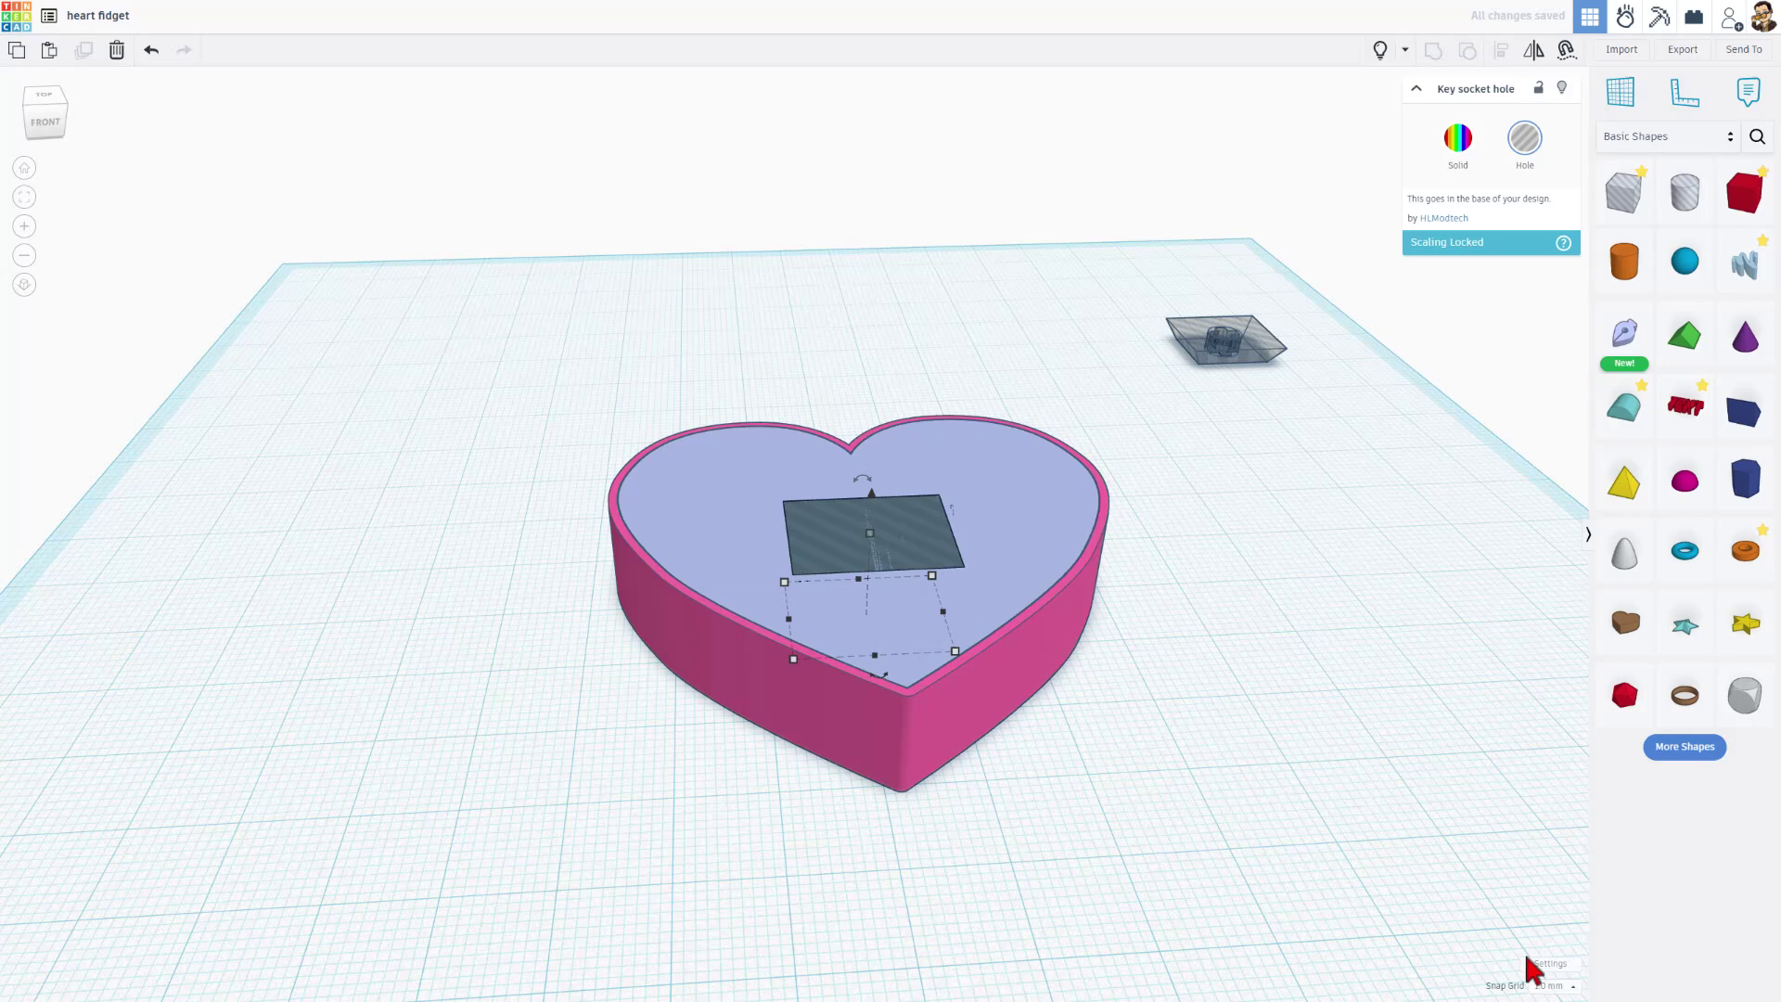
click(1549, 986)
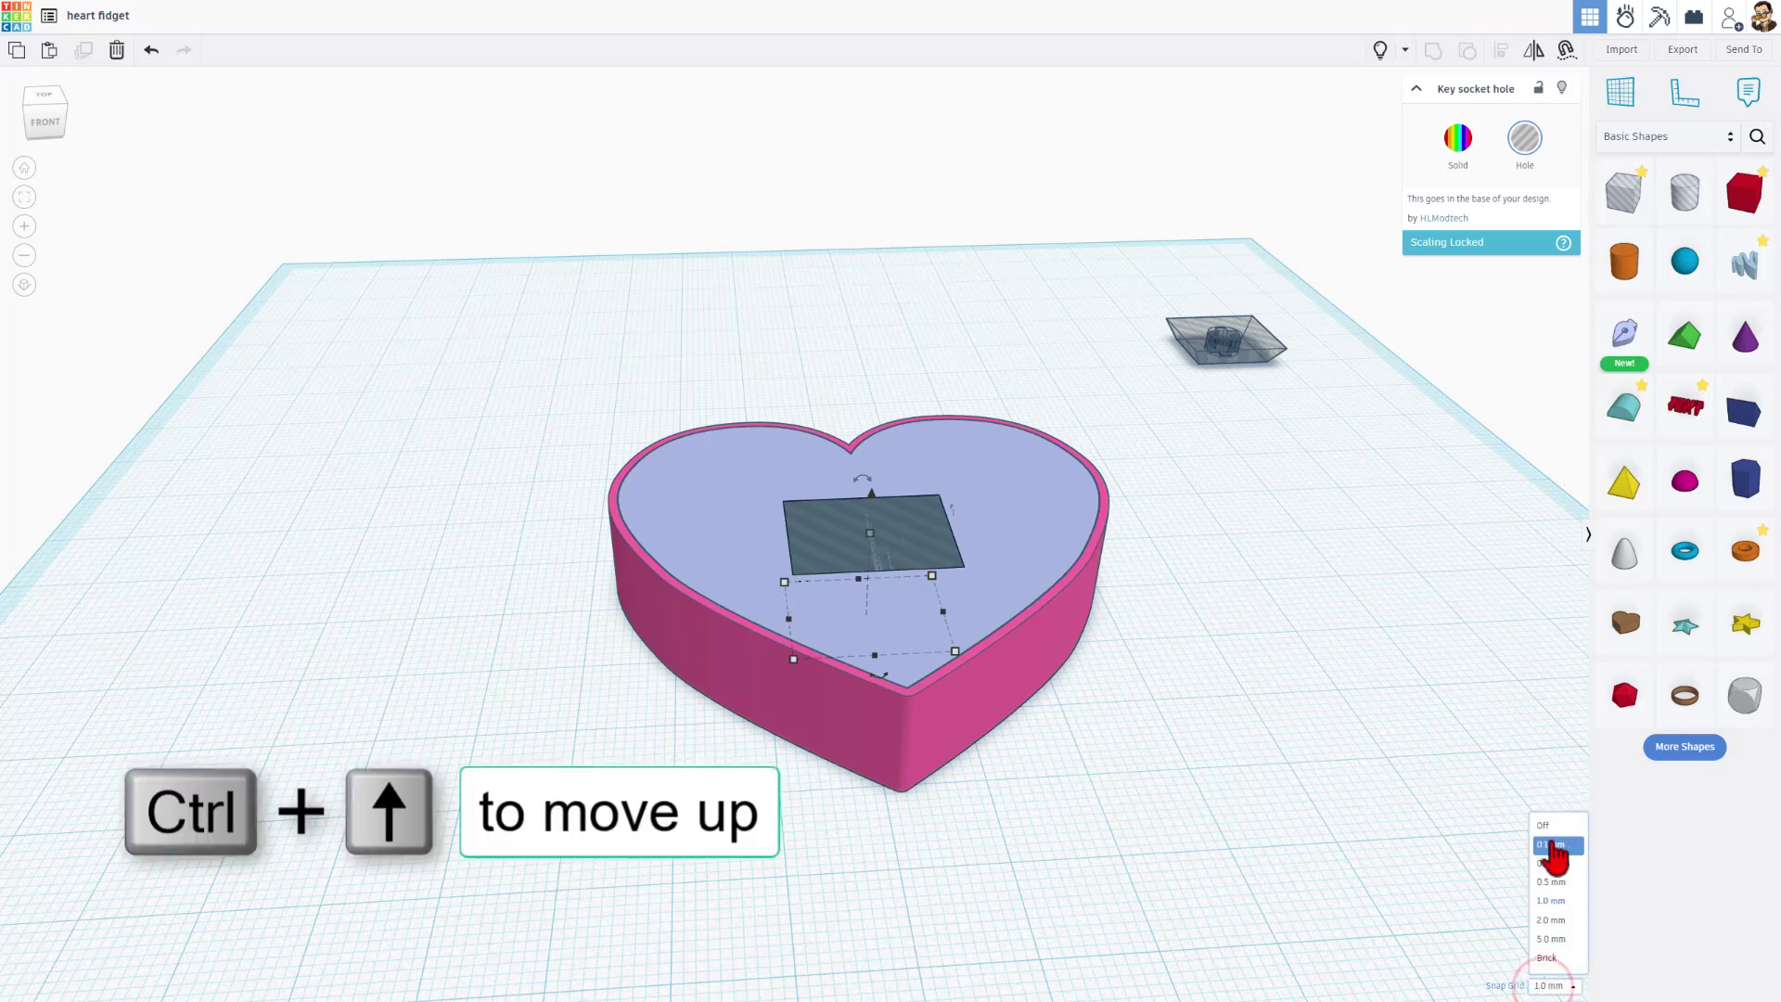
click(1552, 845)
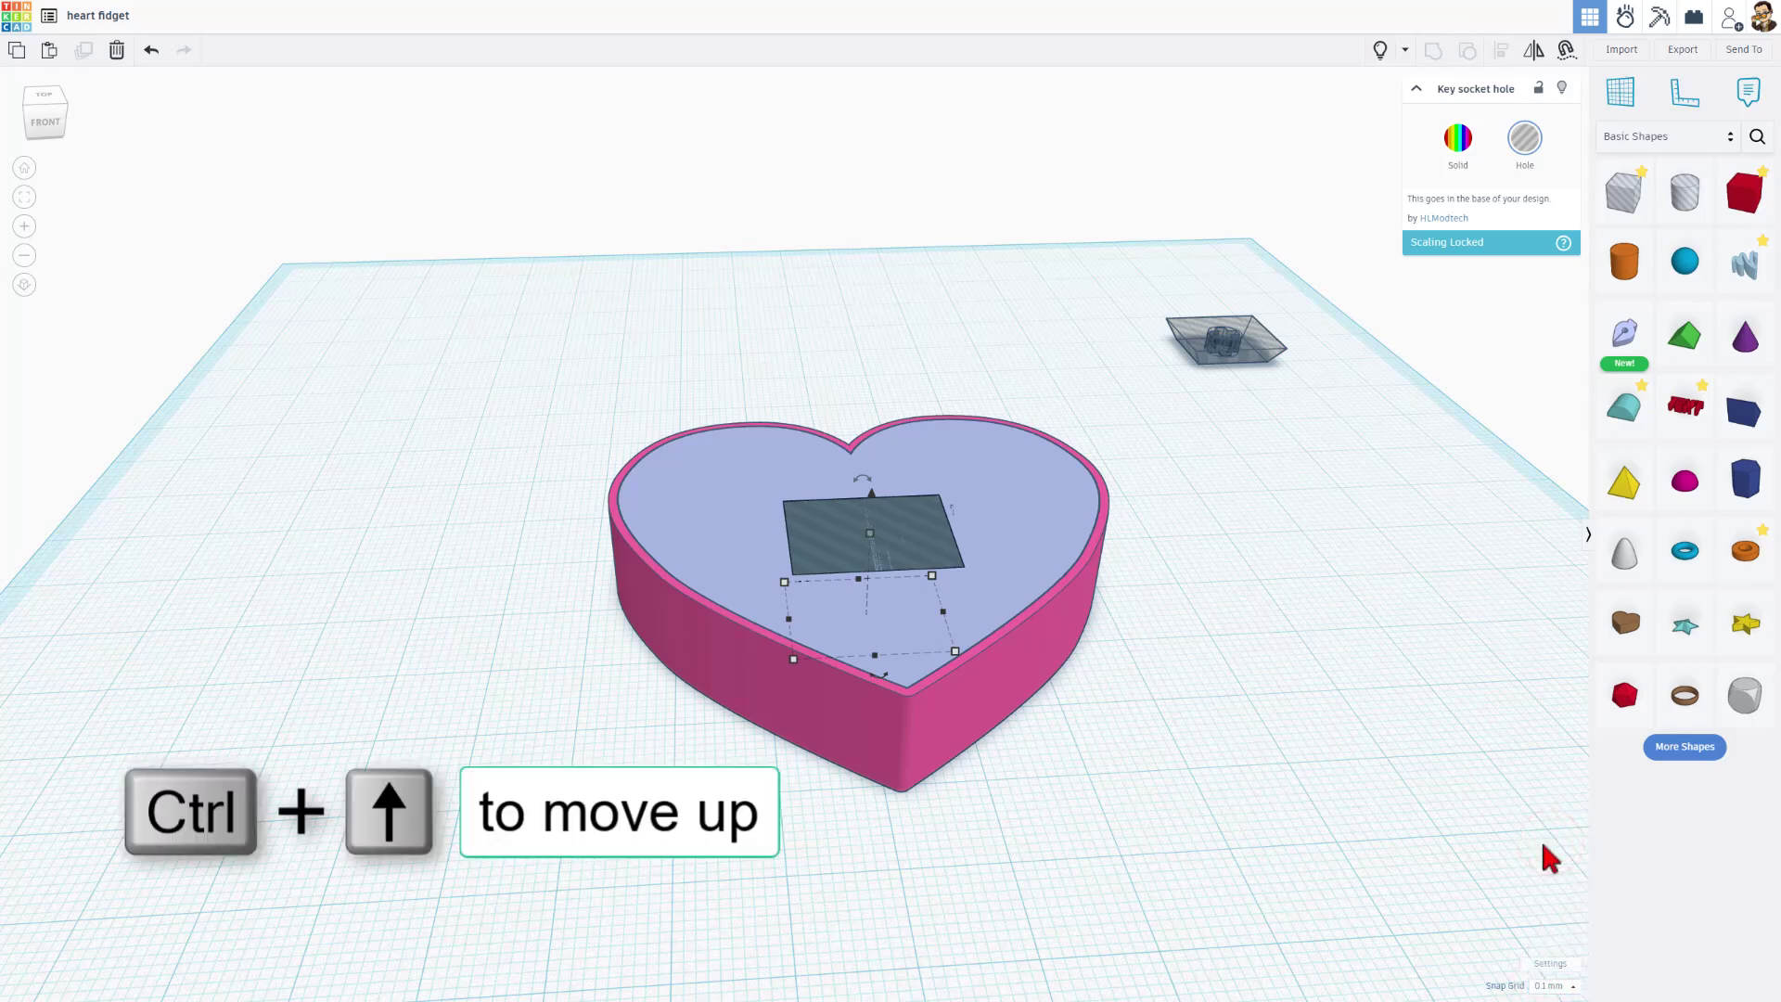
key(ctrl+Up)
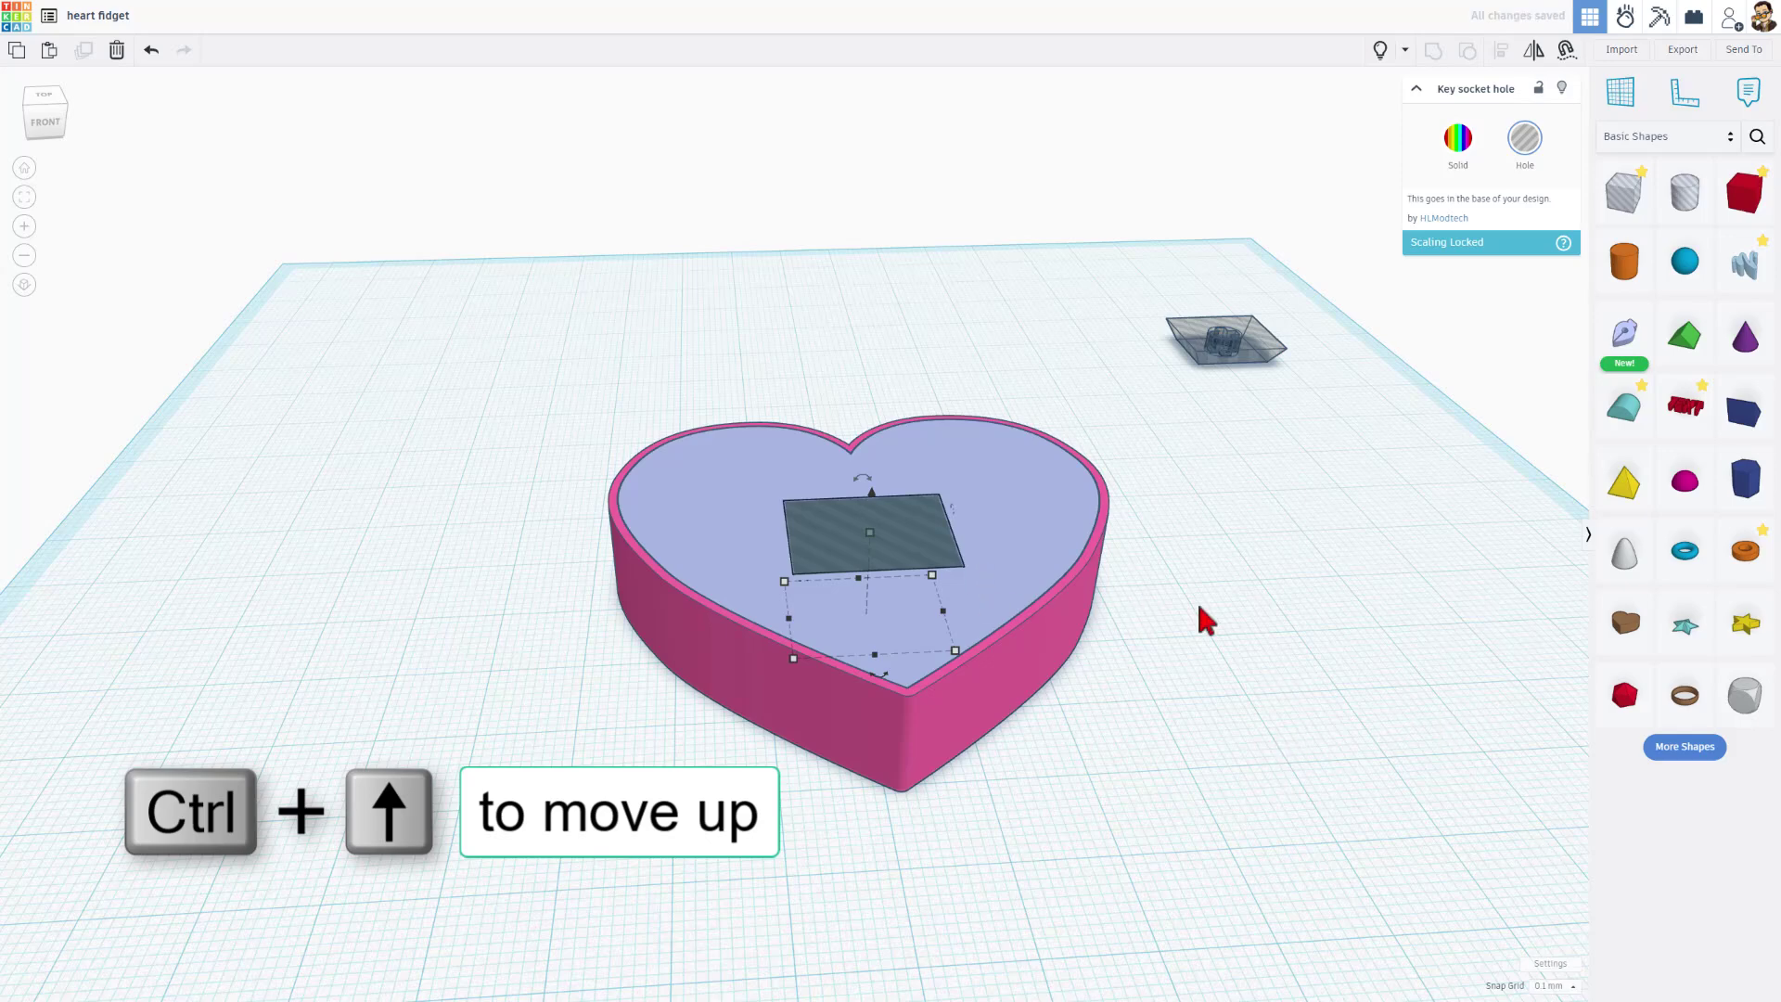
click(1201, 608)
right_drag(1200, 608, 985, 578)
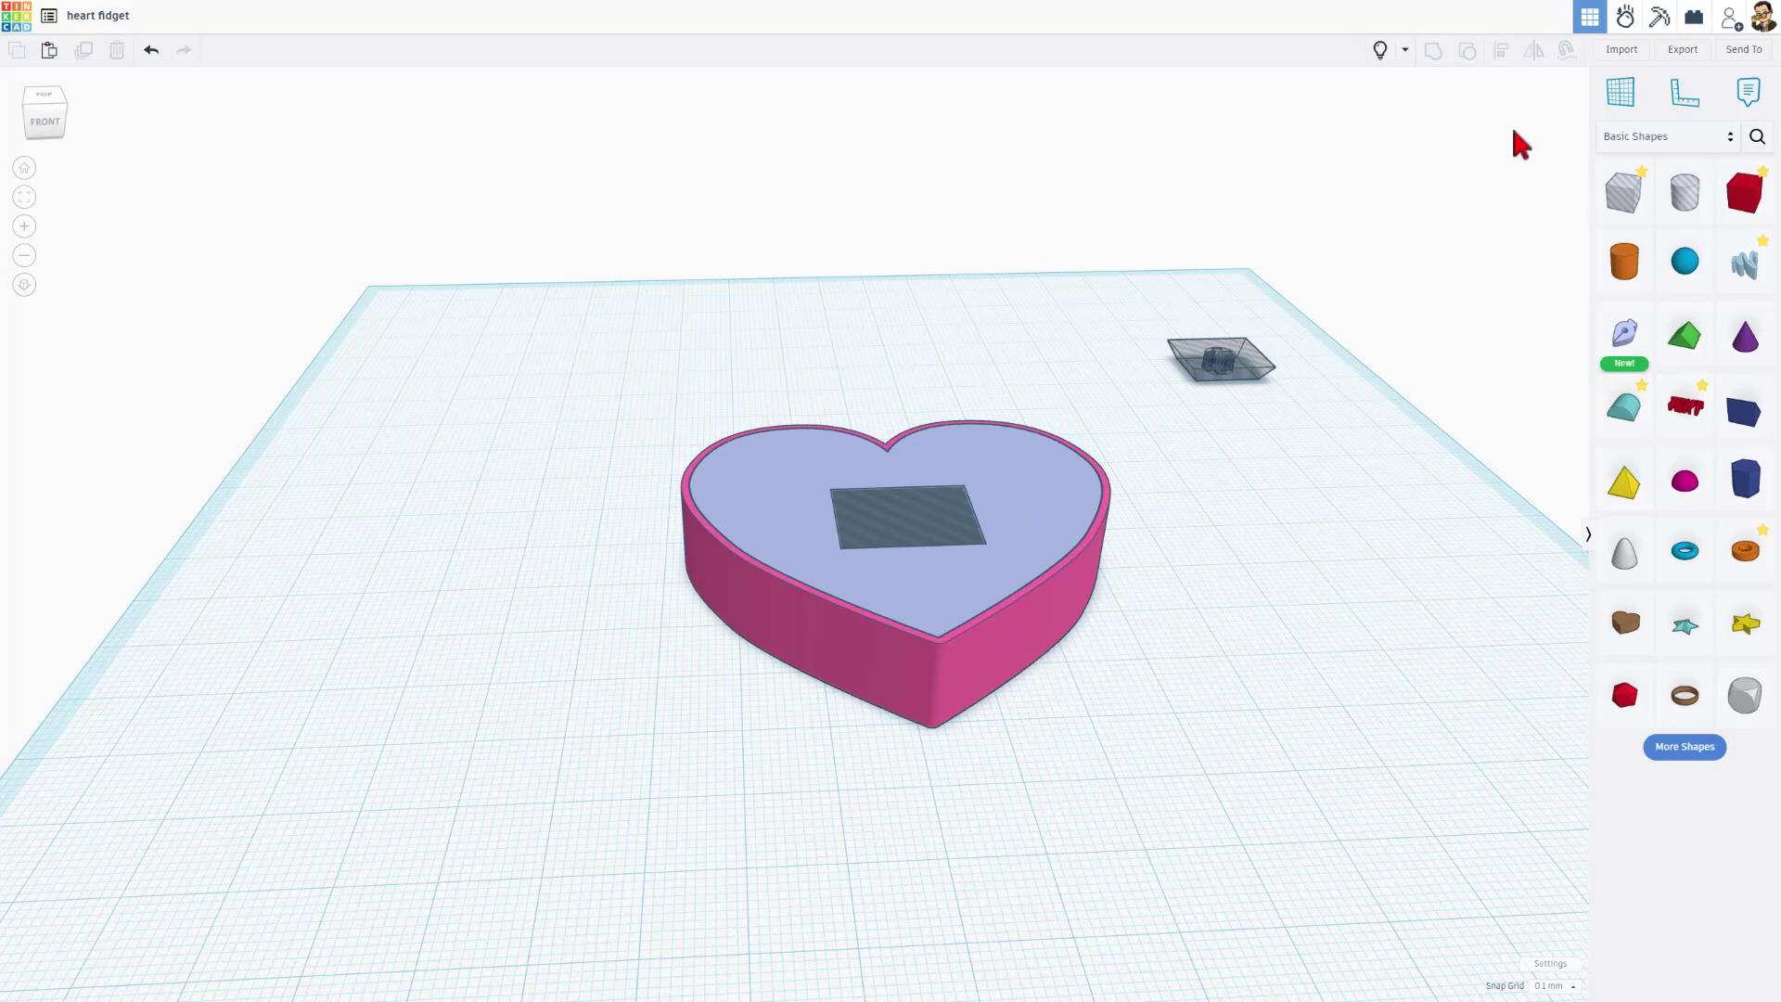
Show all hidden shapes and change the blue heart shell's height from 19 to 17 mm.
click(1379, 51)
click(1081, 596)
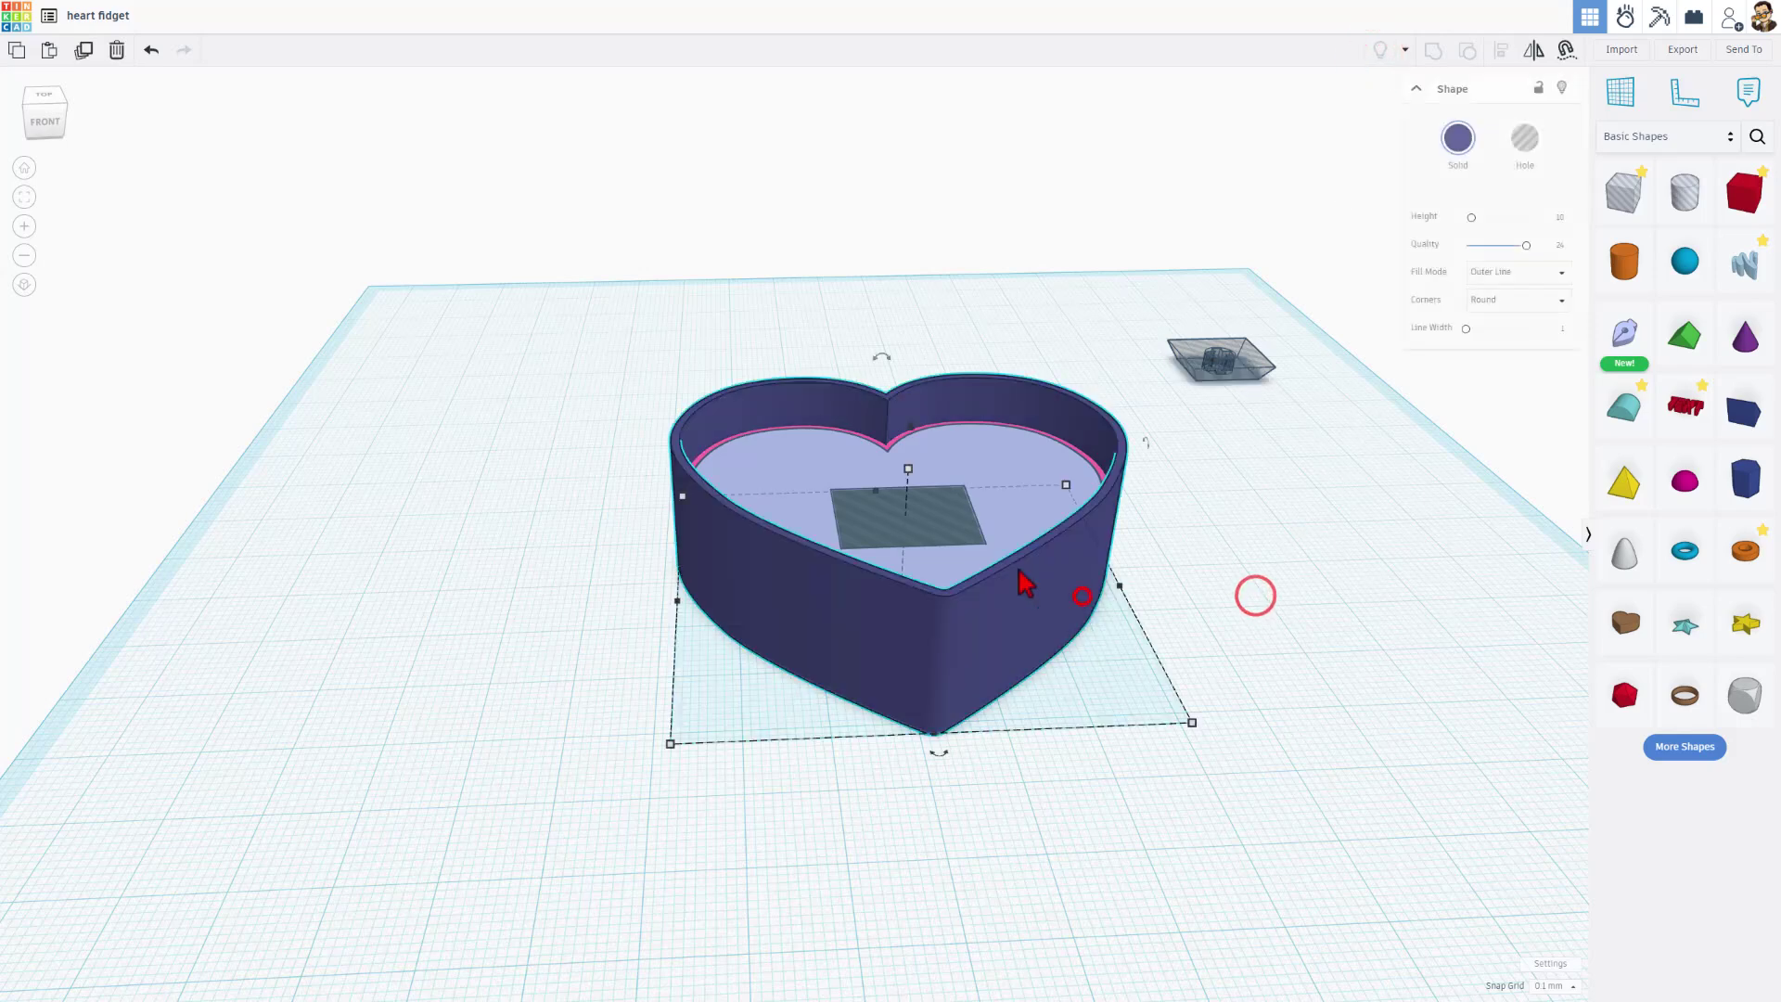
click(1050, 631)
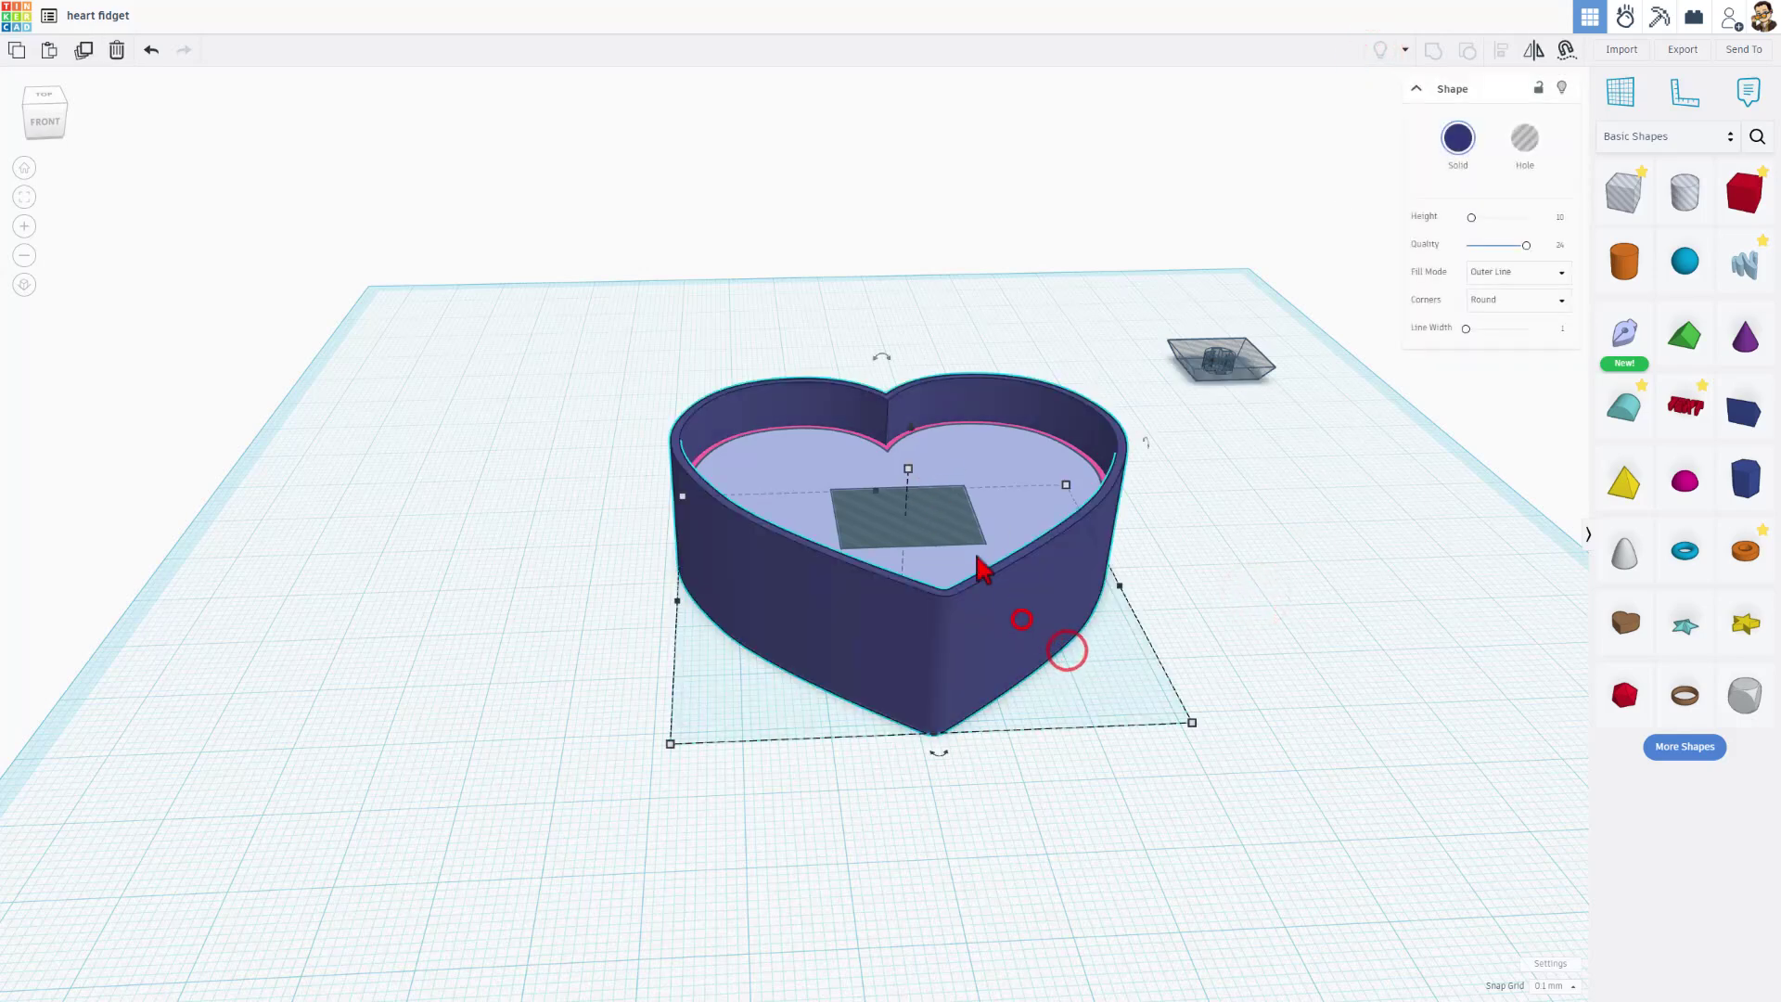
click(909, 472)
click(976, 532)
text(17)
key(Return)
Duplicate the inner heart and nudge the copy off to the right.
click(1015, 478)
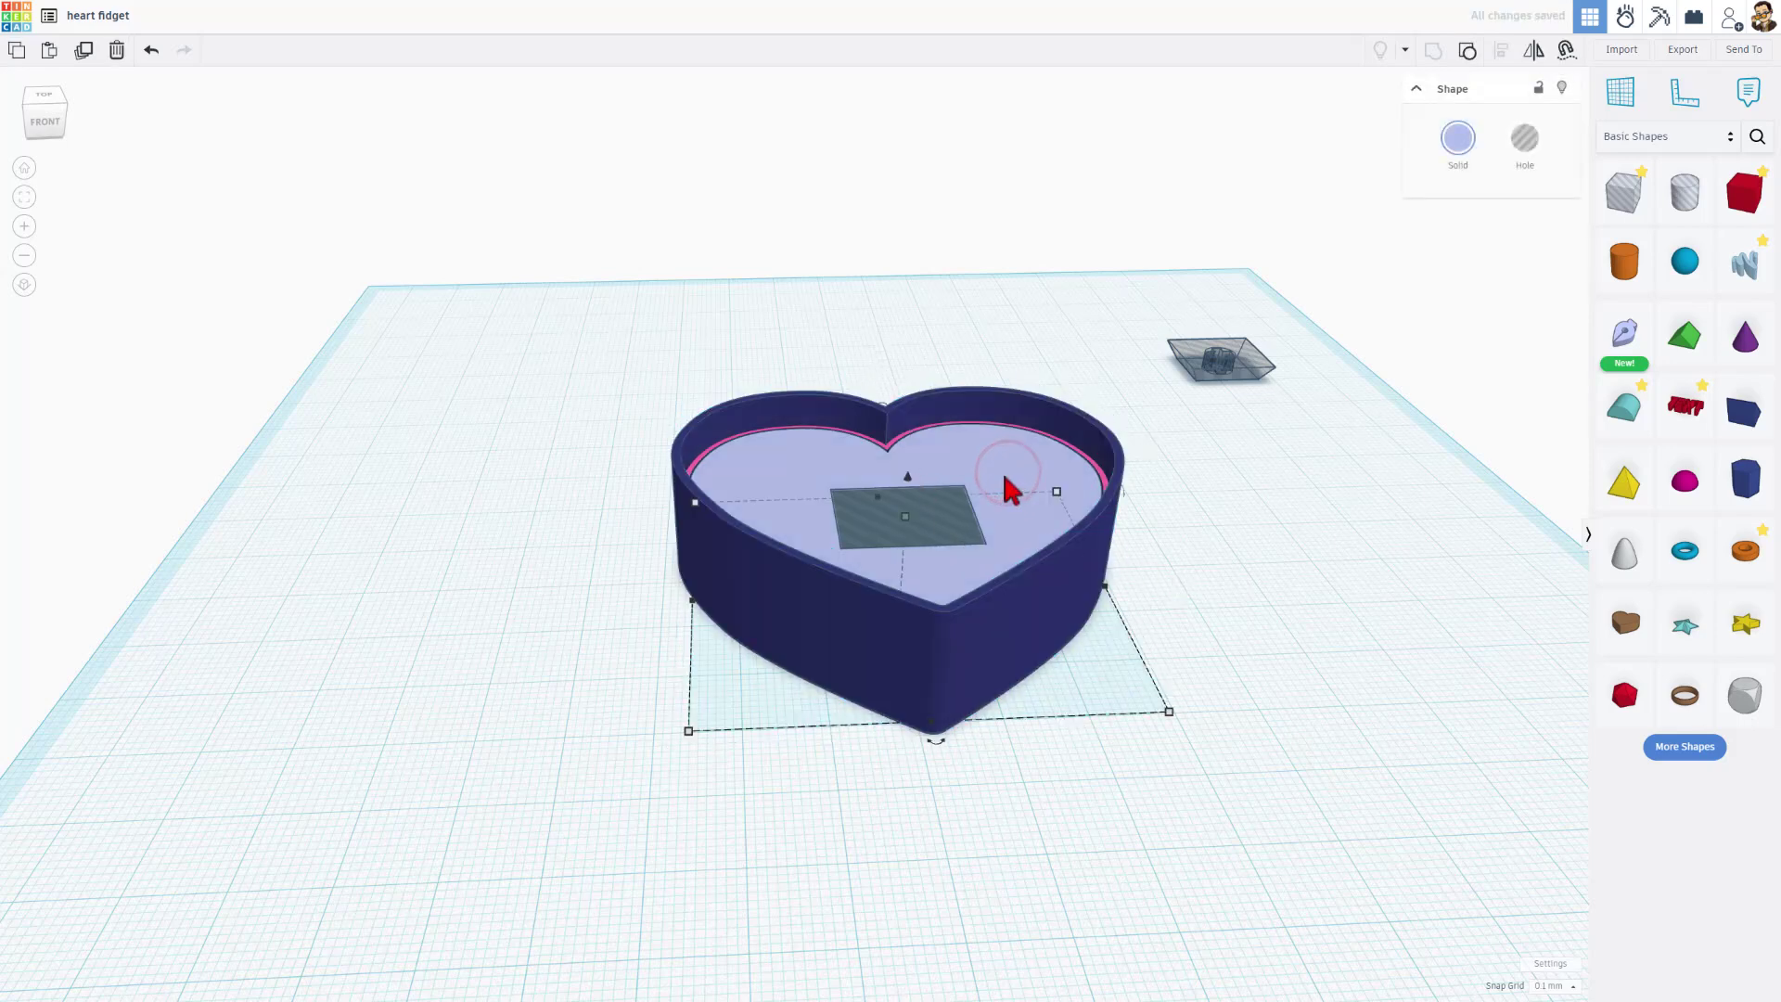
key(ctrl+d)
key(shift+Right)
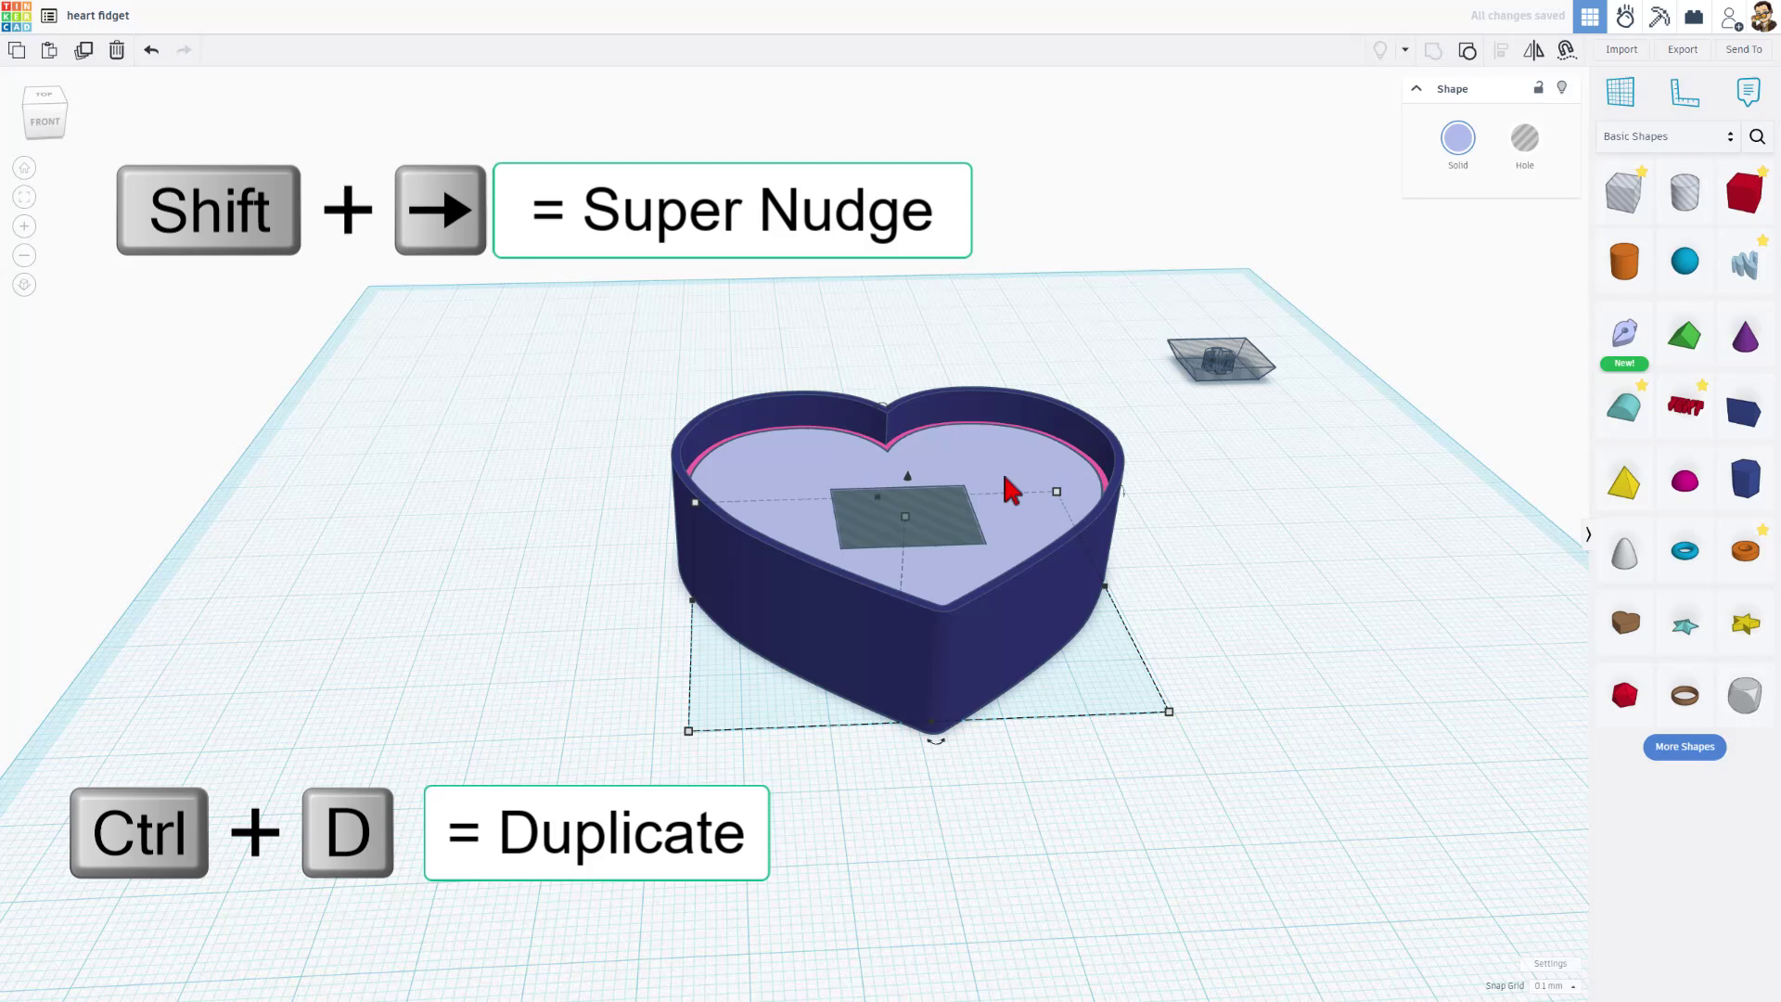
key(shift+Right)
key(shift+Right)
key(shift+Right)
key(shift+Right)
key(shift+Right)
key(shift+Right)
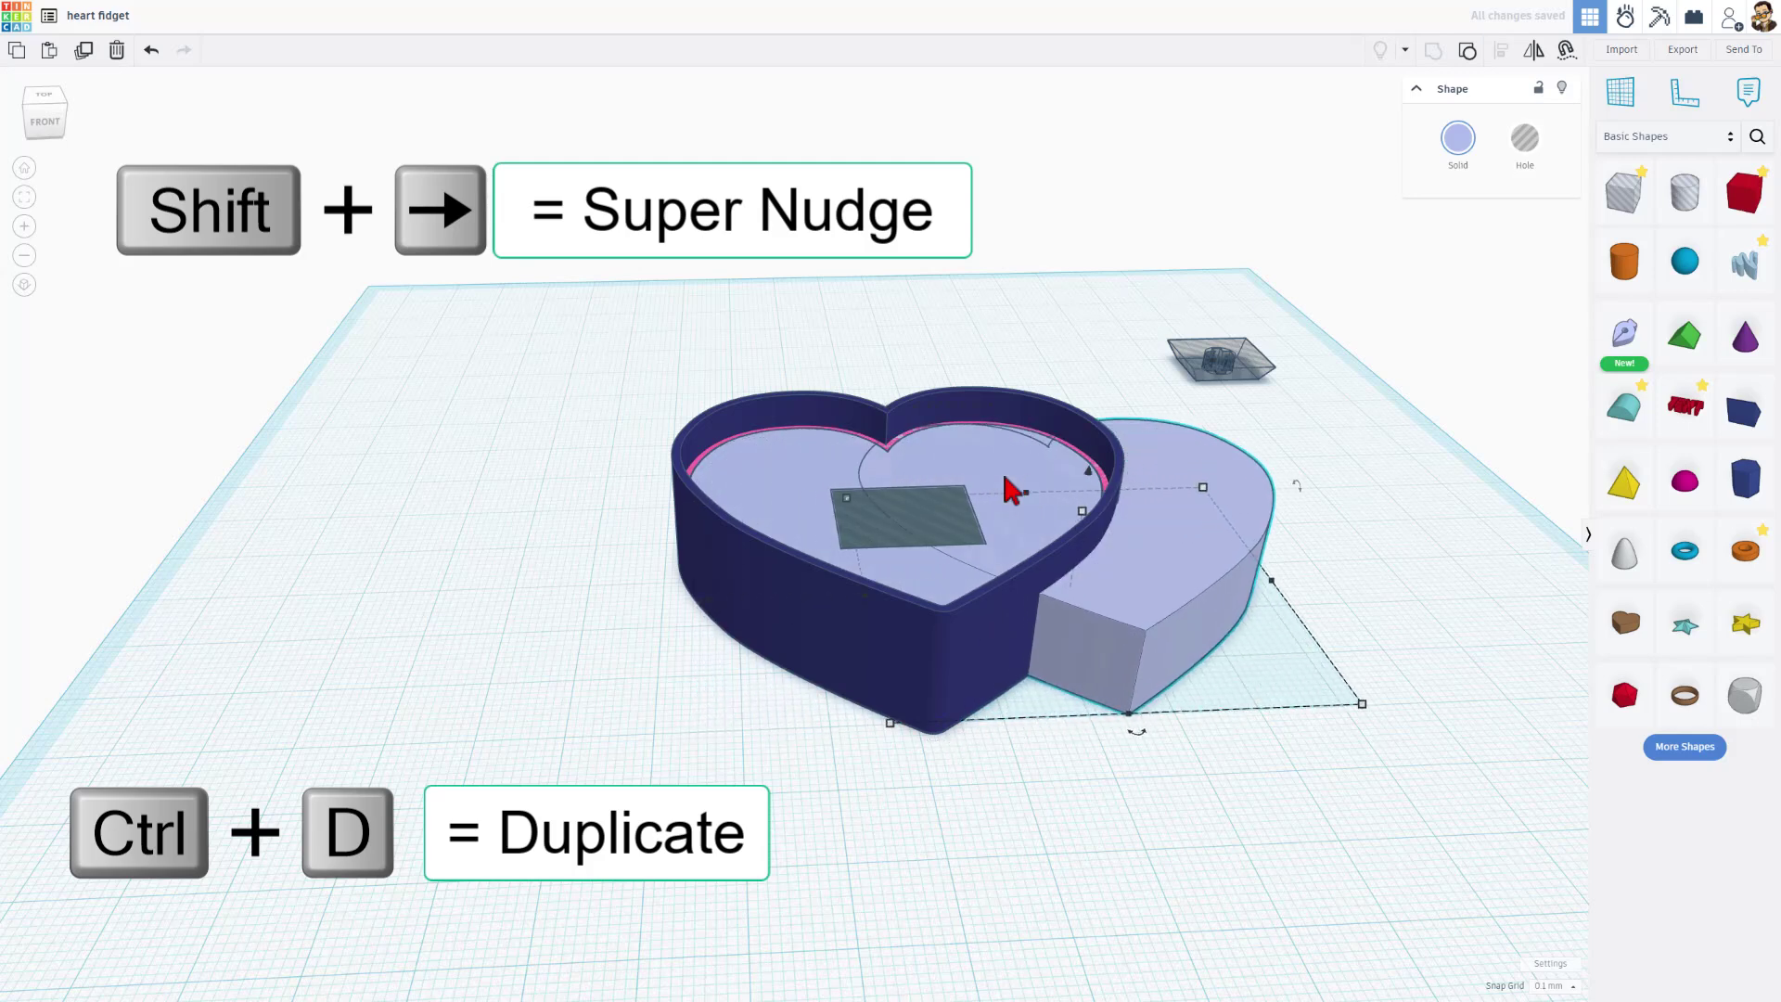
key(shift+Right)
key(shift+Right)
key(shift+Right)
key(shift+Right)
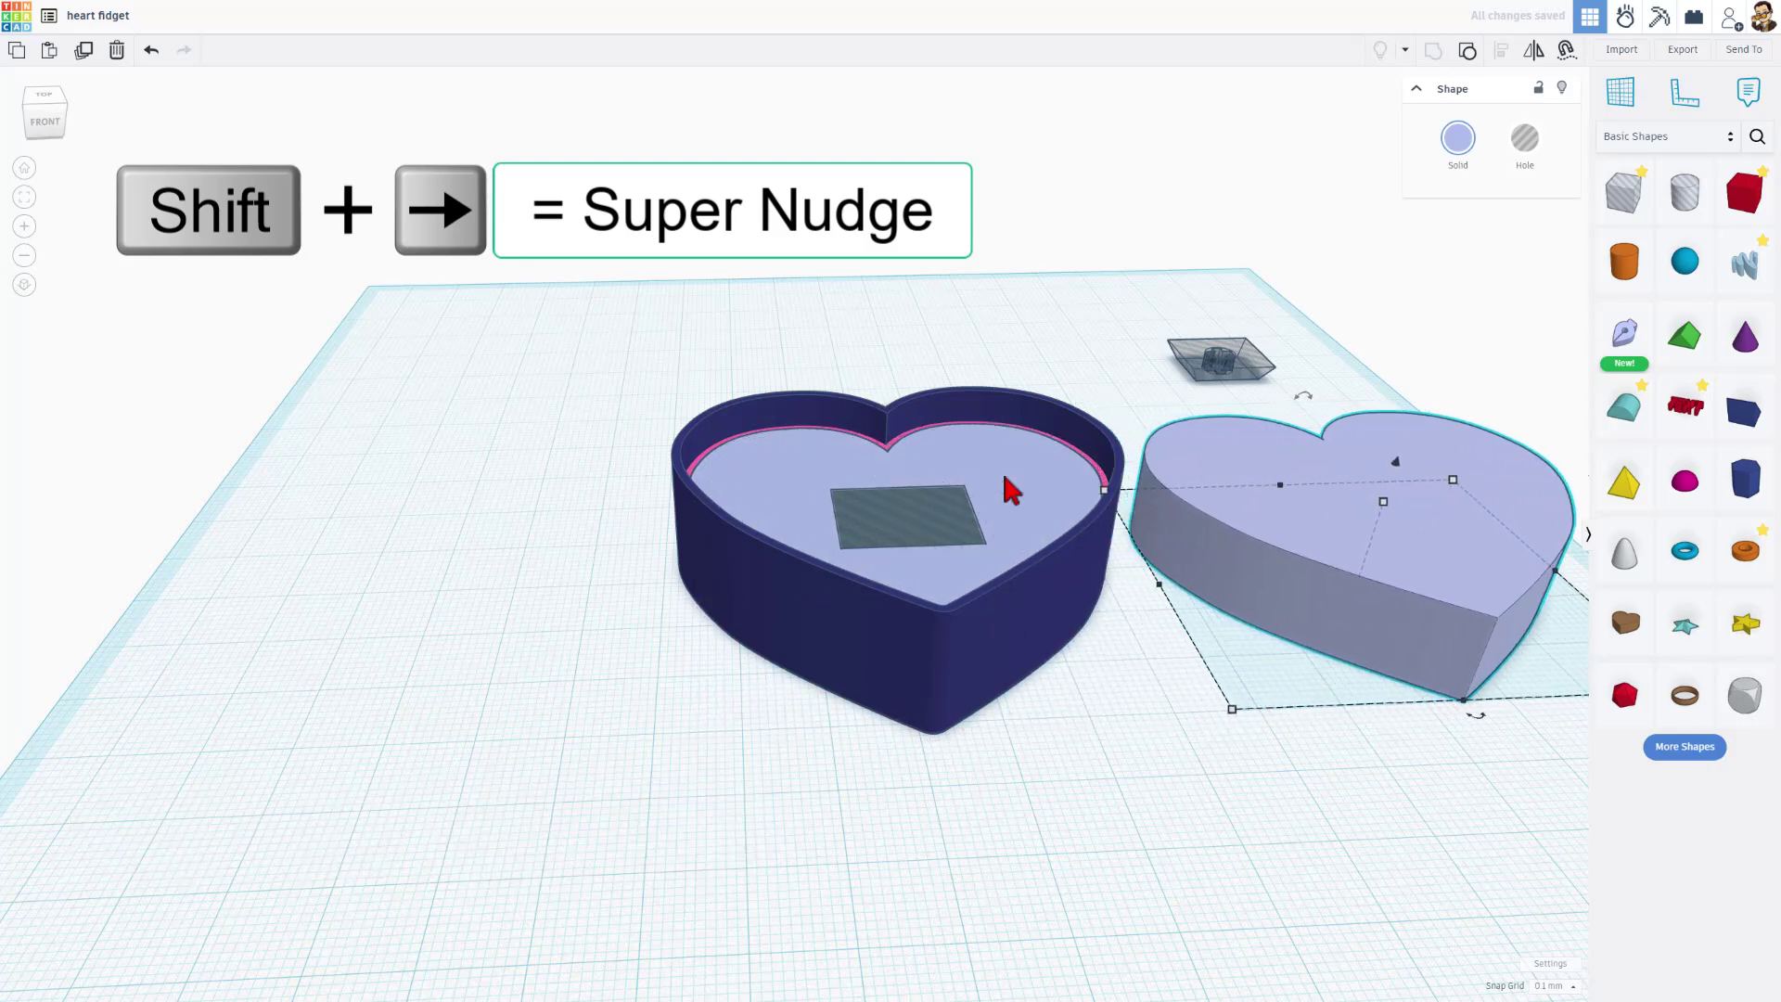
click(1176, 368)
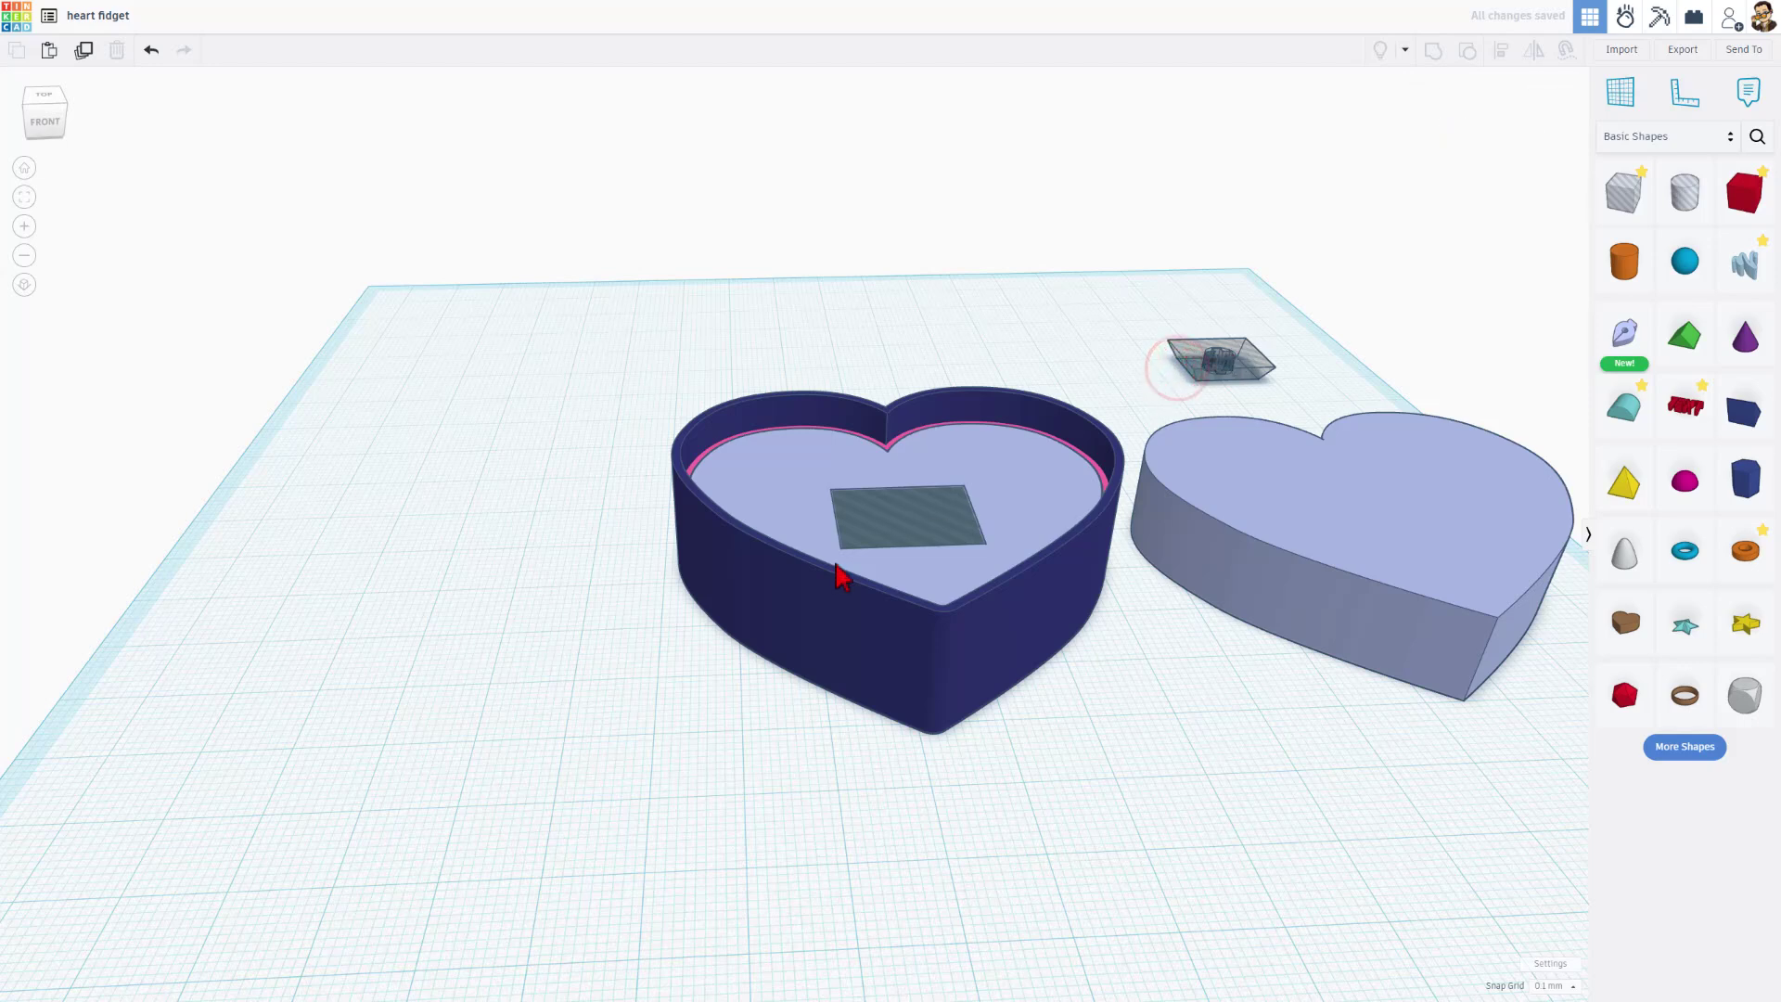
Align the key top hole with the square hole along one axis from top view.
shift+click(1215, 371)
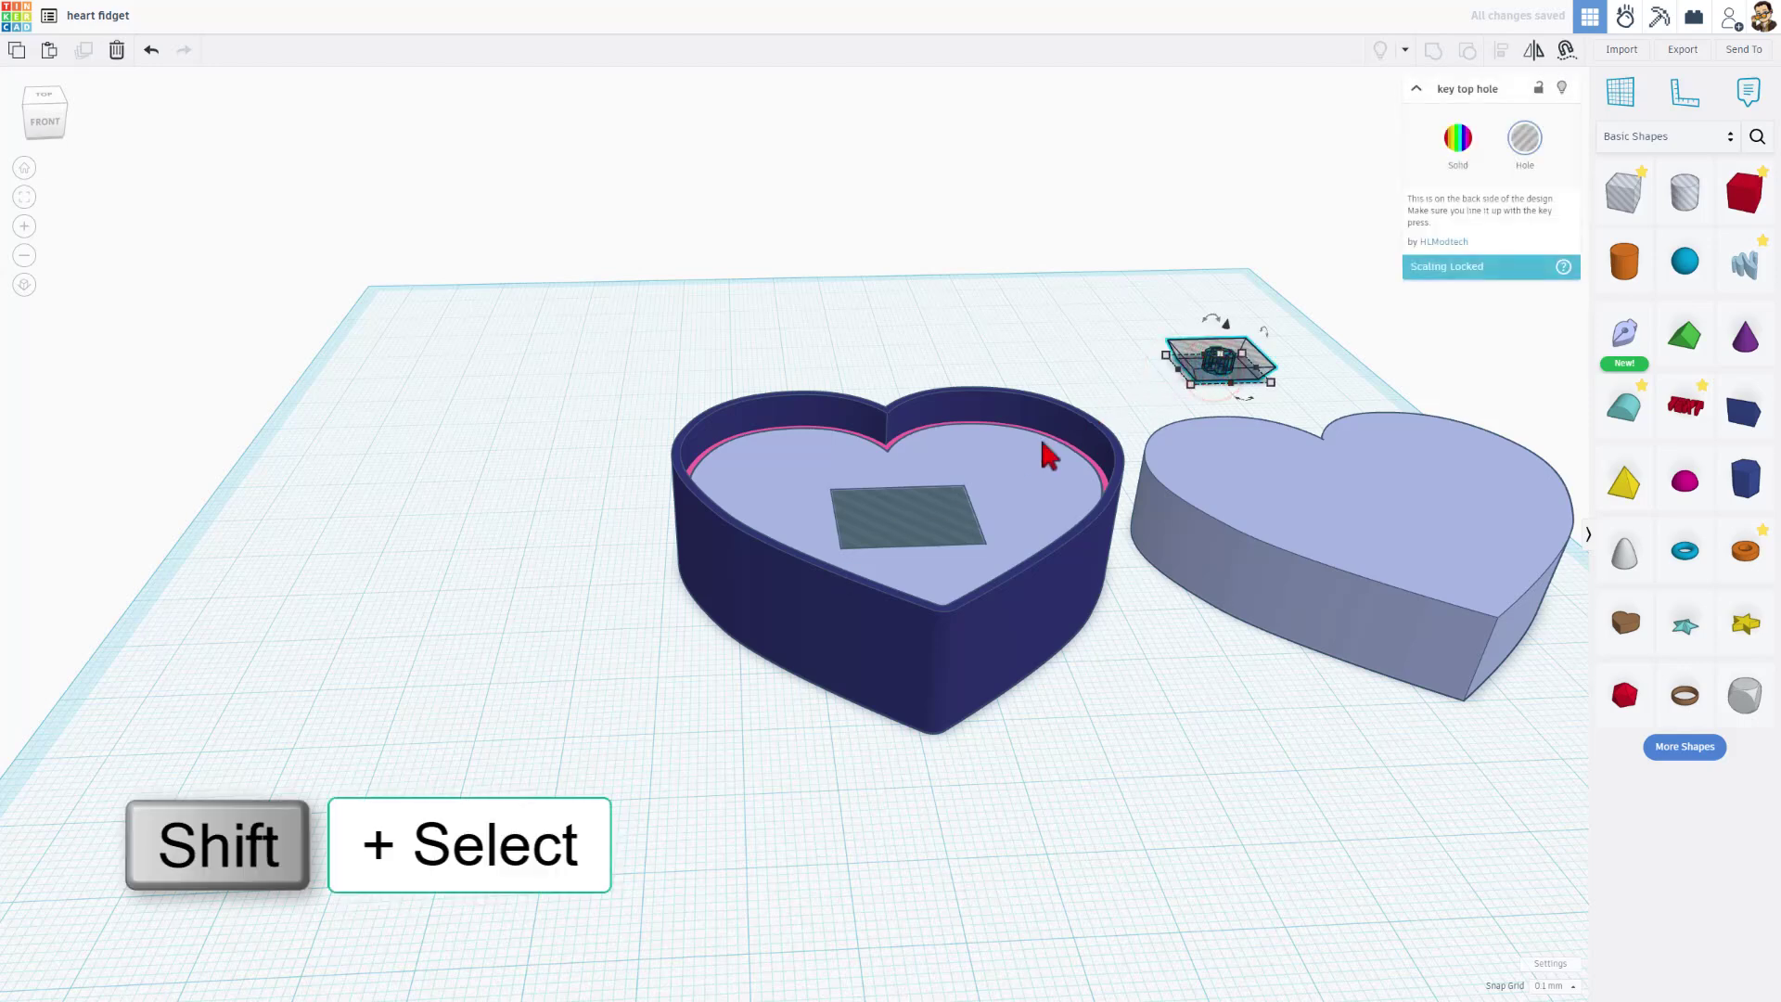
shift+click(939, 538)
key(l)
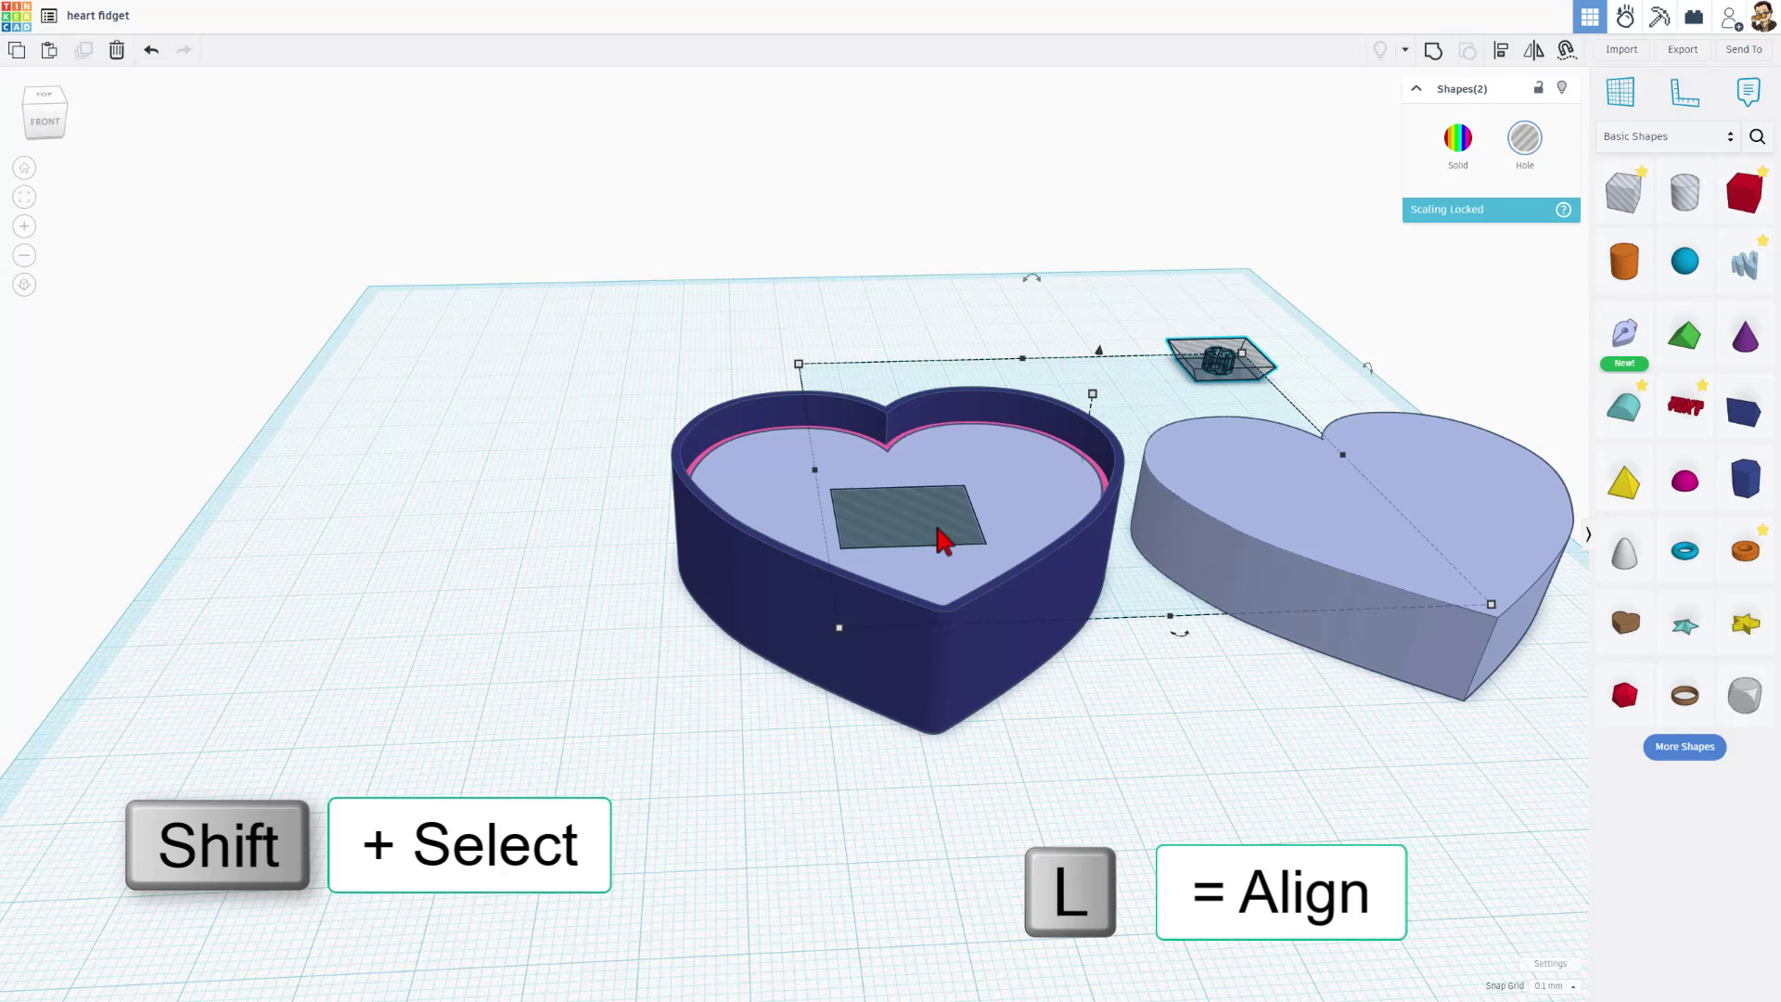
right_drag(927, 543, 906, 604)
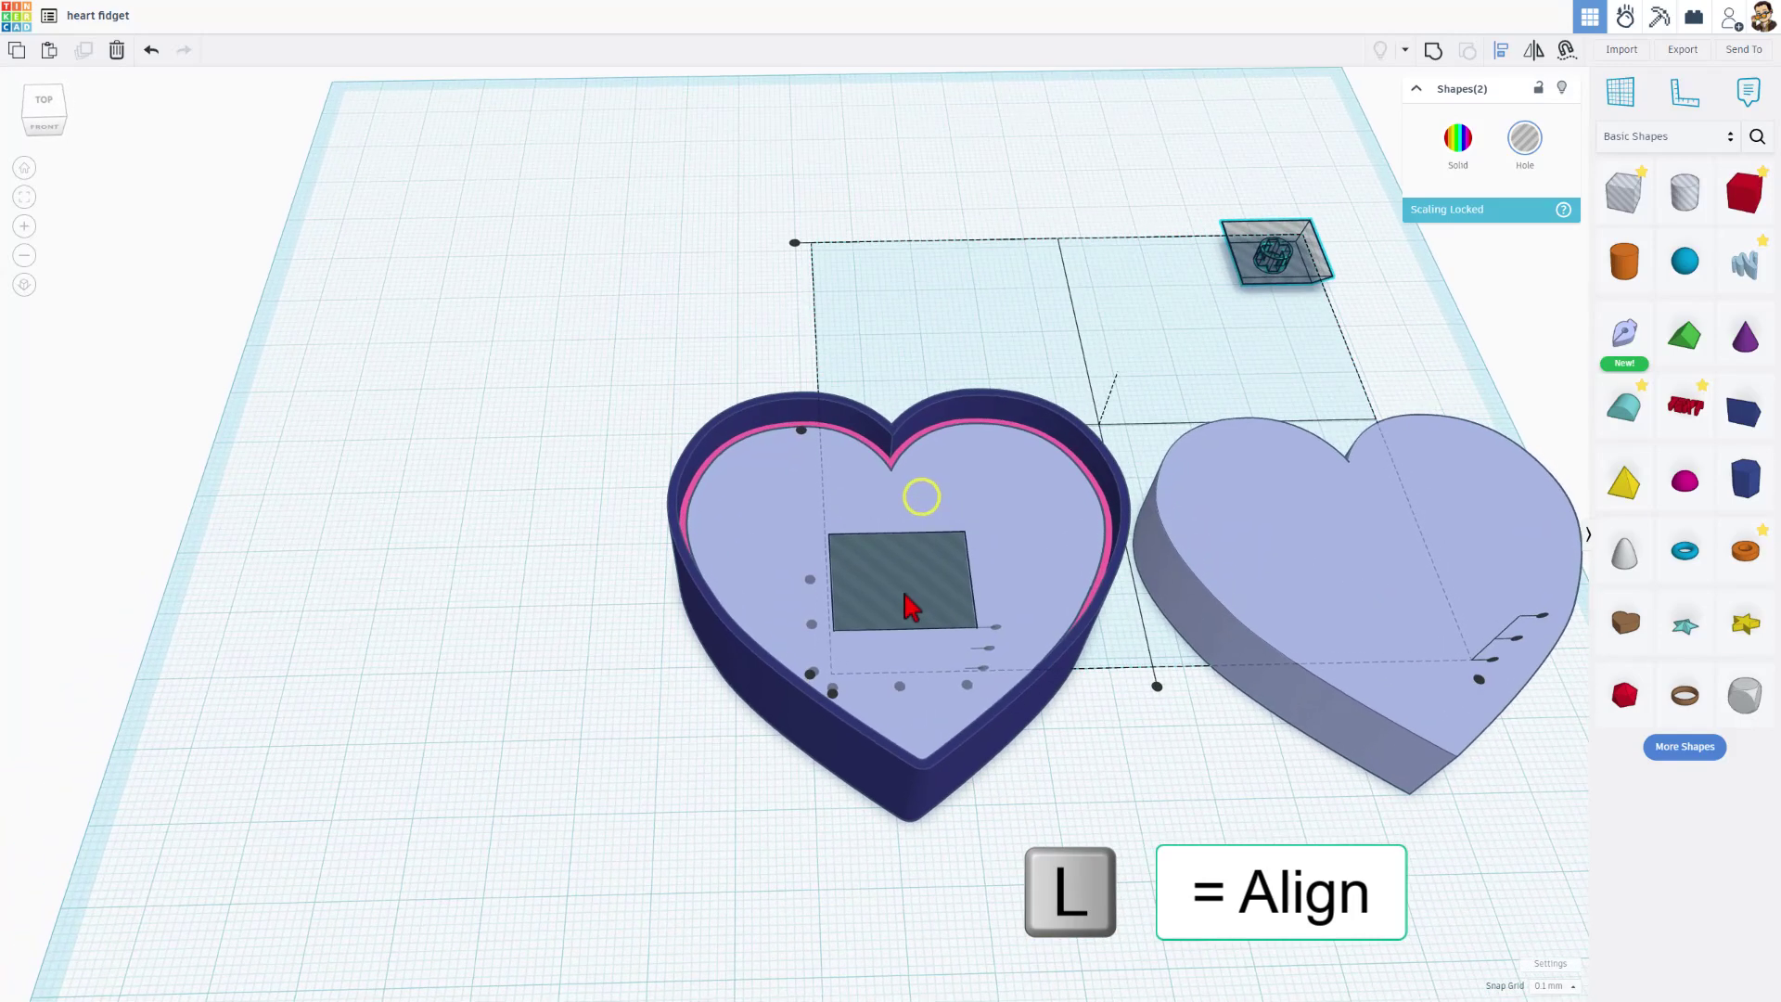
click(902, 592)
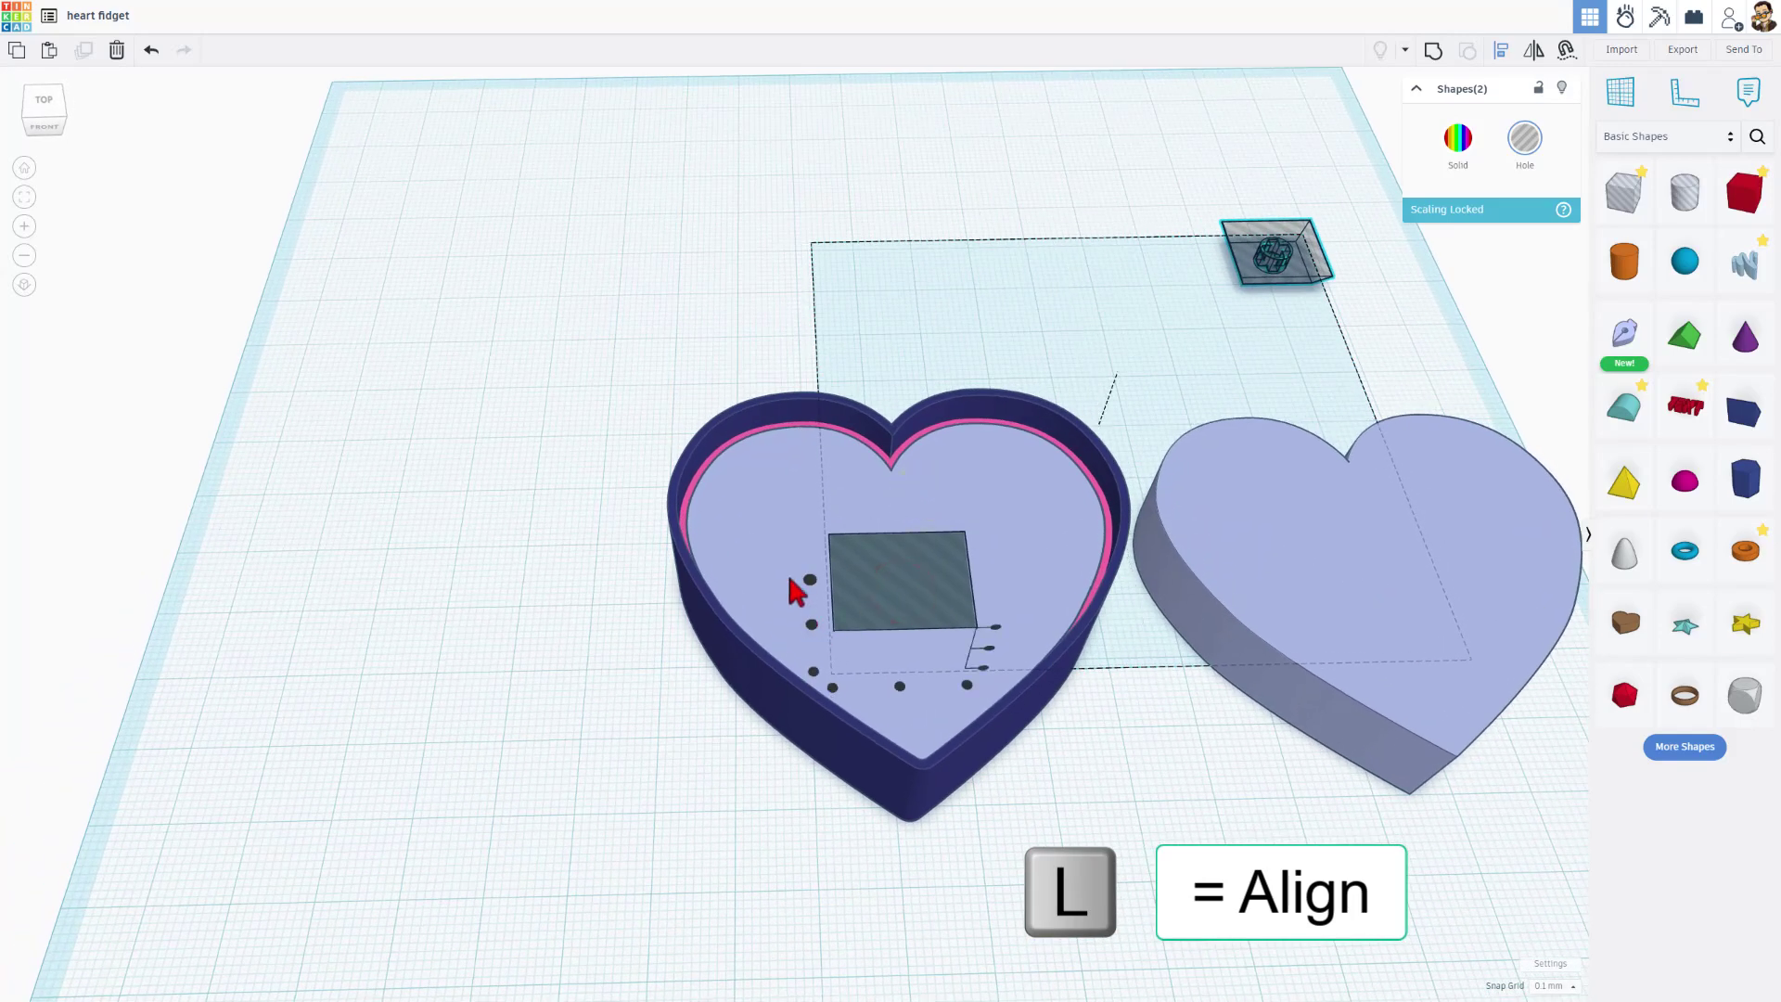
click(44, 104)
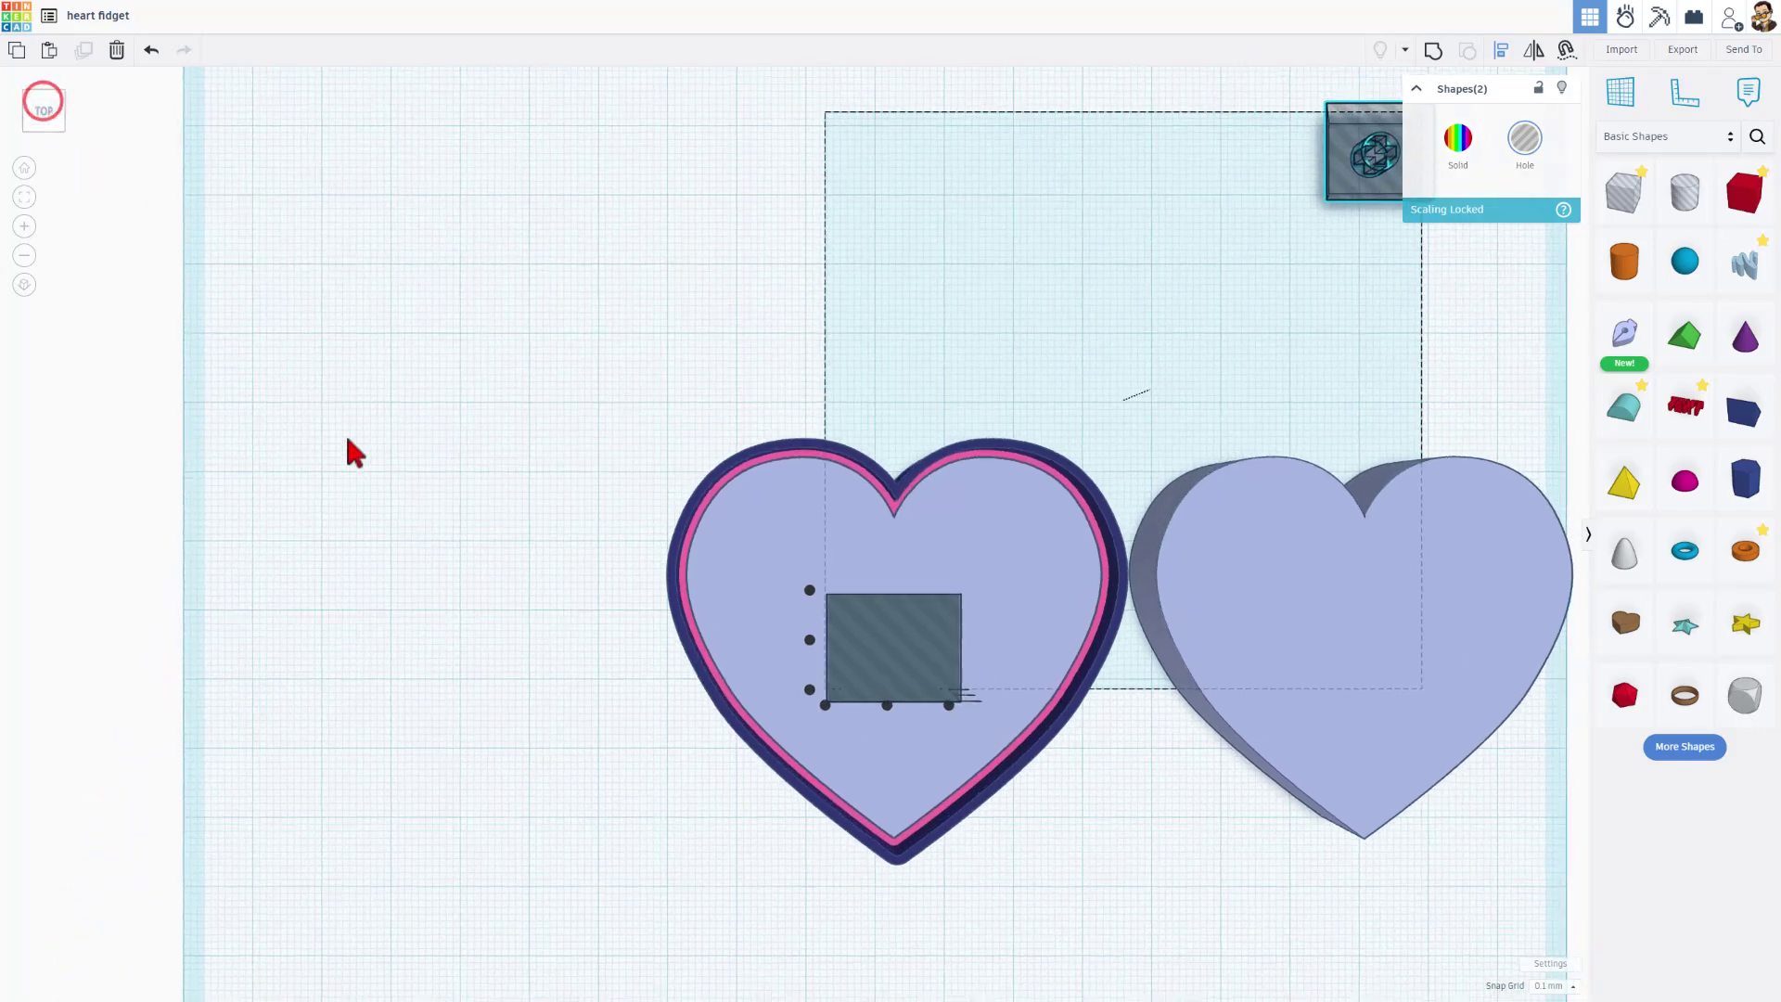
click(810, 640)
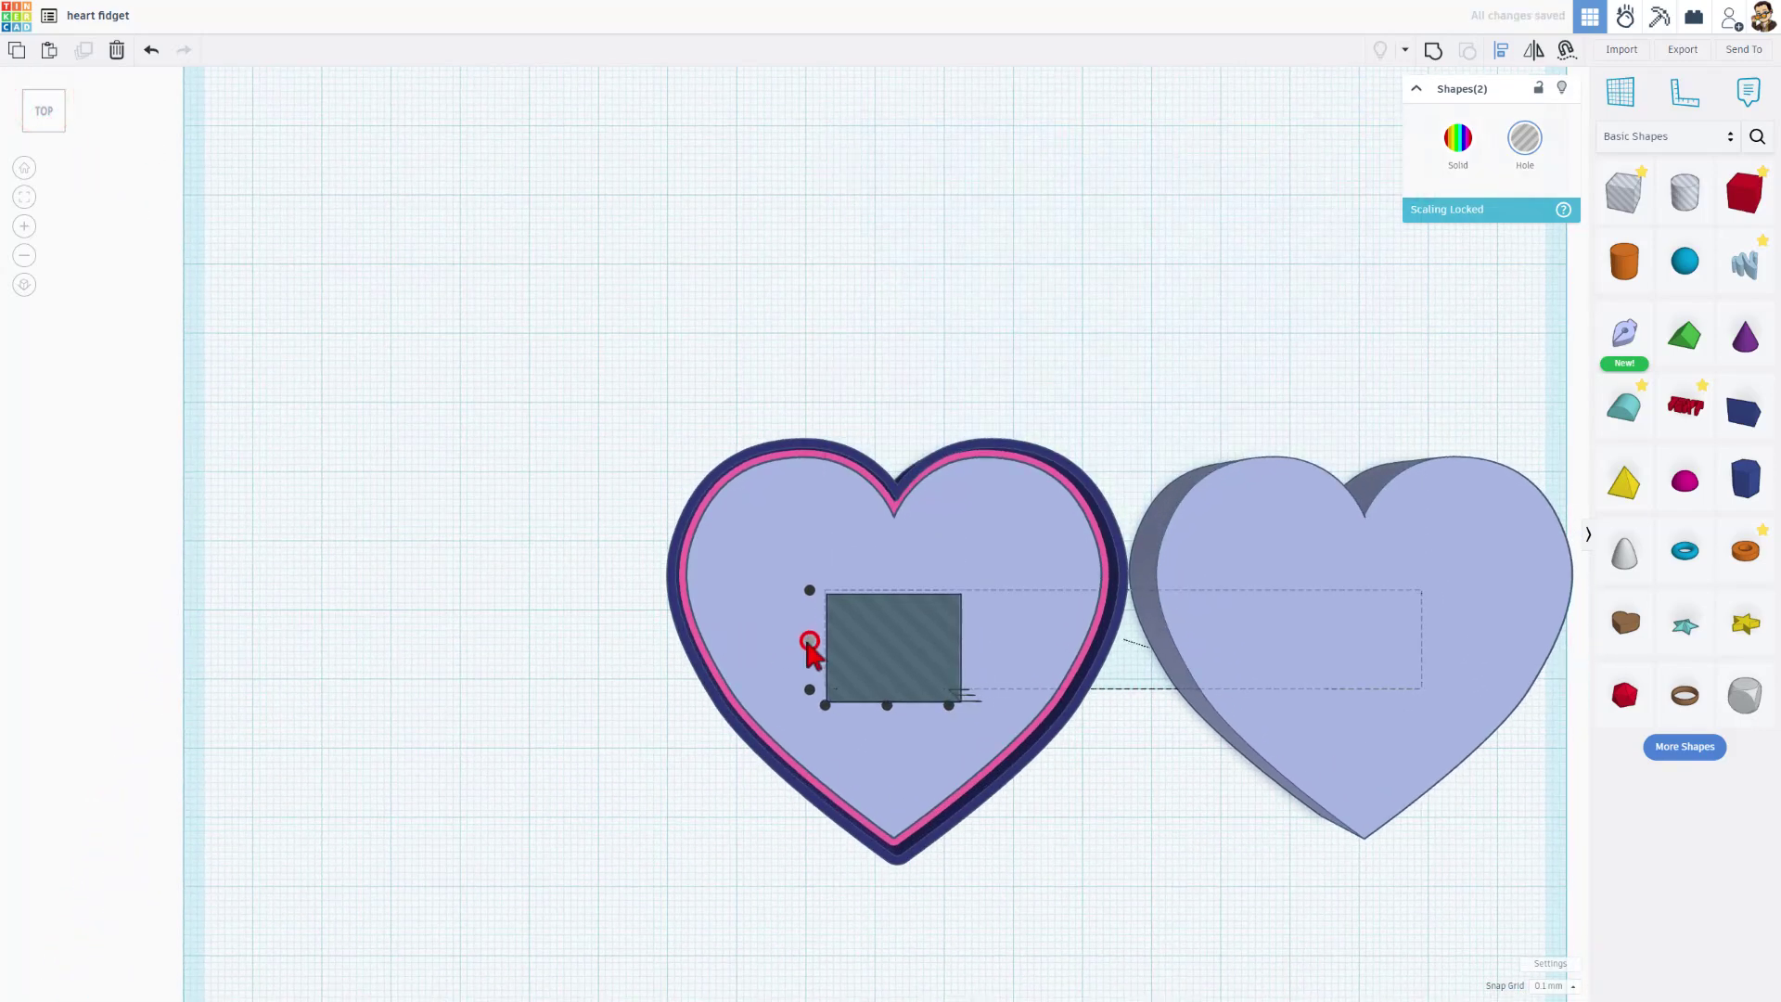
click(1076, 787)
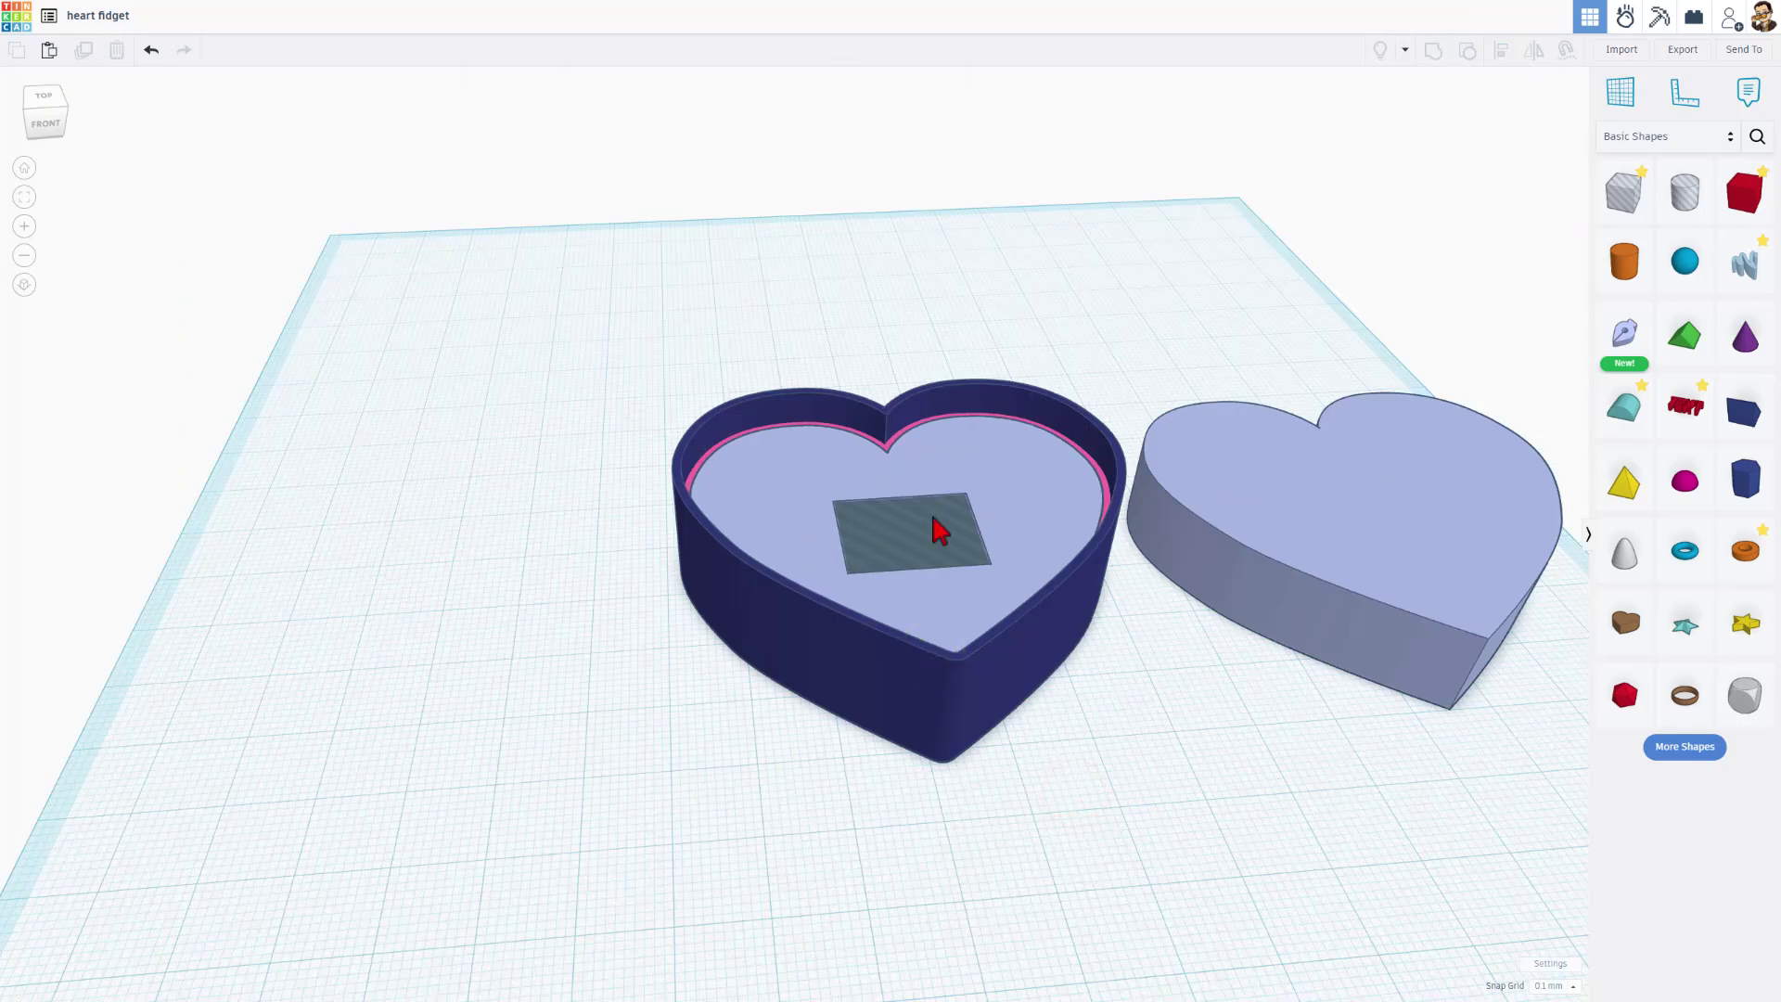
Set the lid heart's height to 4 mm.
click(1297, 505)
drag(1379, 506, 1425, 541)
text(4)
key(Return)
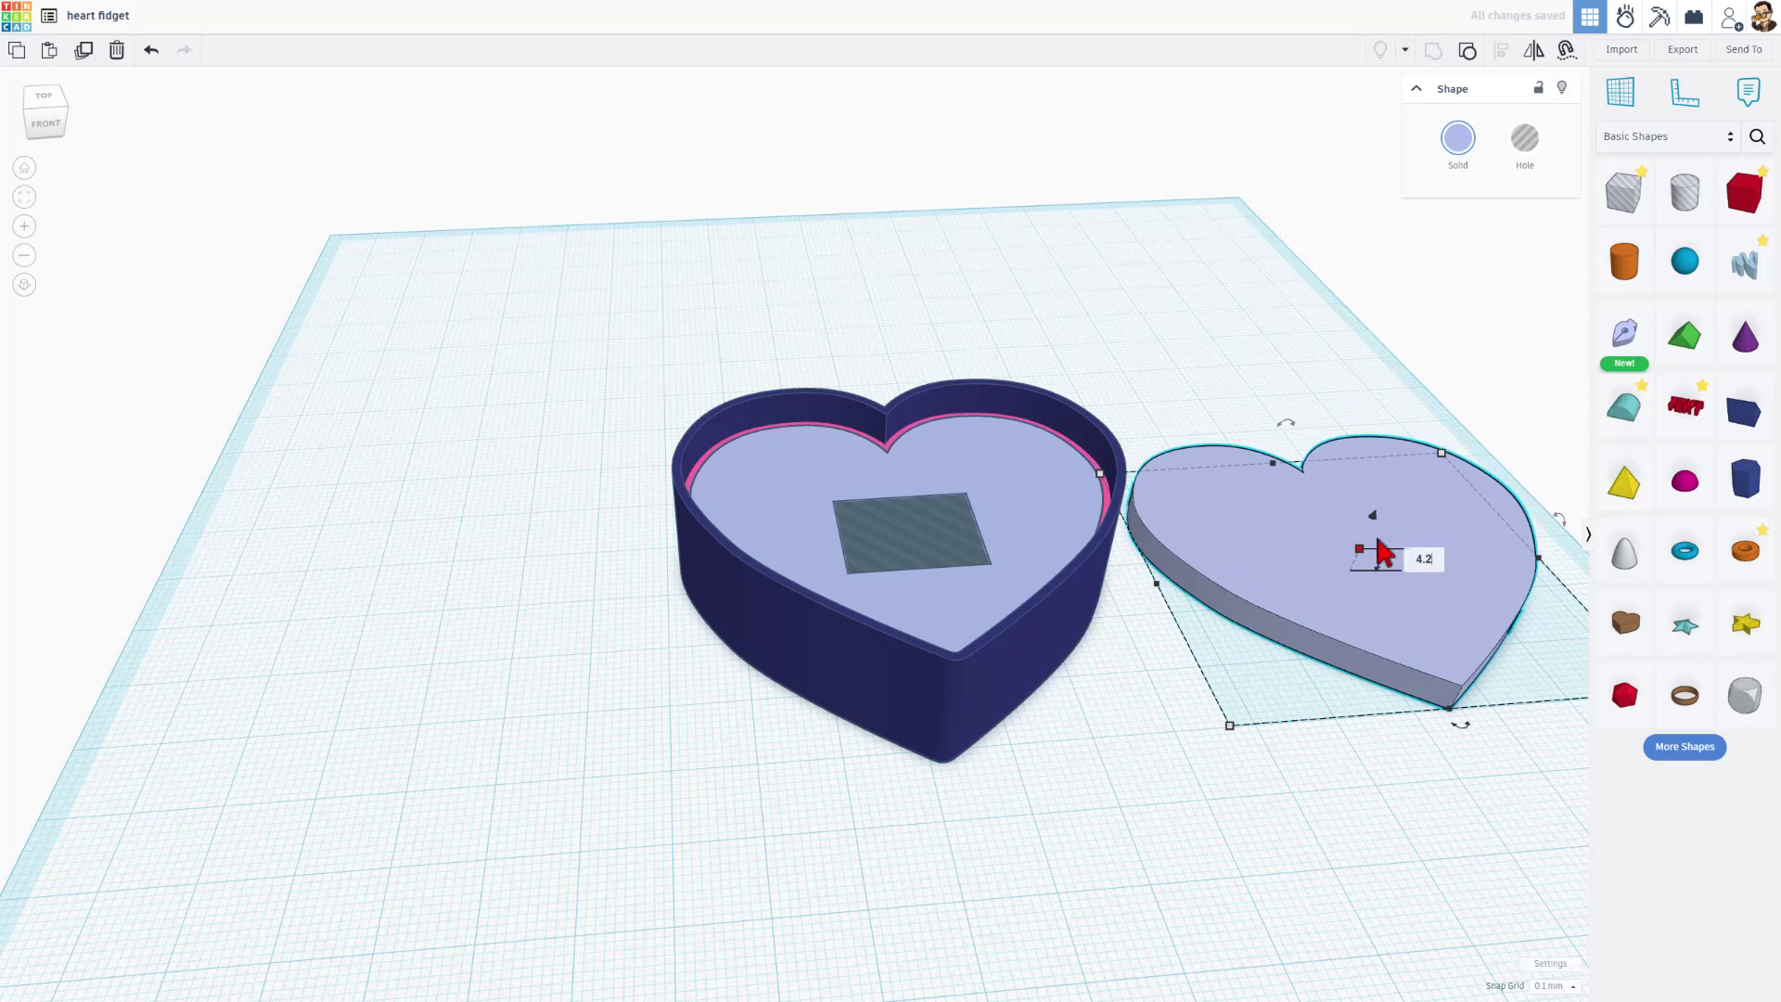
Centre the key top hole on the lid both across and vertically.
click(1280, 398)
drag(1261, 362, 1435, 742)
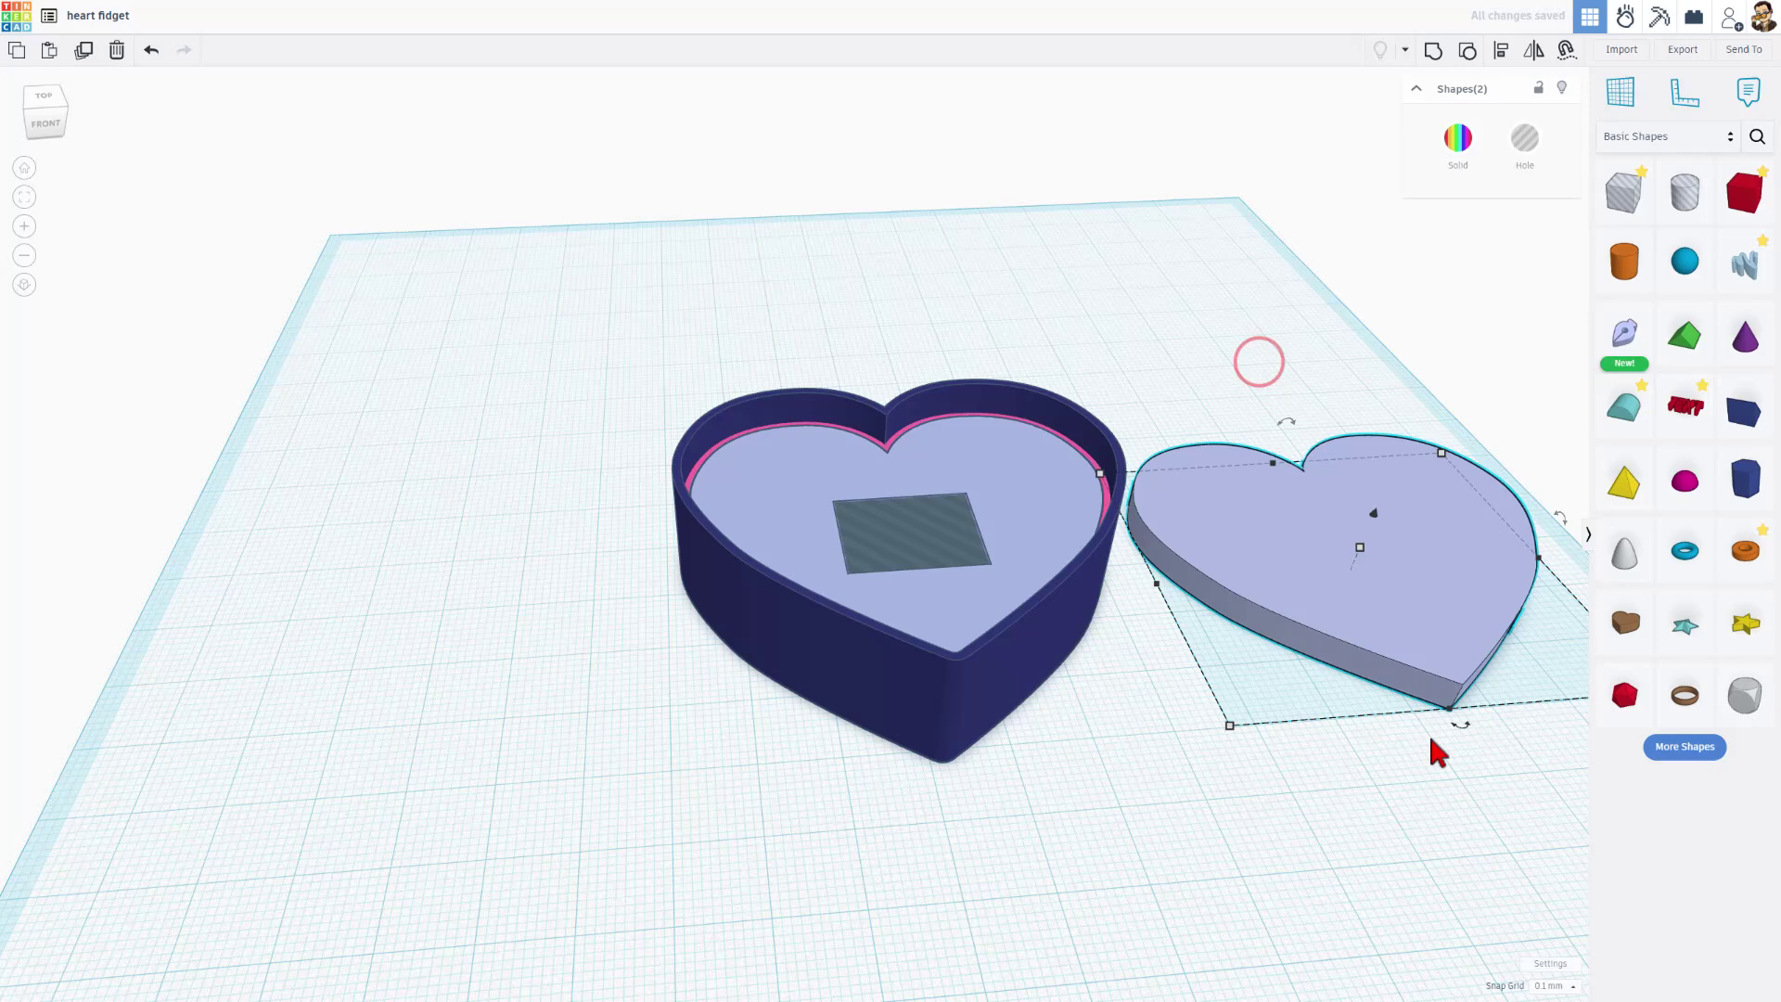
key(l)
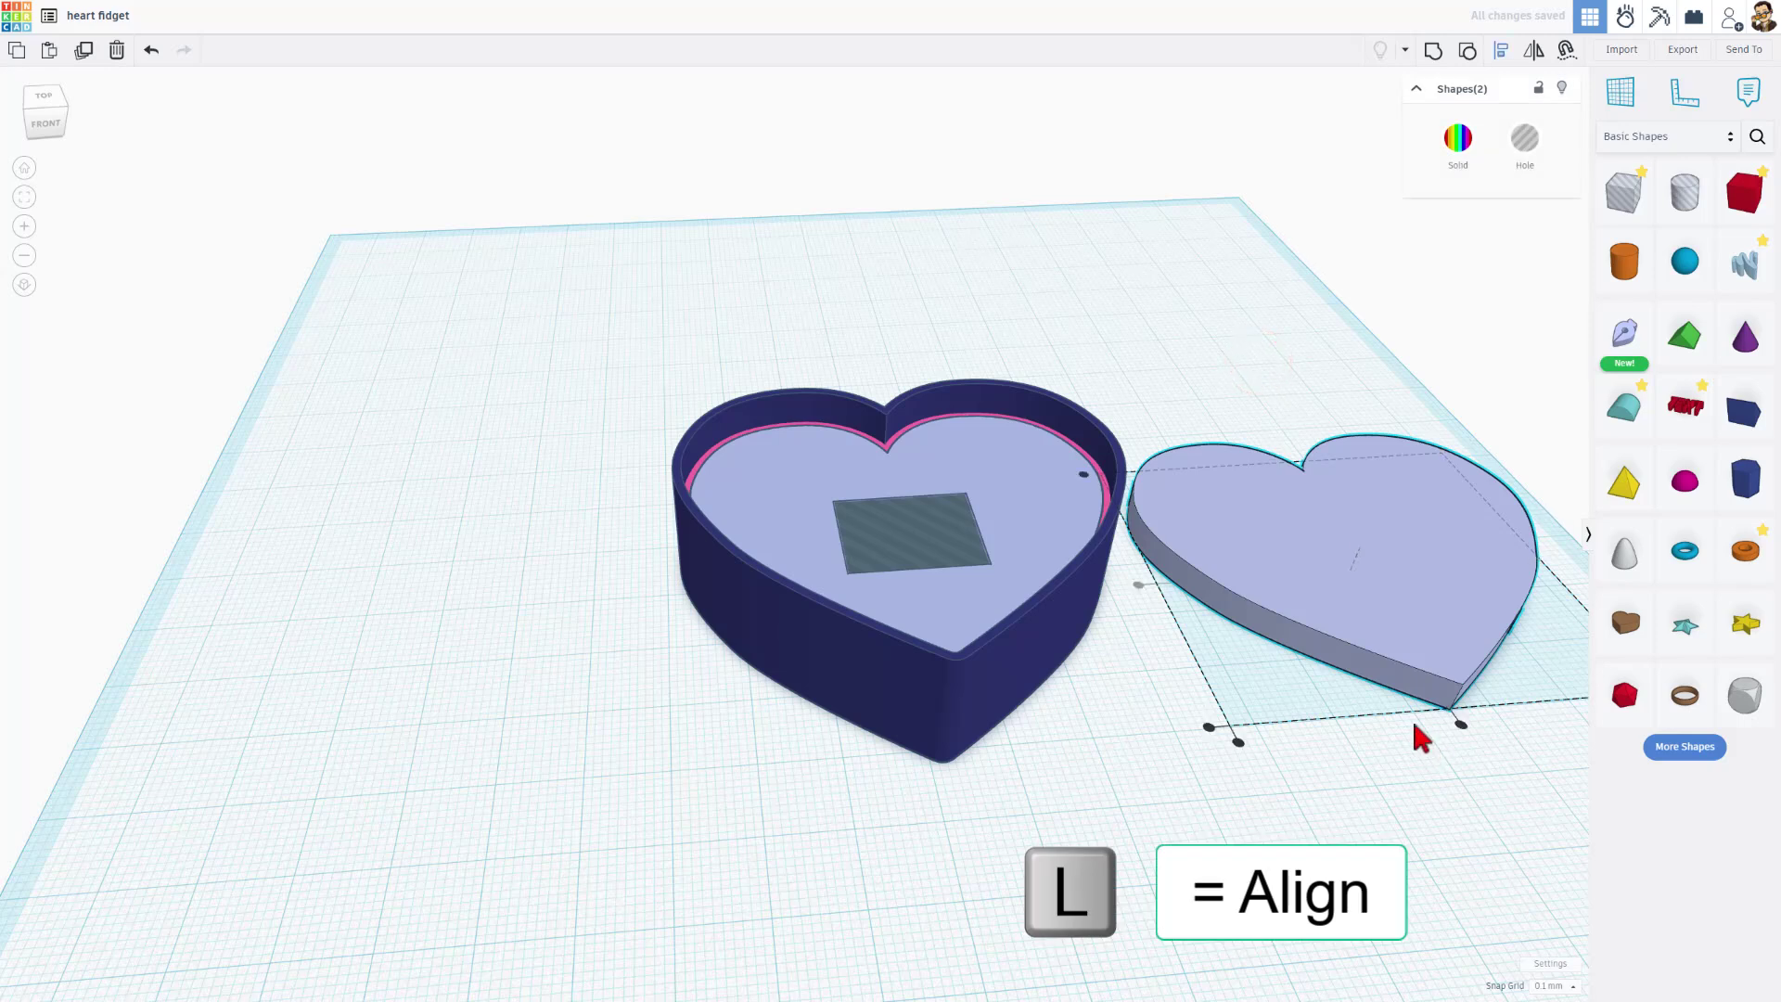
click(1408, 607)
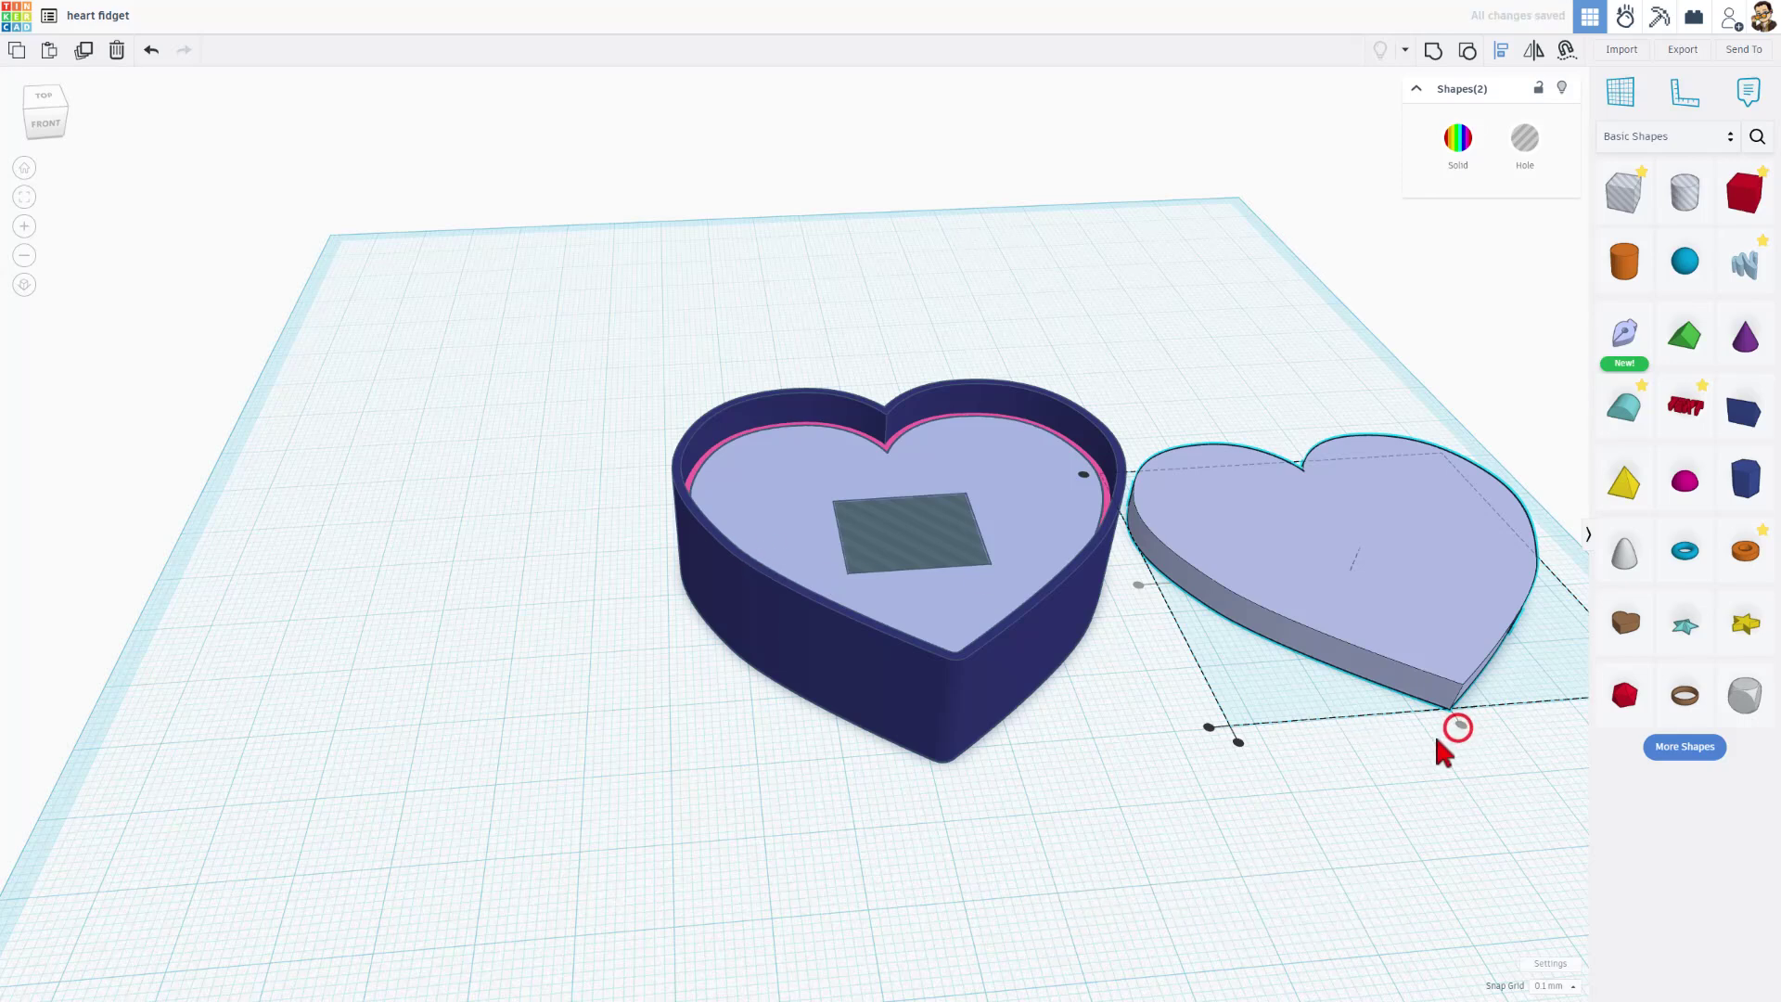
right_drag(1451, 748, 1095, 659)
click(1284, 556)
click(1173, 628)
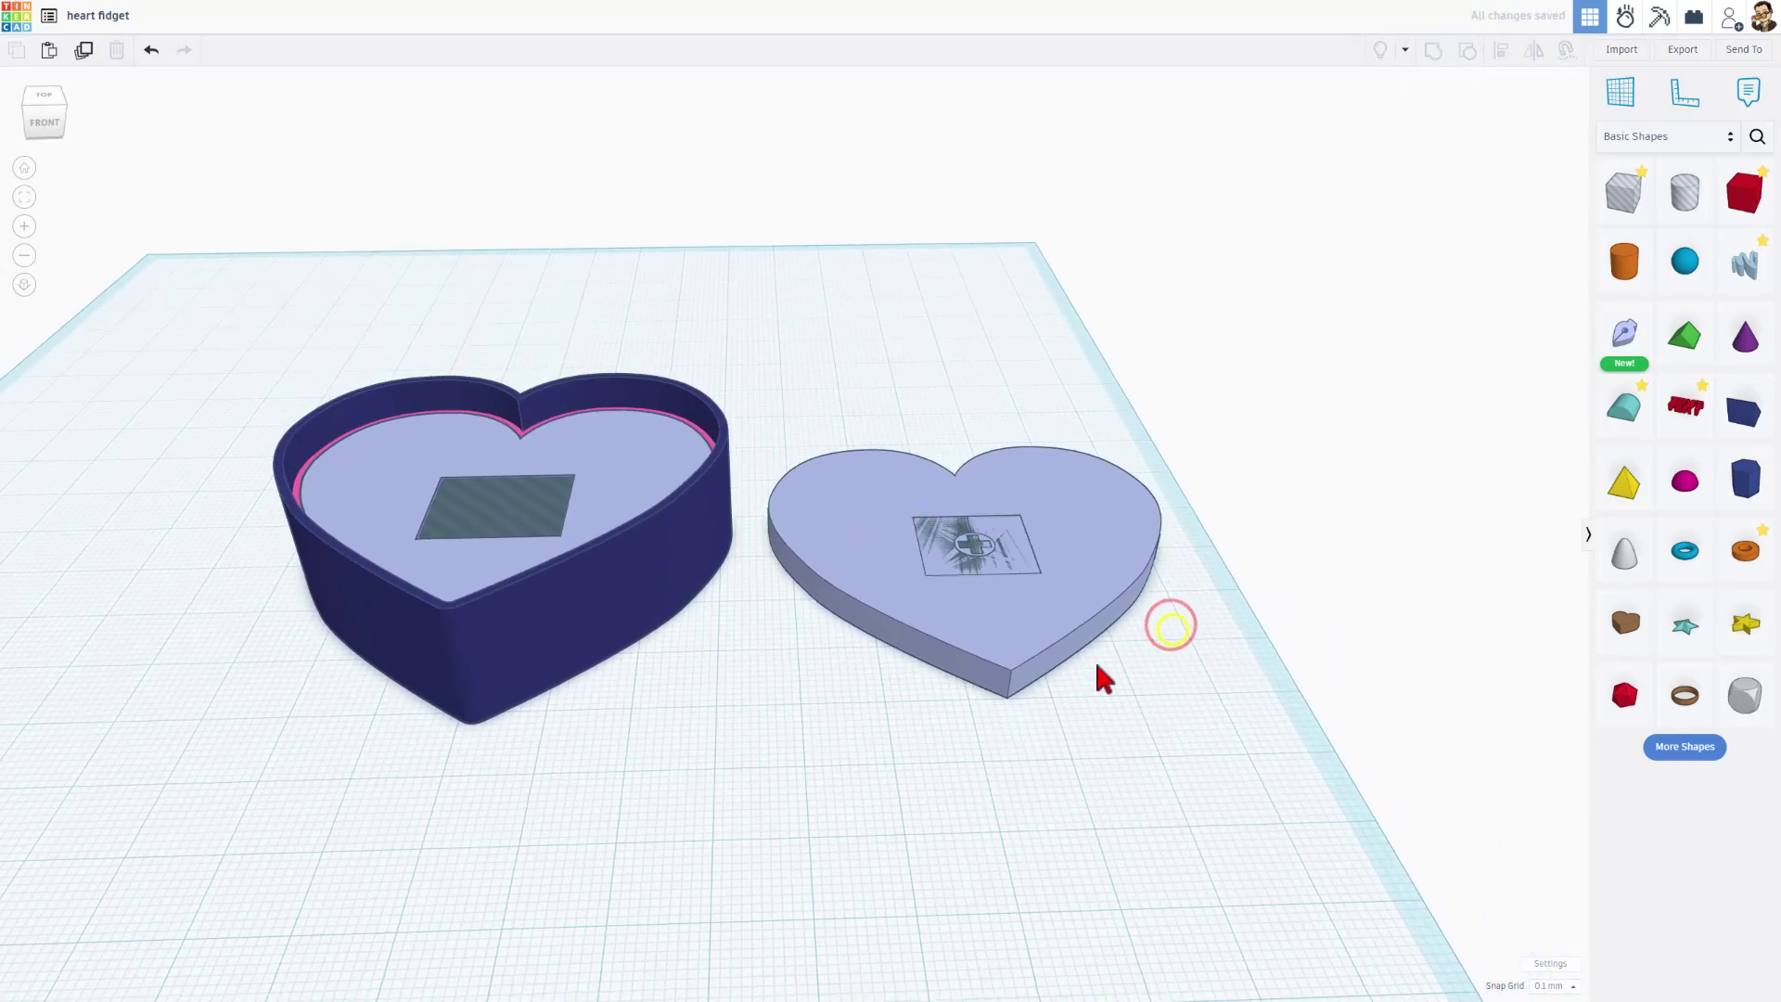
Raise the key top hole and group it with the lid to cut the recess.
click(1008, 552)
click(932, 554)
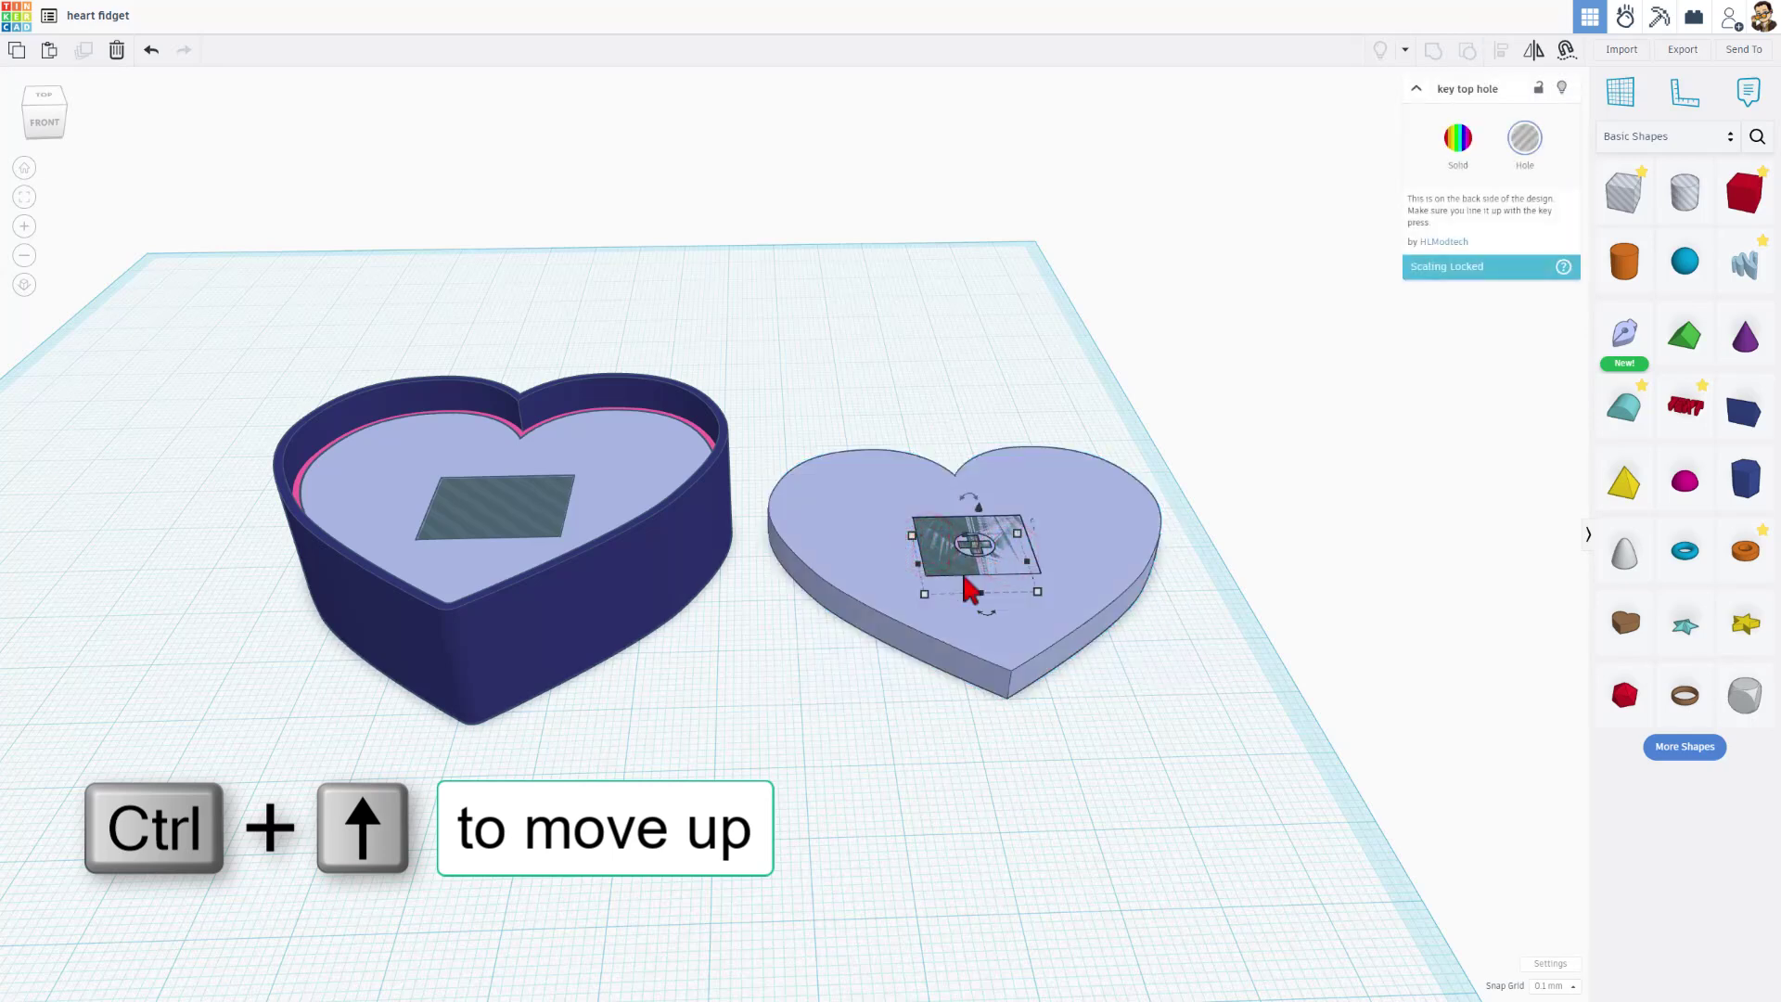
key(ctrl+Up)
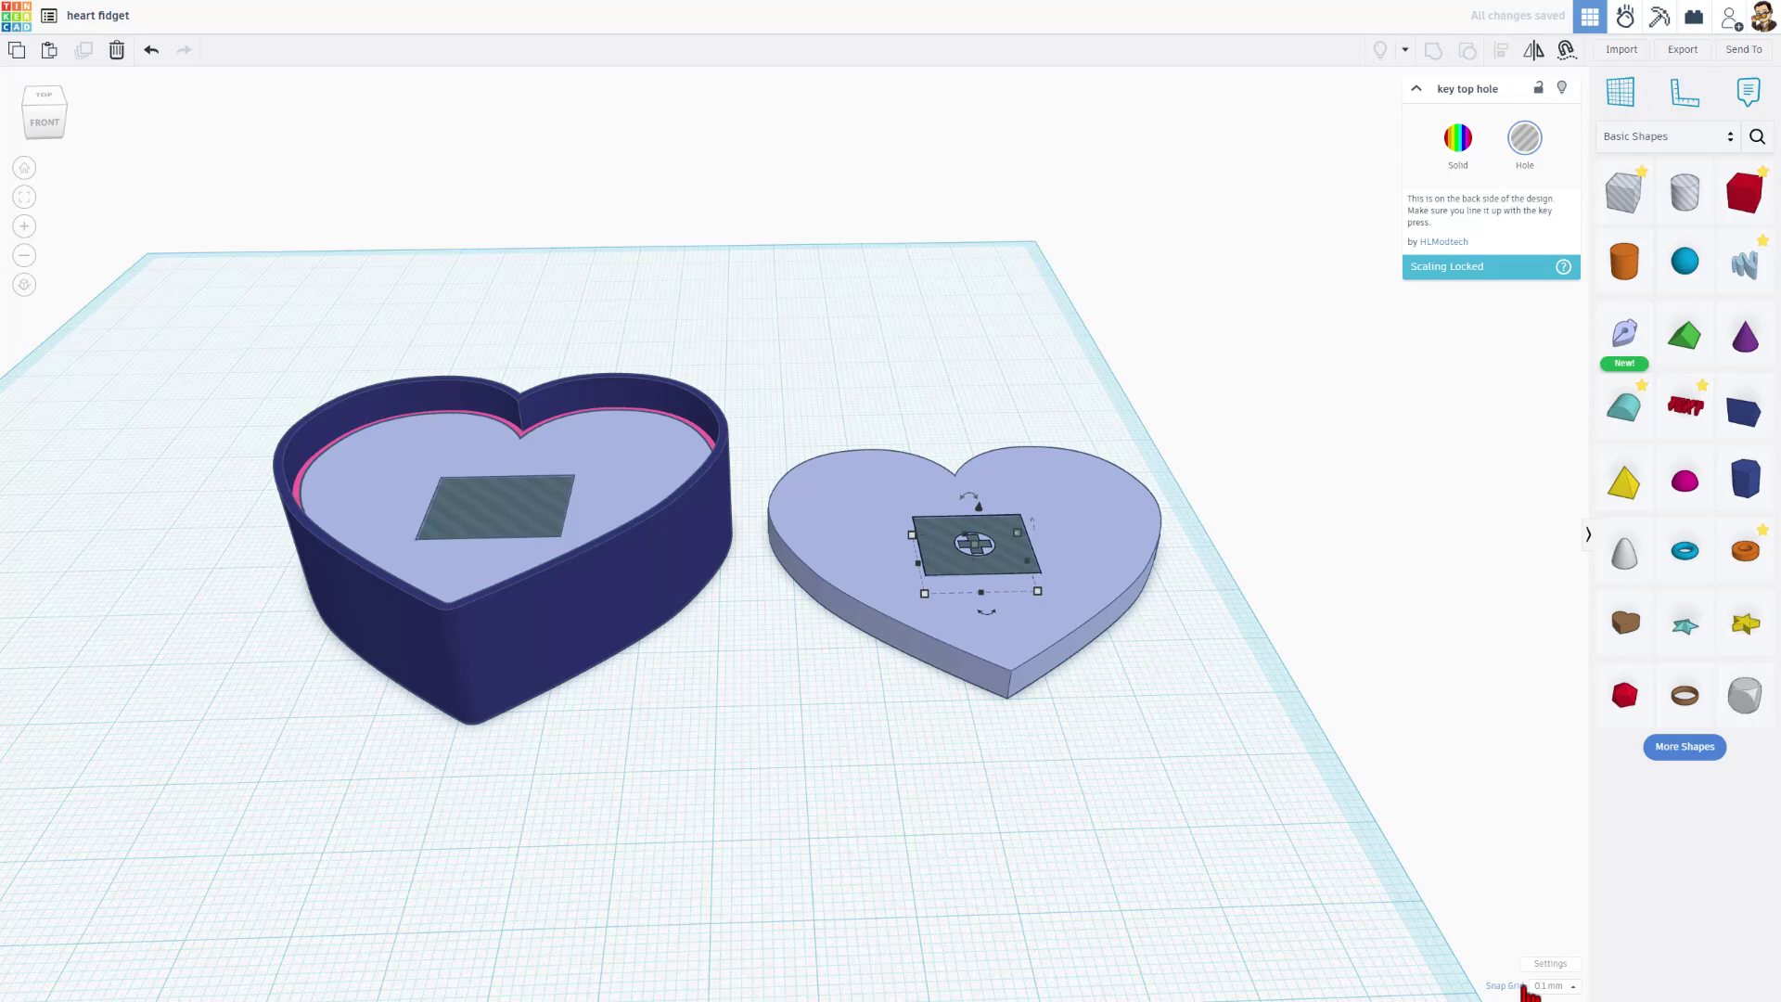
right_drag(1529, 992, 740, 620)
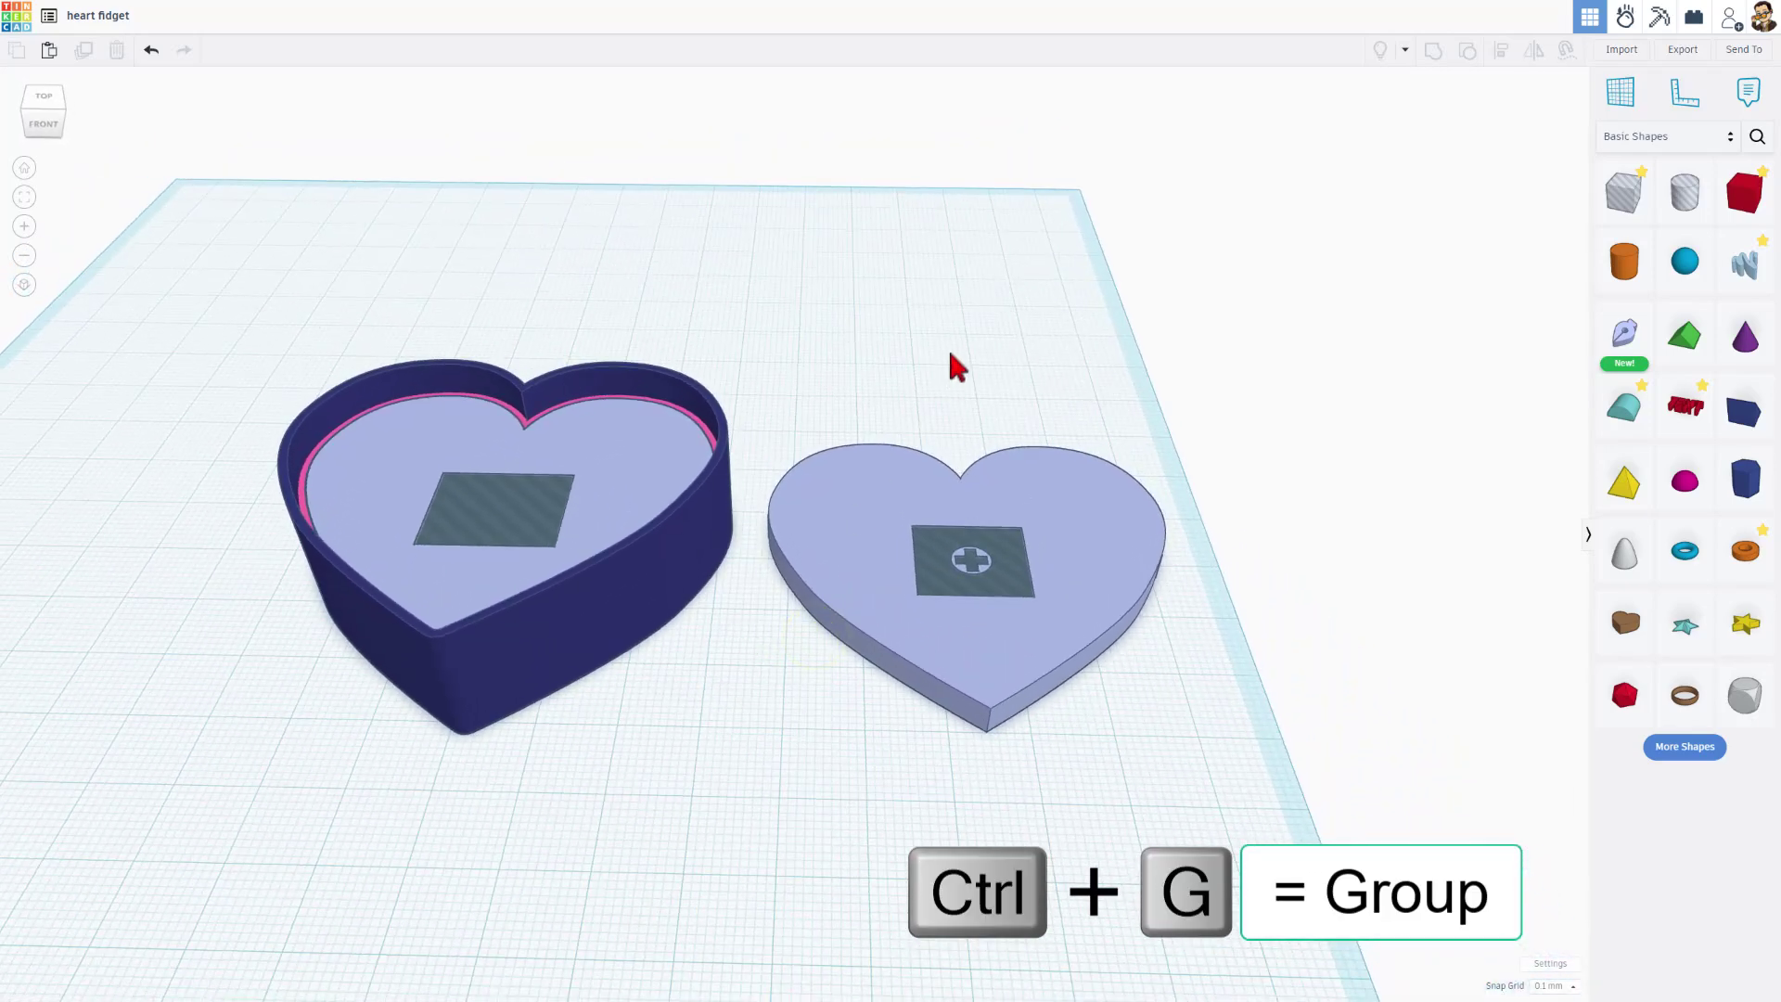
drag(898, 400, 1083, 698)
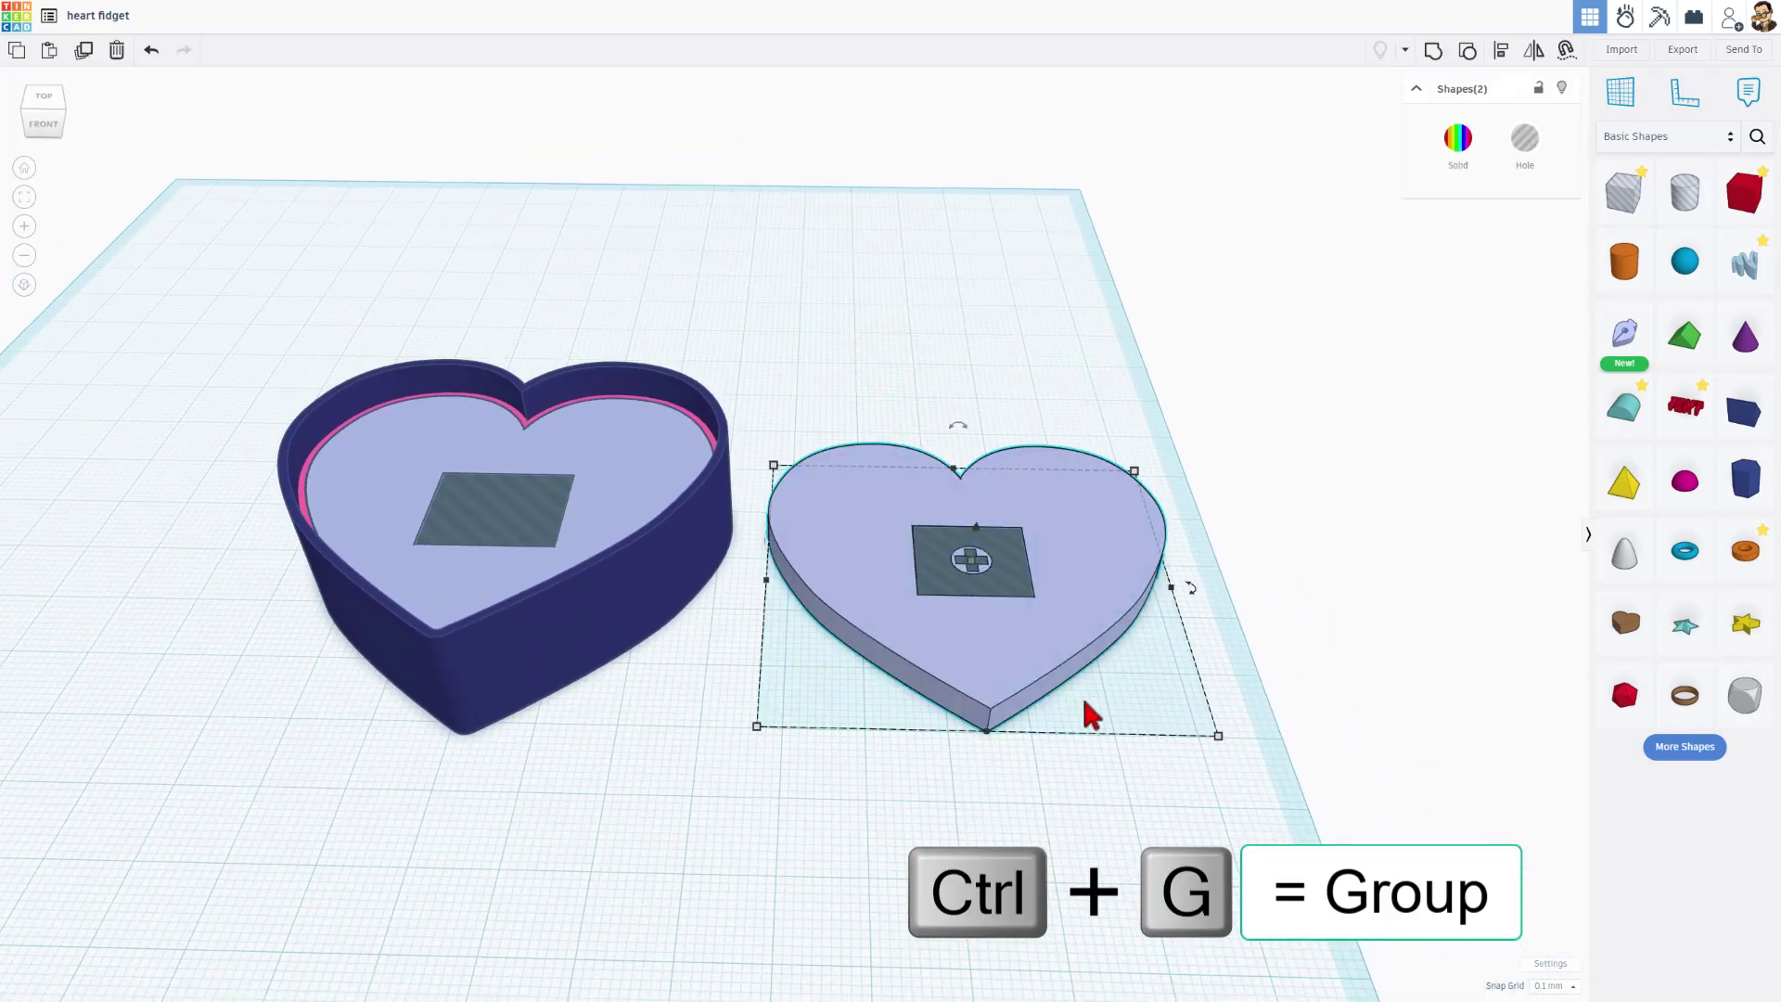
key(ctrl+g)
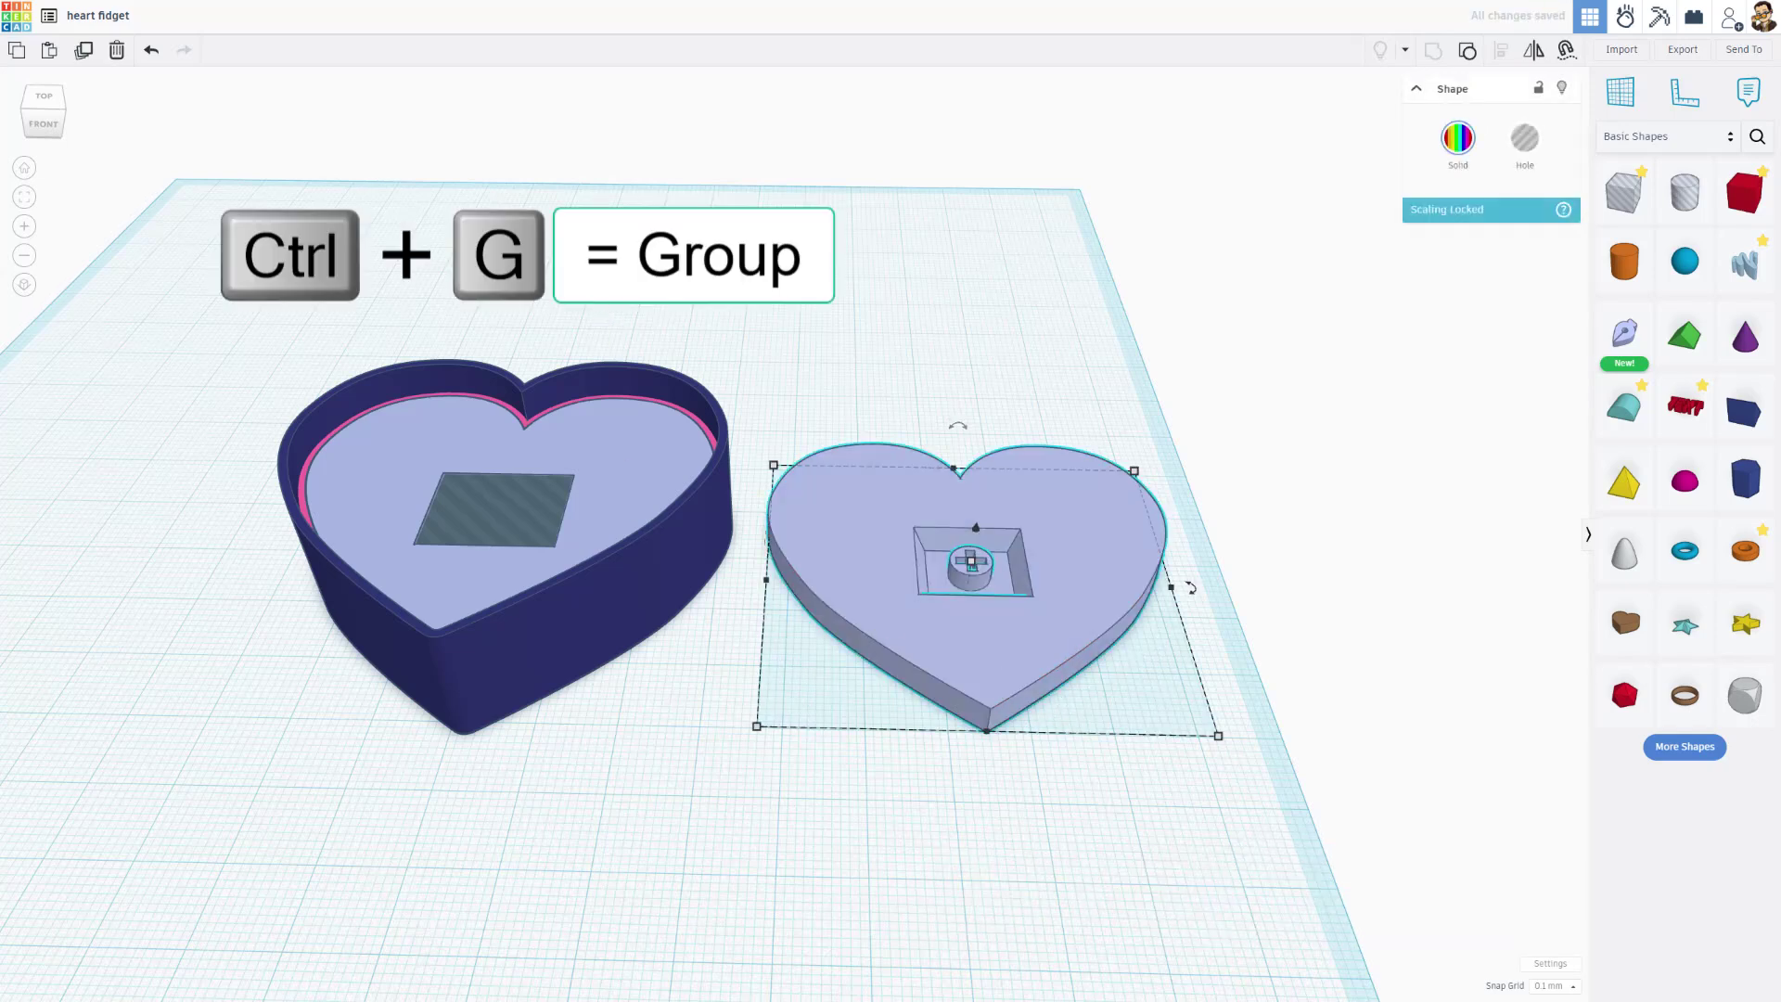
Group the four box parts to cut the square hole, then flip the lid 180°.
drag(608, 312, 362, 693)
key(ctrl+g)
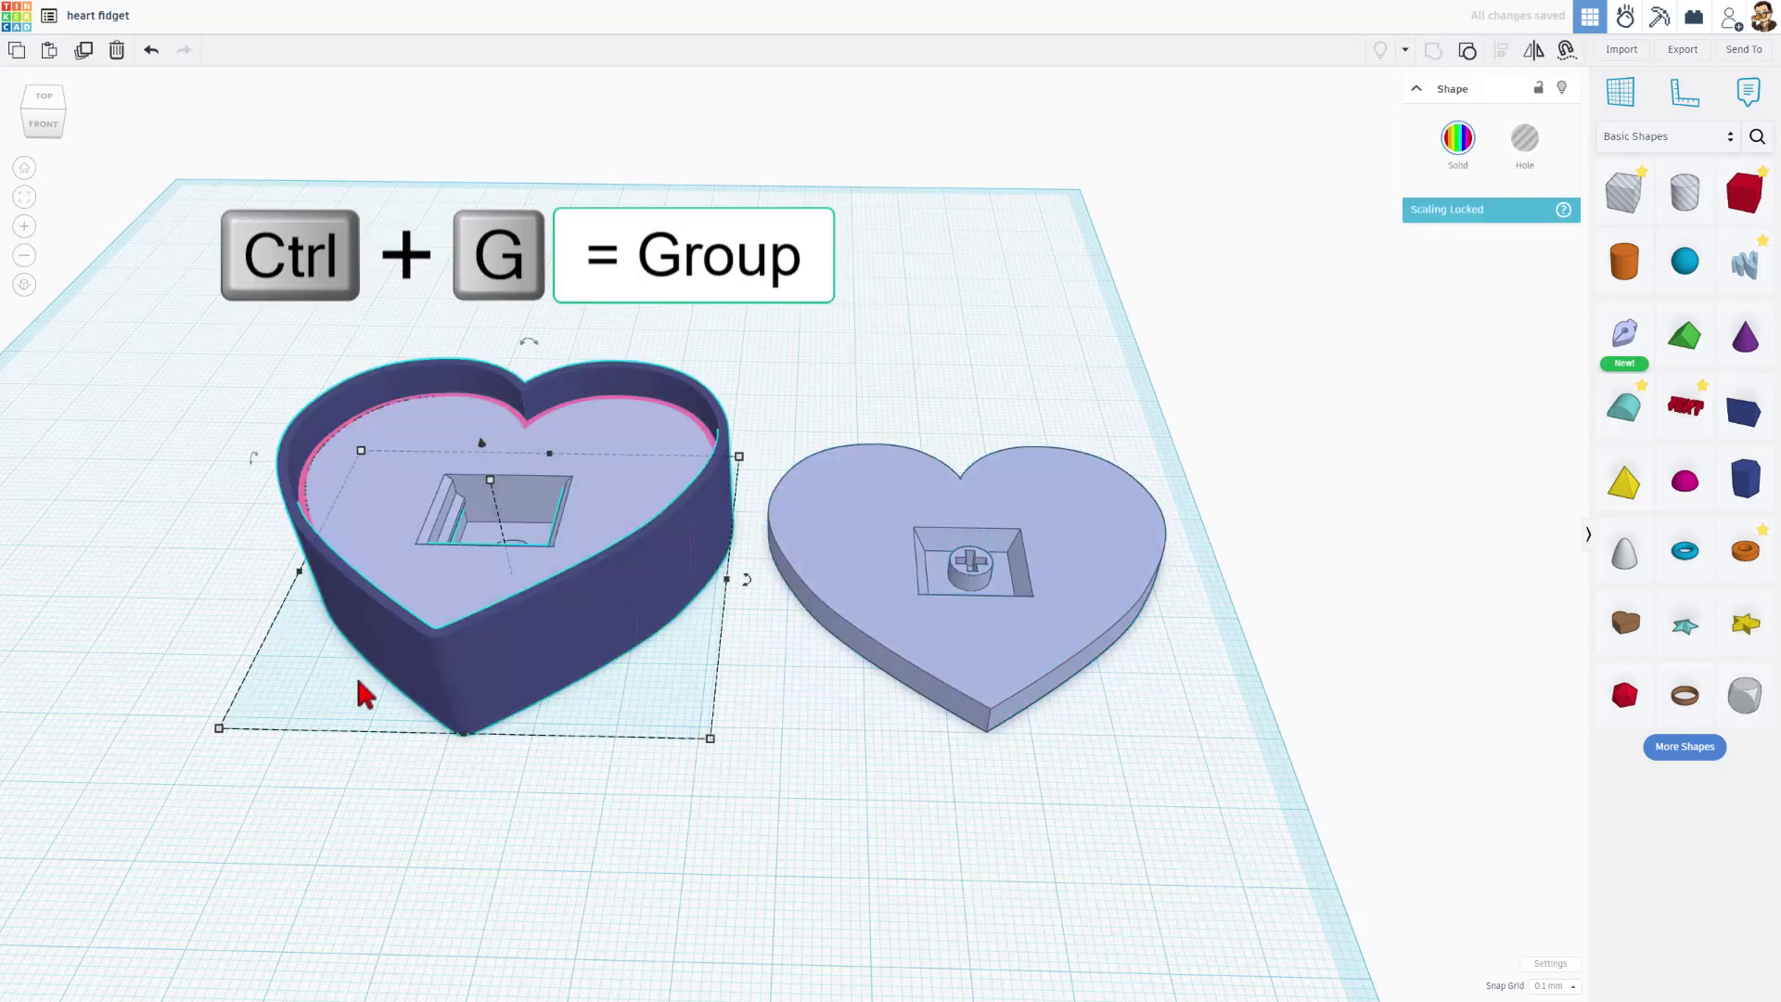
click(936, 478)
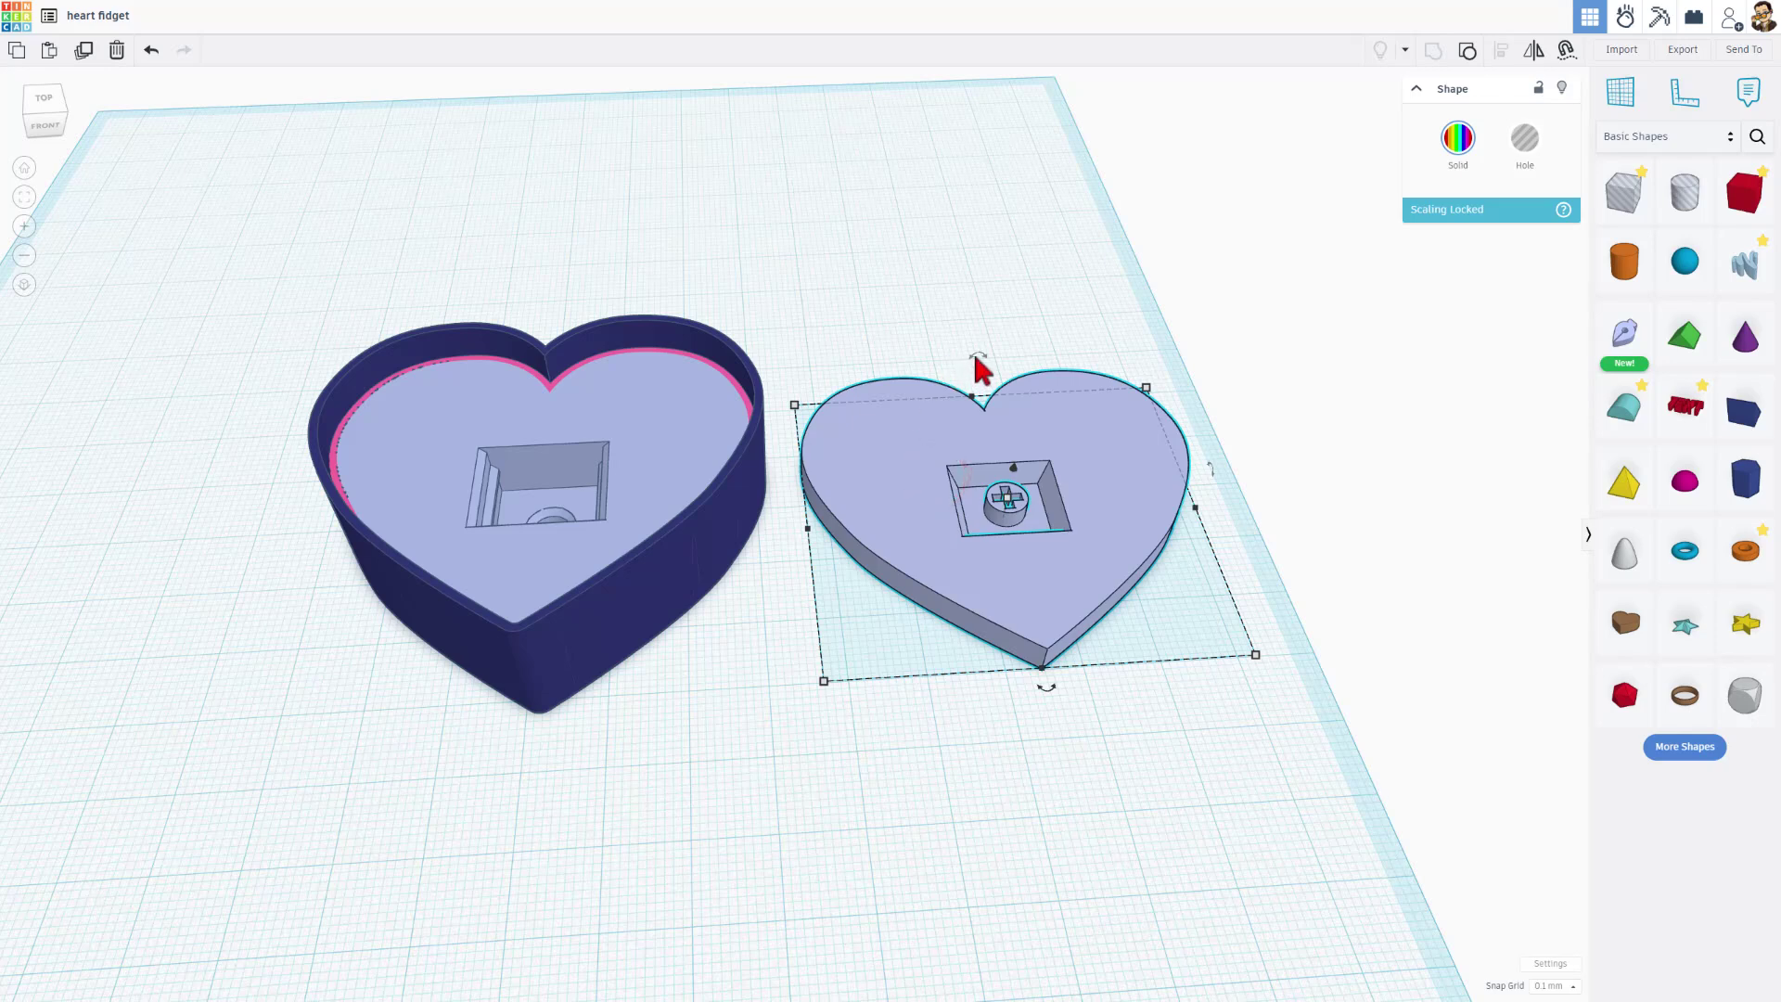
drag(976, 360, 966, 457)
Add a text shape reading 'Tinkercad', shrink it, and move it onto the lid heart.
click(789, 804)
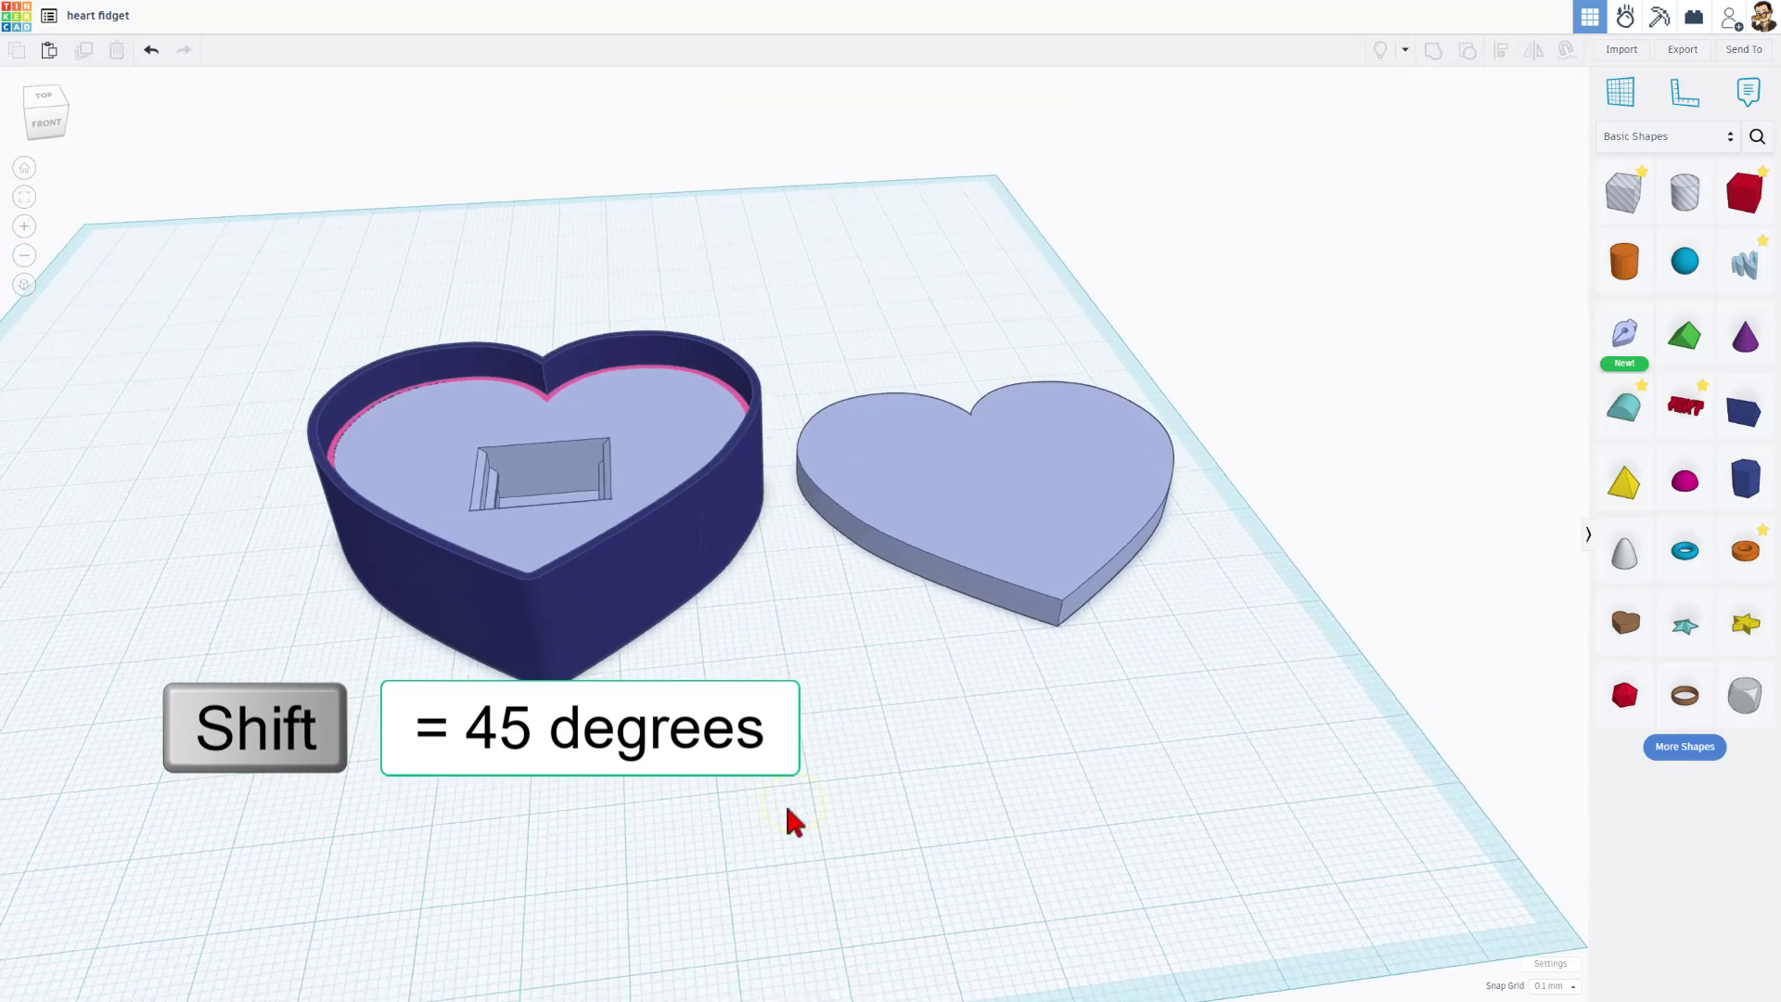
drag(1684, 408, 1044, 489)
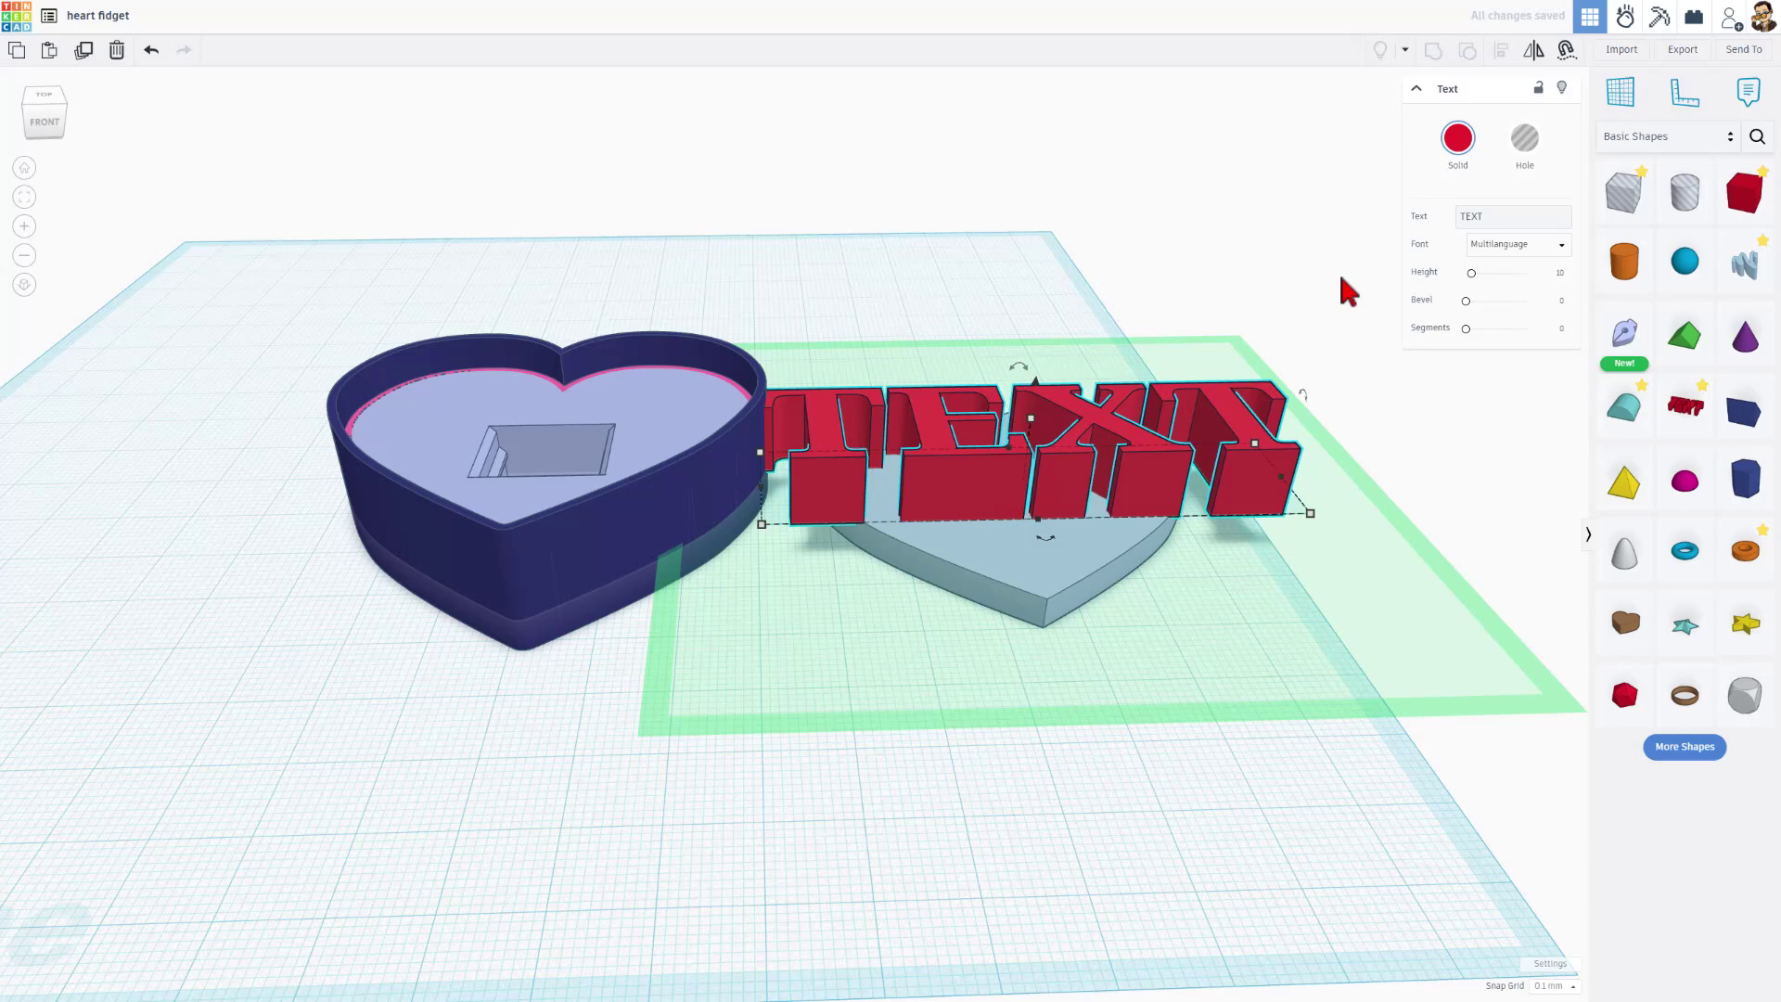
click(1512, 216)
text(Tinkercad)
shift+right_drag(1221, 556, 1512, 538)
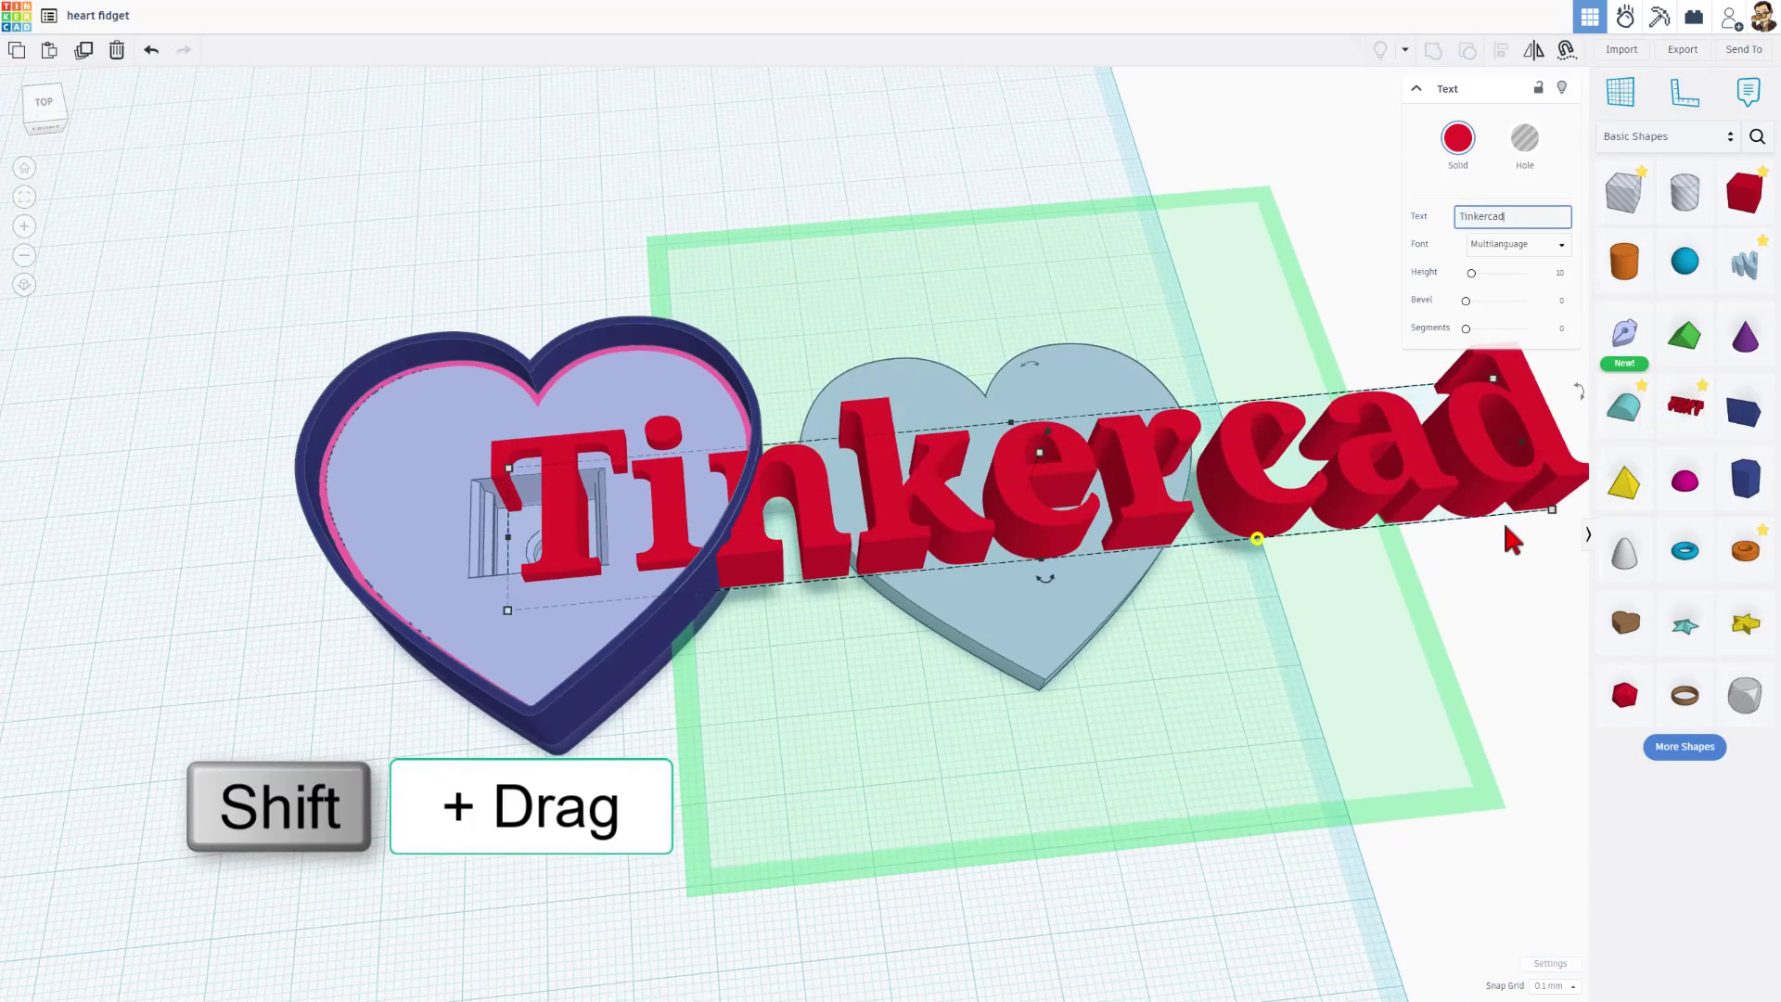
shift+drag(1550, 511, 1169, 459)
right_drag(1074, 482, 990, 445)
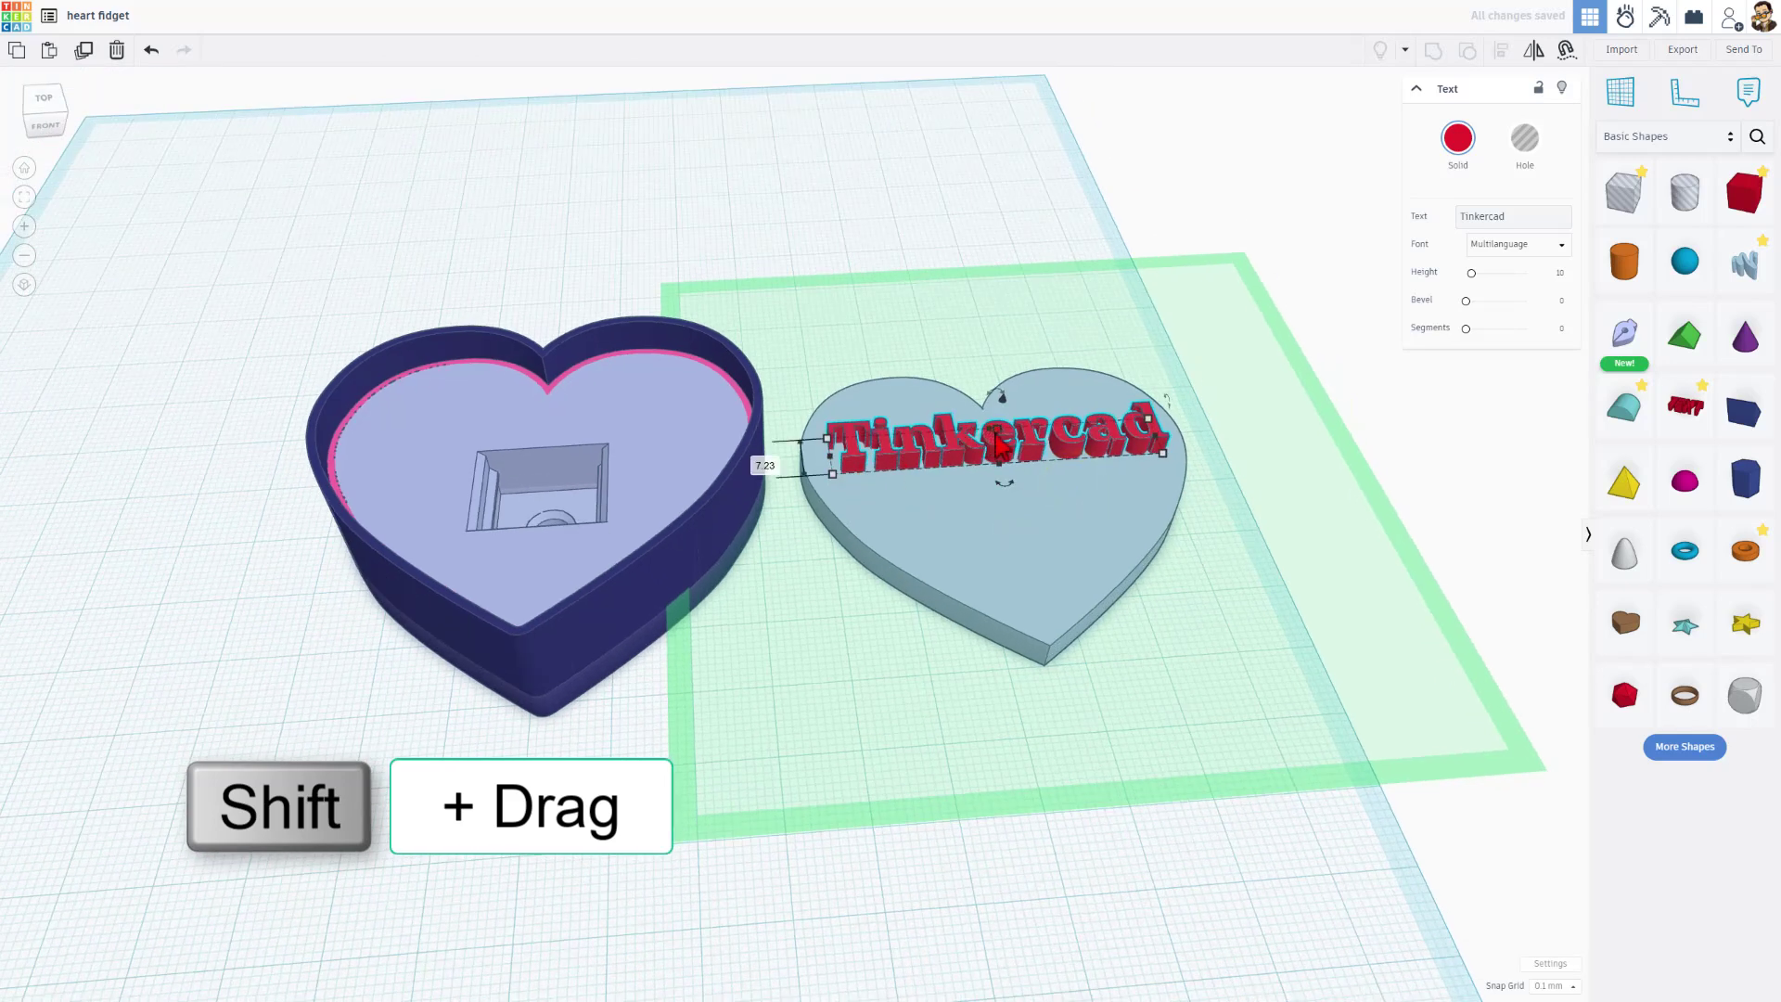
Make the text a 0.5 mm-tall hole, set 0.5 mm snap grid, and sink it into the lid.
drag(1003, 466, 1065, 455)
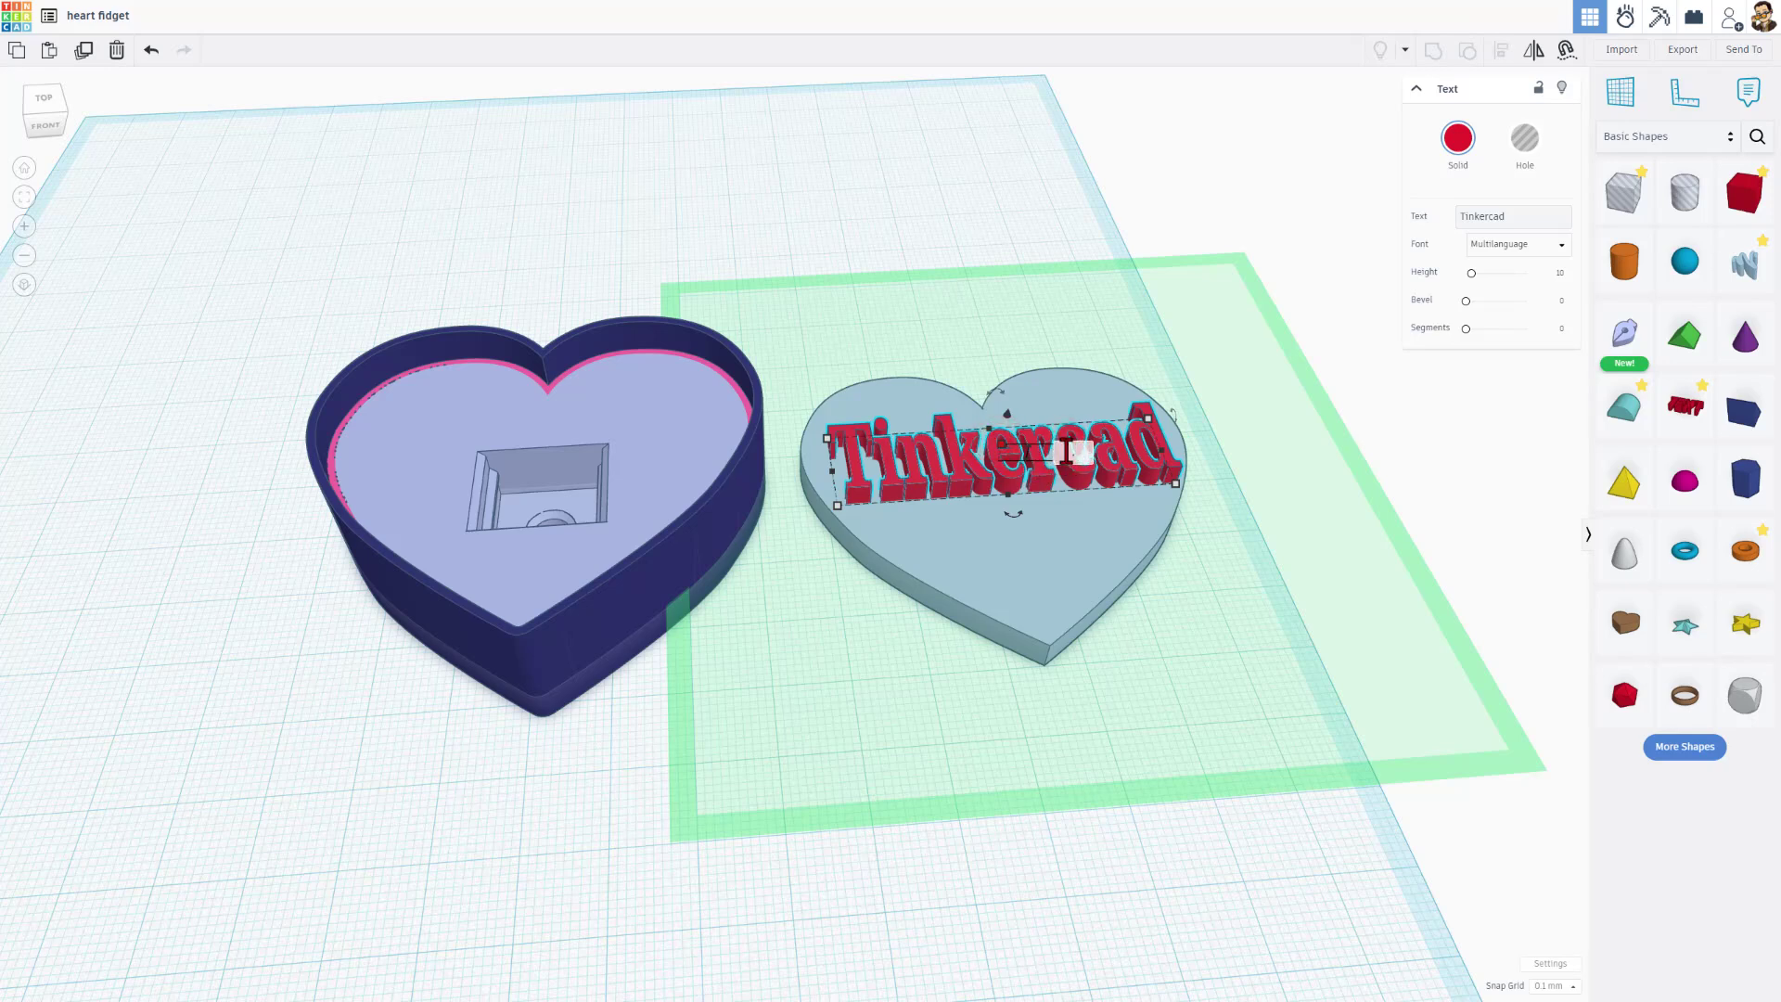
key(Return)
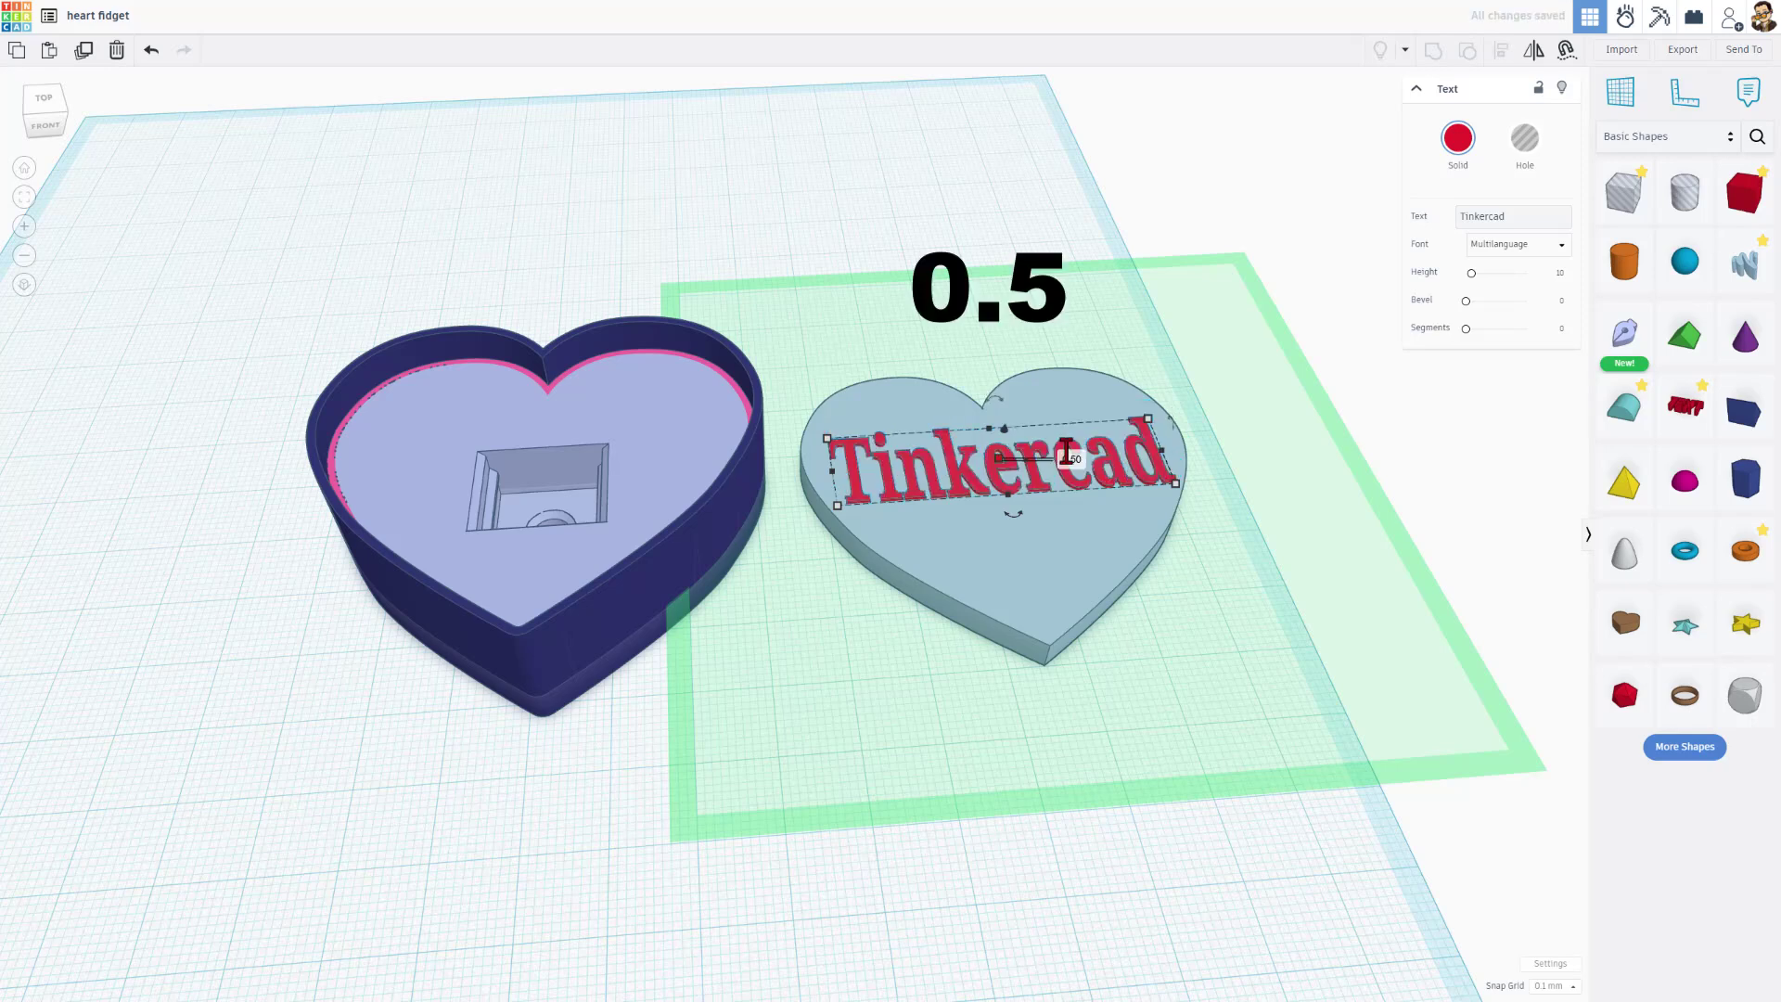
click(1524, 138)
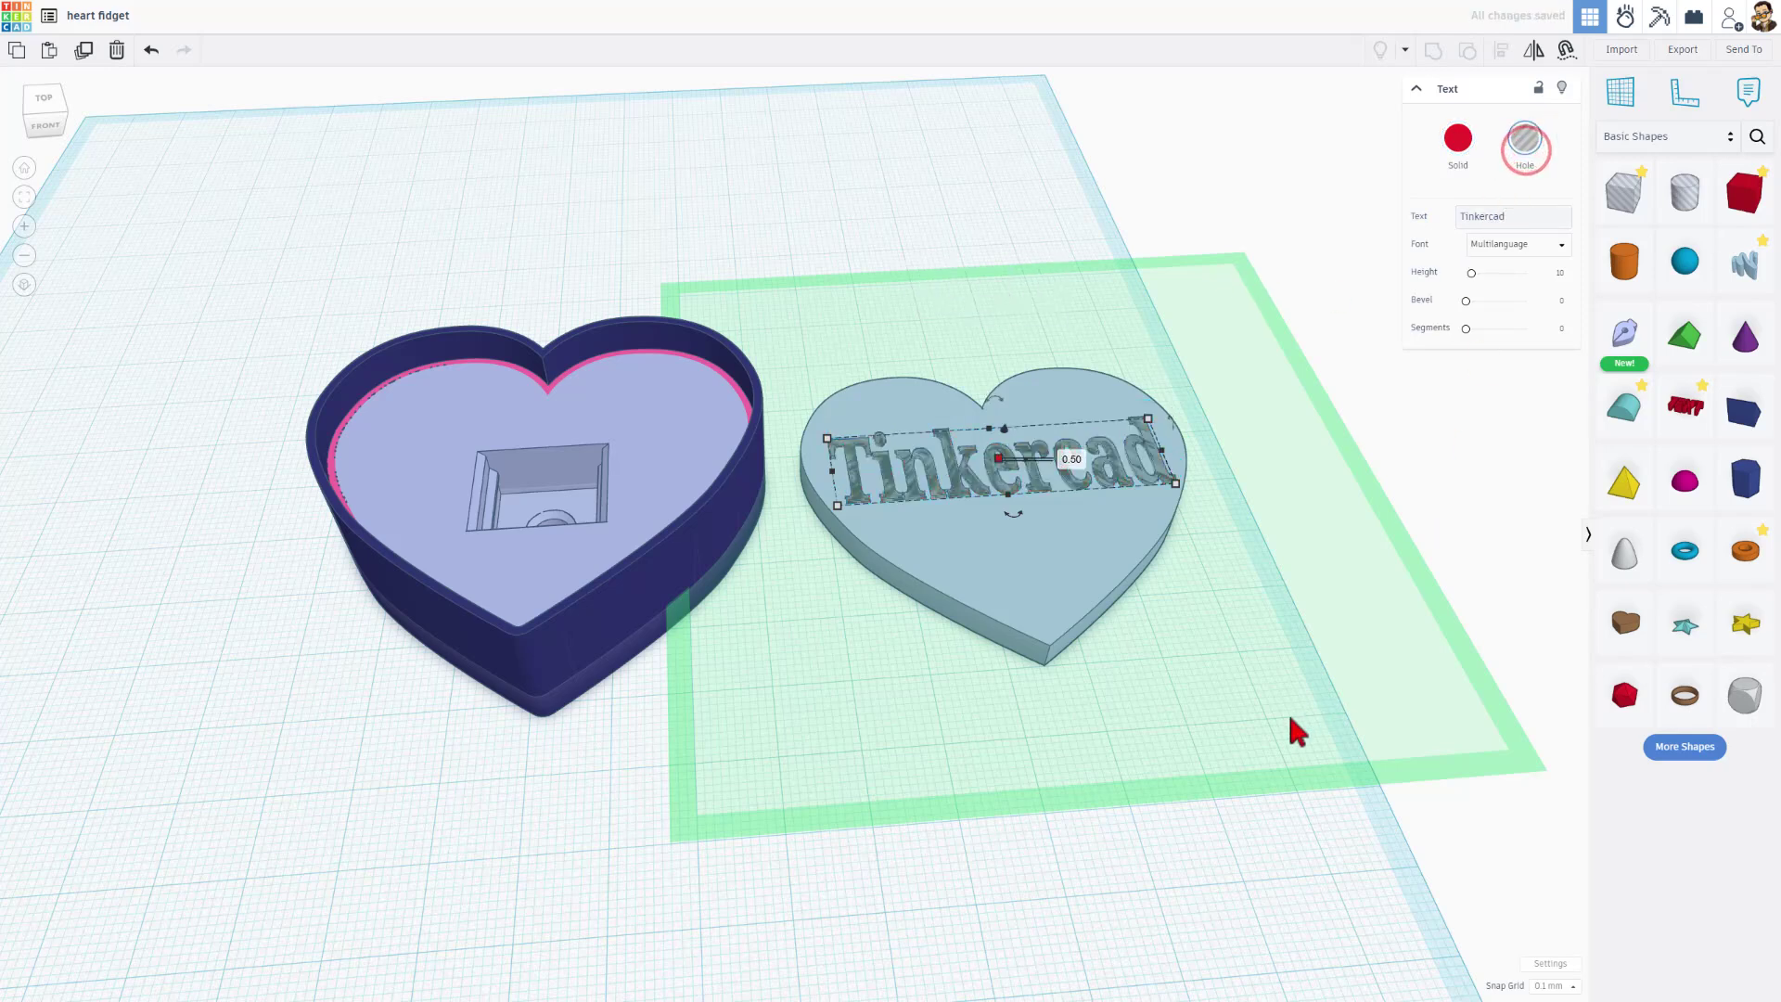
click(1549, 985)
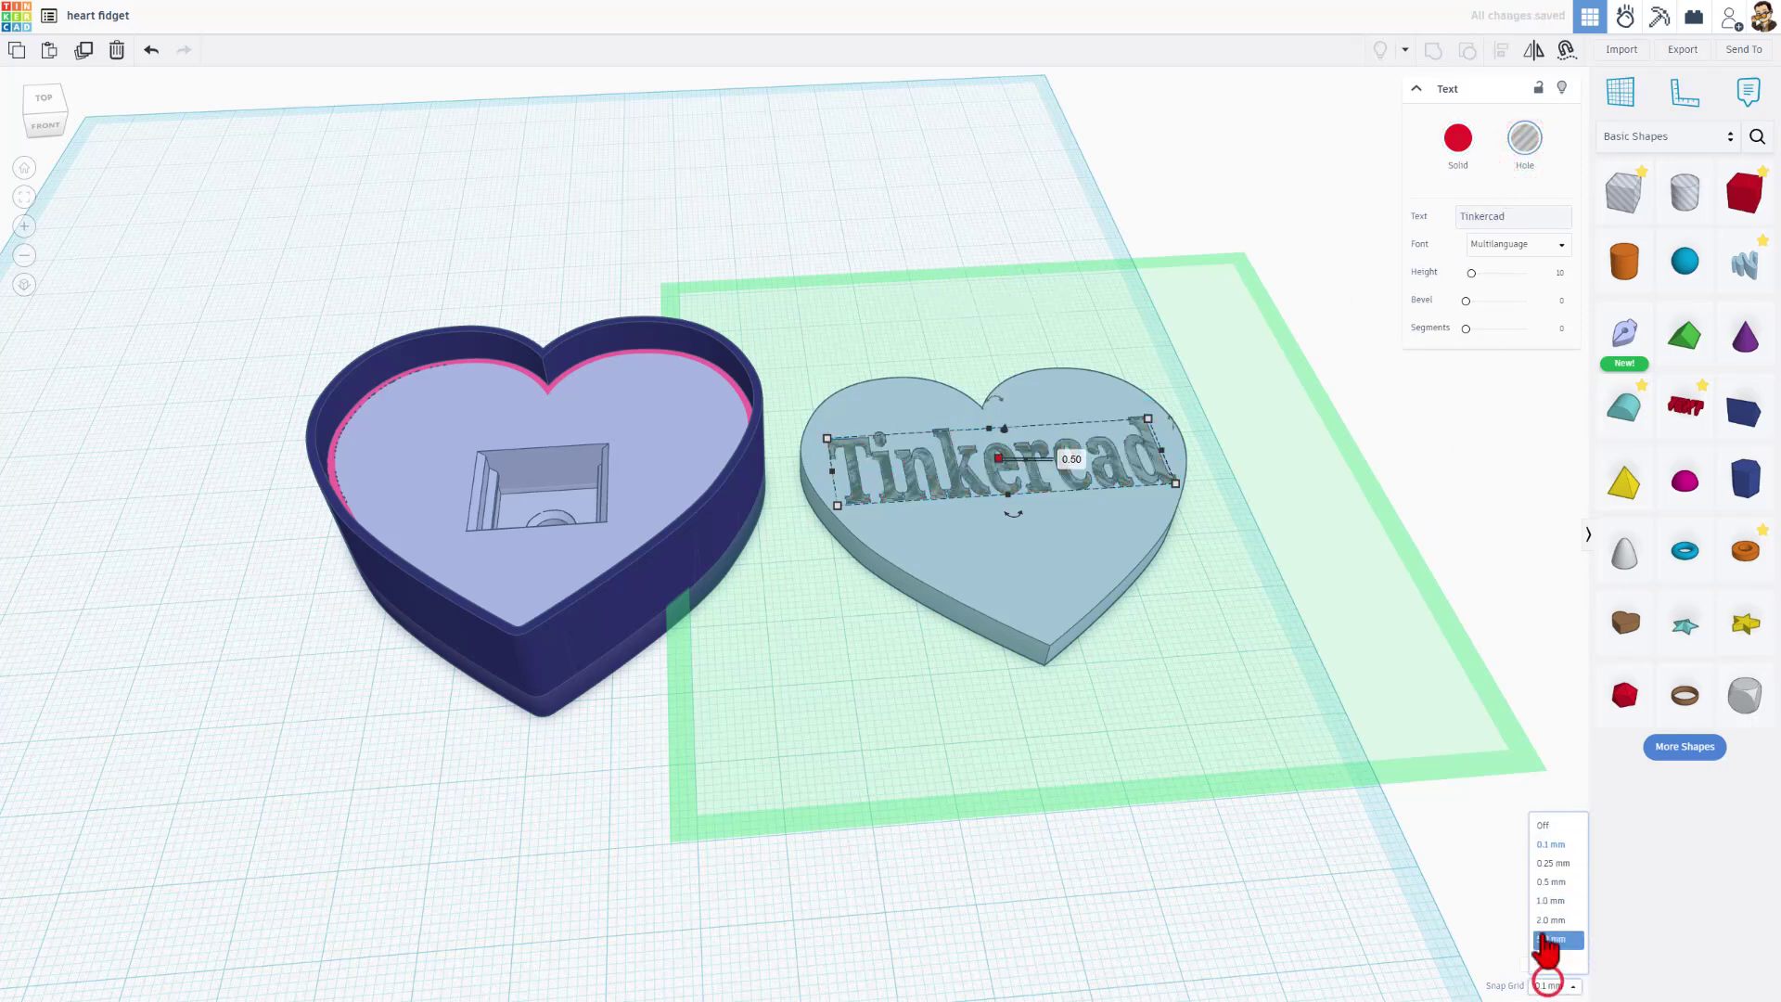
click(1549, 881)
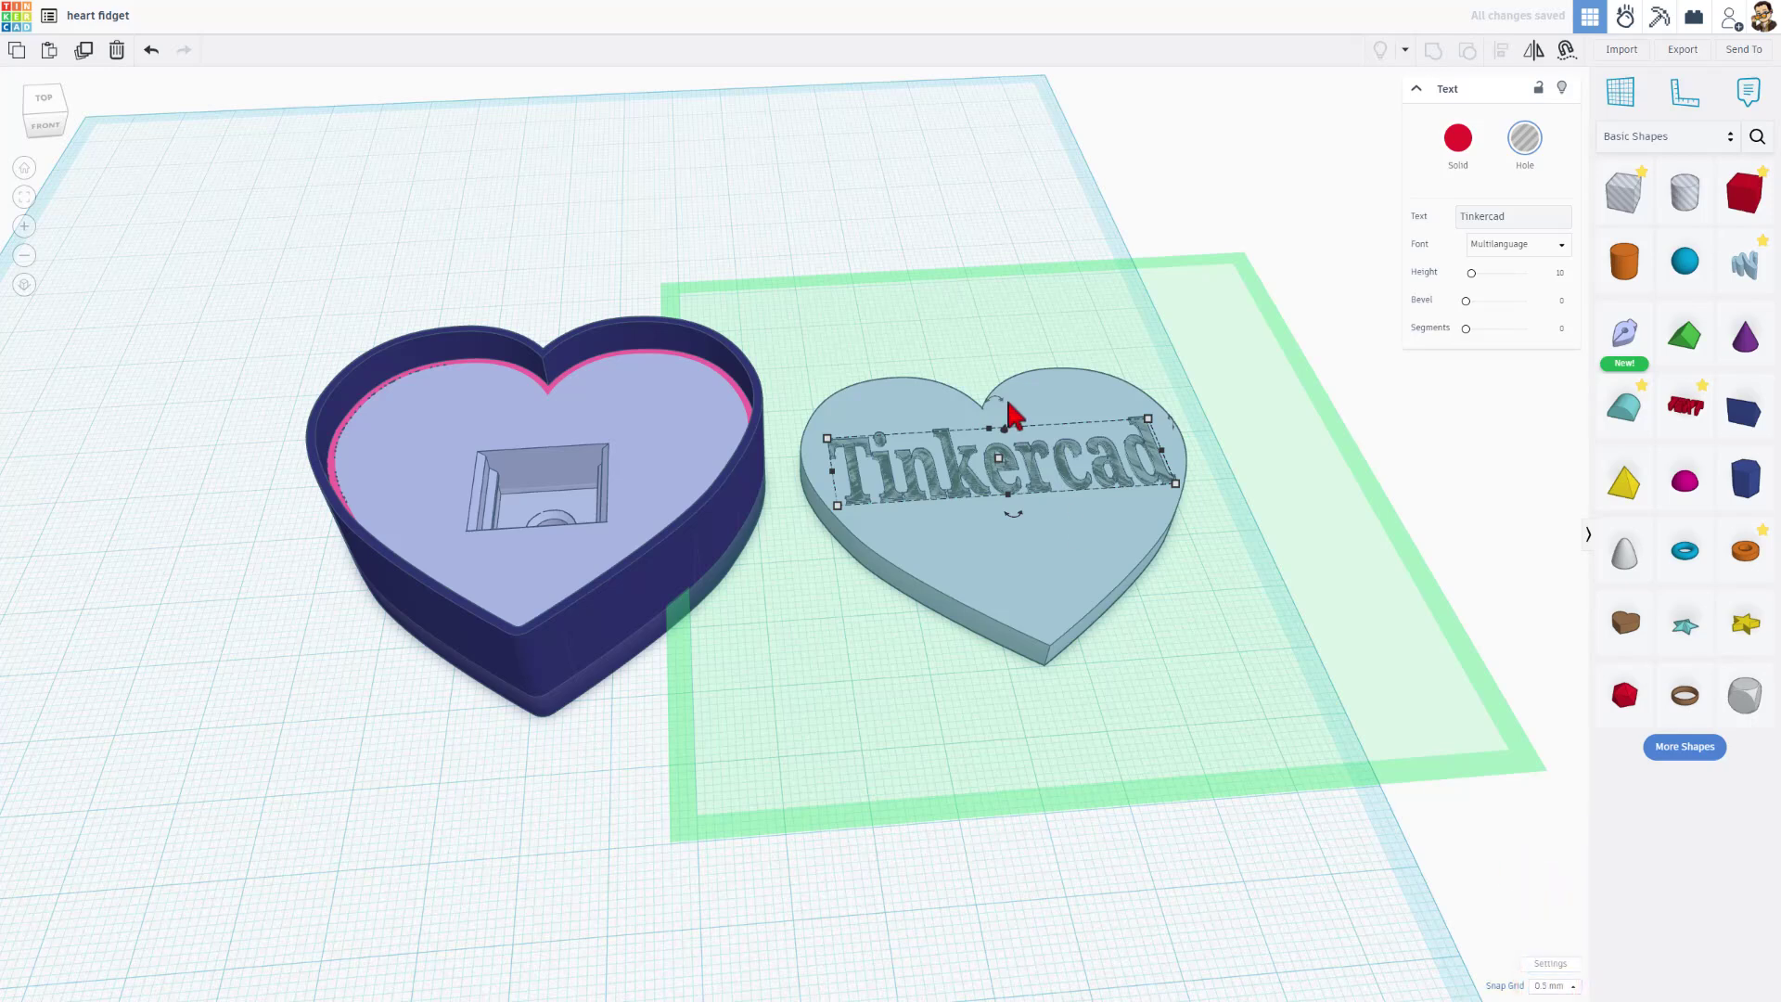
key(ctrl+Down)
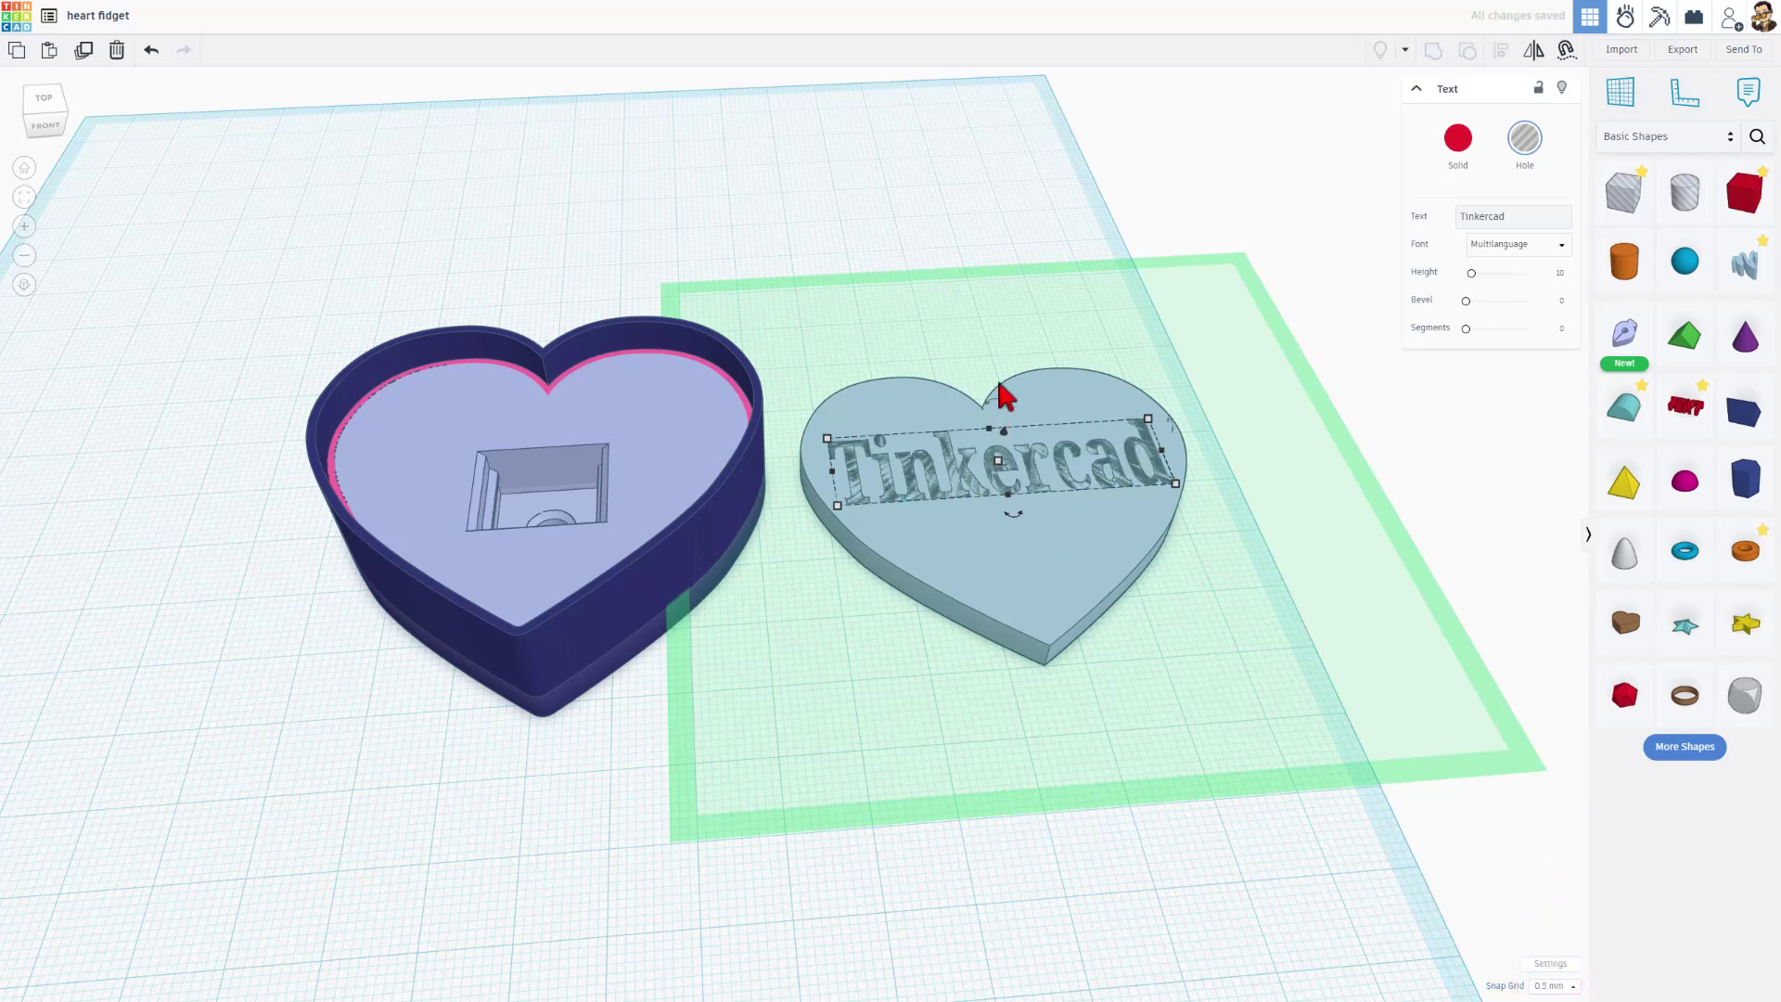
click(878, 269)
drag(885, 336, 1027, 529)
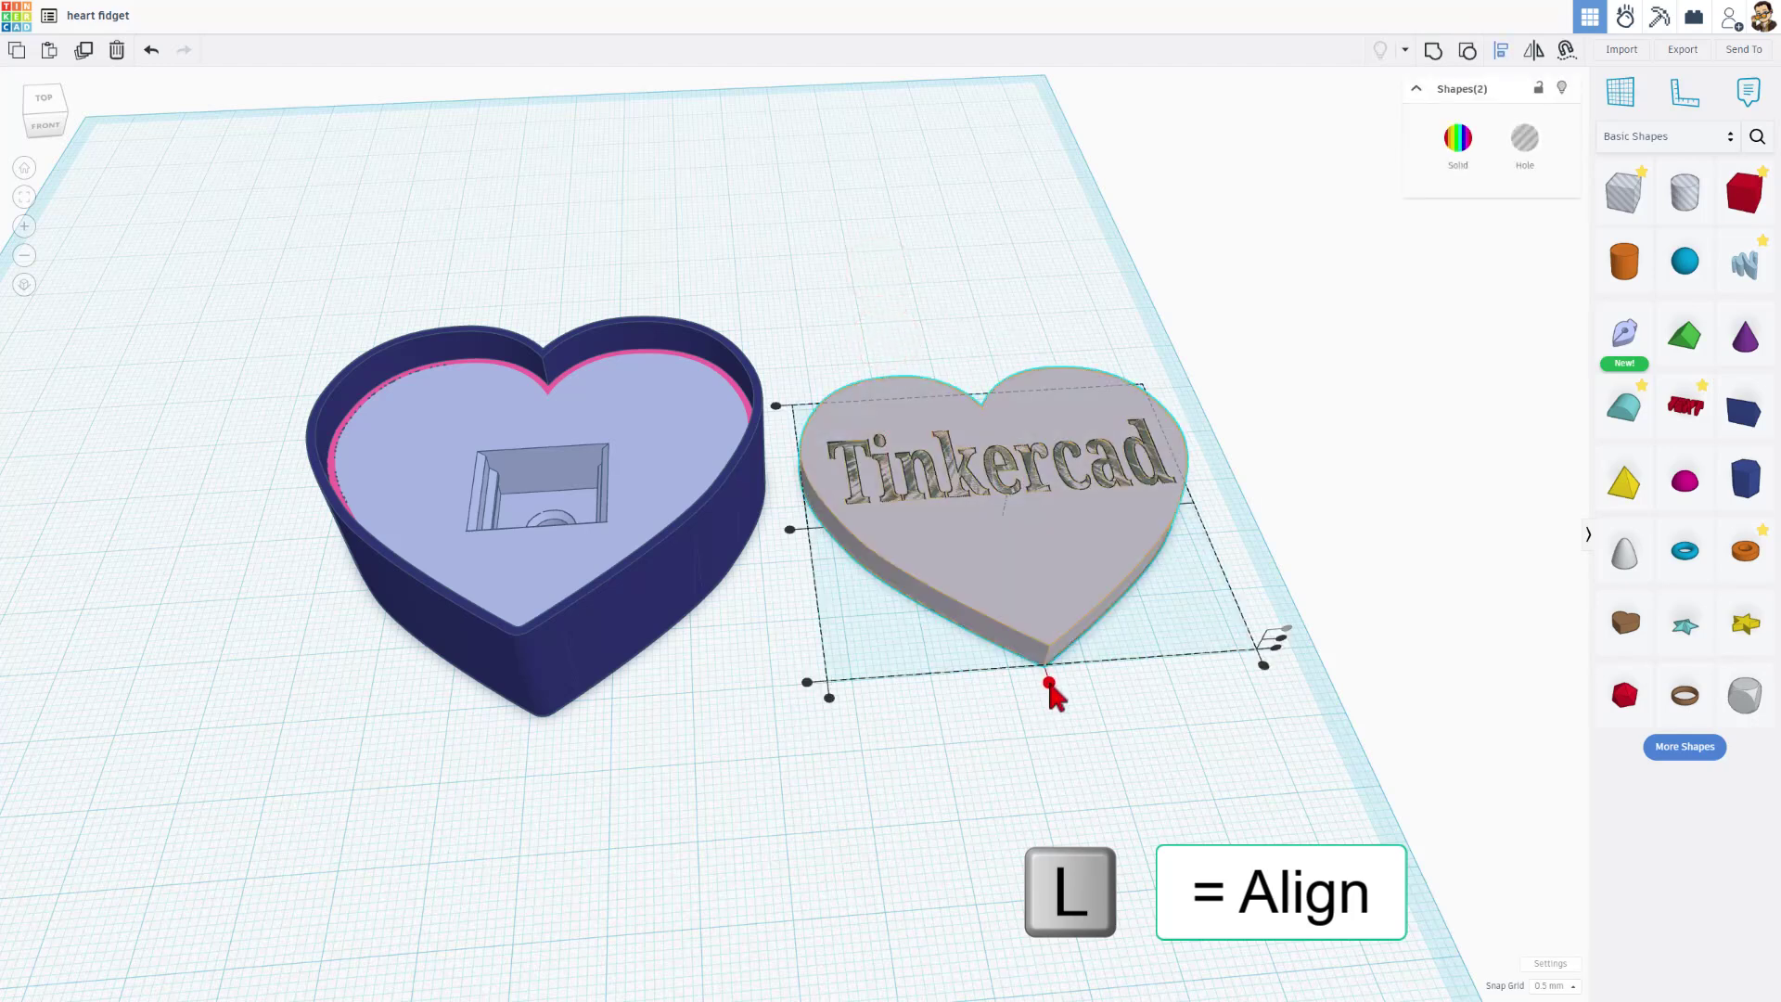
Centre the text on the lid, group them, and inspect the engraved lettering.
click(1049, 683)
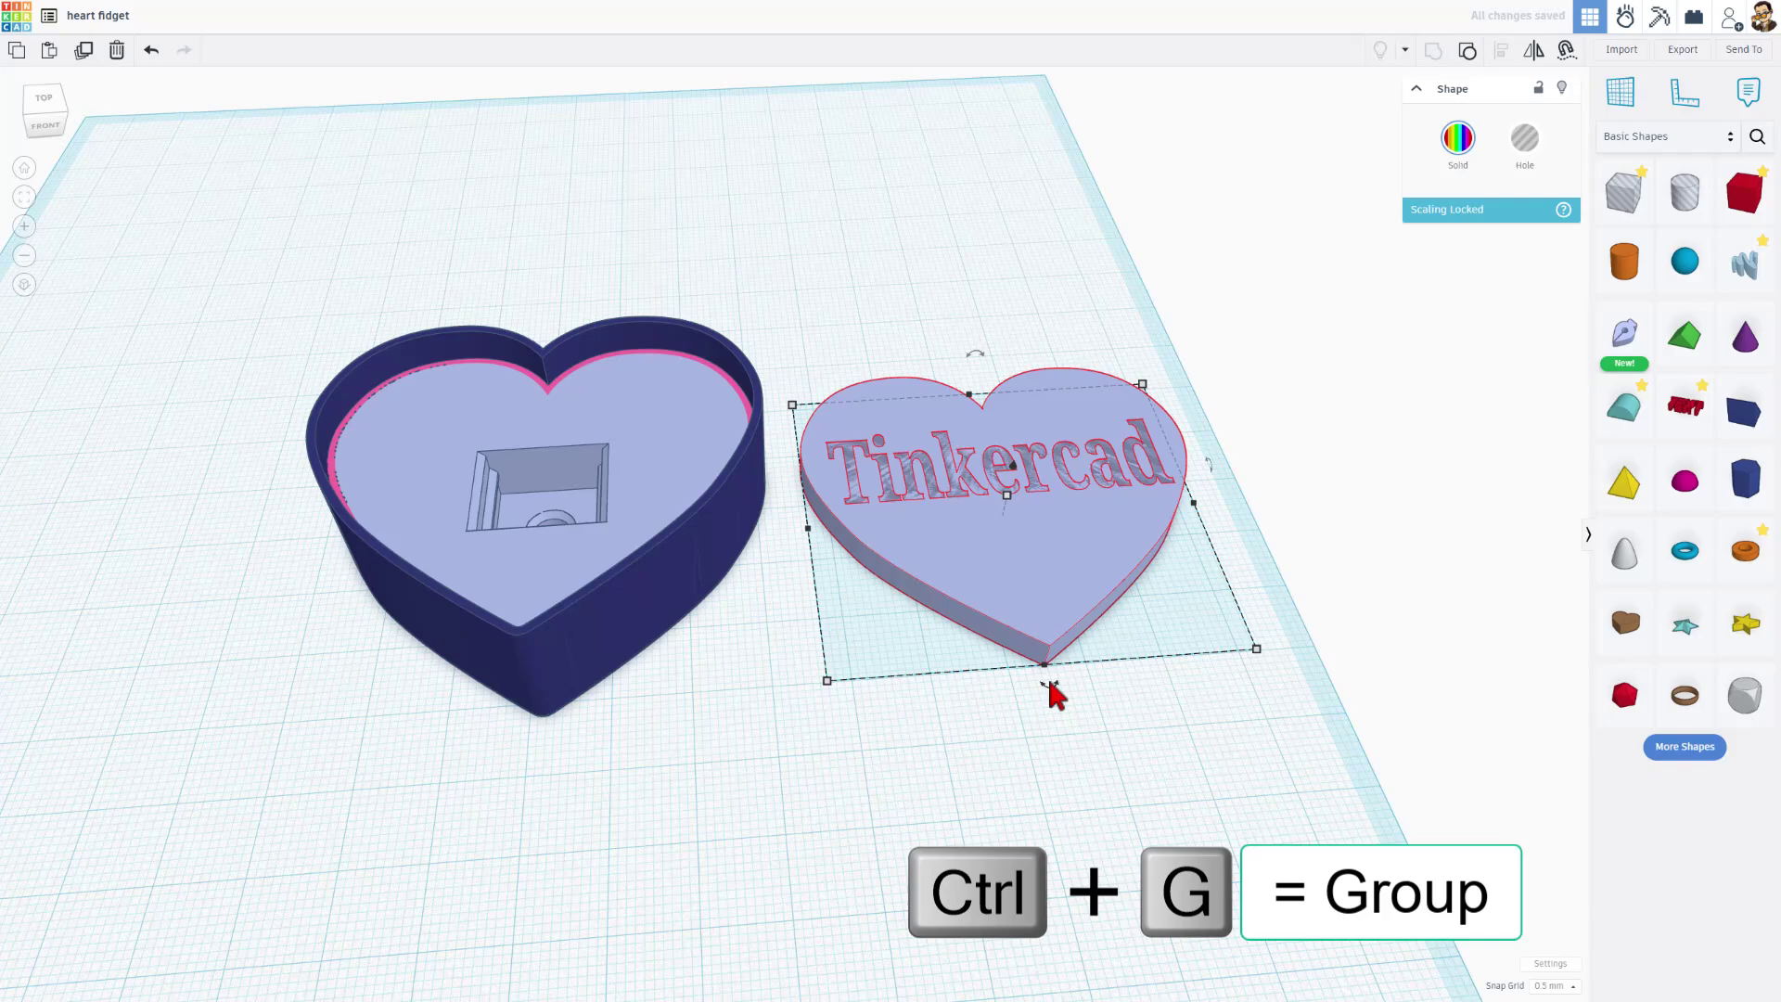
key(ctrl+g)
scroll(1006, 499, up, 3)
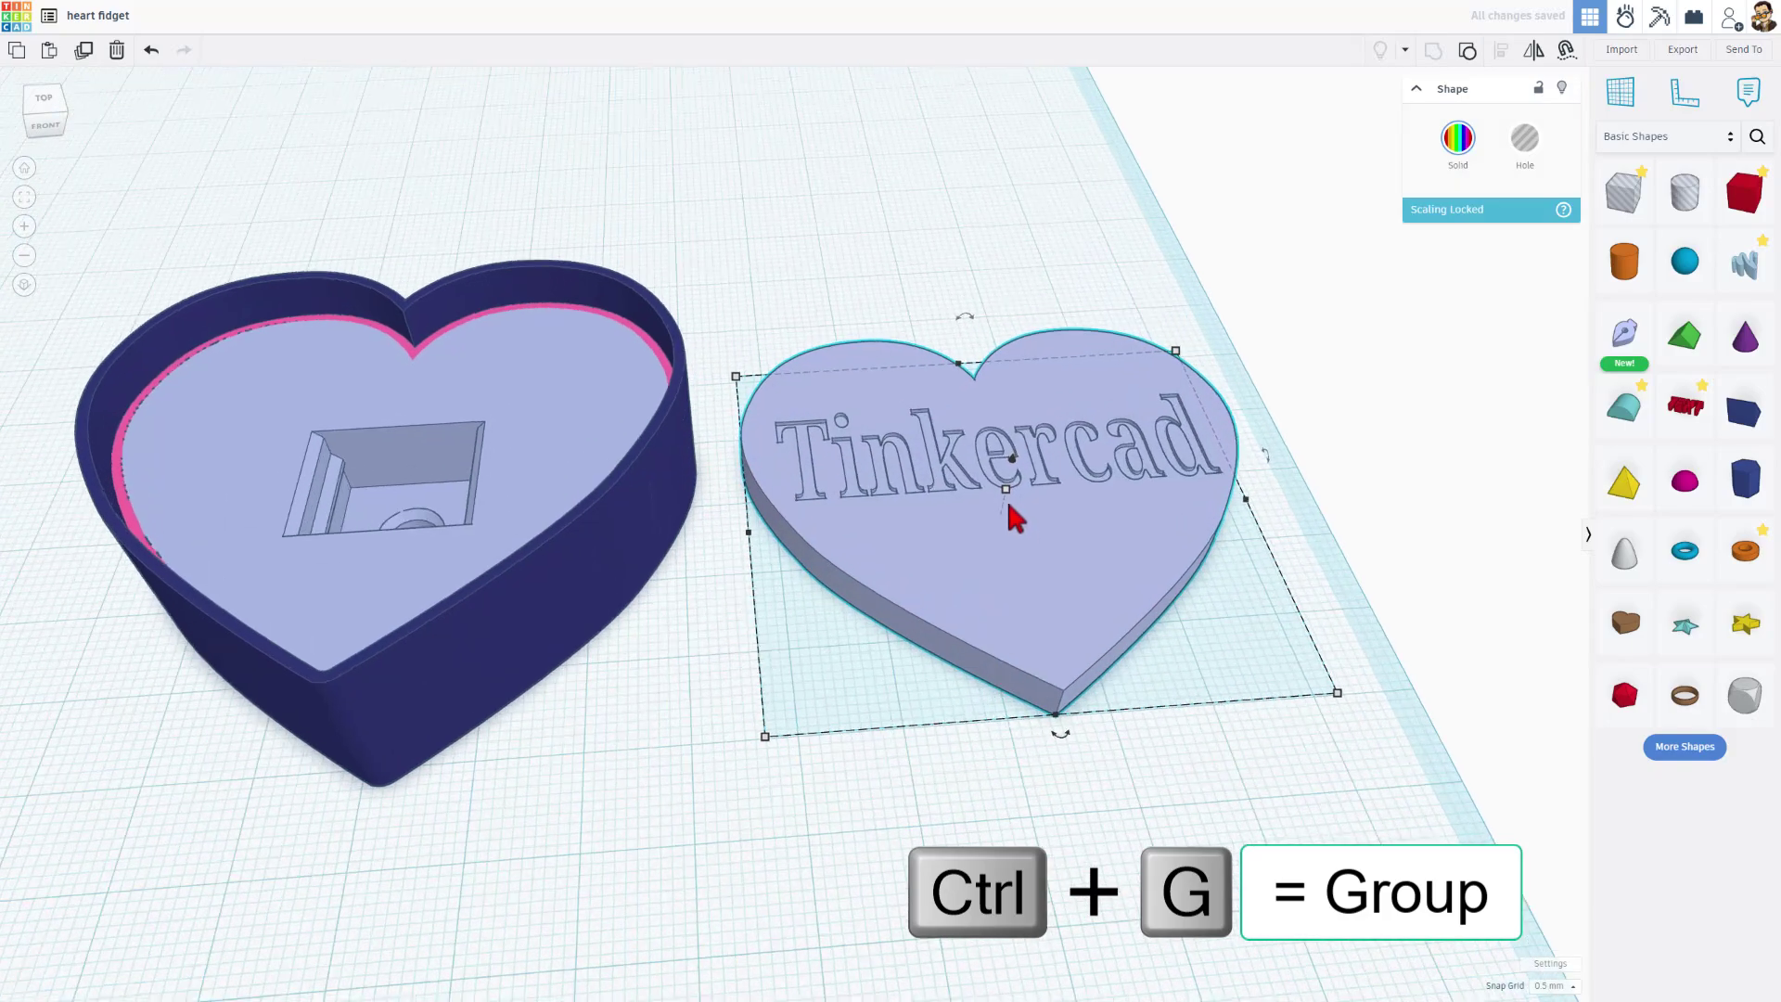
right_drag(1013, 545, 962, 755)
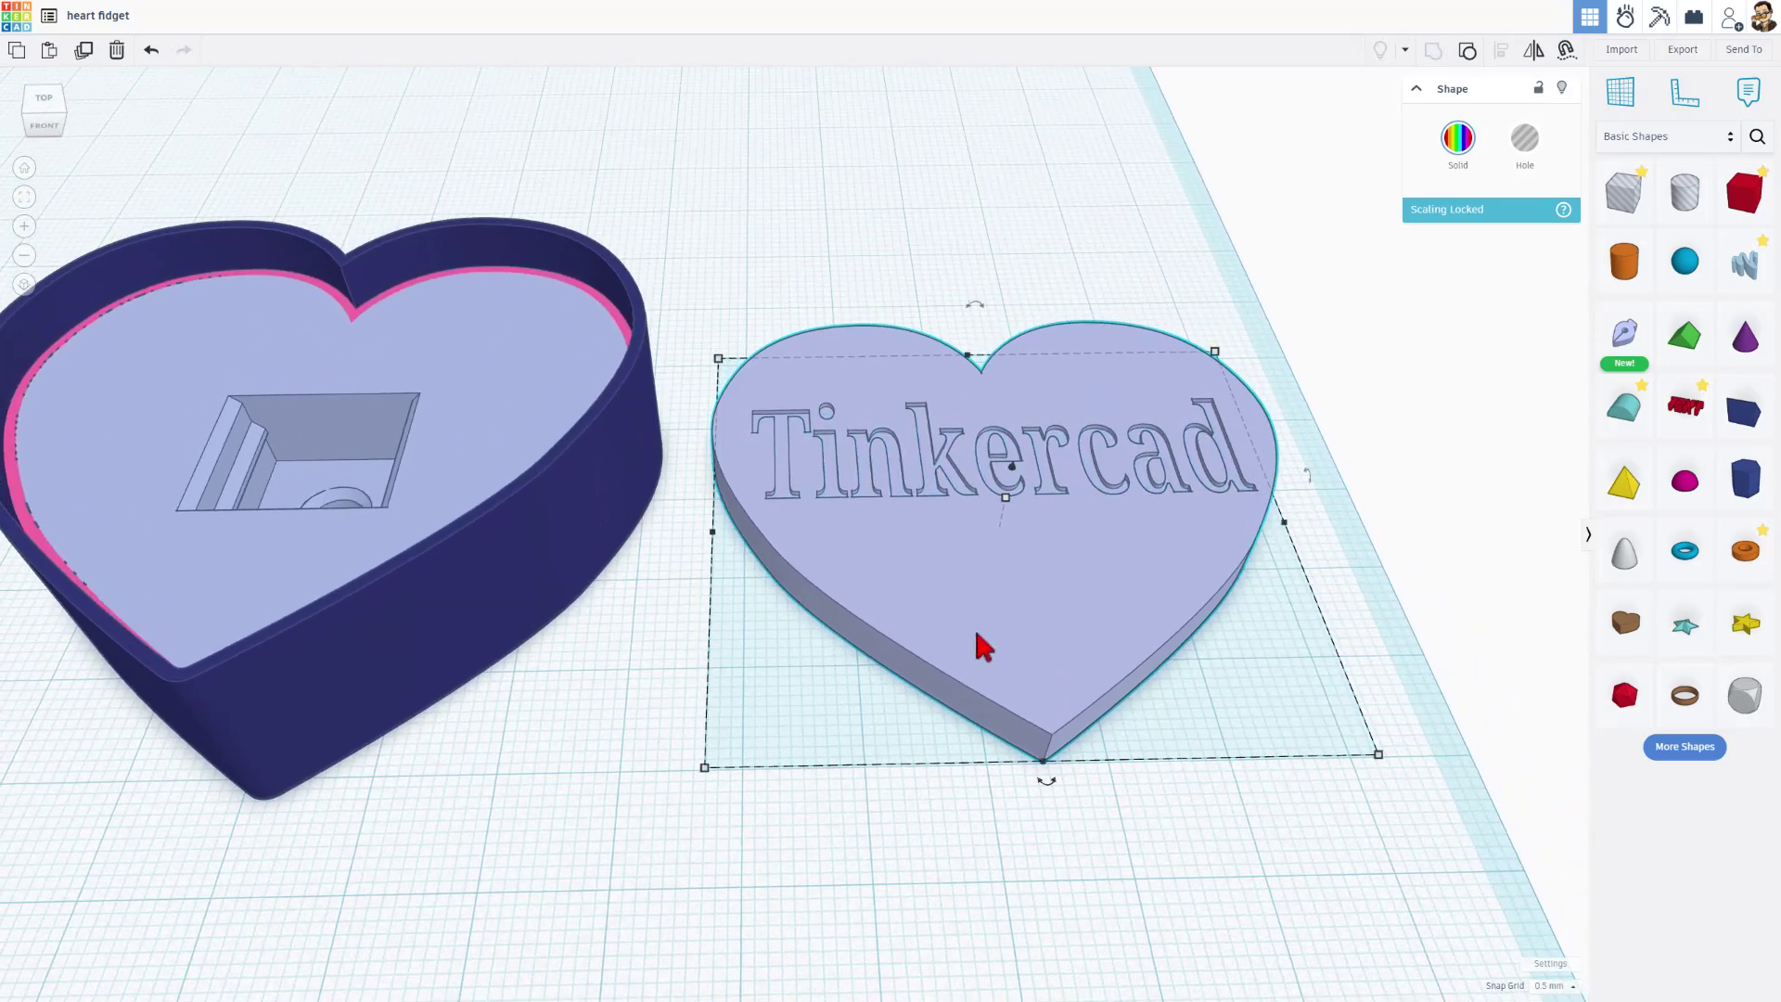
scroll(981, 654, down, 2)
right_drag(986, 667, 1049, 649)
key(Escape)
Ungroup the lid and text, then duplicate the Tinkercad text in place.
click(1028, 630)
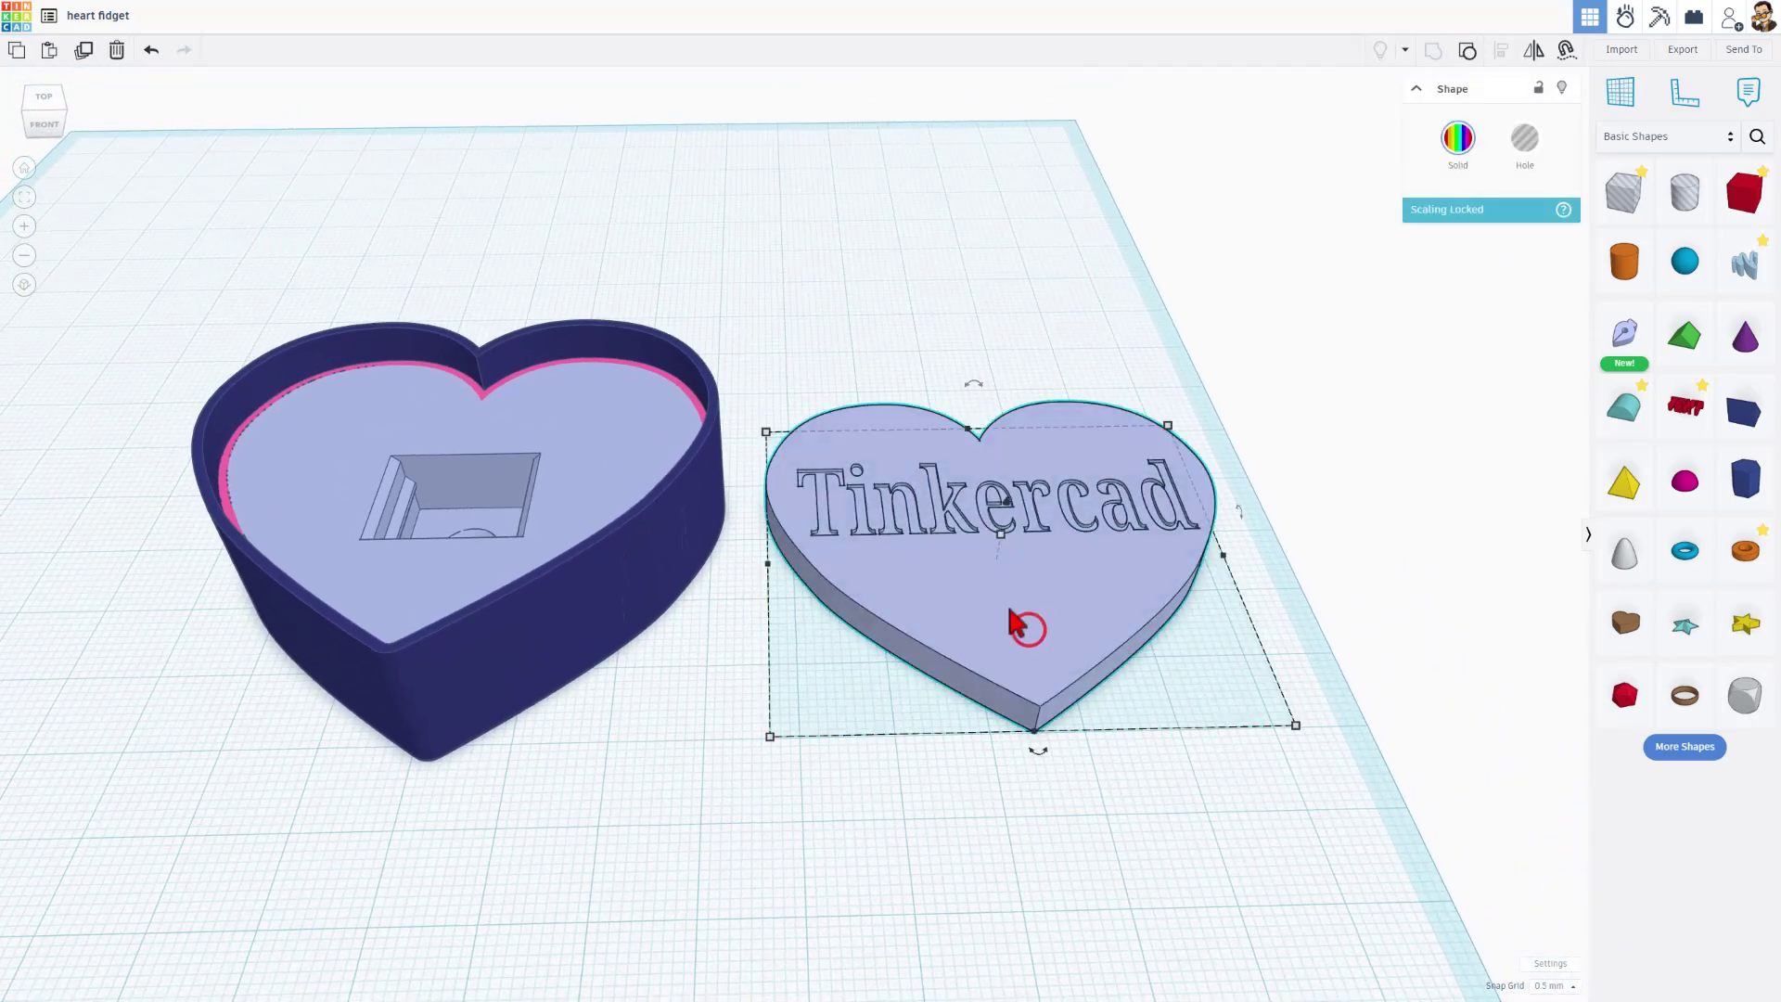
click(1466, 50)
click(1119, 227)
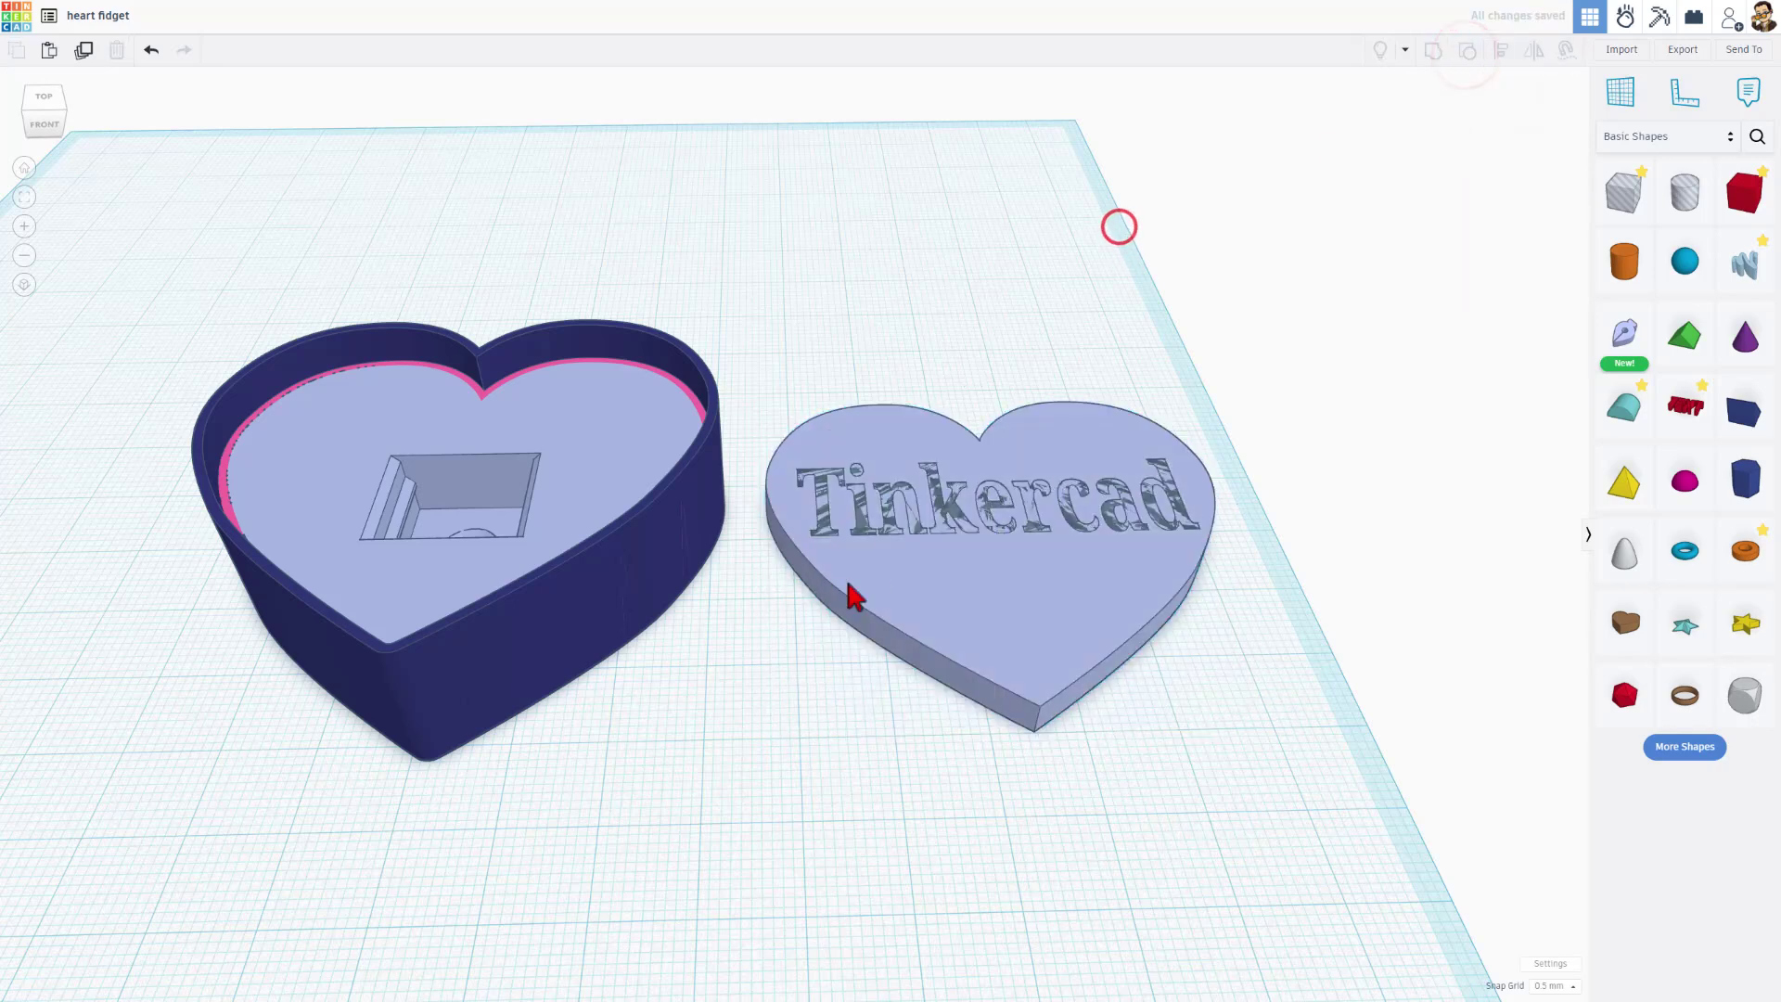
click(951, 515)
click(954, 512)
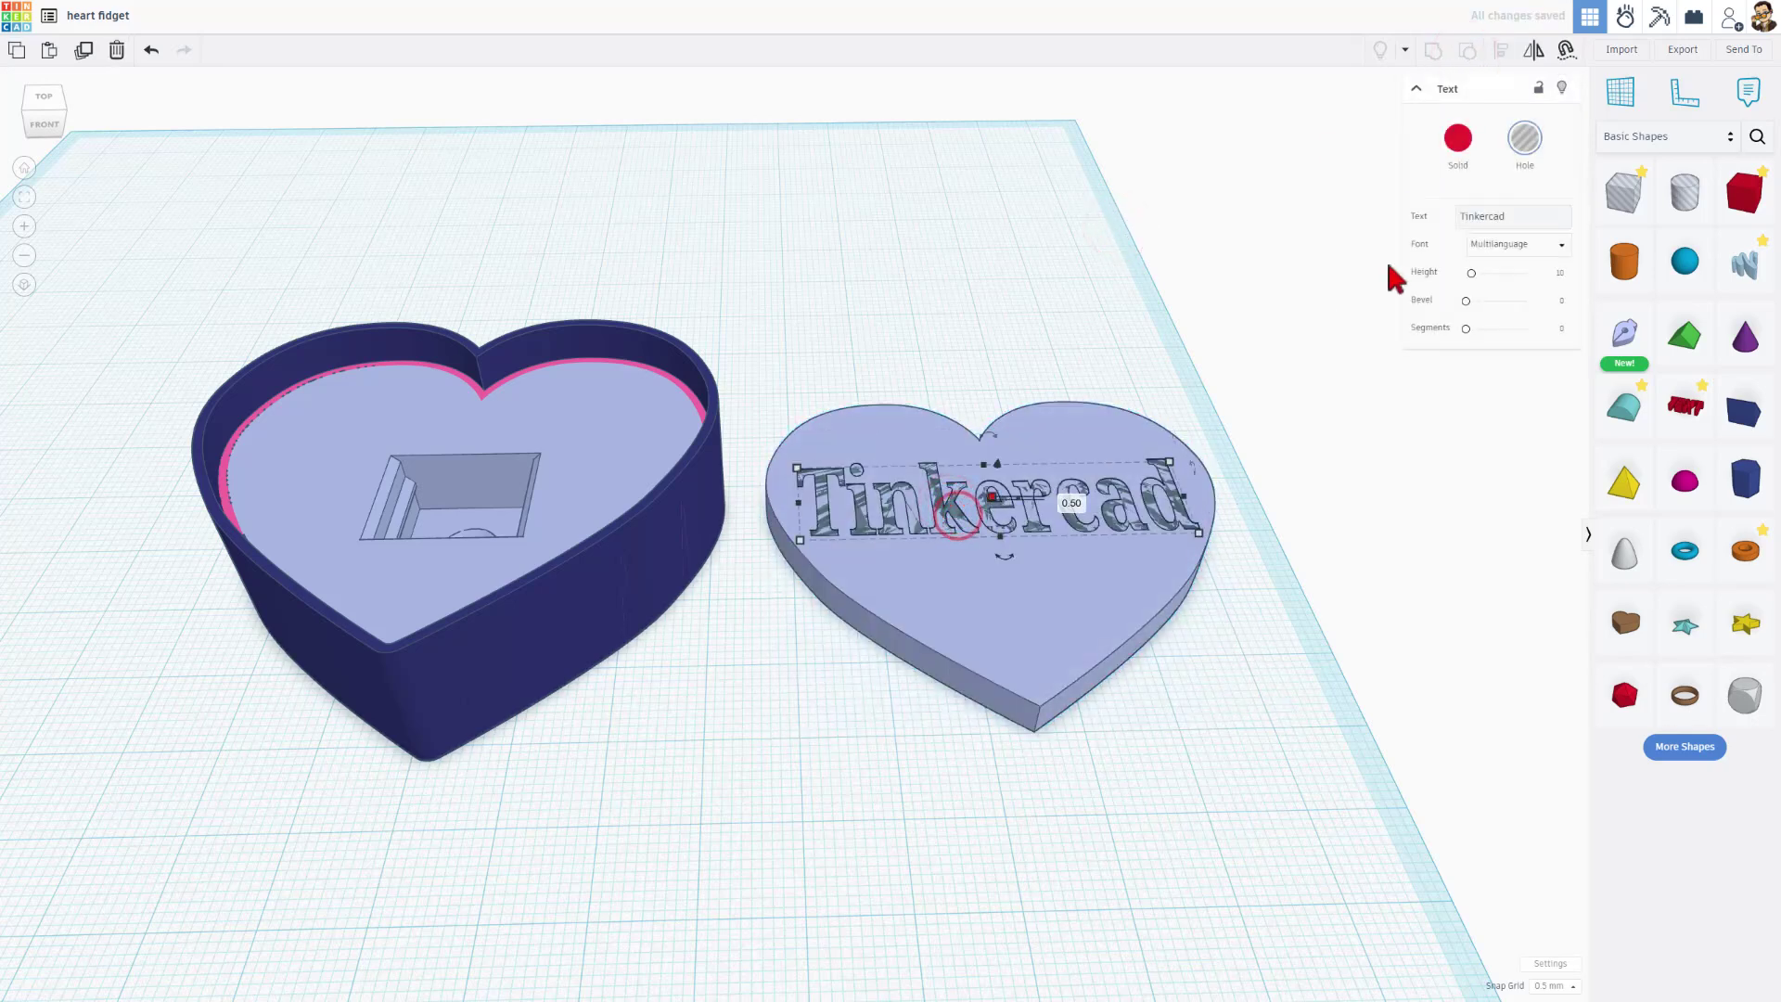
key(ctrl+d)
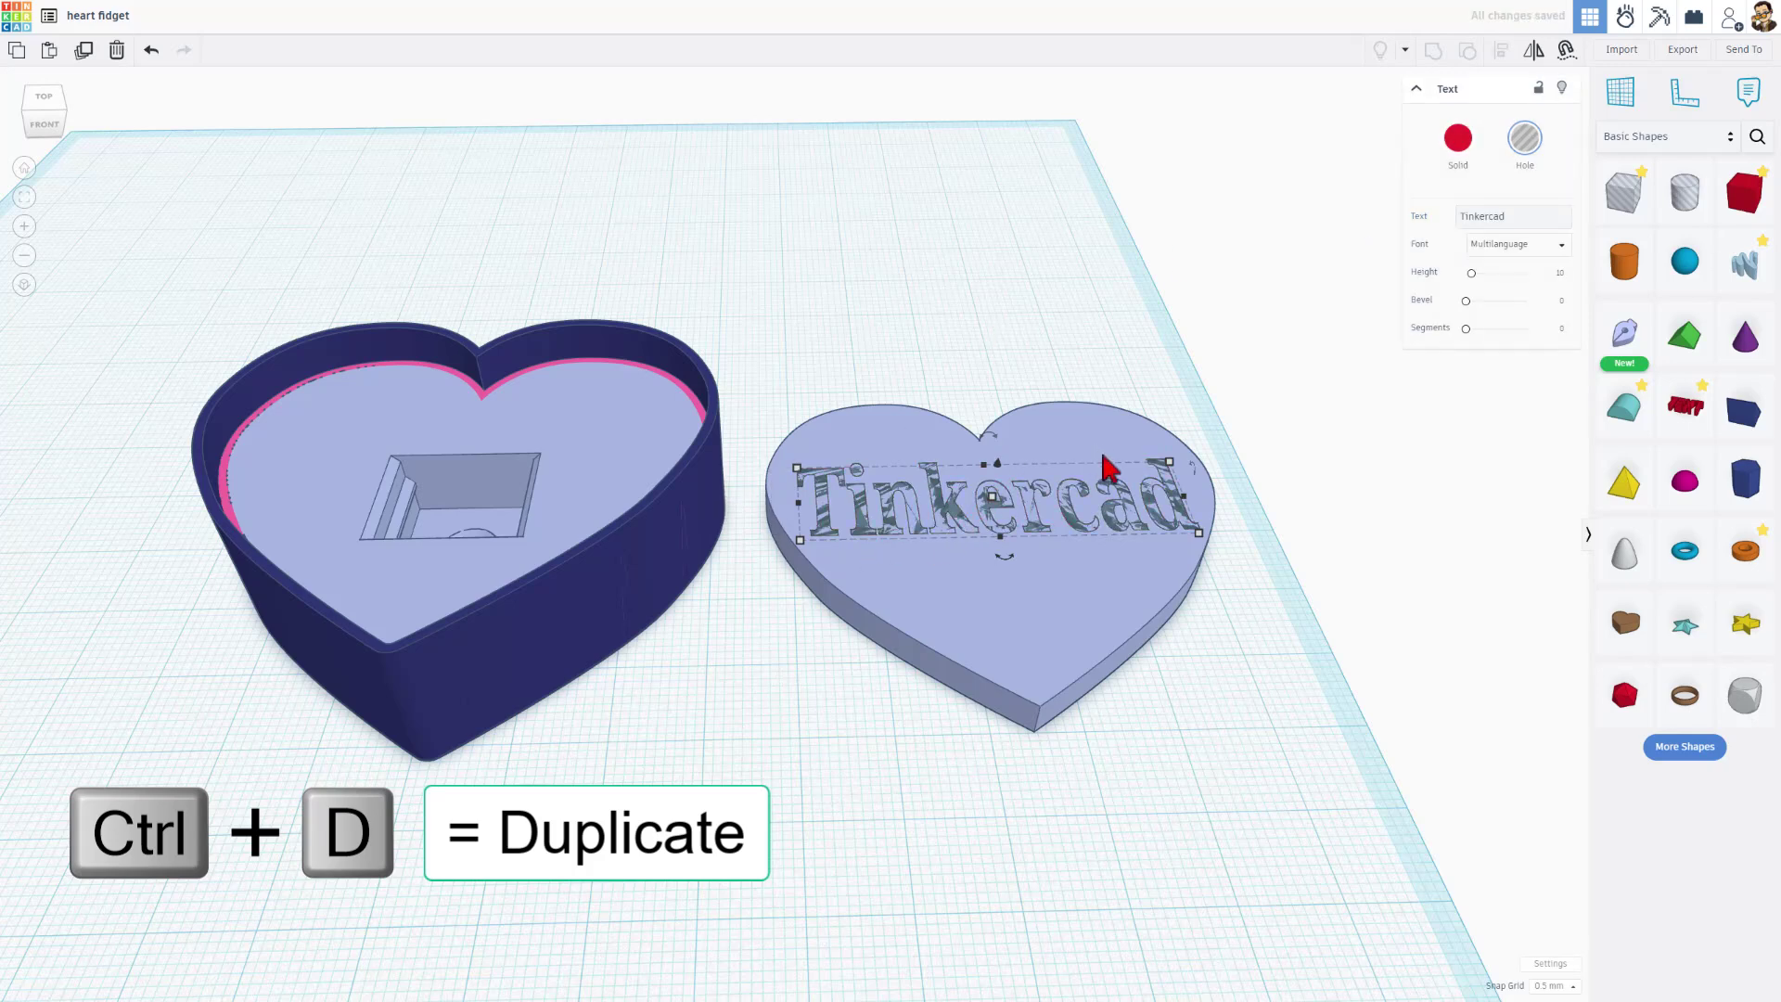
Make the duplicate text solid red, lock it, and group it with the lid and text hole.
click(1464, 158)
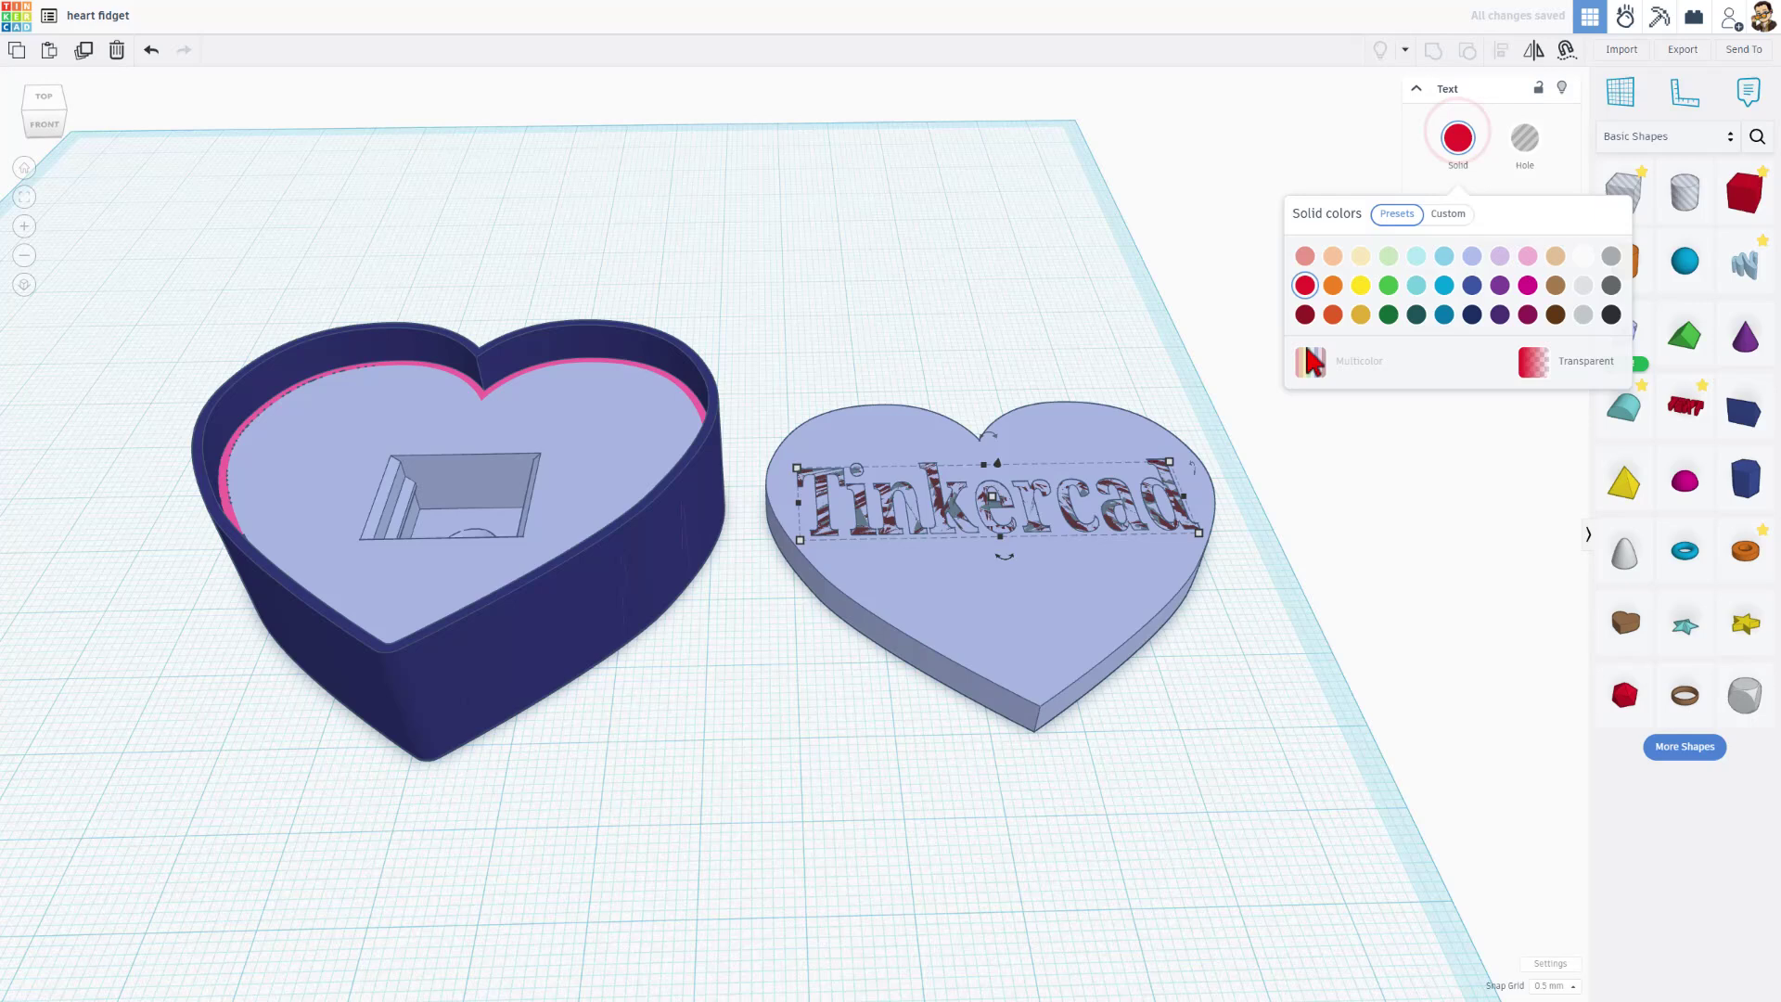
key(ctrl+l)
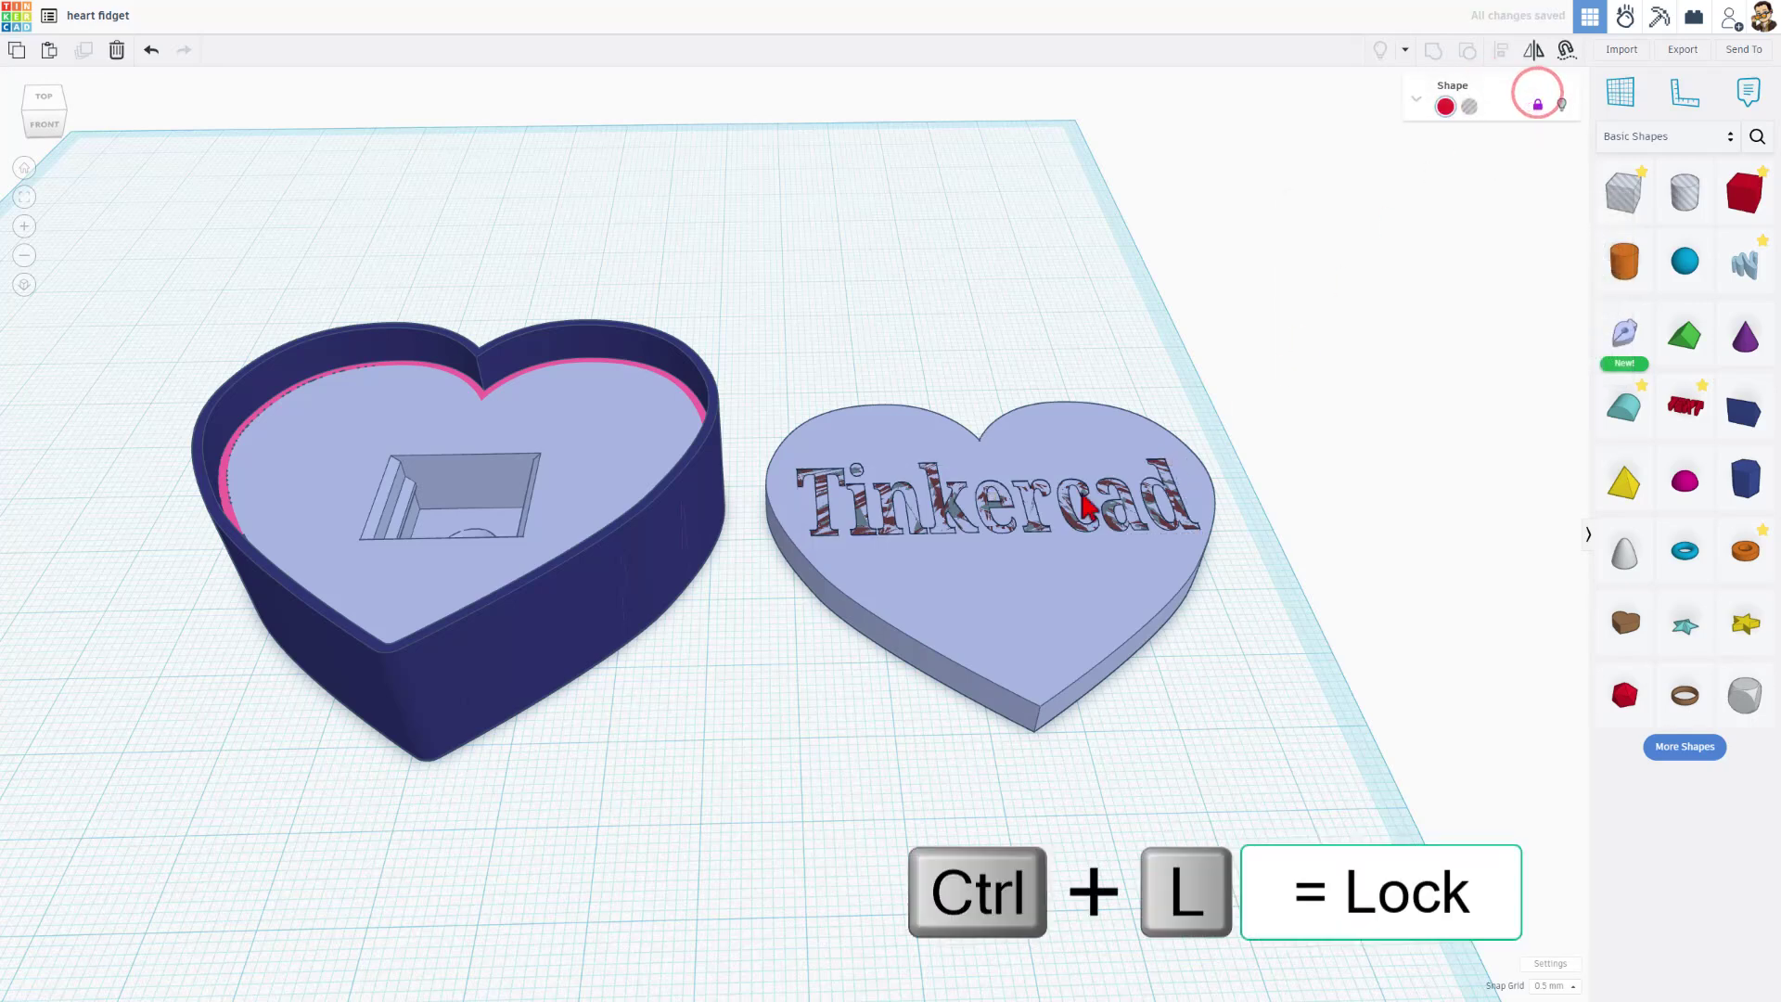
click(922, 362)
drag(859, 357, 1100, 731)
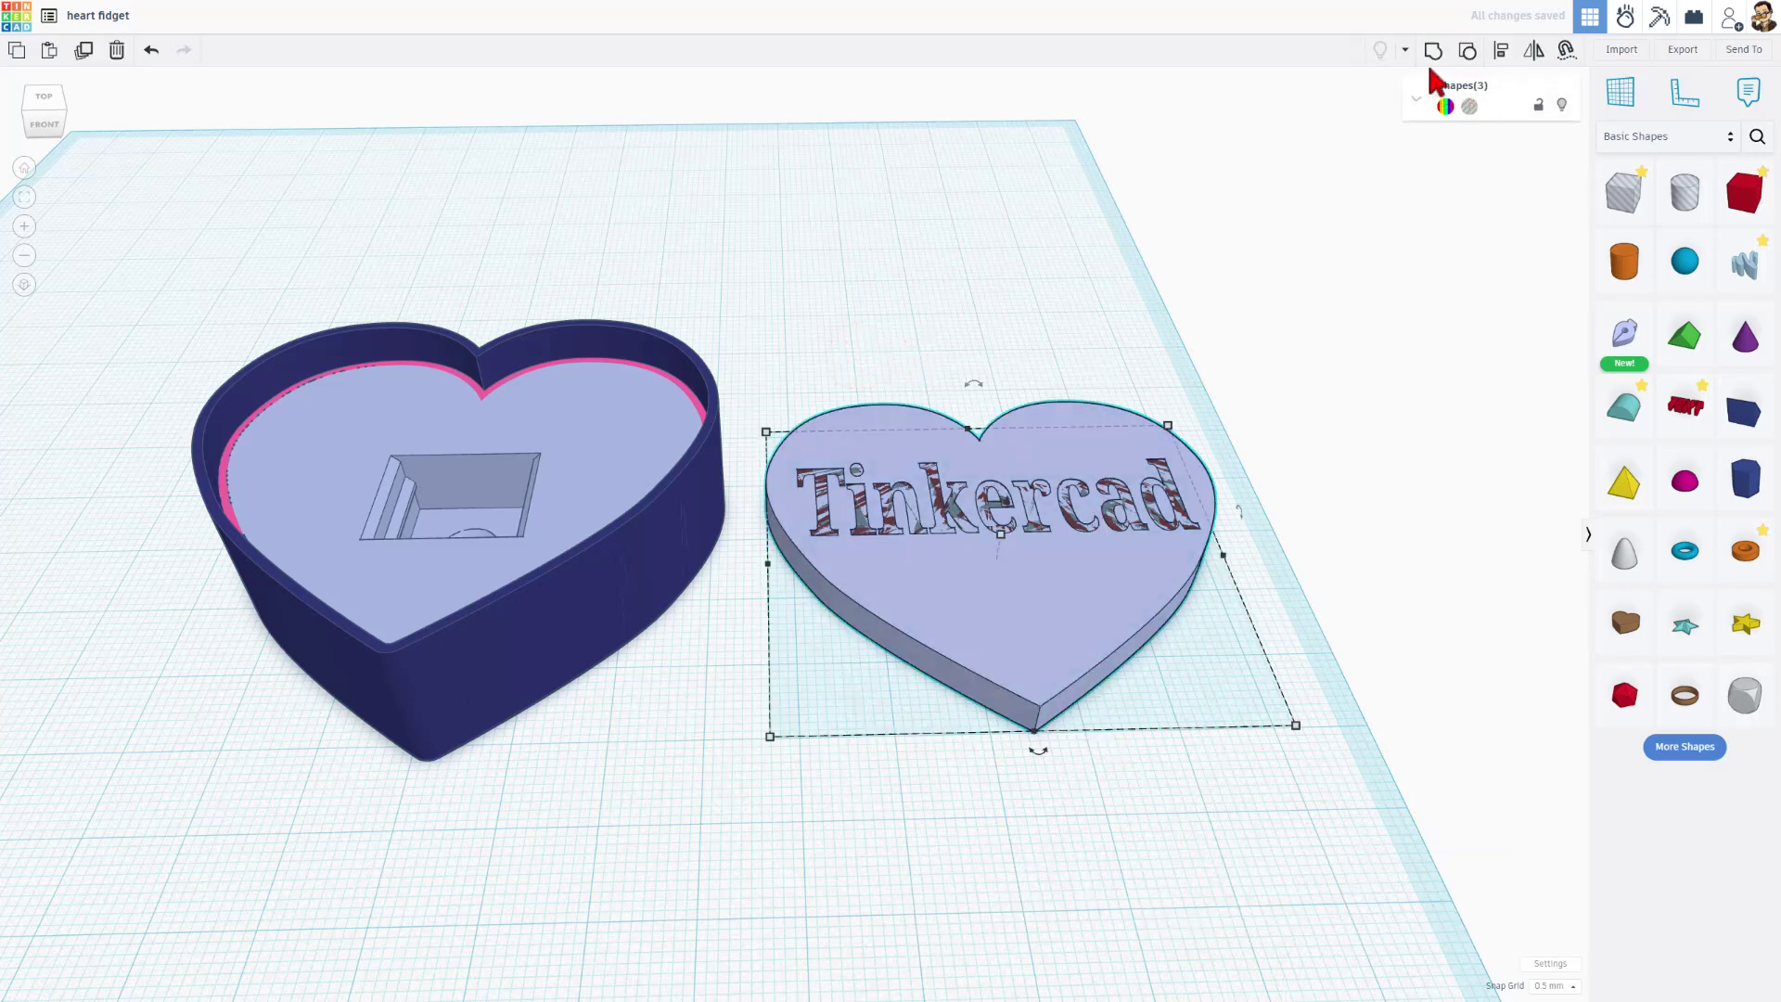
key(ctrl+g)
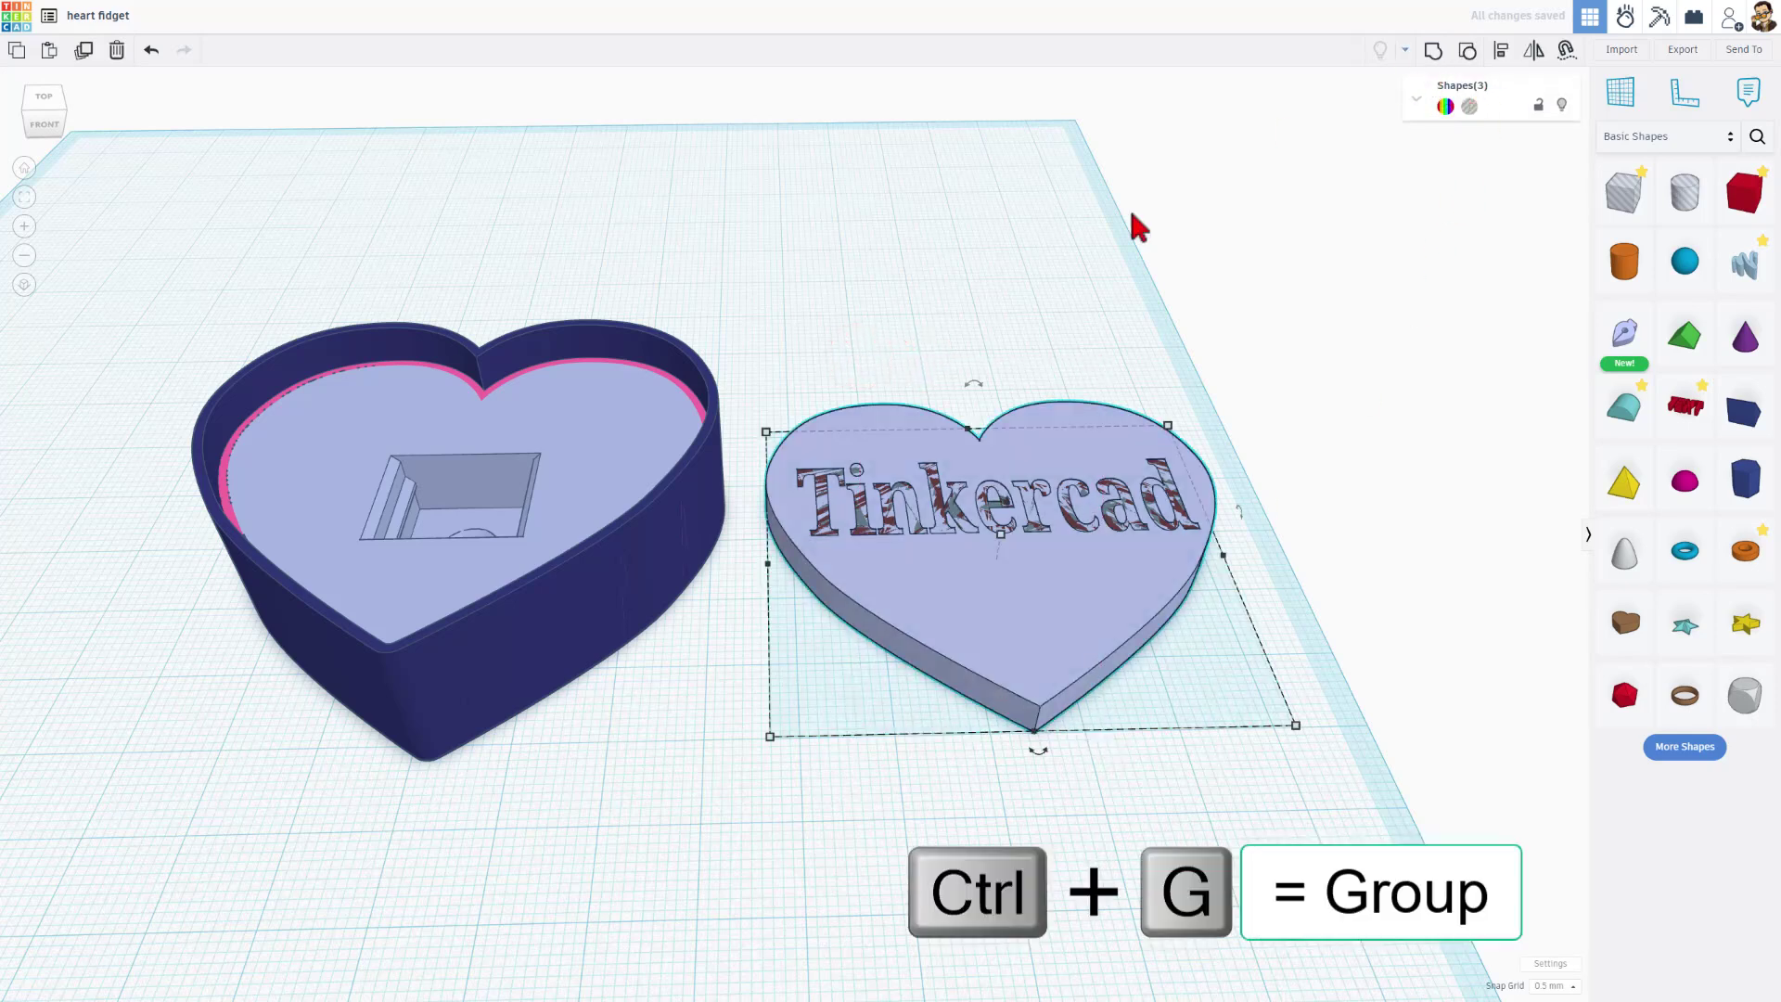
click(1433, 51)
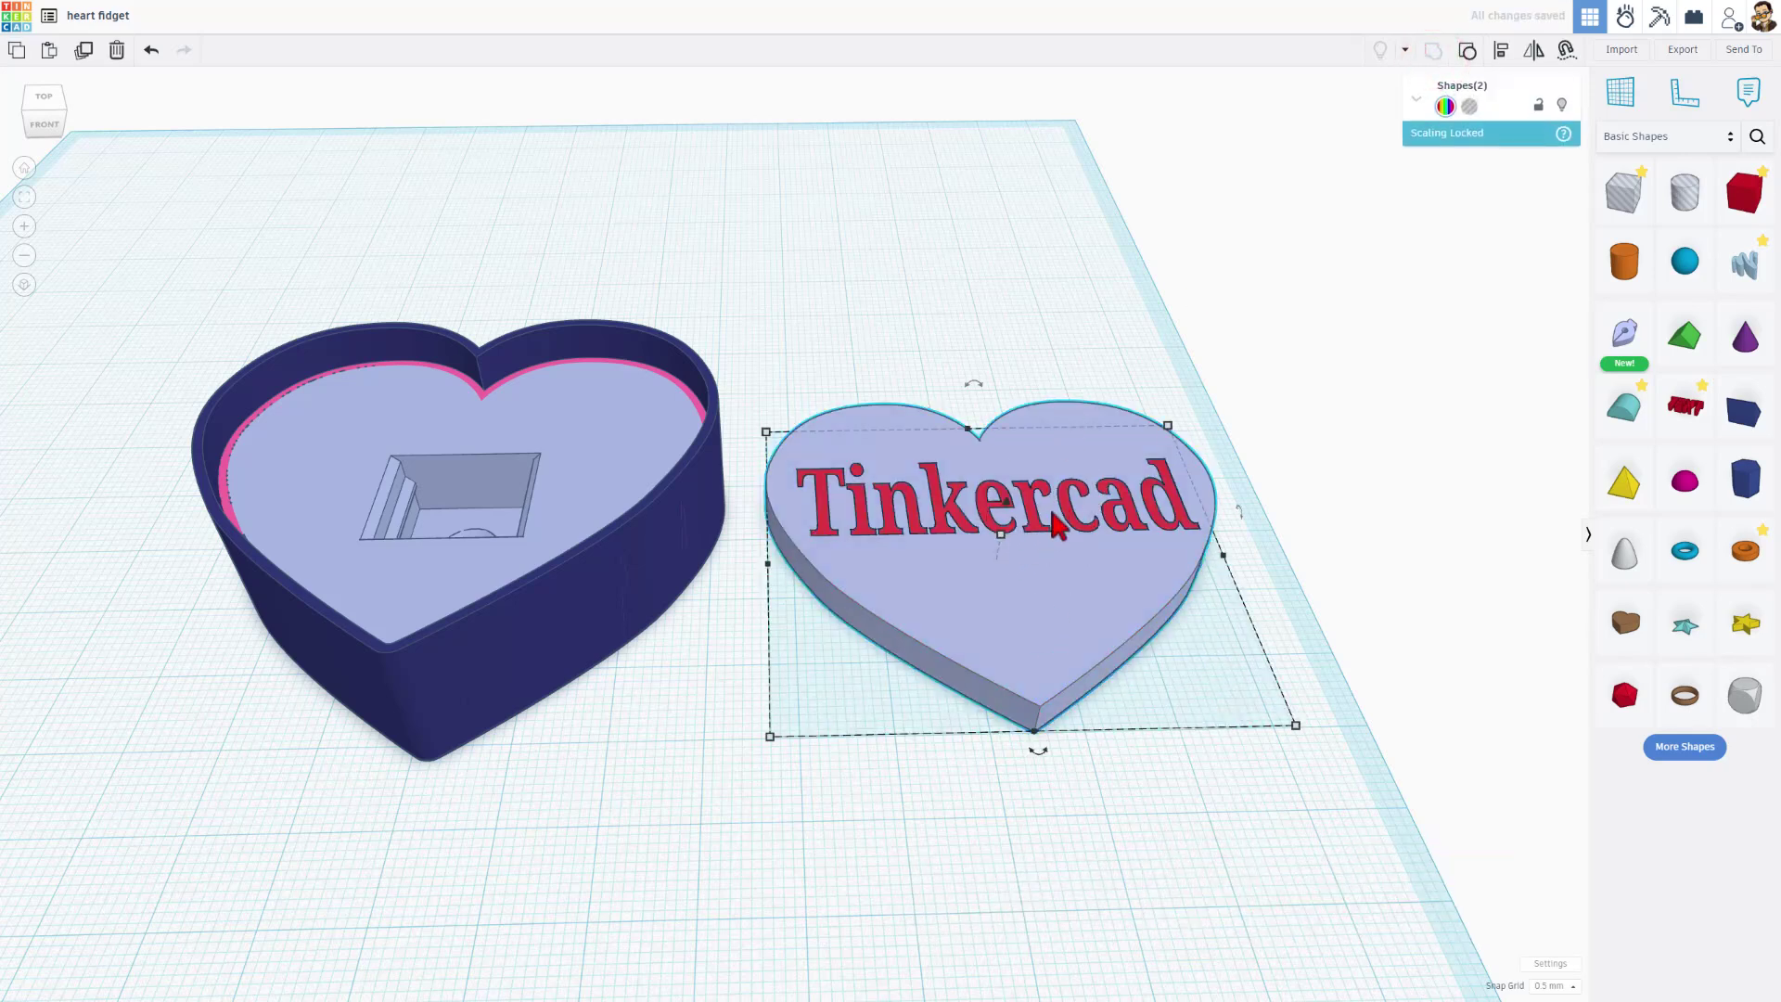
Check the red text's properties in the inspector.
click(1173, 358)
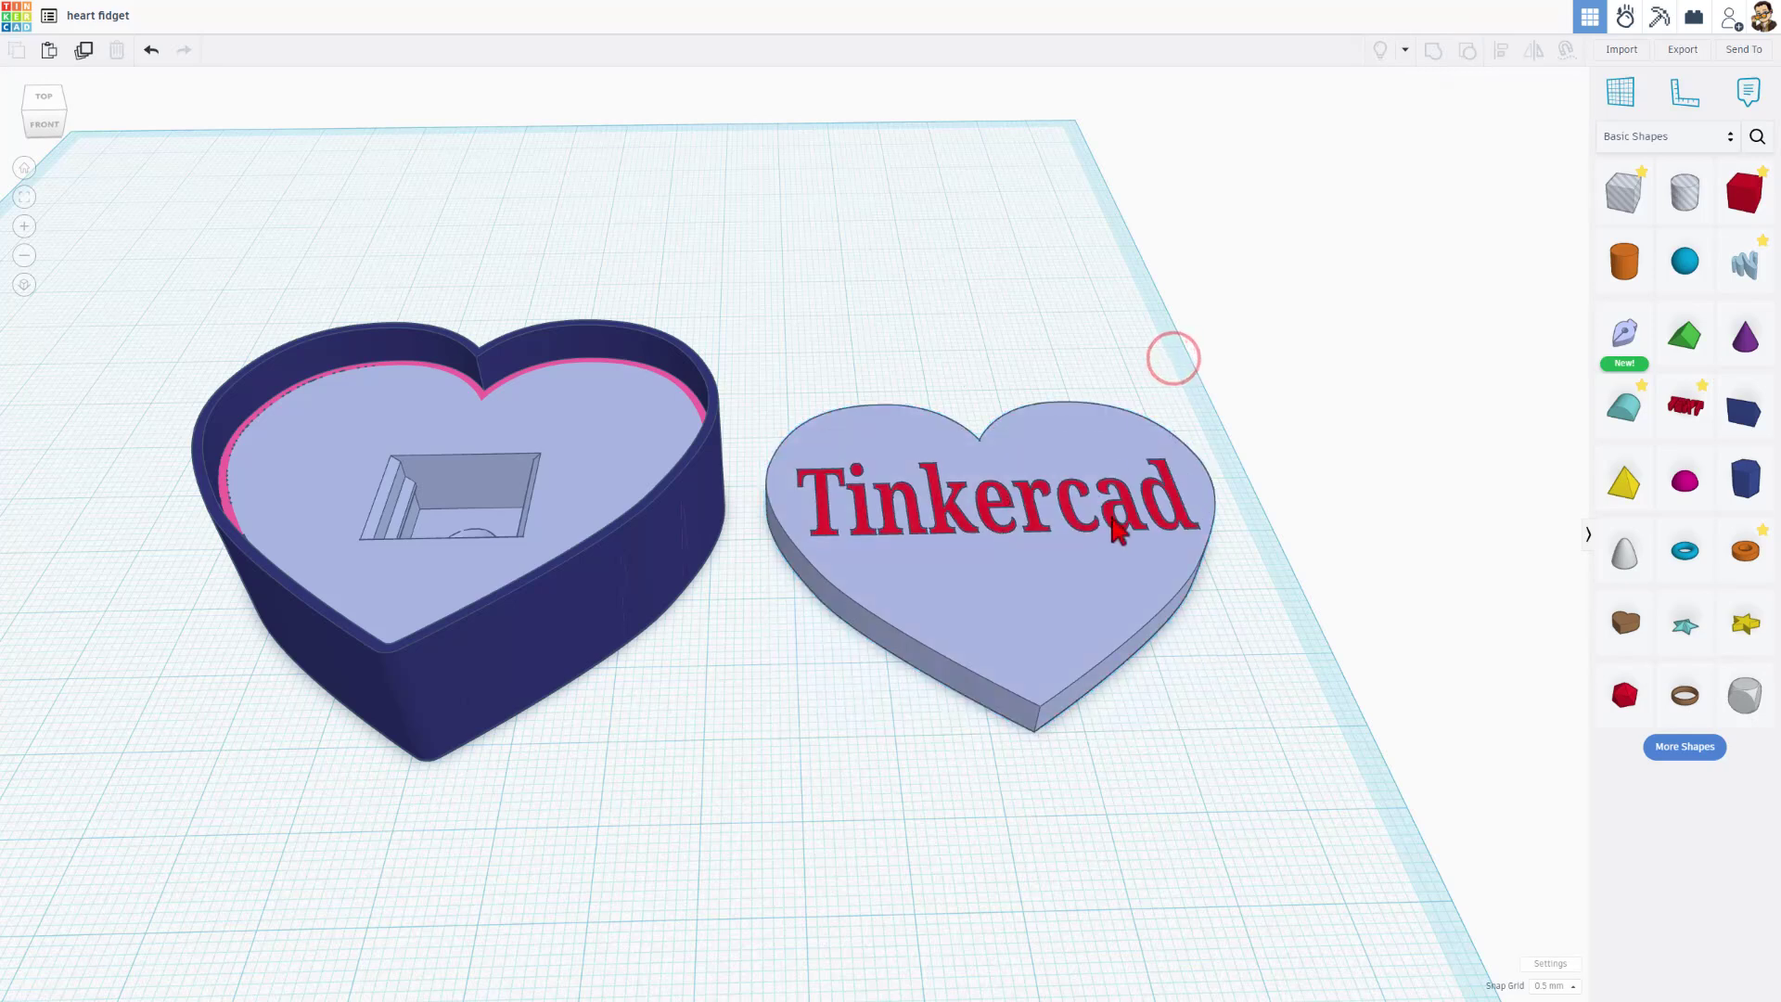
click(1111, 525)
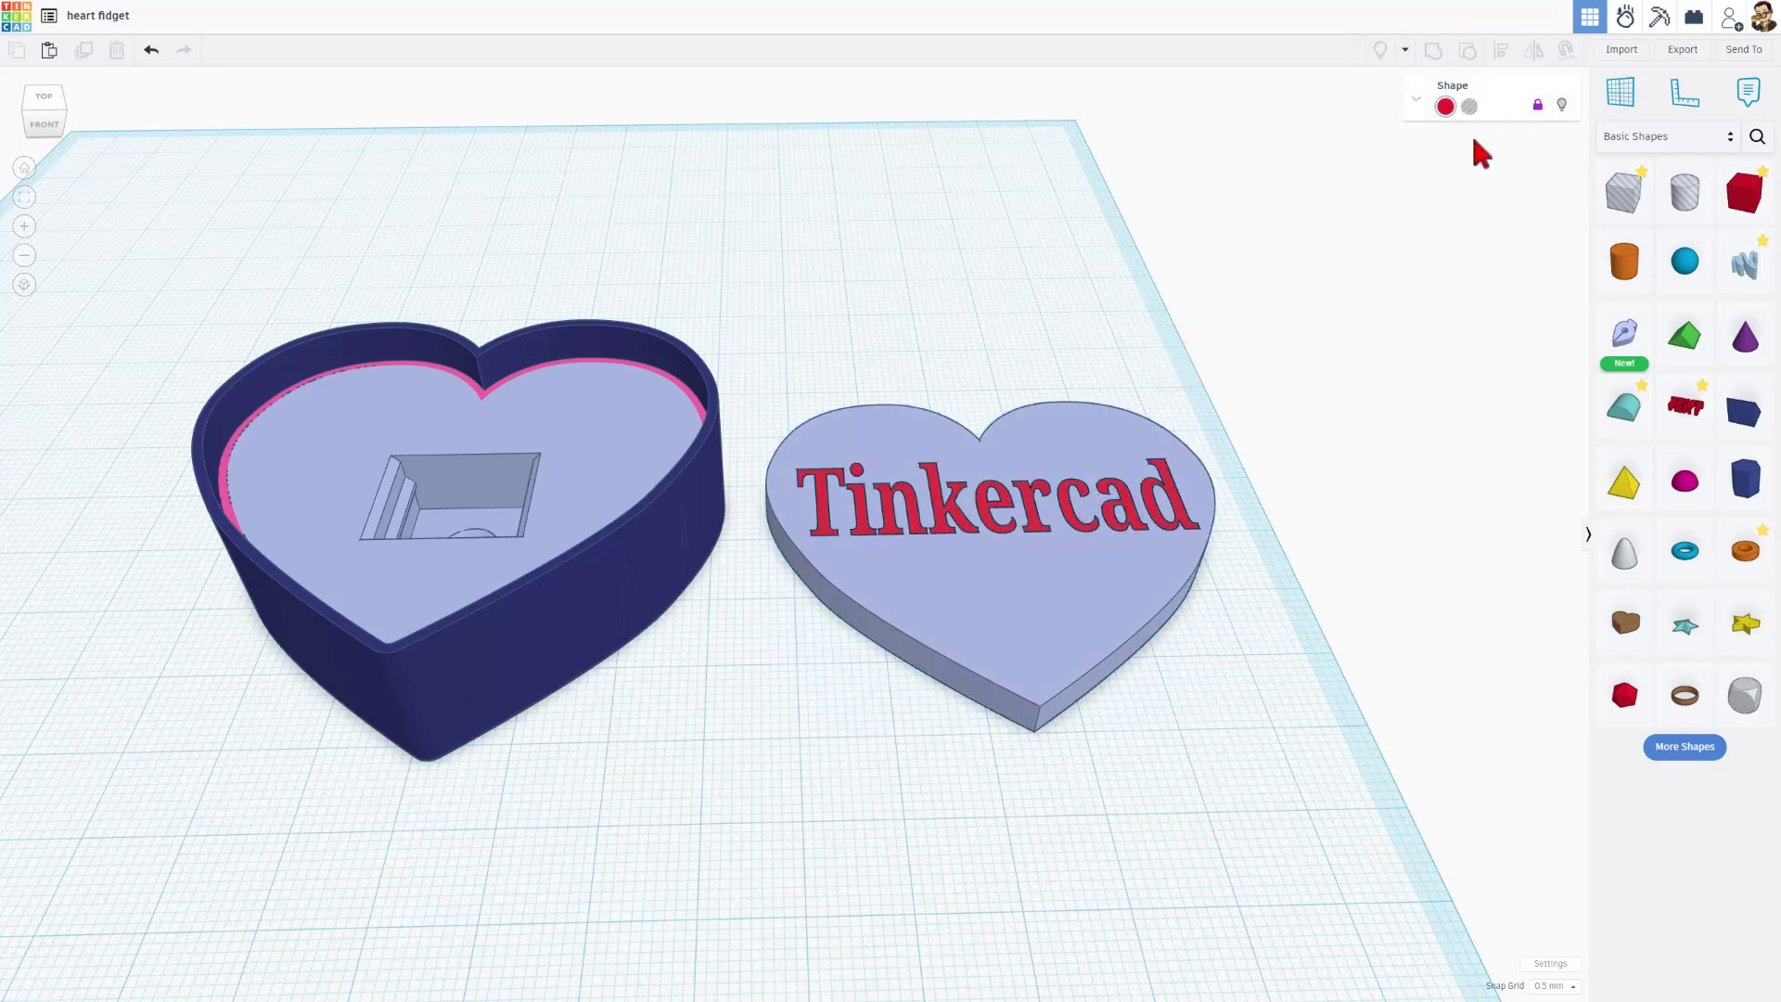
click(1541, 102)
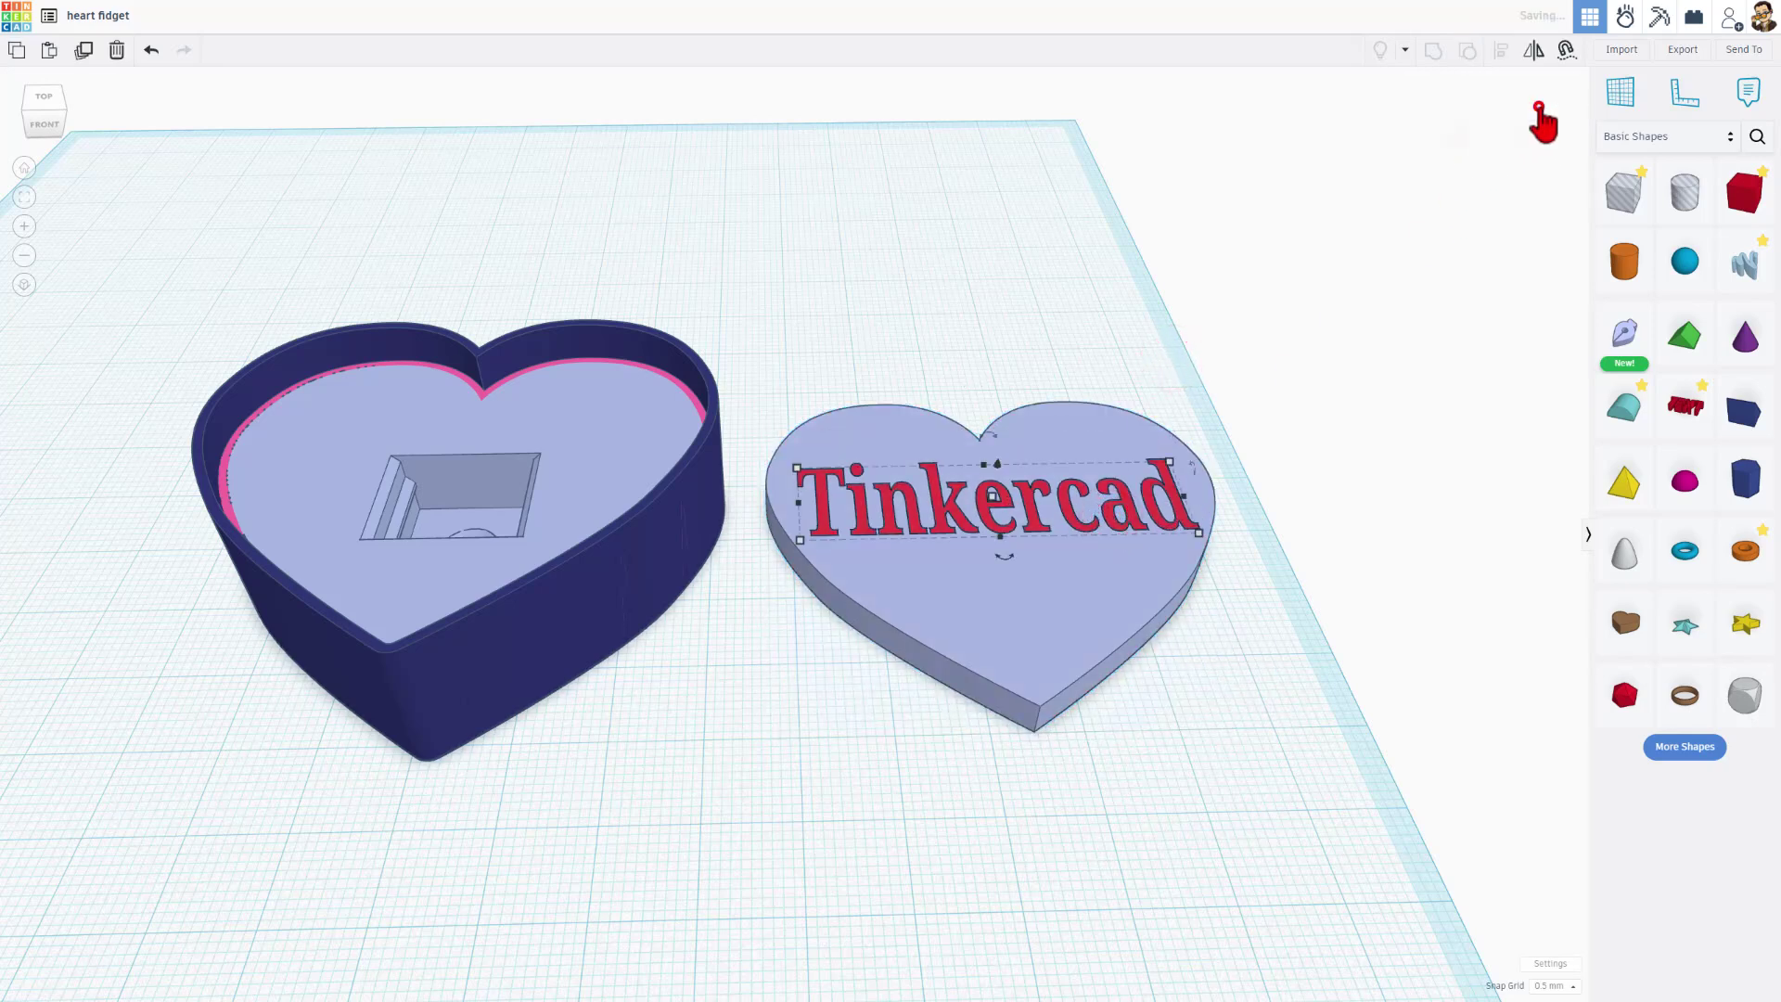
click(1070, 362)
Flip the lettered lid upside down by 180° and select both hearts from above.
drag(945, 559, 918, 556)
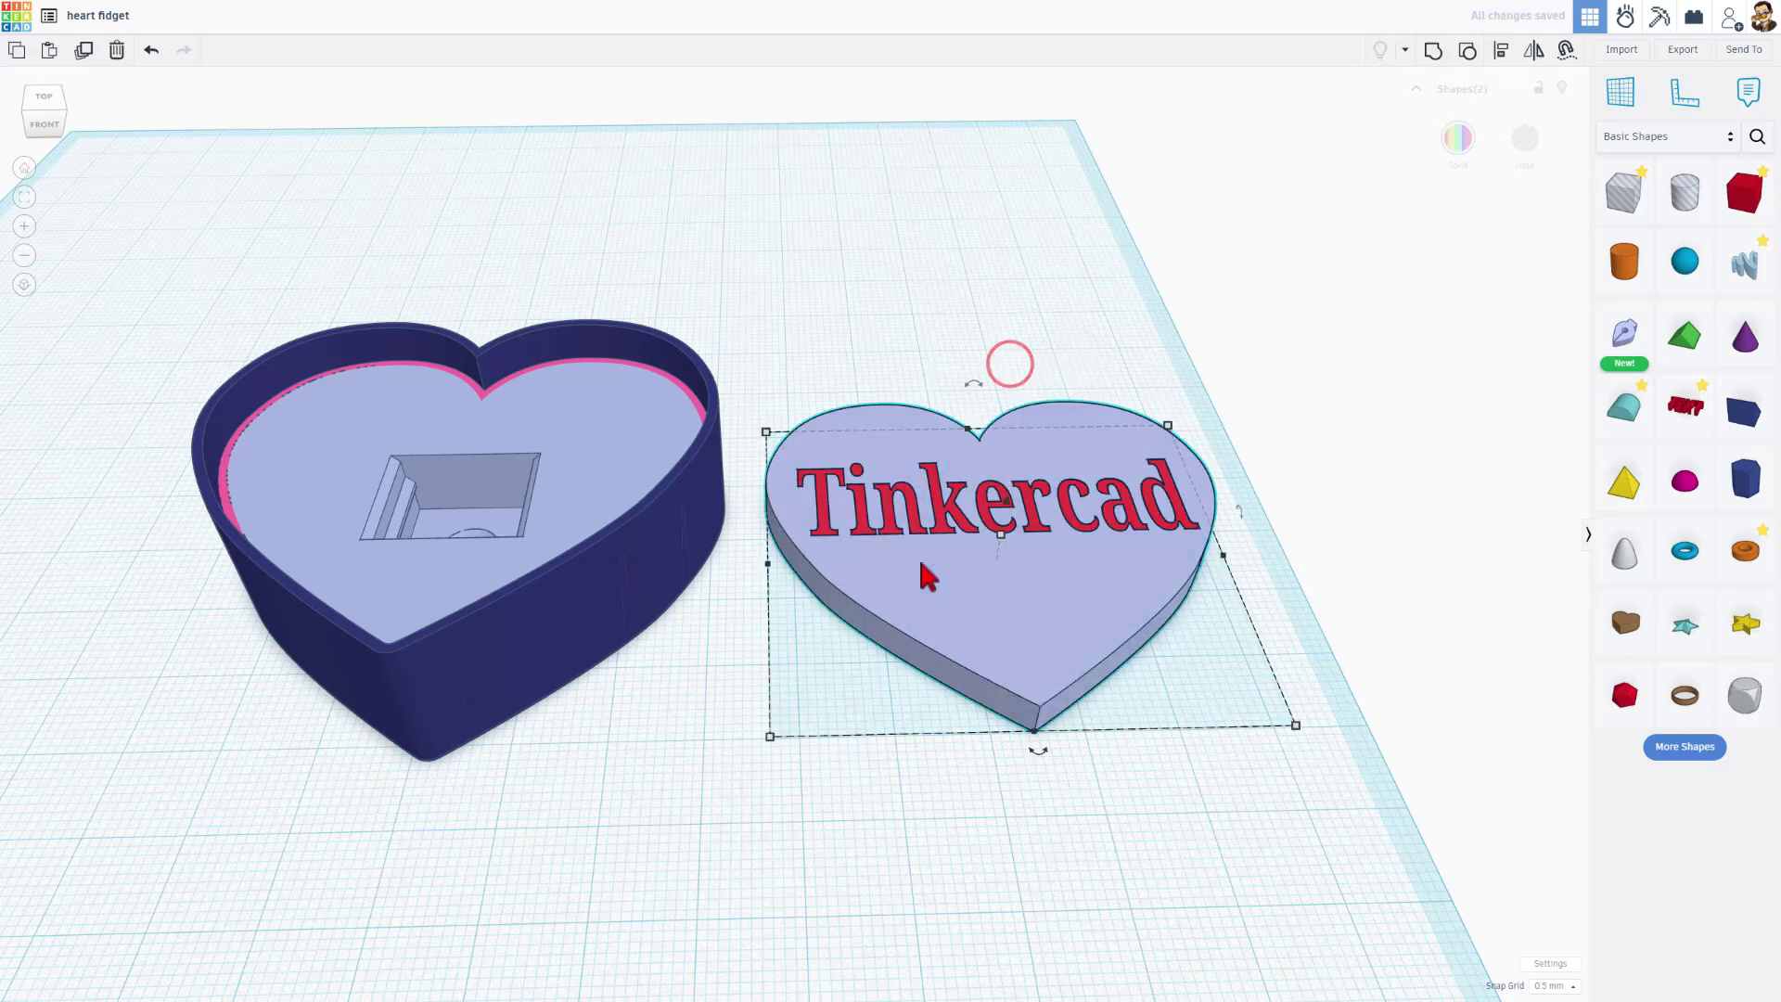
drag(976, 397, 977, 467)
click(888, 643)
right_drag(889, 643, 621, 738)
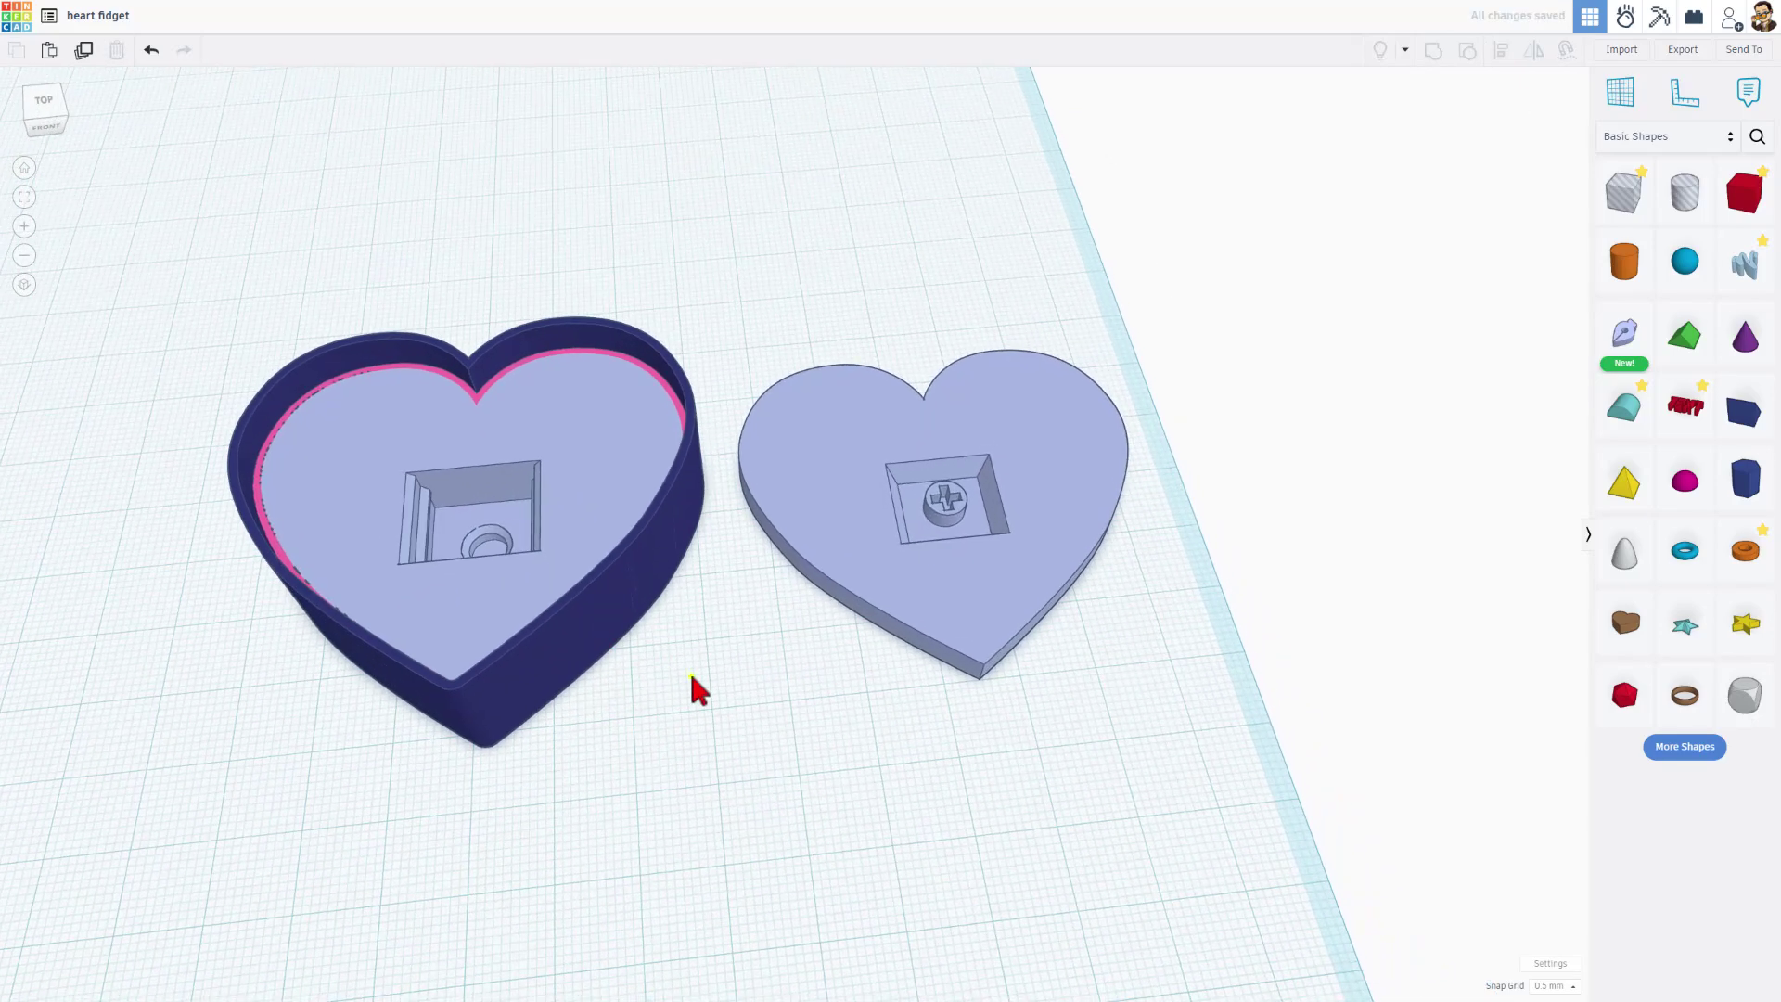
right_drag(688, 668, 735, 278)
drag(527, 212, 830, 399)
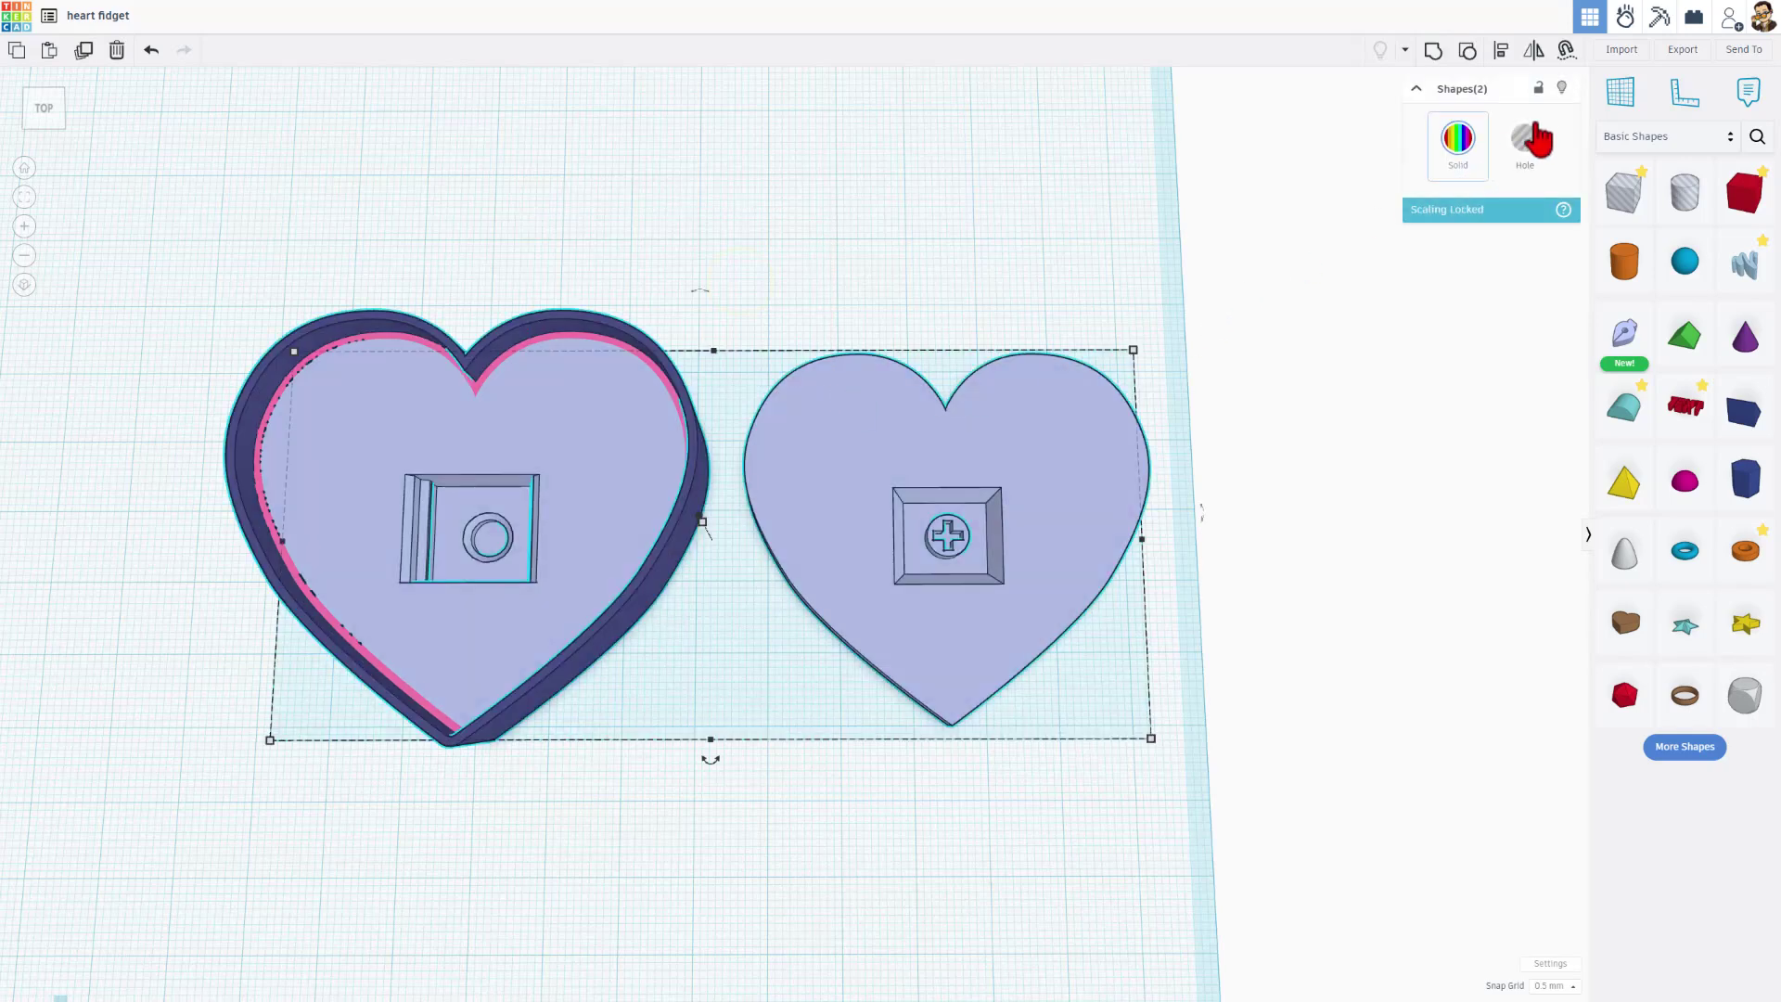
Export both hearts as heart fidget body.stl into the Dropbox 3dmodeling folder.
click(1684, 51)
click(965, 522)
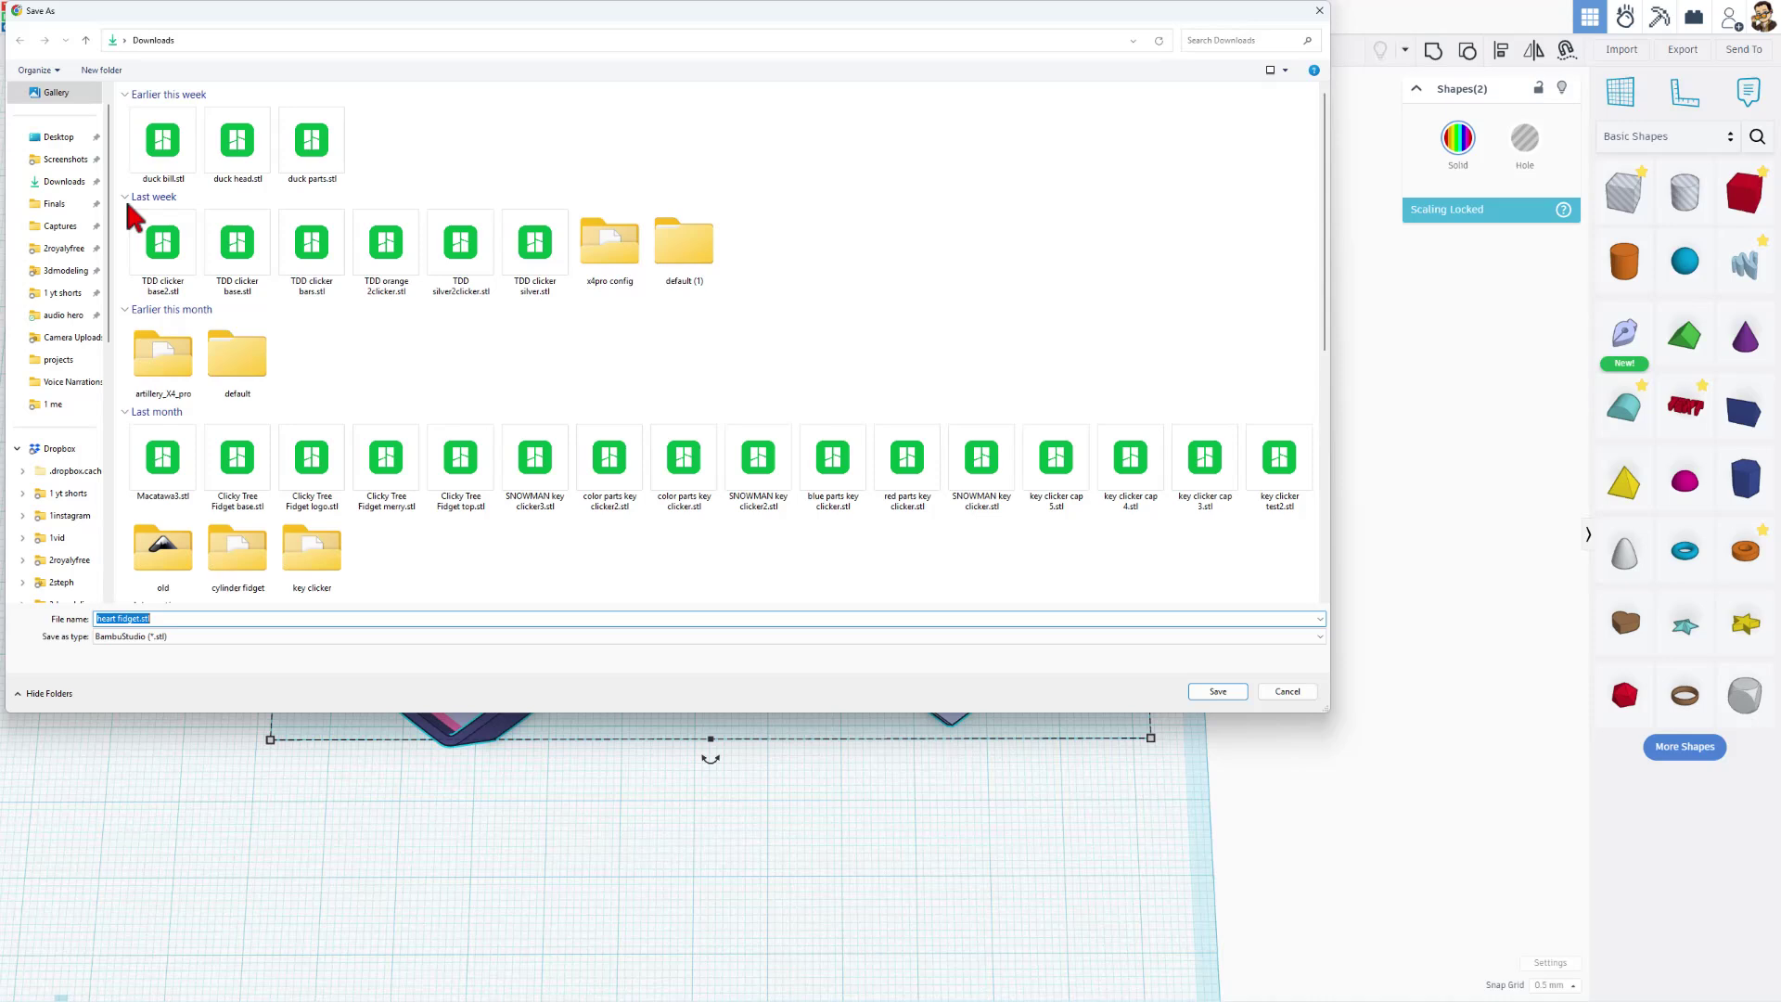
click(65, 270)
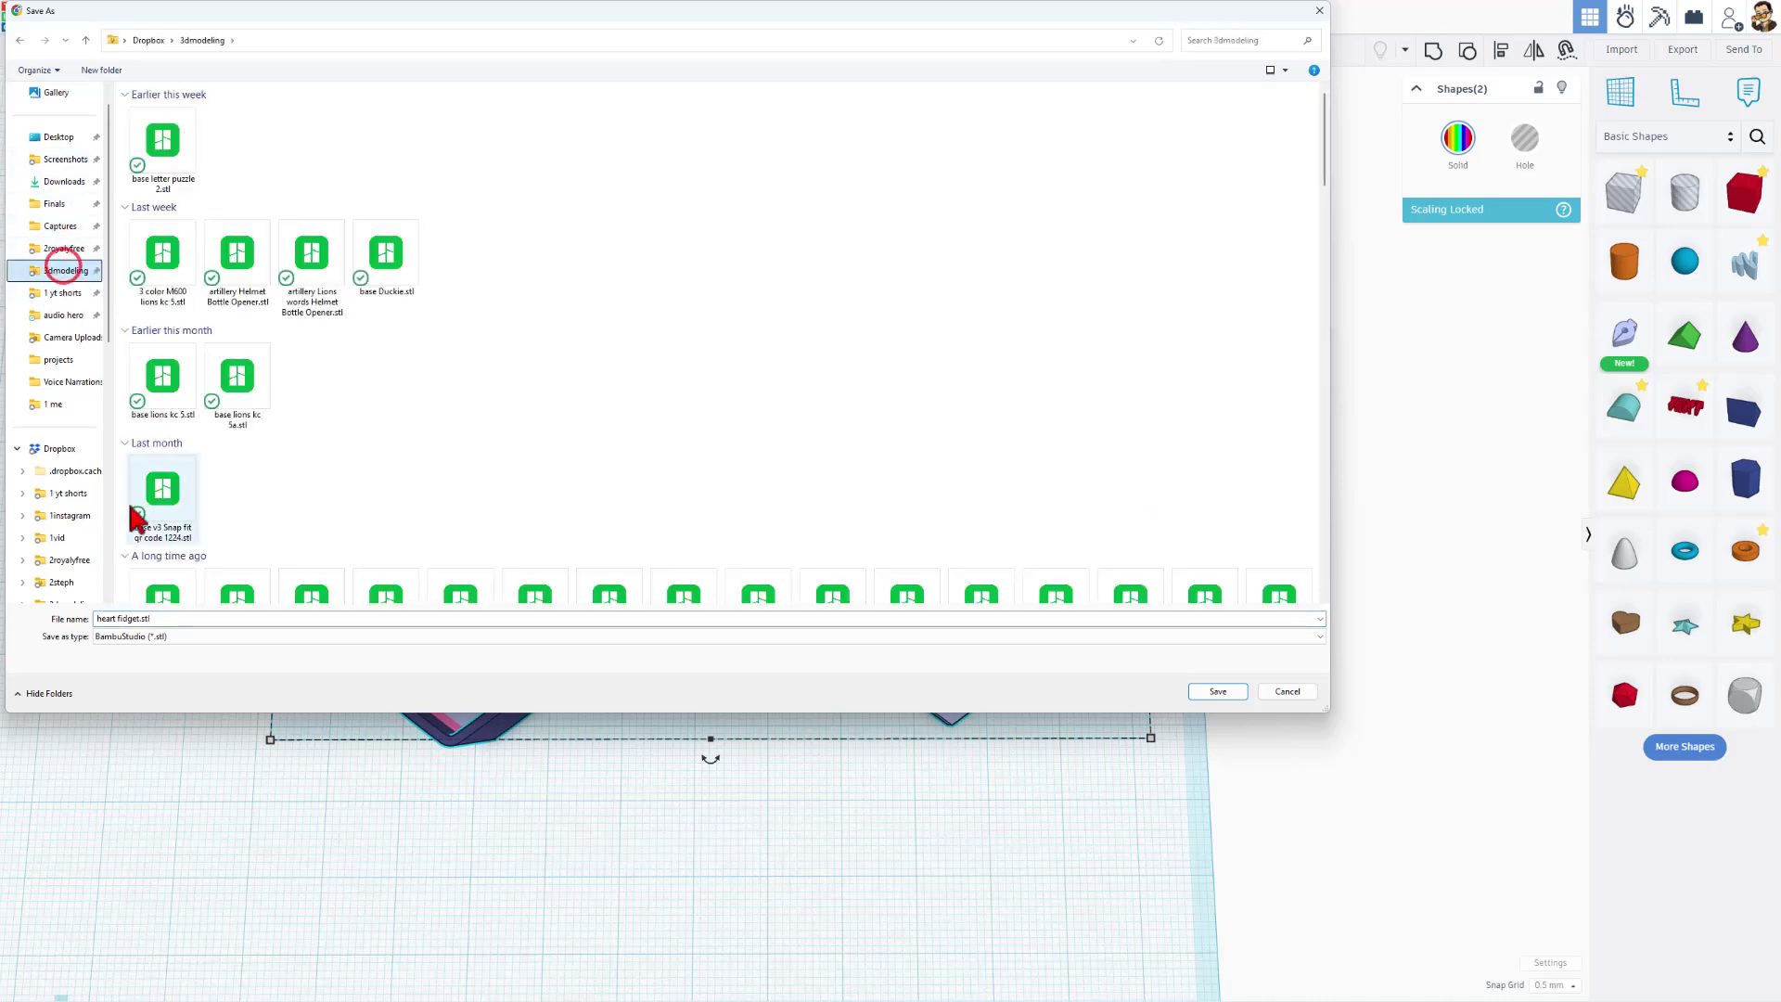
click(135, 620)
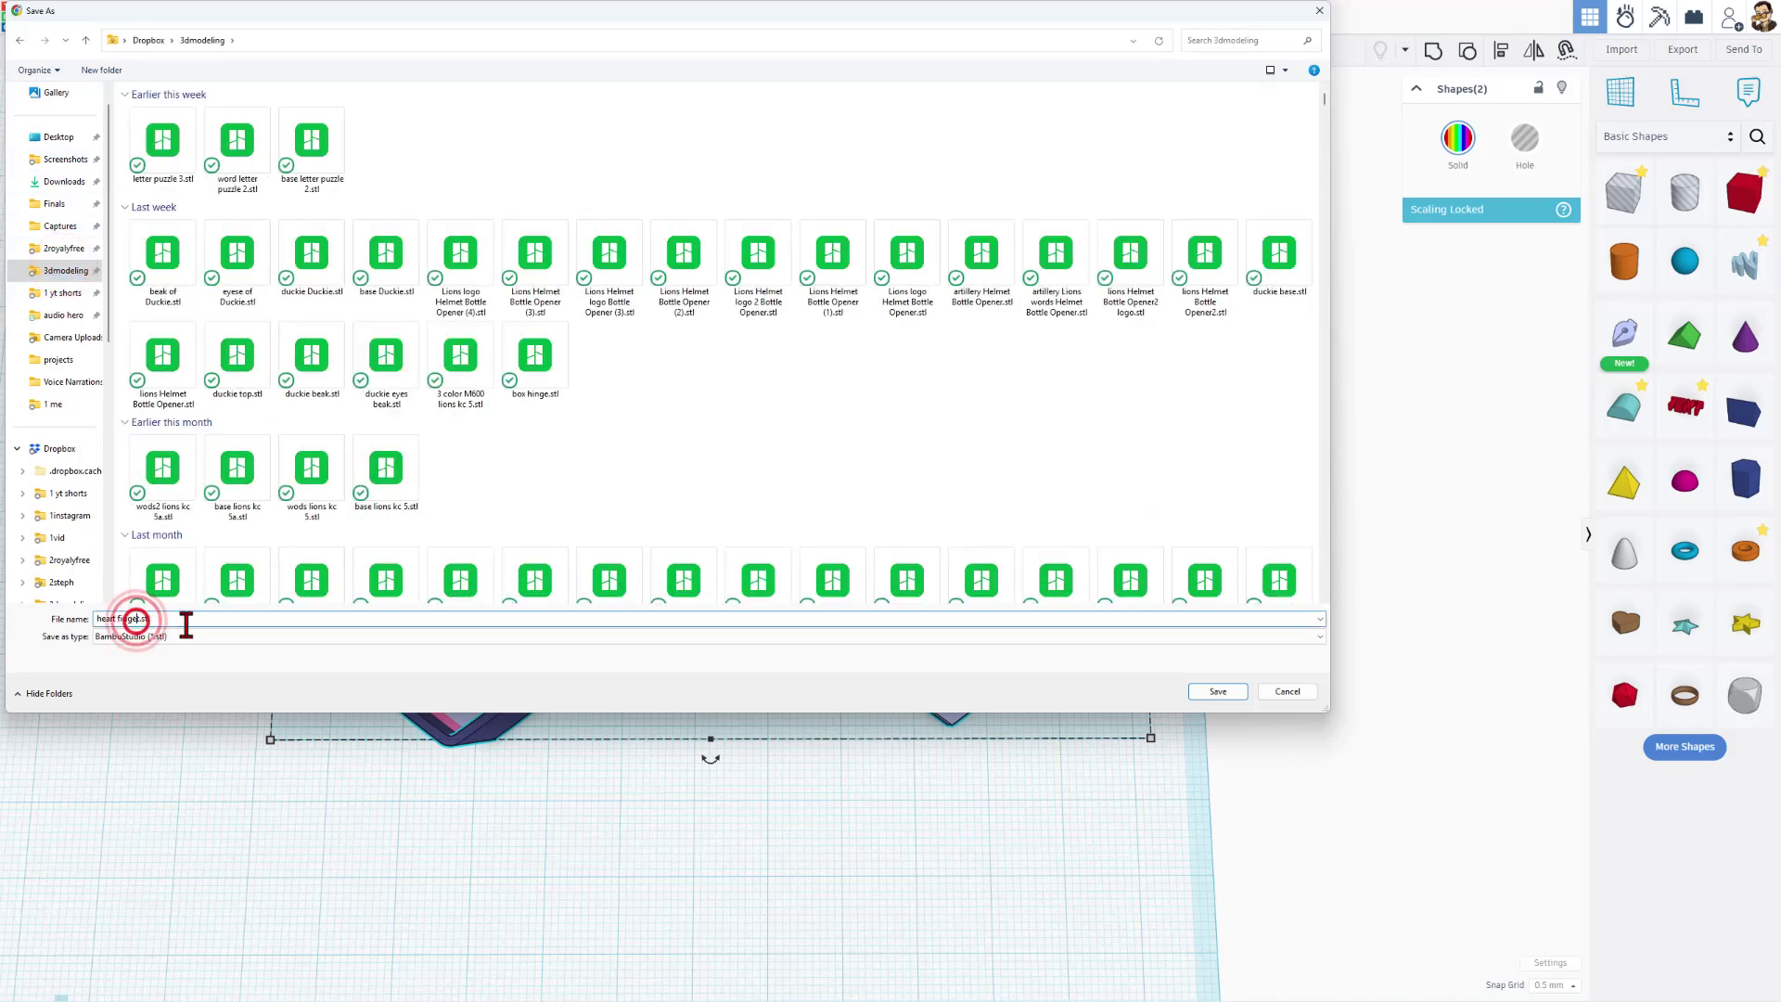
click(1218, 691)
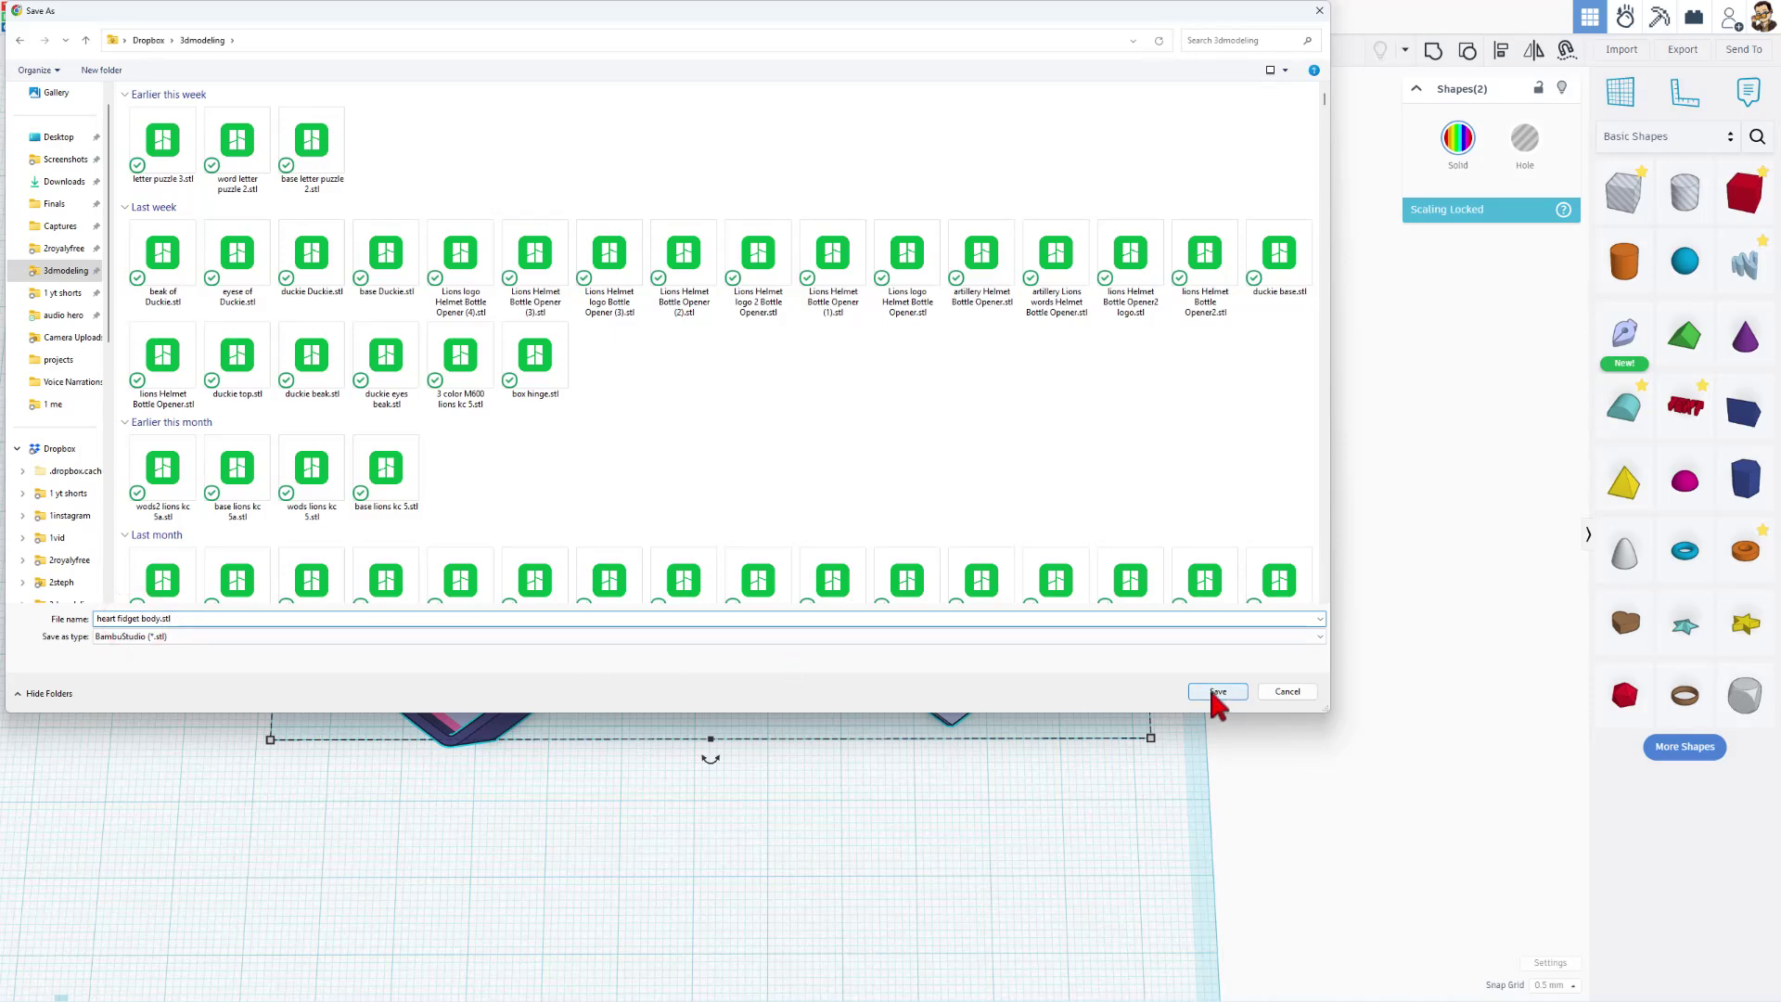
click(980, 825)
click(1085, 580)
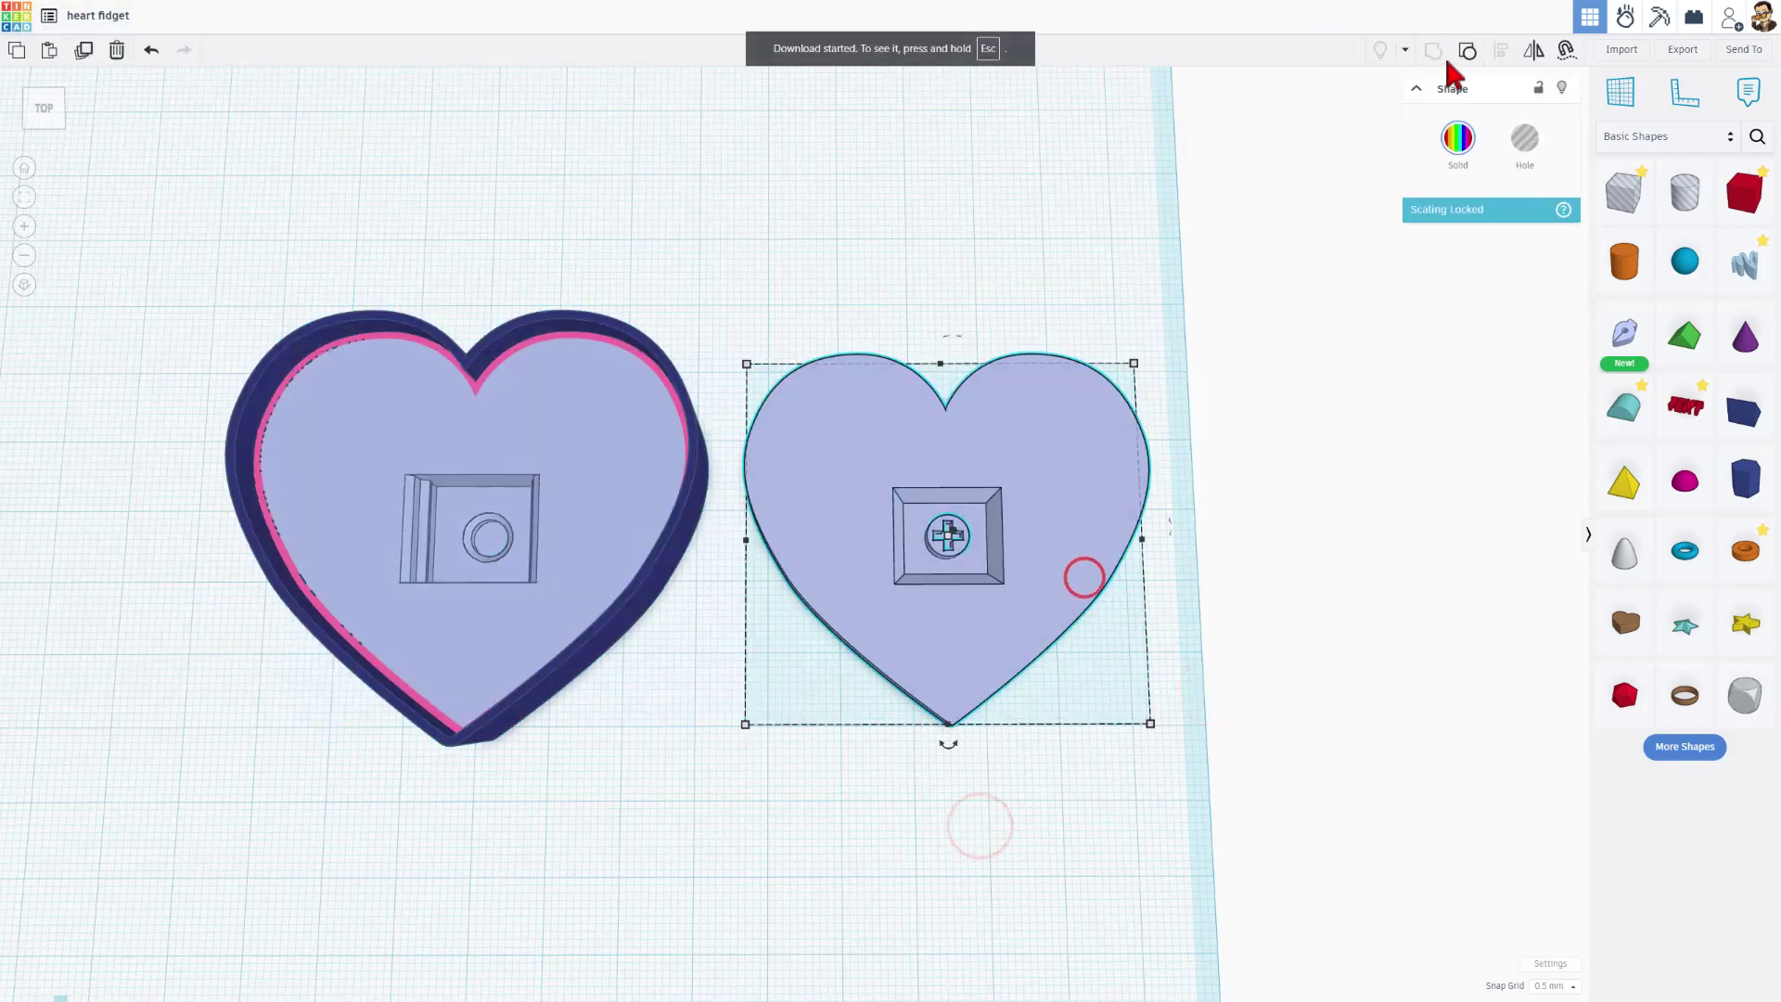
Hide the lid and export the red Tinkercad text as heart fidget words.stl.
click(1560, 88)
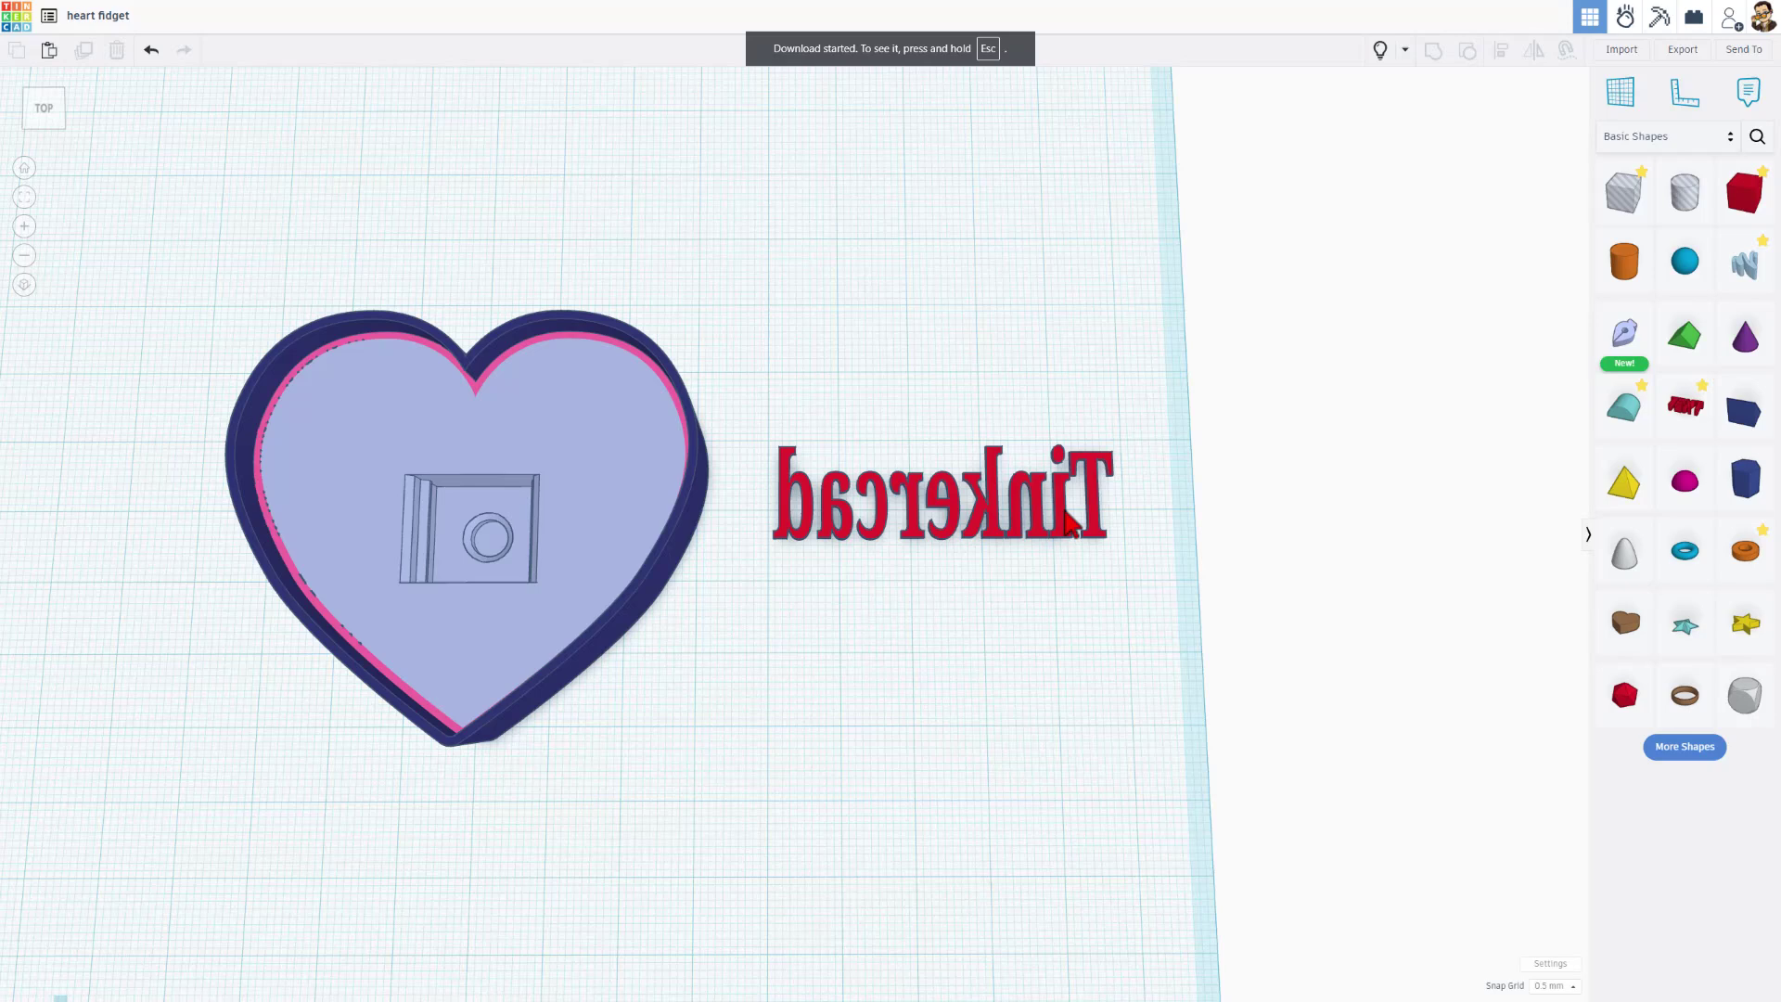
click(1062, 511)
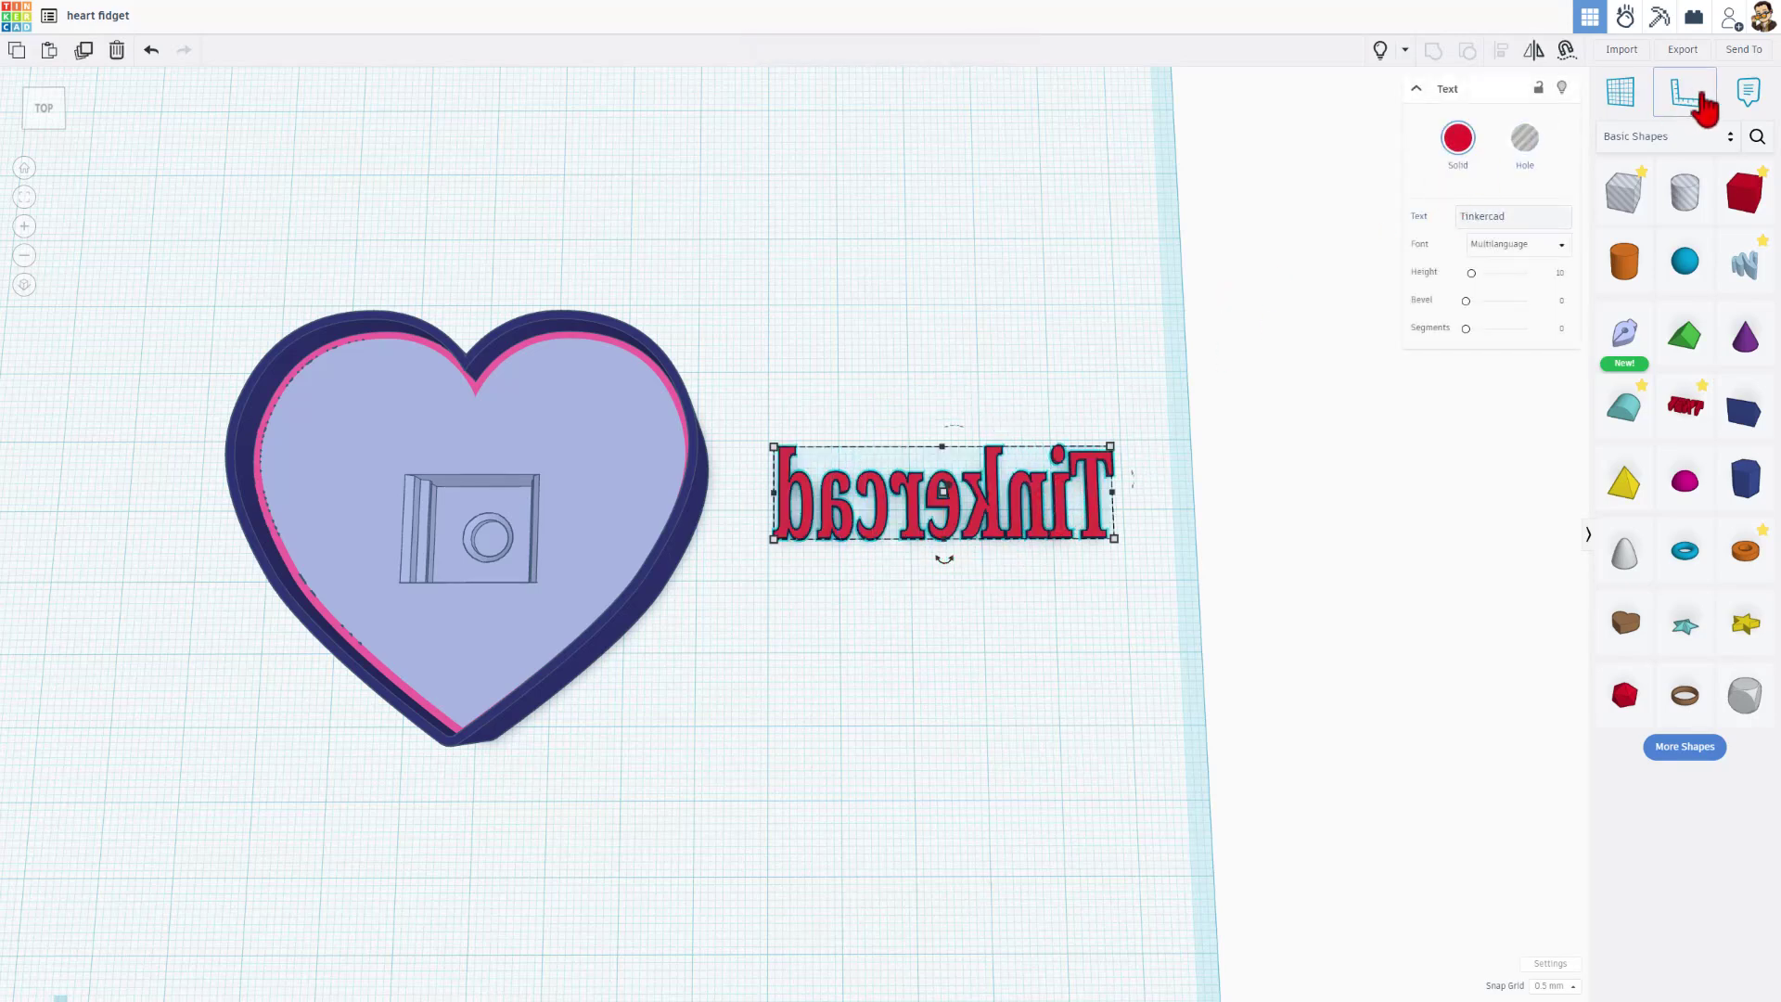
click(1683, 49)
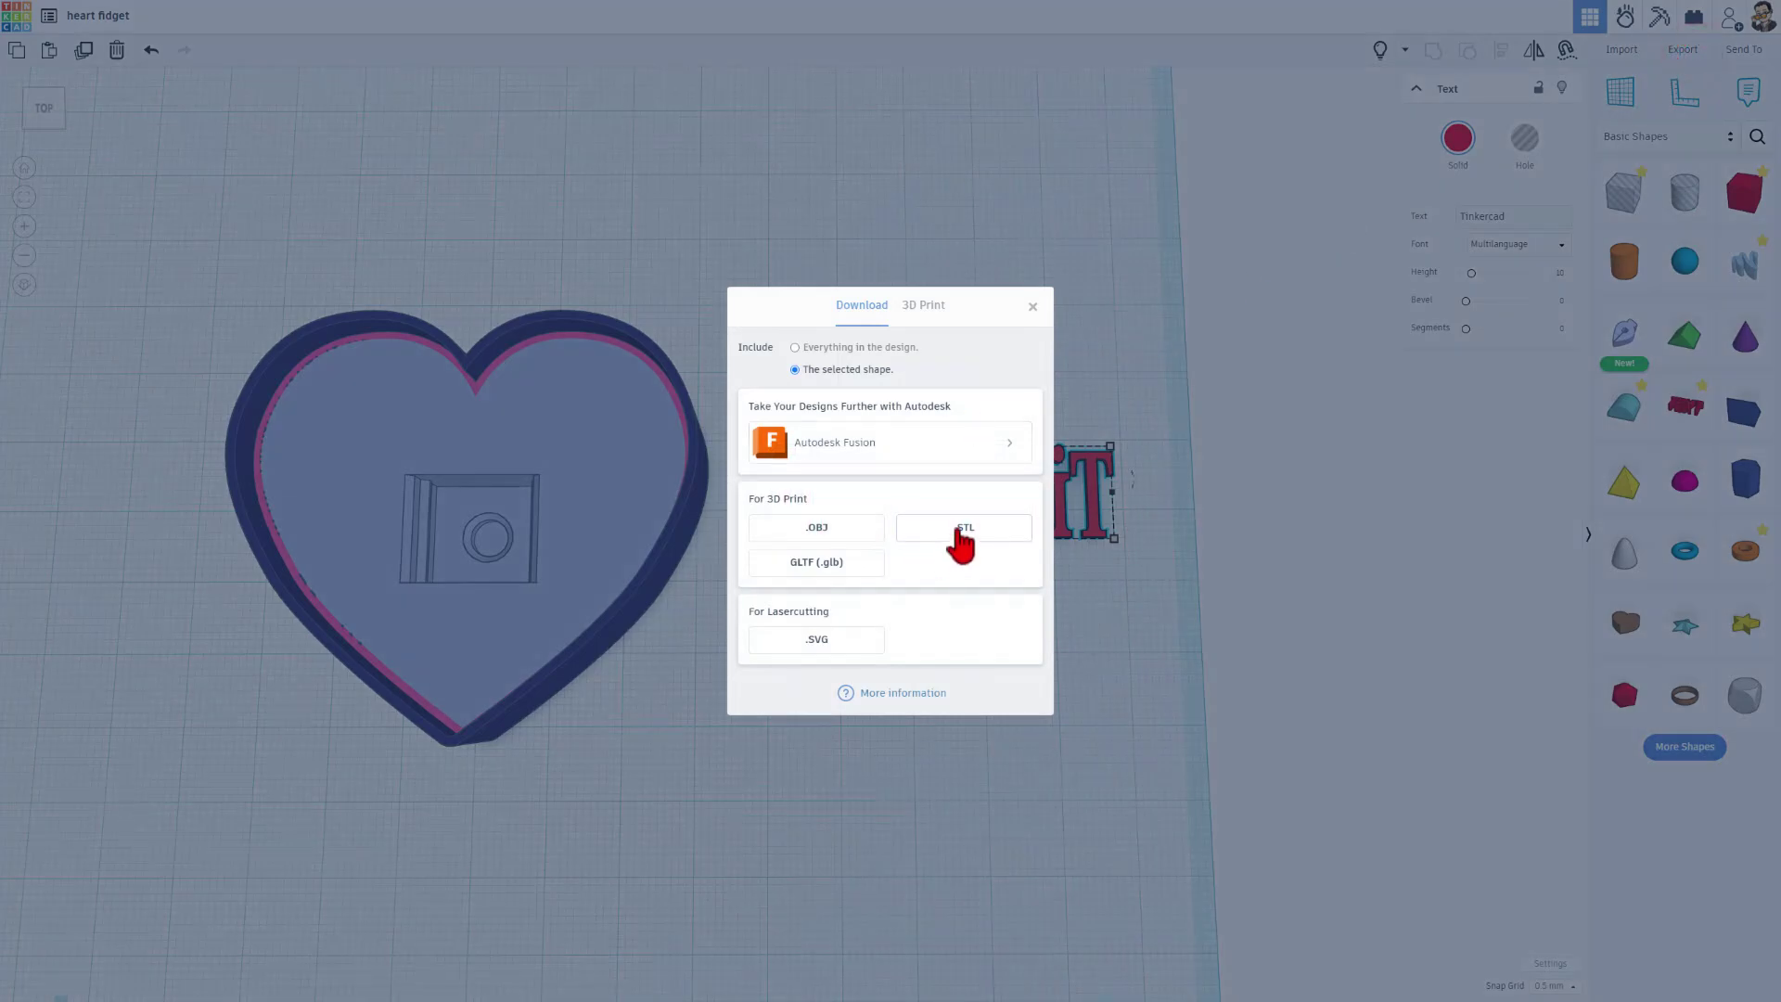
click(962, 529)
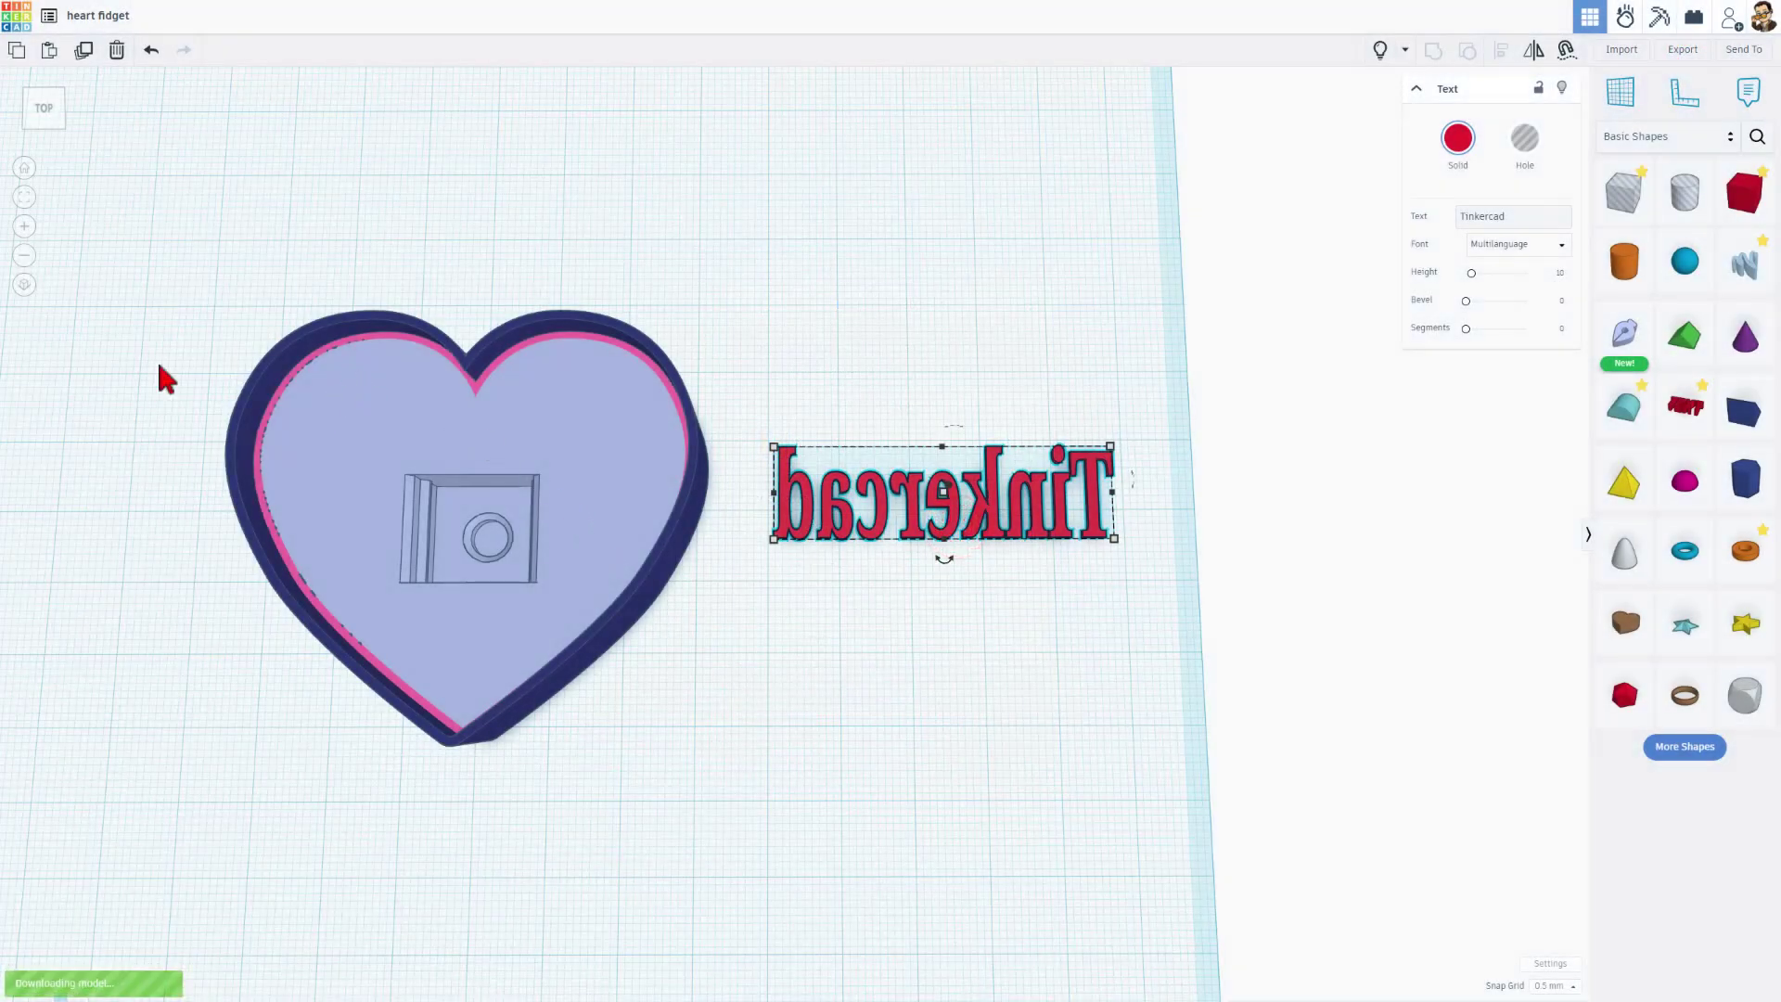
click(164, 148)
drag(173, 618, 141, 618)
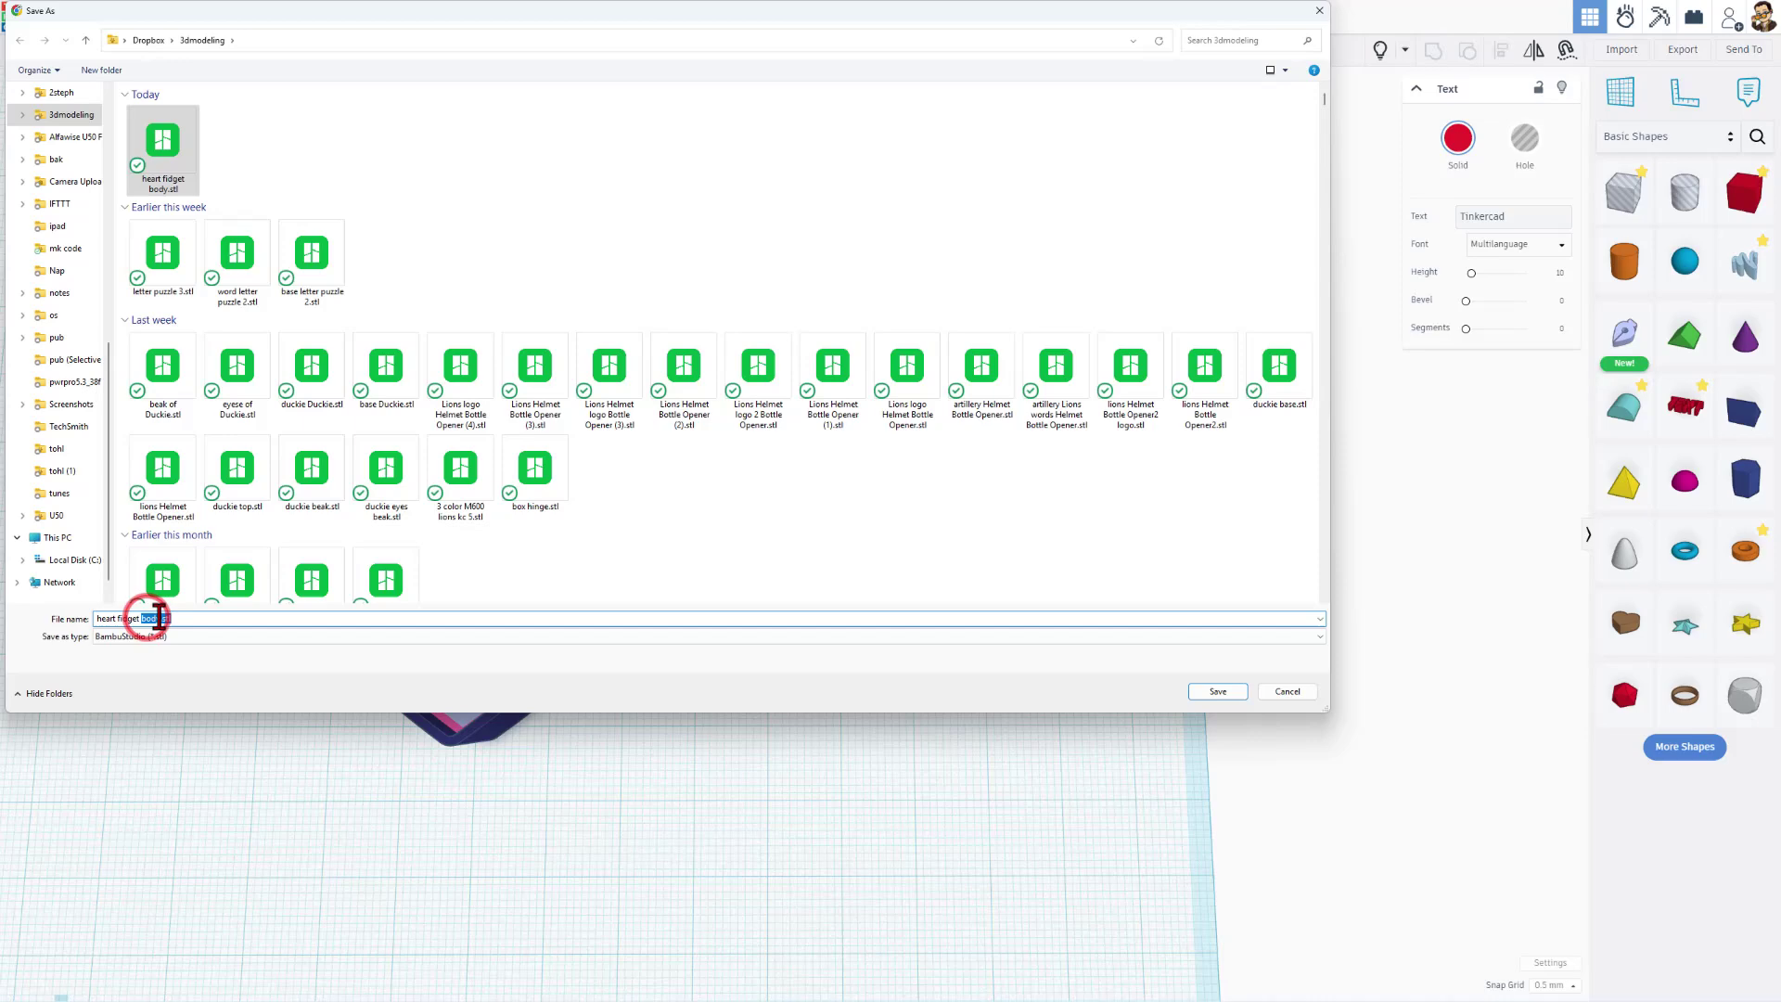
key(Return)
Show the hidden lid again and orbit to a low perspective side view.
click(1380, 52)
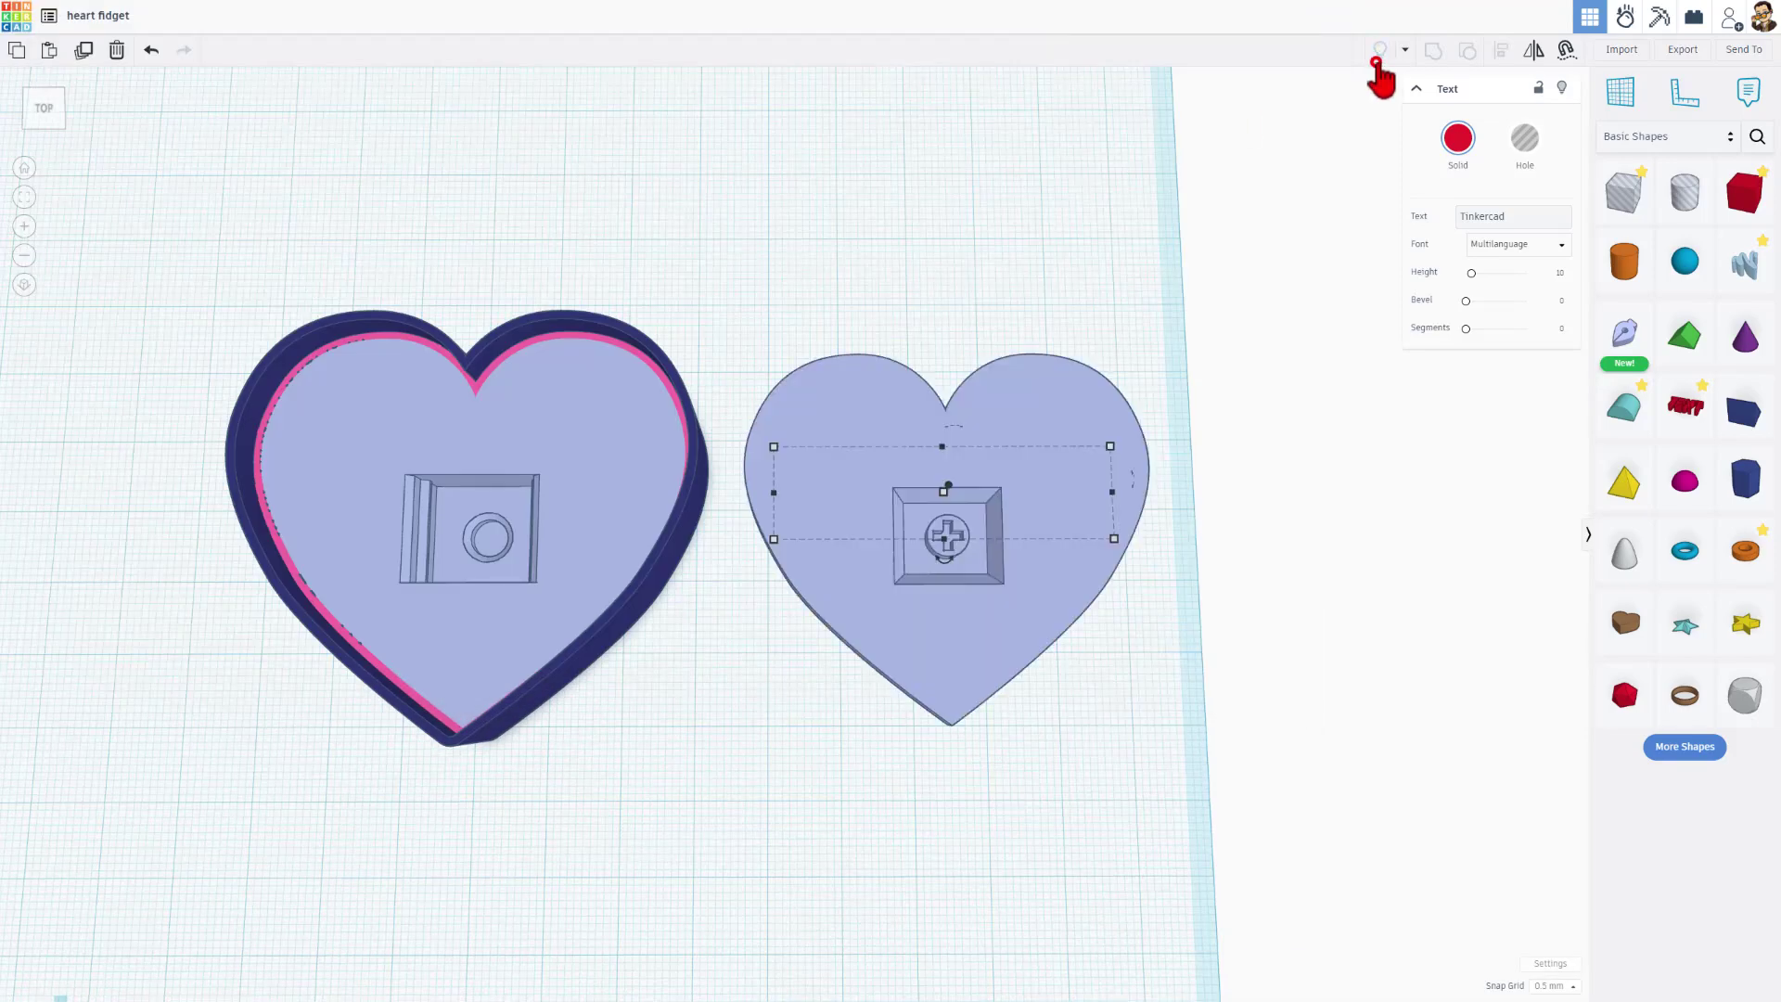
right_drag(622, 371, 620, 261)
right_drag(714, 506, 771, 636)
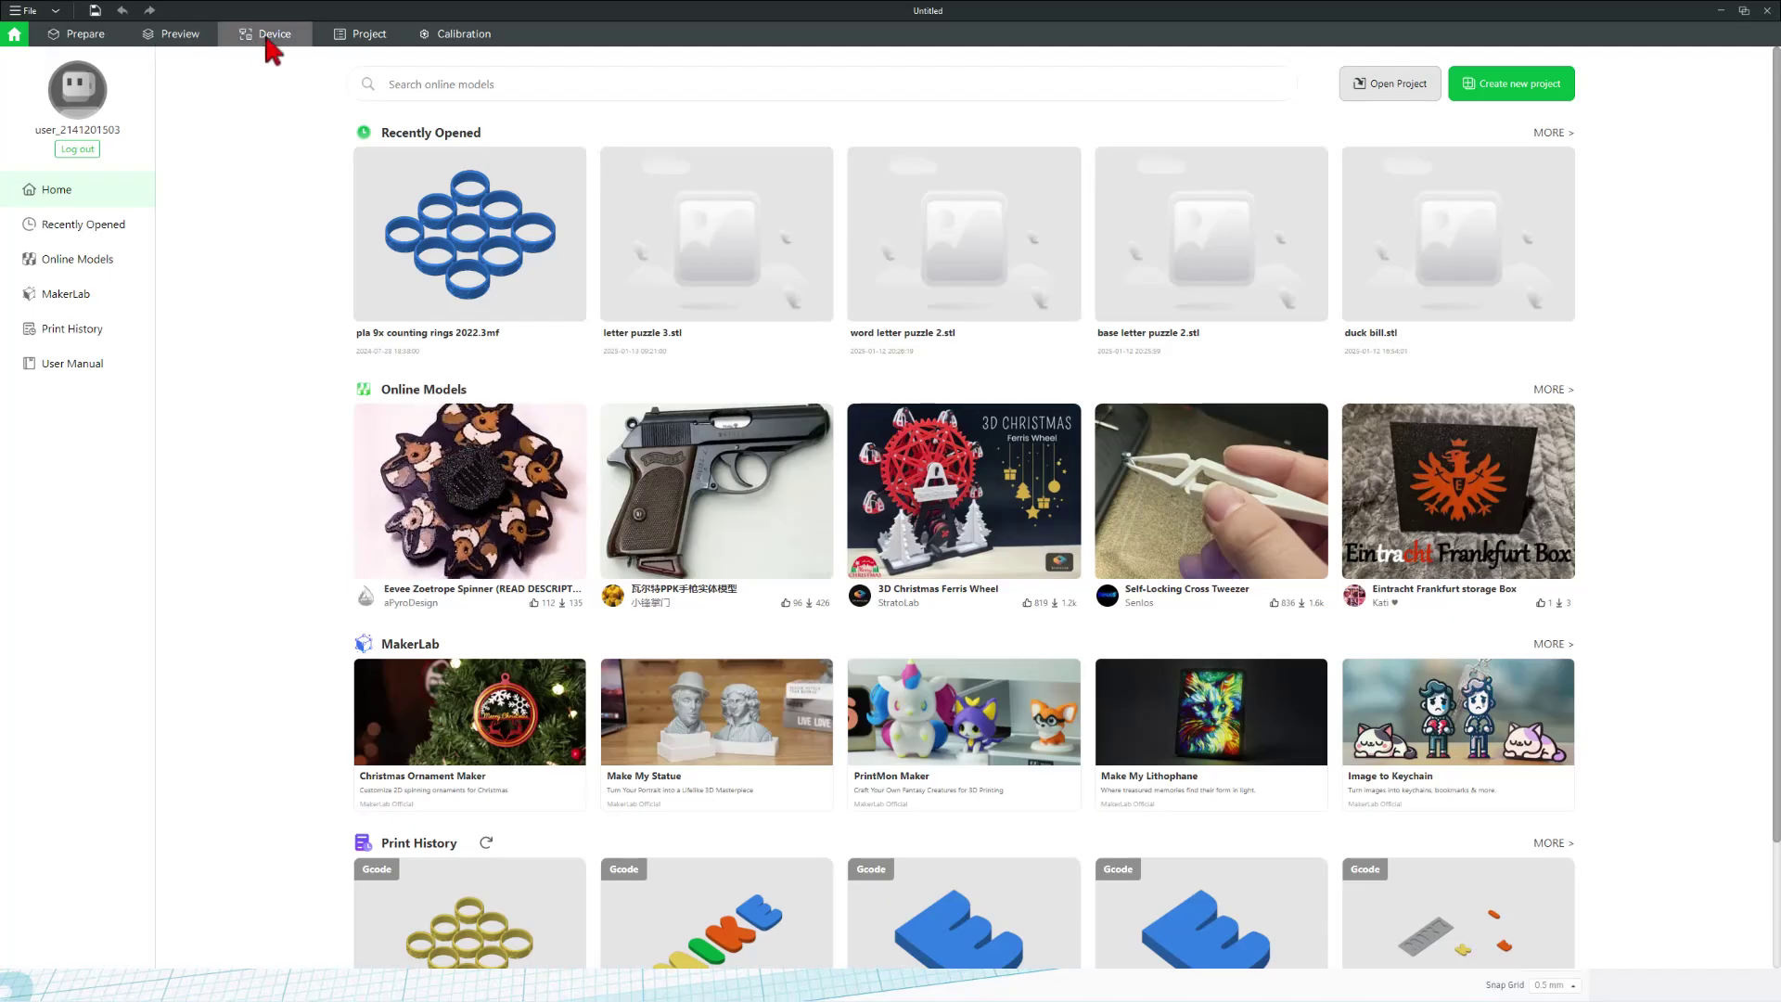
On the Device page, set AMS slot A4 to white Generic PLA.
click(269, 35)
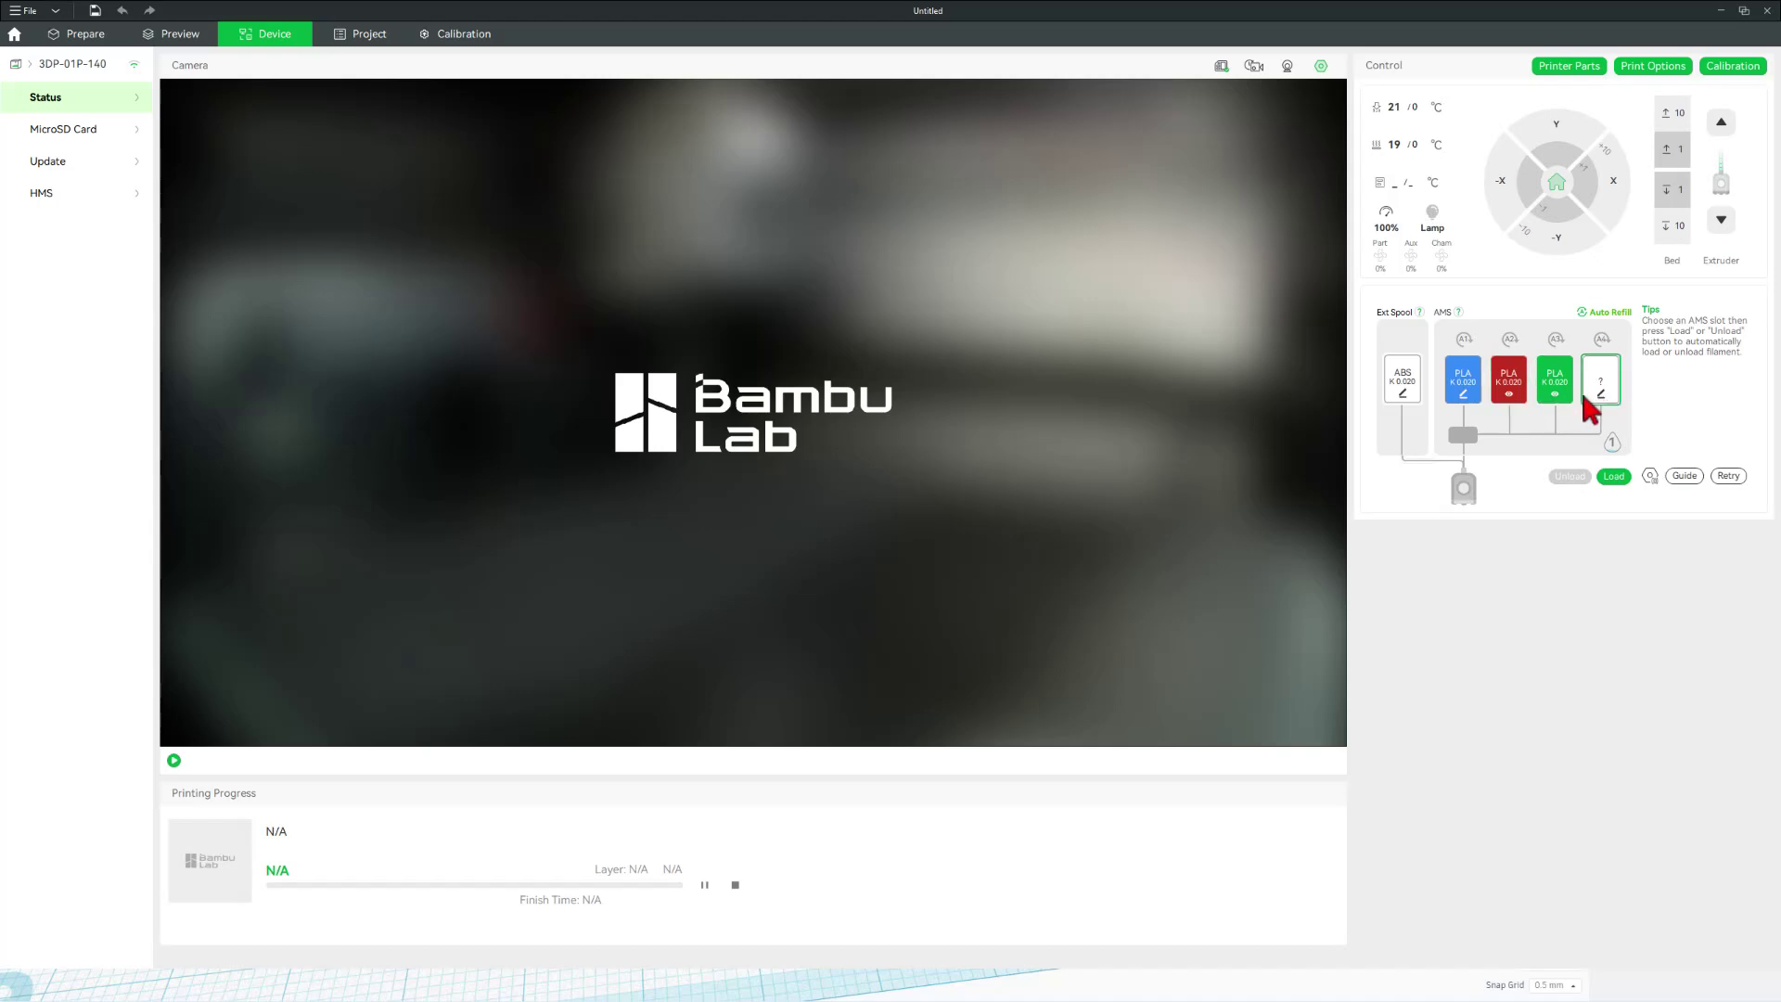
click(1597, 396)
click(1450, 286)
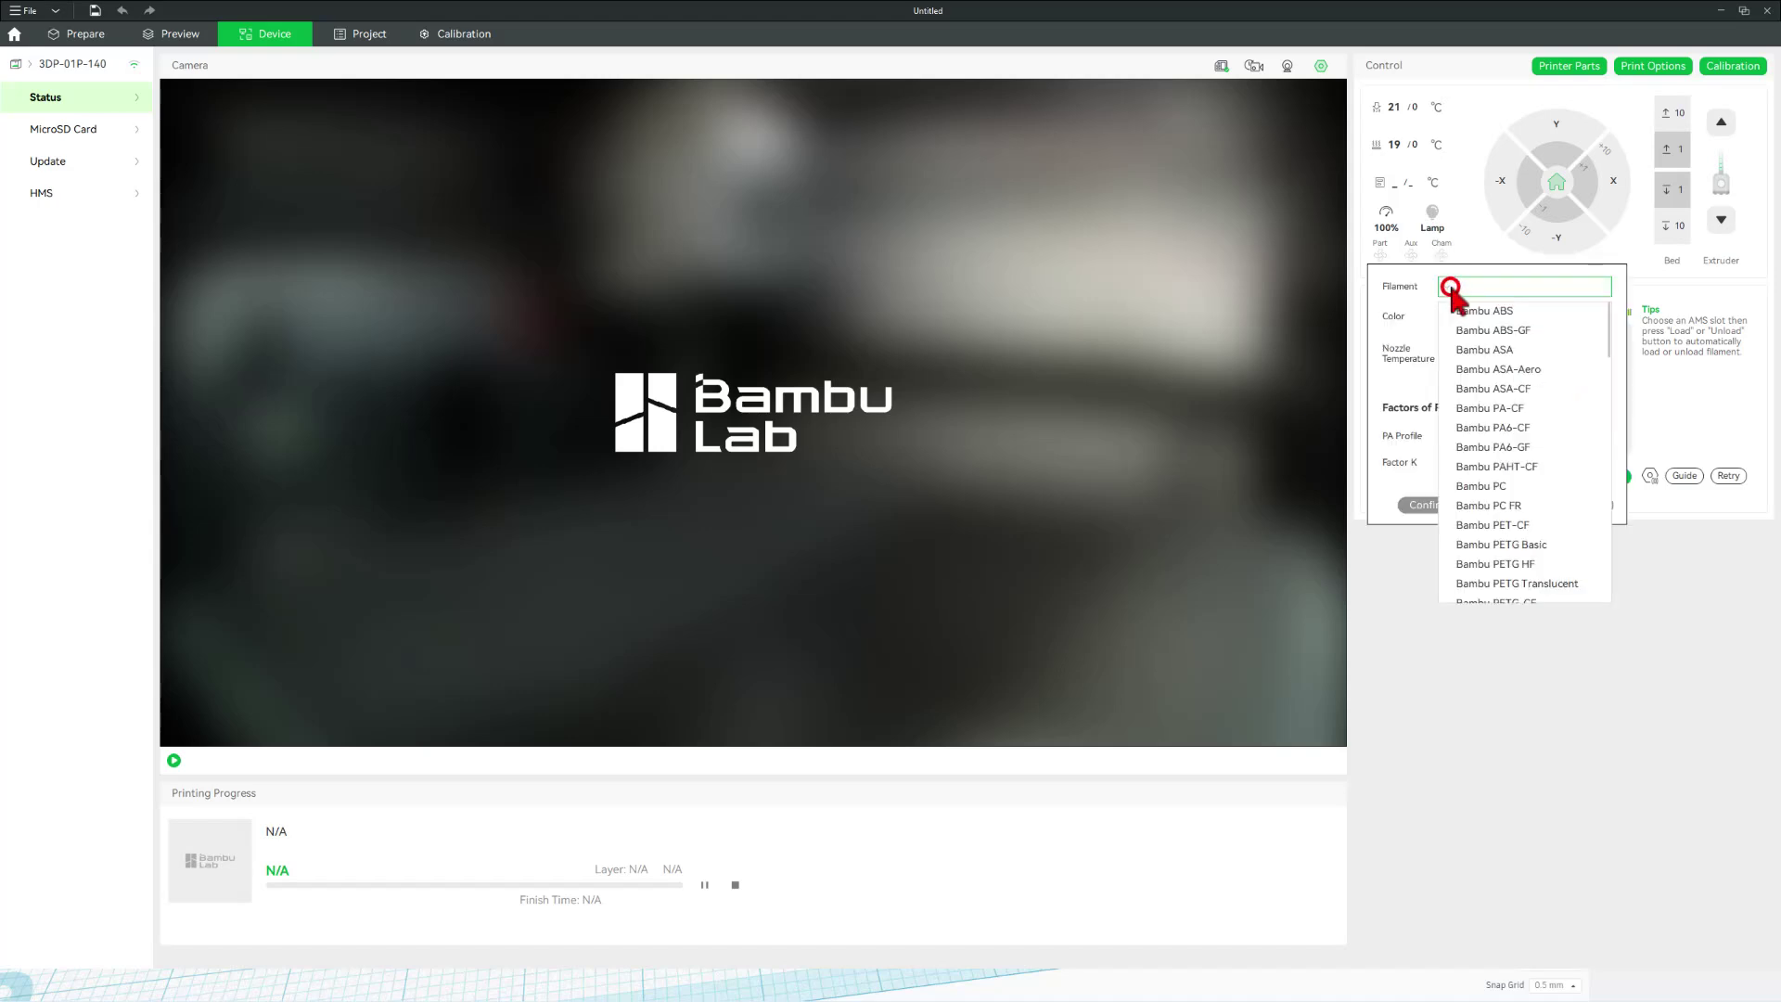
scroll(1528, 478, down, 12)
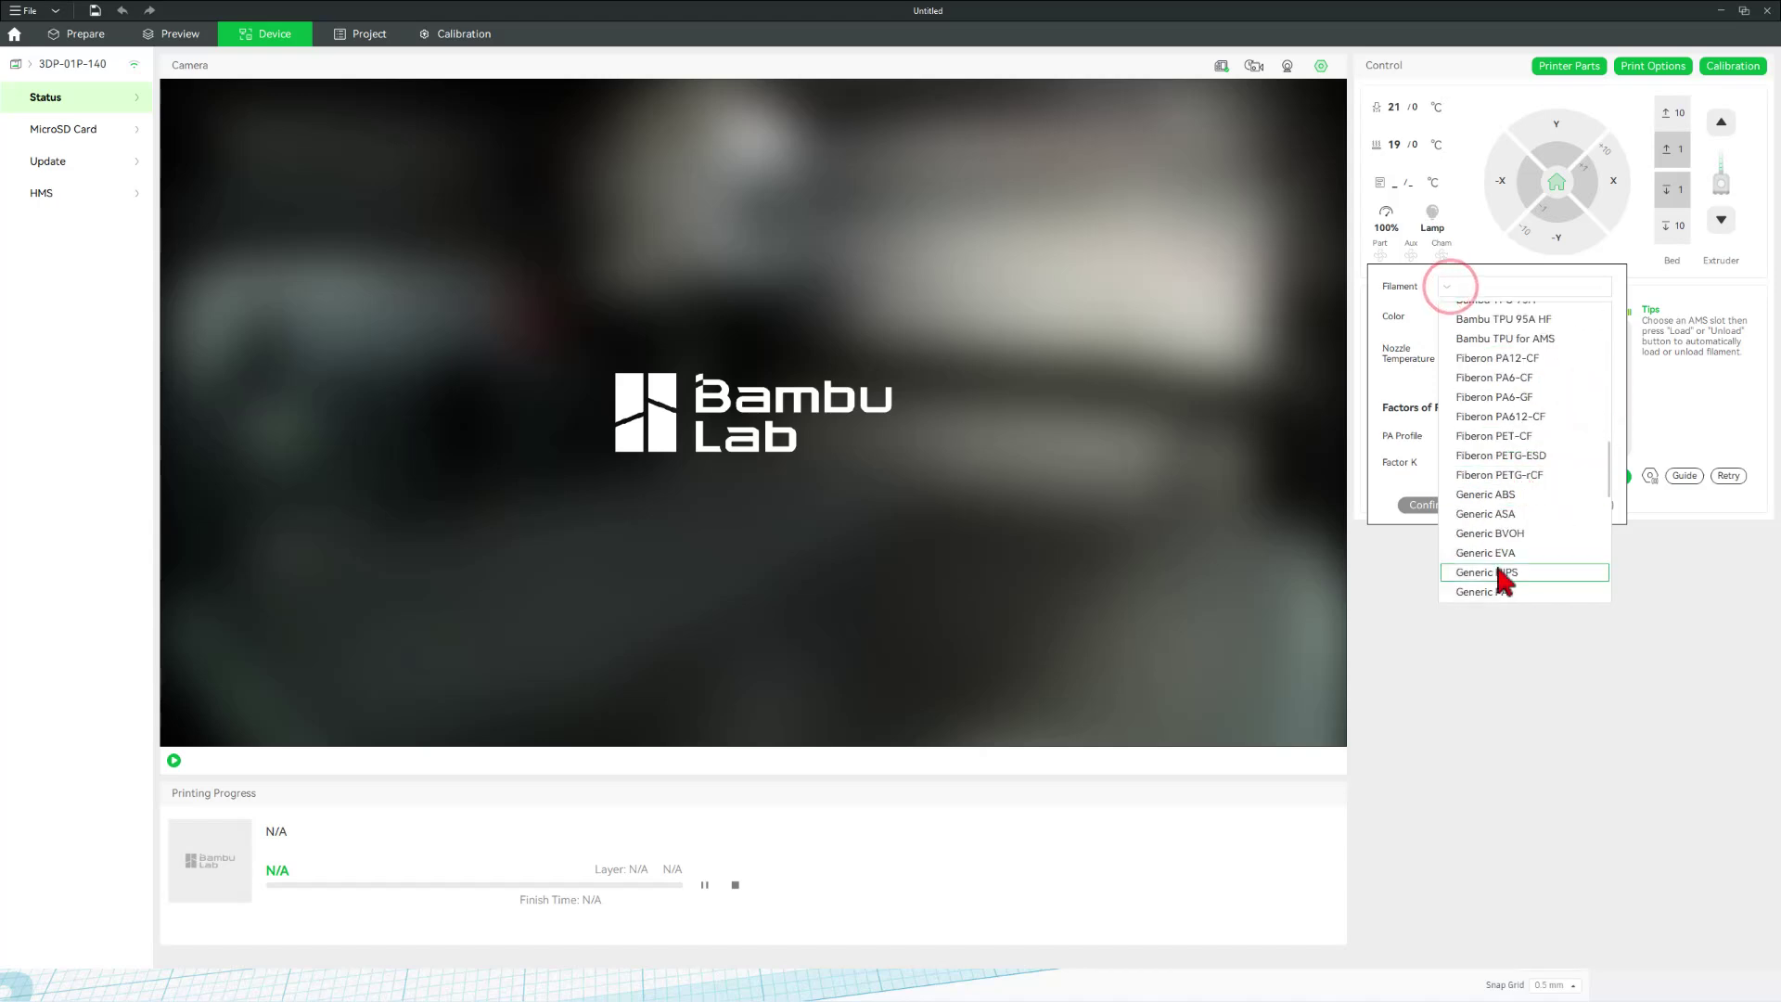
click(1487, 536)
click(1446, 316)
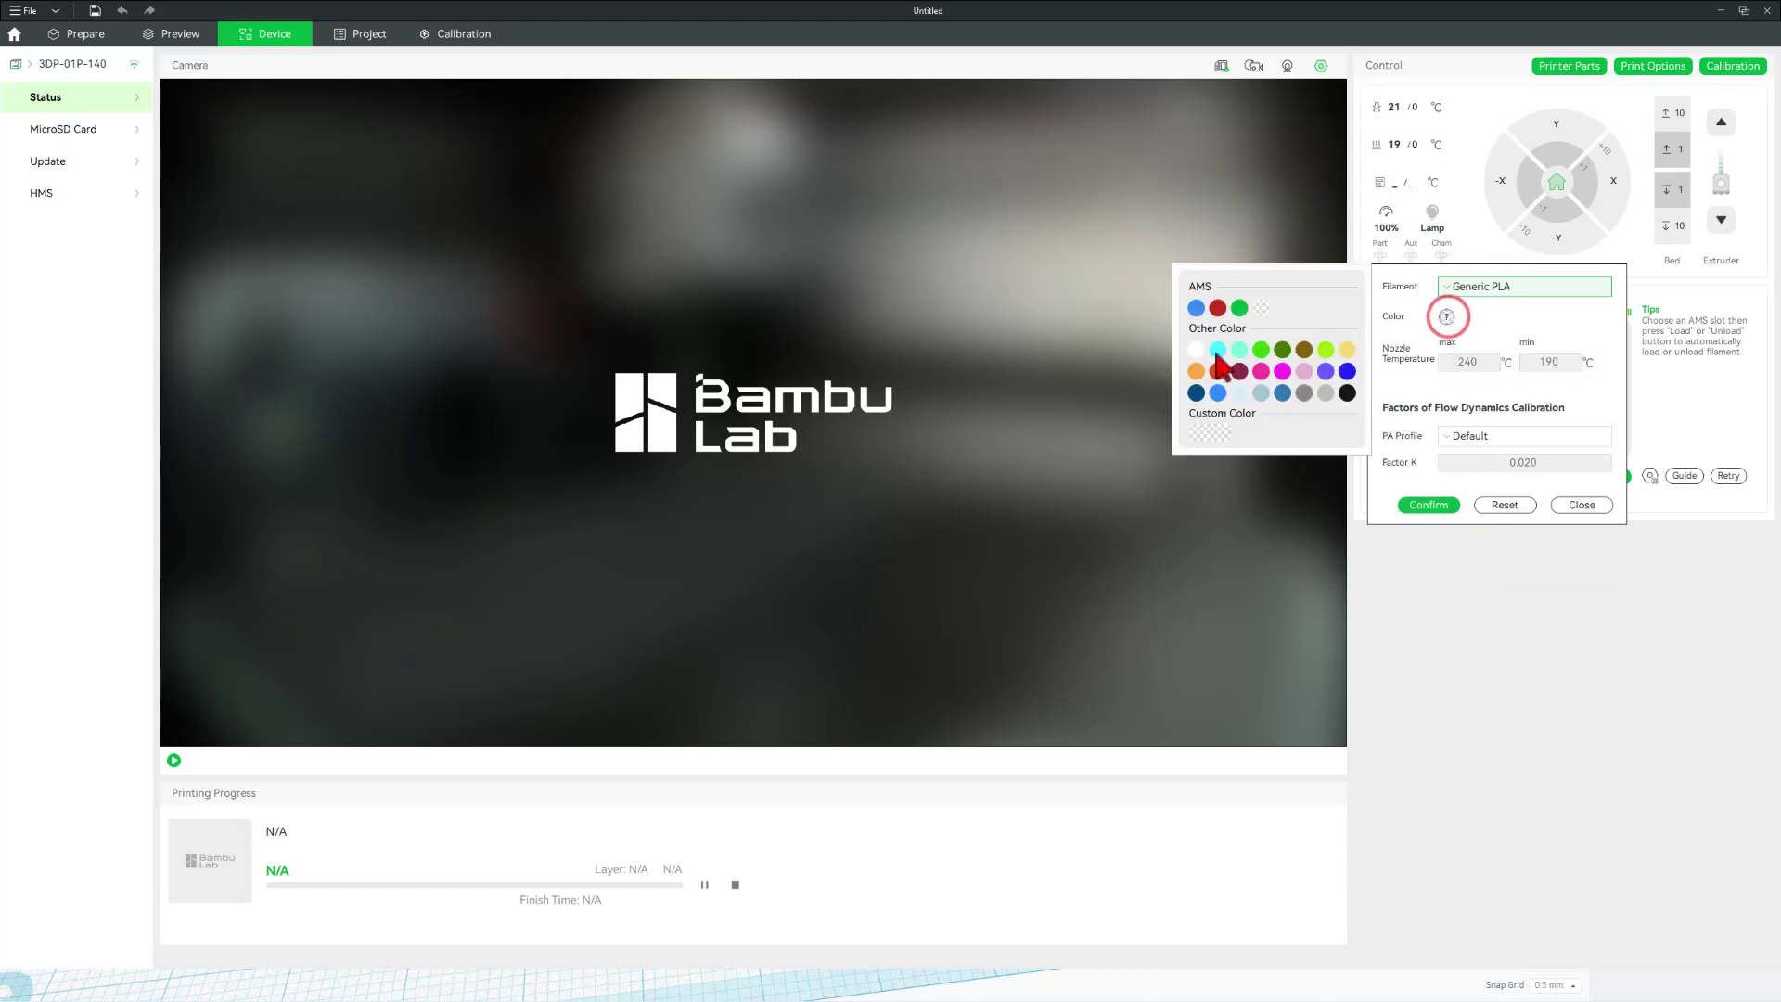
click(1196, 350)
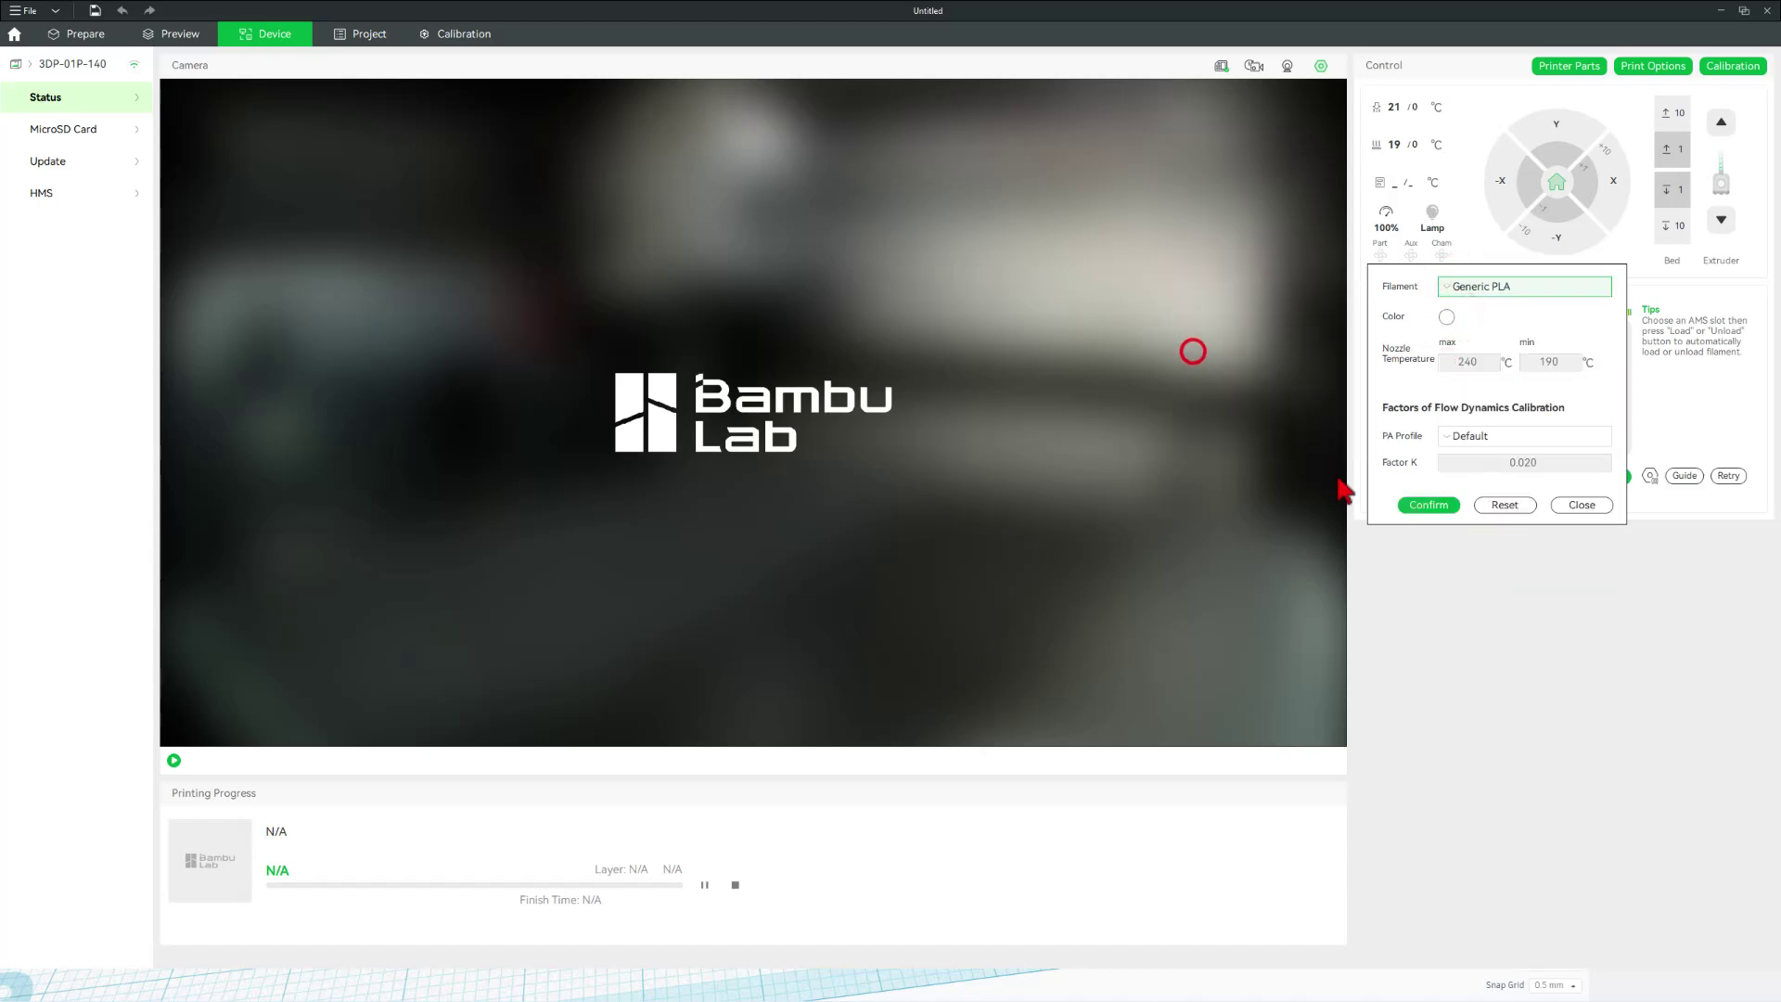
click(1424, 505)
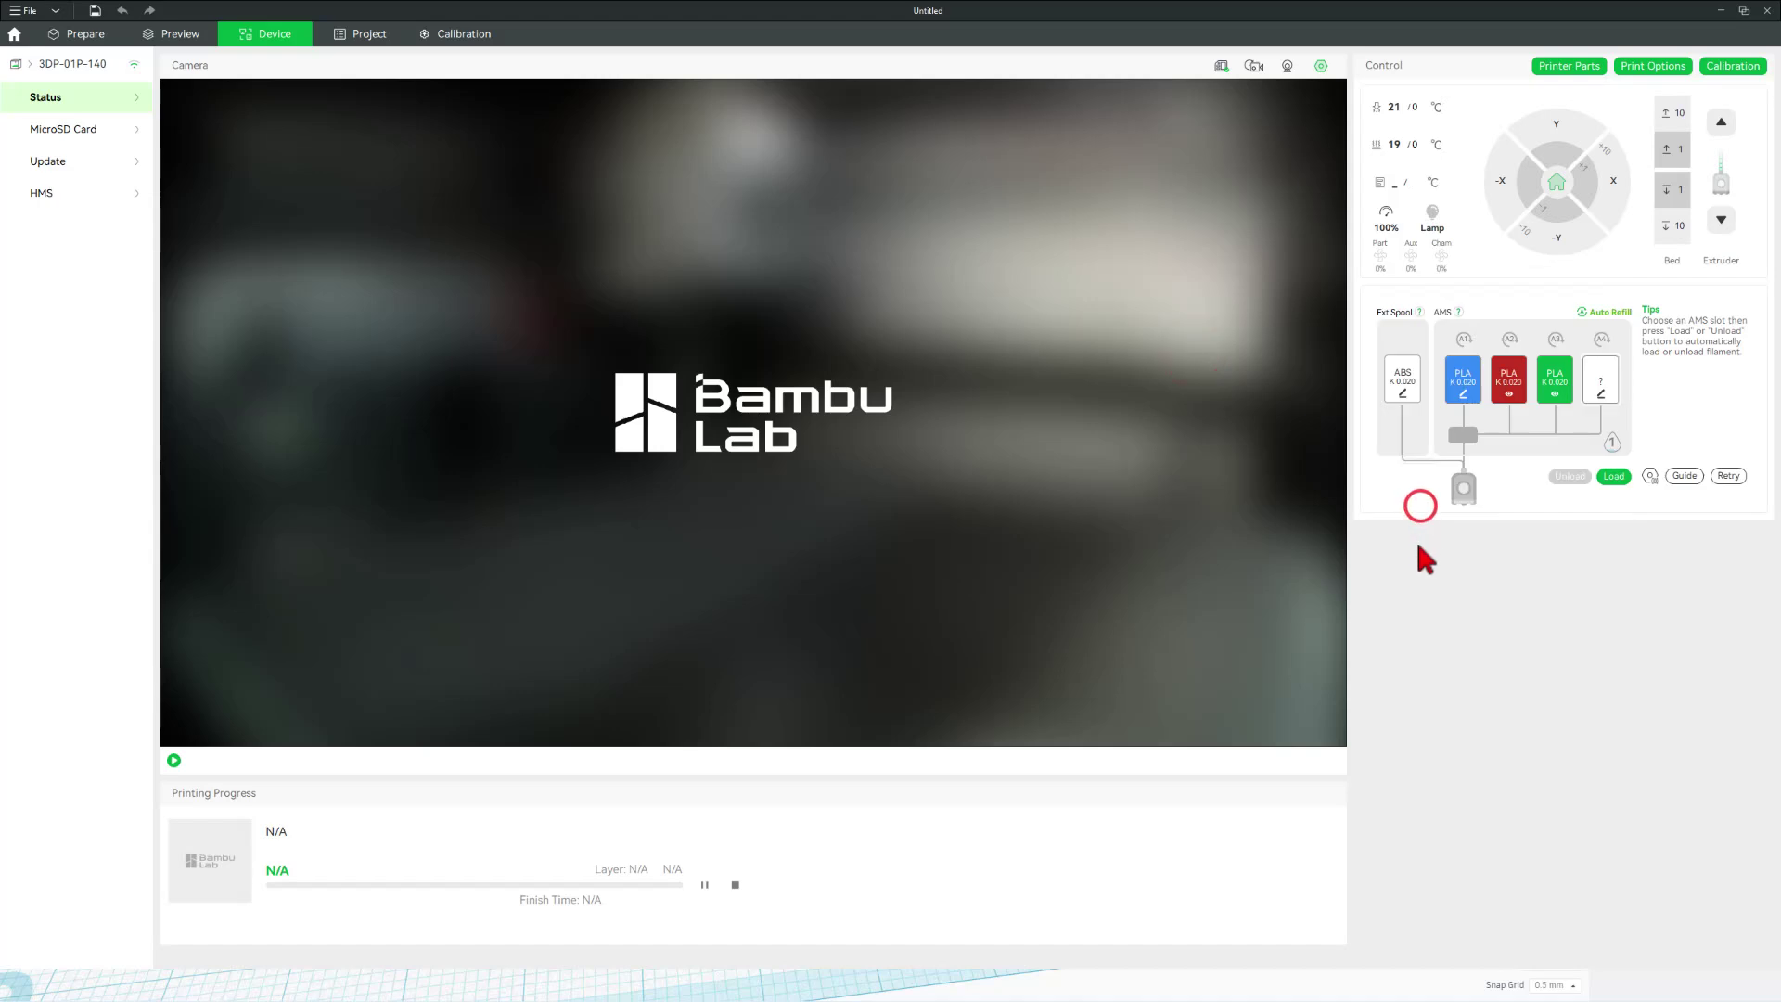
Add heart fidget body.stl and heart fidget words.stl to the plate as a single object.
click(85, 33)
click(691, 63)
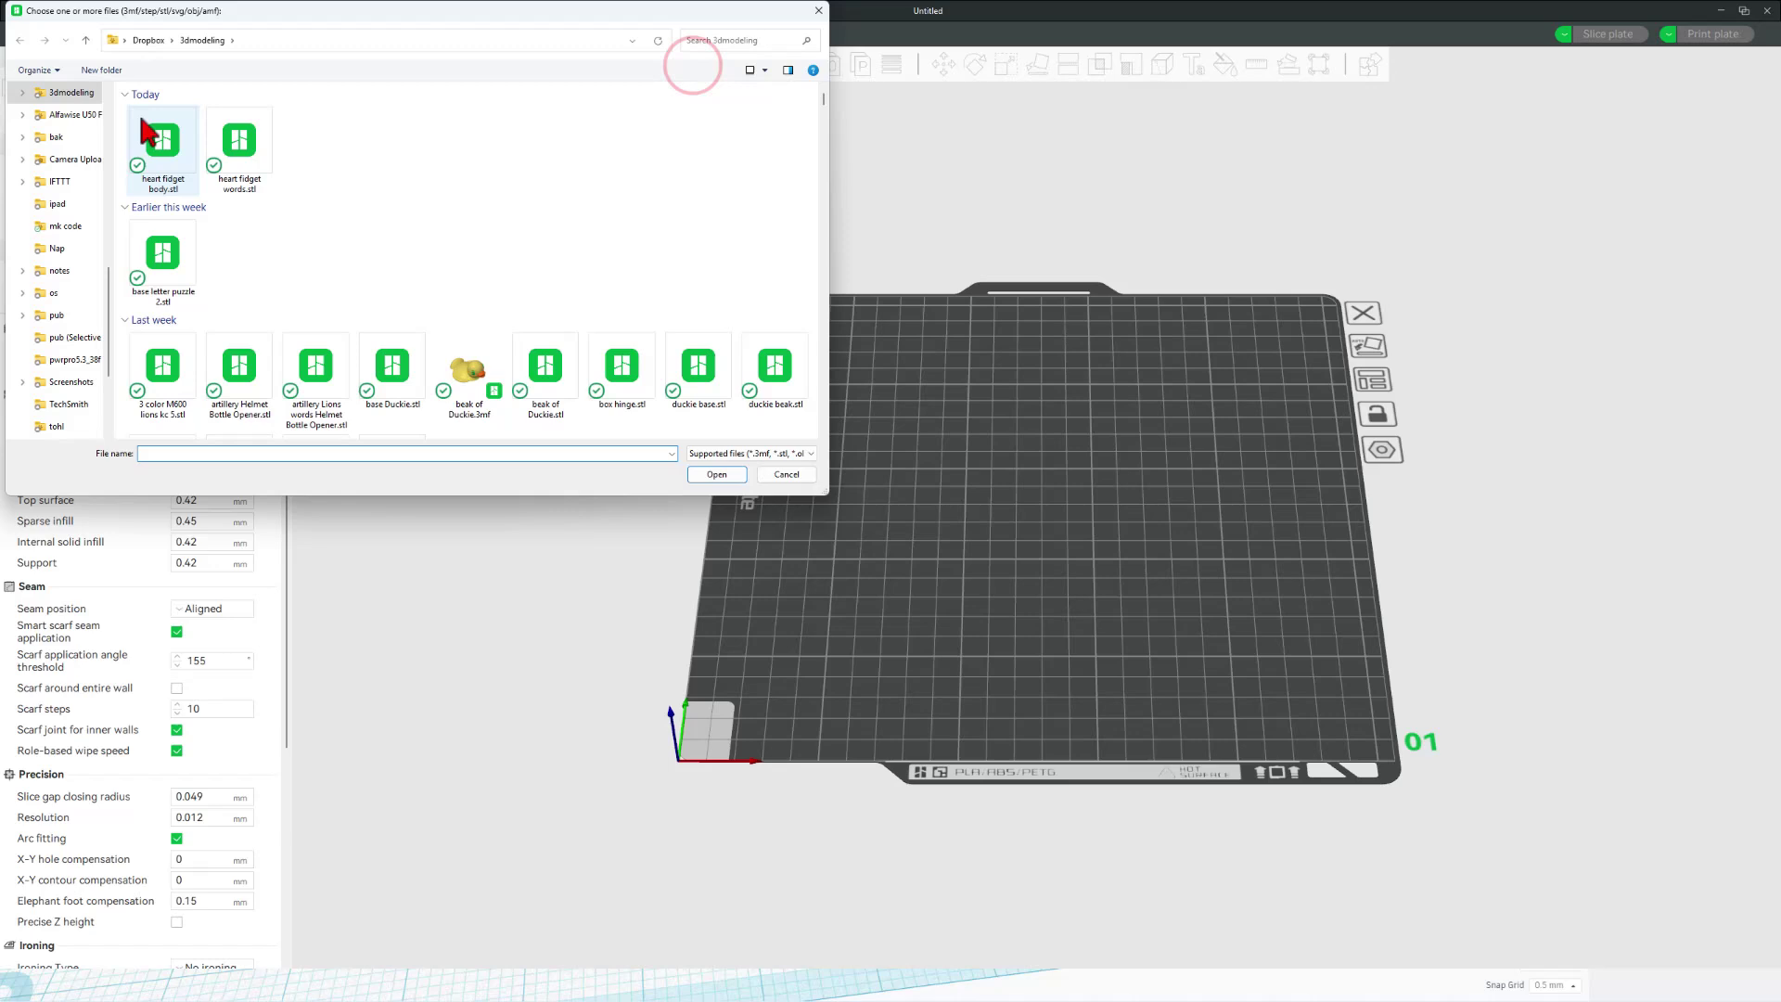
drag(351, 139, 161, 177)
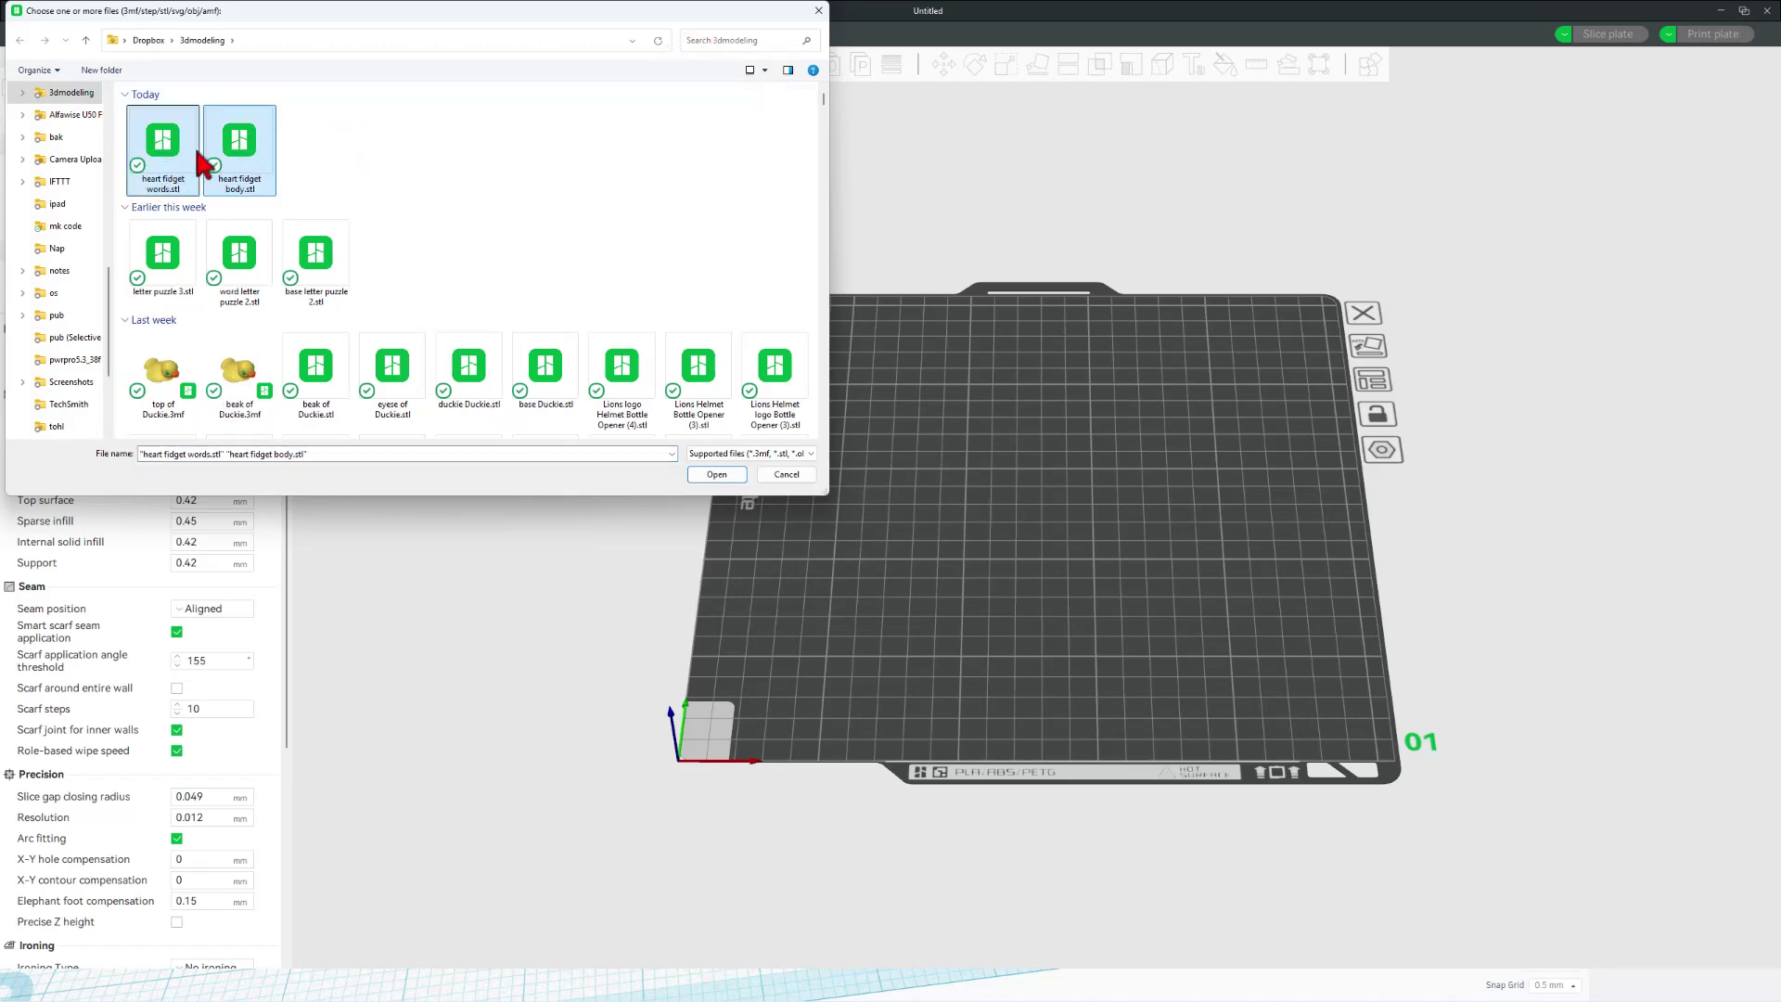
click(718, 475)
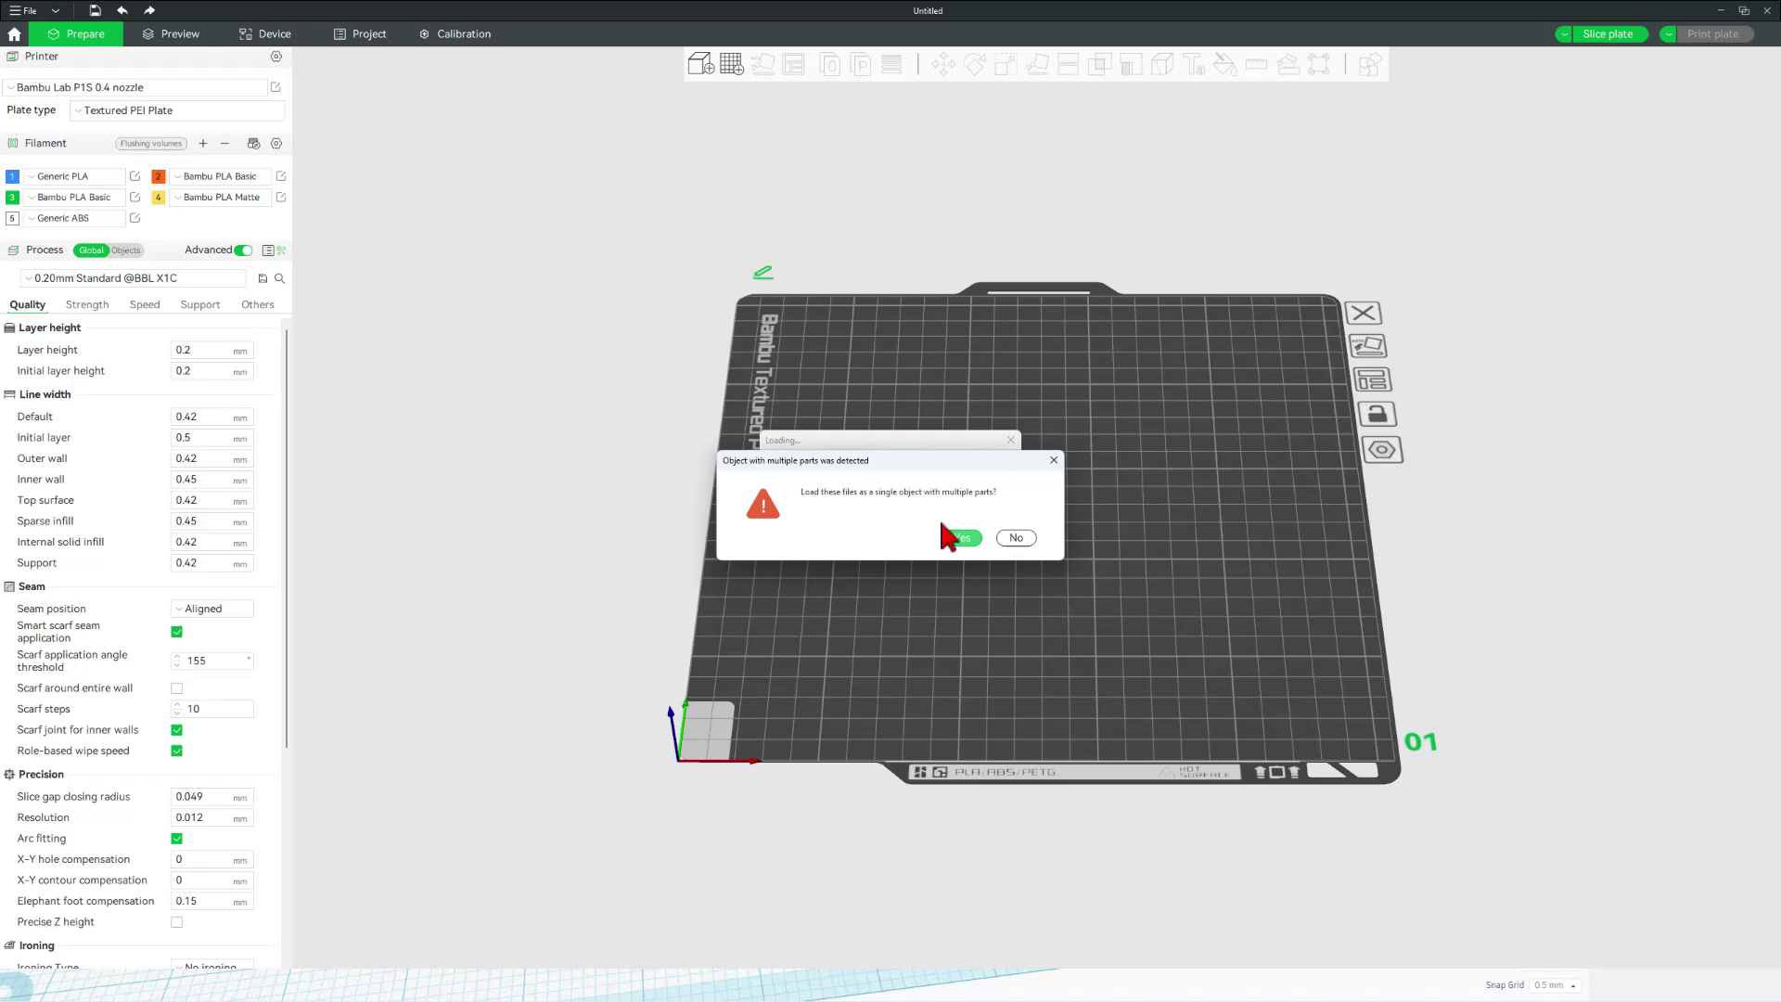
click(963, 538)
Resync the project filaments to match the spools currently loaded in the AMS.
scroll(594, 666, up, 3)
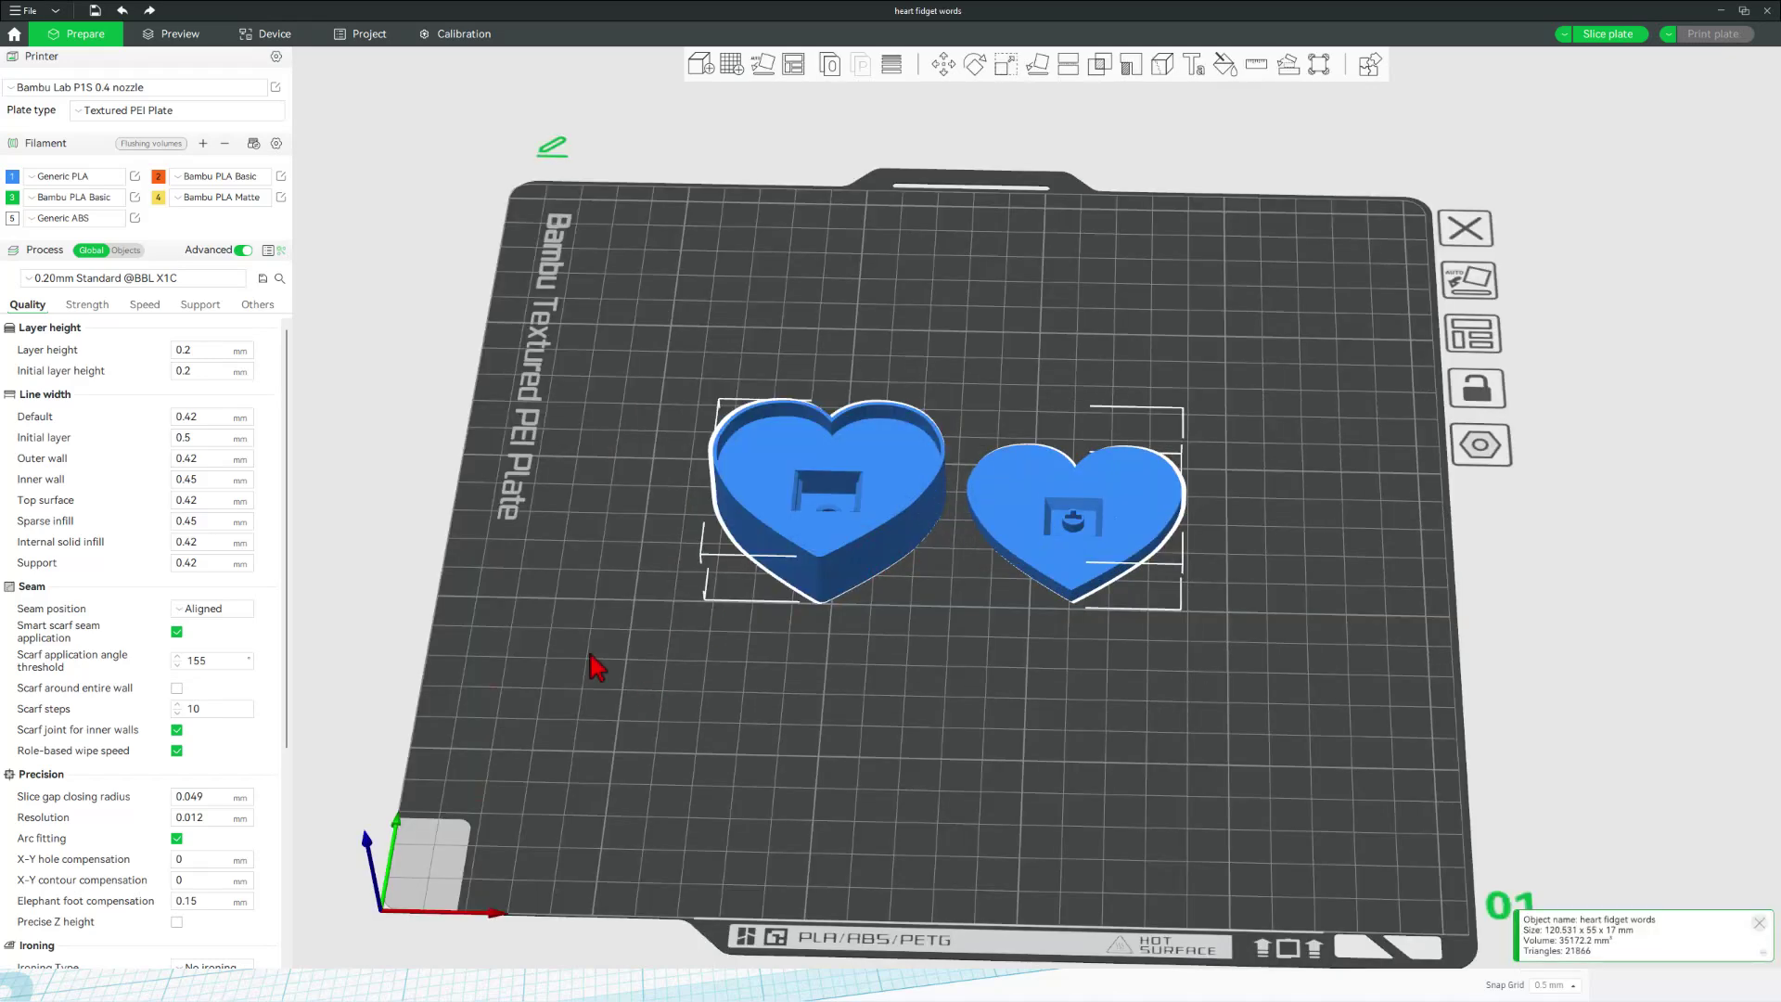
click(253, 142)
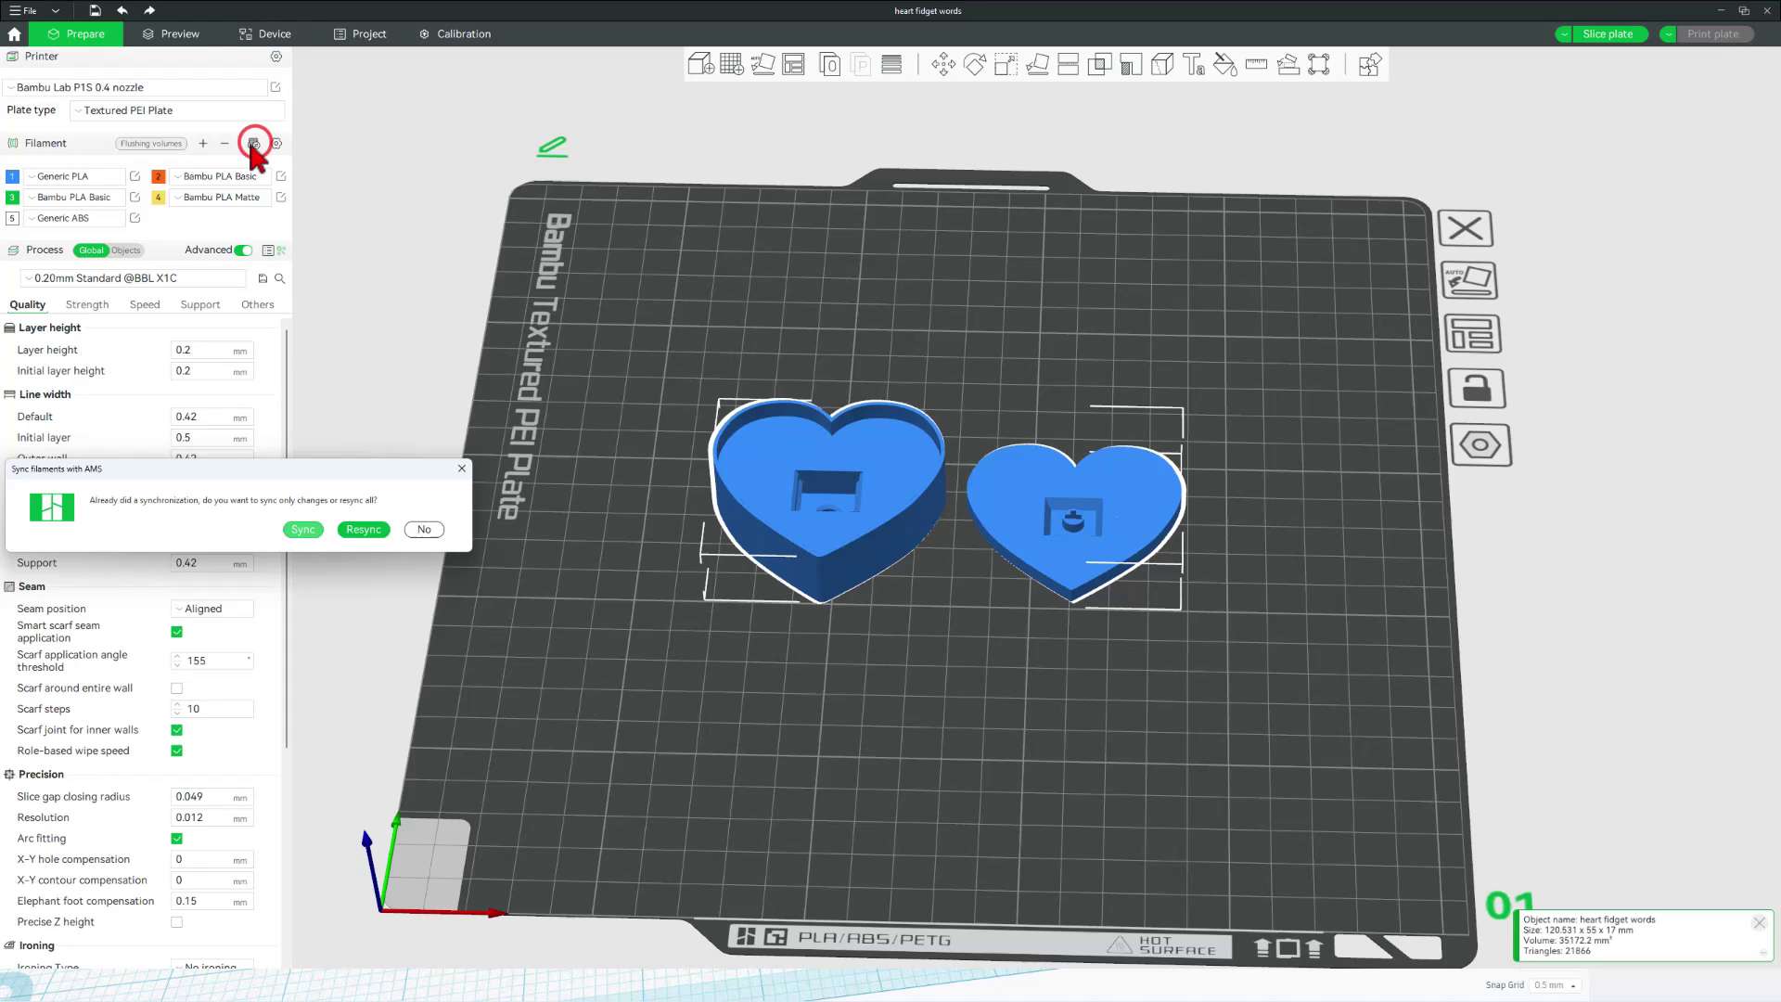
click(362, 530)
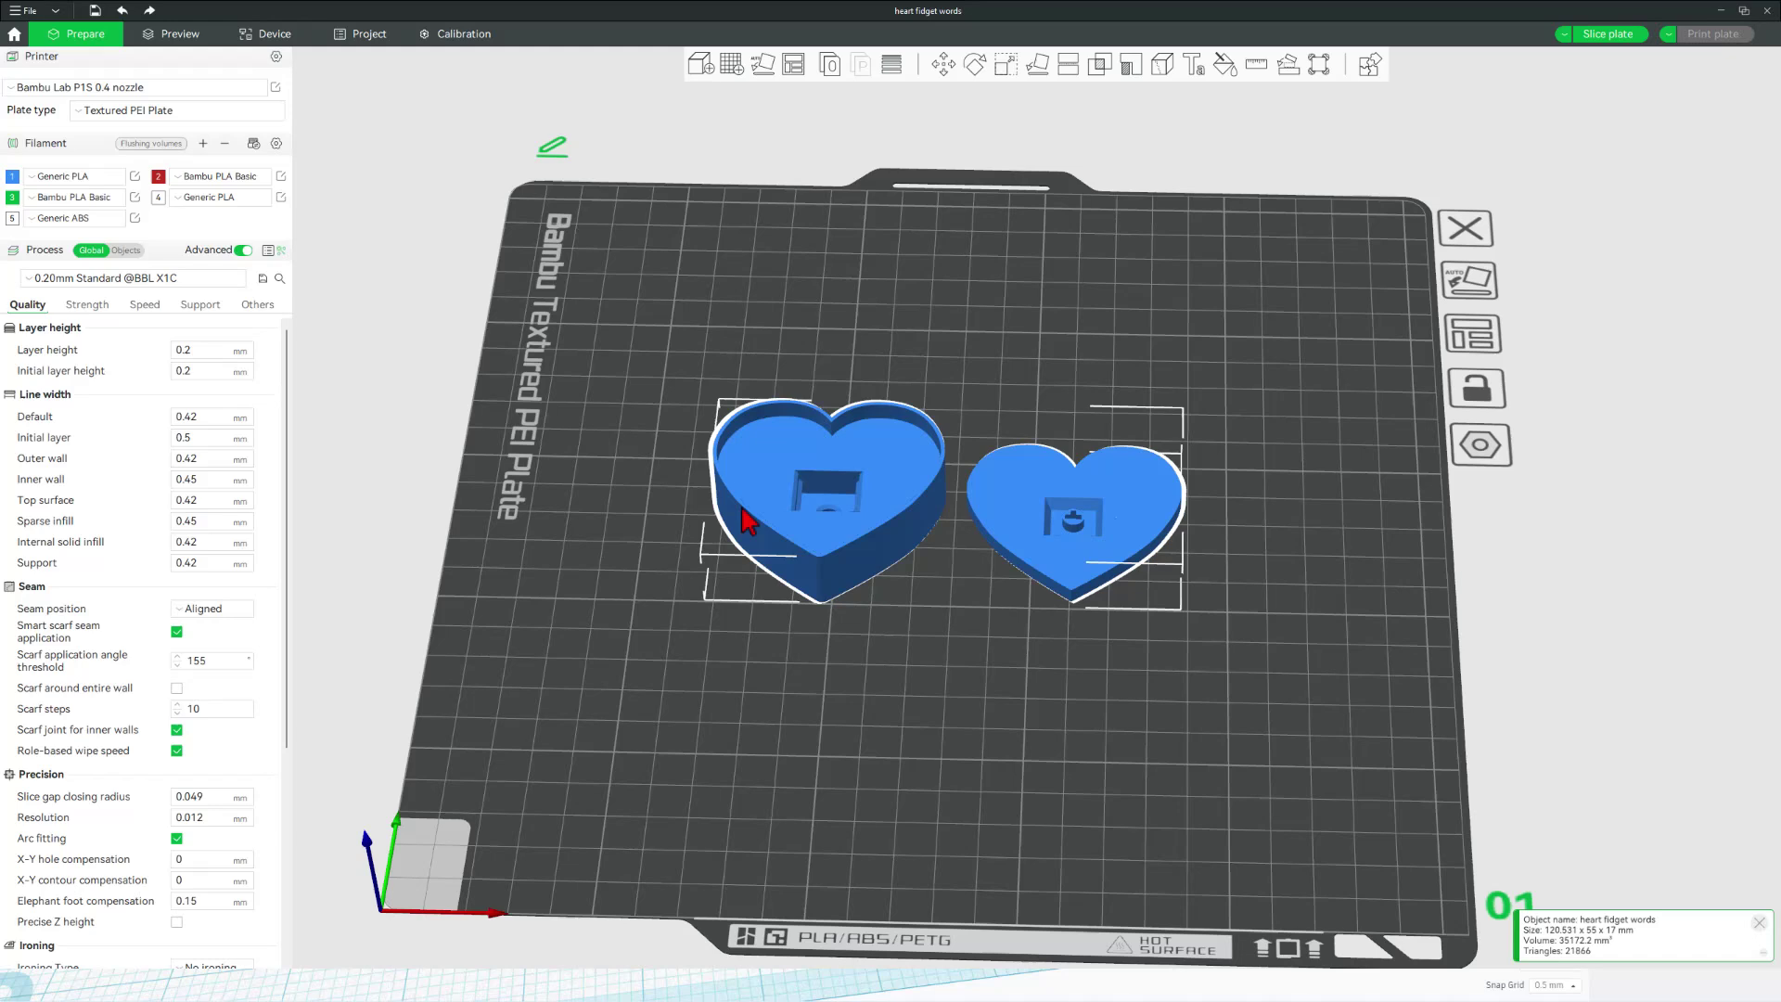
Assign red filament 2 to heart fidget body.stl and white filament 4 to heart fidget words.stl.
click(126, 250)
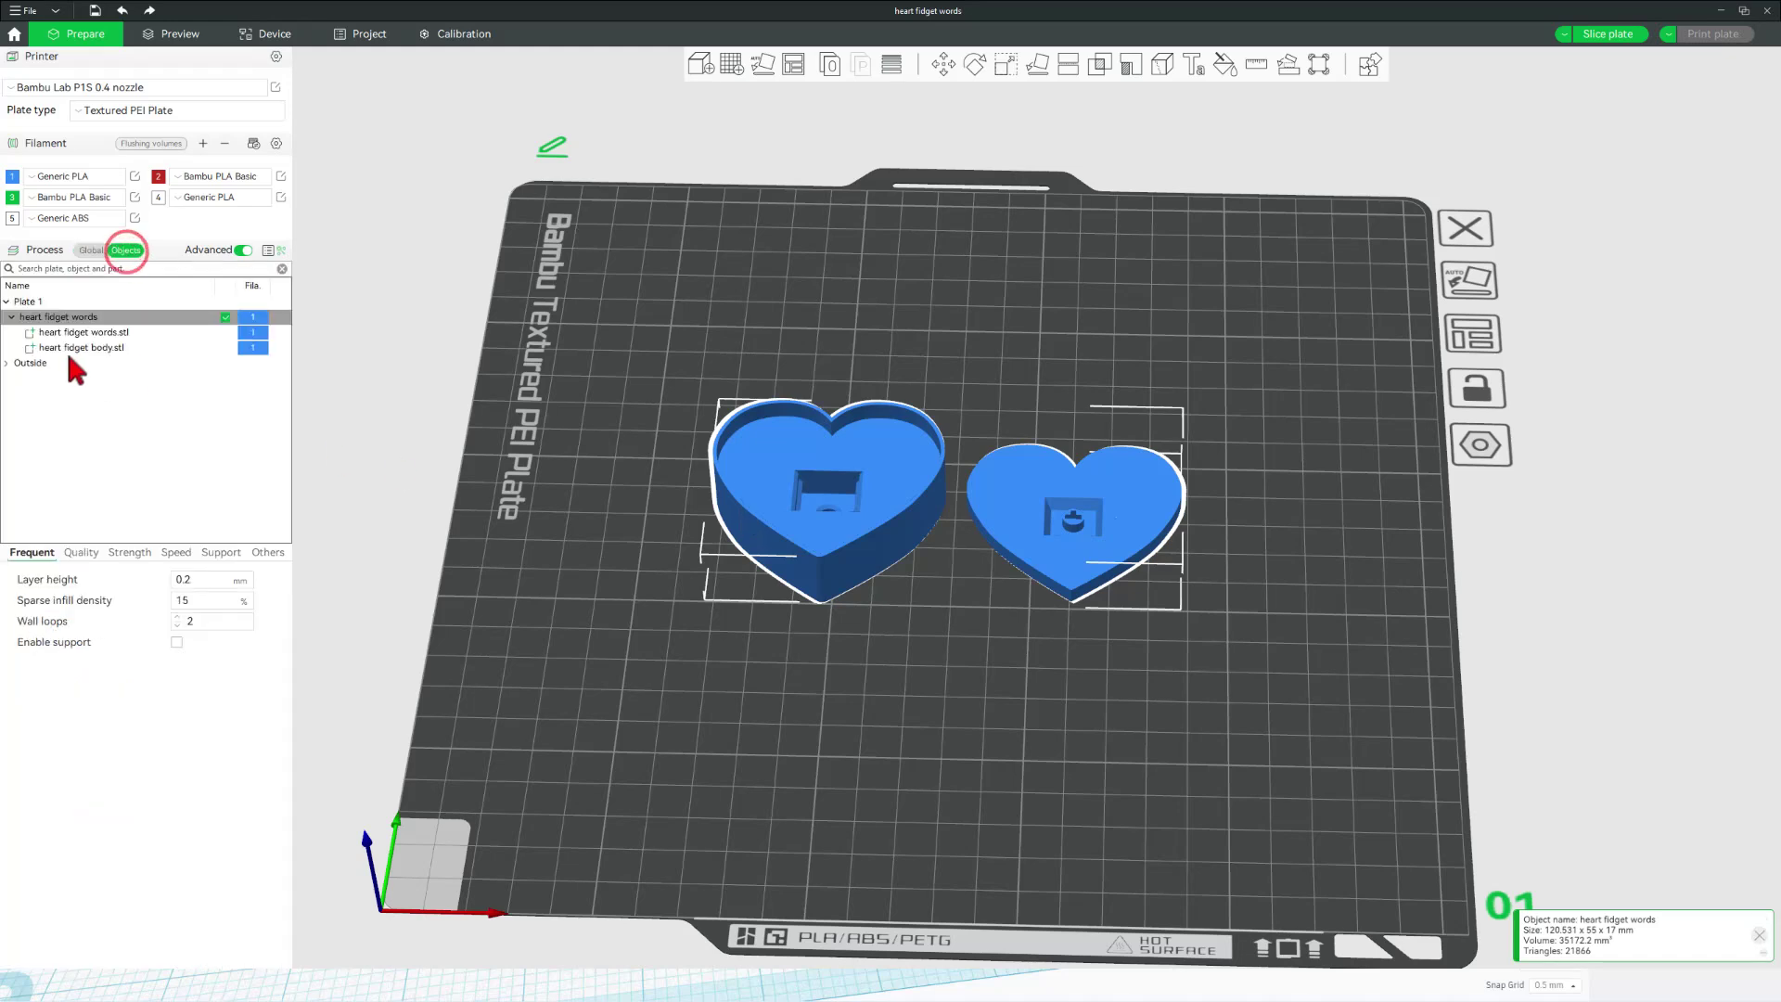
click(99, 347)
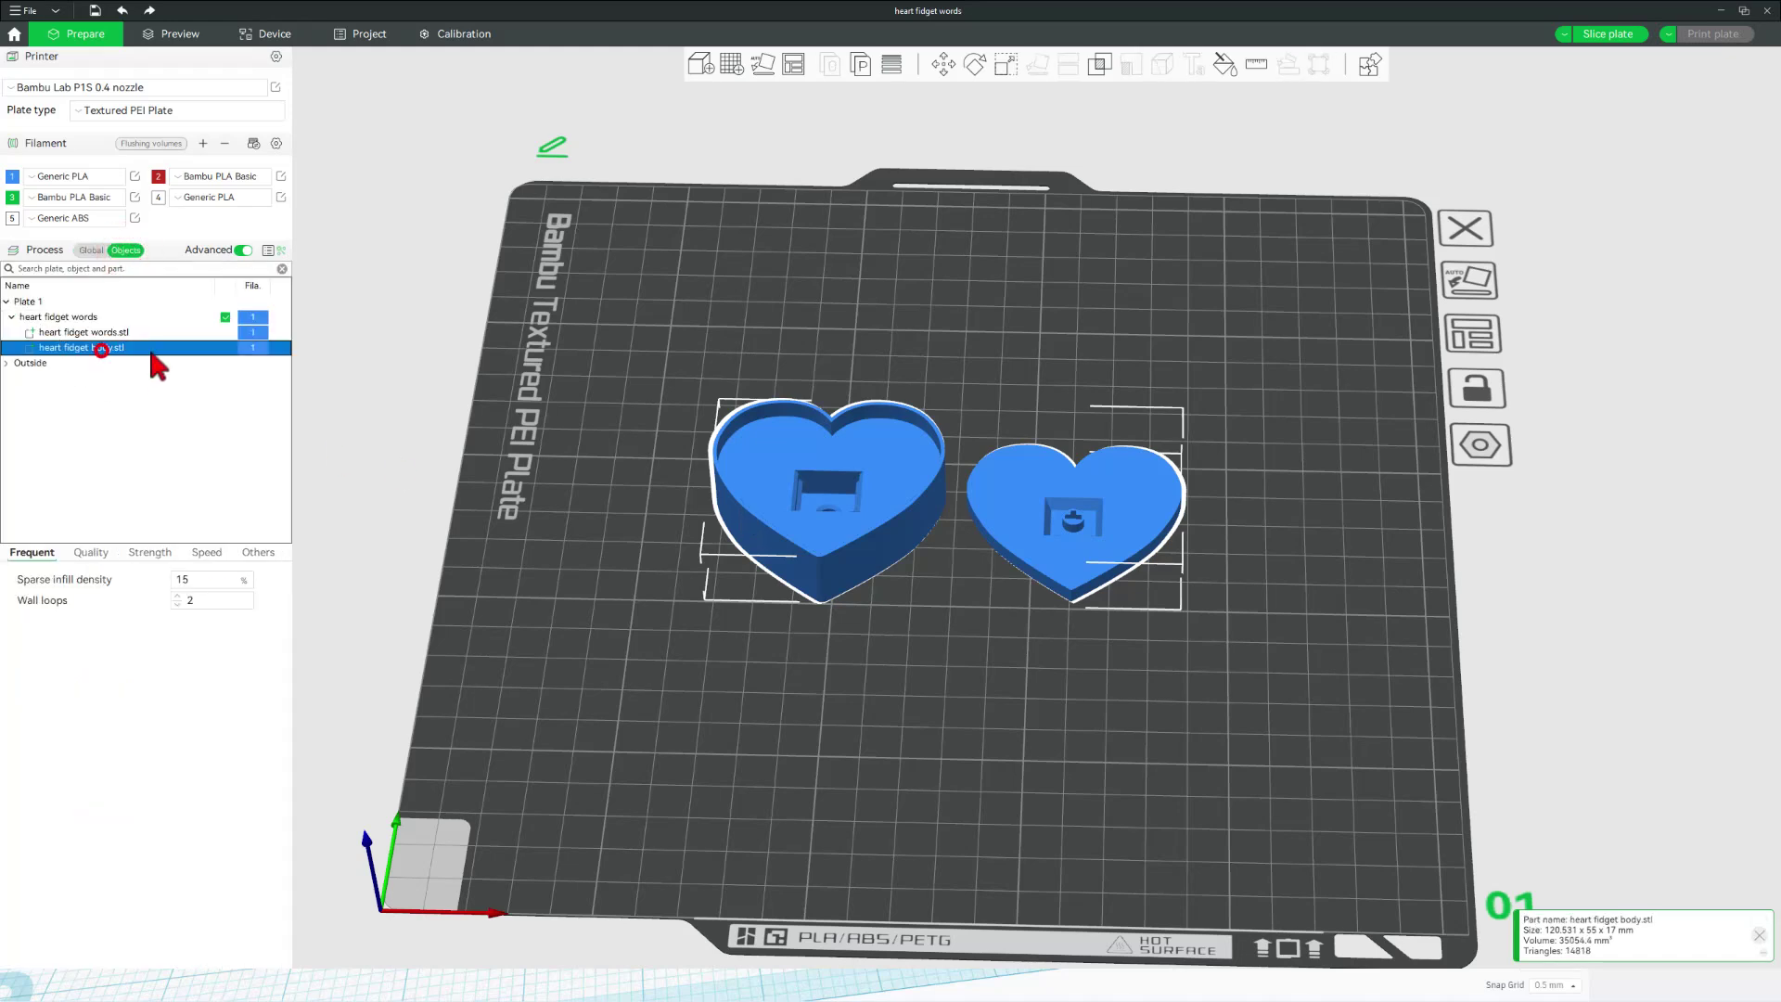
click(261, 348)
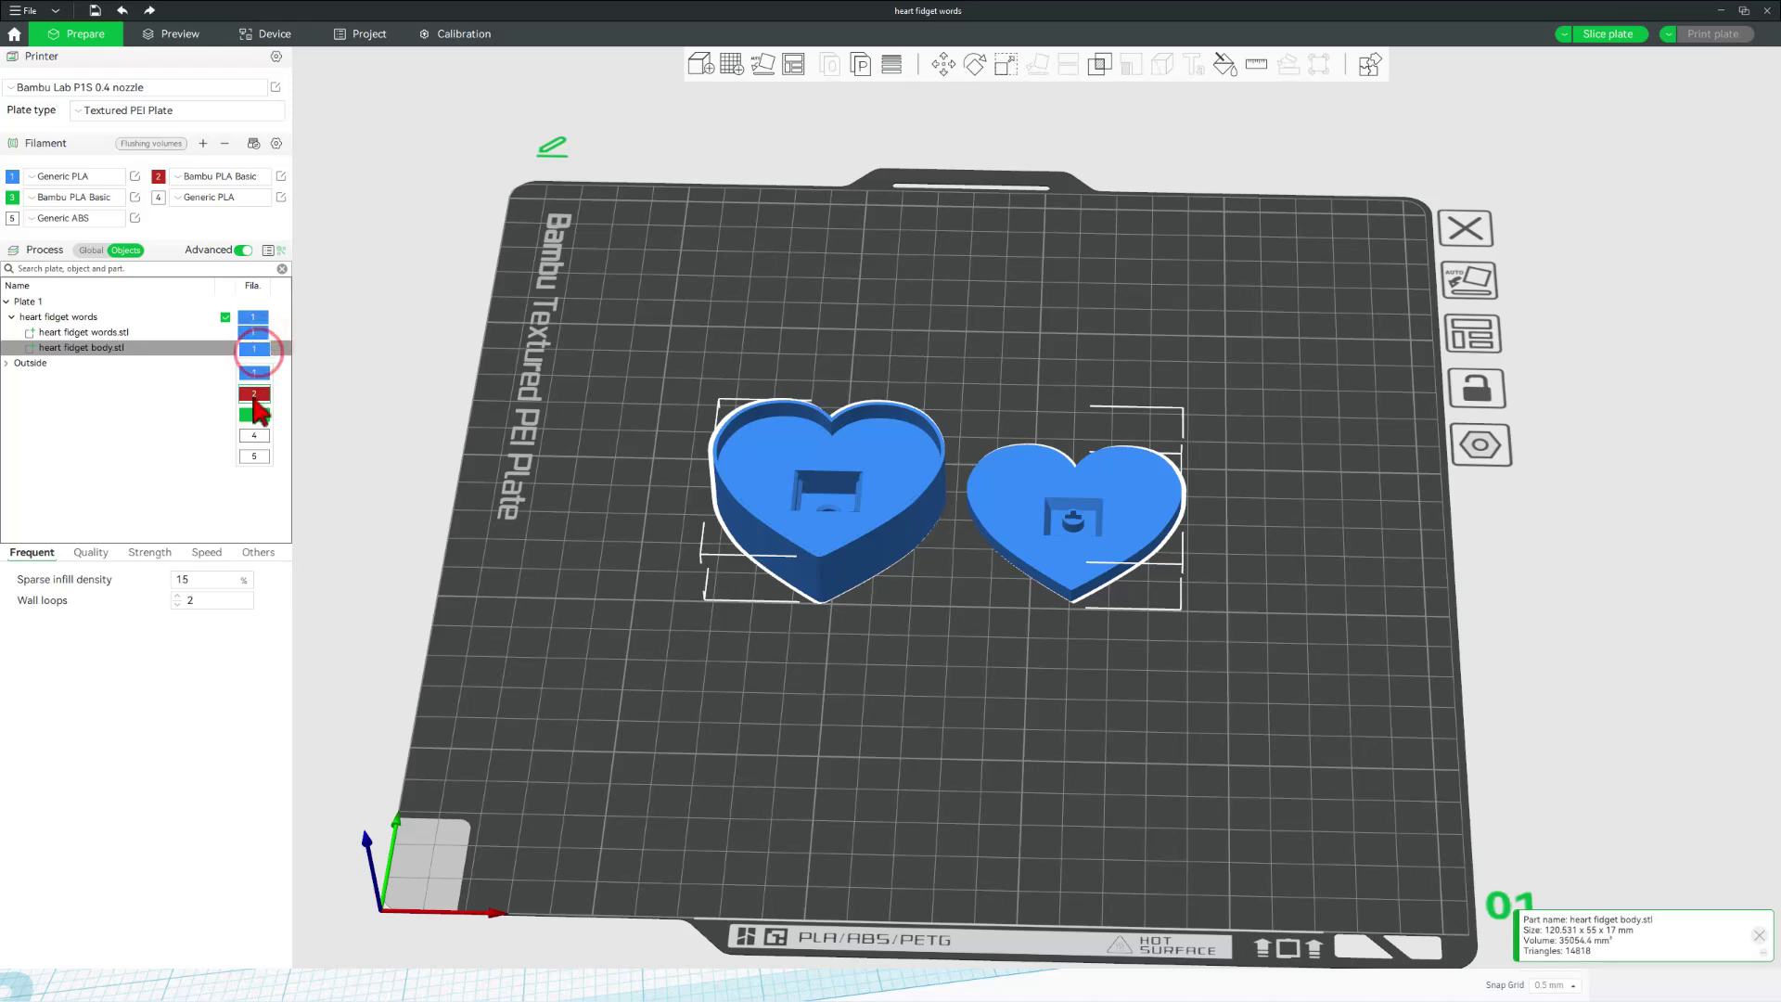
click(252, 397)
click(192, 332)
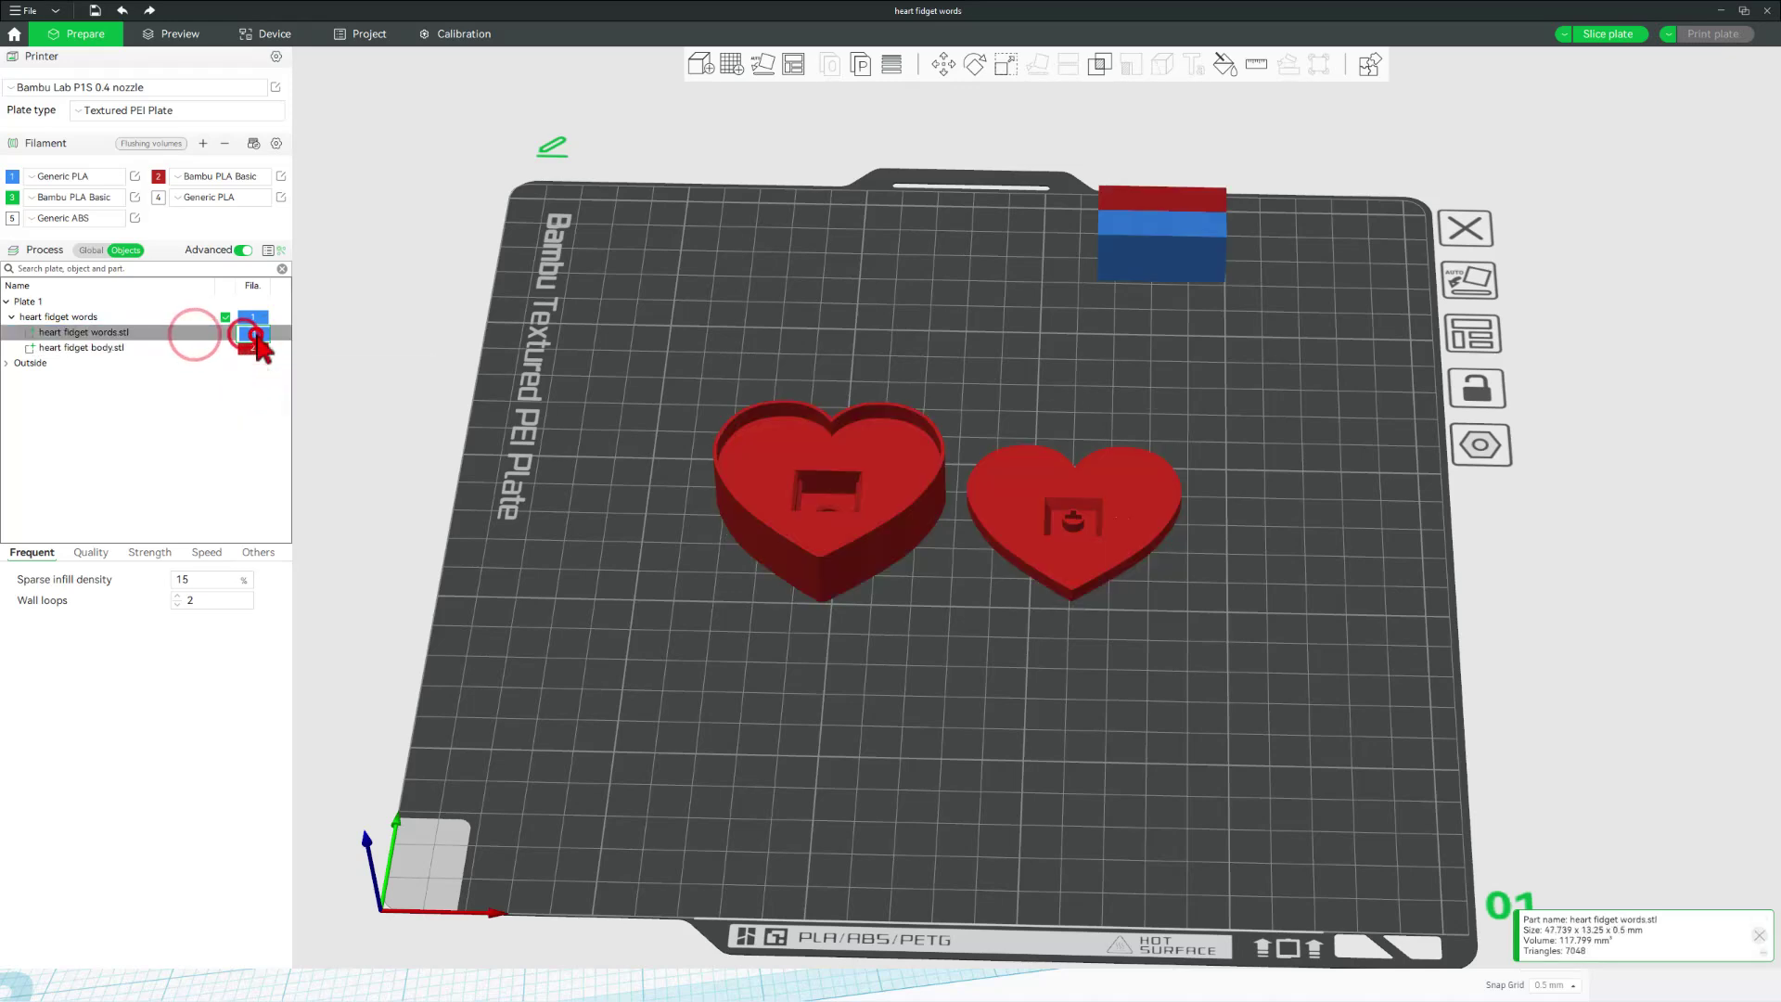
click(254, 332)
click(253, 420)
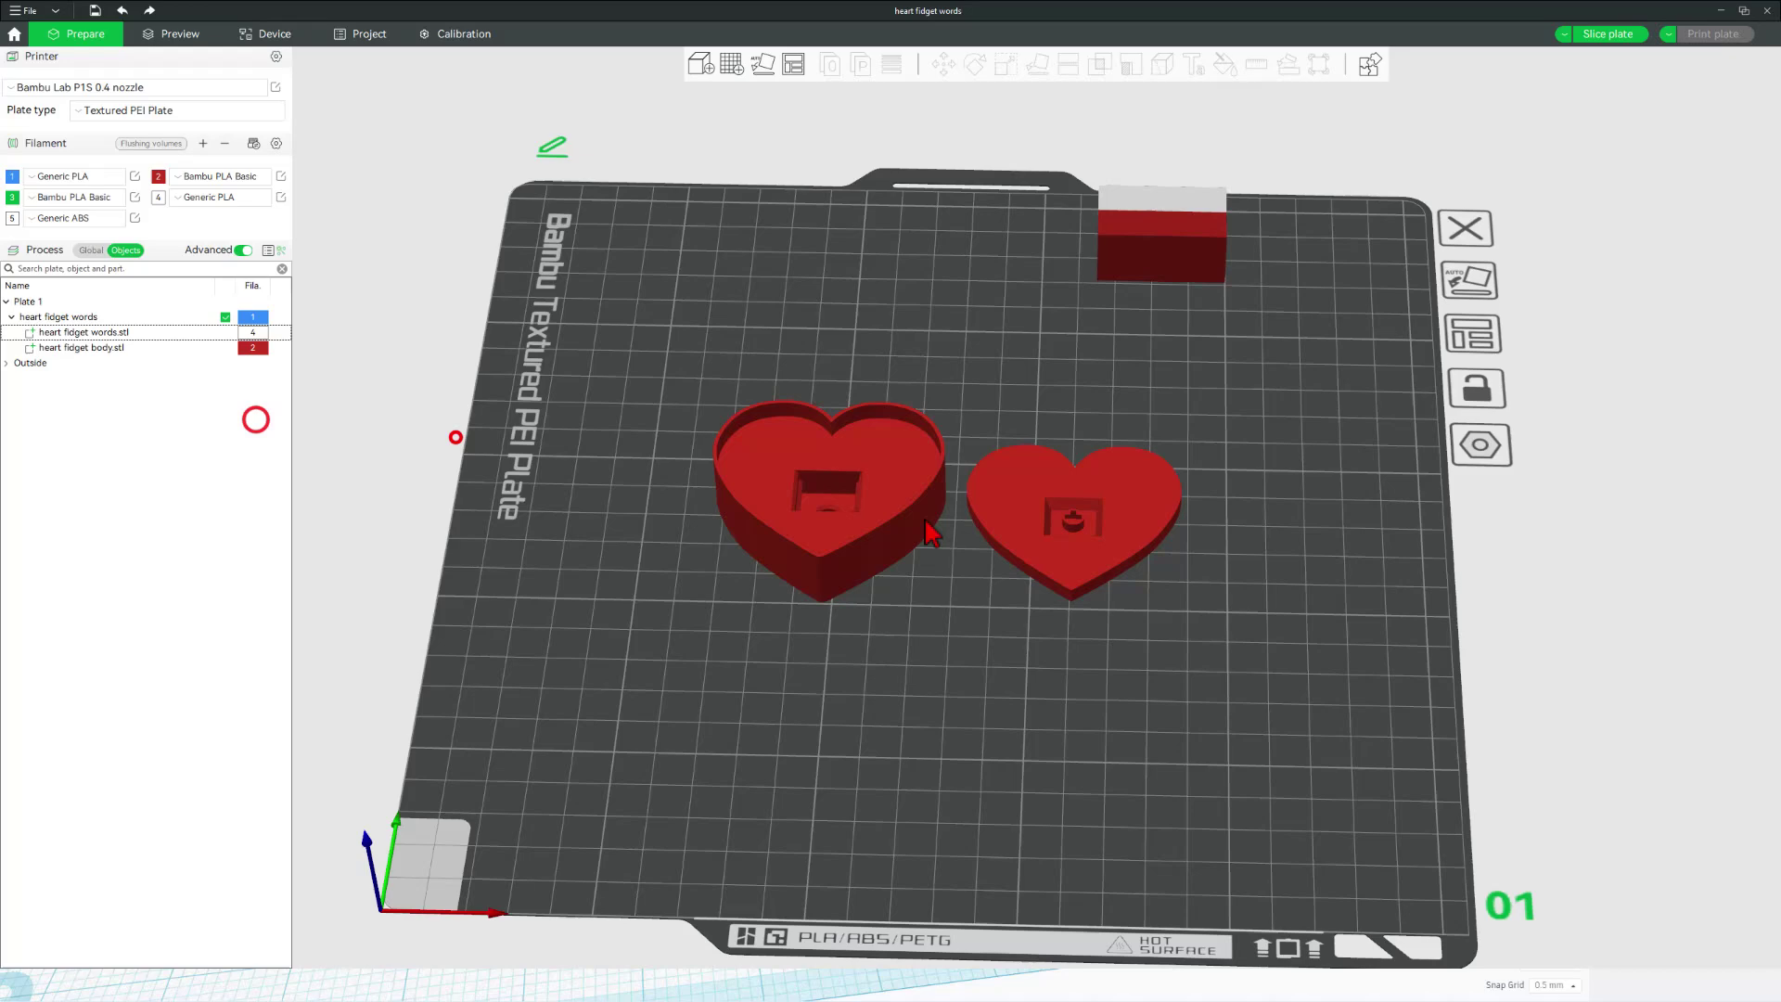
key(2)
key(0)
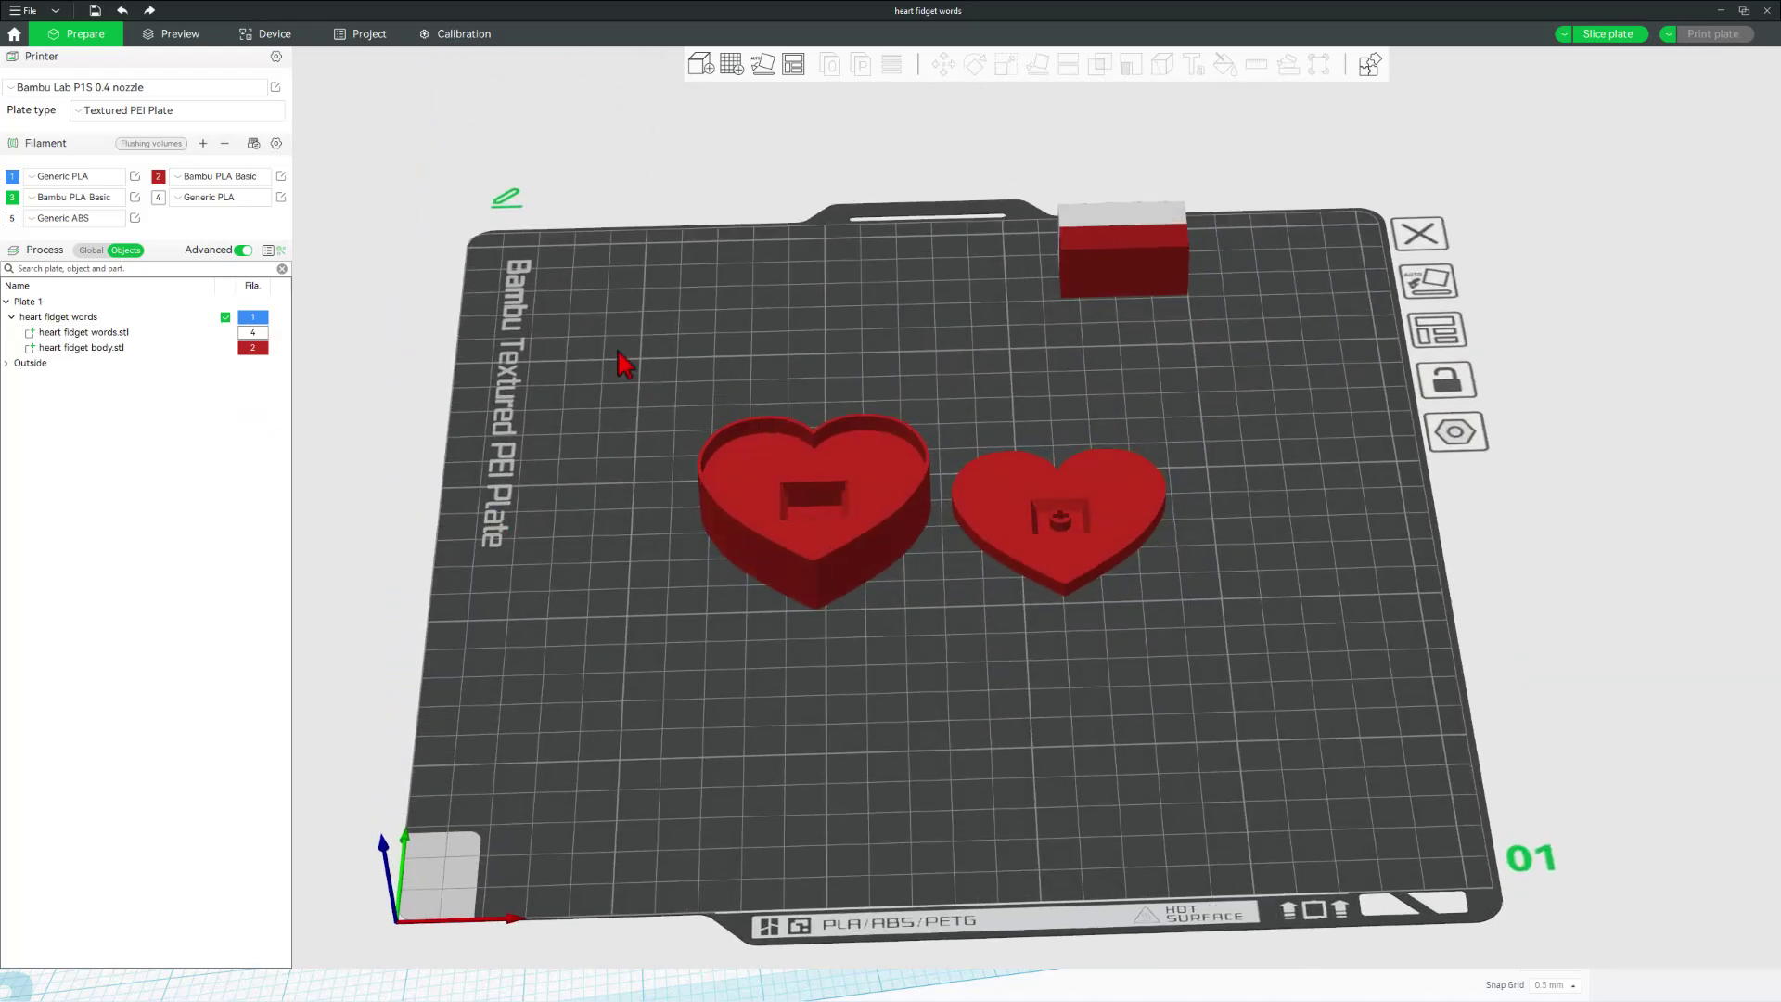
click(84, 250)
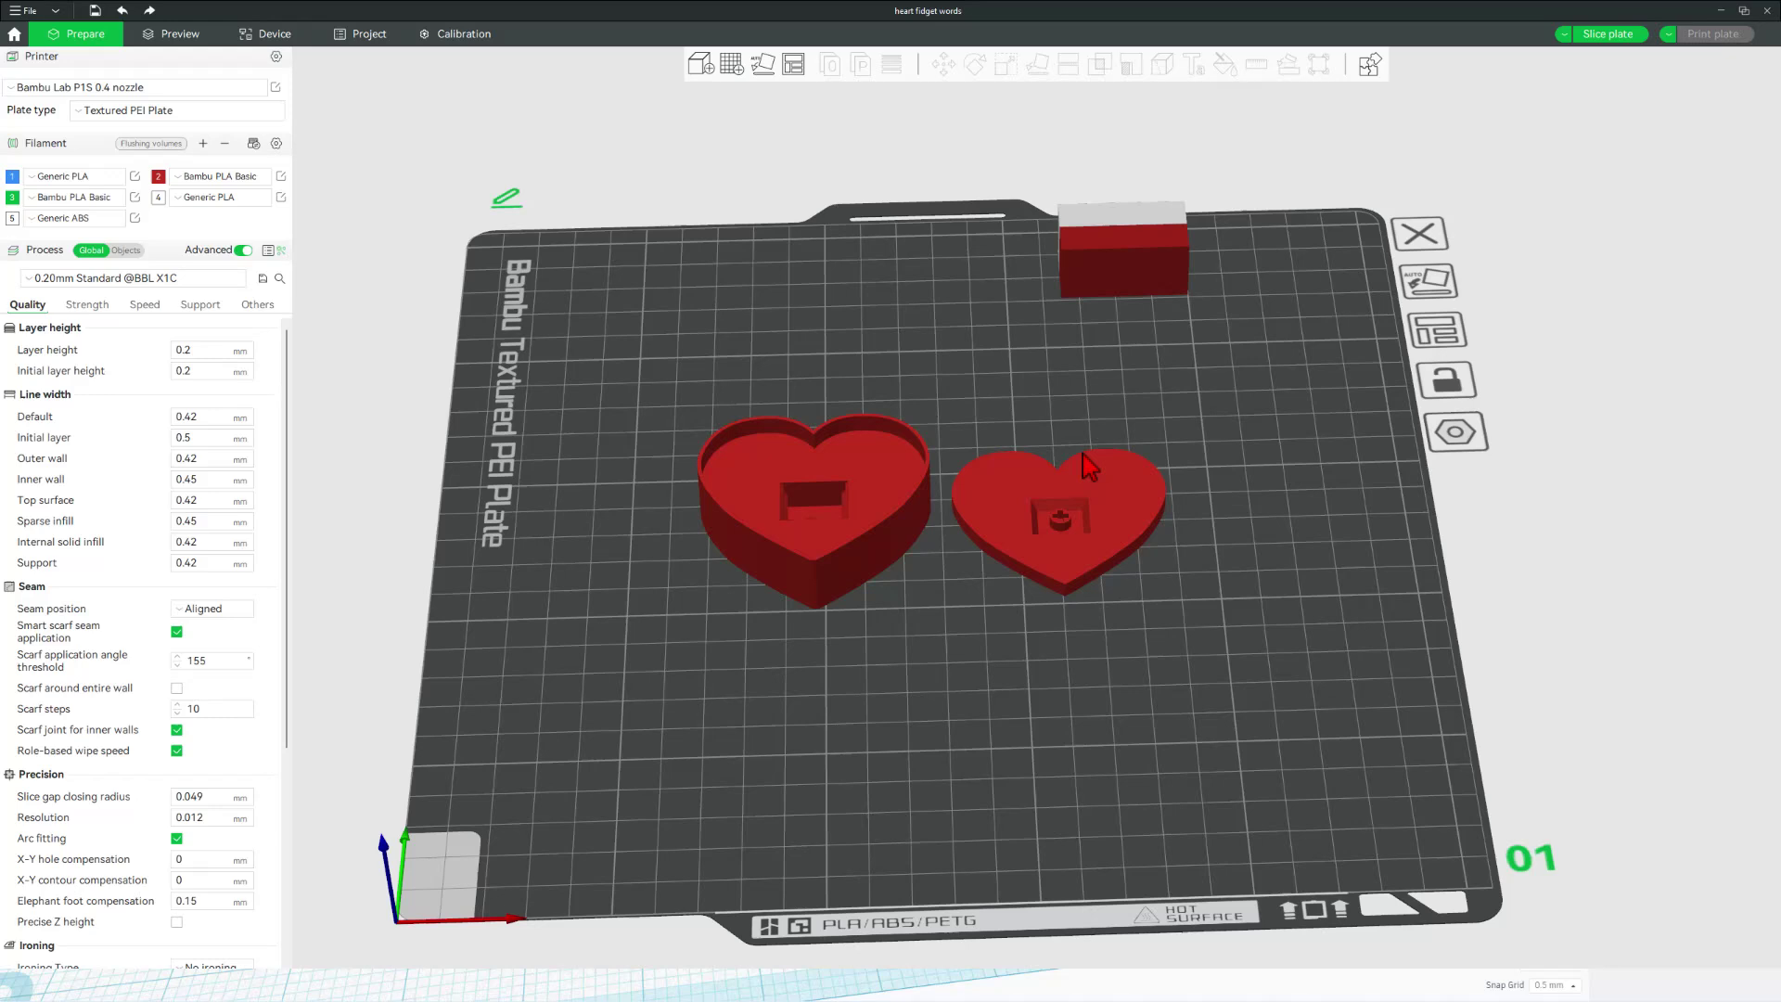
Slice the plate, send the 'heart fidget words' job to the printer, and start its live camera.
click(1594, 37)
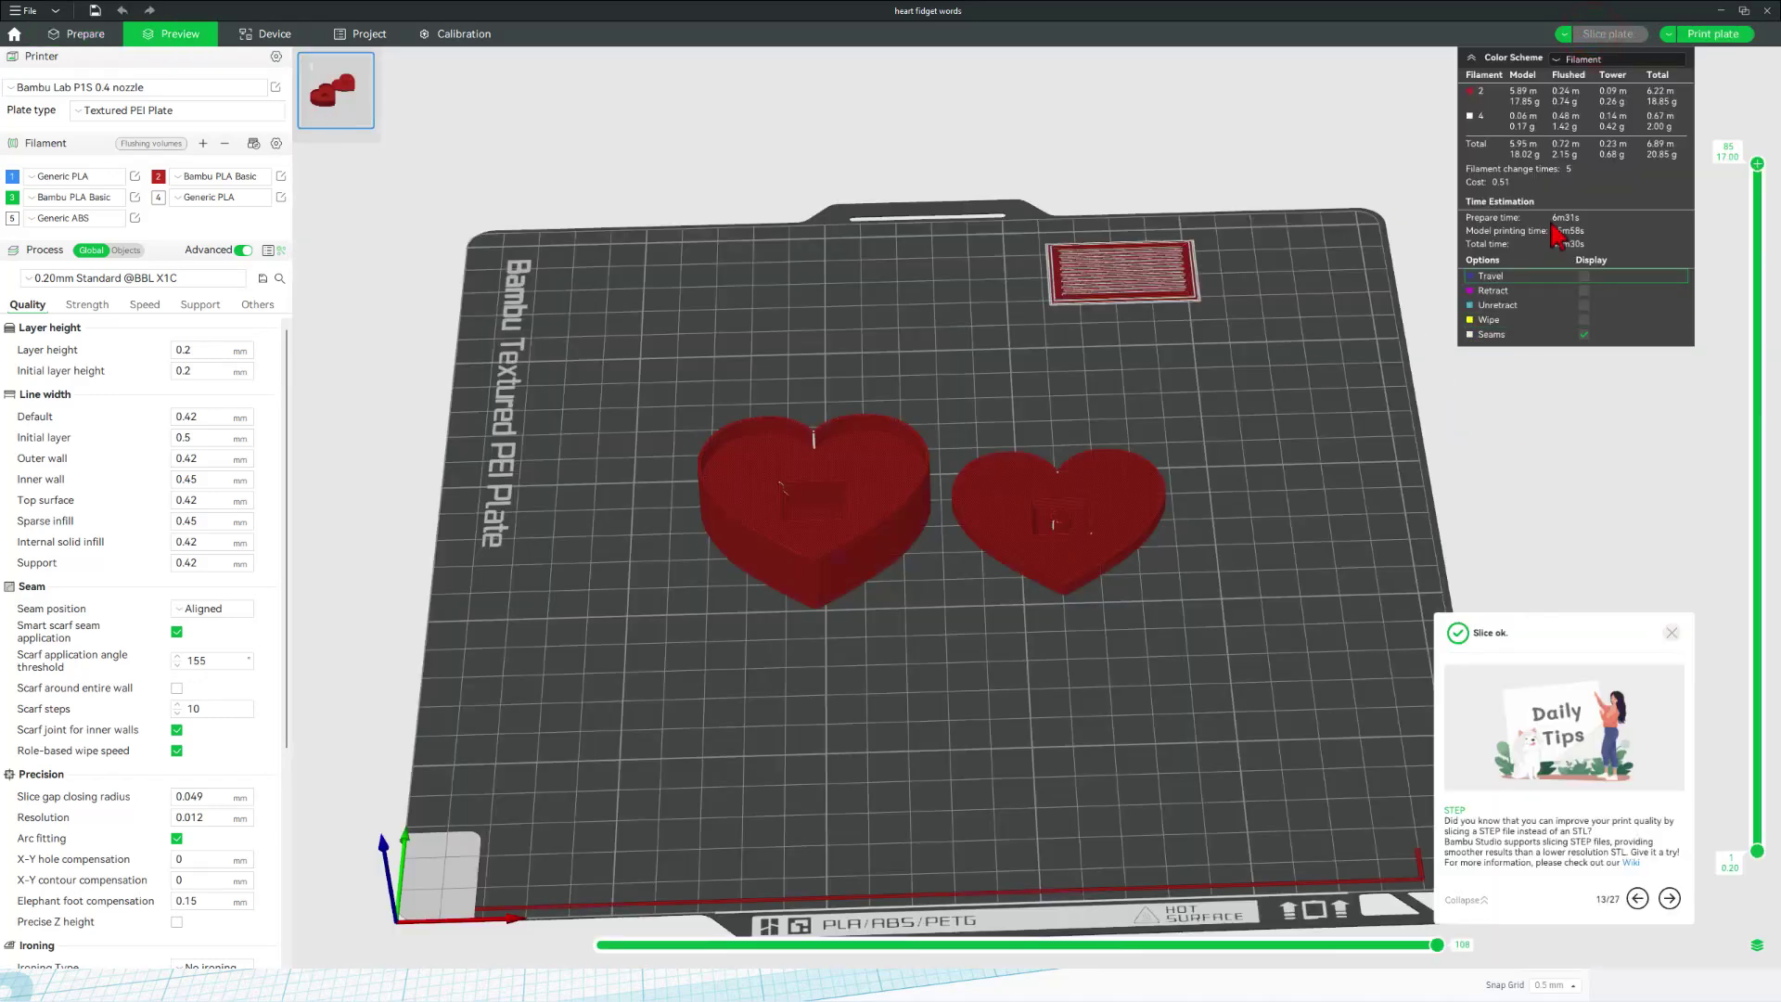
click(1711, 34)
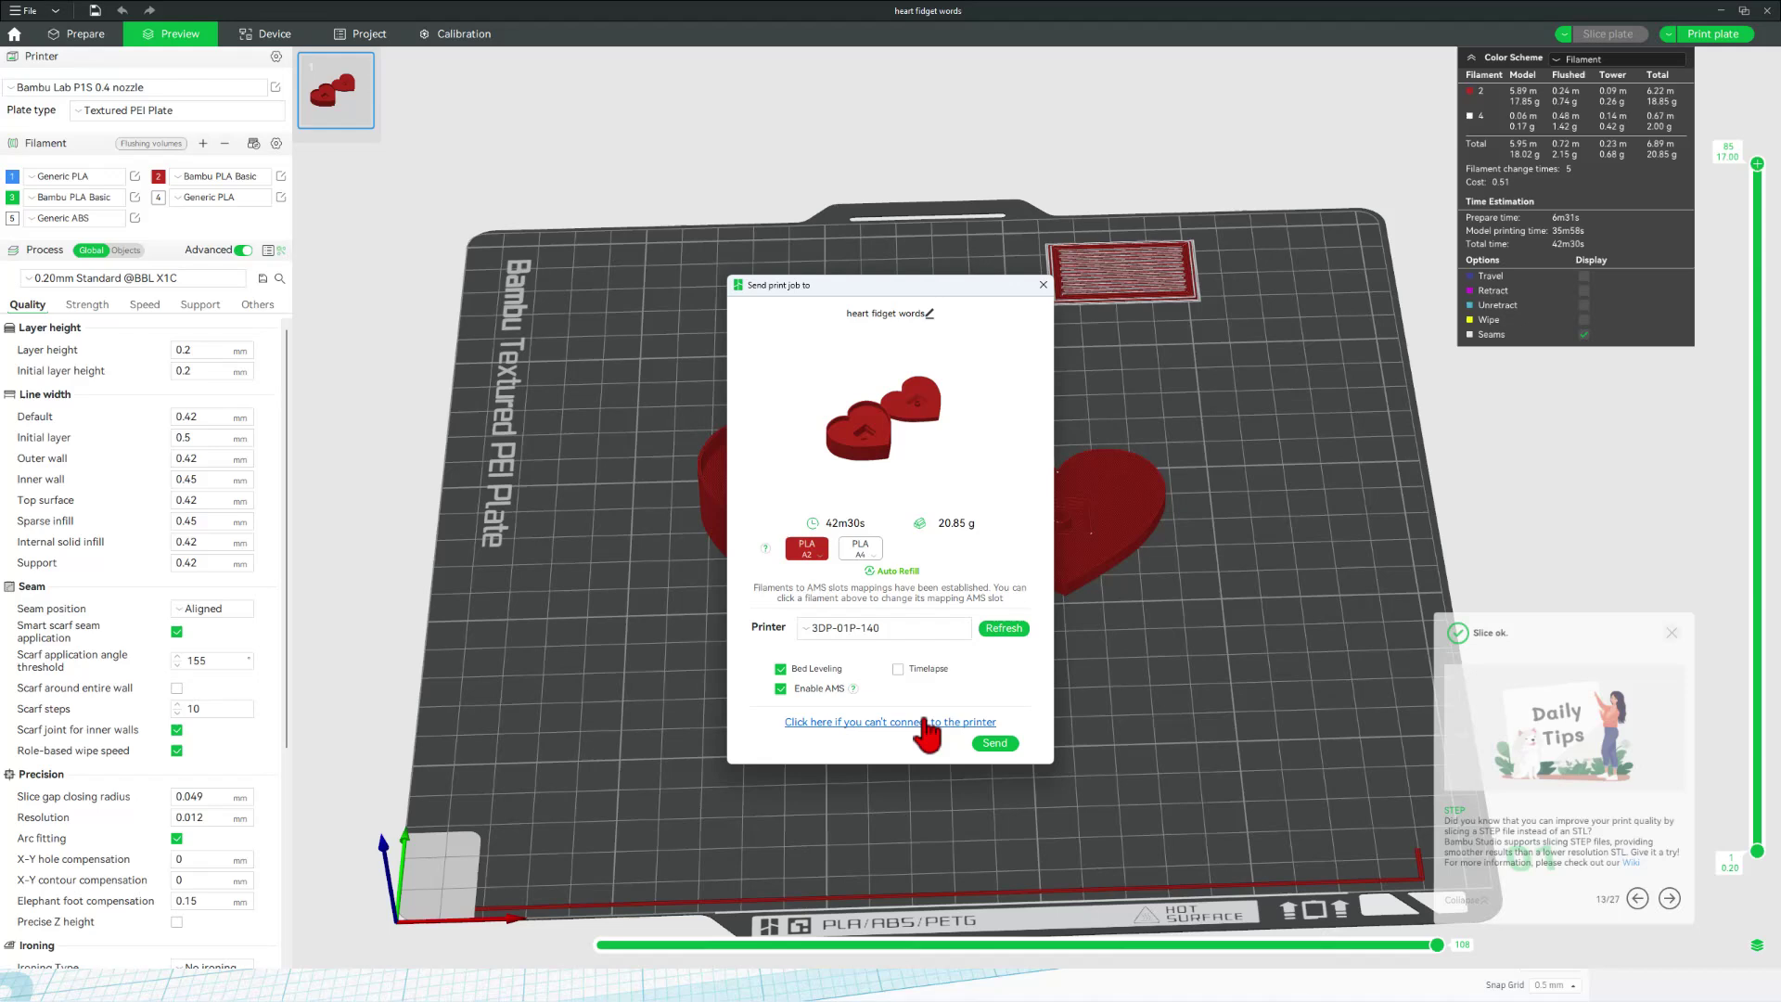
click(993, 745)
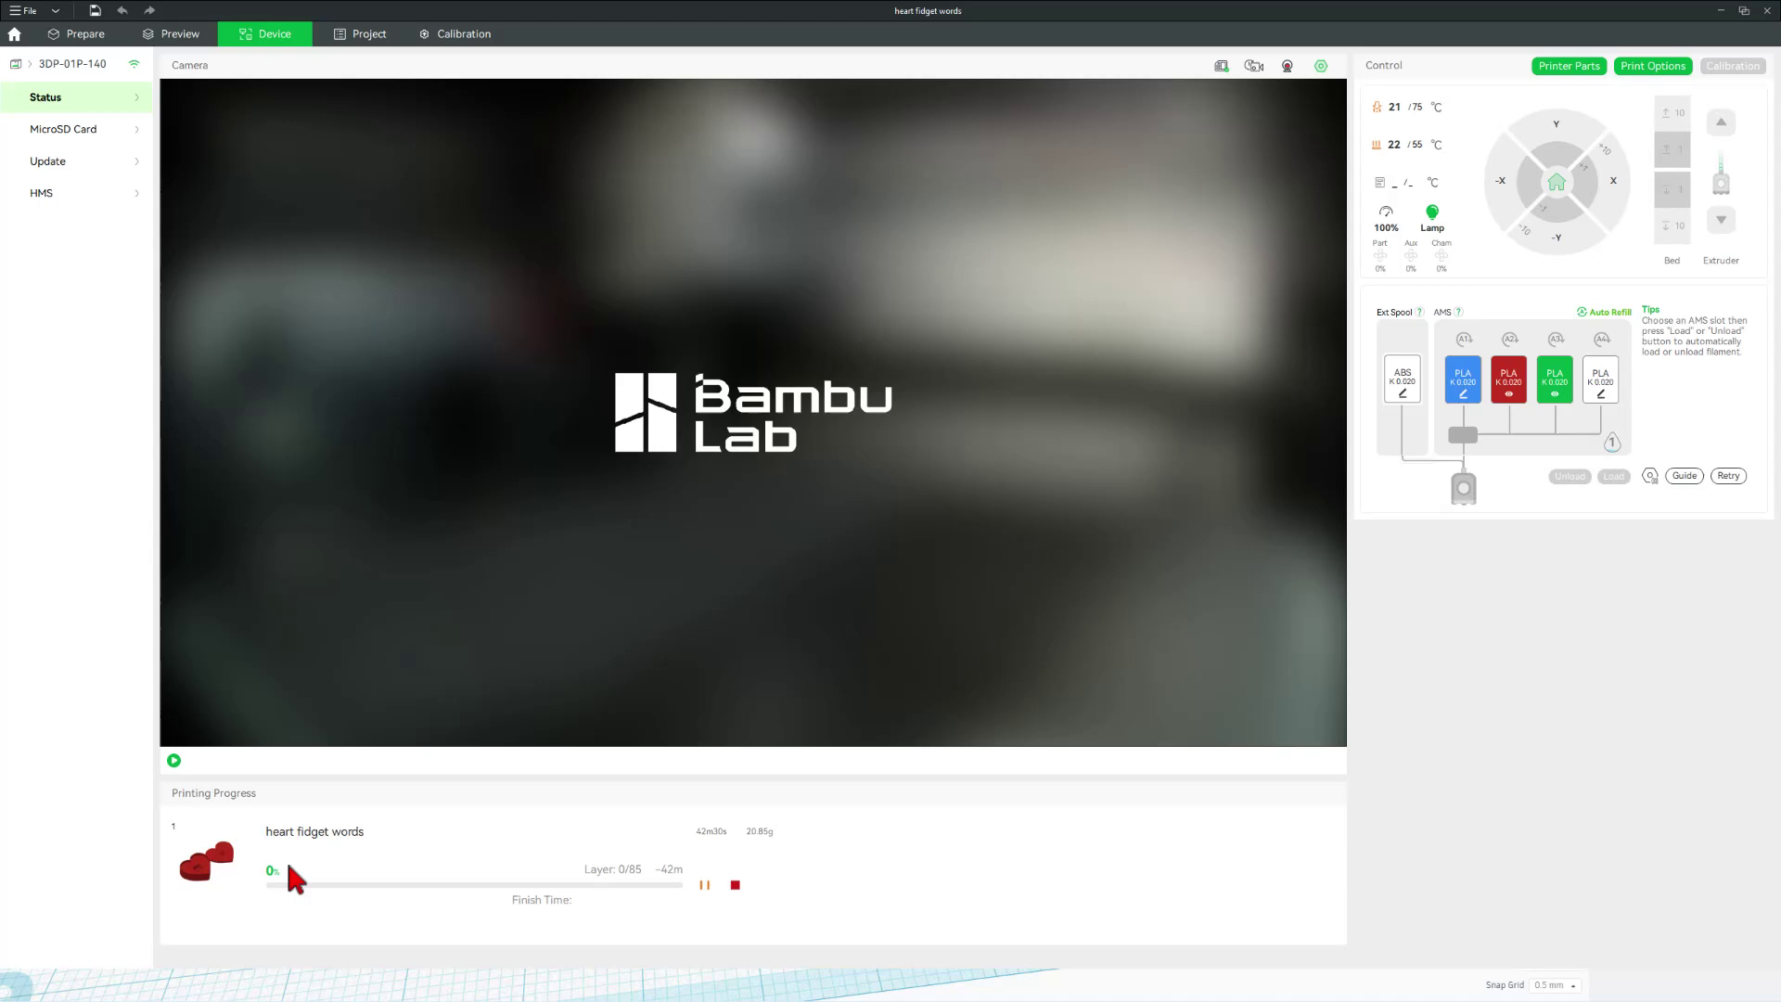
click(176, 760)
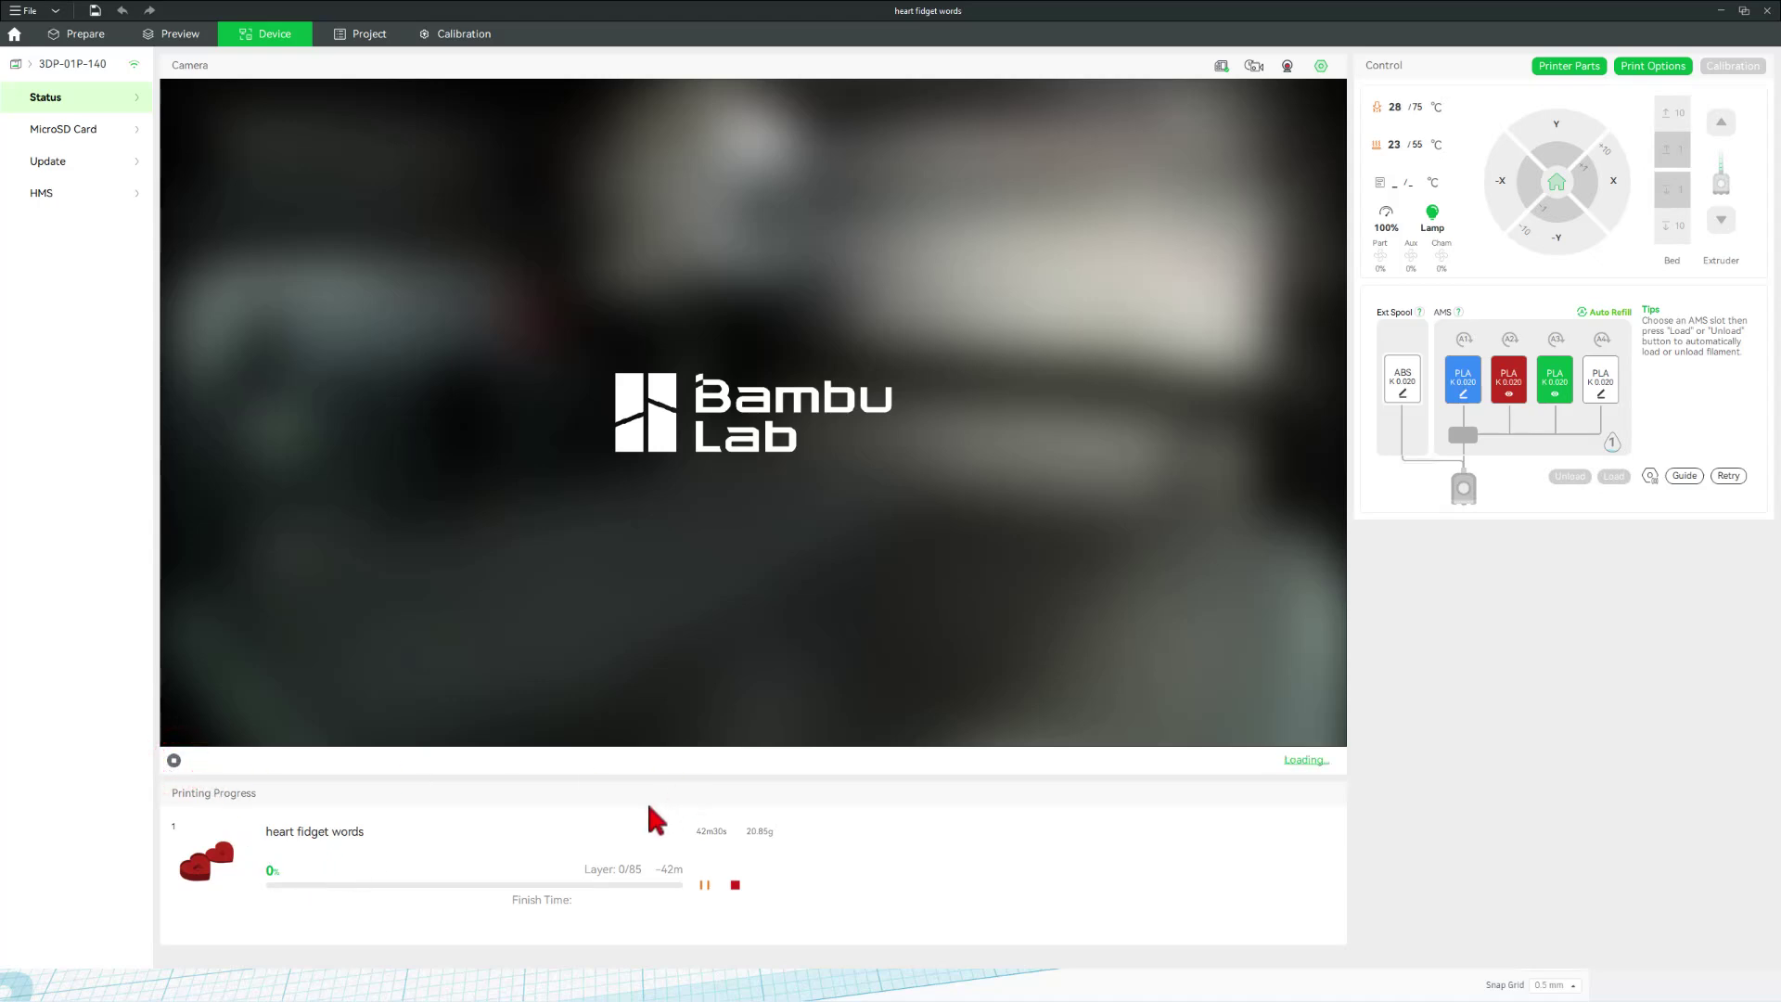